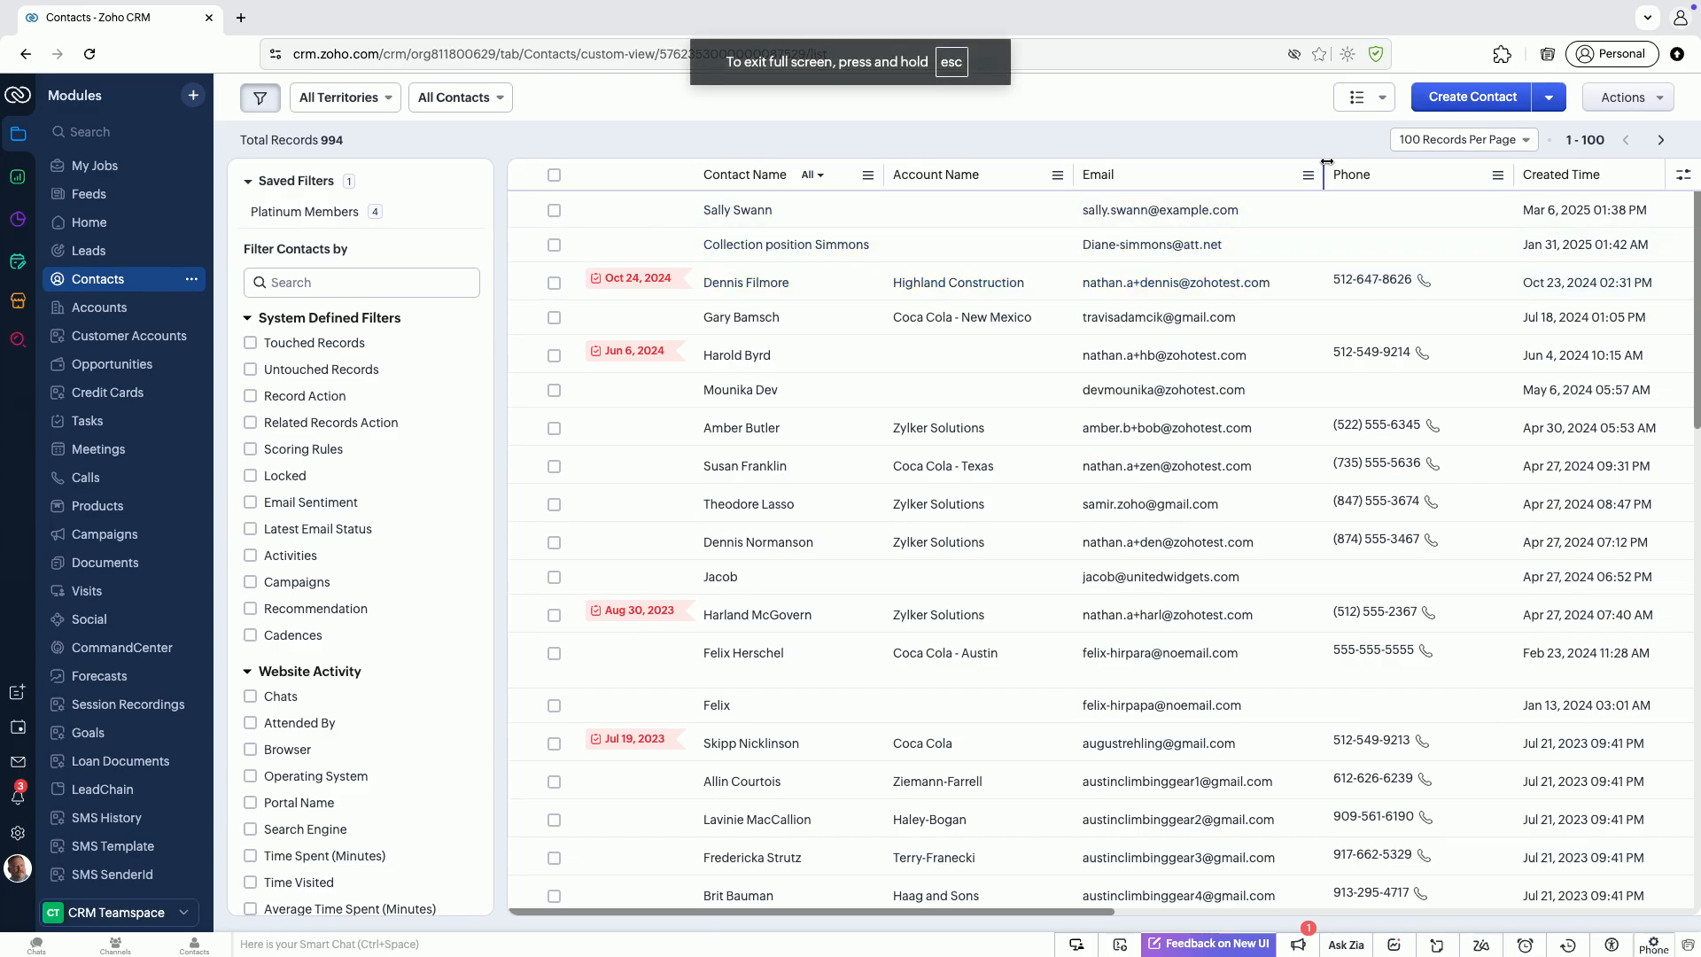
Display the contacts in the Custom List View and apply the saved Platinum Members filter
{"action": "left_click", "coordinate": [1366, 100]}
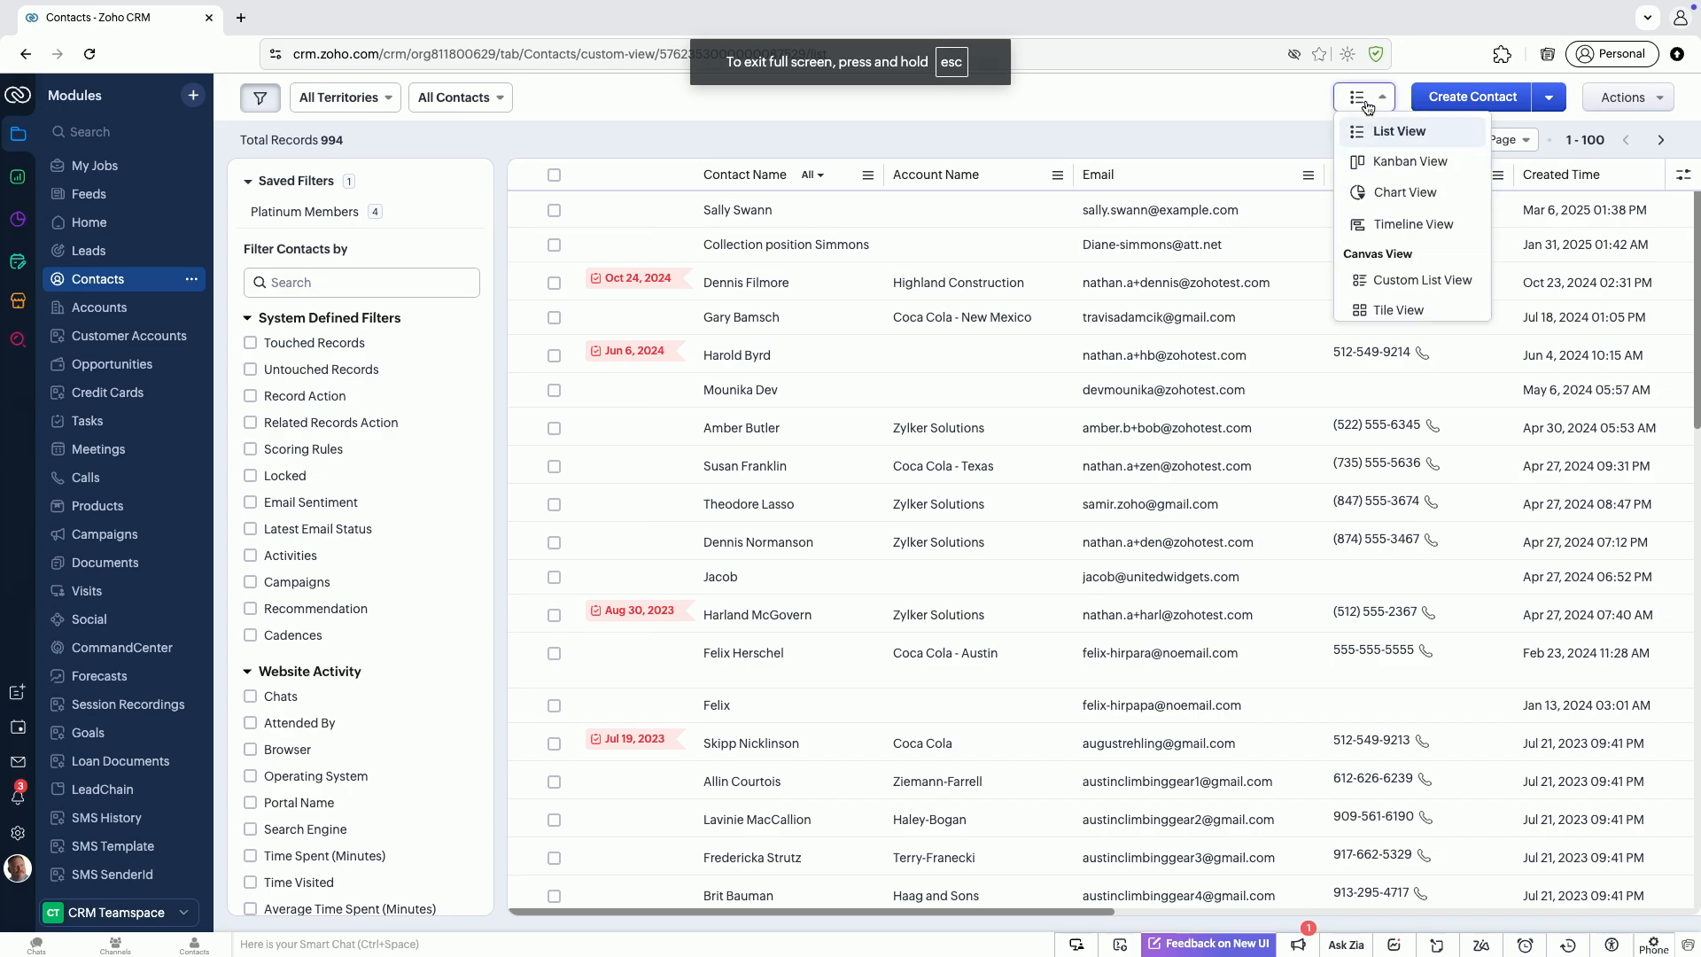
{"action": "left_click", "coordinate": [1398, 281]}
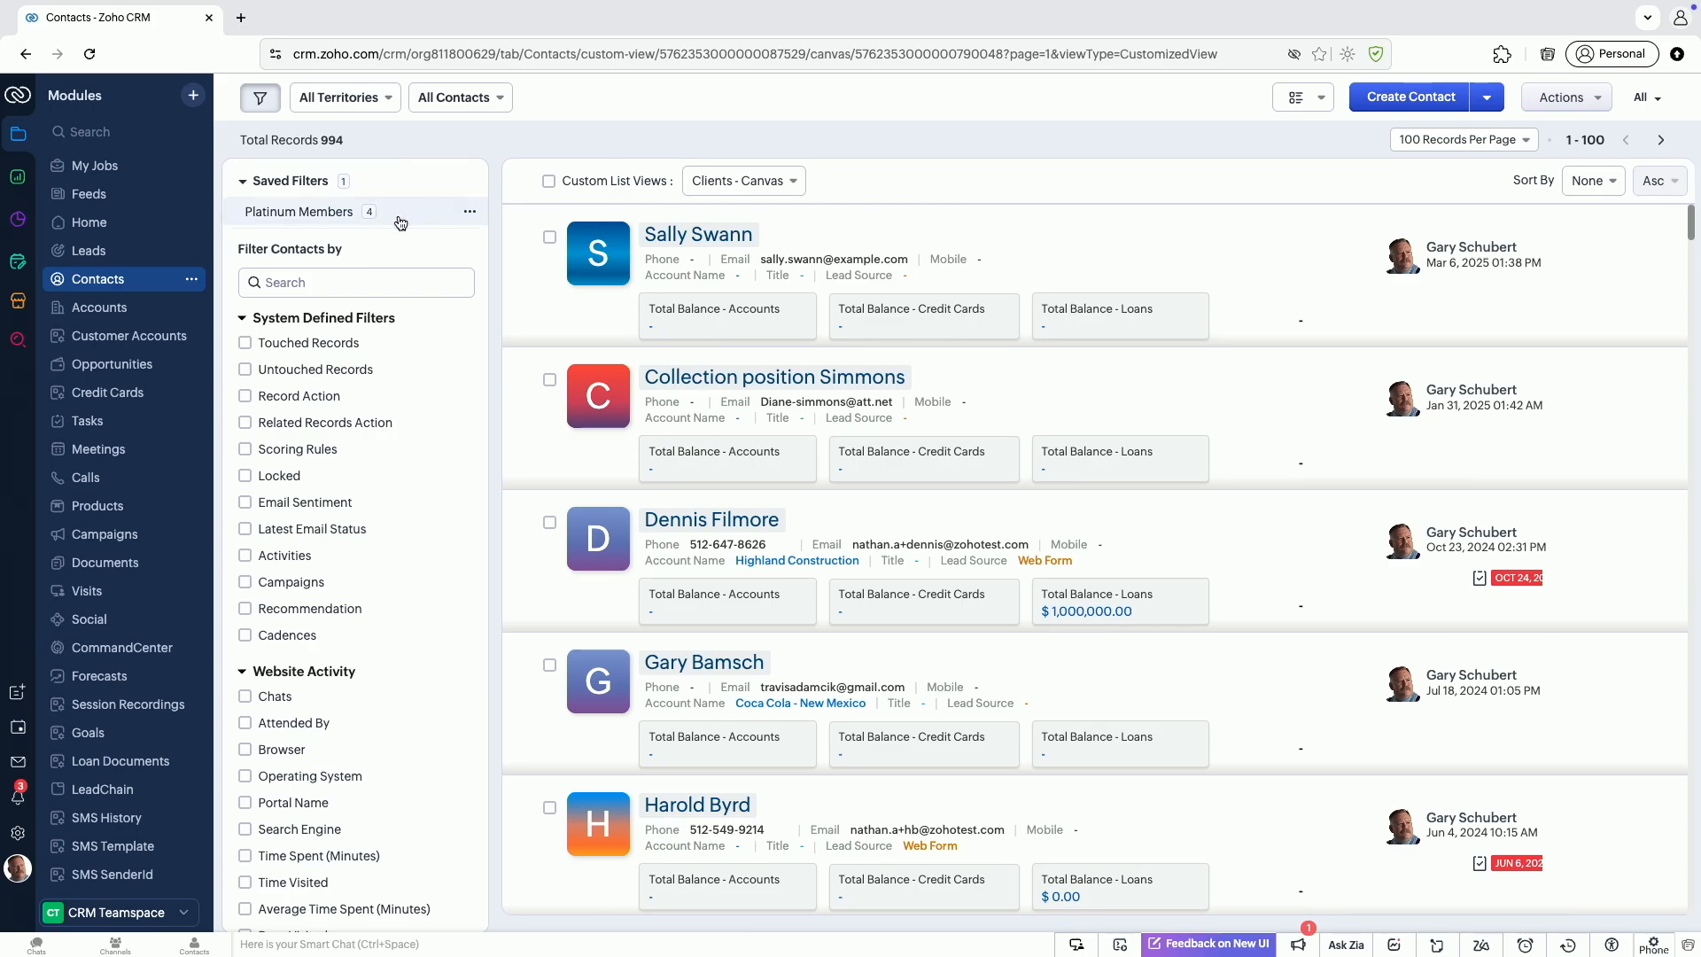
{"action": "left_click", "coordinate": [401, 222]}
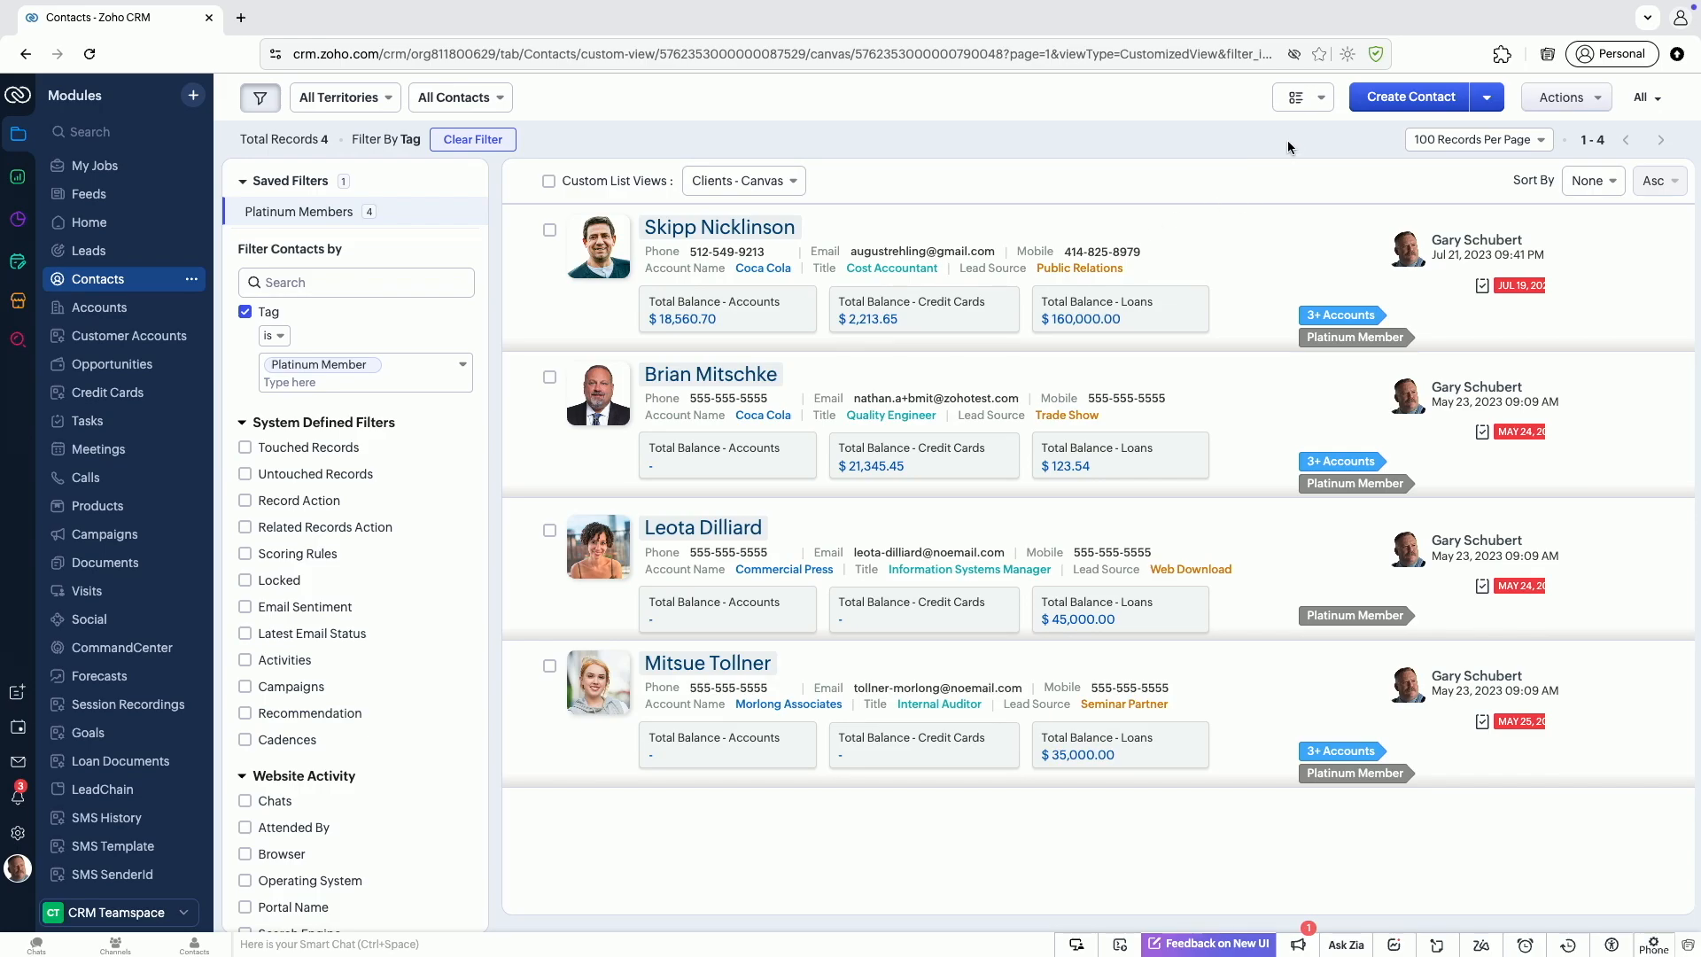
Display the filtered Platinum Members contacts in the canvas Table View
{"action": "left_click", "coordinate": [1304, 117]}
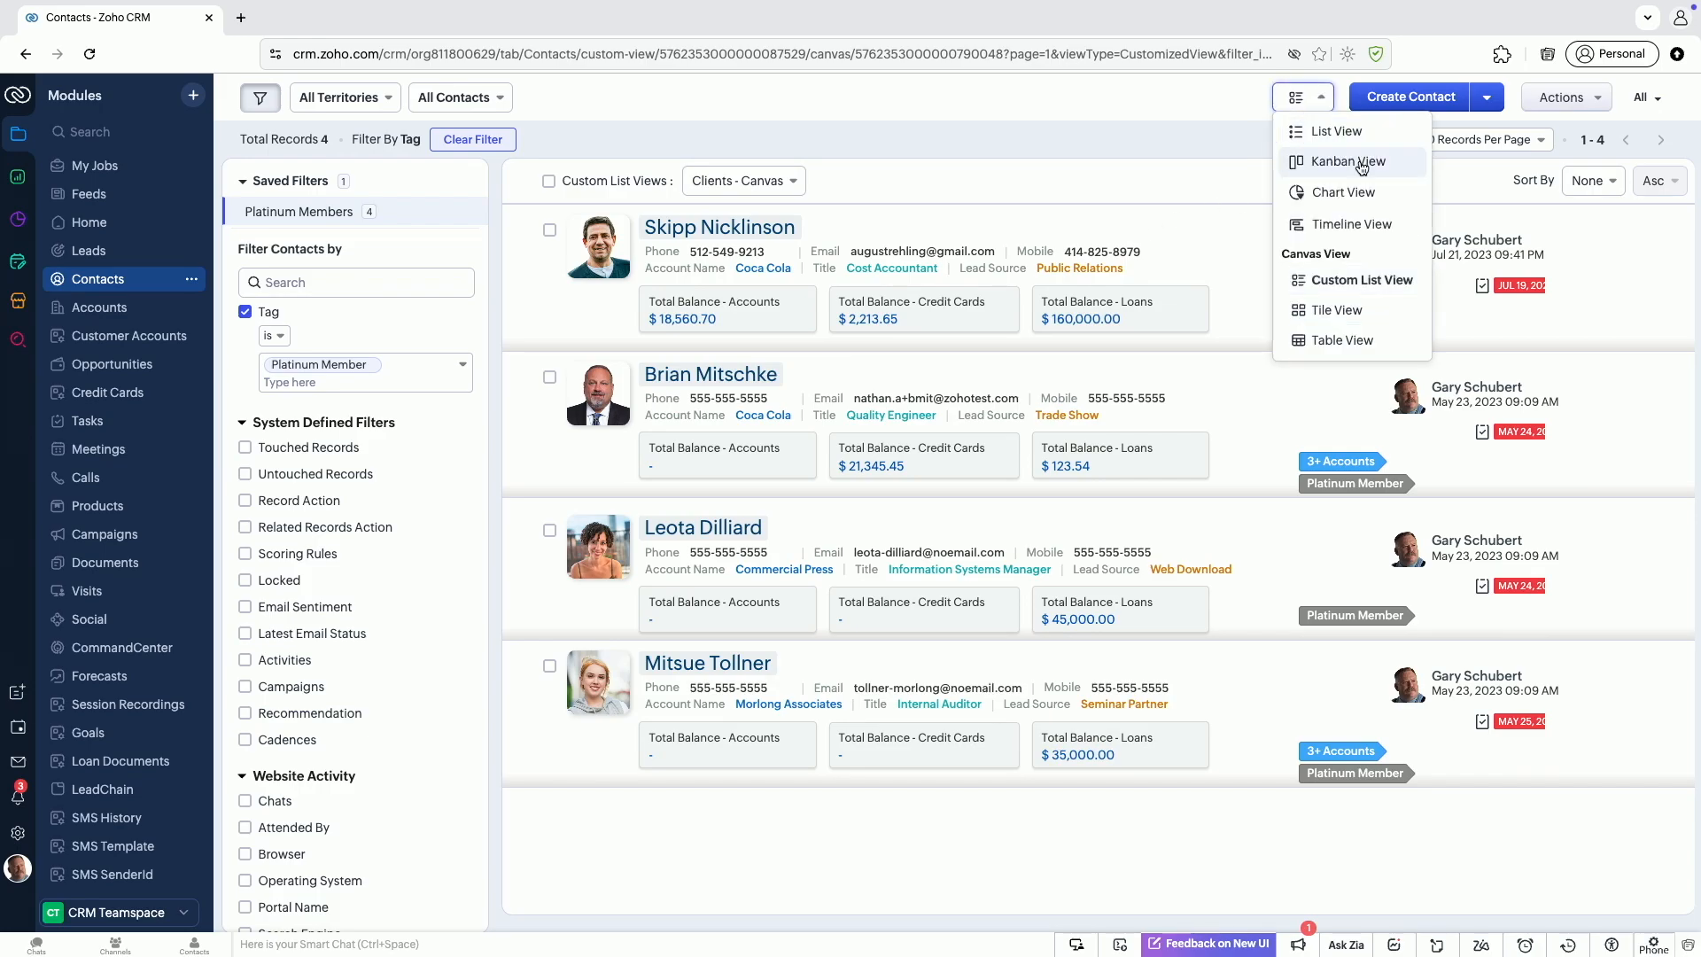
{"action": "left_click", "coordinate": [1324, 340]}
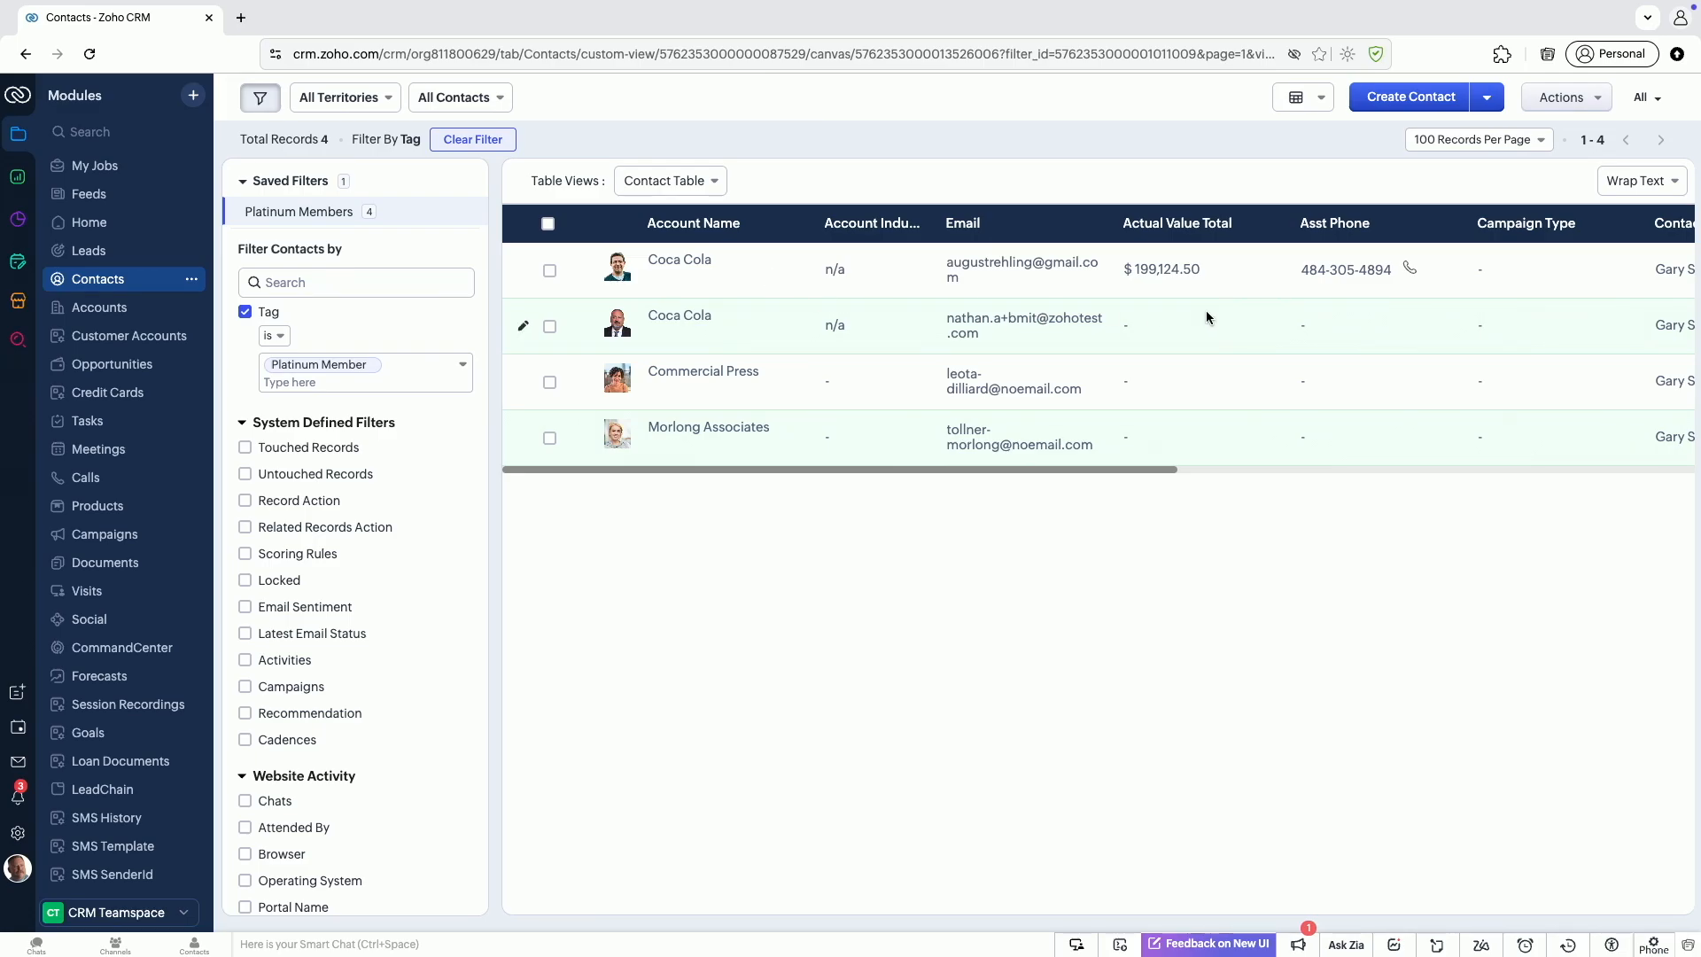
Start a new canvas Tile View for contacts based on the first card template, with photo, phone and email
{"action": "left_click", "coordinate": [1316, 106]}
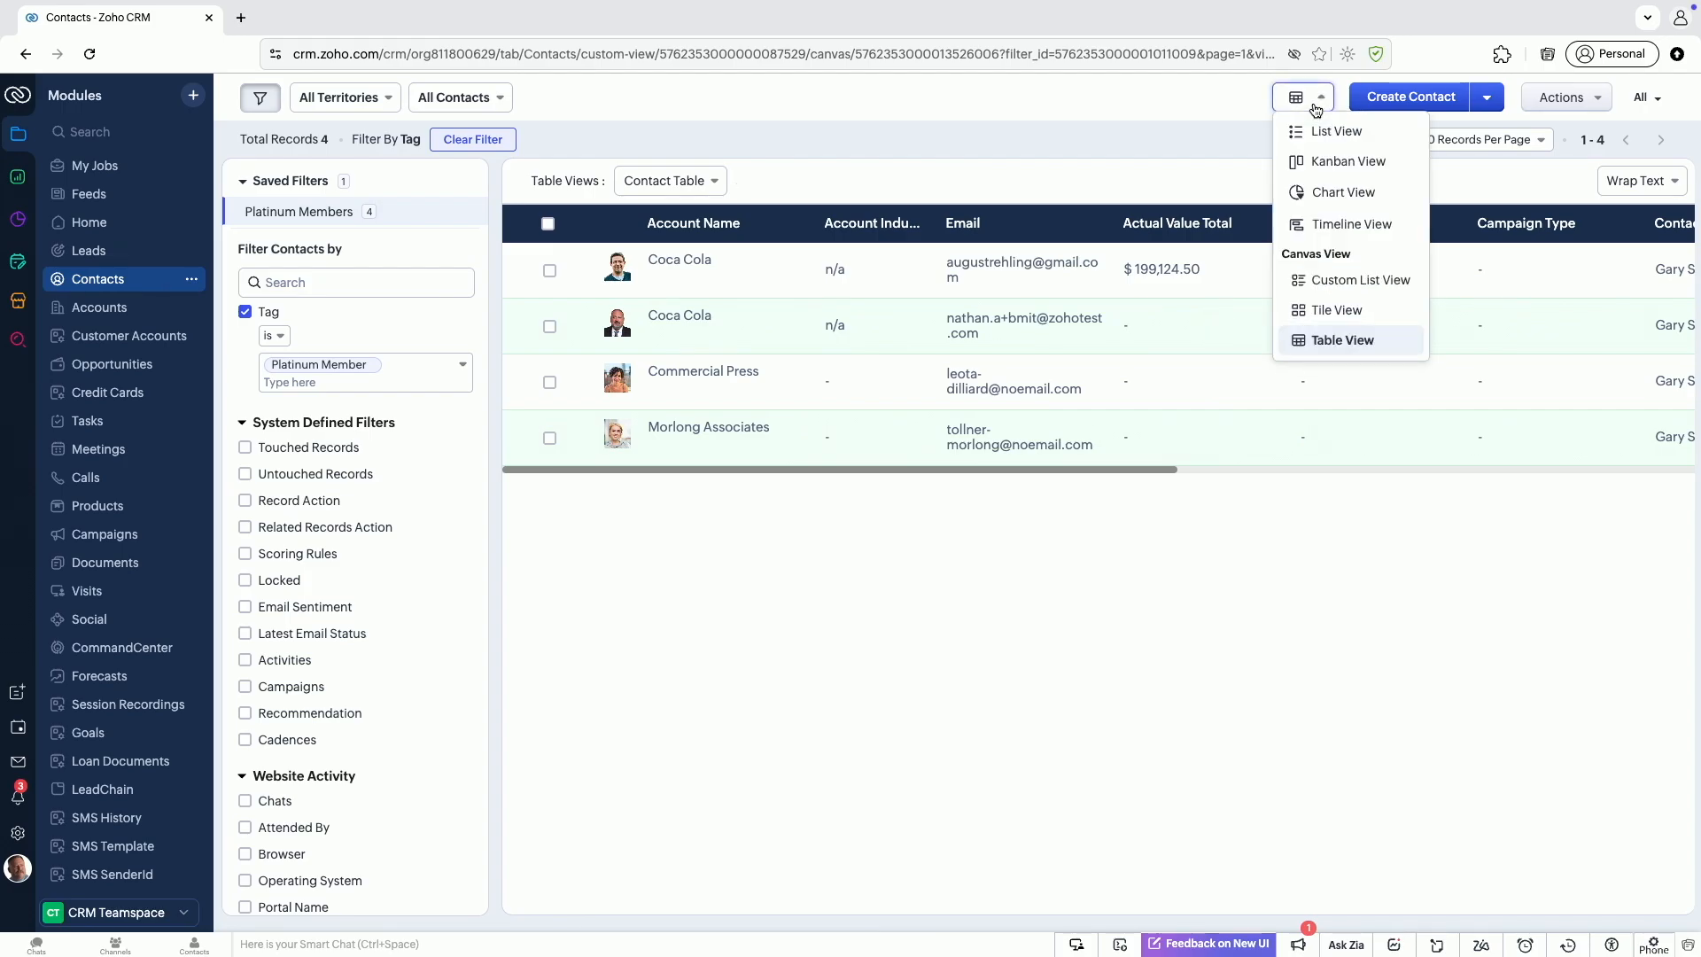
{"action": "left_click", "coordinate": [1337, 309]}
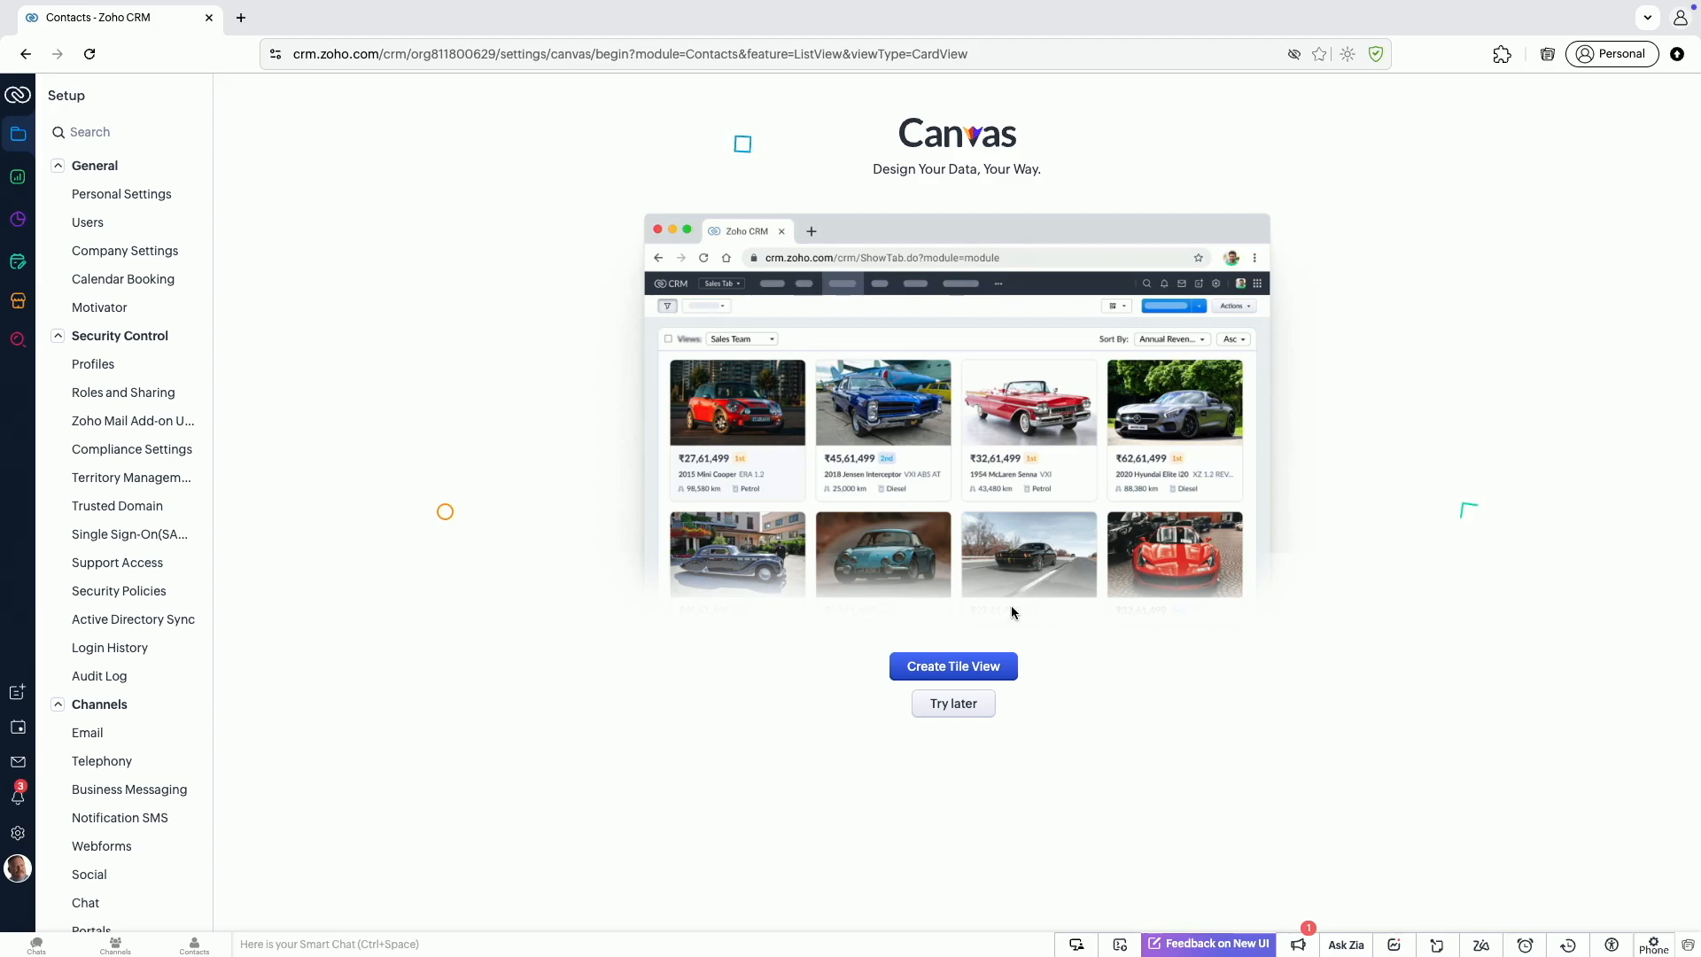
{"action": "left_click", "coordinate": [952, 669]}
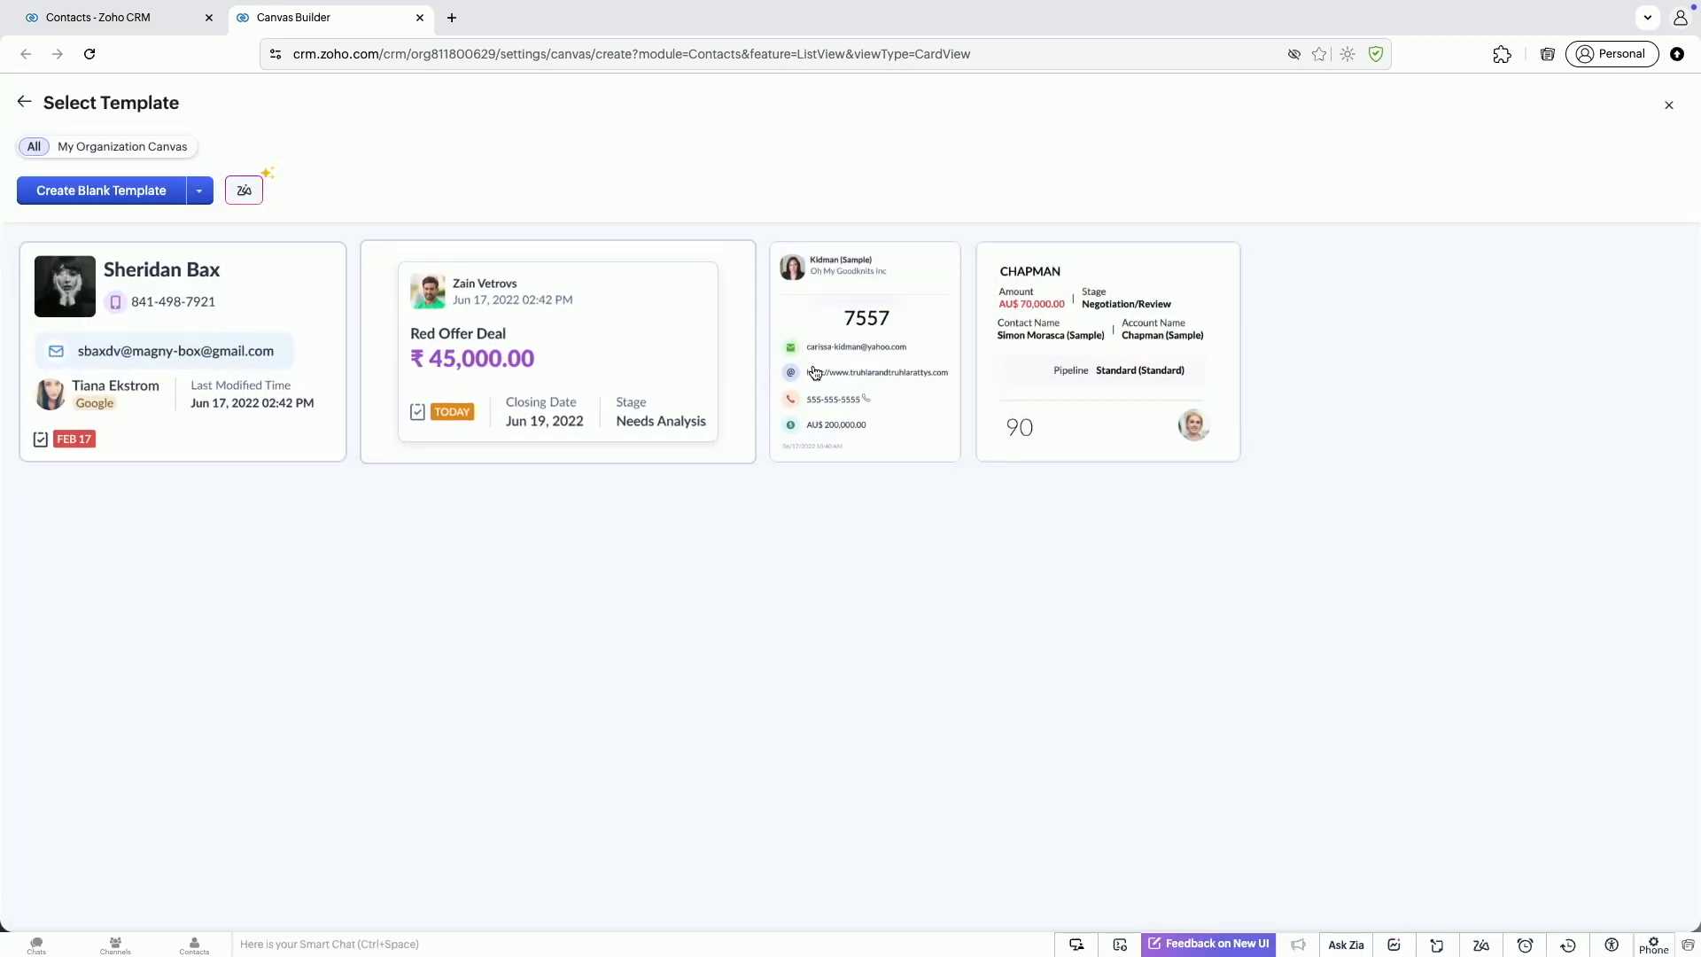
{"action": "left_click", "coordinate": [319, 355]}
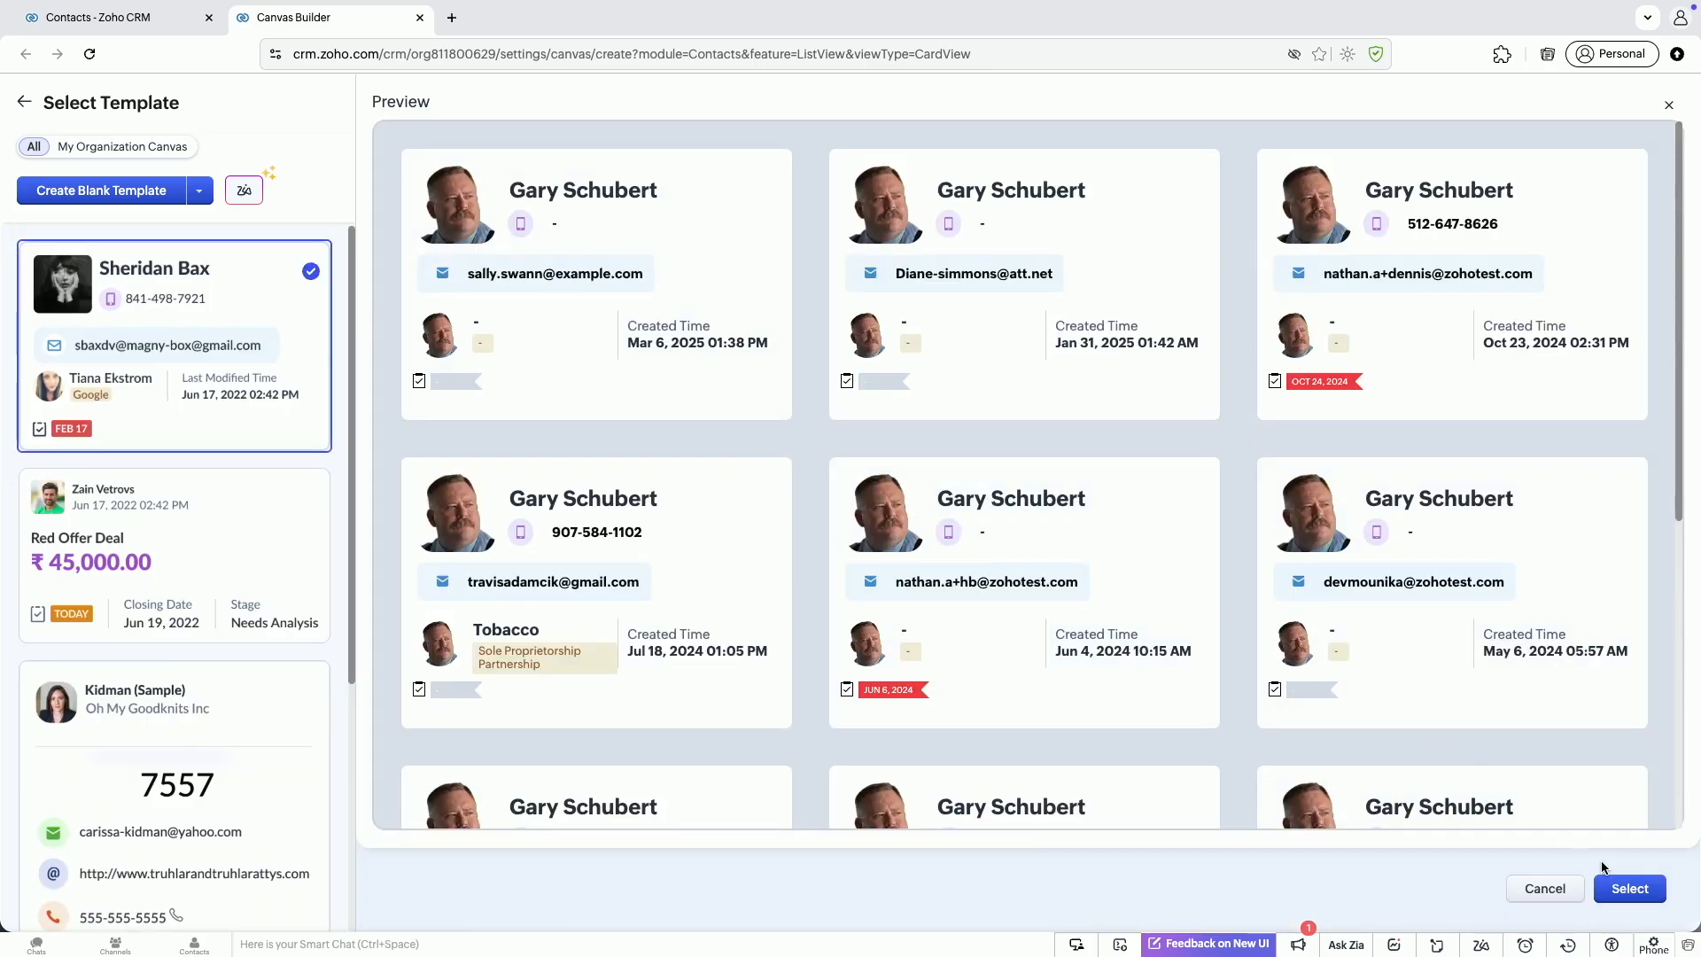
{"action": "left_click", "coordinate": [1624, 889]}
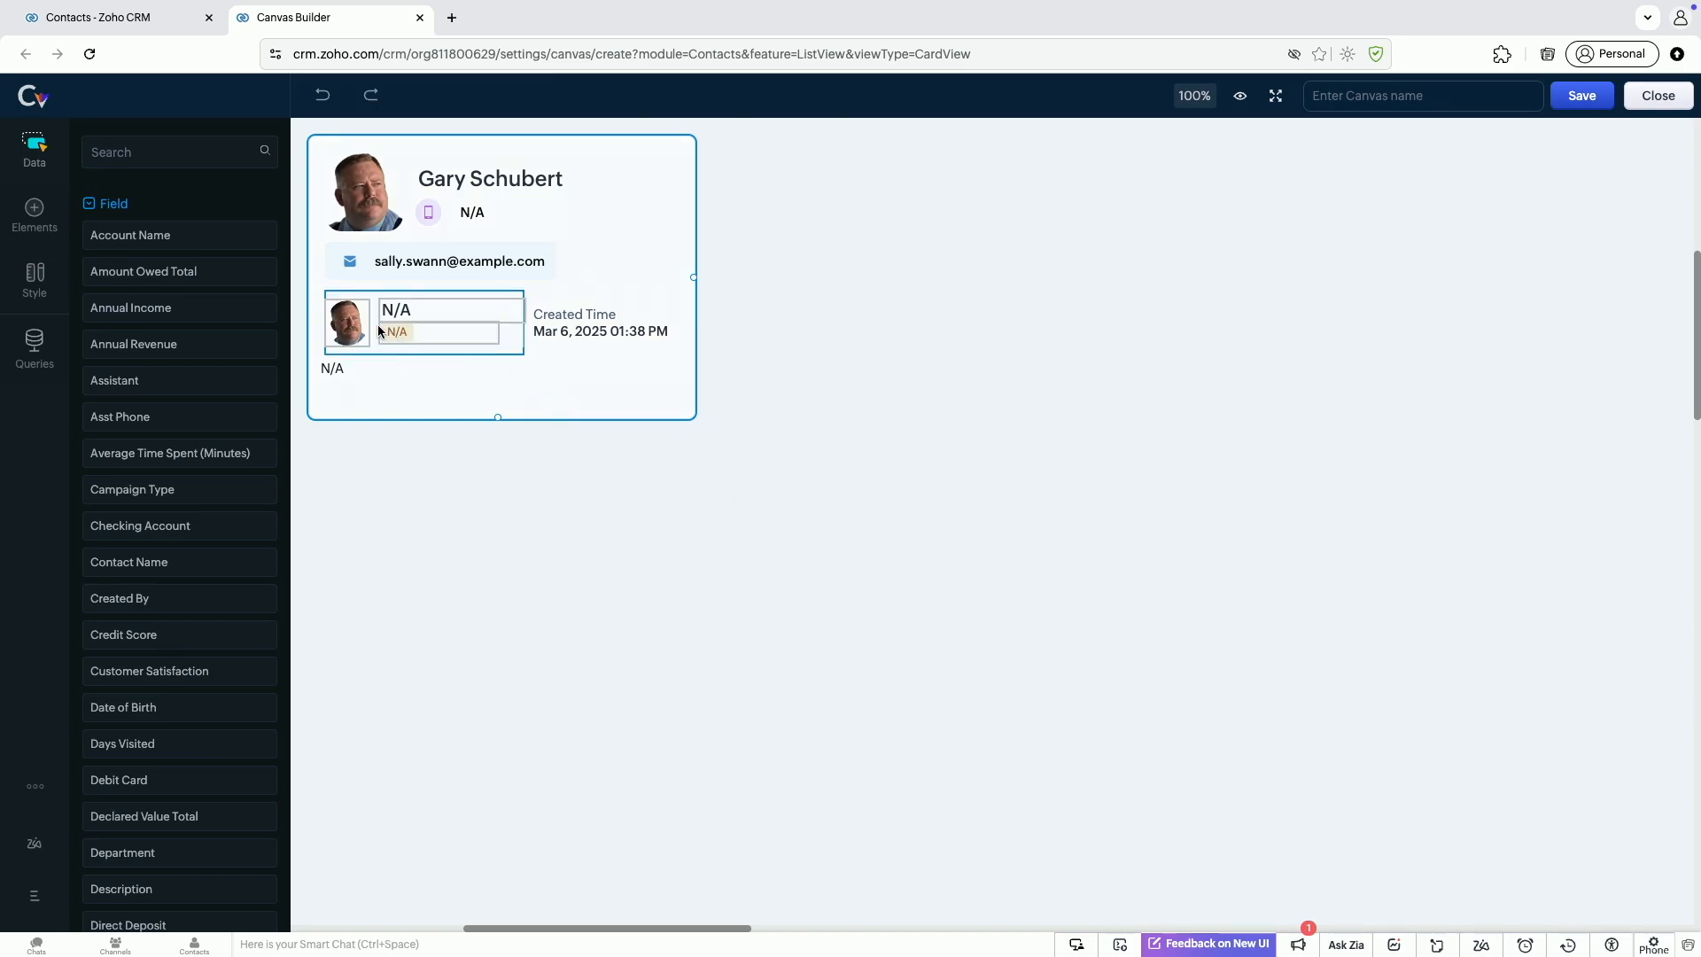
Change the field of the small round image on the tile card to Contact Image
{"action": "left_click", "coordinate": [354, 320]}
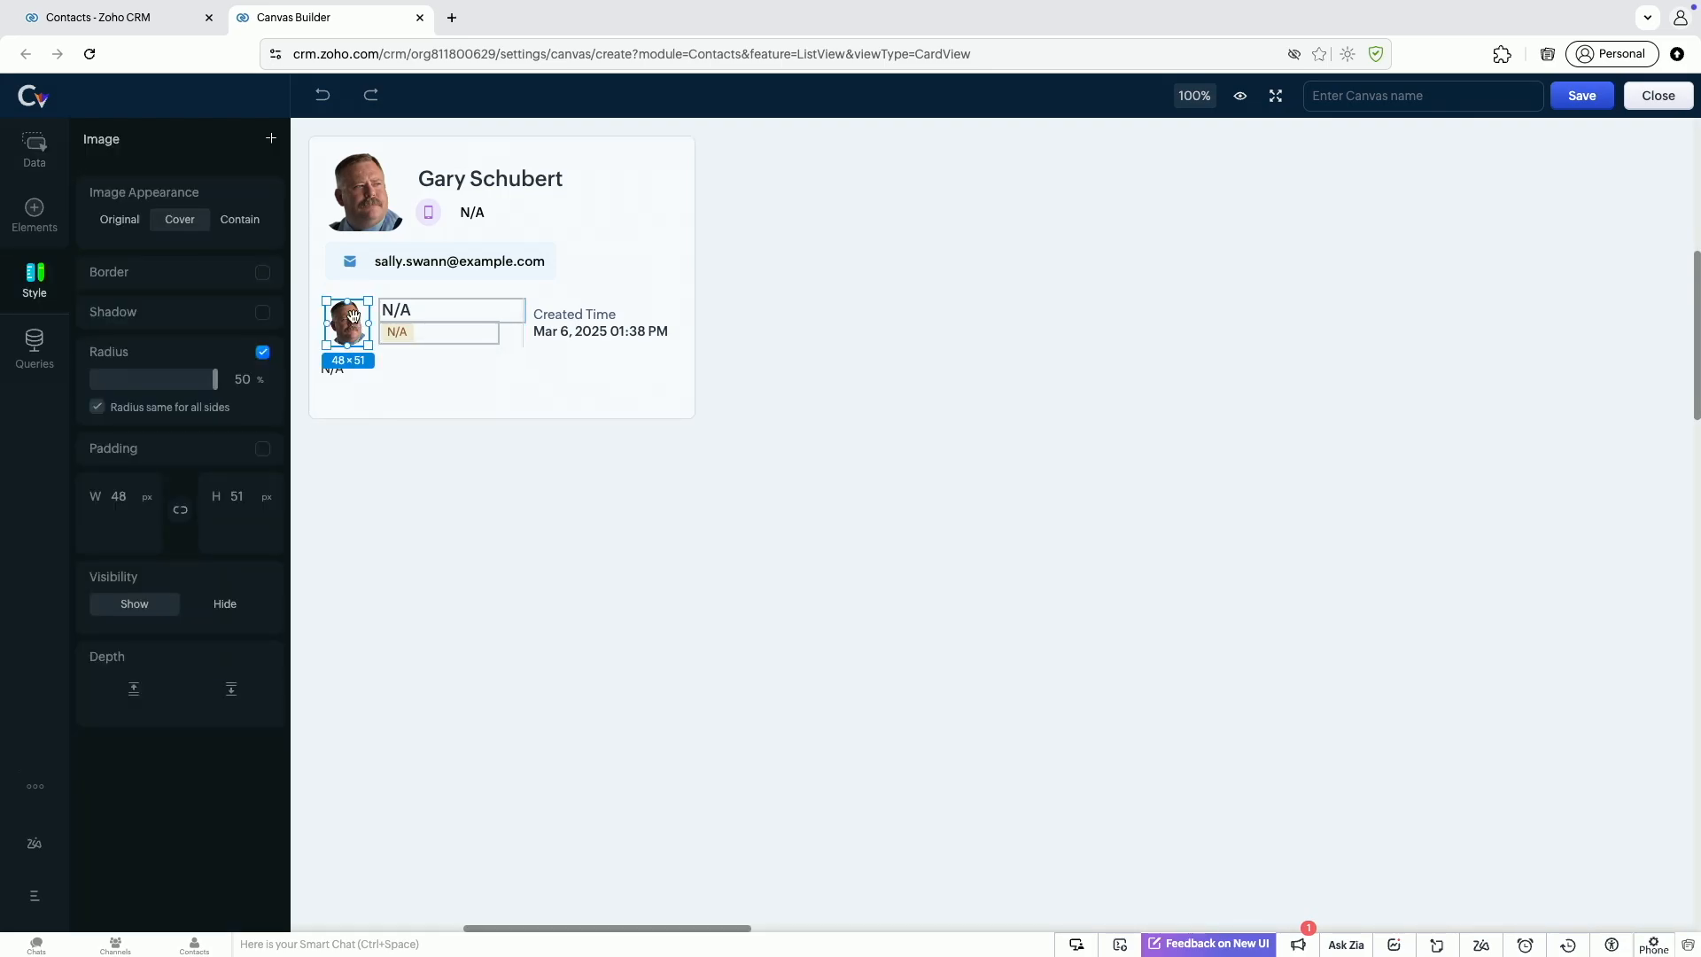
{"action": "right_click", "coordinate": [354, 347]}
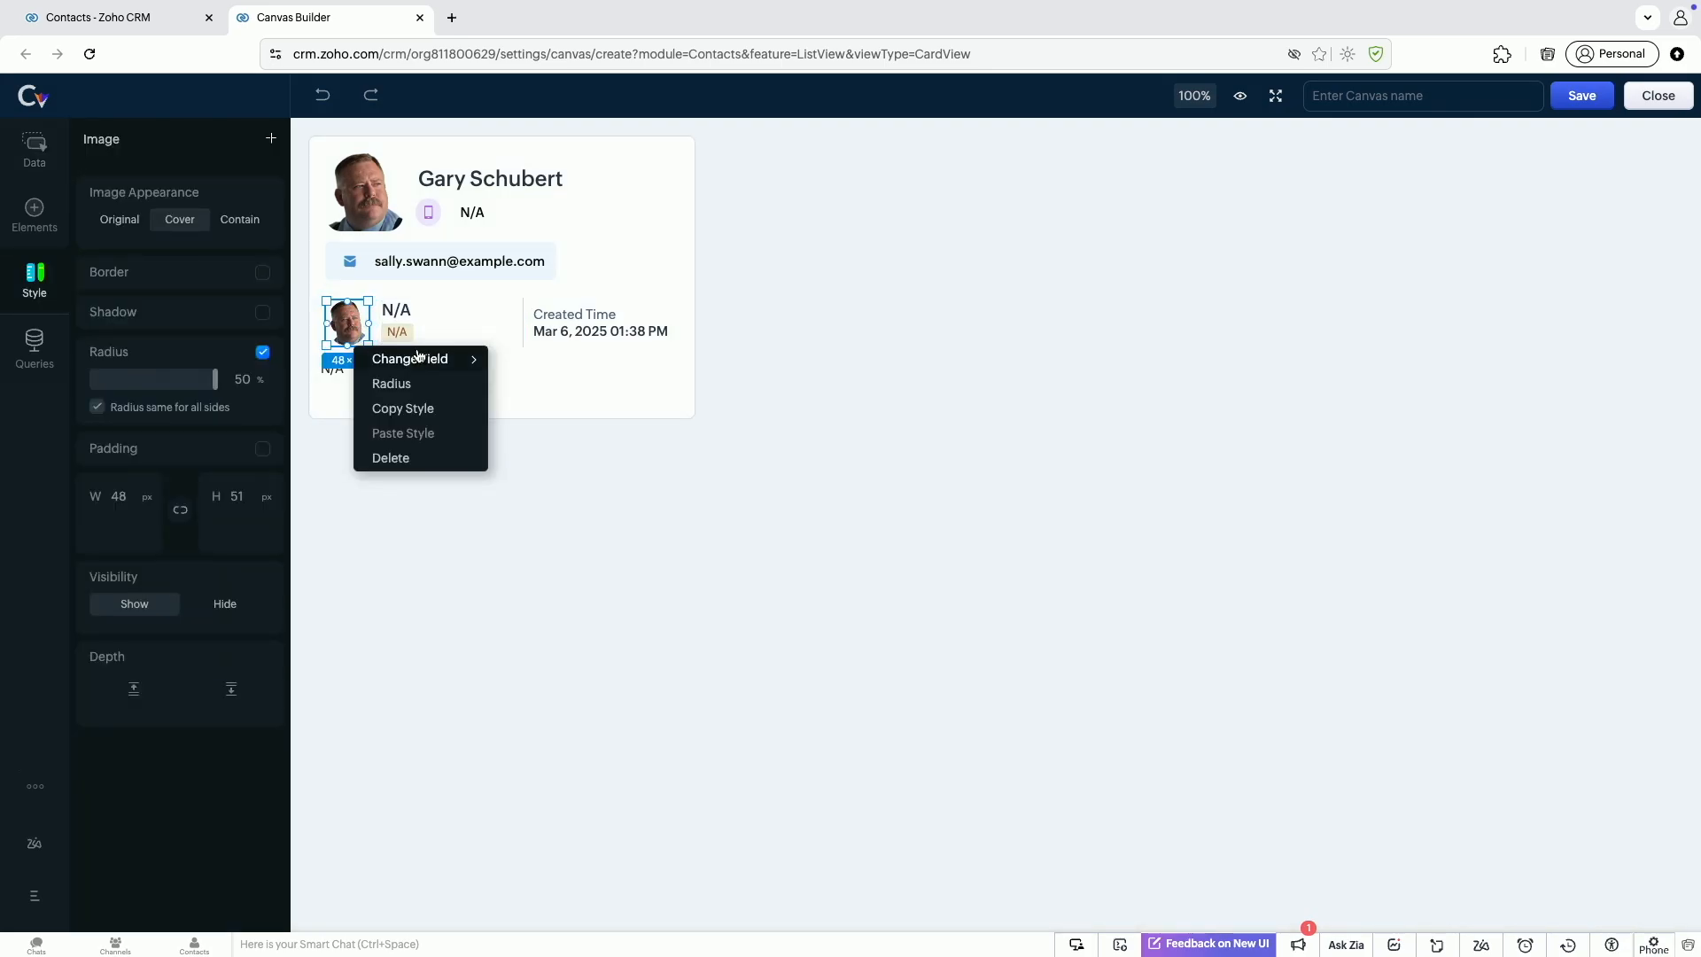
{"action": "mouse_move", "coordinate": [418, 359]}
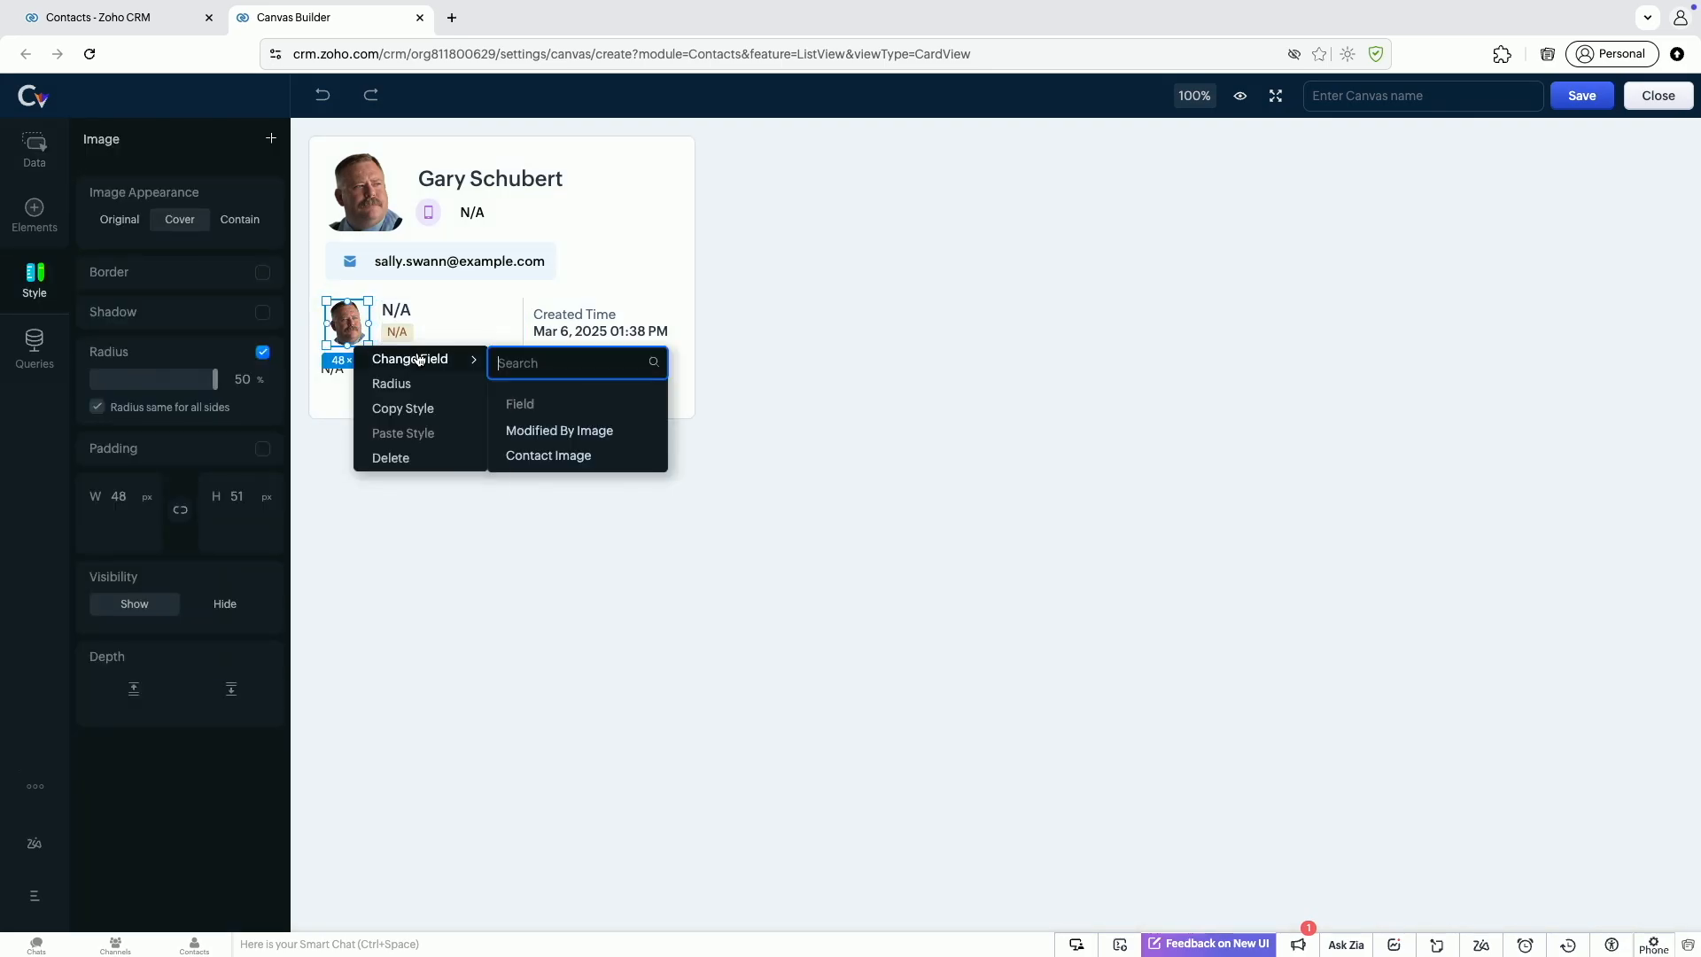
{"action": "left_click", "coordinate": [549, 455]}
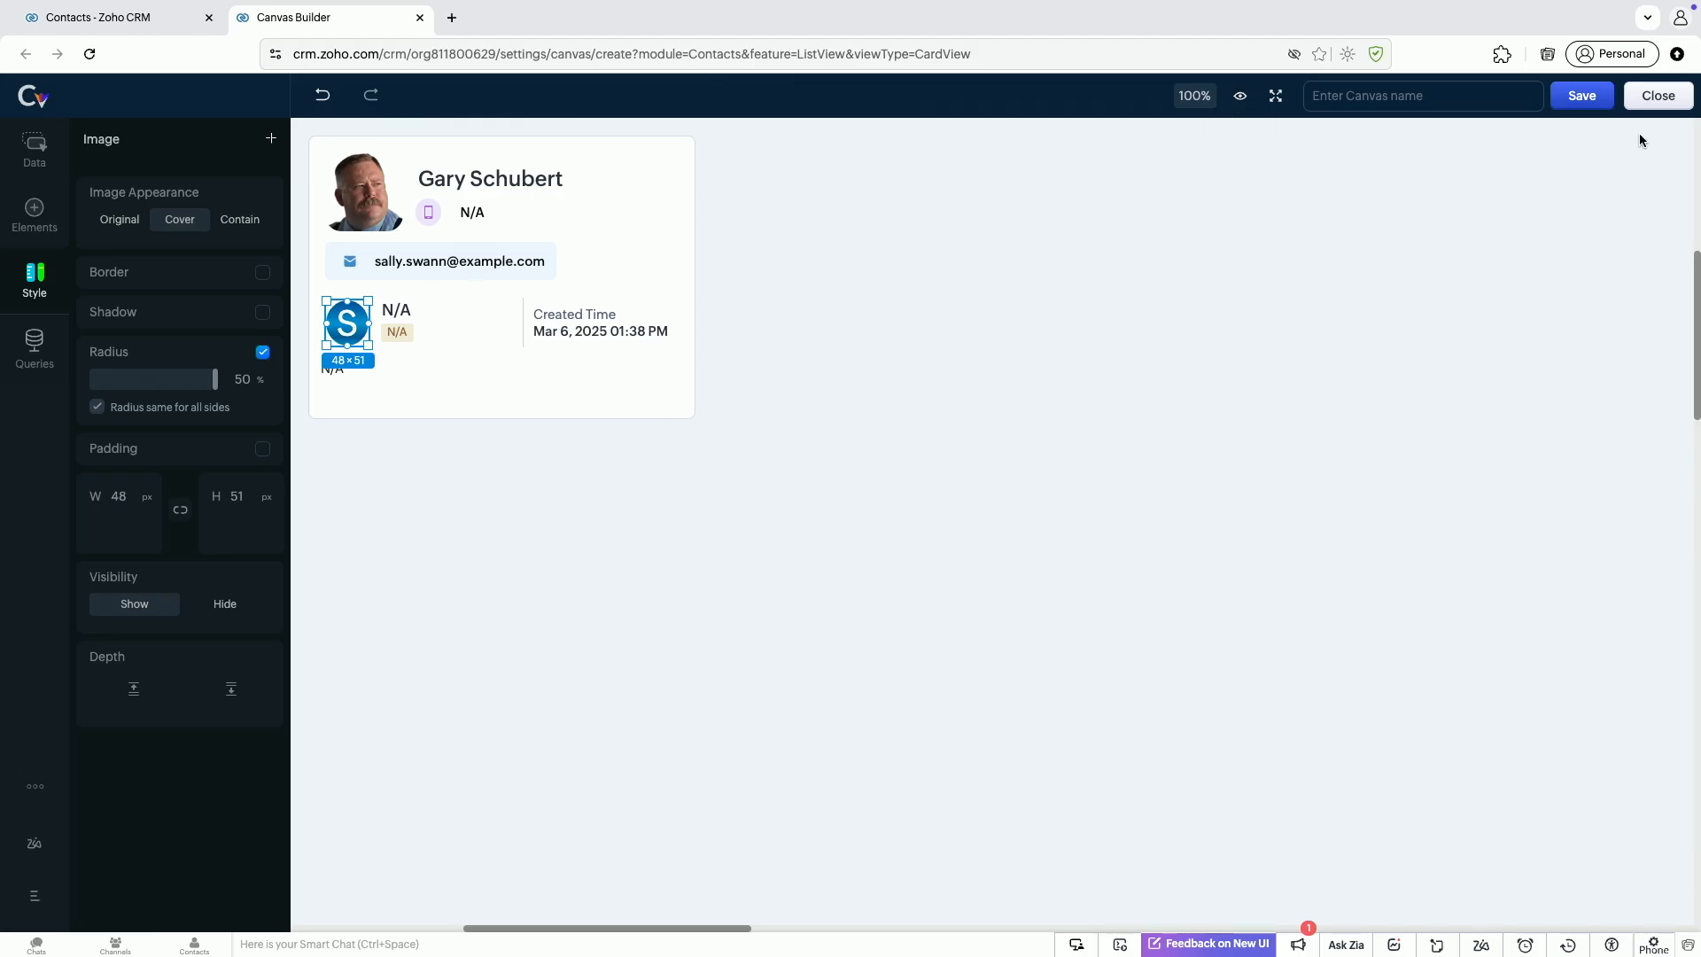
Close the canvas design without saving it and return to the filtered contacts
{"action": "left_click", "coordinate": [1657, 96]}
{"action": "left_click", "coordinate": [912, 348]}
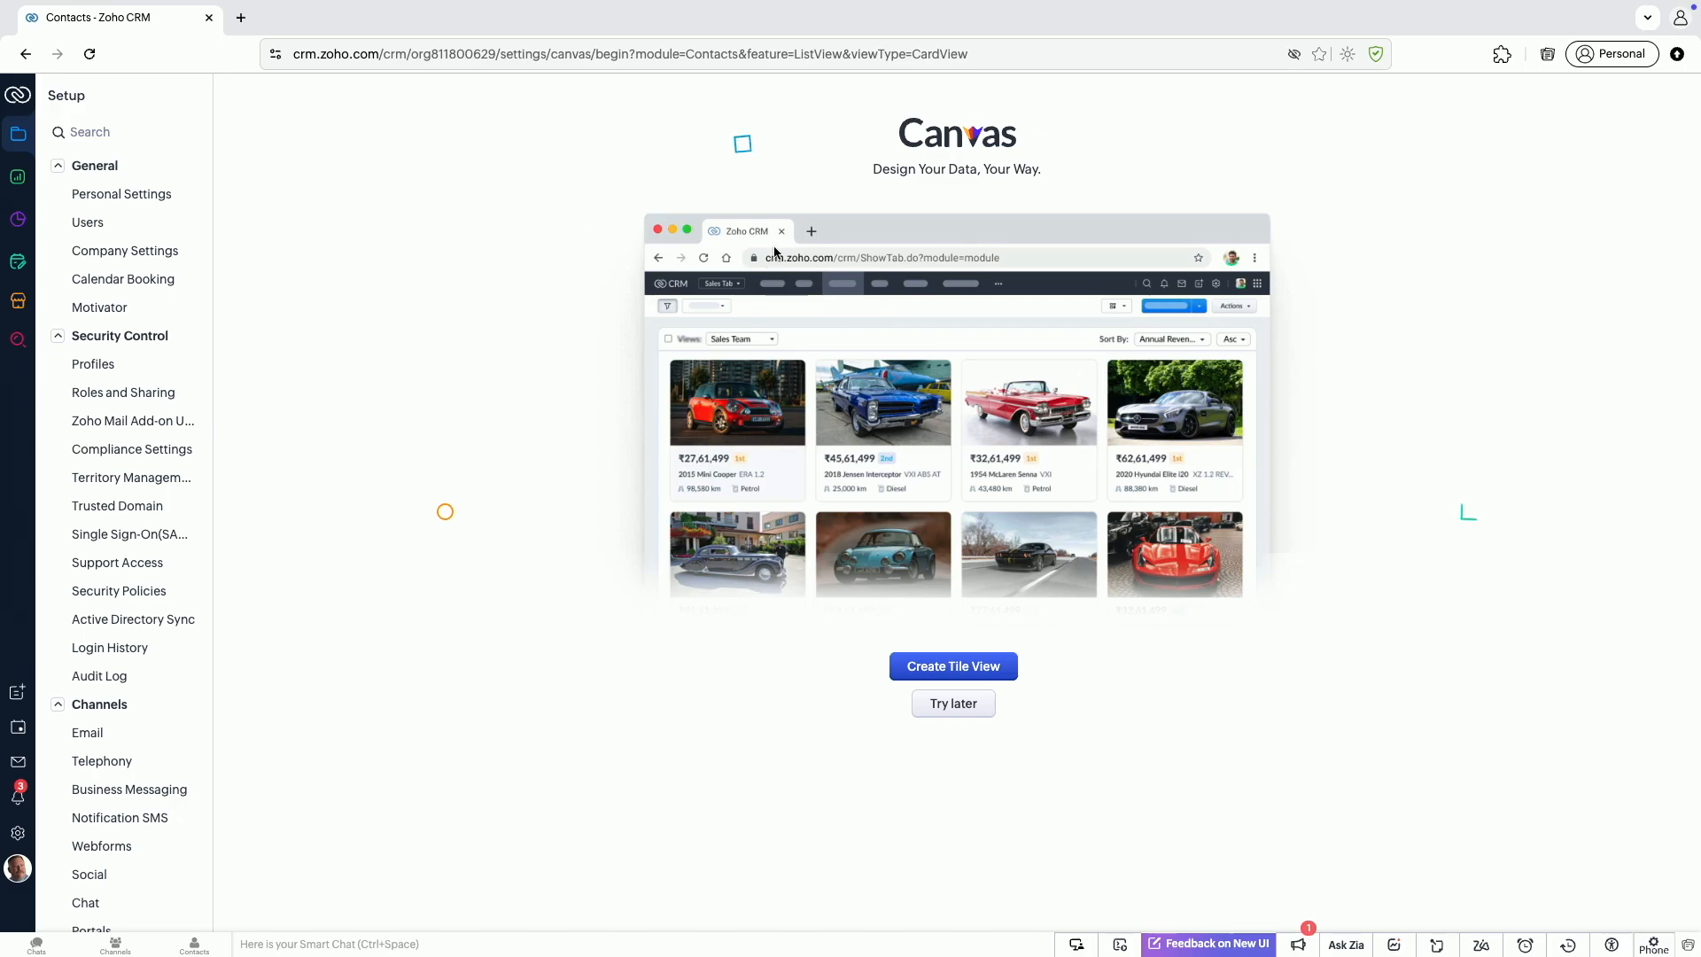
{"action": "left_click", "coordinate": [23, 54]}
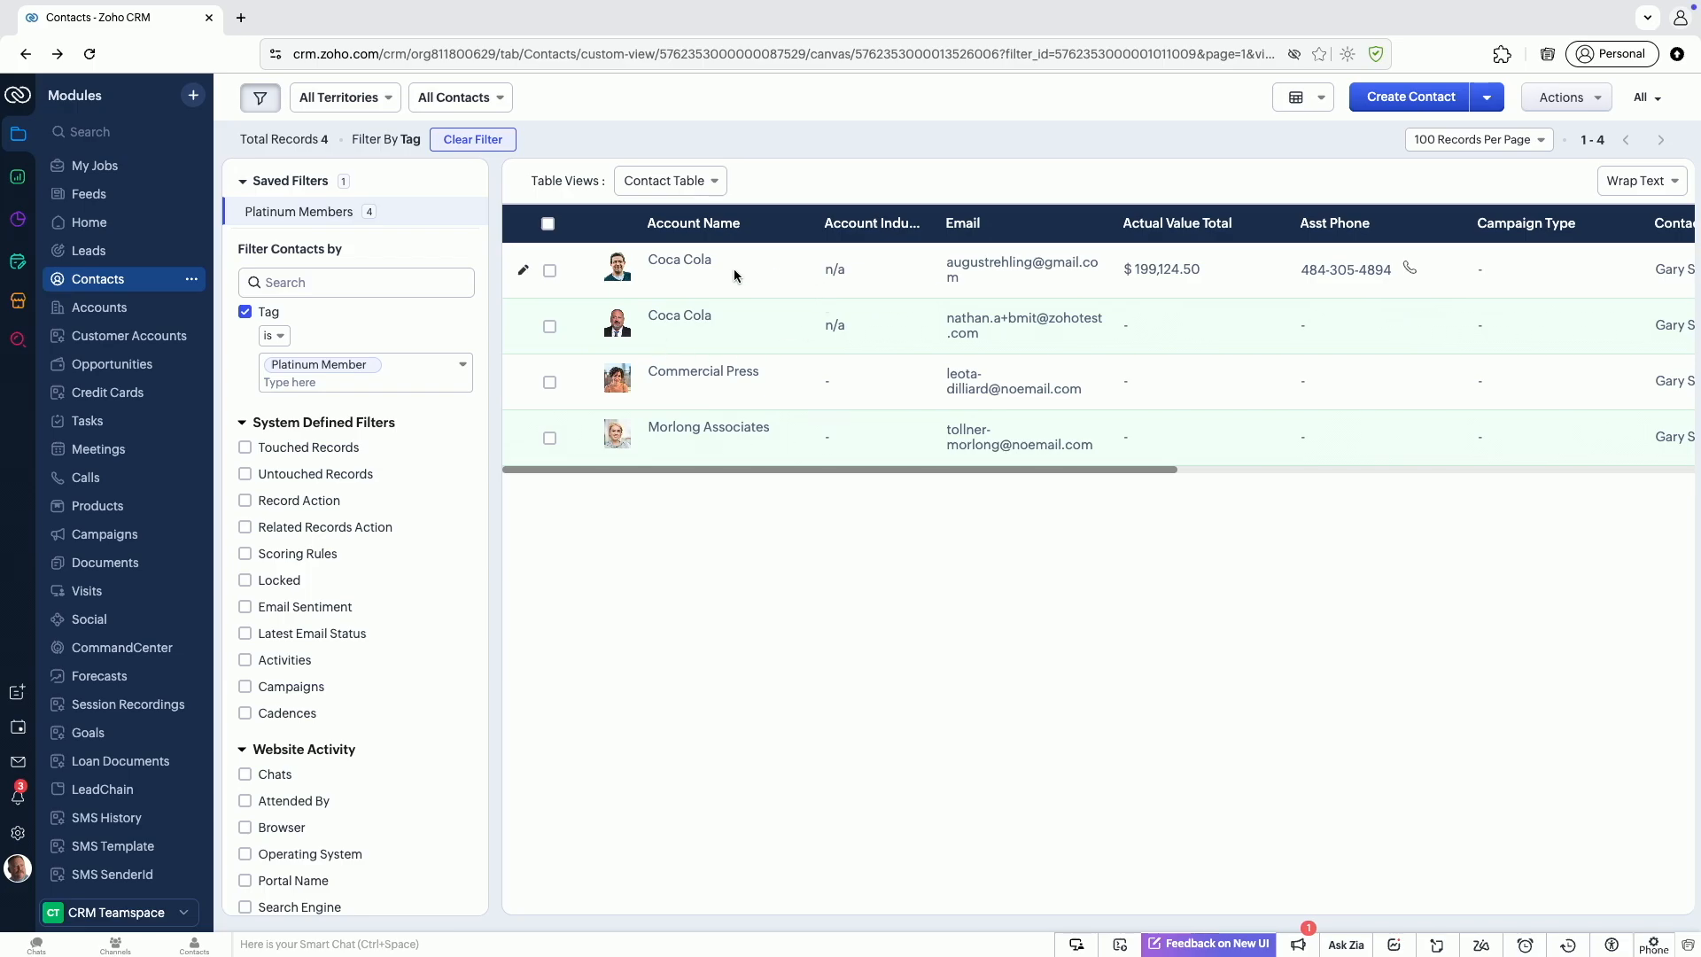
Switch the filtered contacts back to the Custom List View and open the first contact's record
{"action": "left_click", "coordinate": [1319, 108]}
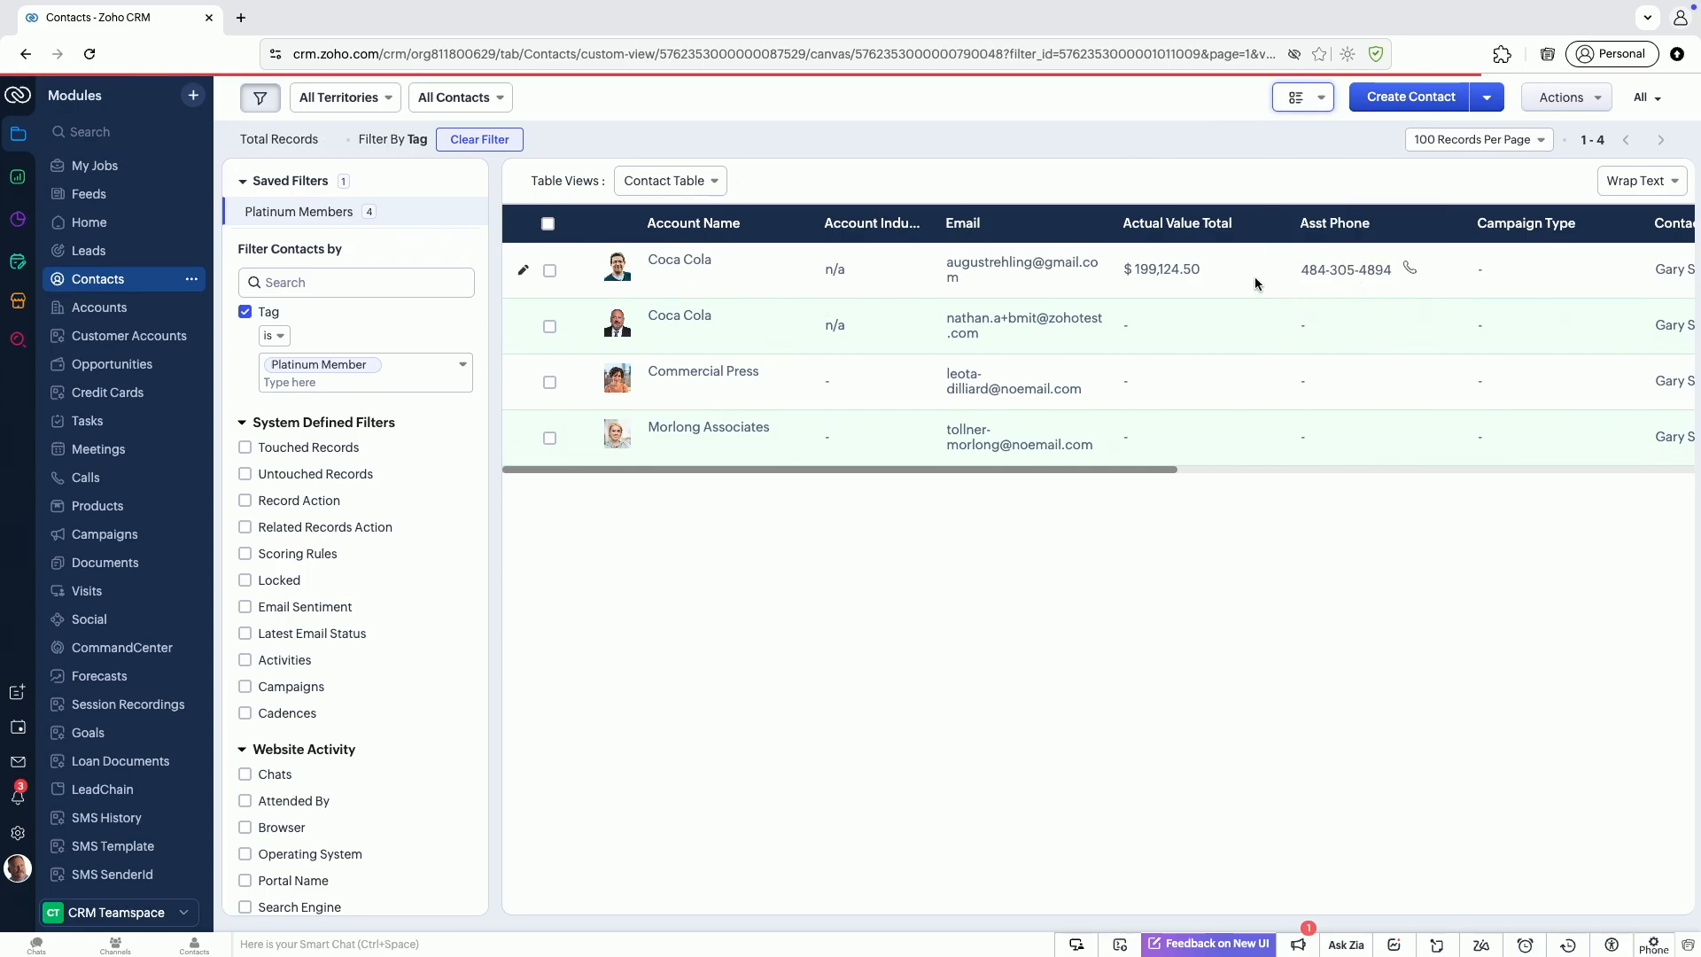
{"action": "left_click", "coordinate": [1356, 282]}
{"action": "left_click", "coordinate": [751, 232]}
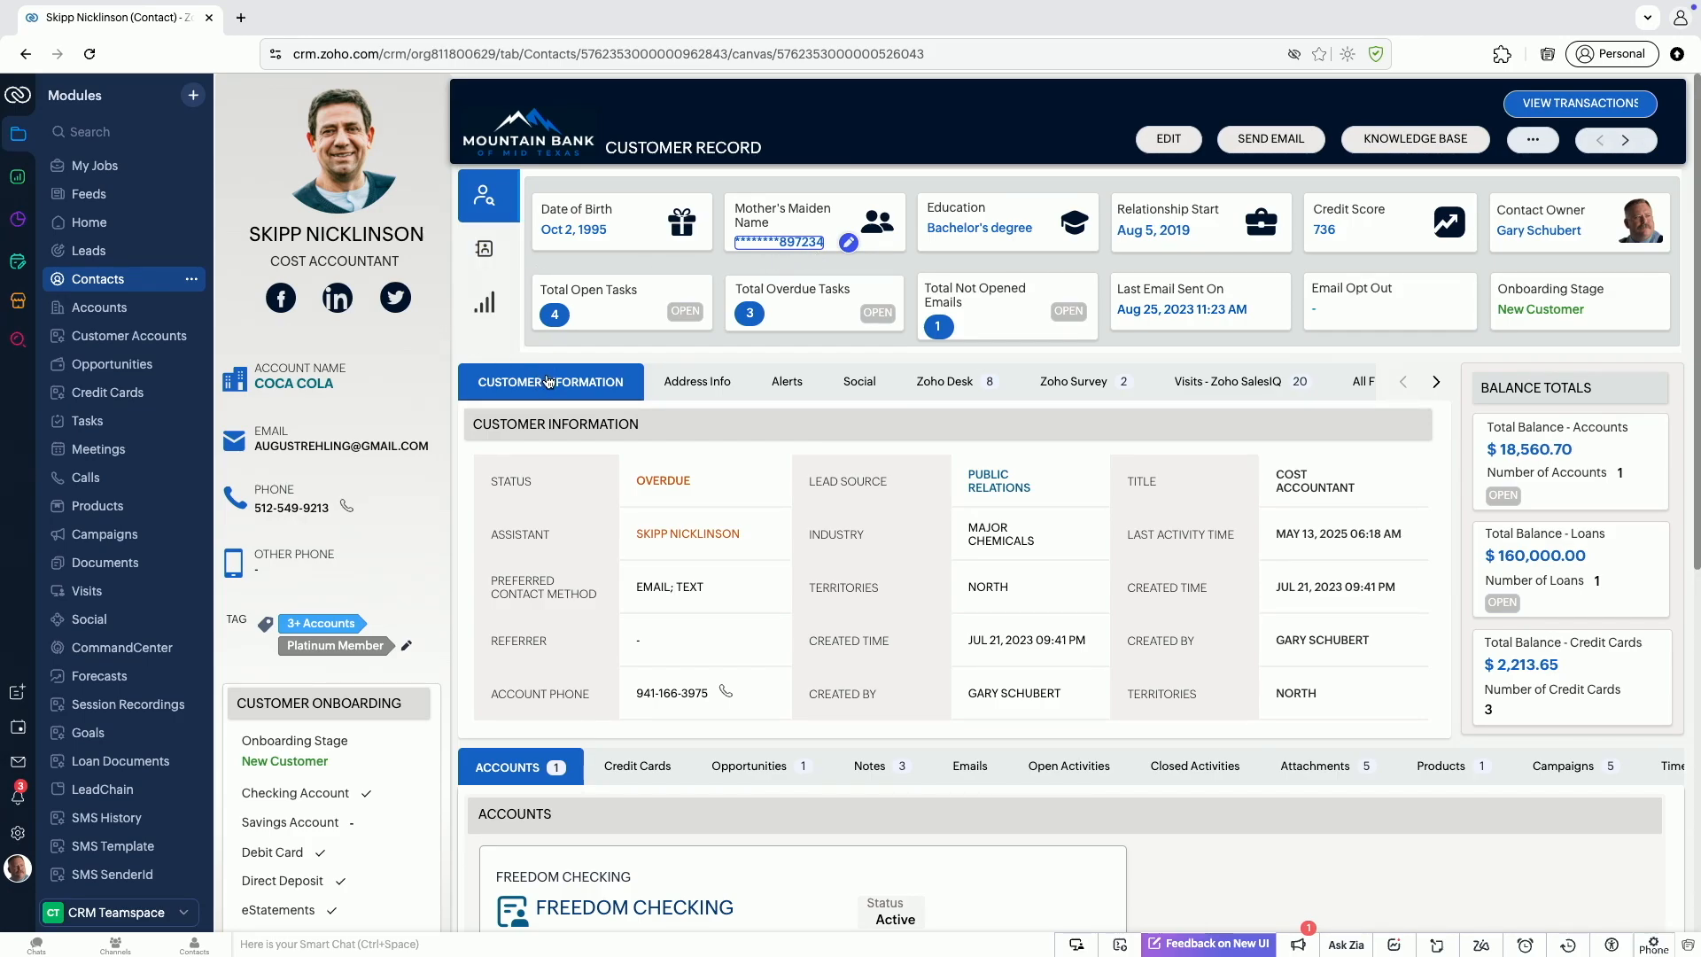
Review the Address Info and Customer Information sections of the contact's record
{"action": "left_click", "coordinate": [699, 389]}
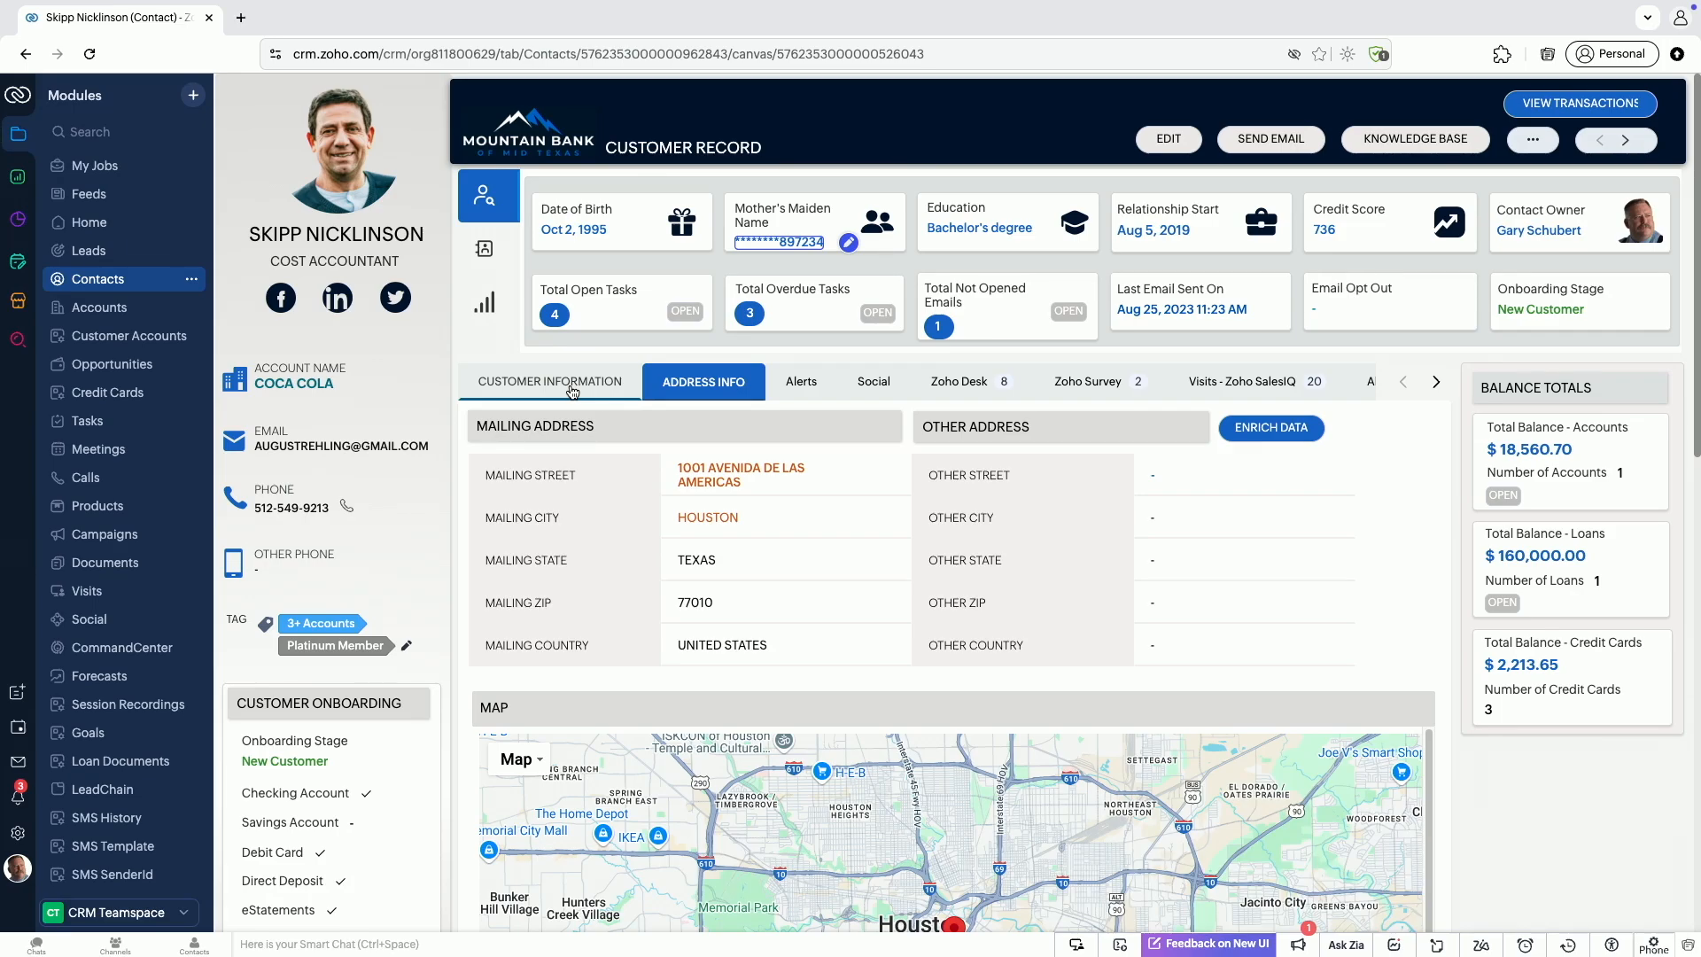
{"action": "left_click", "coordinate": [573, 391]}
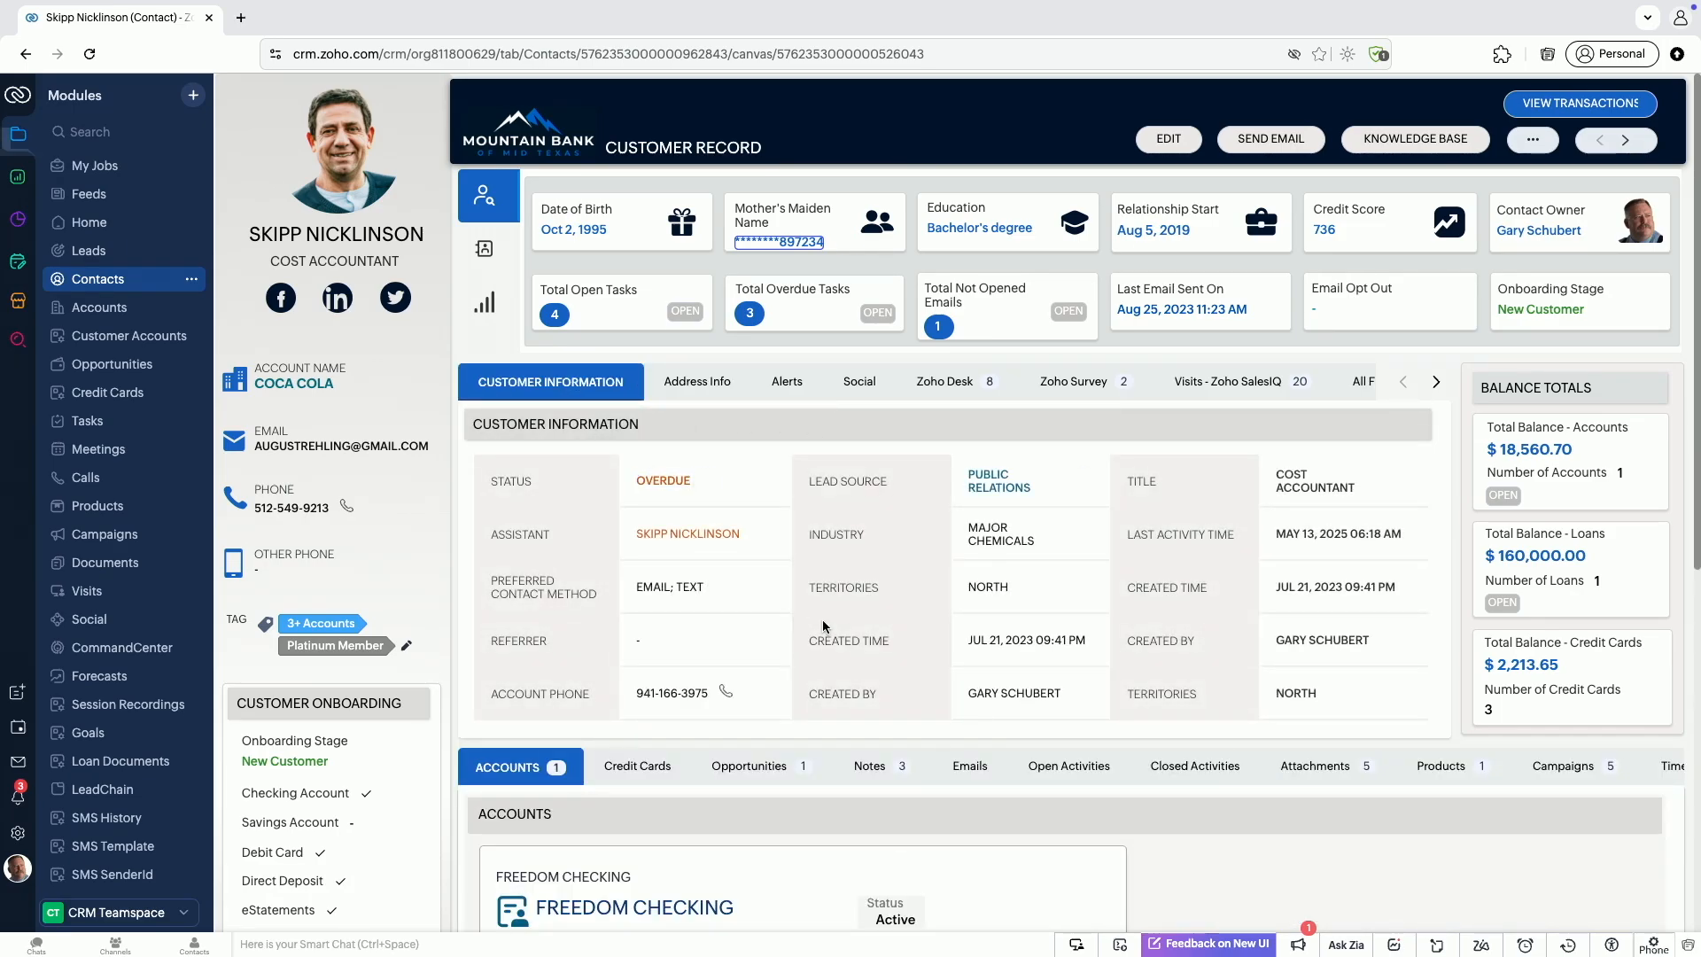
{"action": "left_click", "coordinate": [713, 389]}
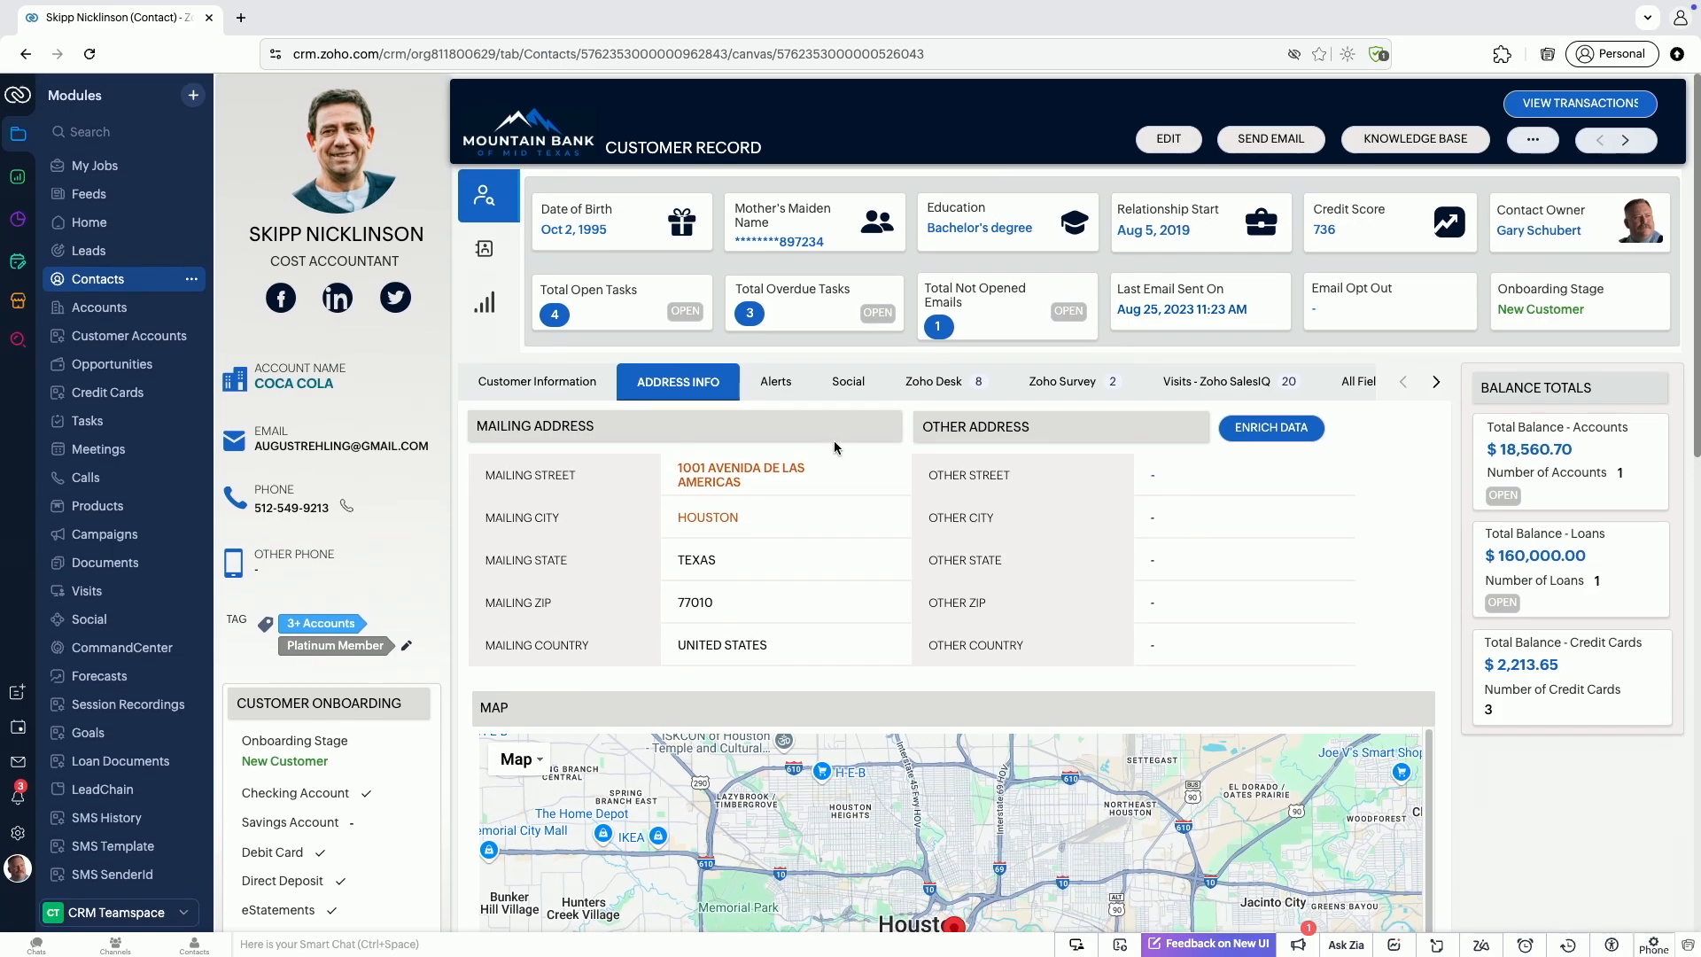
Create an alert named New Alert from the contact's Alerts section and assign it to the contact
{"action": "left_click", "coordinate": [783, 394]}
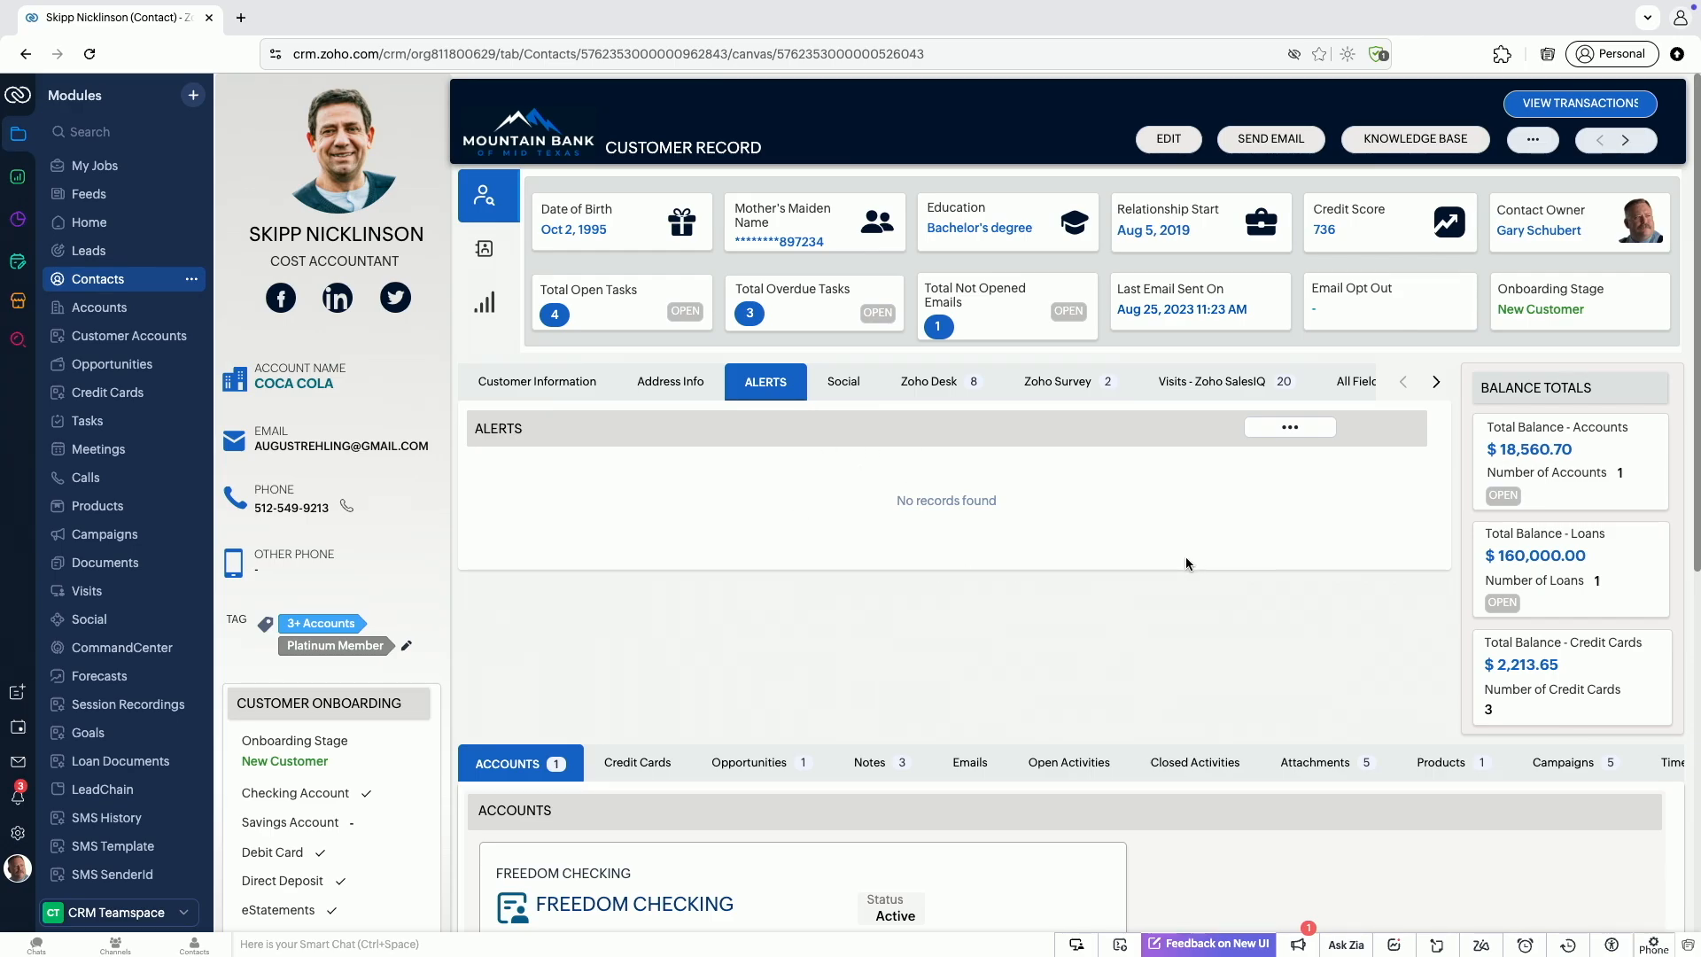
{"action": "left_click", "coordinate": [1285, 431]}
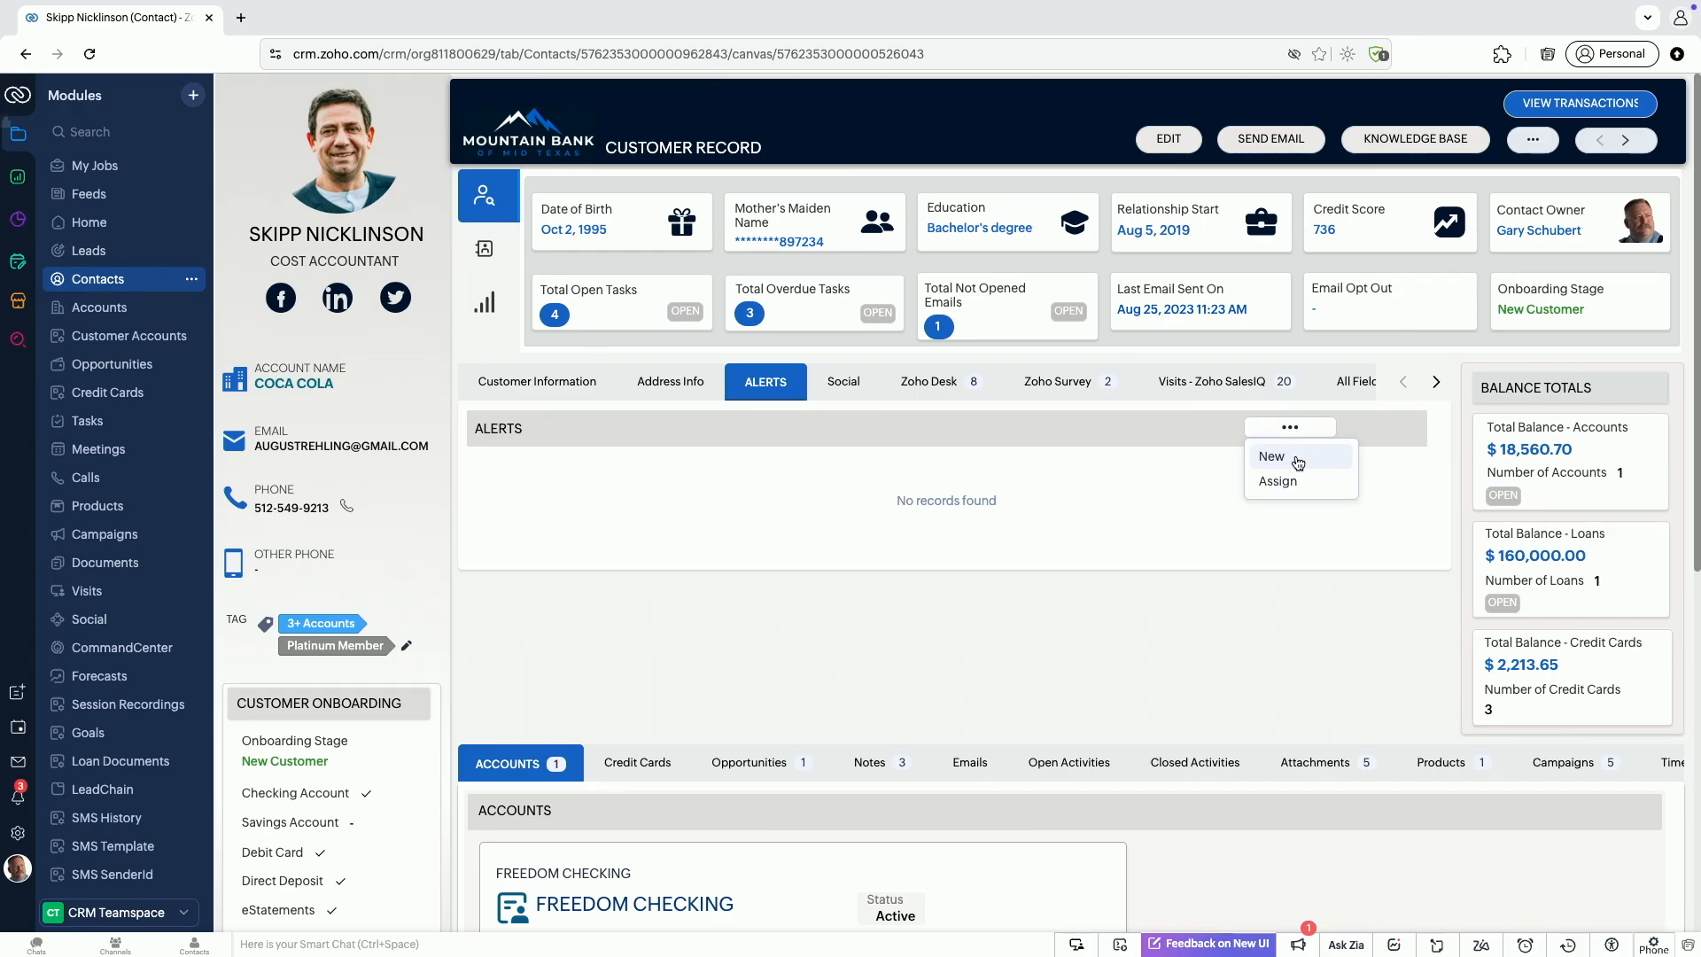
{"action": "left_click", "coordinate": [1277, 481]}
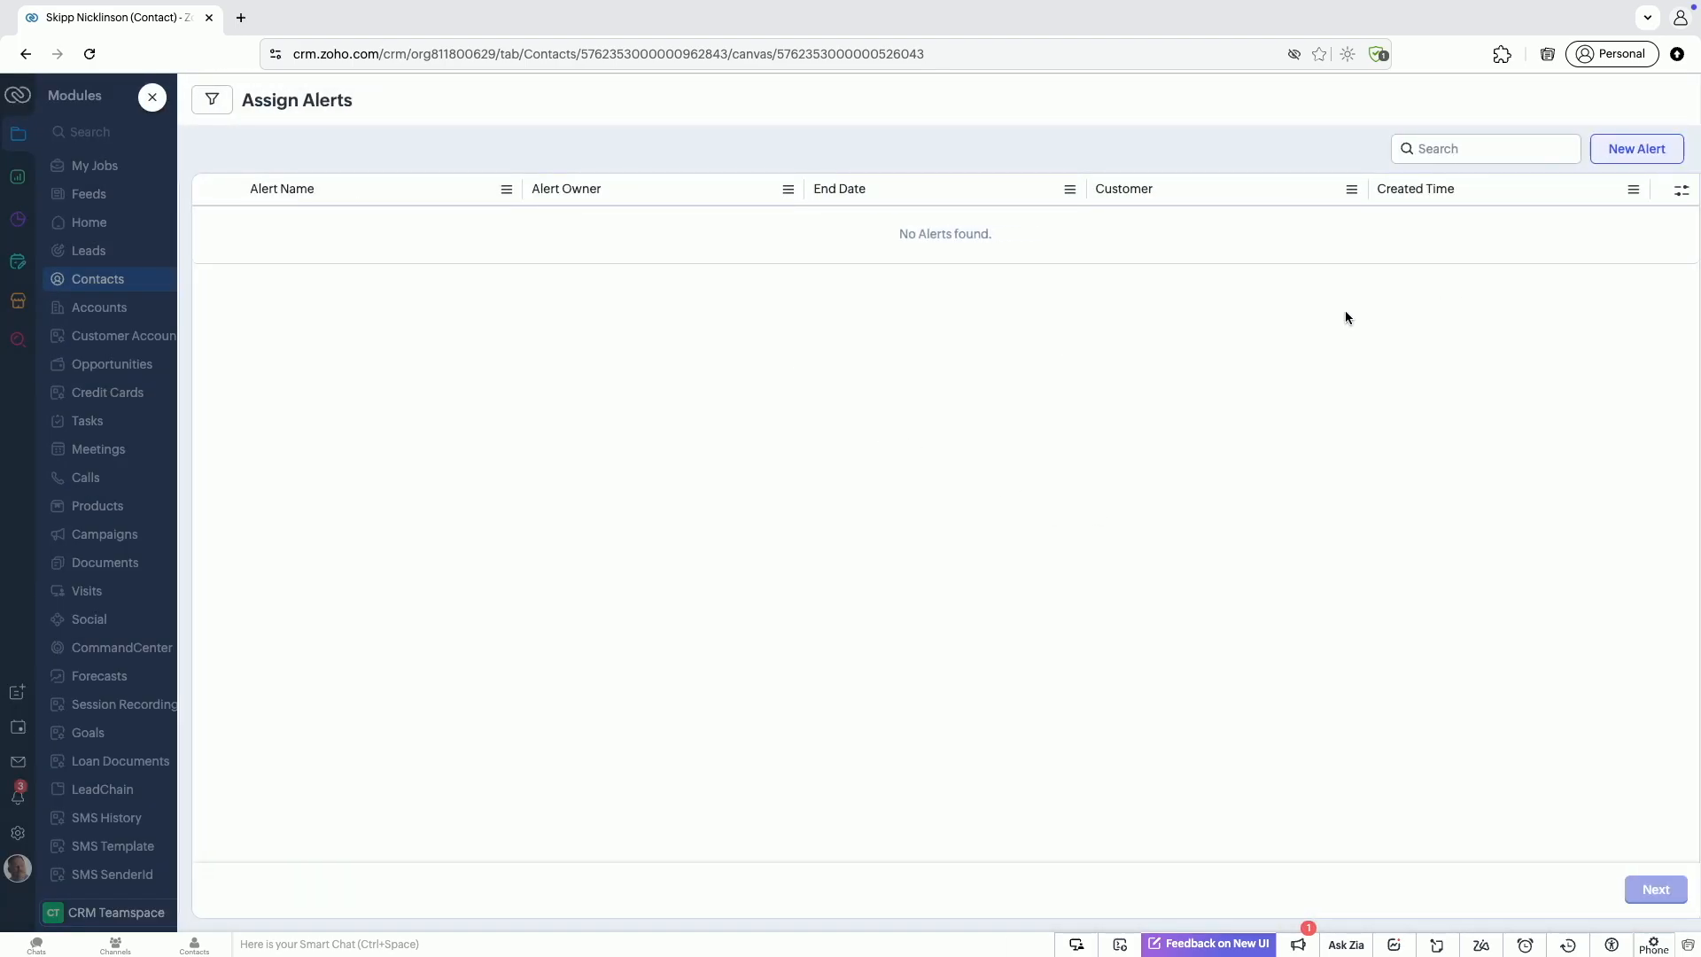
{"action": "left_click", "coordinate": [1630, 149]}
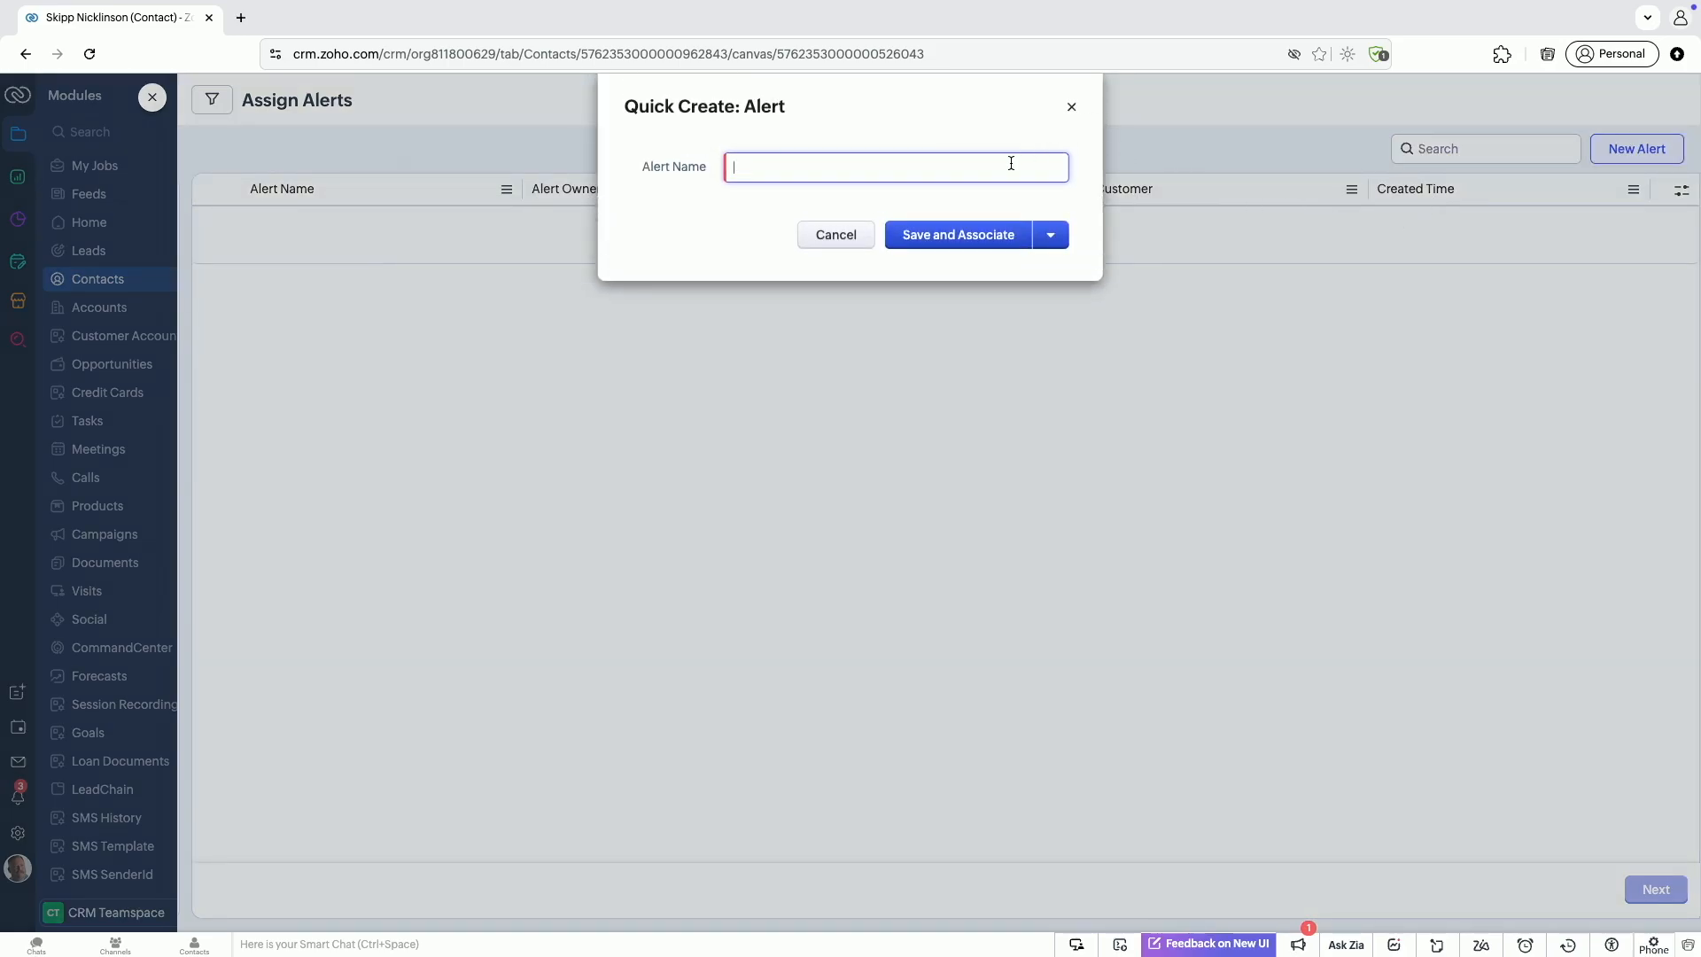
{"action": "type", "text": "New Alert"}
{"action": "left_click", "coordinate": [1010, 232]}
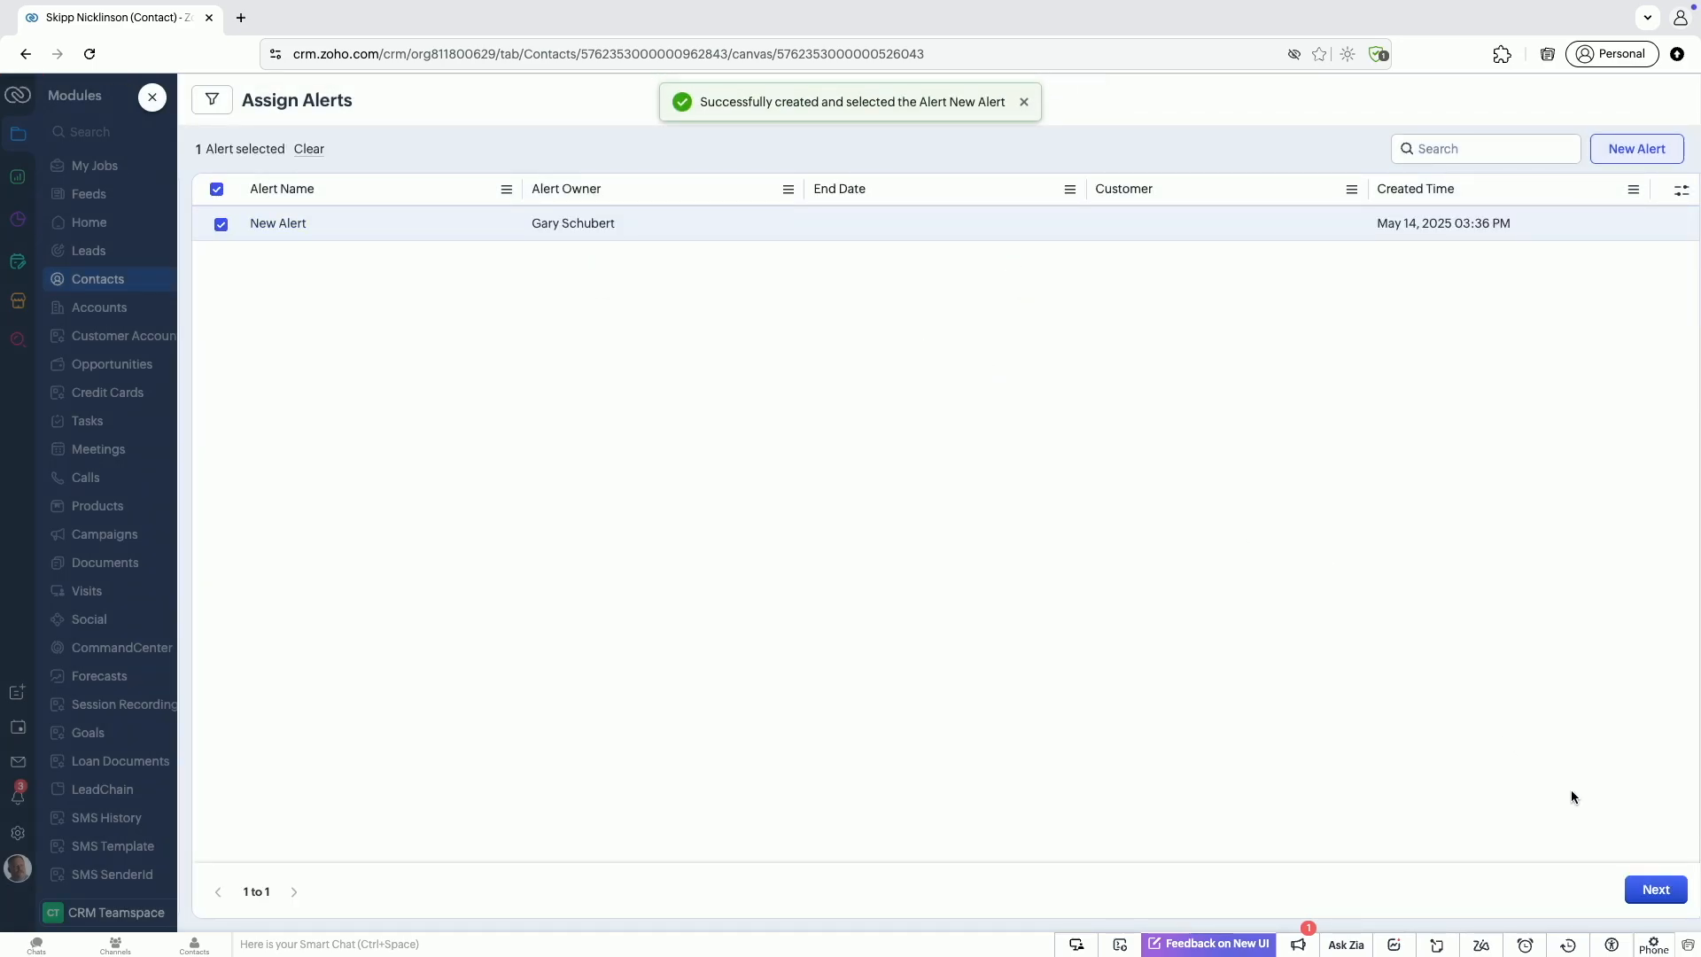
{"action": "left_click", "coordinate": [1656, 889]}
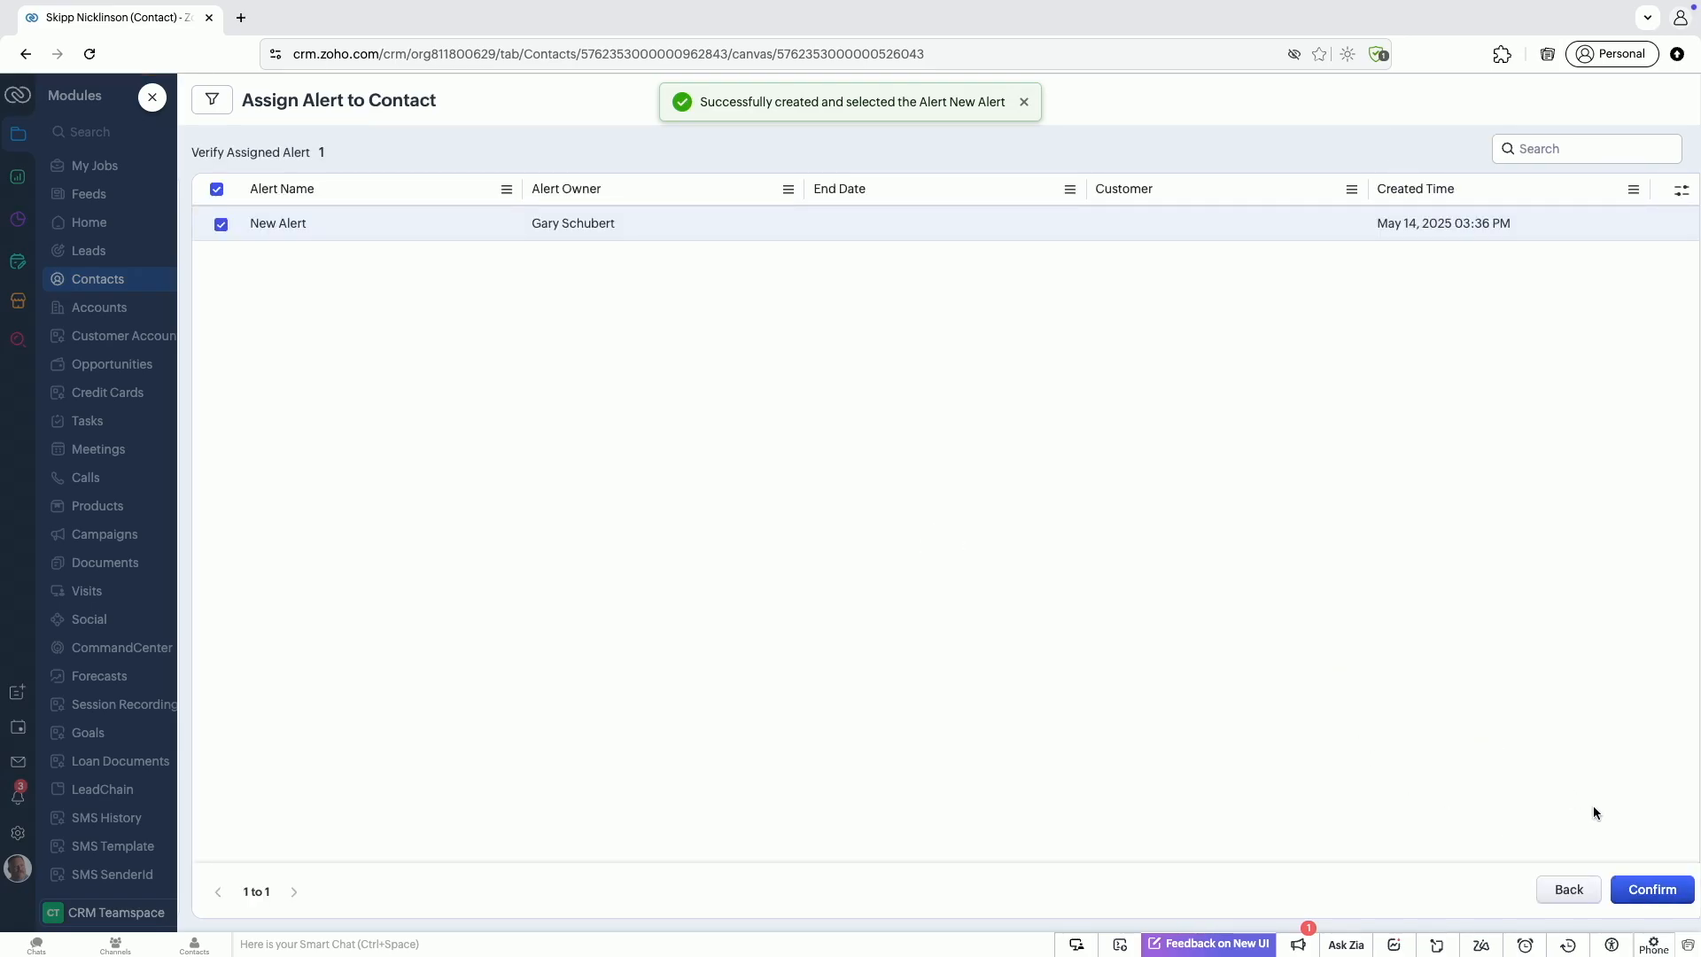
{"action": "left_click", "coordinate": [1652, 890]}
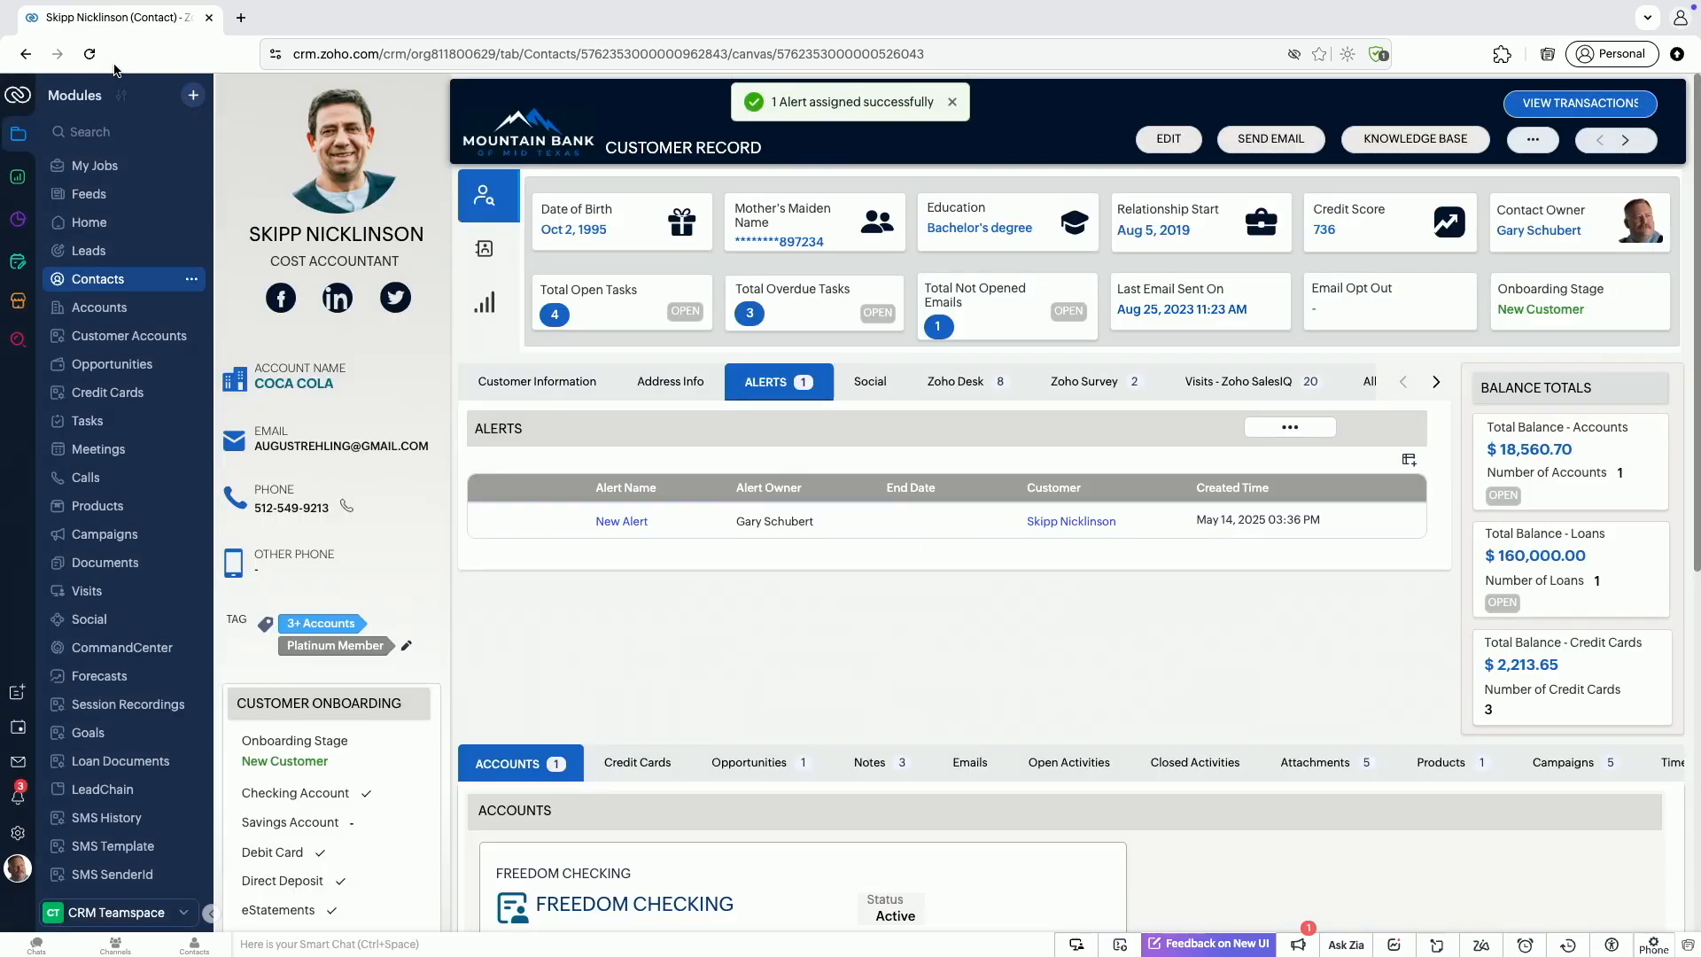
Reload the contact's record to trigger the alert pop-up and choose to remove the alert
{"action": "left_click", "coordinate": [90, 53]}
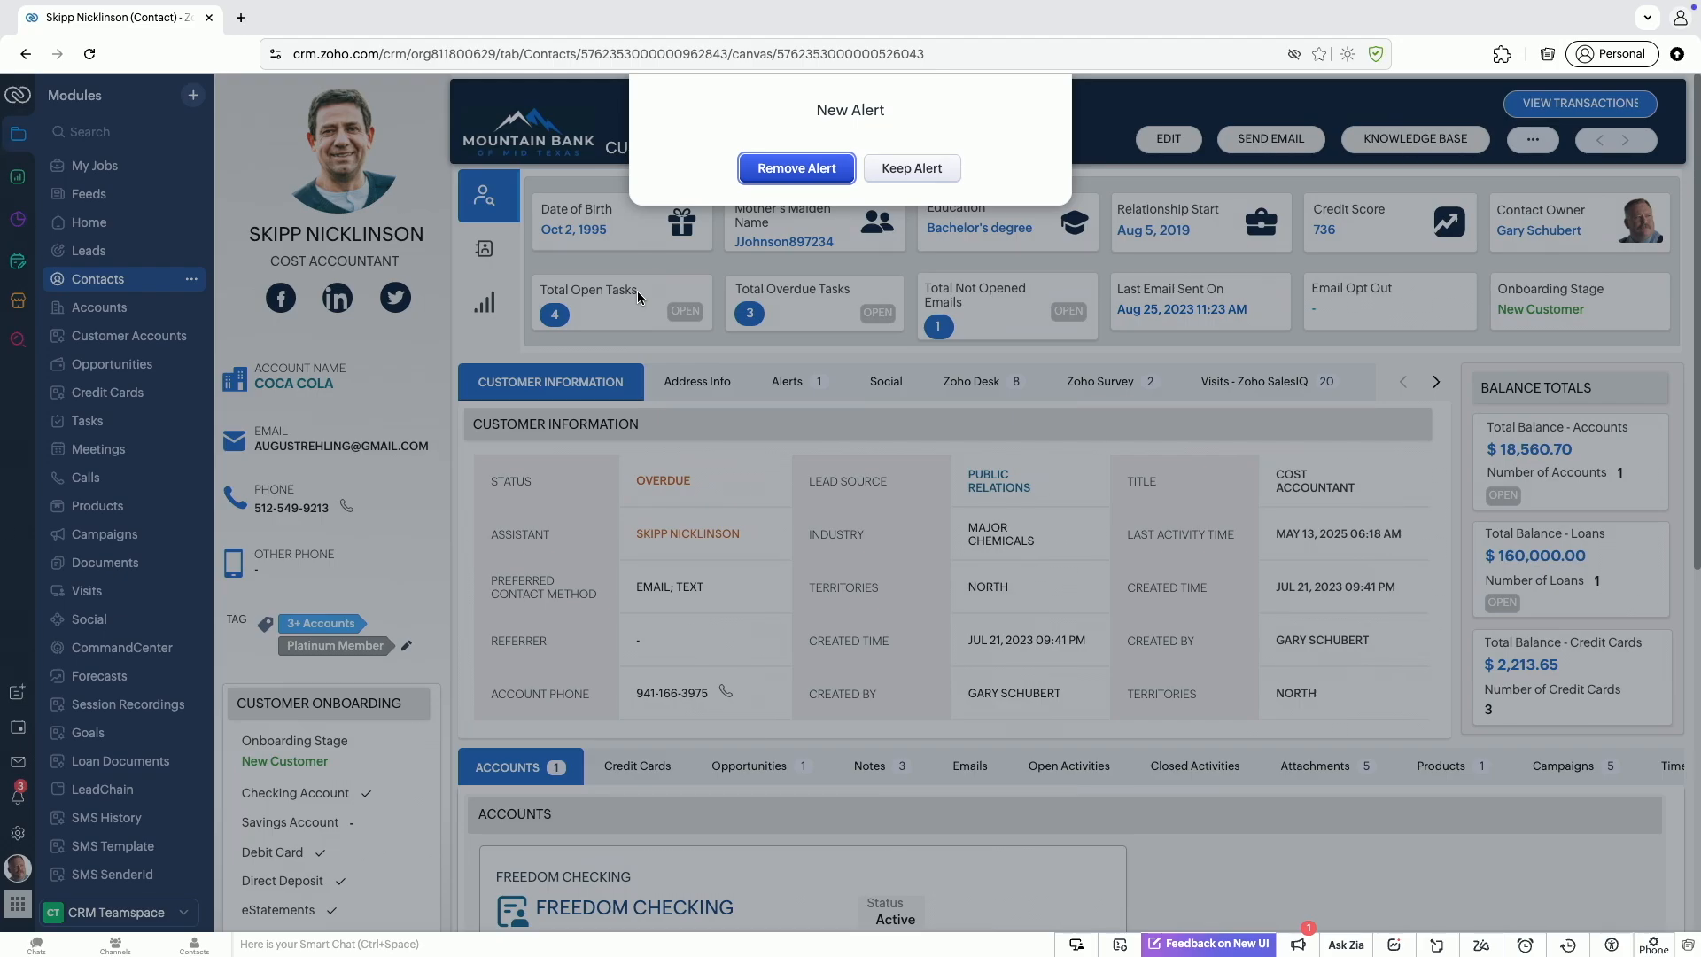
{"action": "left_click", "coordinate": [813, 167]}
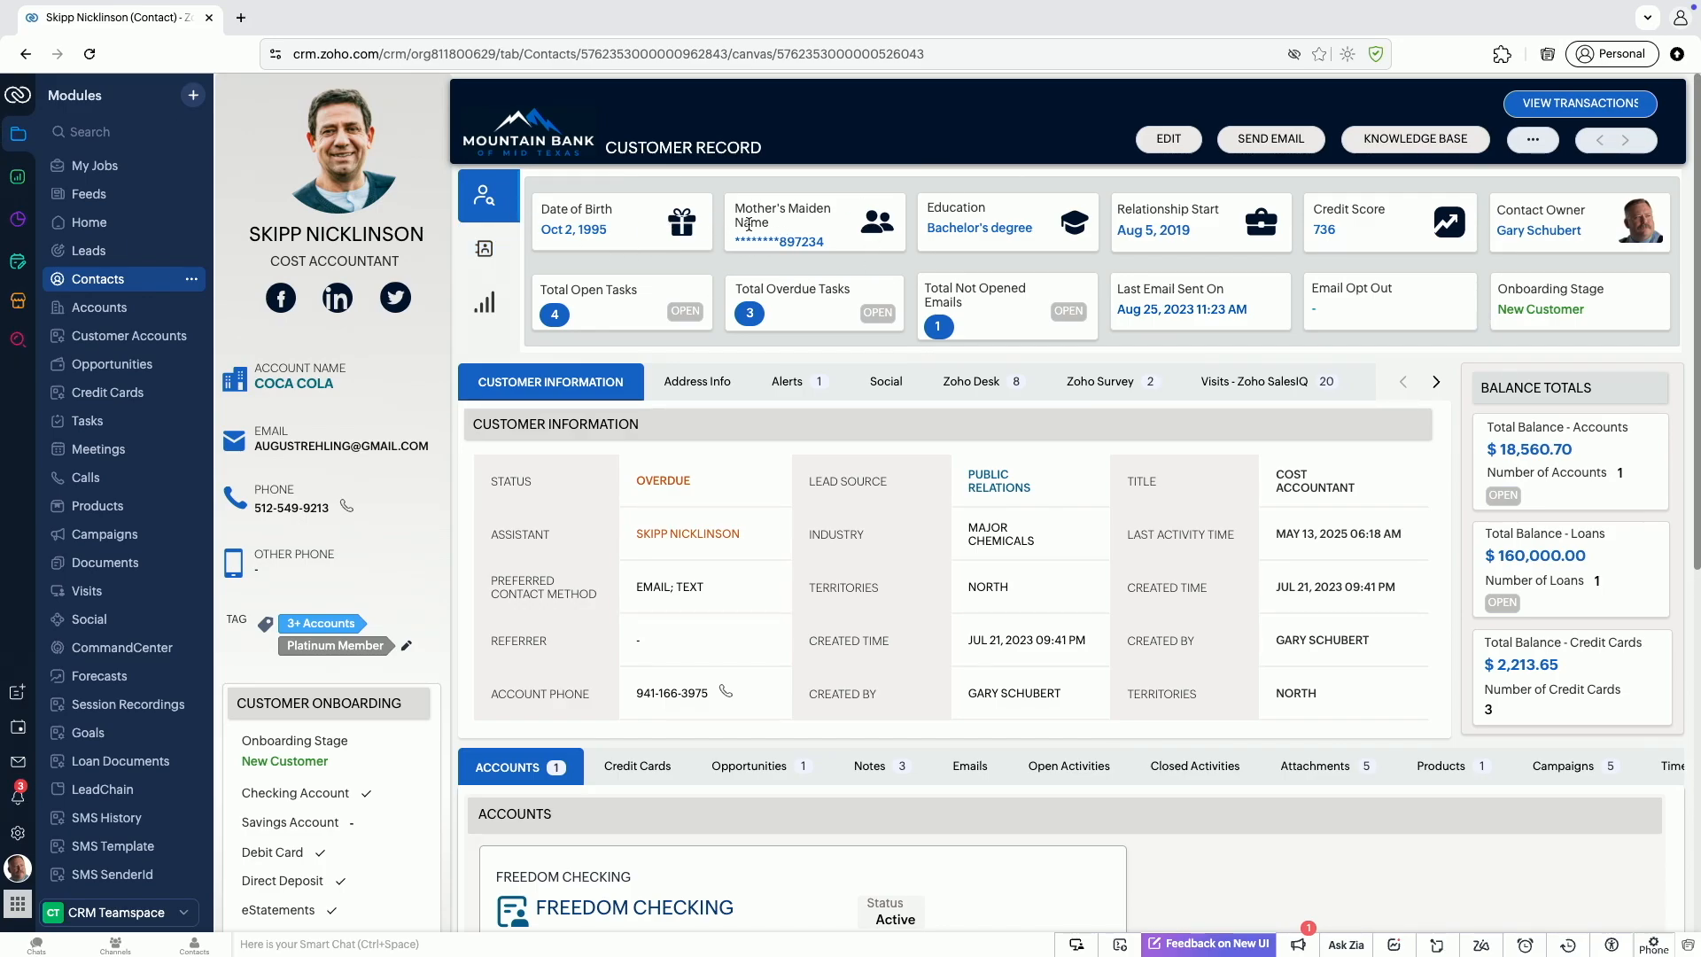
Review the contact's Life Events, Assets and Liabilities, Cadences and Credit Cards sections
{"action": "left_click", "coordinate": [485, 253]}
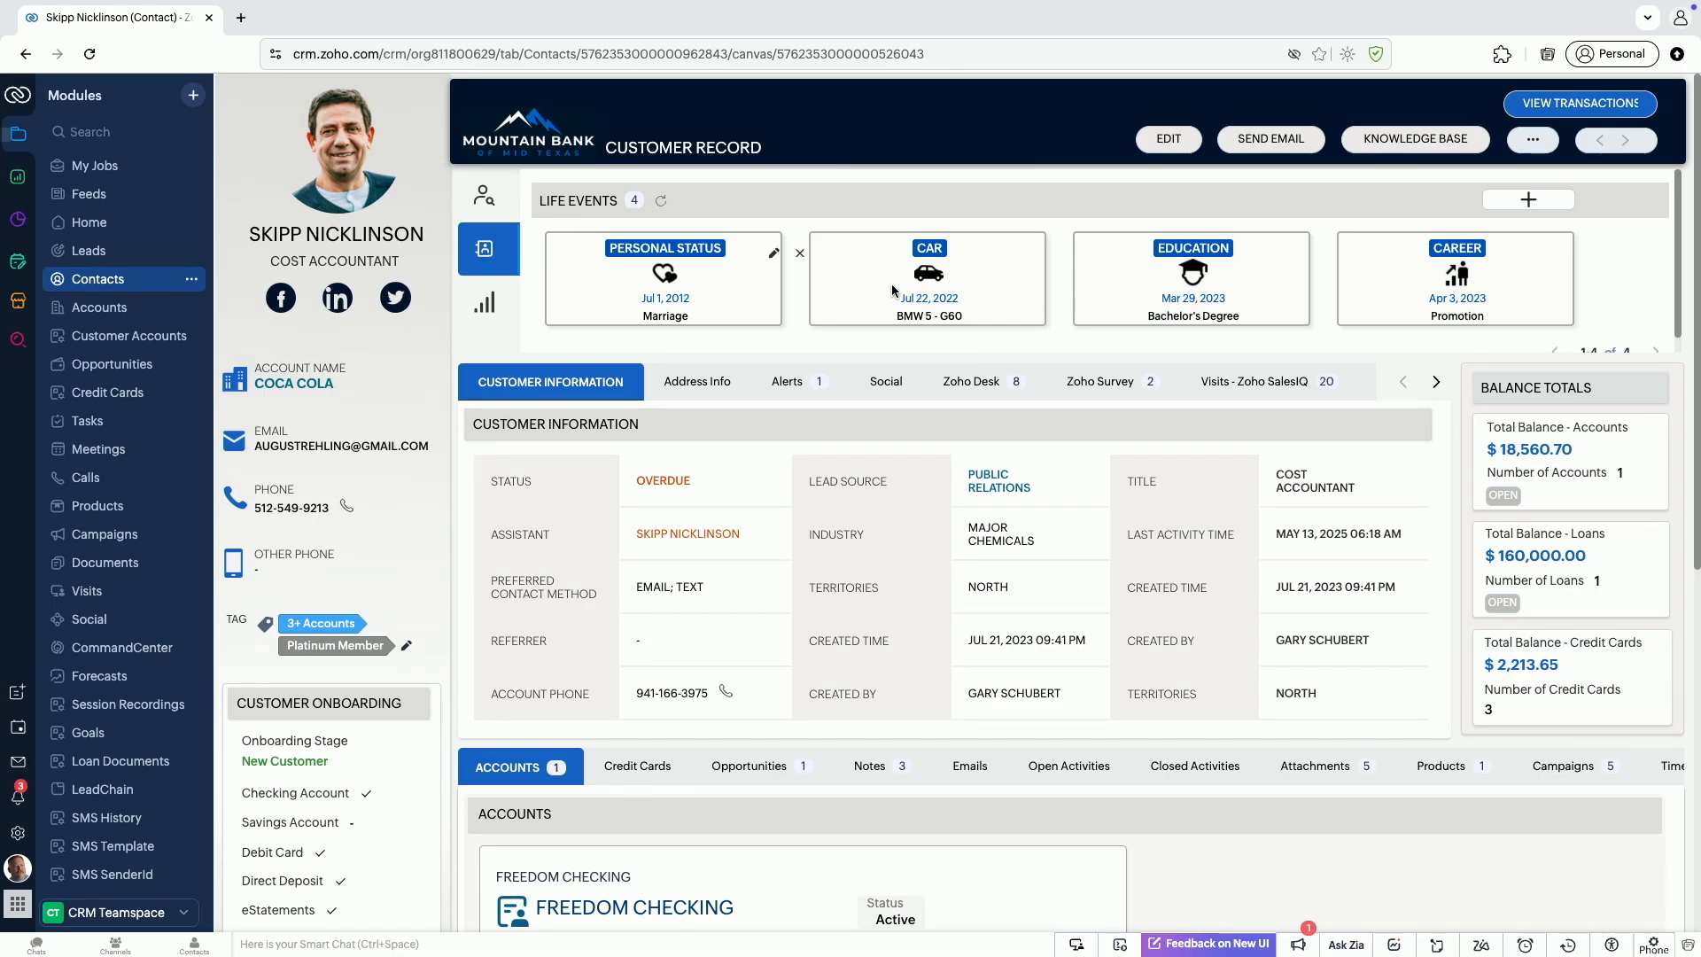
{"action": "left_click", "coordinate": [1436, 382]}
{"action": "left_click", "coordinate": [1436, 382]}
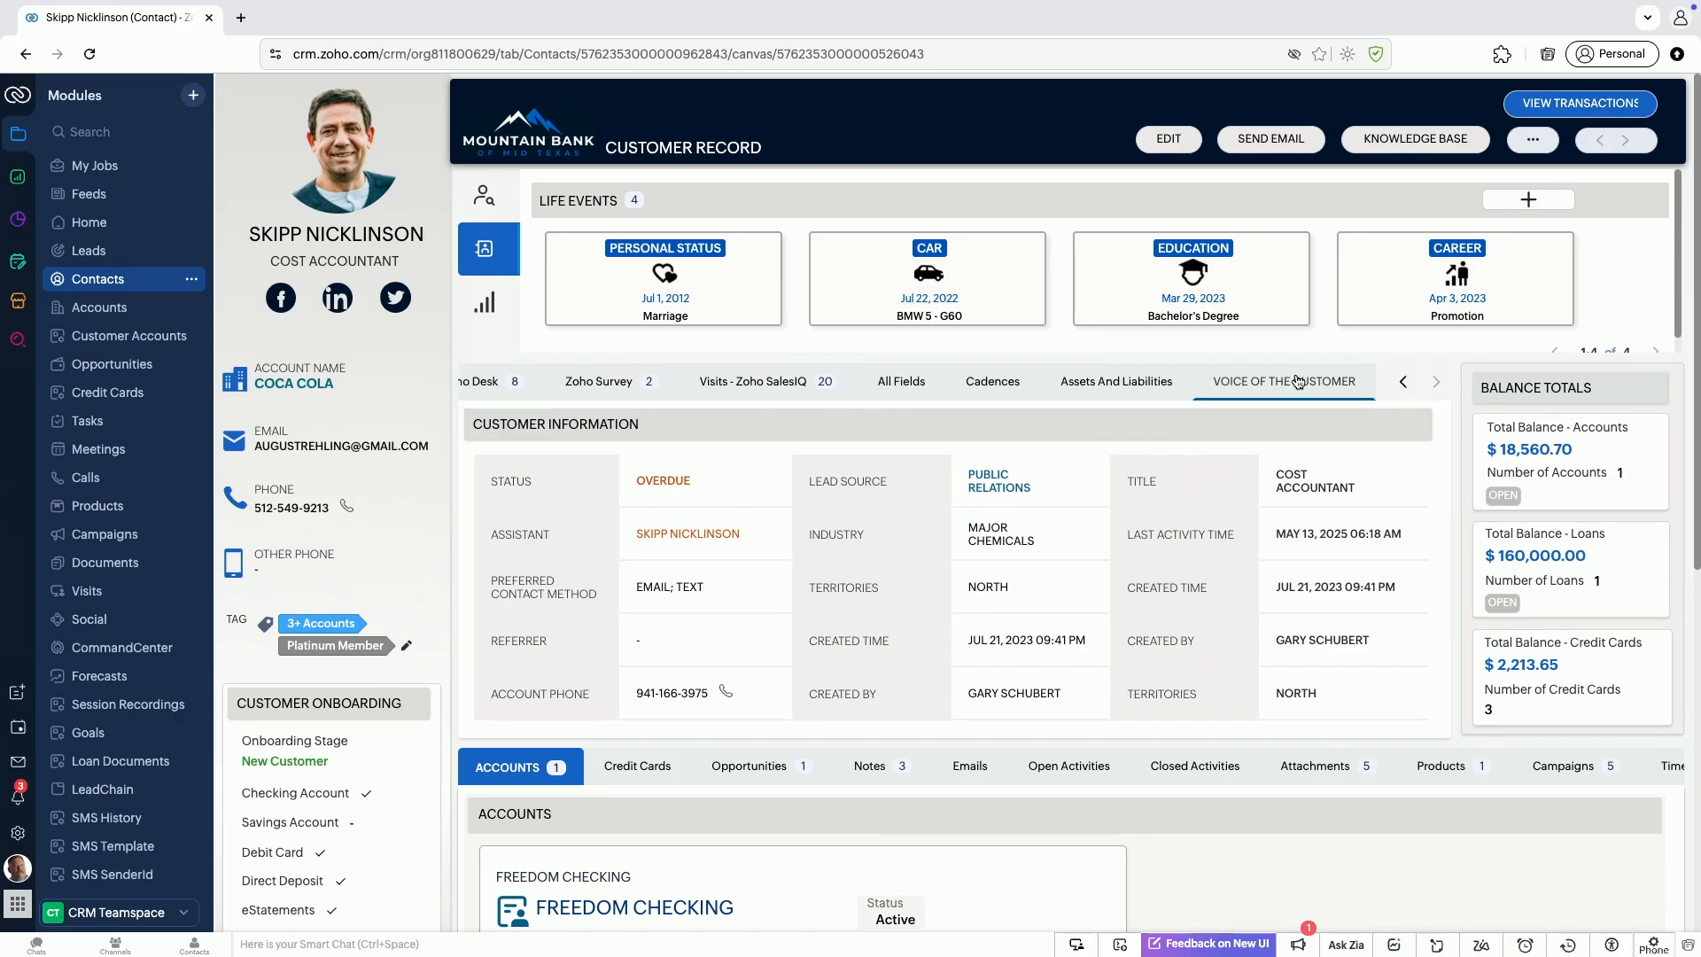
{"action": "left_click", "coordinate": [1143, 382]}
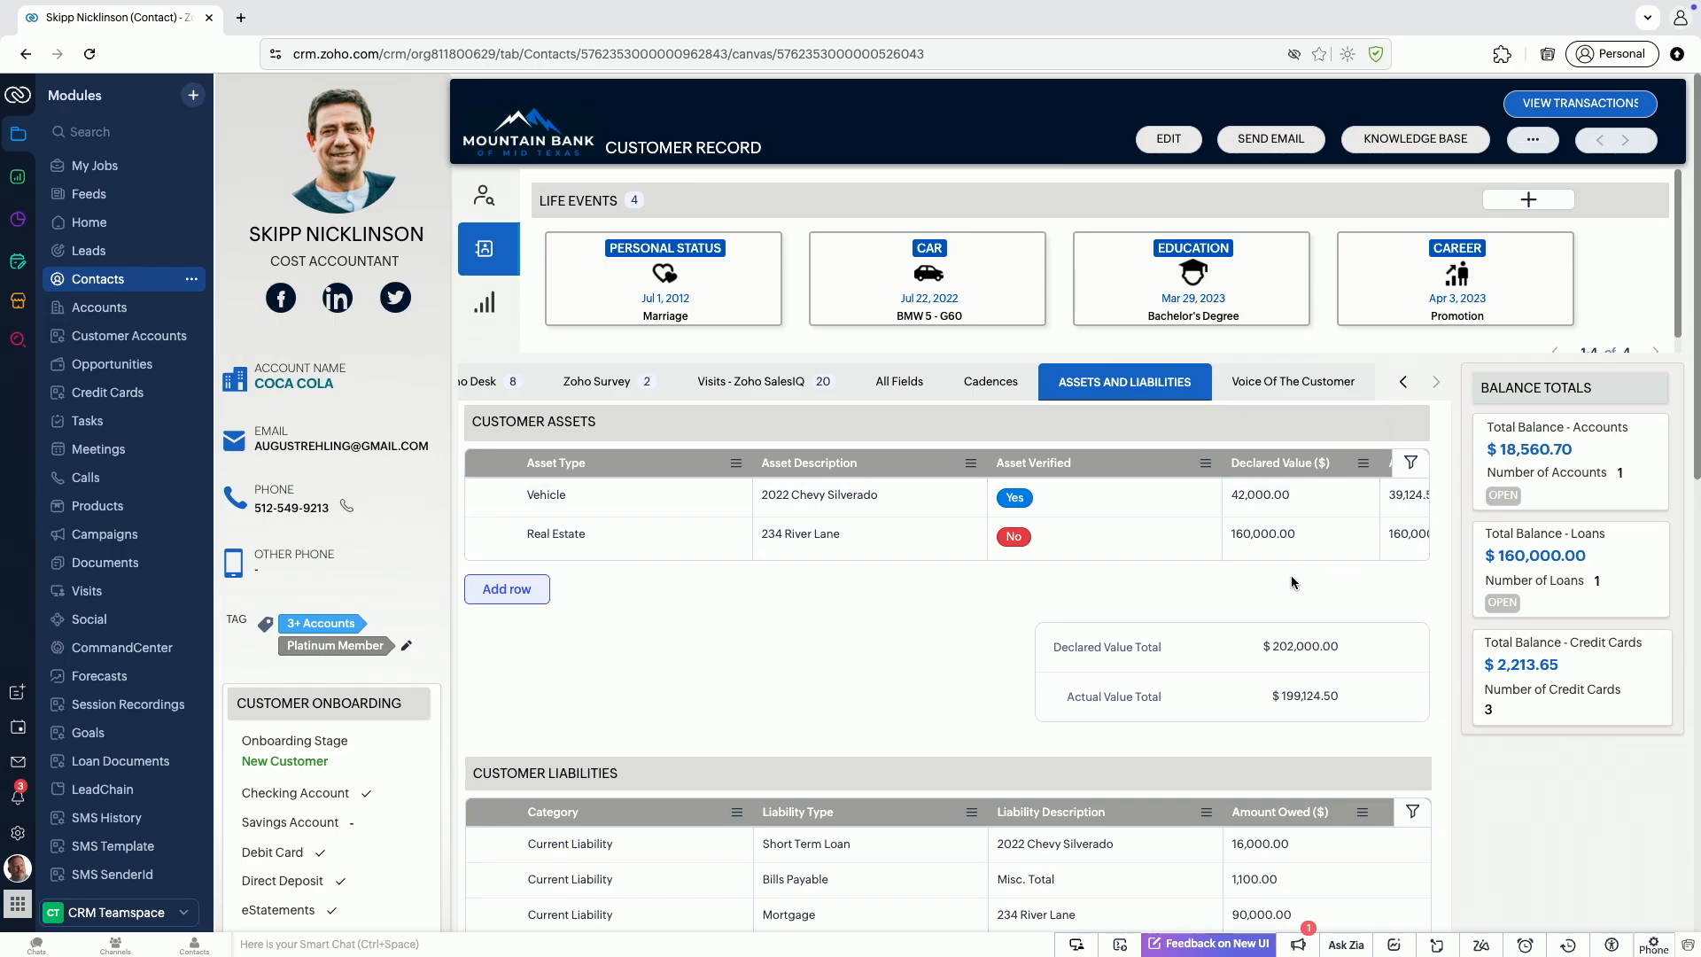
{"action": "left_click", "coordinate": [993, 382]}
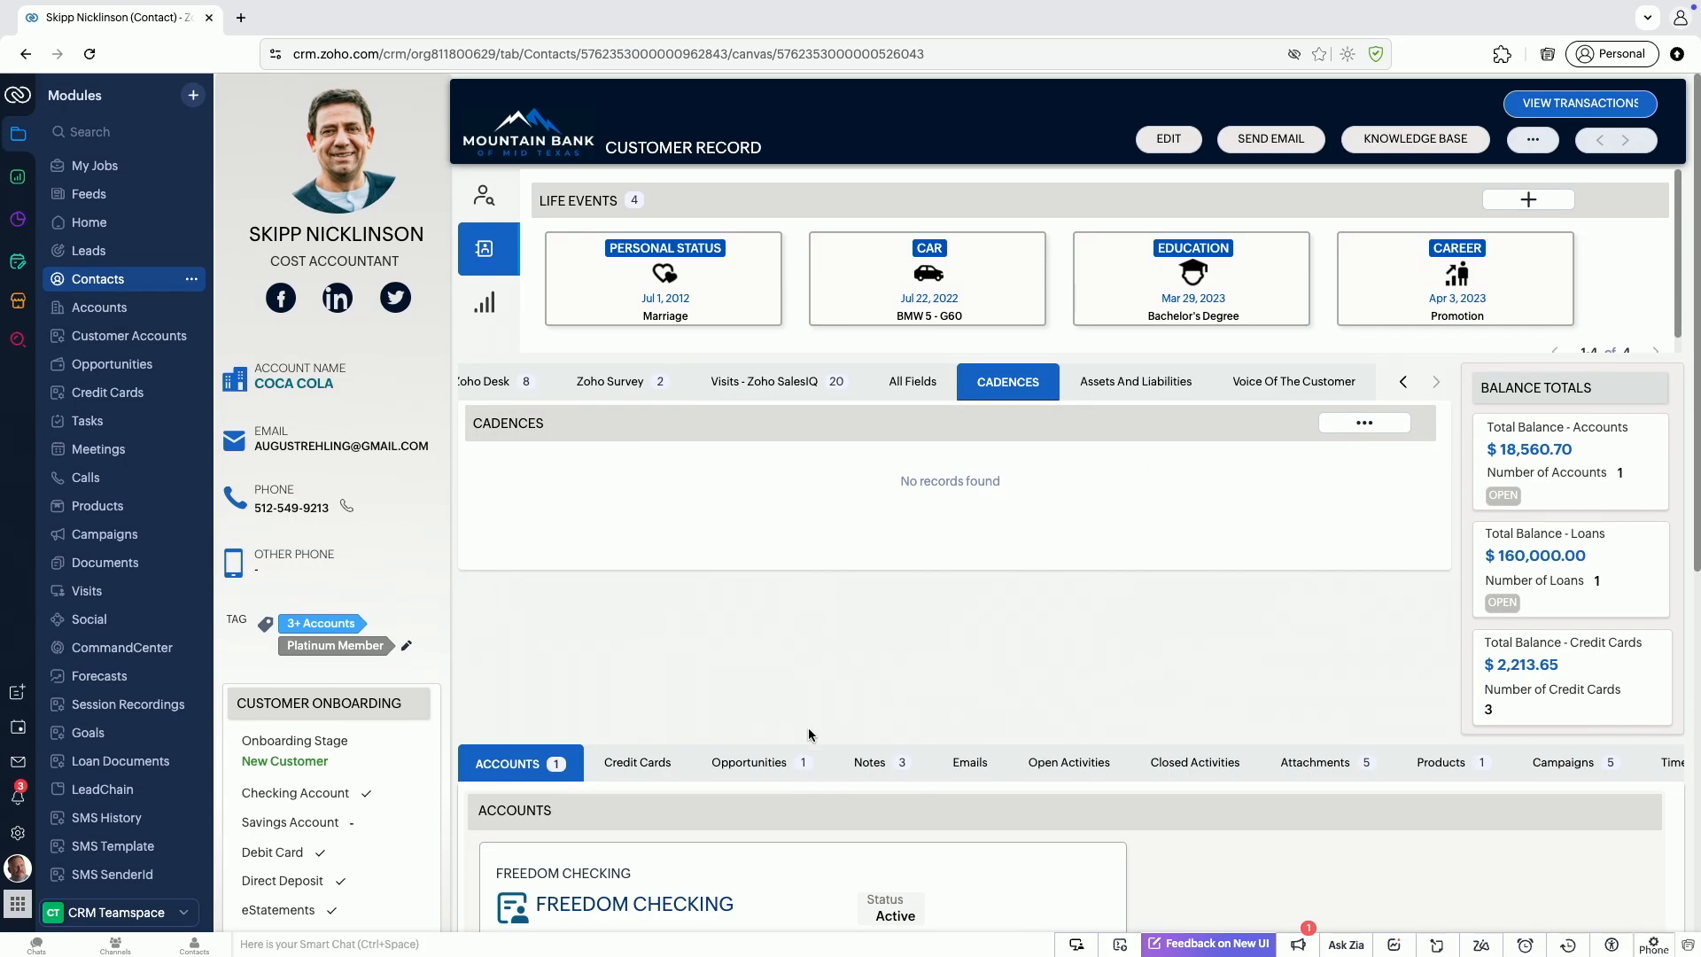
{"action": "left_click", "coordinate": [660, 766]}
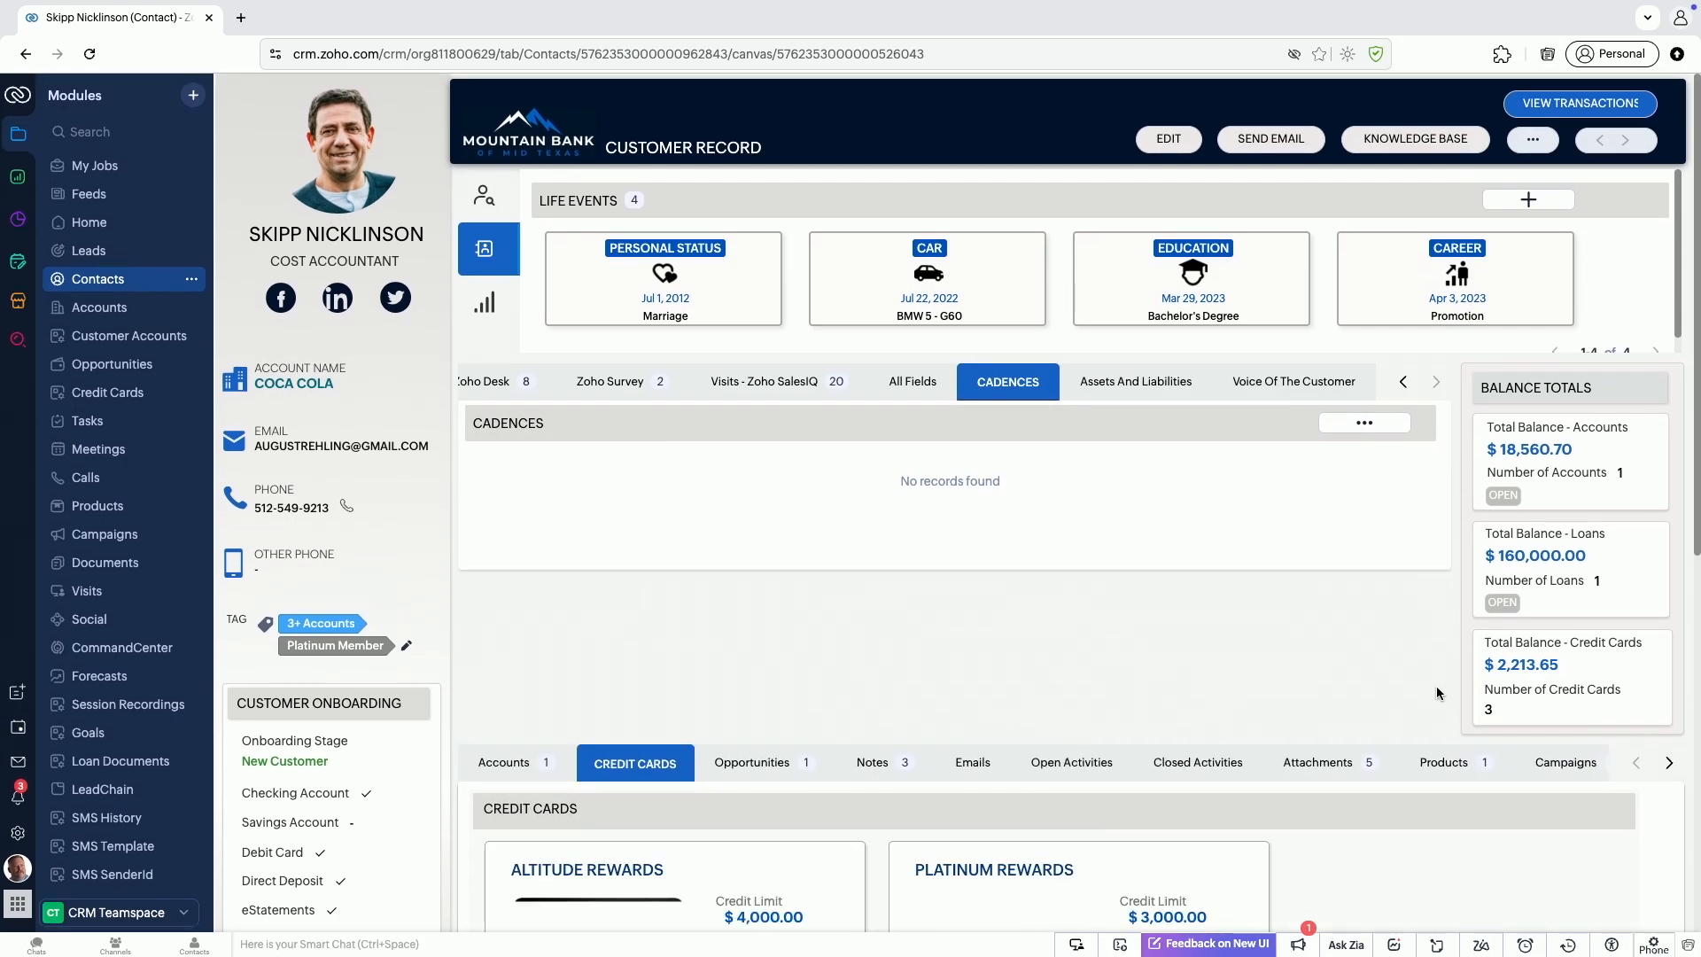
Look over the contact's credit cards, and switch the record detail page view to Zoholics Contact
{"action": "scroll", "coordinate": [1439, 692], "scroll_direction": "down", "scroll_amount": 6}
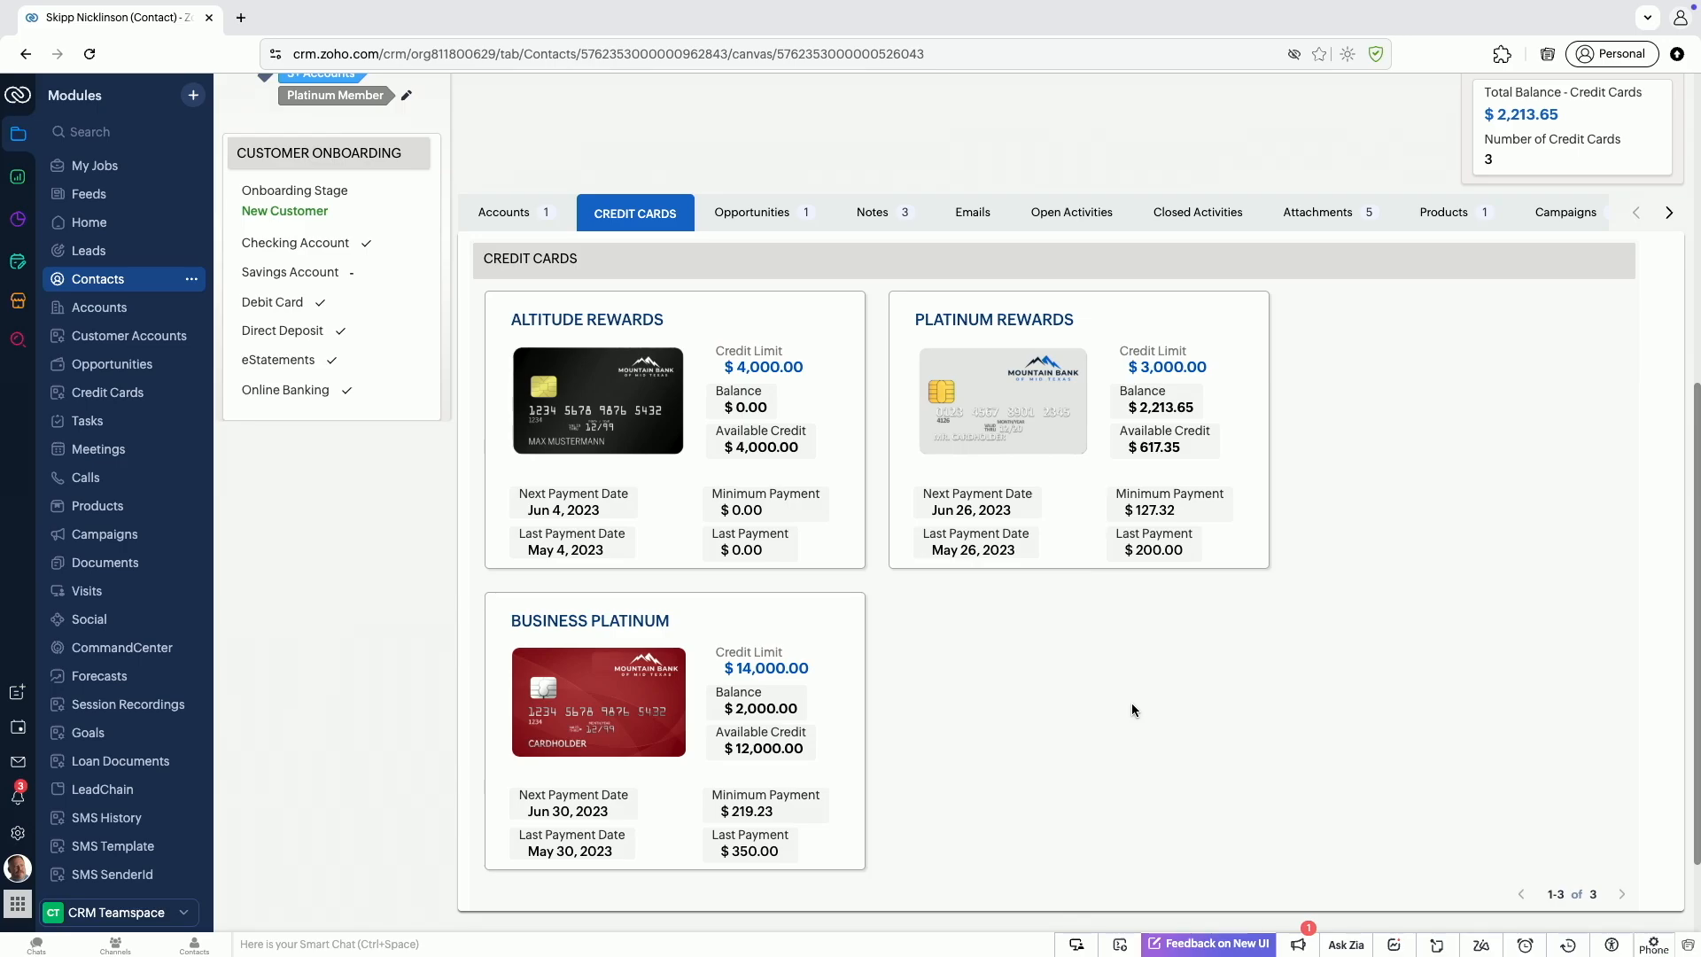
{"action": "scroll", "coordinate": [1130, 708], "scroll_direction": "down", "scroll_amount": 3}
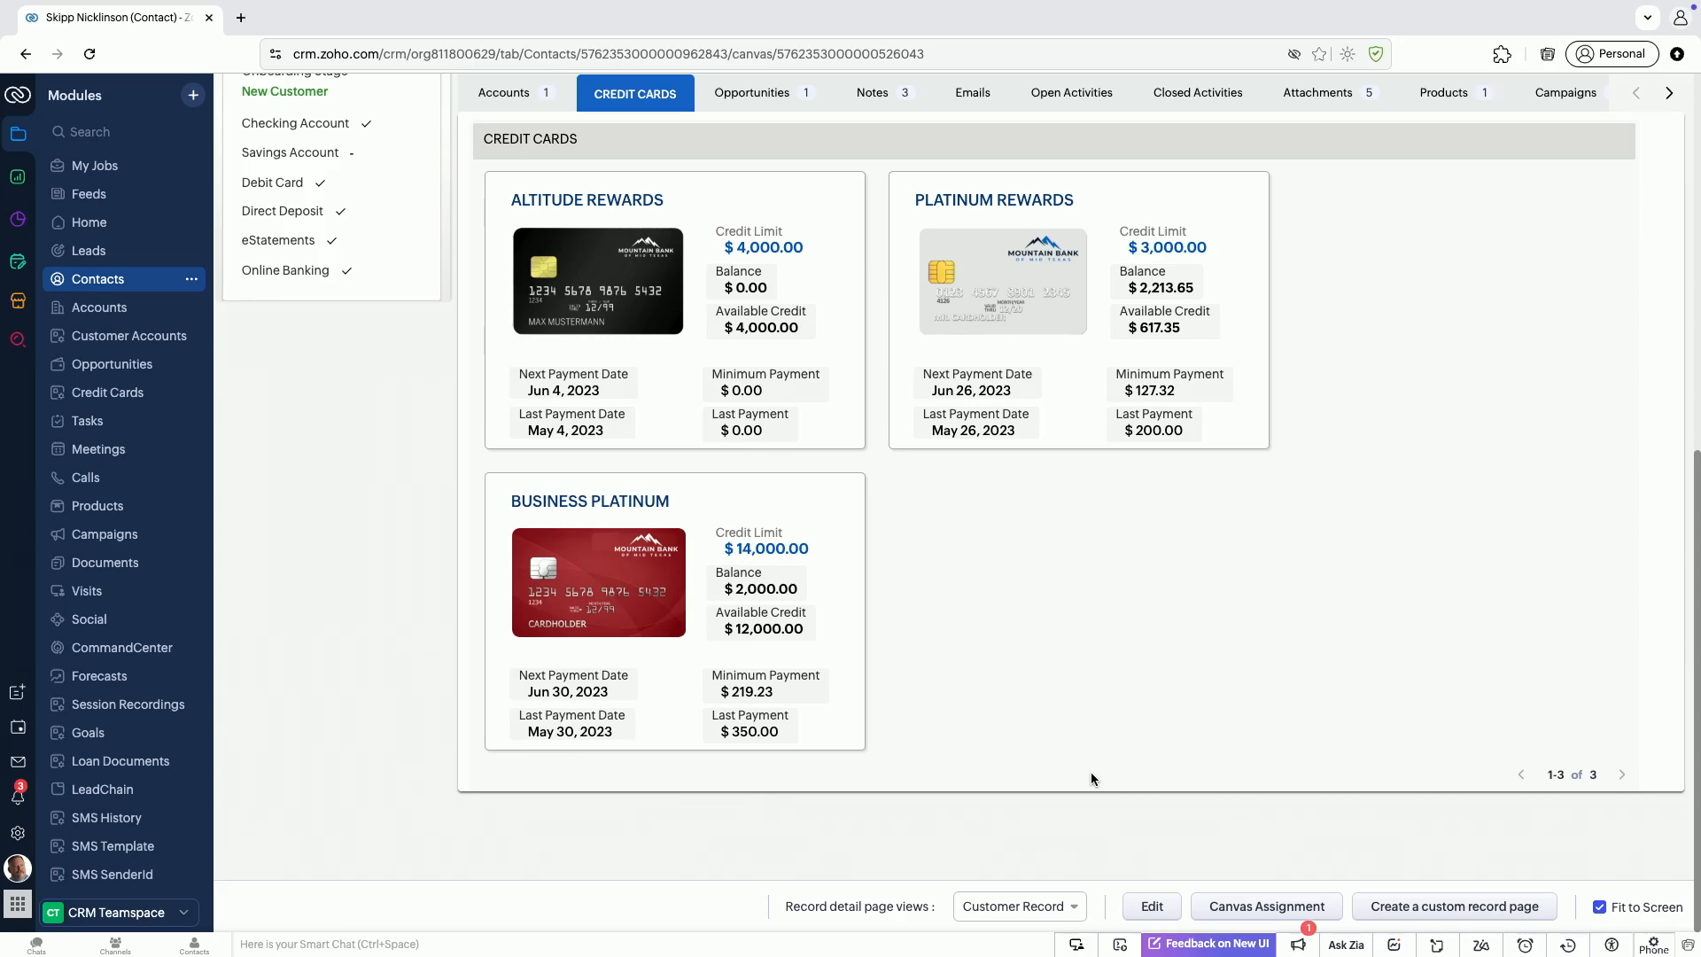
{"action": "left_click", "coordinate": [1035, 906]}
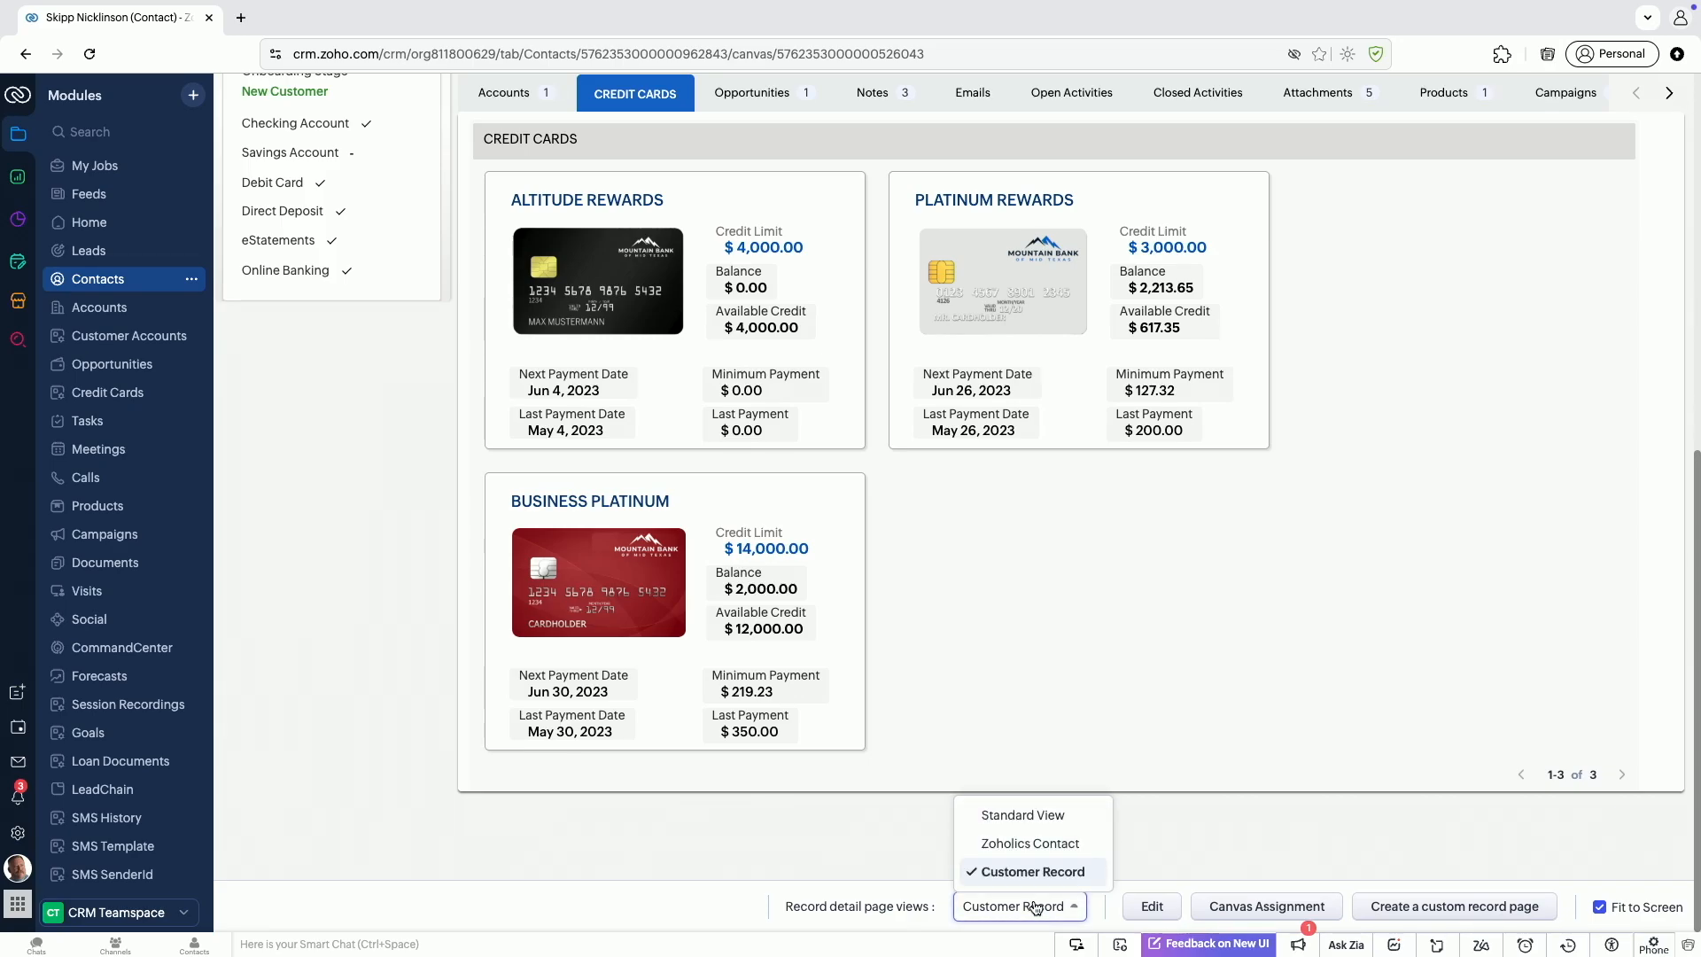
{"action": "left_click", "coordinate": [1031, 844]}
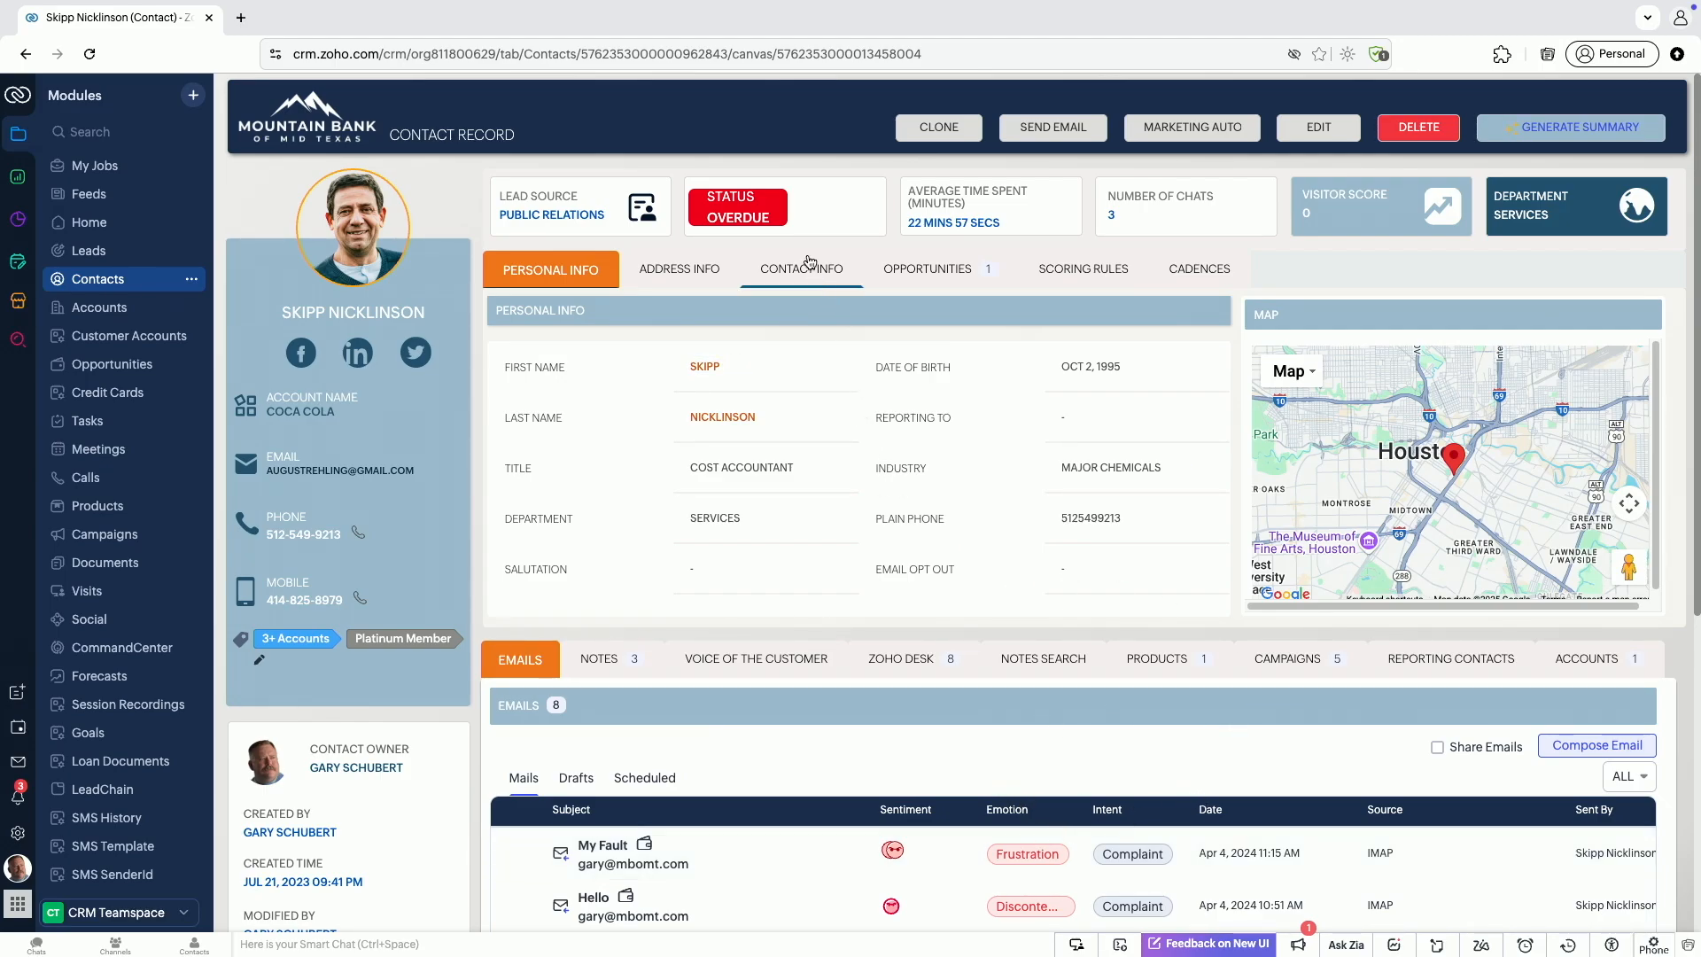
Set the contact's status to Active and save the change
{"action": "left_click", "coordinate": [784, 217]}
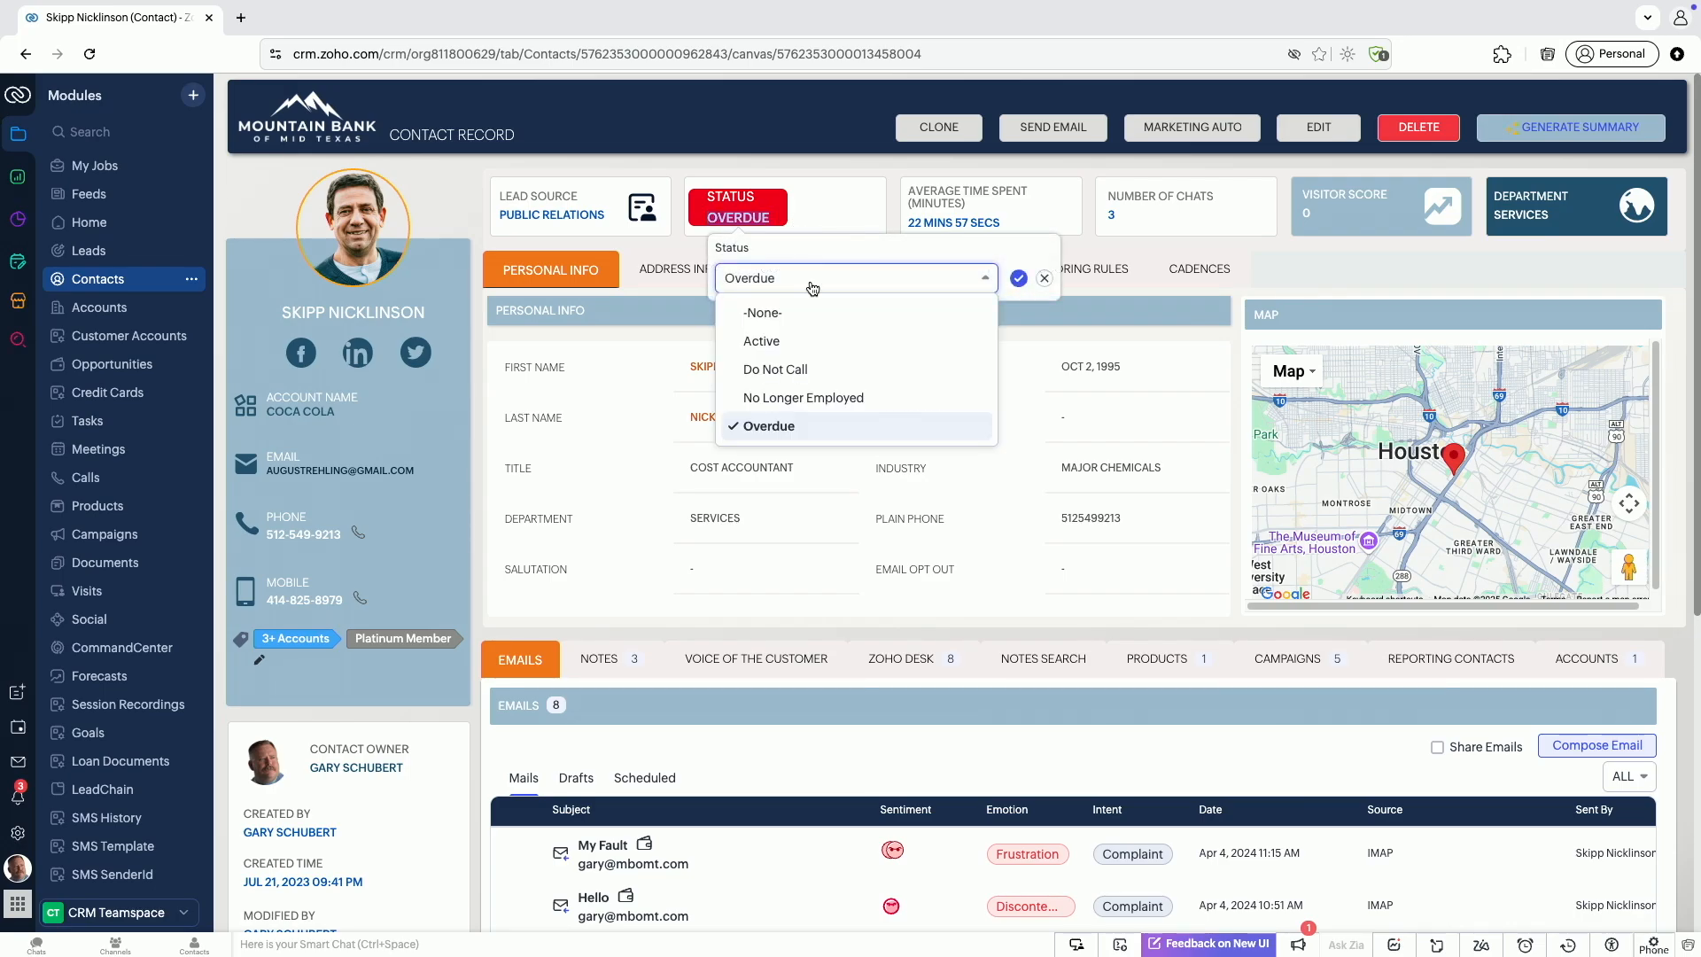
{"action": "left_click", "coordinate": [789, 344]}
{"action": "left_click", "coordinate": [1019, 278]}
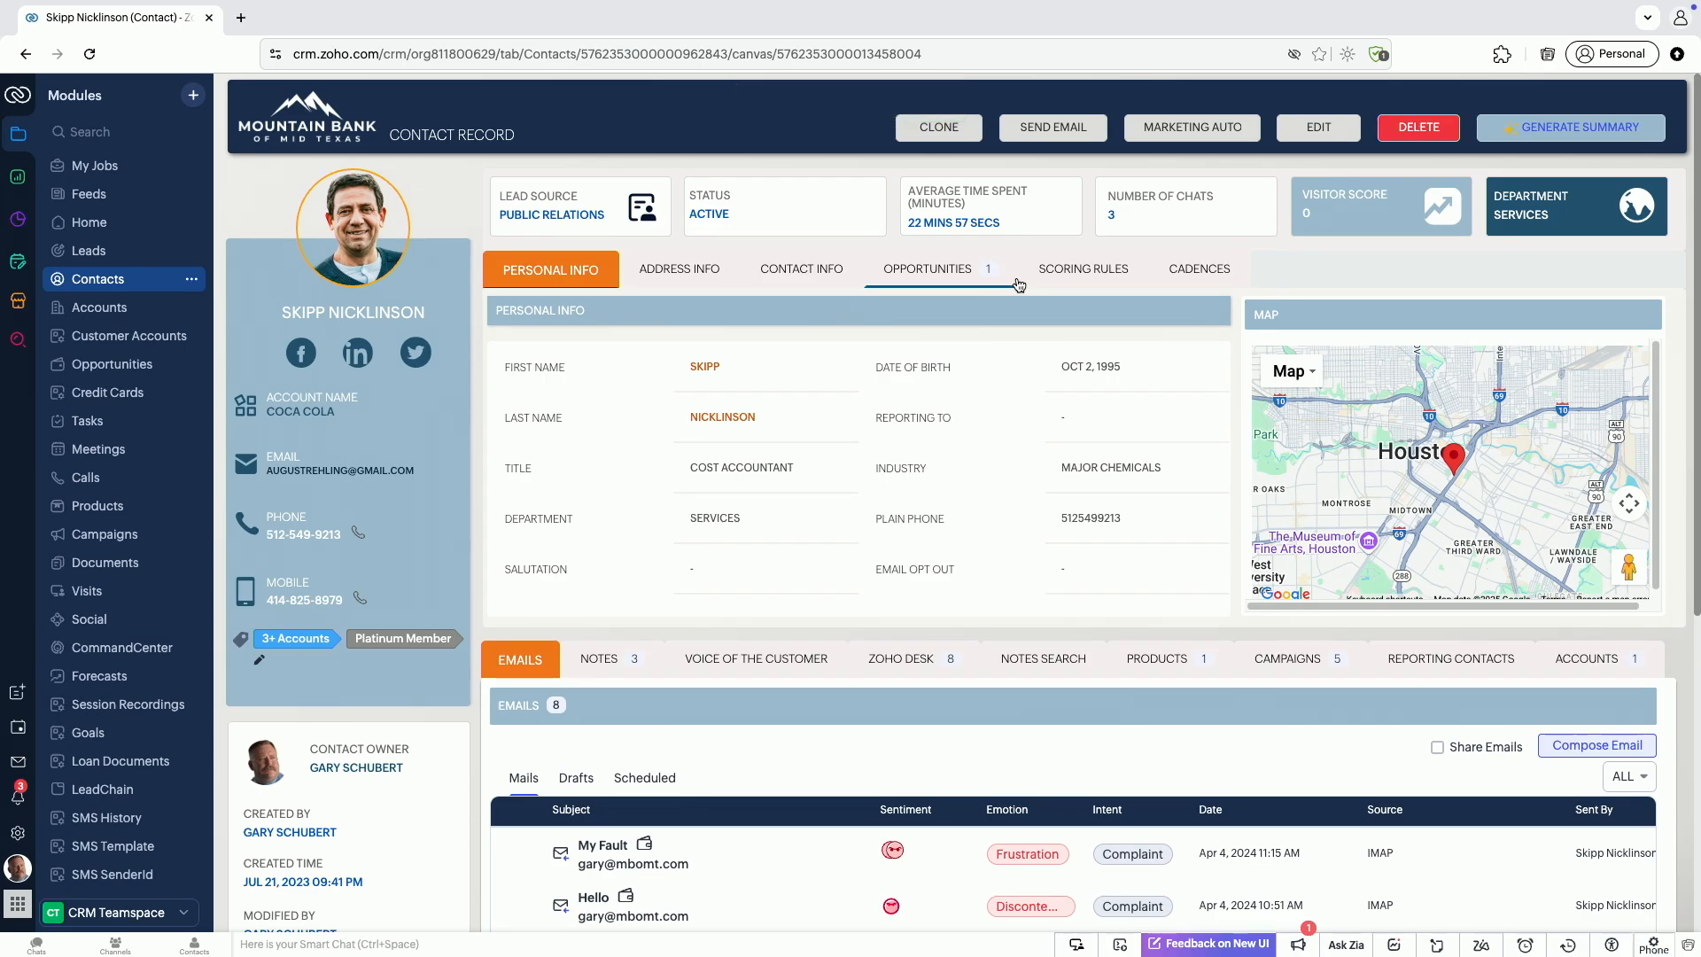
Review the contact's Address Info and Scoring Rules sections, and return to Personal Info
{"action": "left_click", "coordinate": [707, 282]}
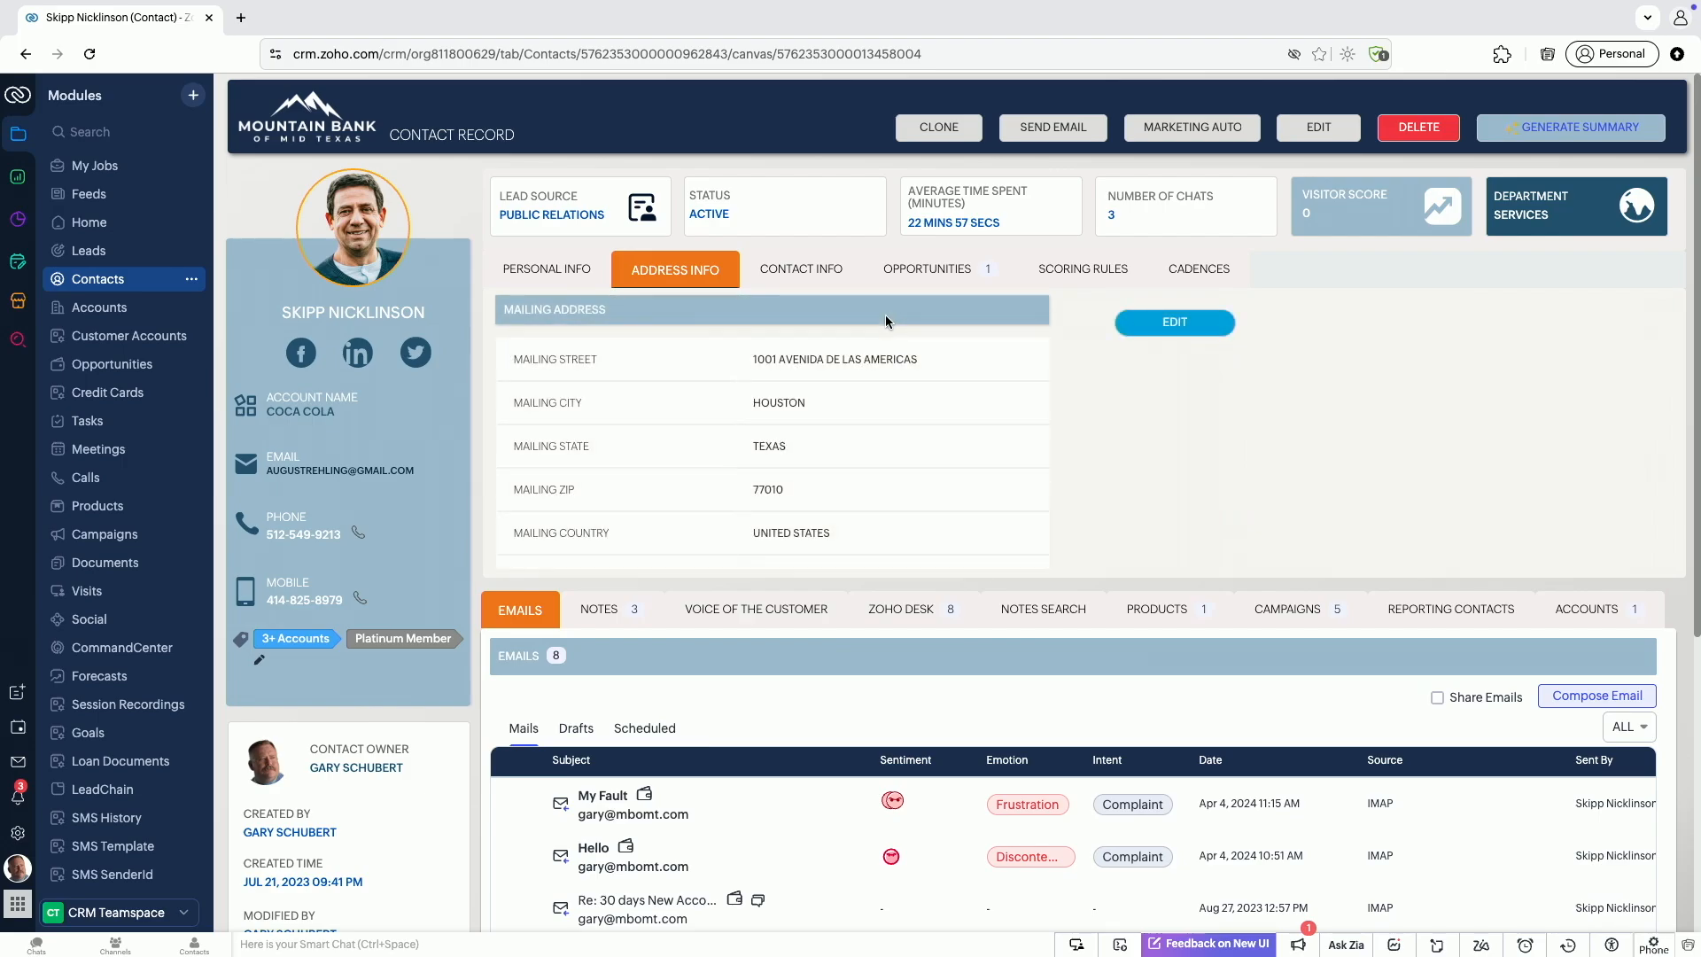
{"action": "left_click", "coordinate": [1076, 278]}
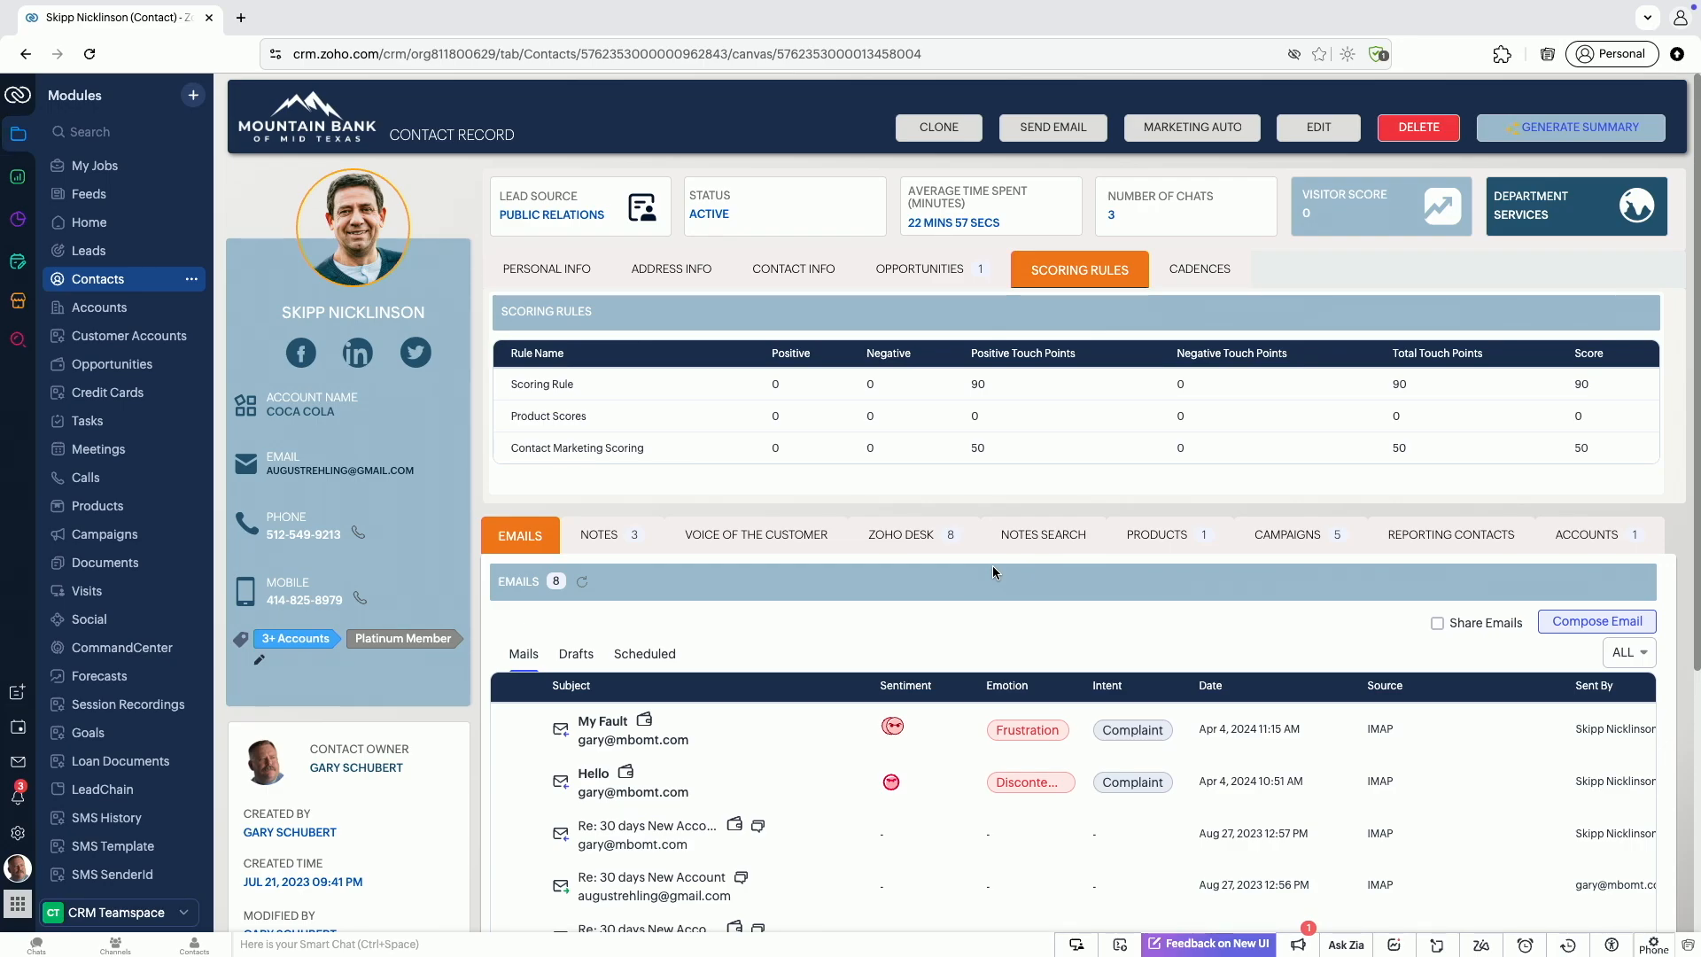
{"action": "left_click", "coordinate": [551, 274]}
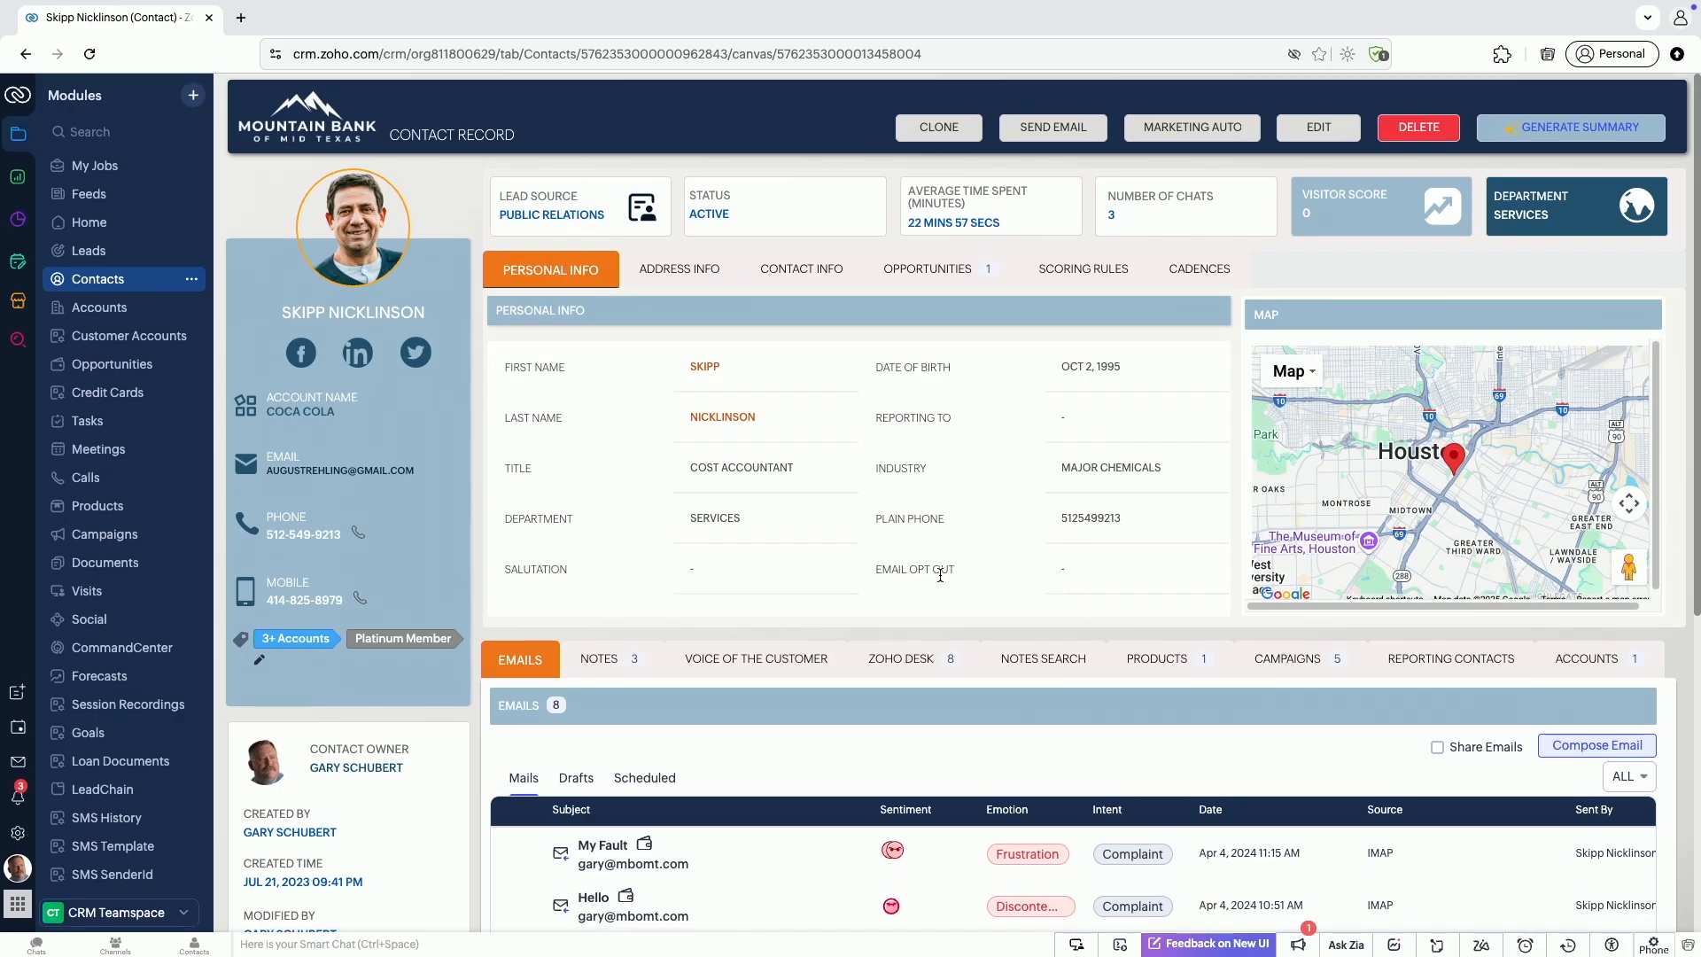
Open the Coca Cola account record linked to the contact
{"action": "left_click", "coordinate": [98, 307]}
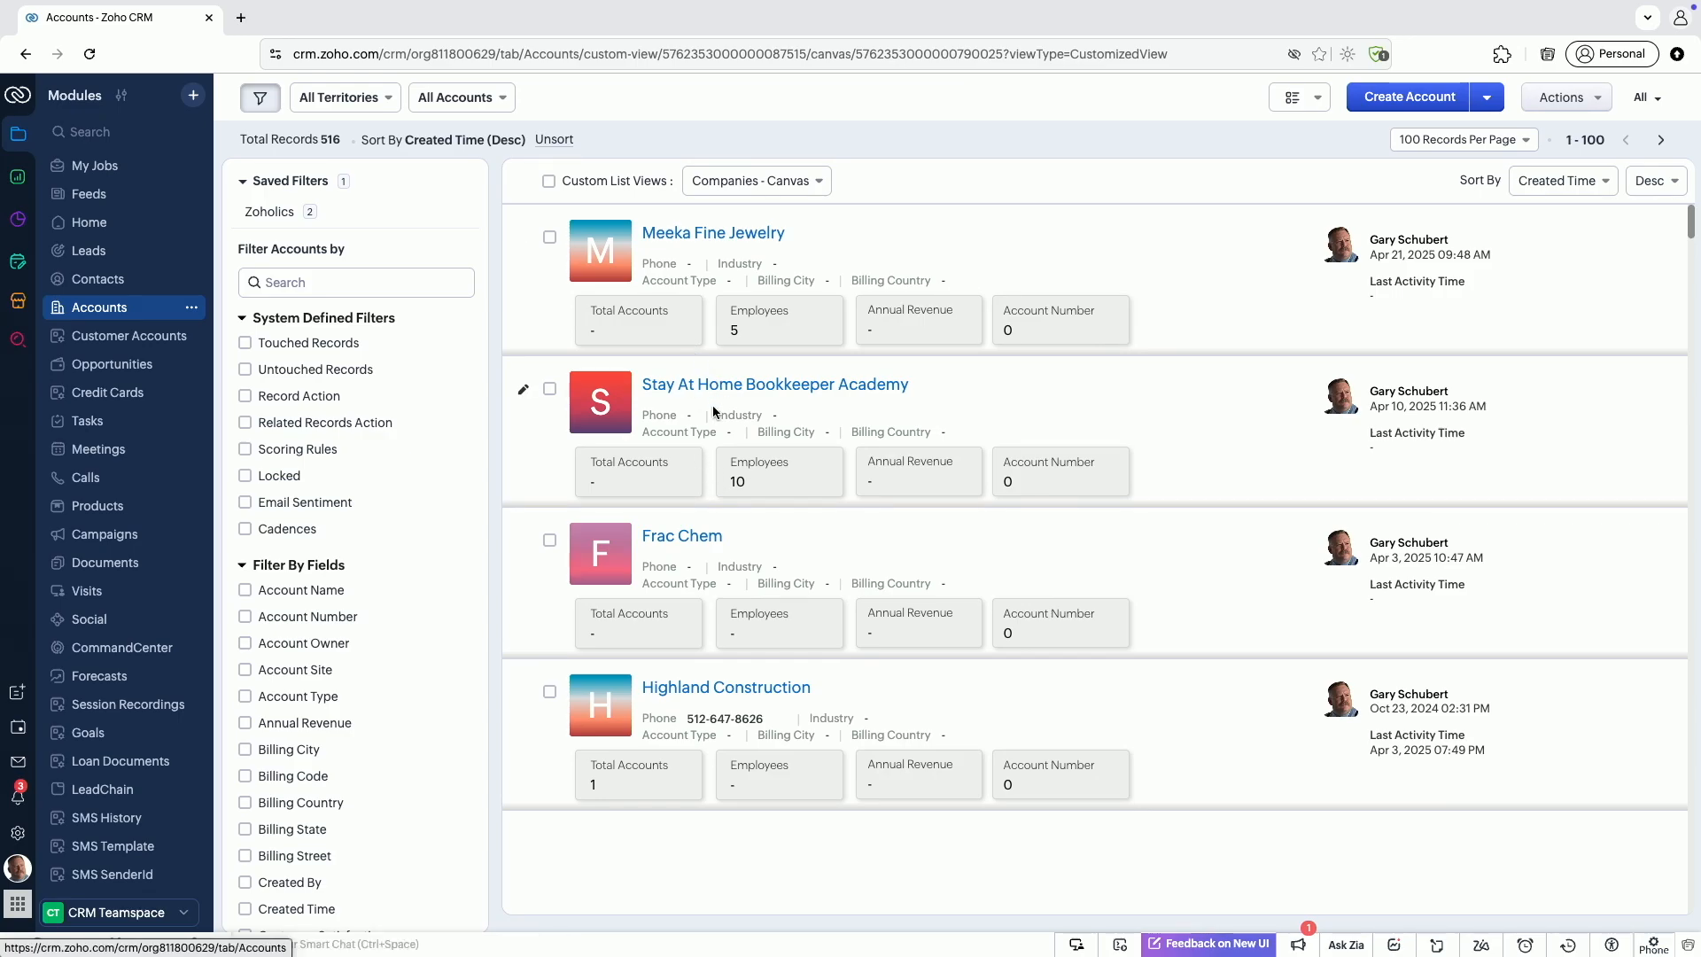
{"action": "left_click", "coordinate": [25, 53]}
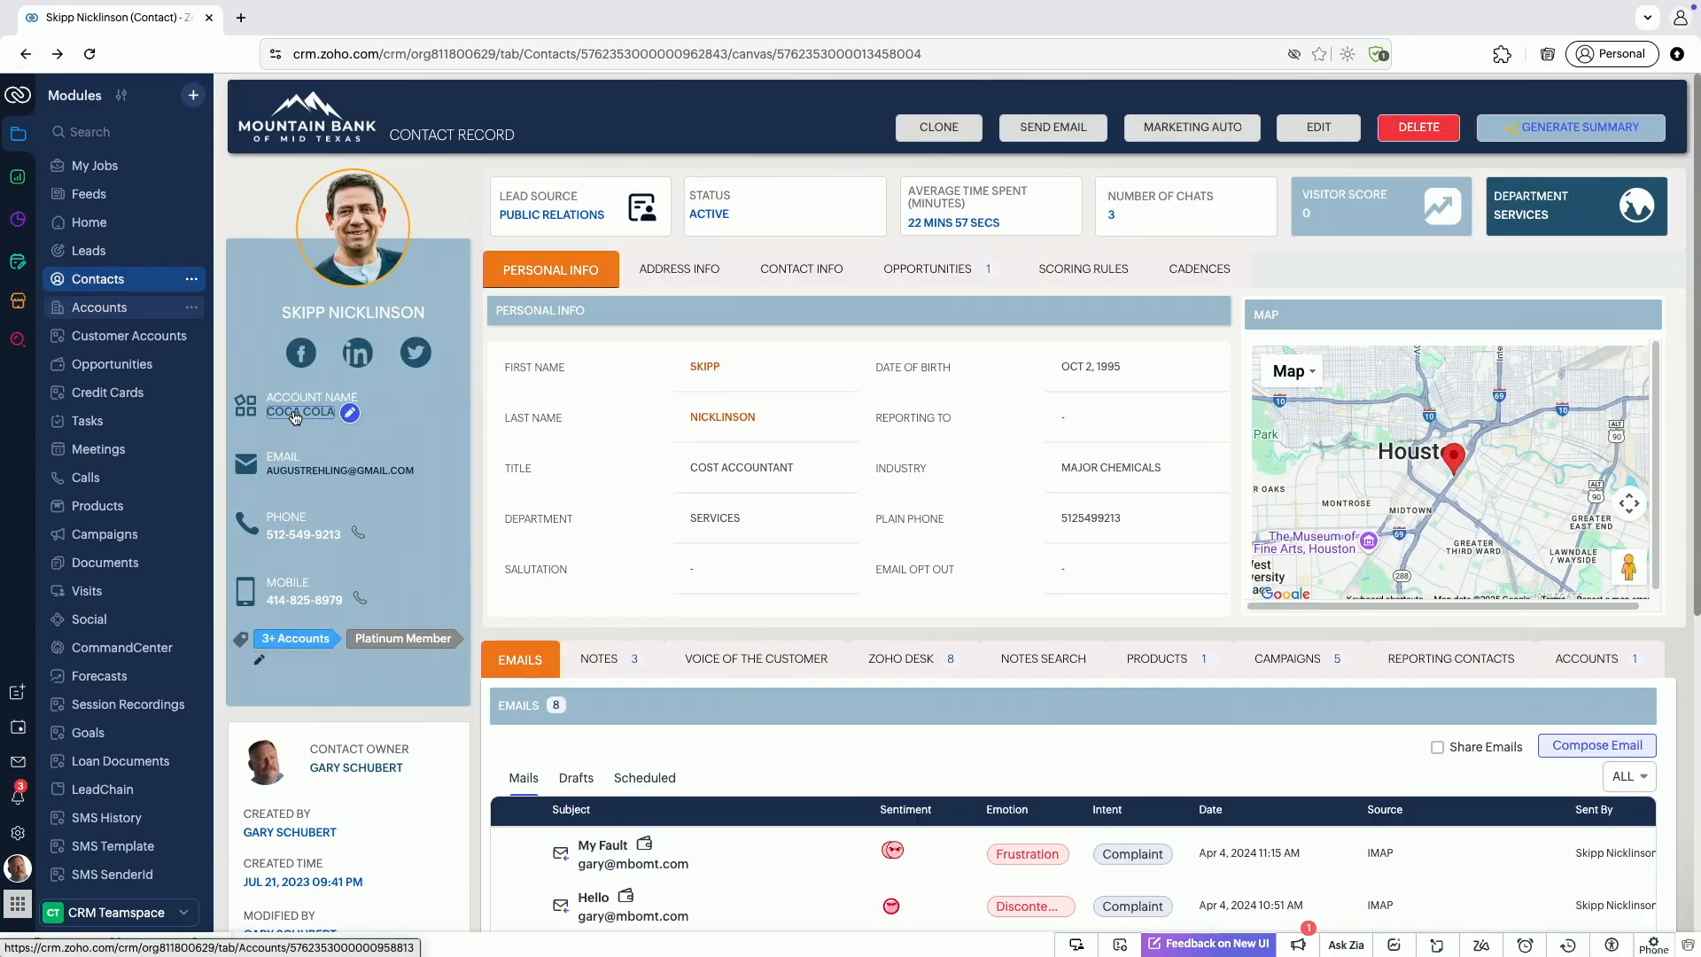
{"action": "left_click", "coordinate": [413, 443]}
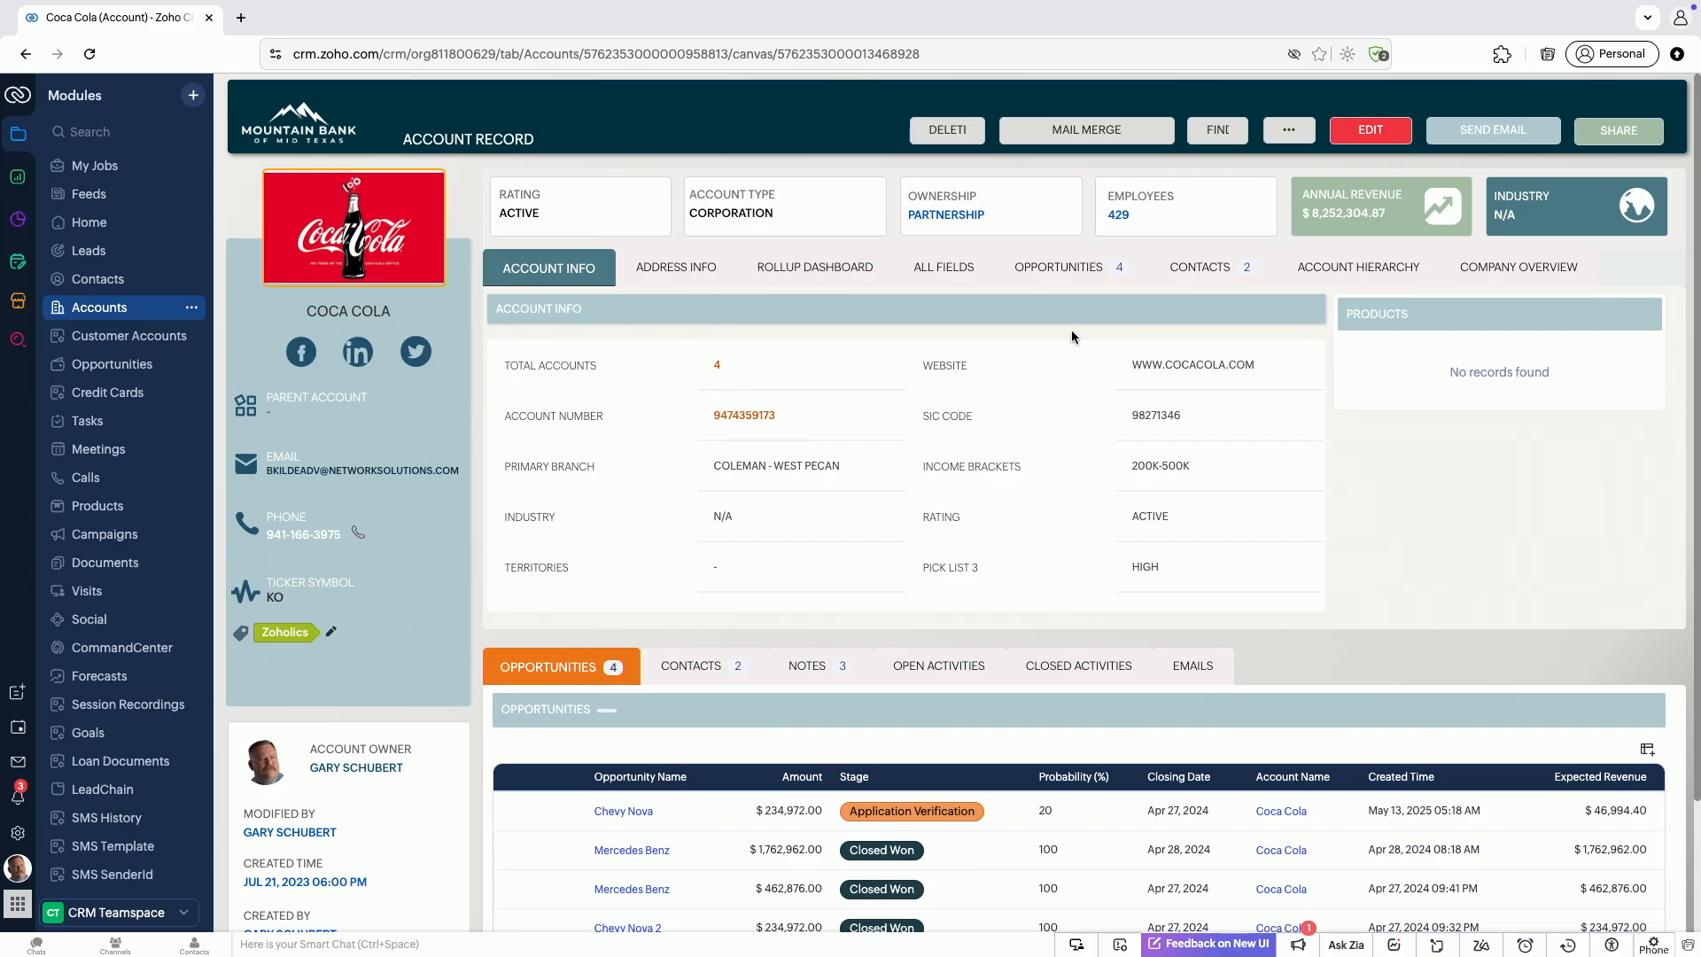
Review the Coca Cola account's Opportunities and Rollup Dashboard sections, and return to Account Info
{"action": "left_click", "coordinate": [1071, 273]}
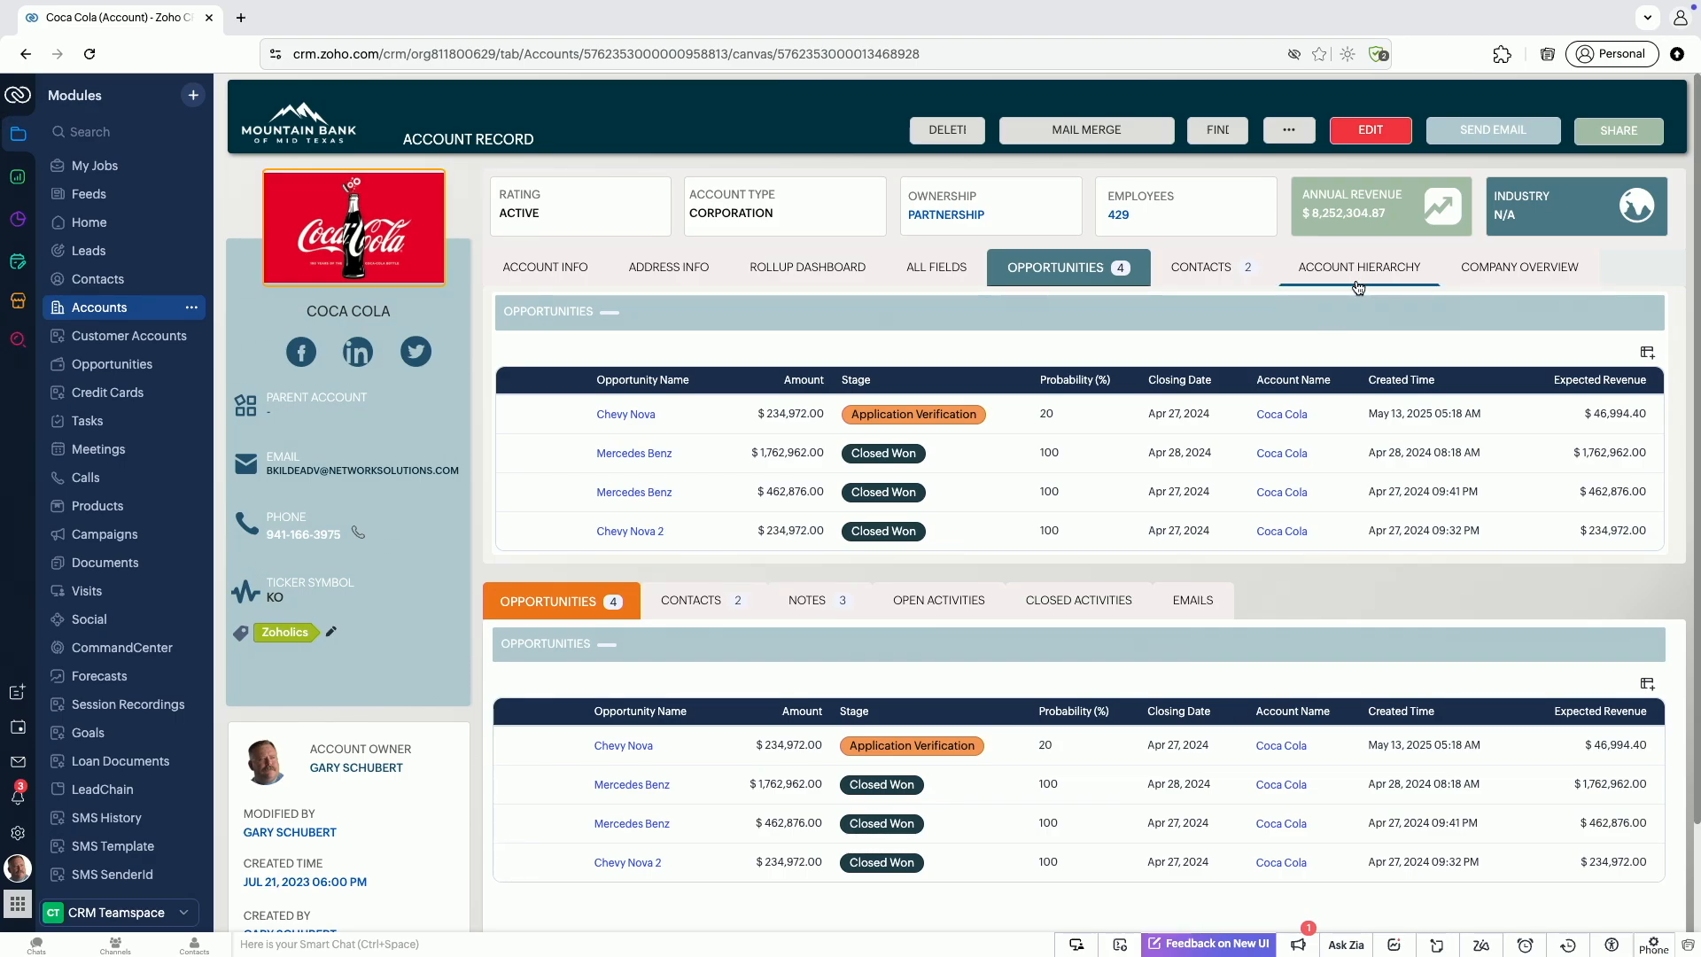
{"action": "left_click", "coordinate": [846, 273]}
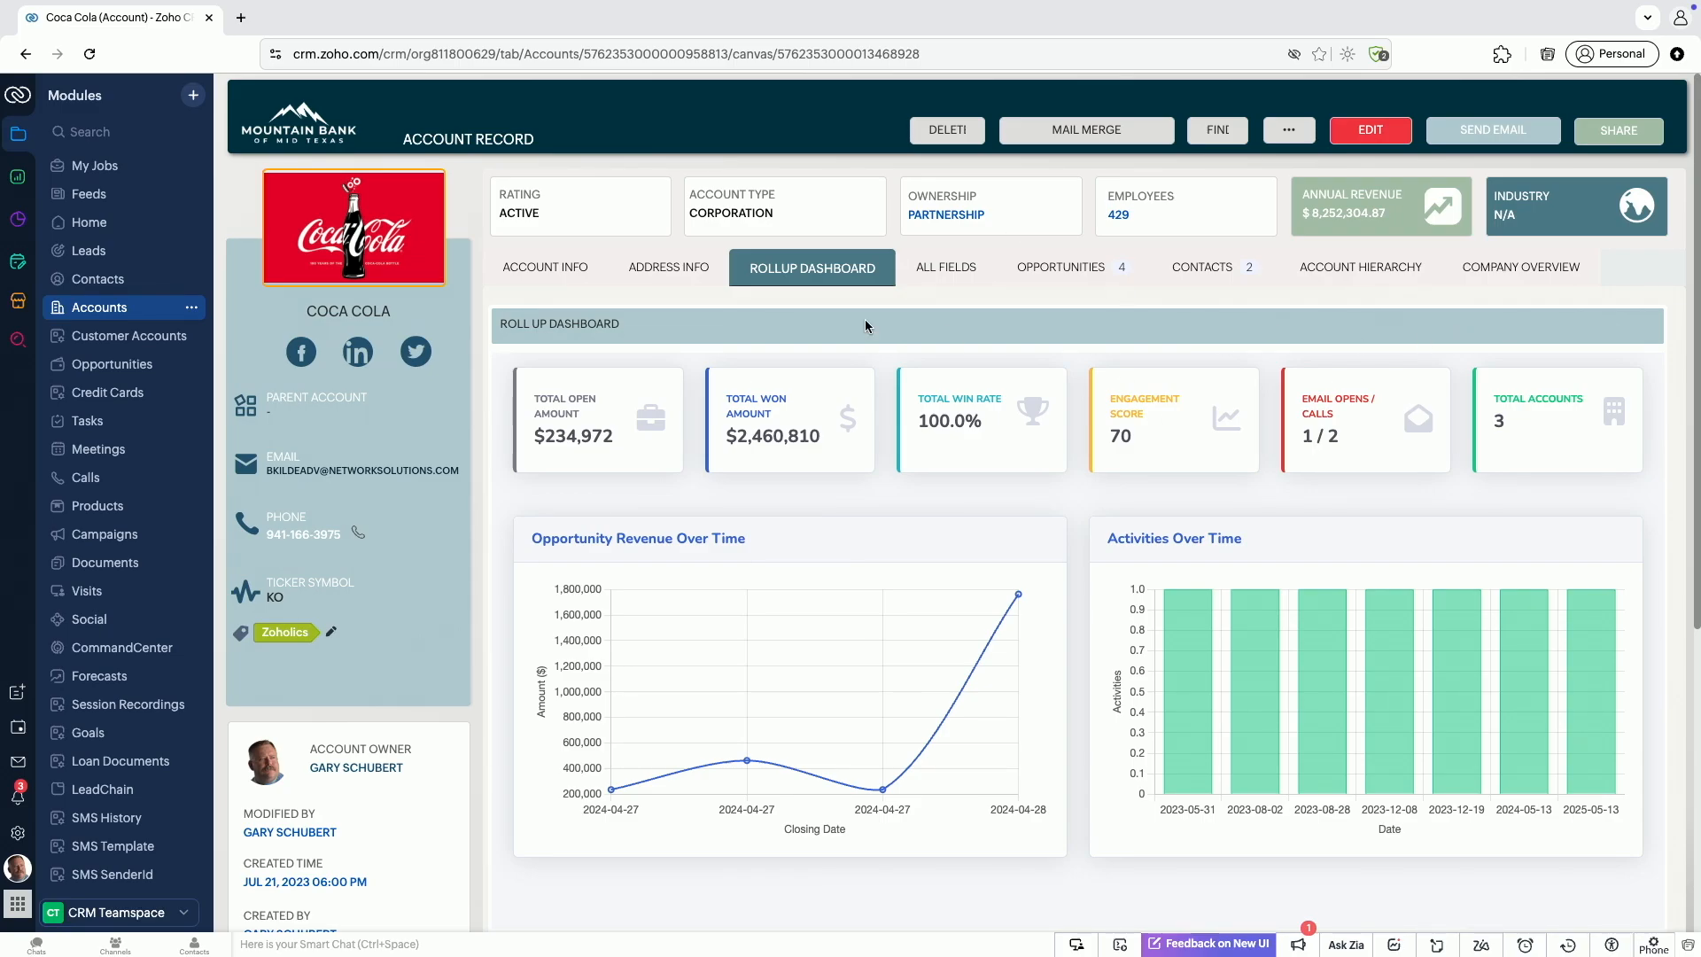
{"action": "left_click", "coordinate": [545, 268]}
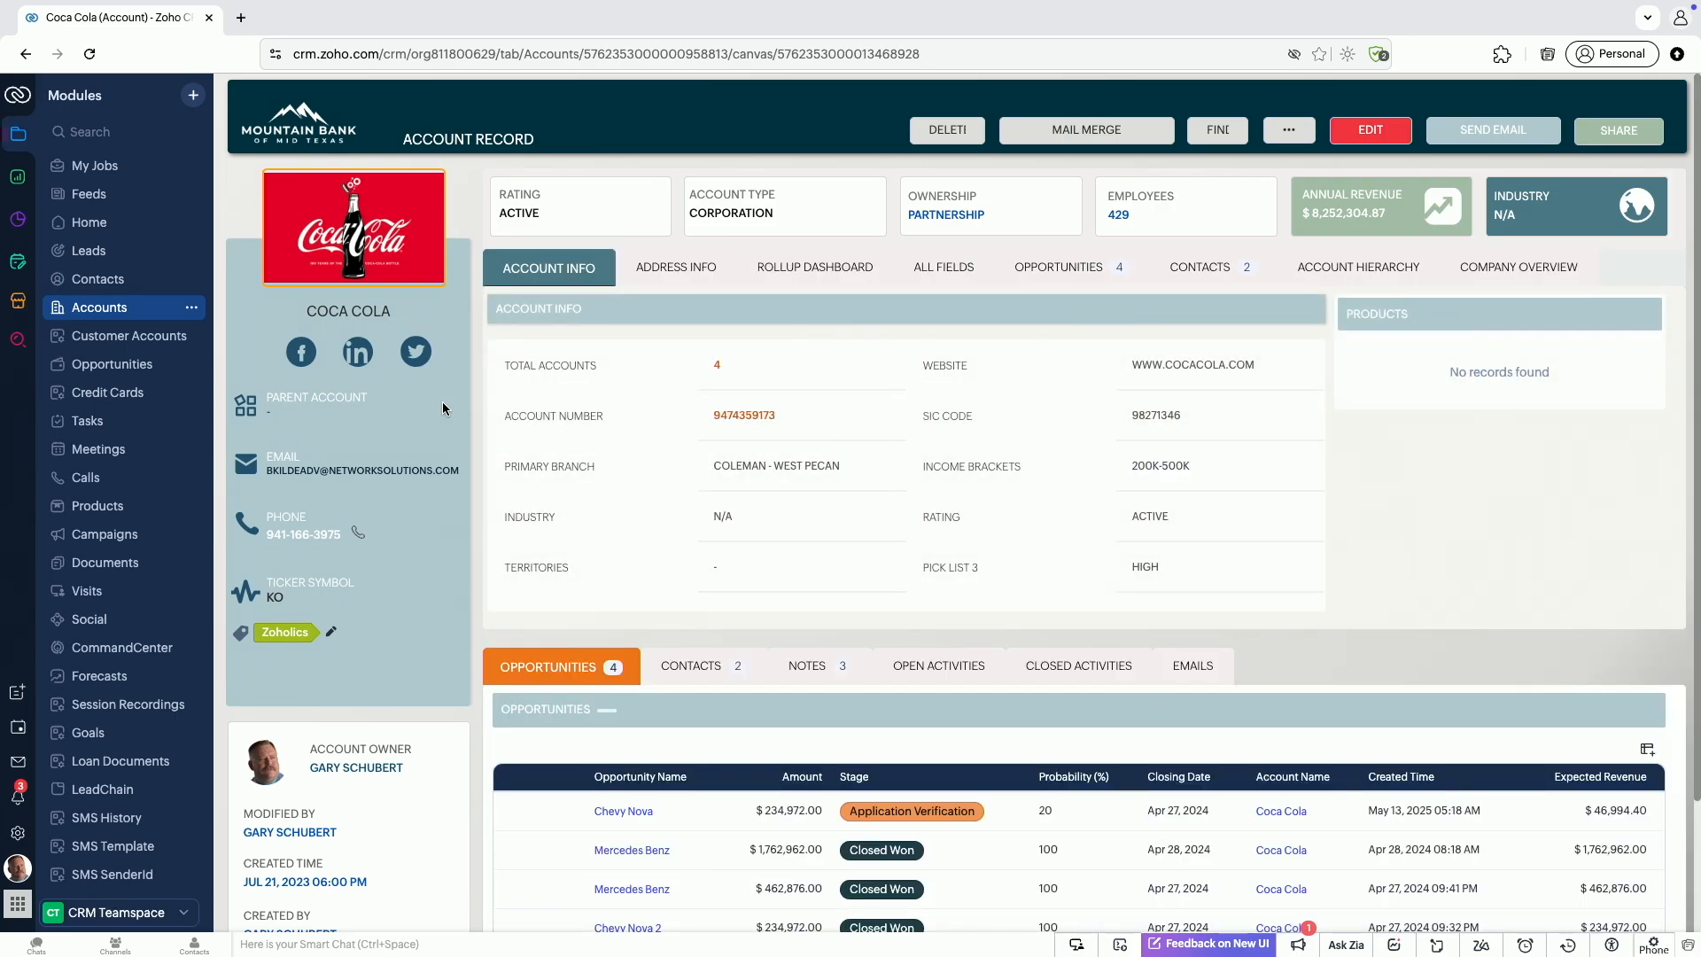
Go to the CRM setup, search it for "canva" and open the Canvas List View settings
{"action": "left_click", "coordinate": [17, 835]}
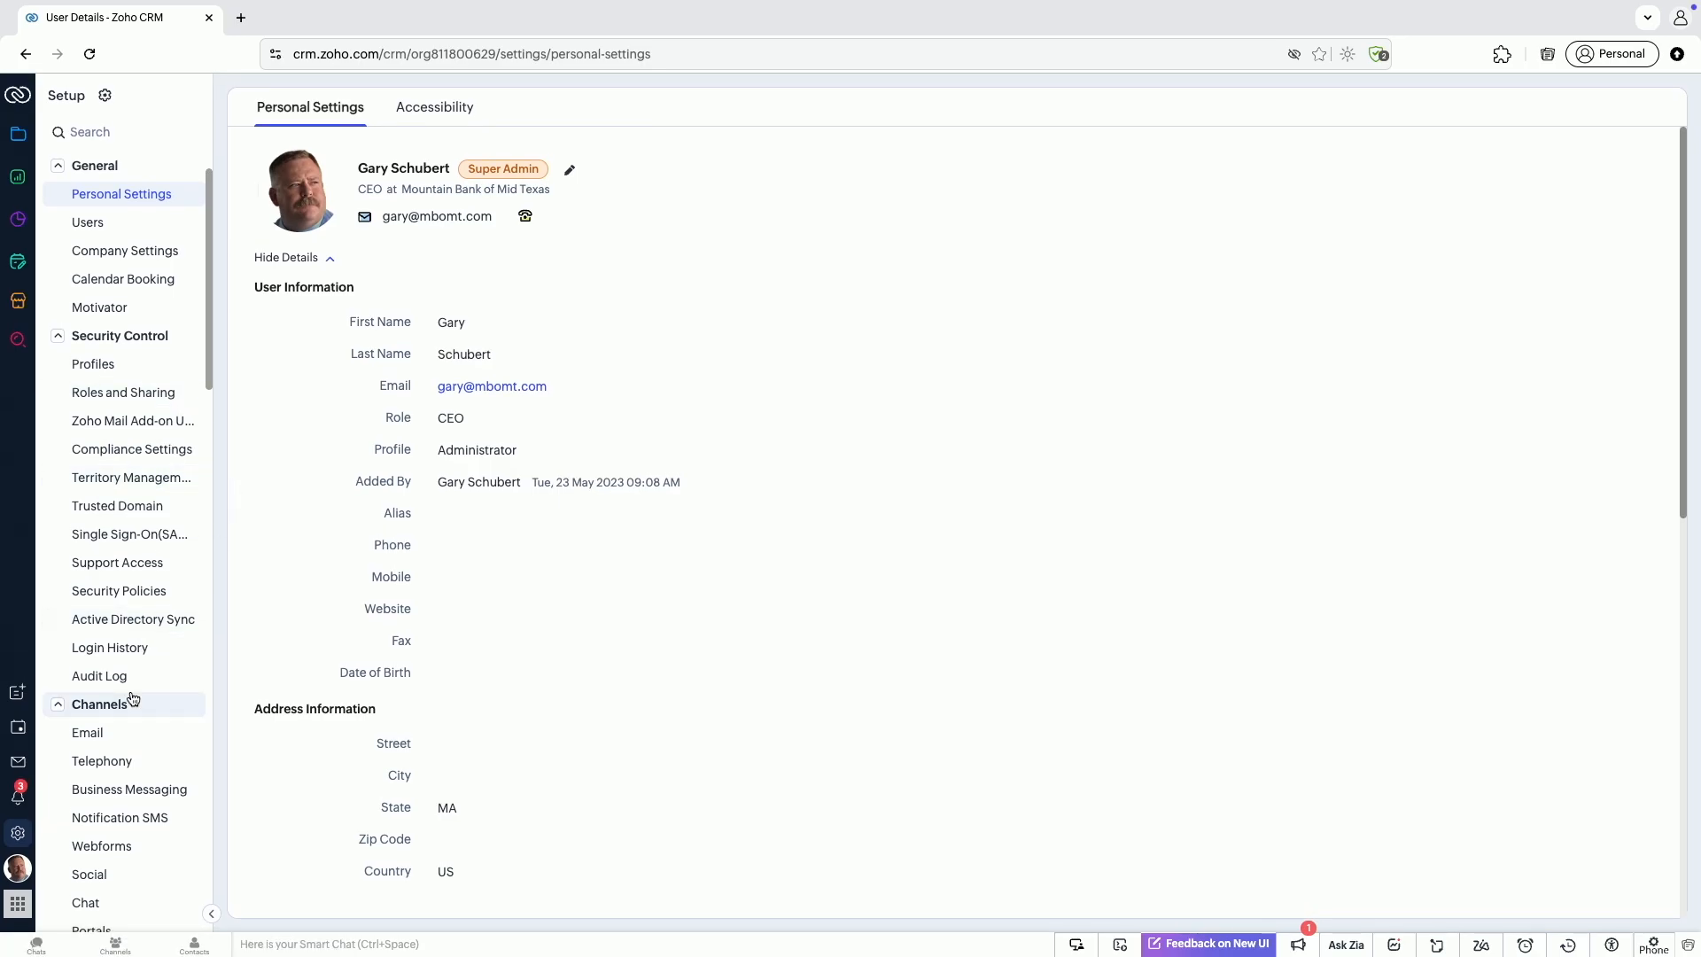
{"action": "scroll", "coordinate": [136, 695], "scroll_direction": "down", "scroll_amount": 12}
{"action": "left_click", "coordinate": [114, 131]}
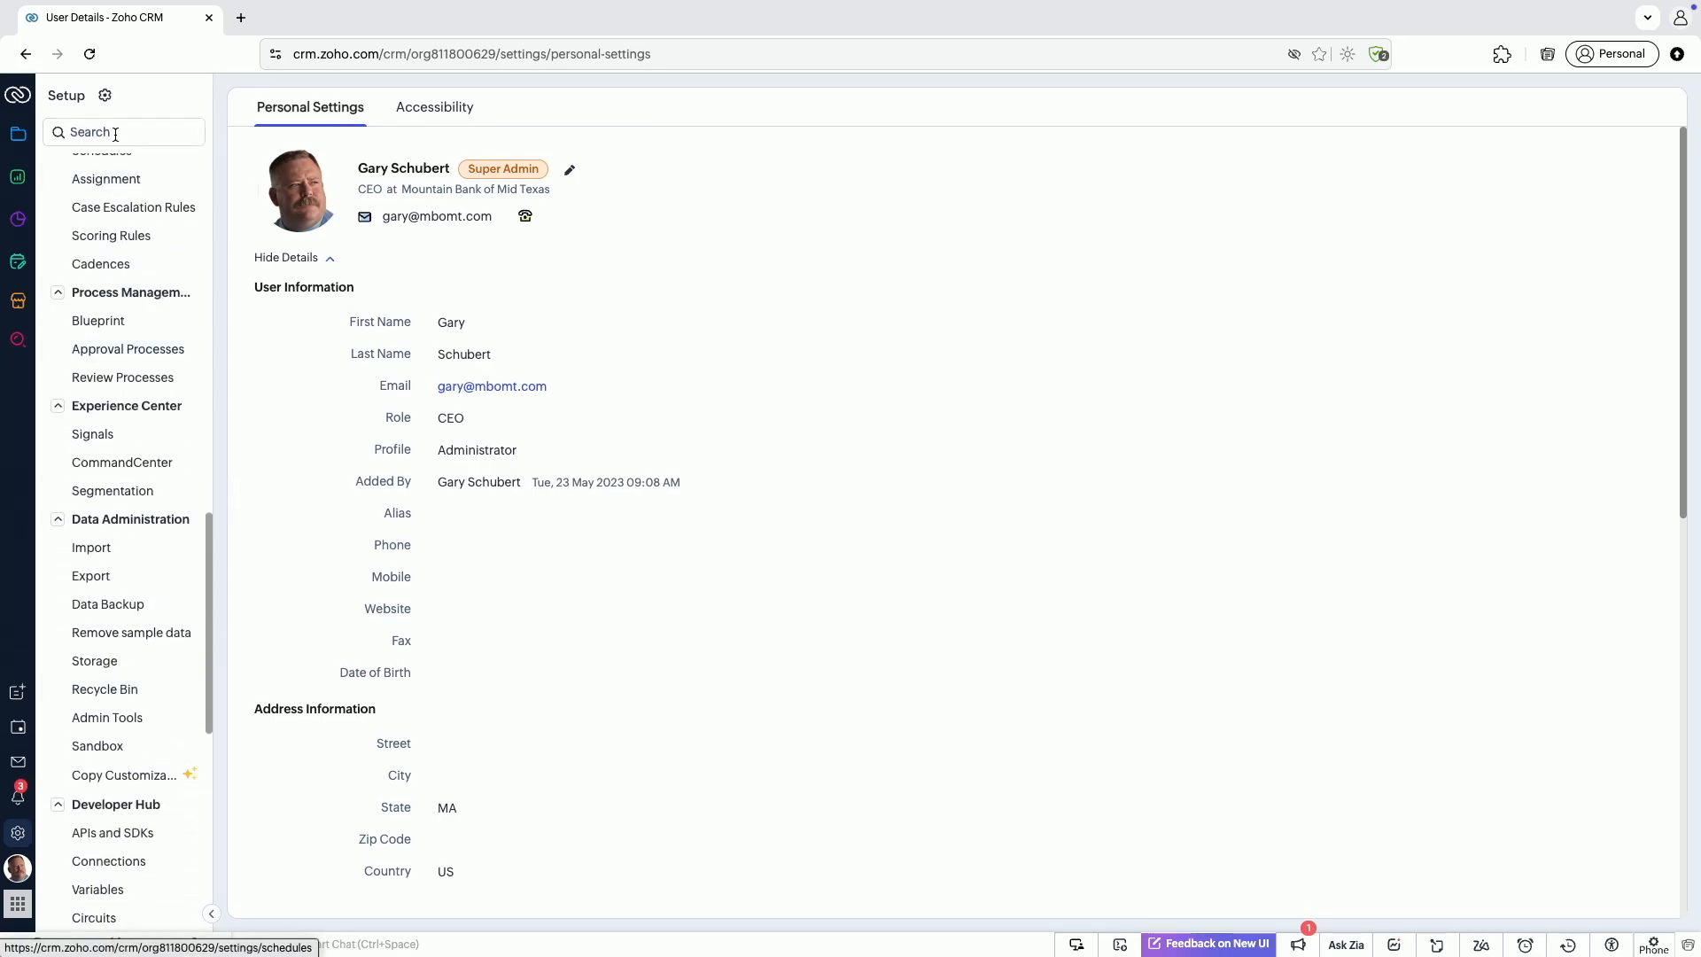
{"action": "type", "text": "canva"}
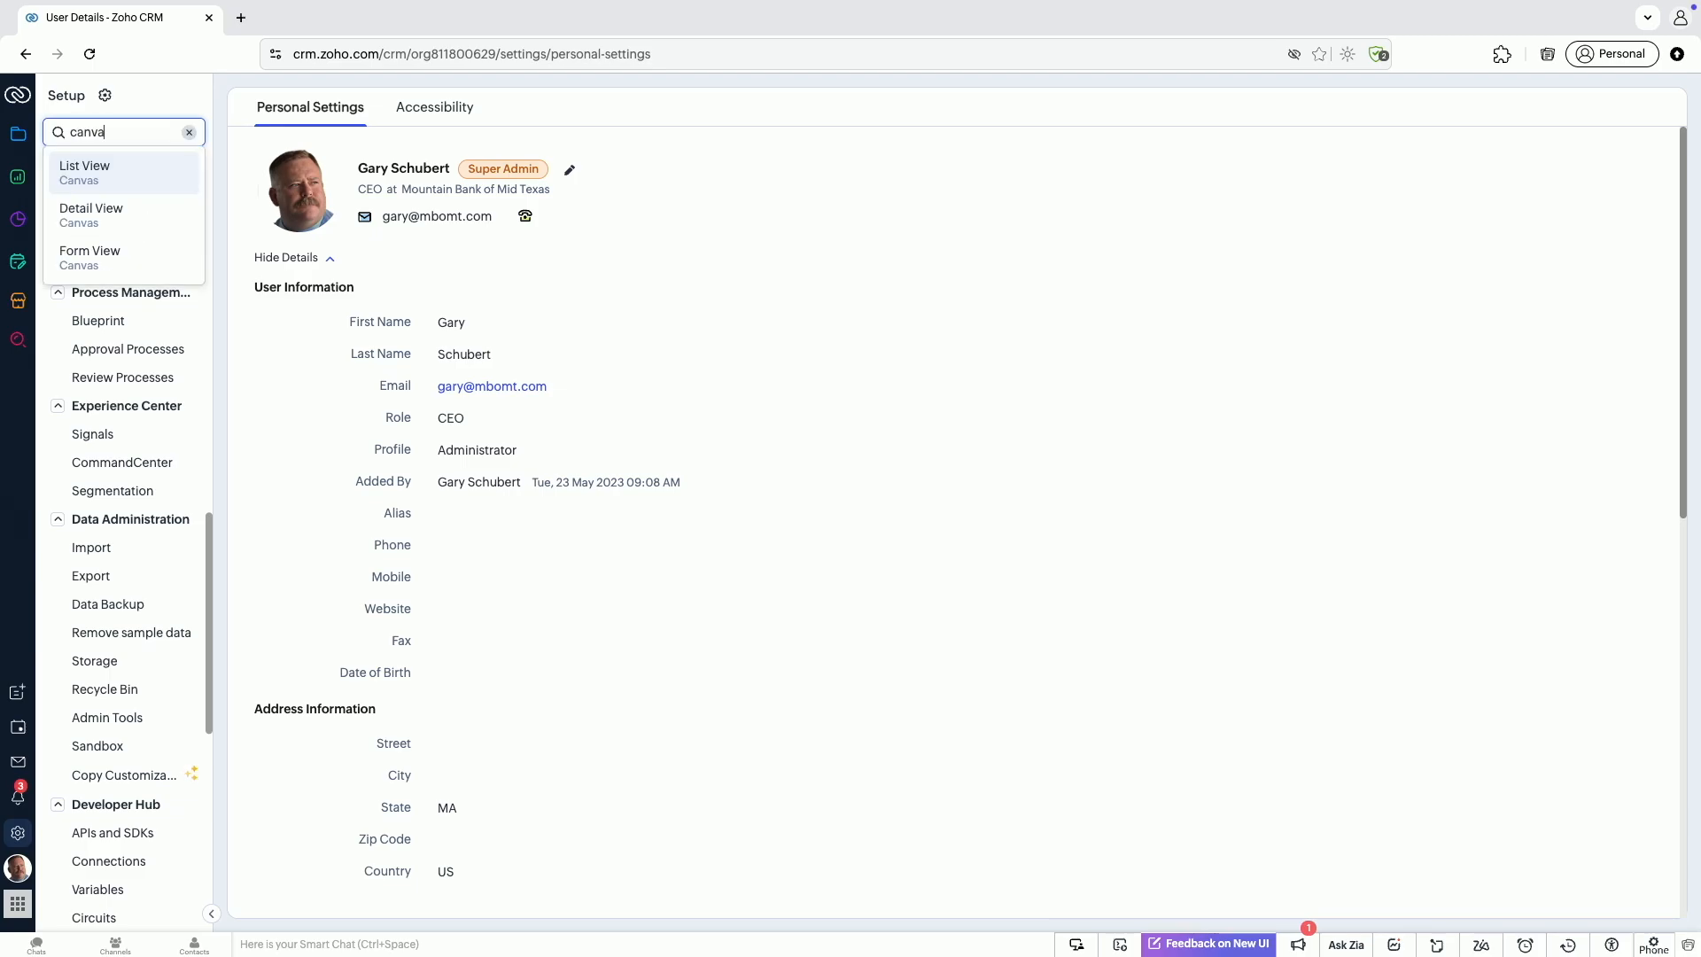
{"action": "left_click", "coordinate": [101, 164]}
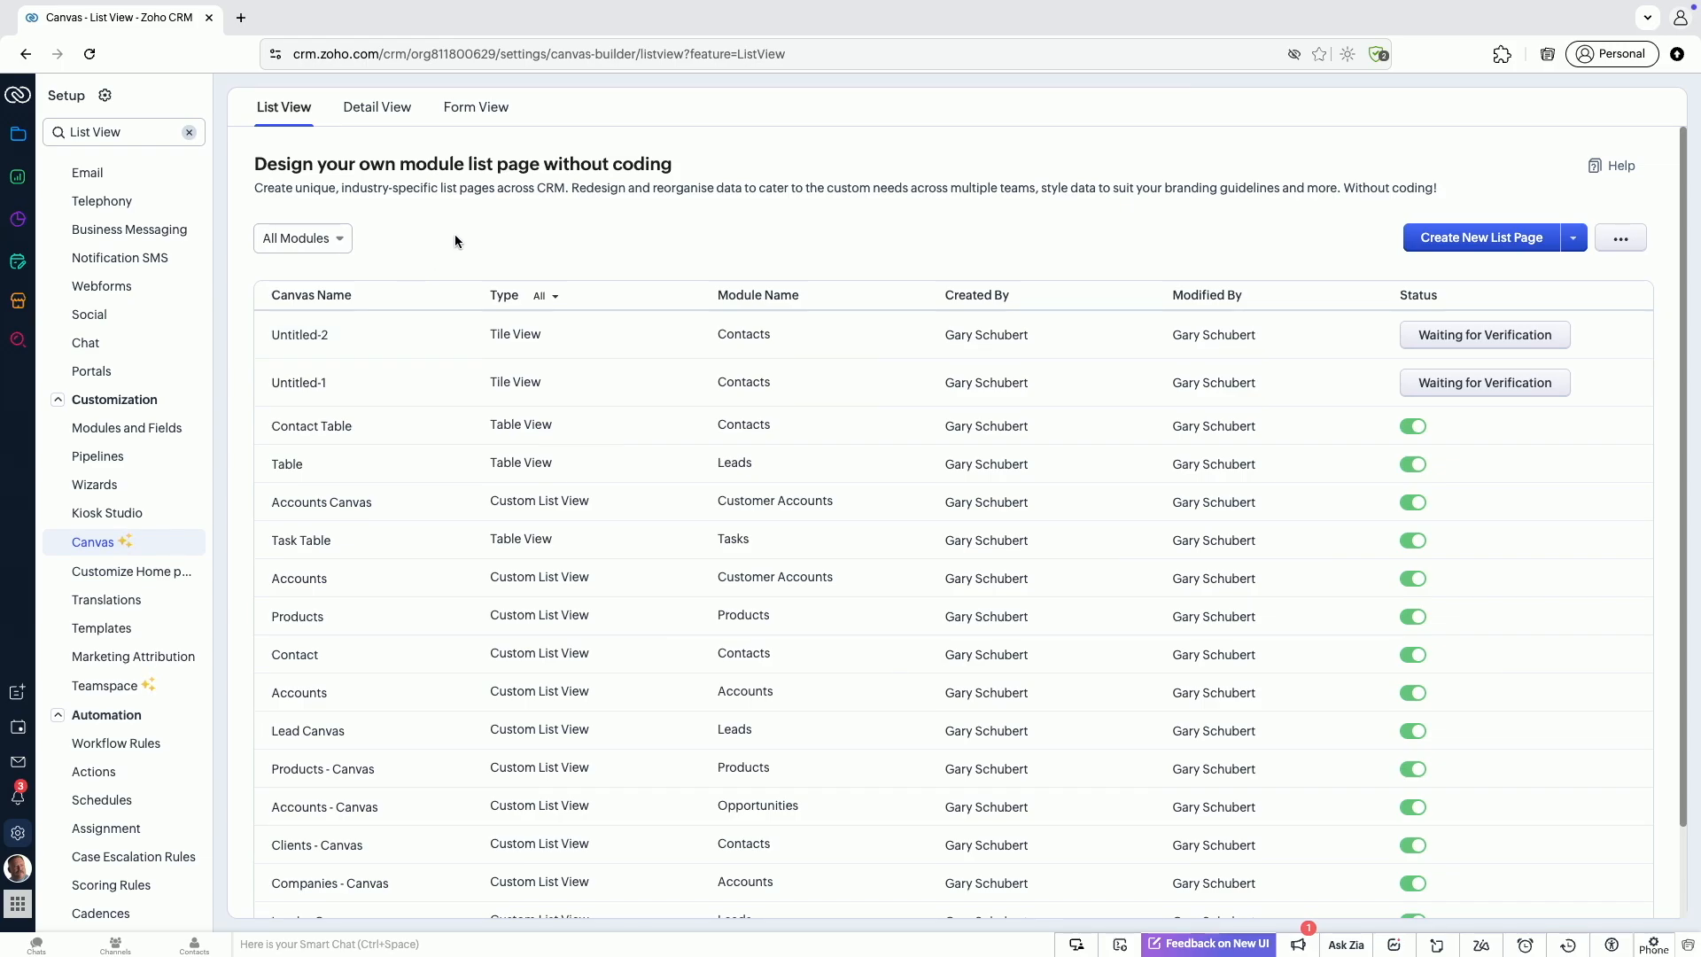
Start a new mobile record detail page canvas for the Contacts module with the Standard layout
{"action": "left_click", "coordinate": [381, 117]}
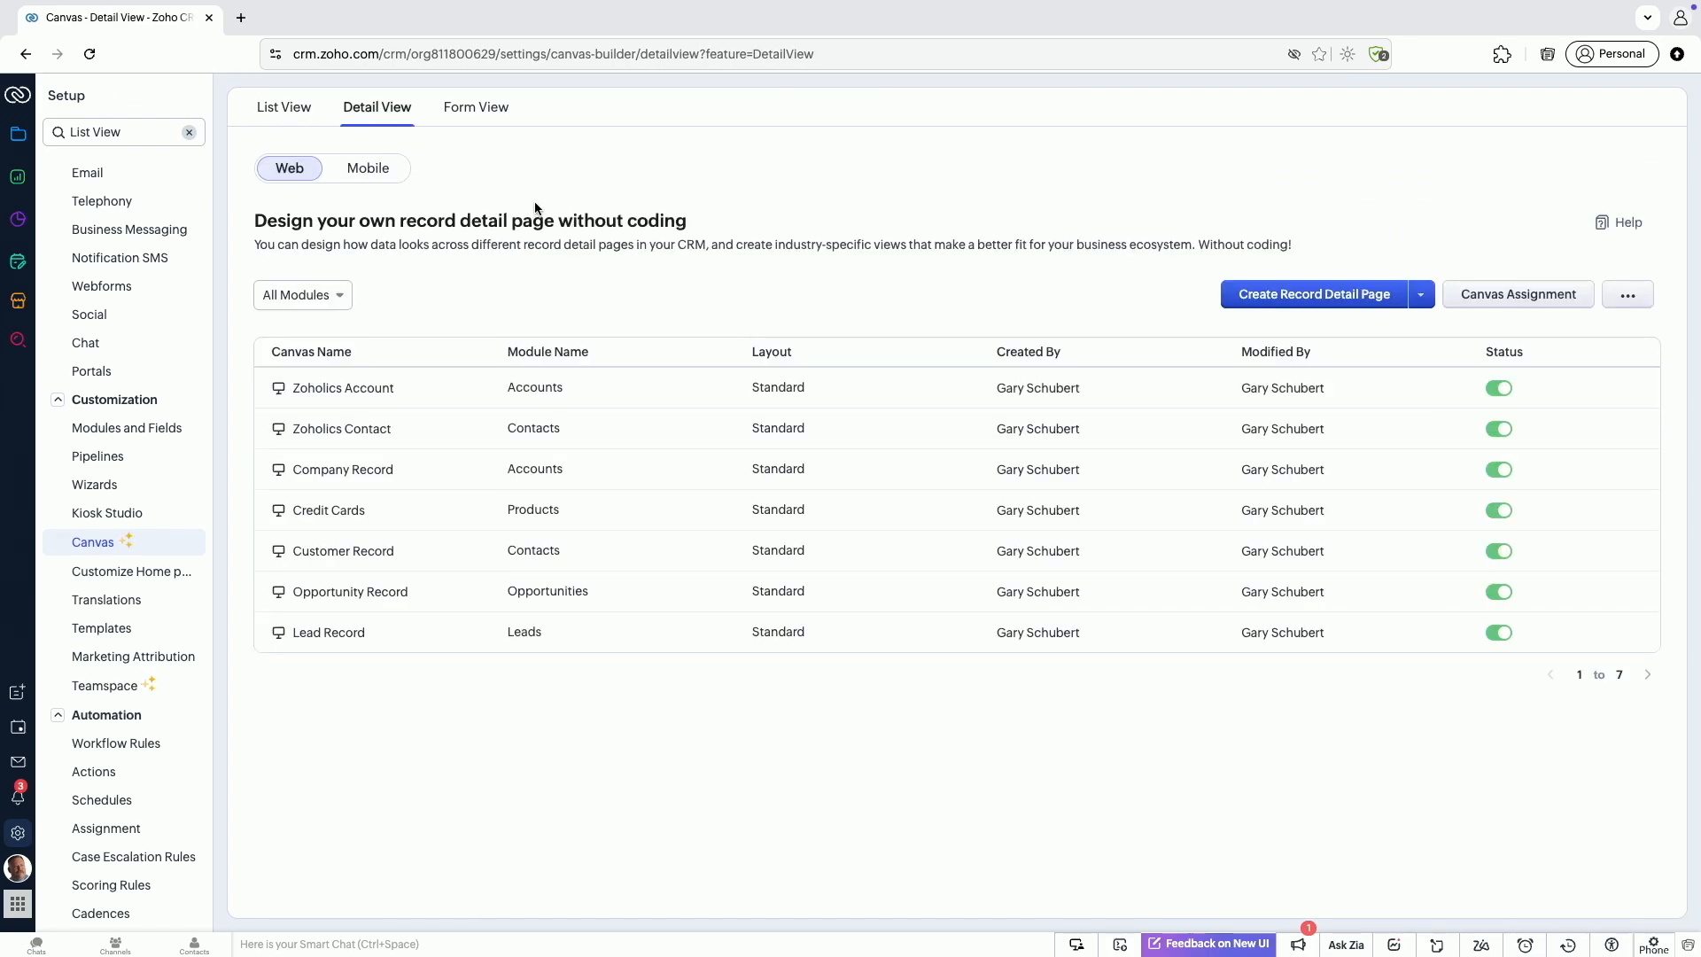
{"action": "left_click", "coordinate": [369, 169]}
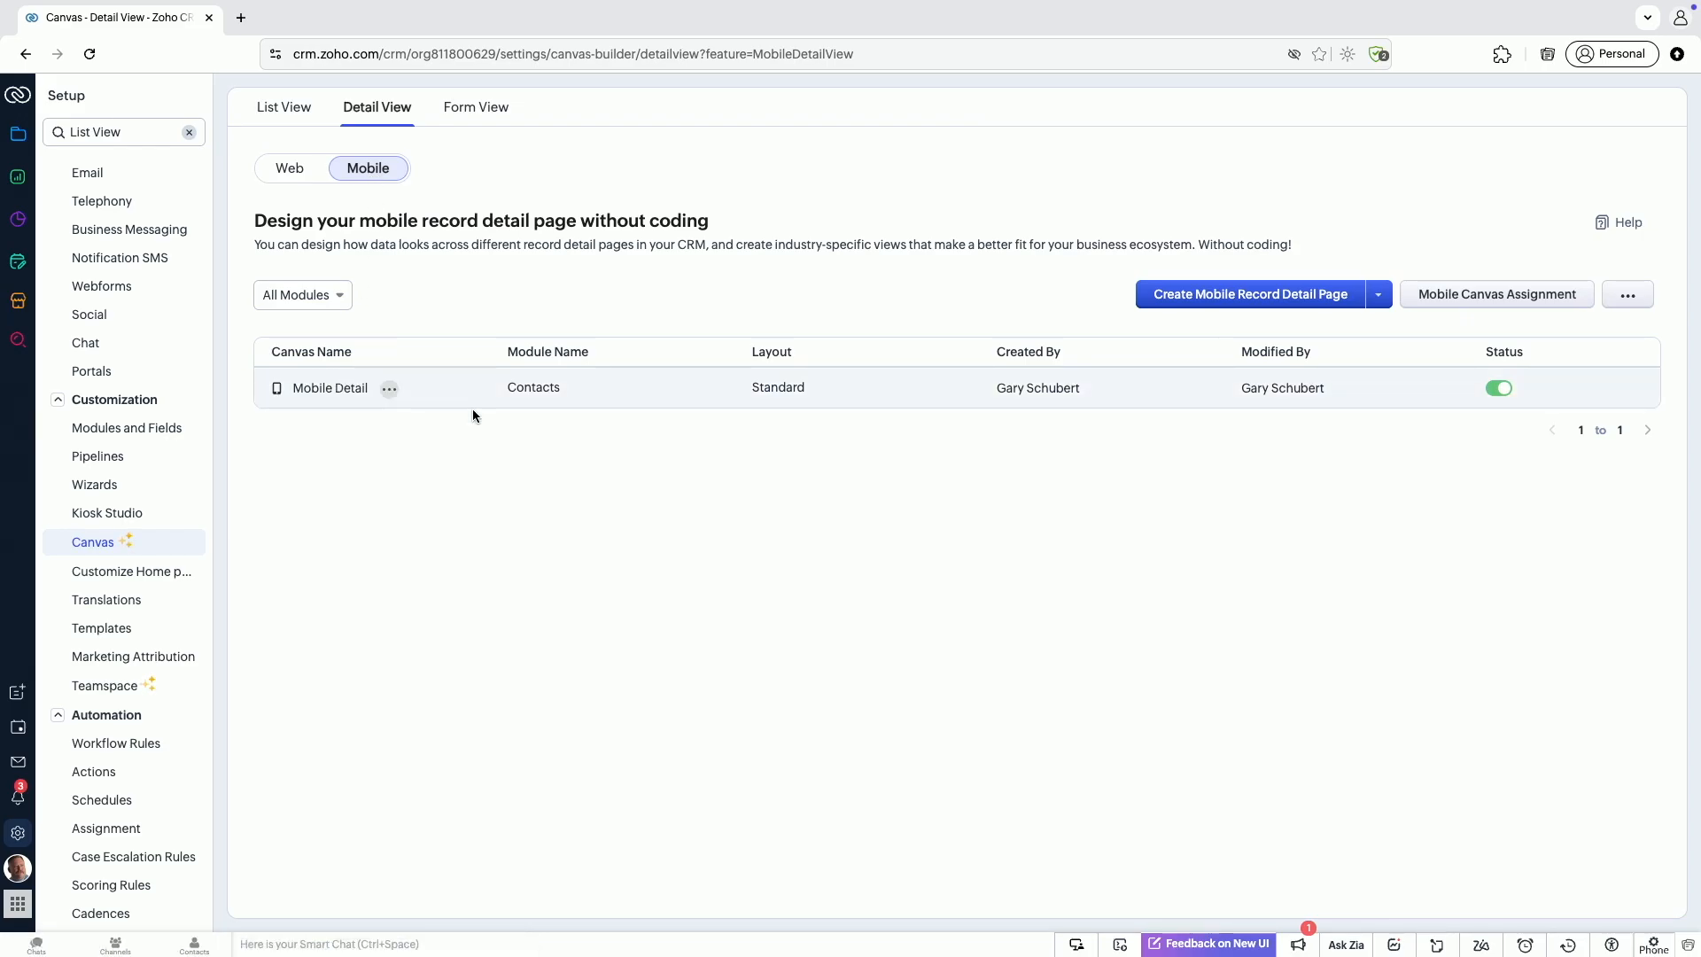
{"action": "left_click", "coordinate": [1262, 295]}
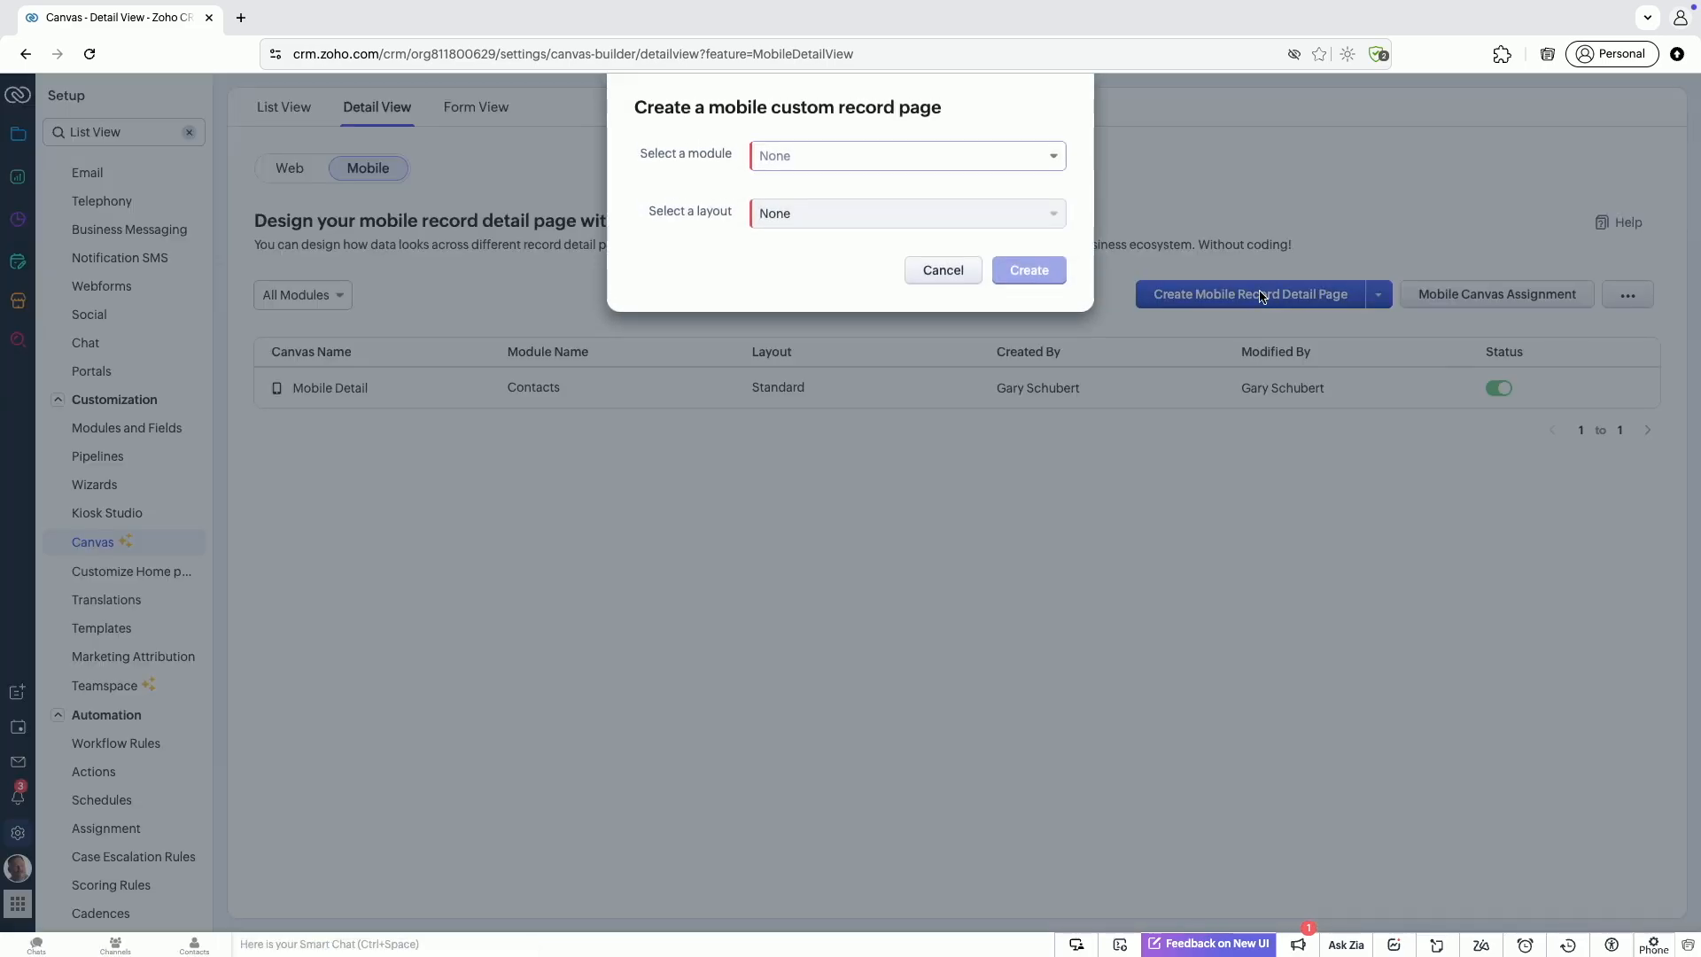
{"action": "left_click", "coordinate": [879, 164]}
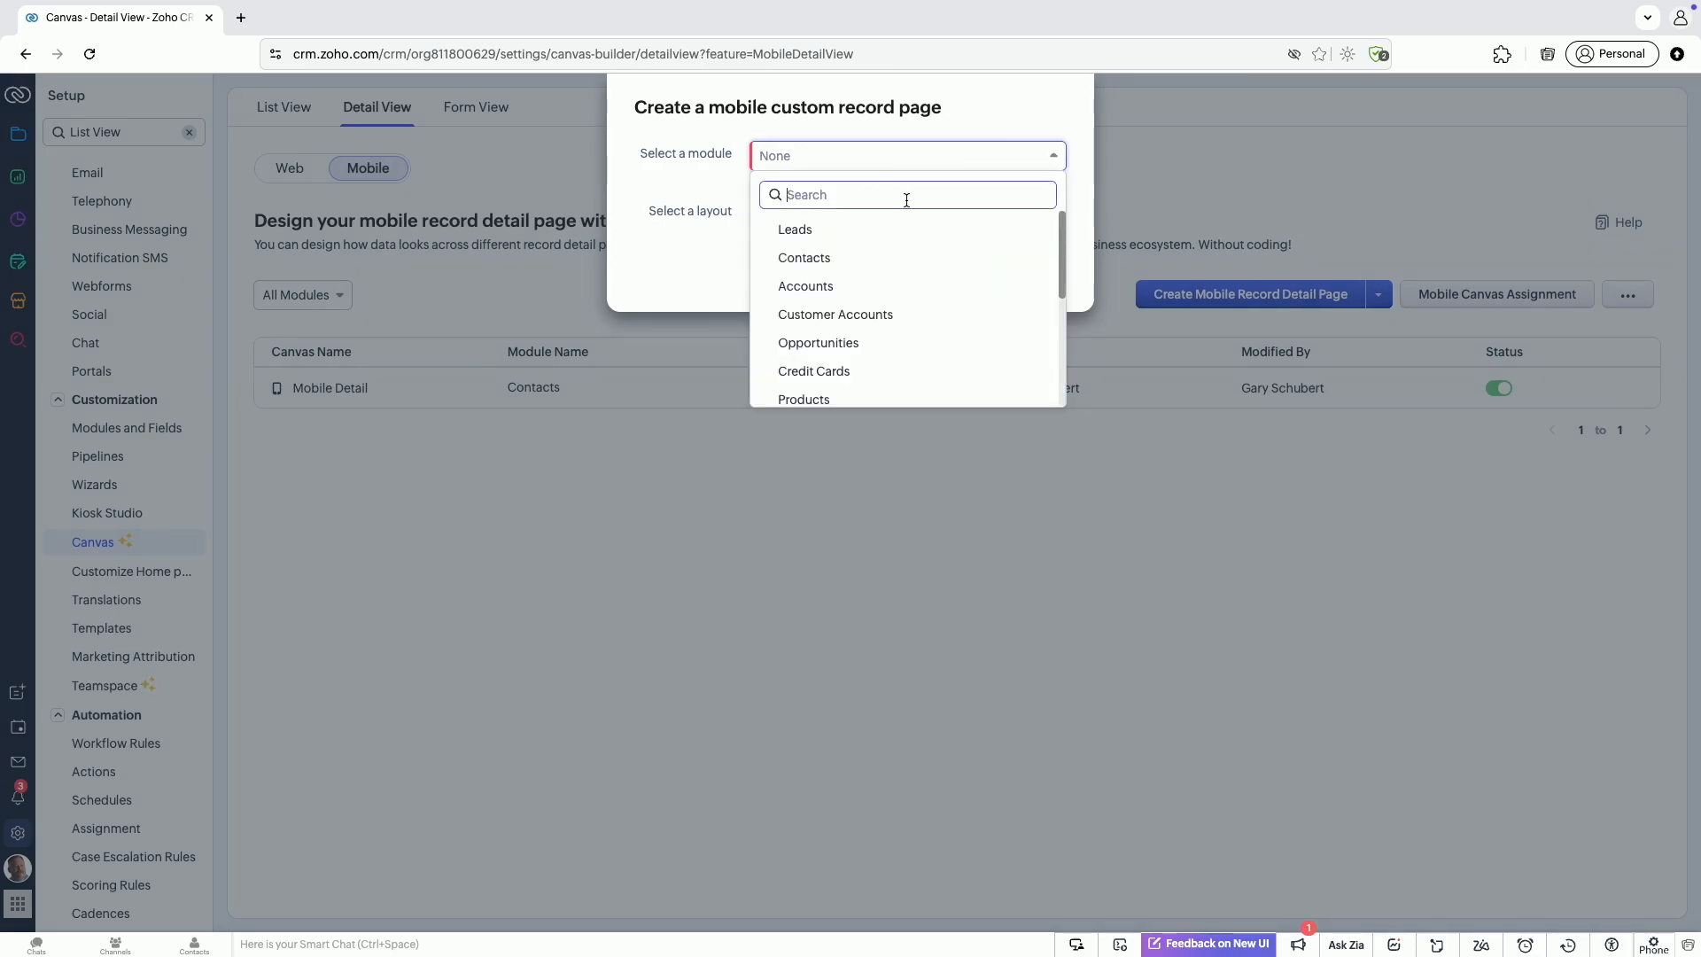
{"action": "left_click", "coordinate": [837, 258]}
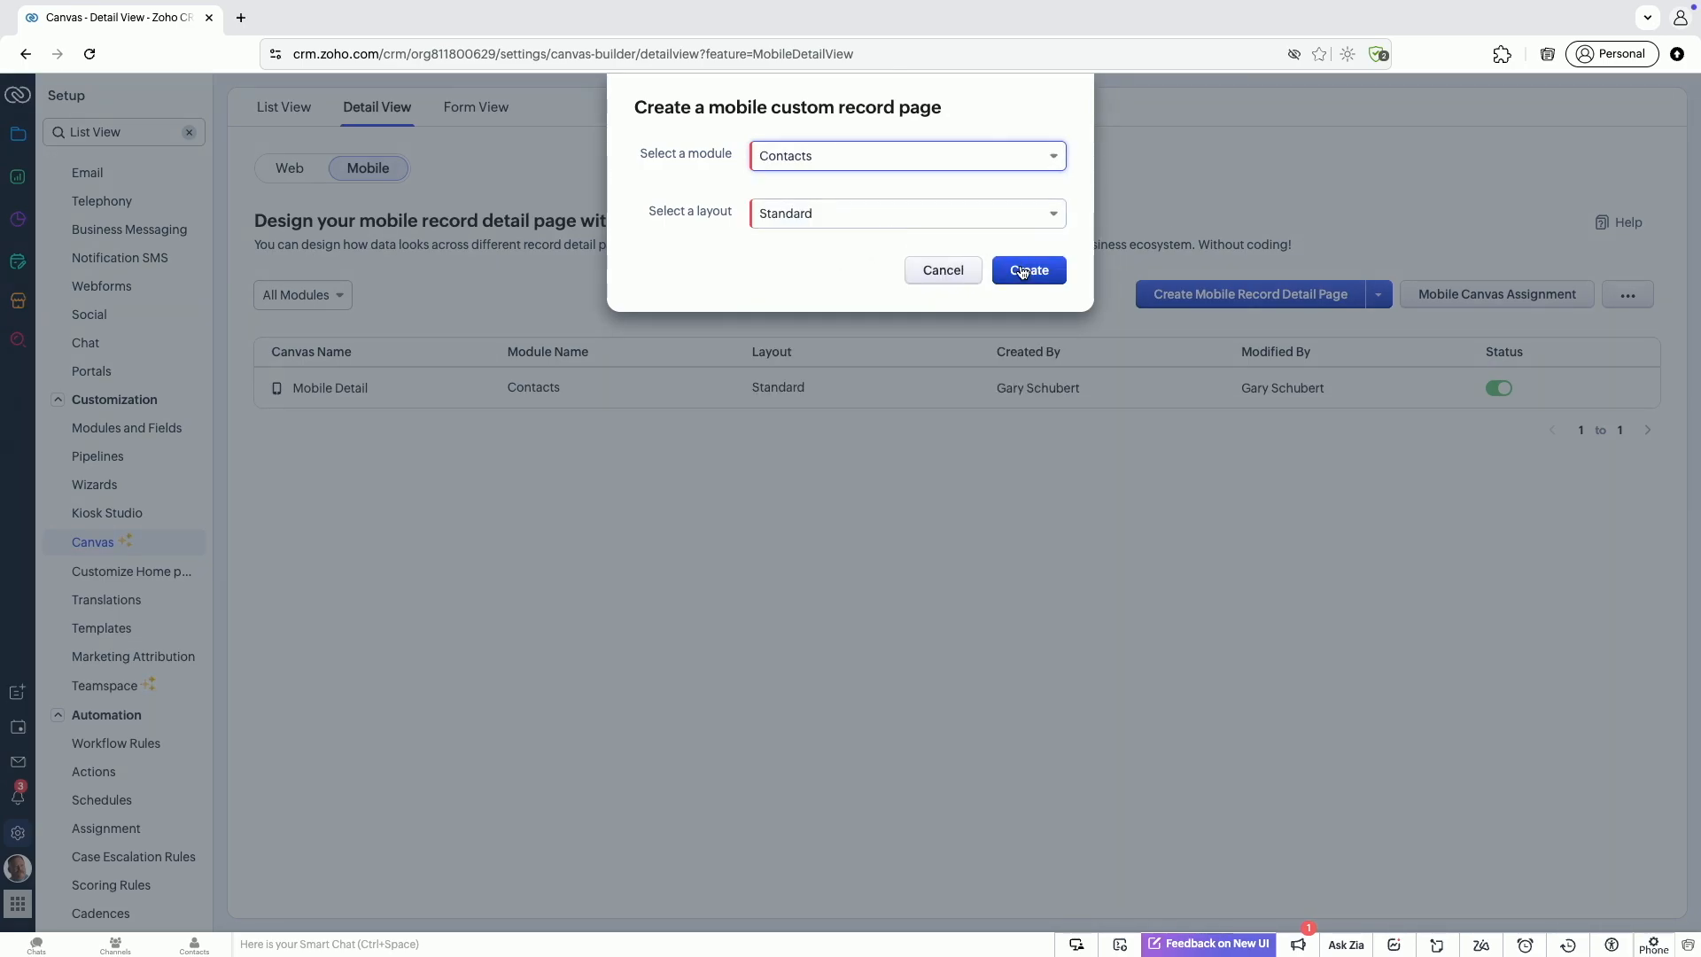
{"action": "left_click", "coordinate": [1032, 275]}
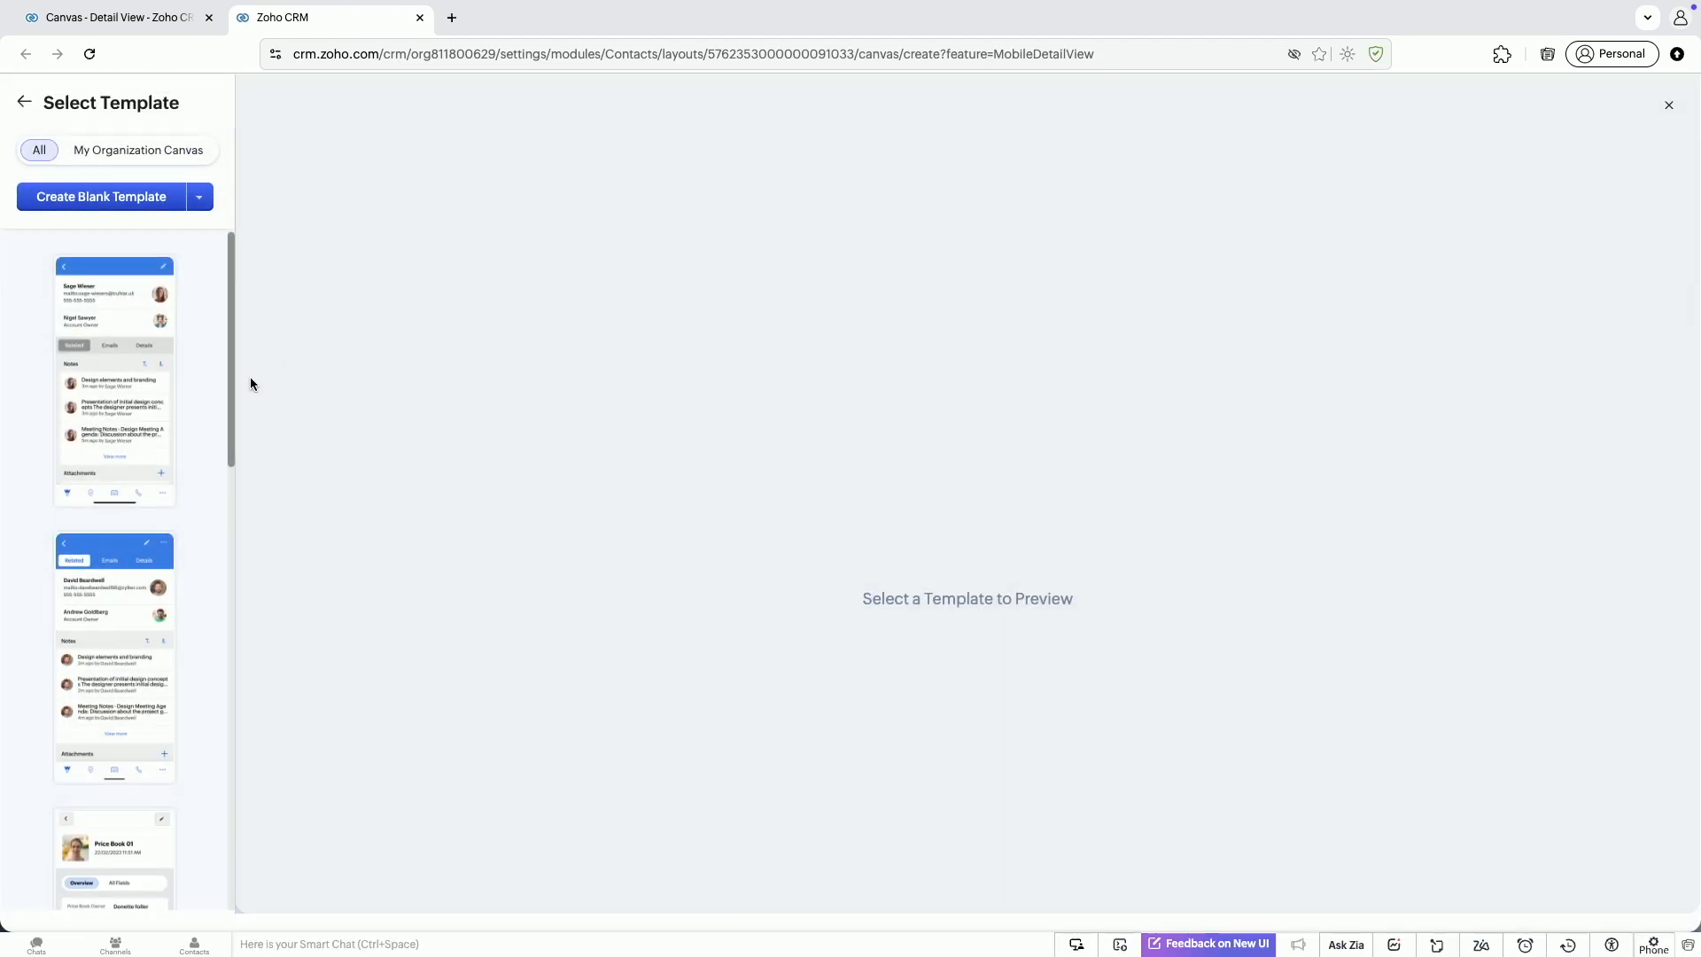
Preview several mobile record page templates, and close the canvas editor without choosing a template or saving
{"action": "left_click", "coordinate": [109, 545]}
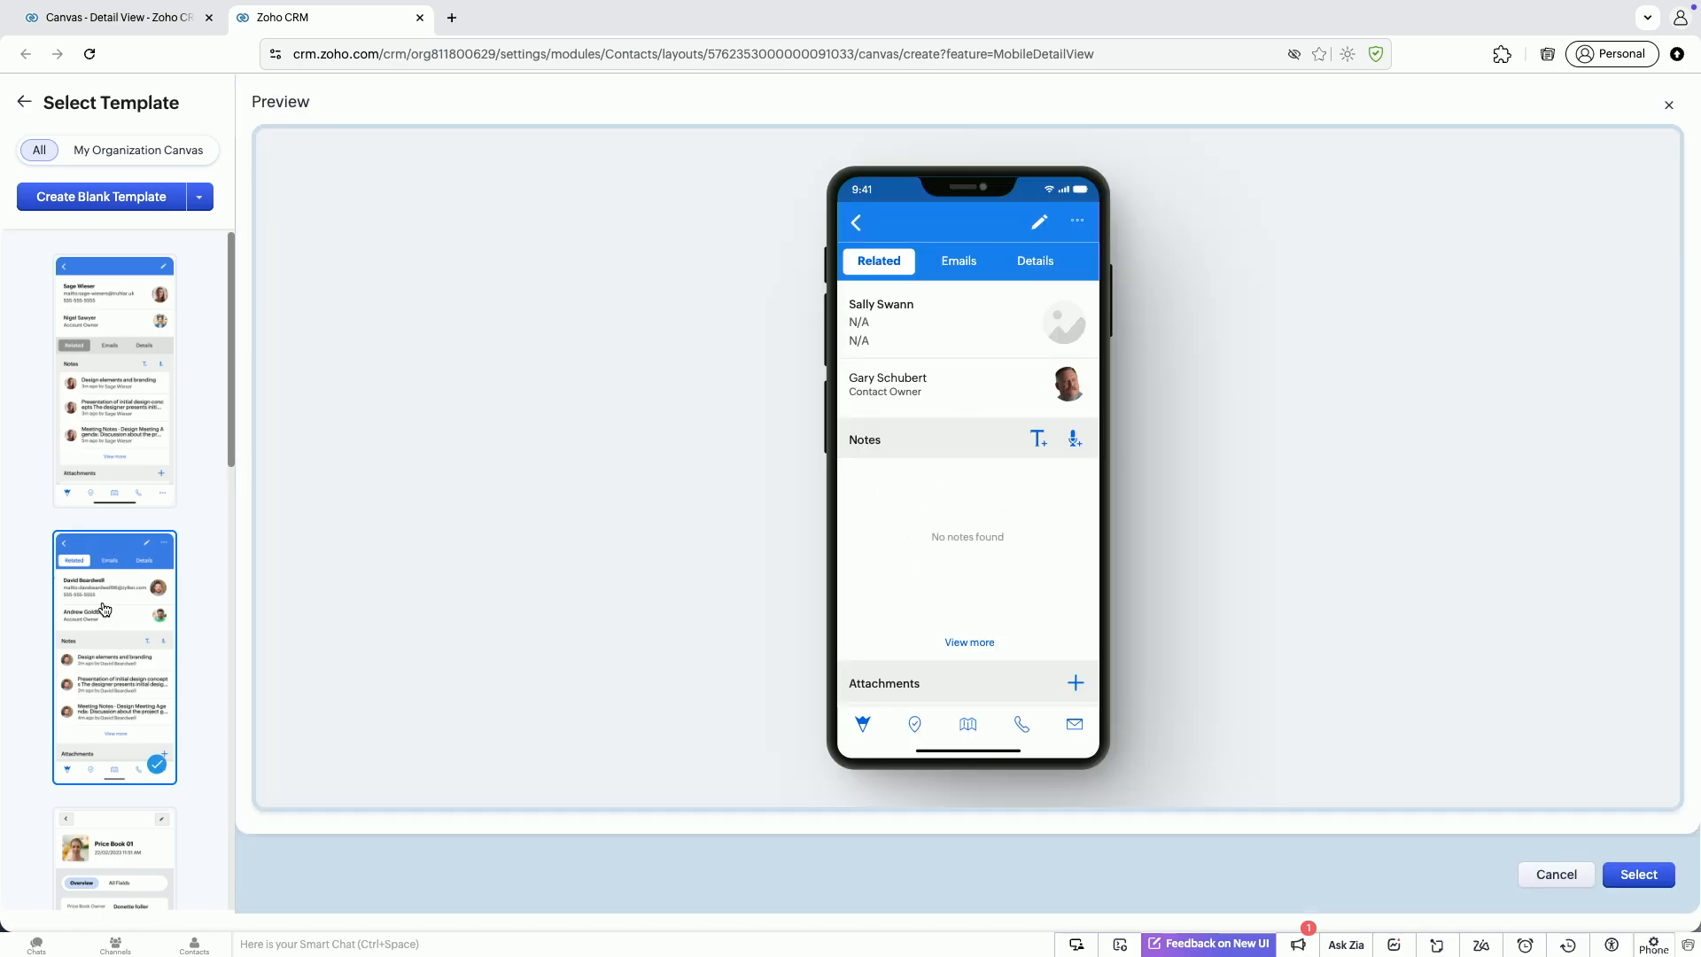
{"action": "scroll", "coordinate": [105, 610], "scroll_direction": "down", "scroll_amount": 8}
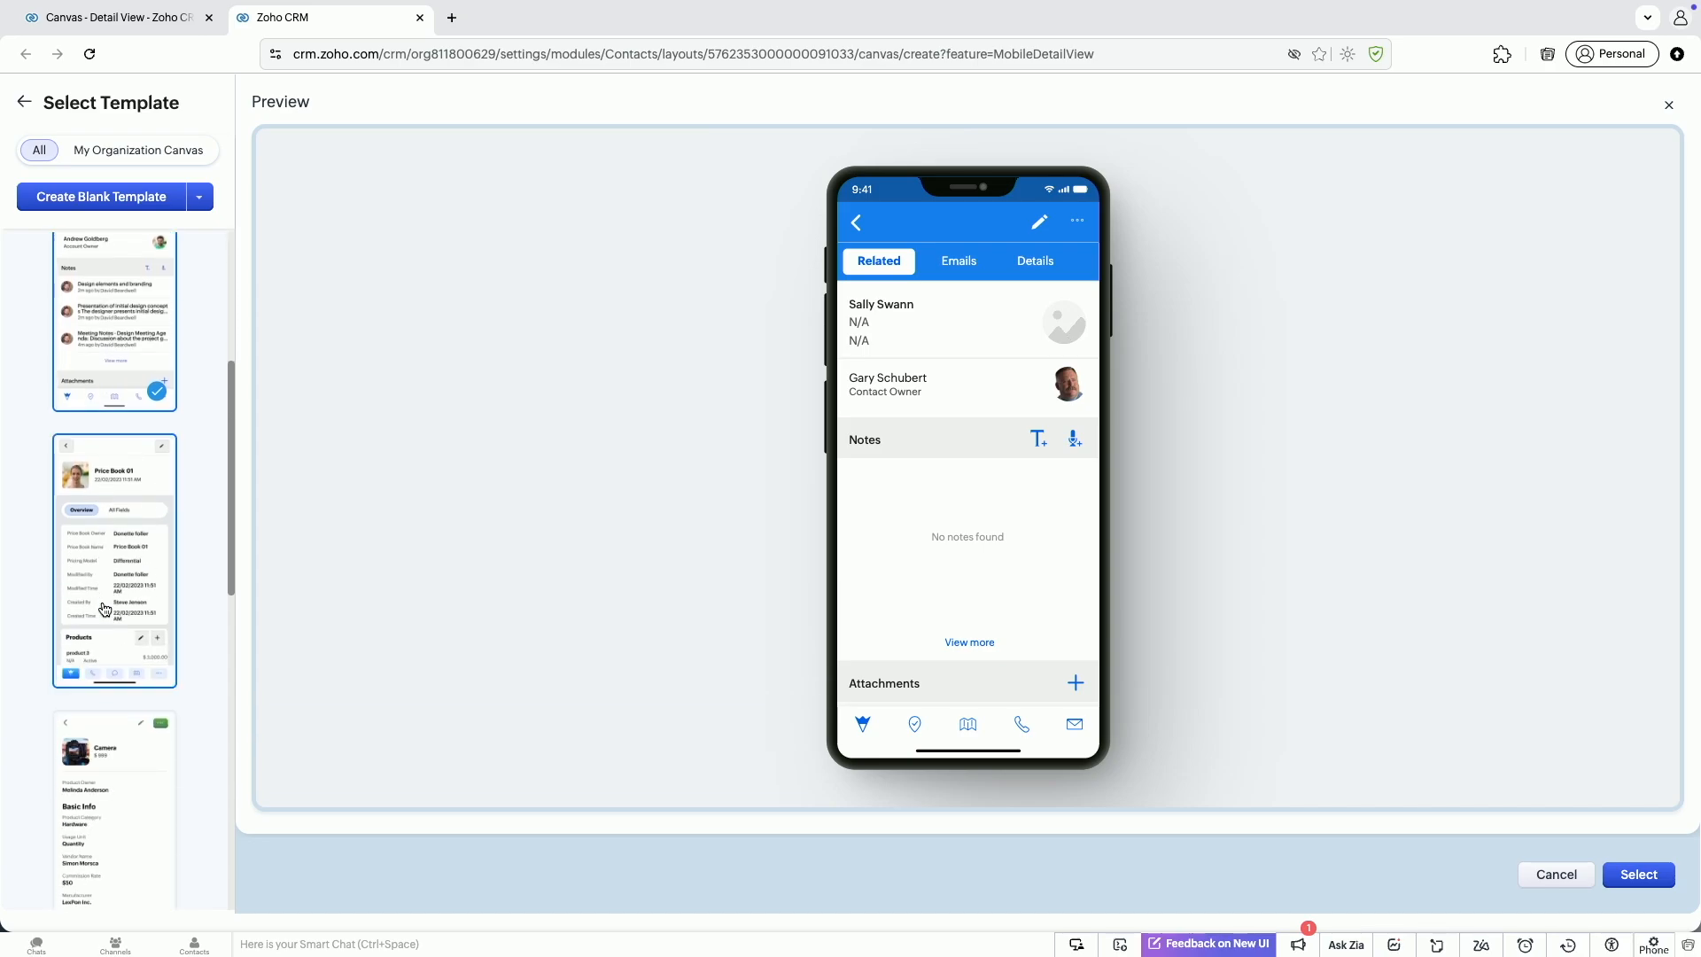
{"action": "left_click", "coordinate": [106, 670]}
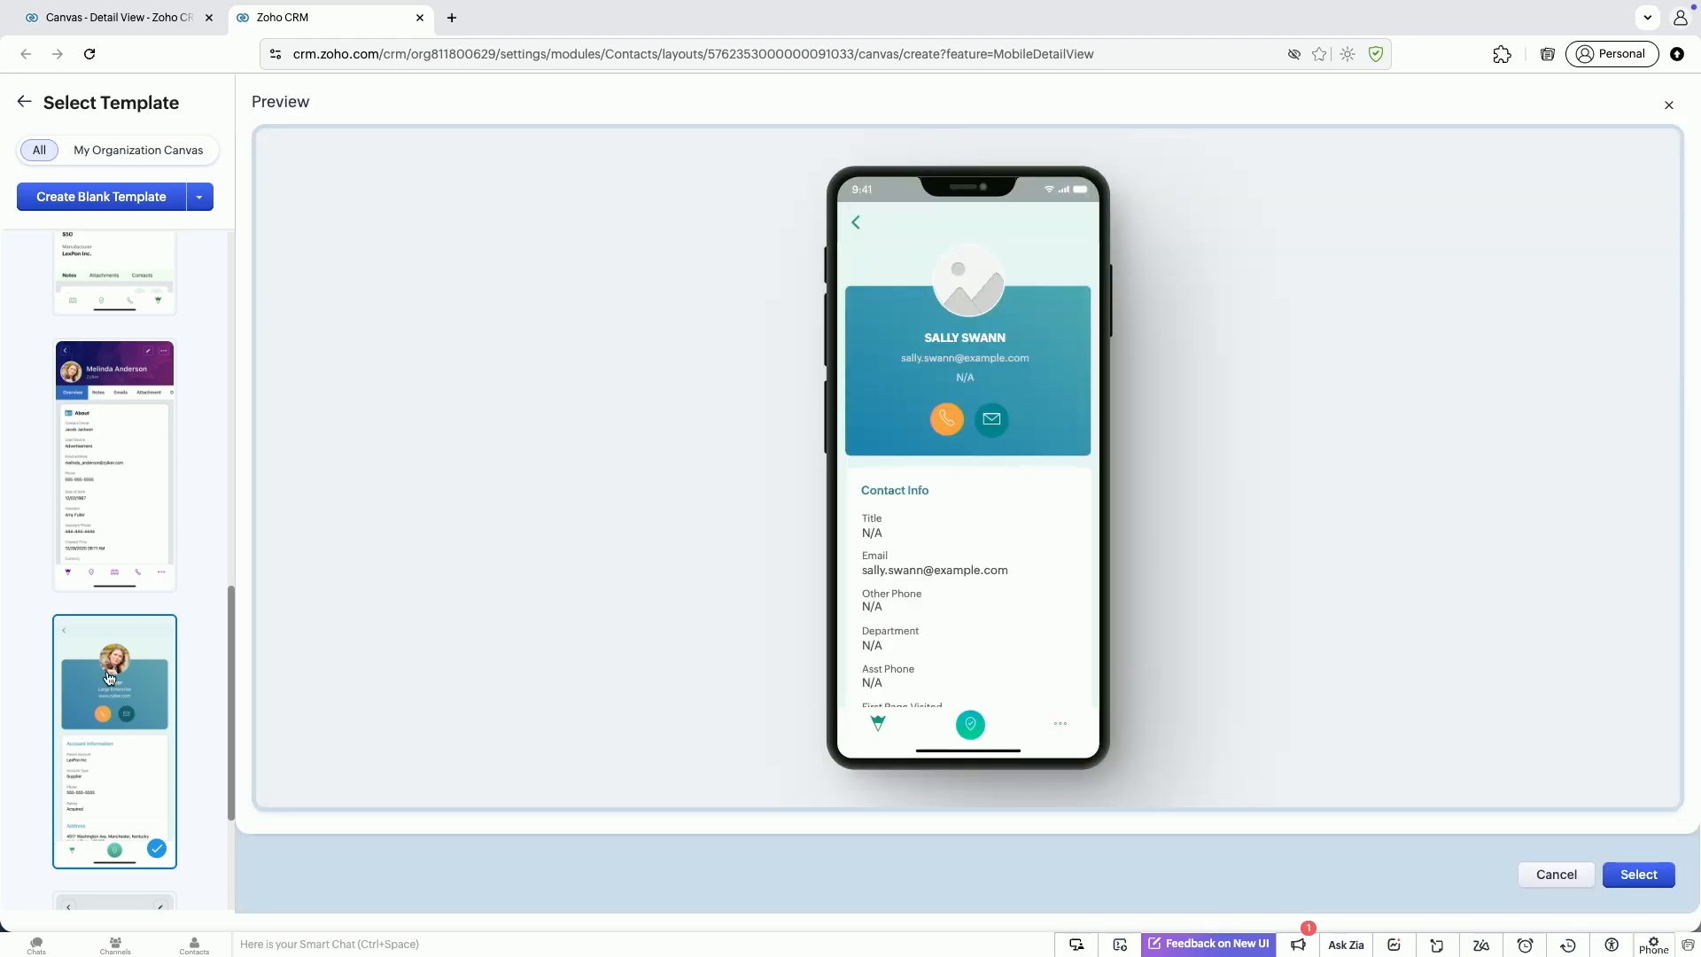
{"action": "scroll", "coordinate": [108, 677], "scroll_direction": "down", "scroll_amount": 3}
{"action": "left_click", "coordinate": [113, 716]}
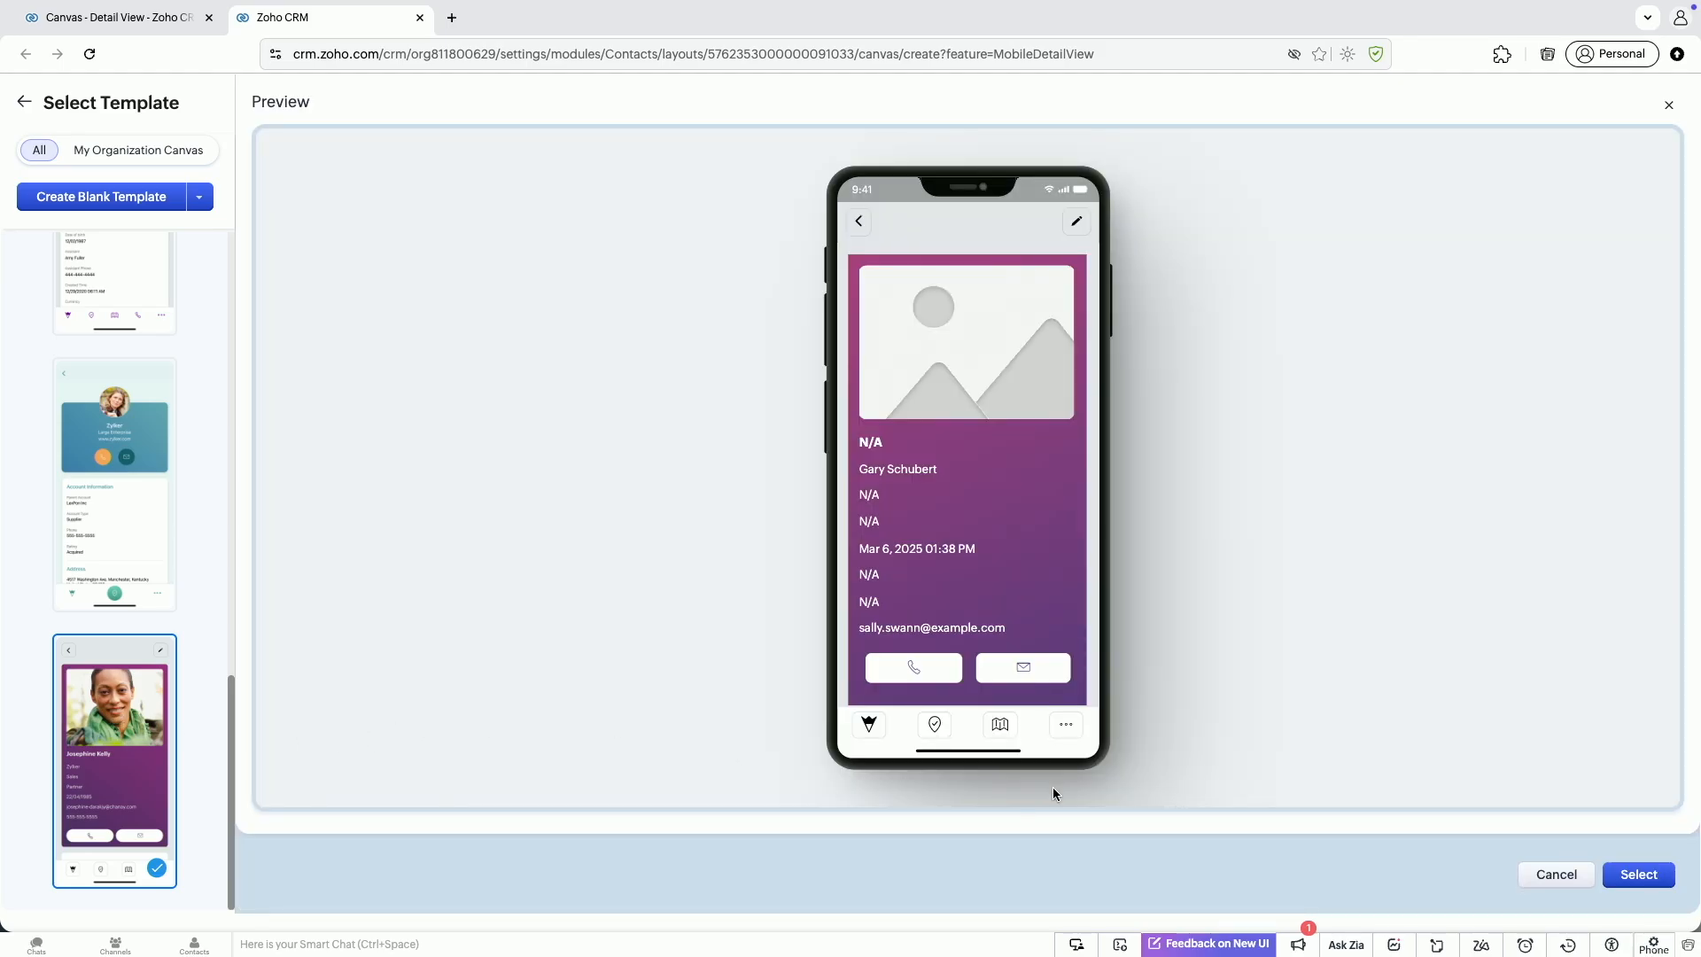
{"action": "left_click", "coordinate": [1556, 875]}
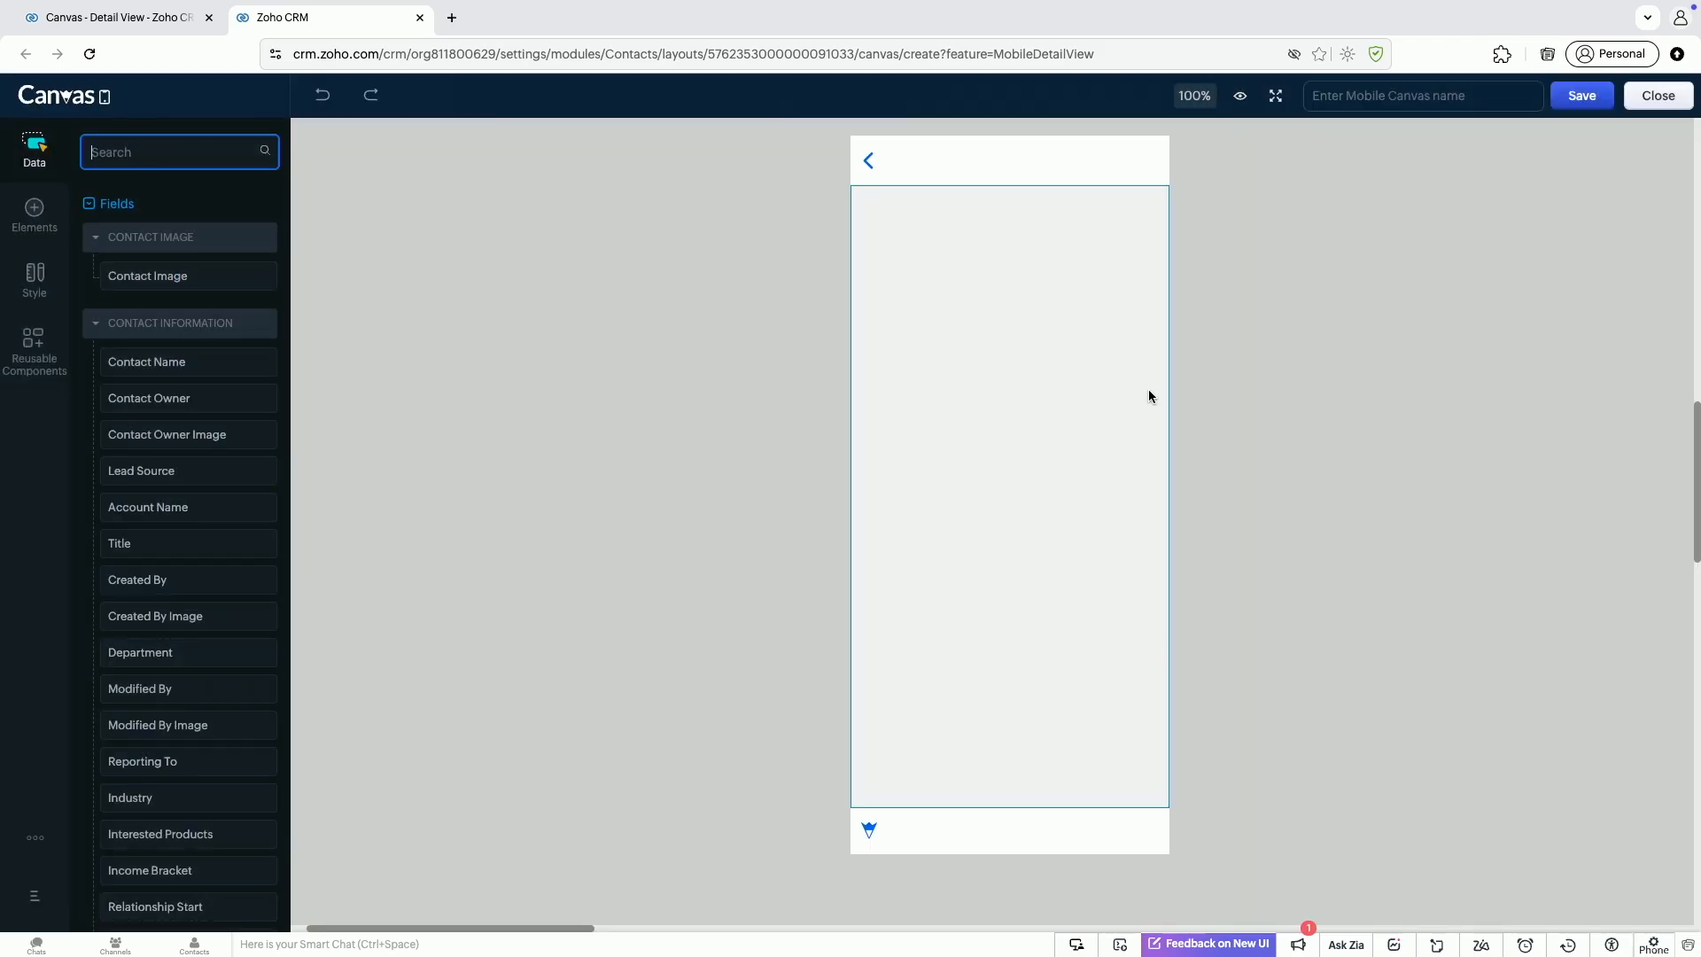
{"action": "left_click", "coordinate": [1657, 96]}
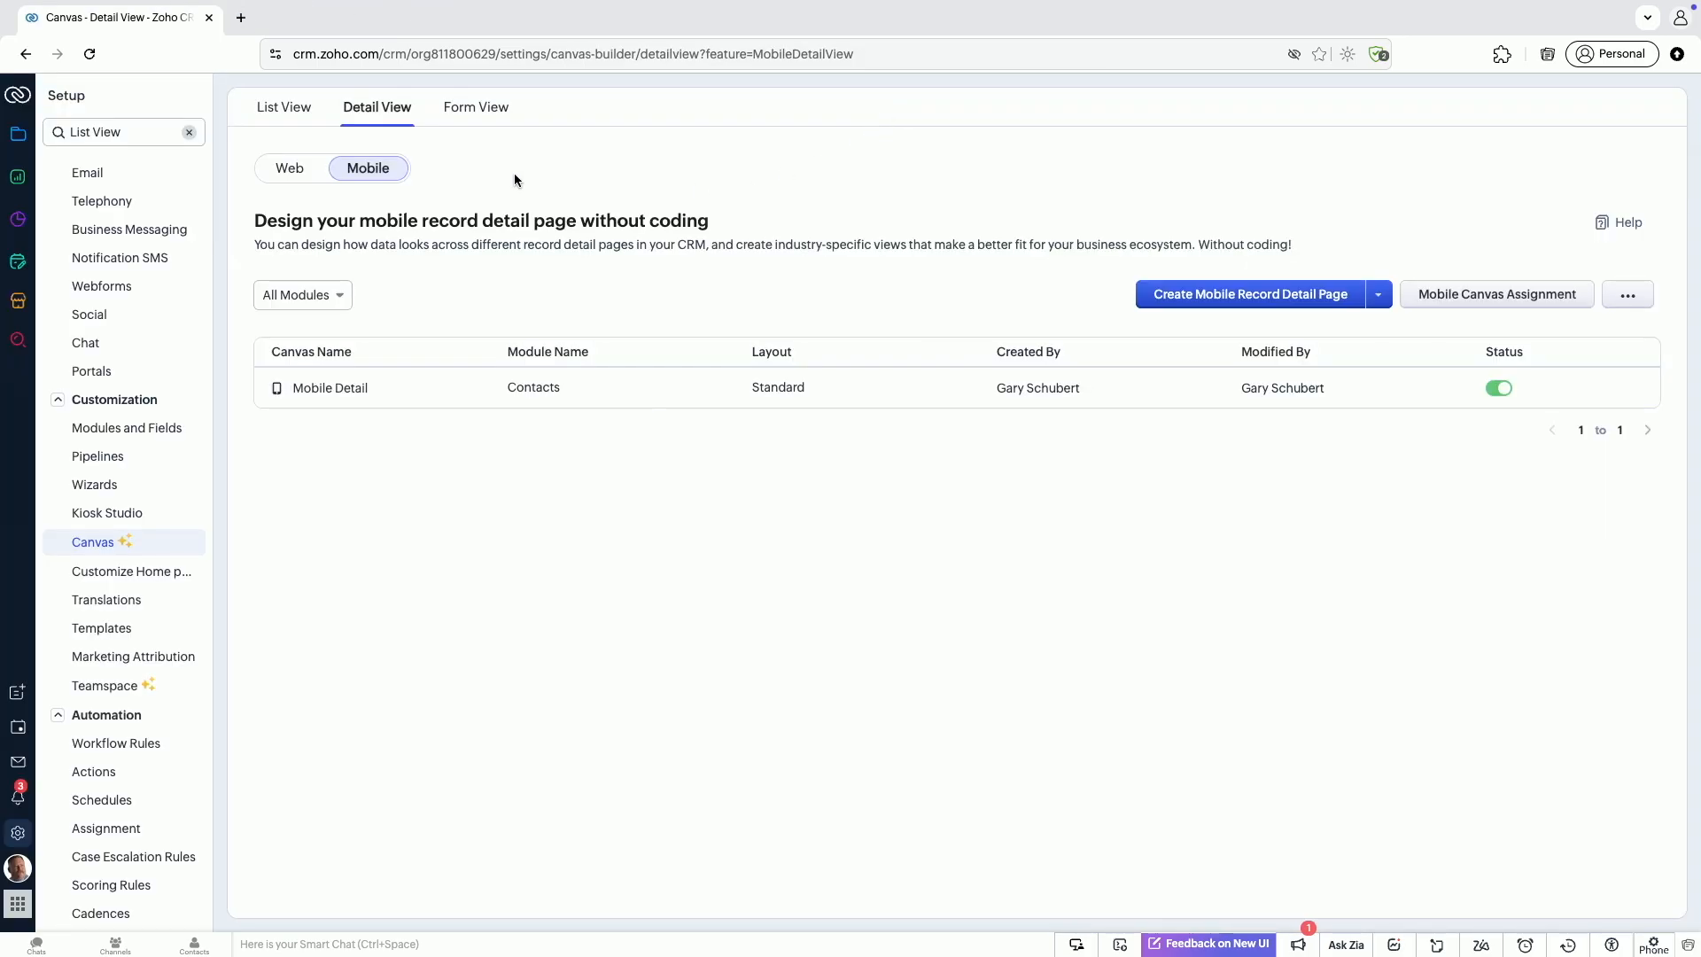
Open the canvas Form View settings and start a new form page for the Contacts module with the Standard layout
{"action": "left_click", "coordinate": [475, 110]}
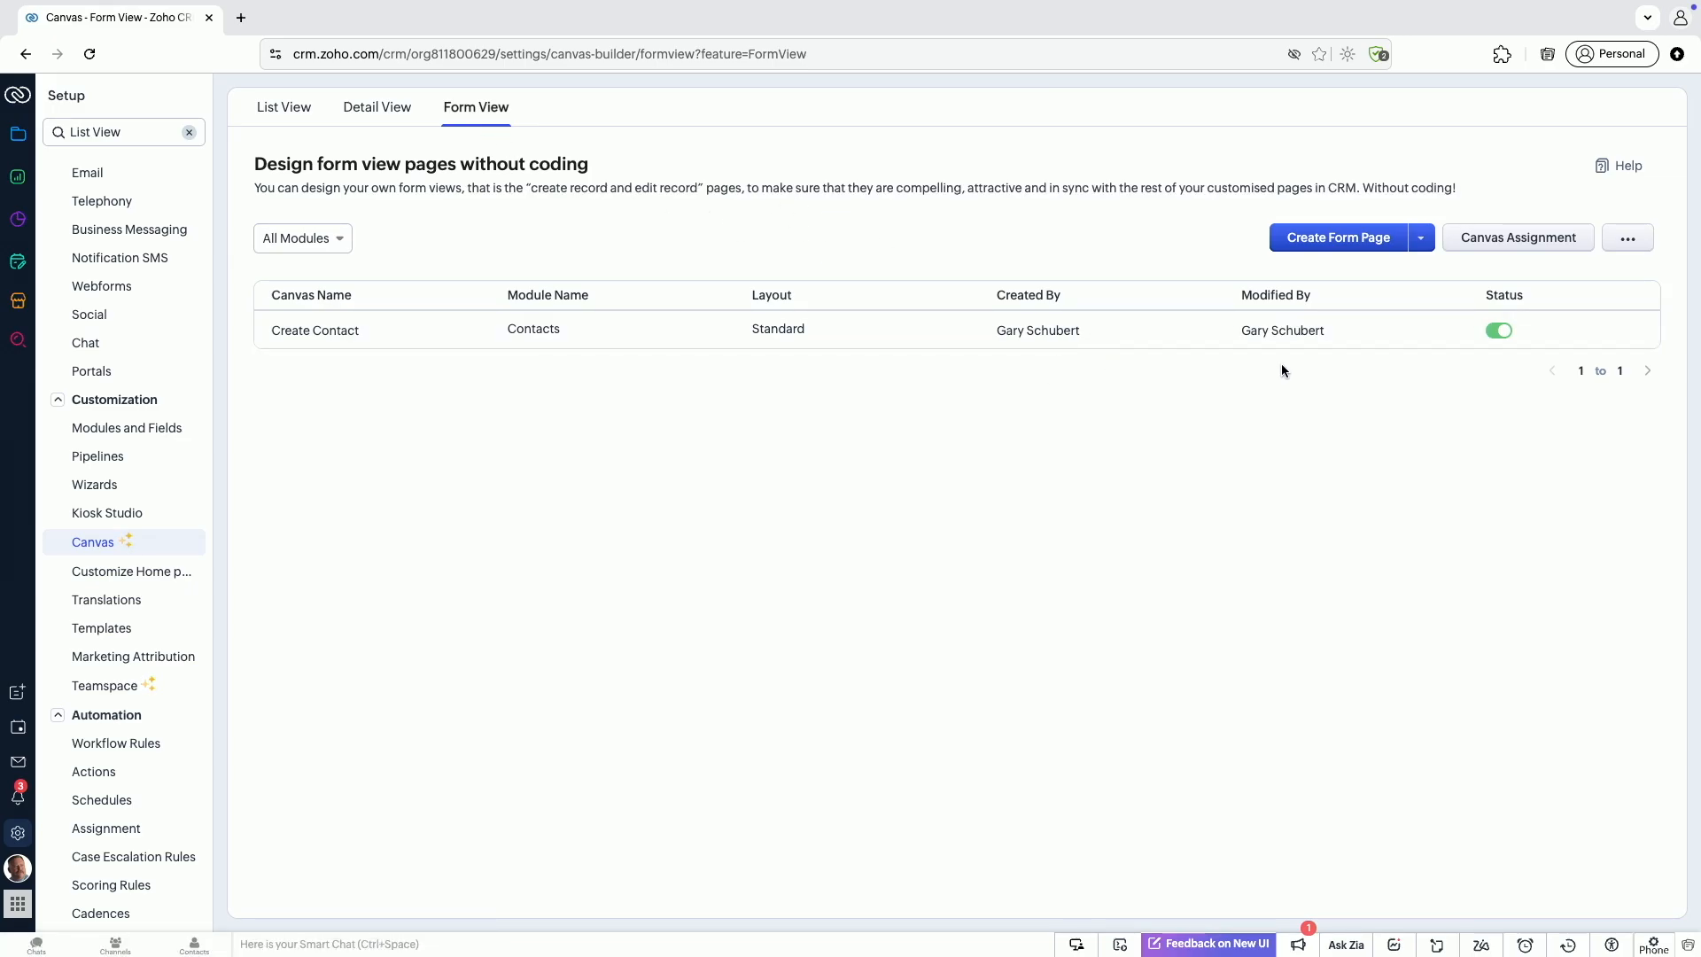
{"action": "left_click", "coordinate": [1338, 238]}
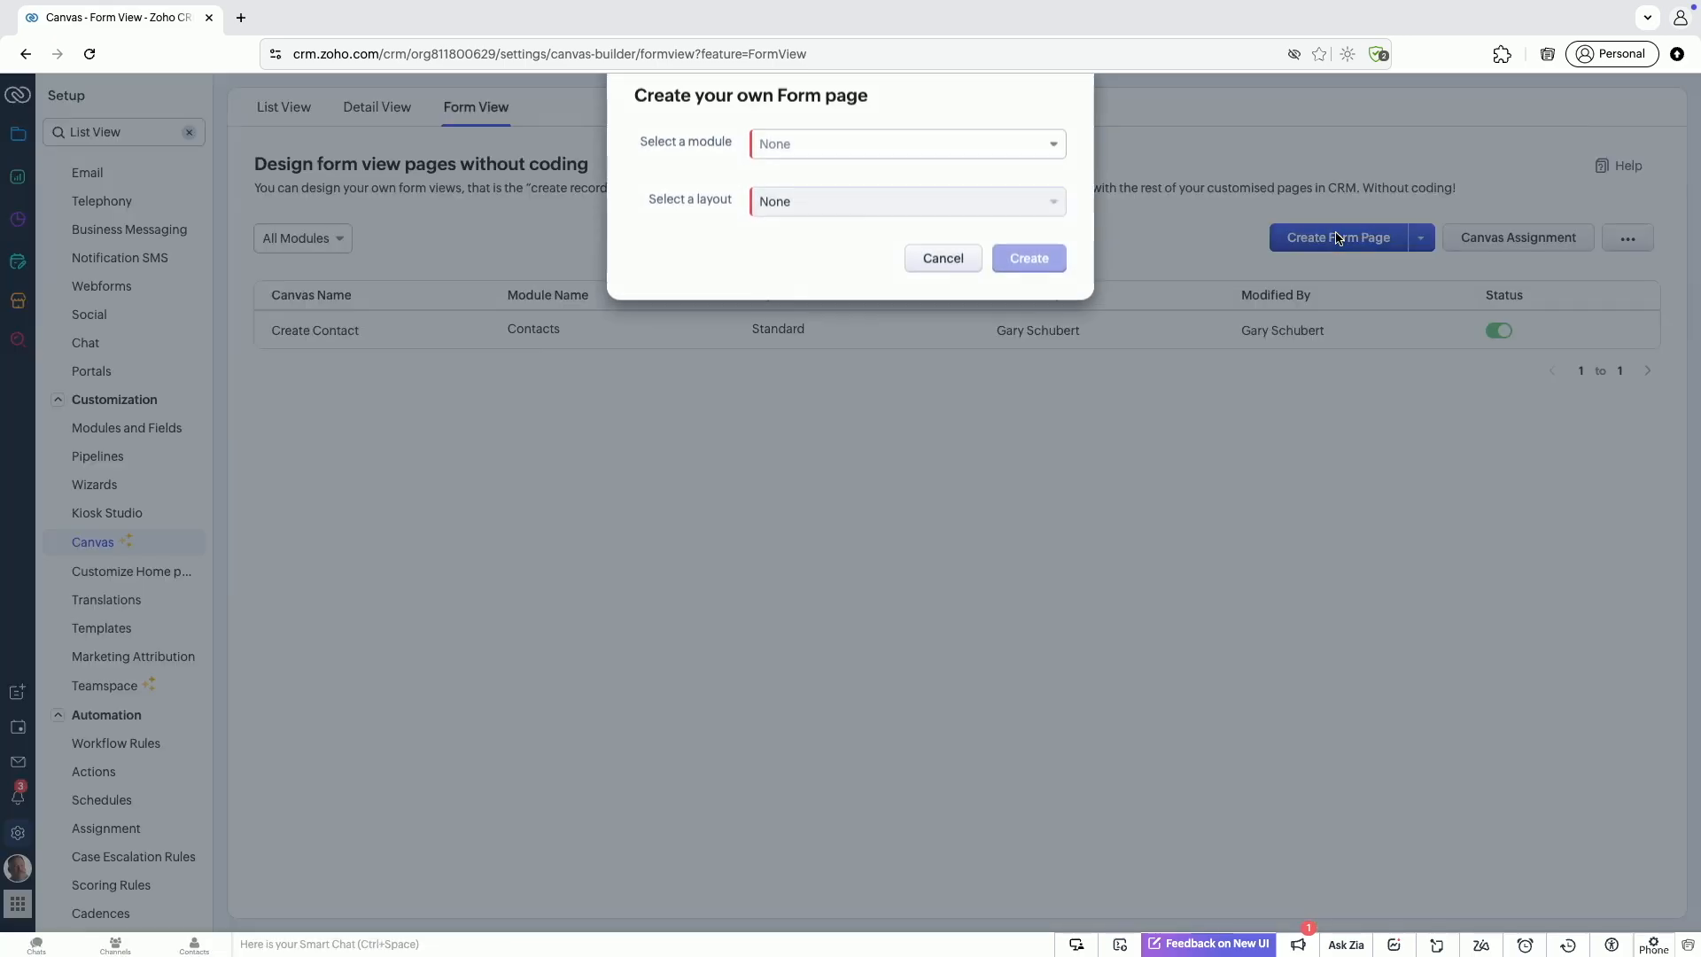
{"action": "left_click", "coordinate": [1031, 157]}
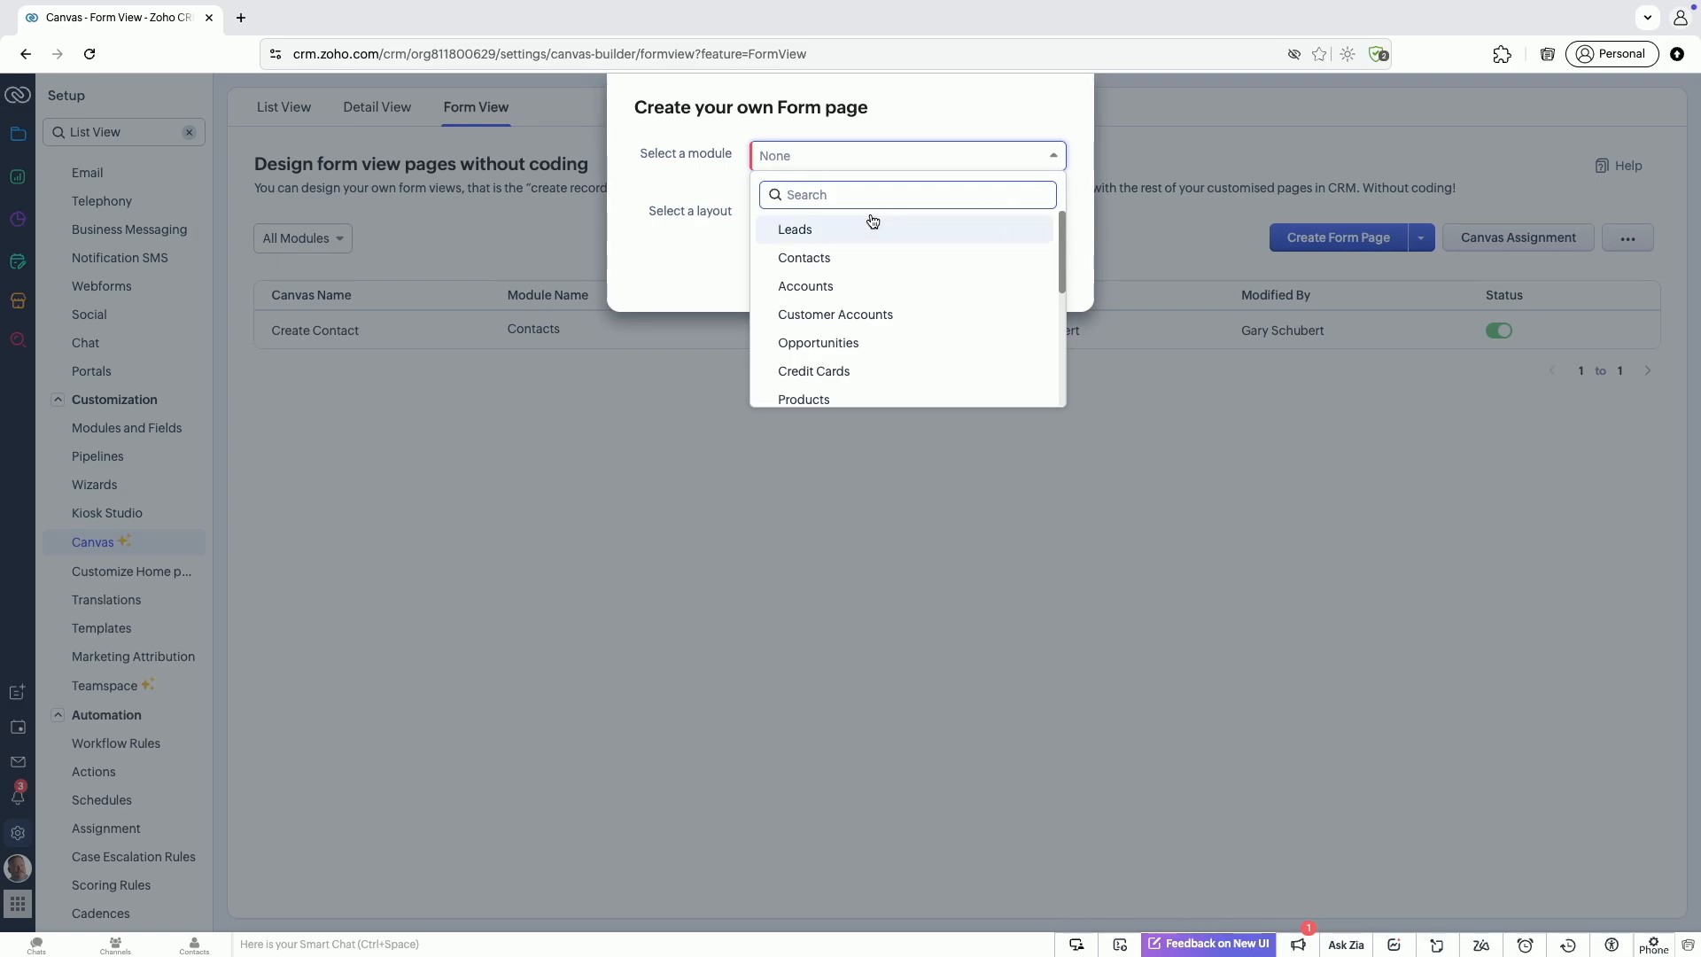
{"action": "left_click", "coordinate": [806, 257]}
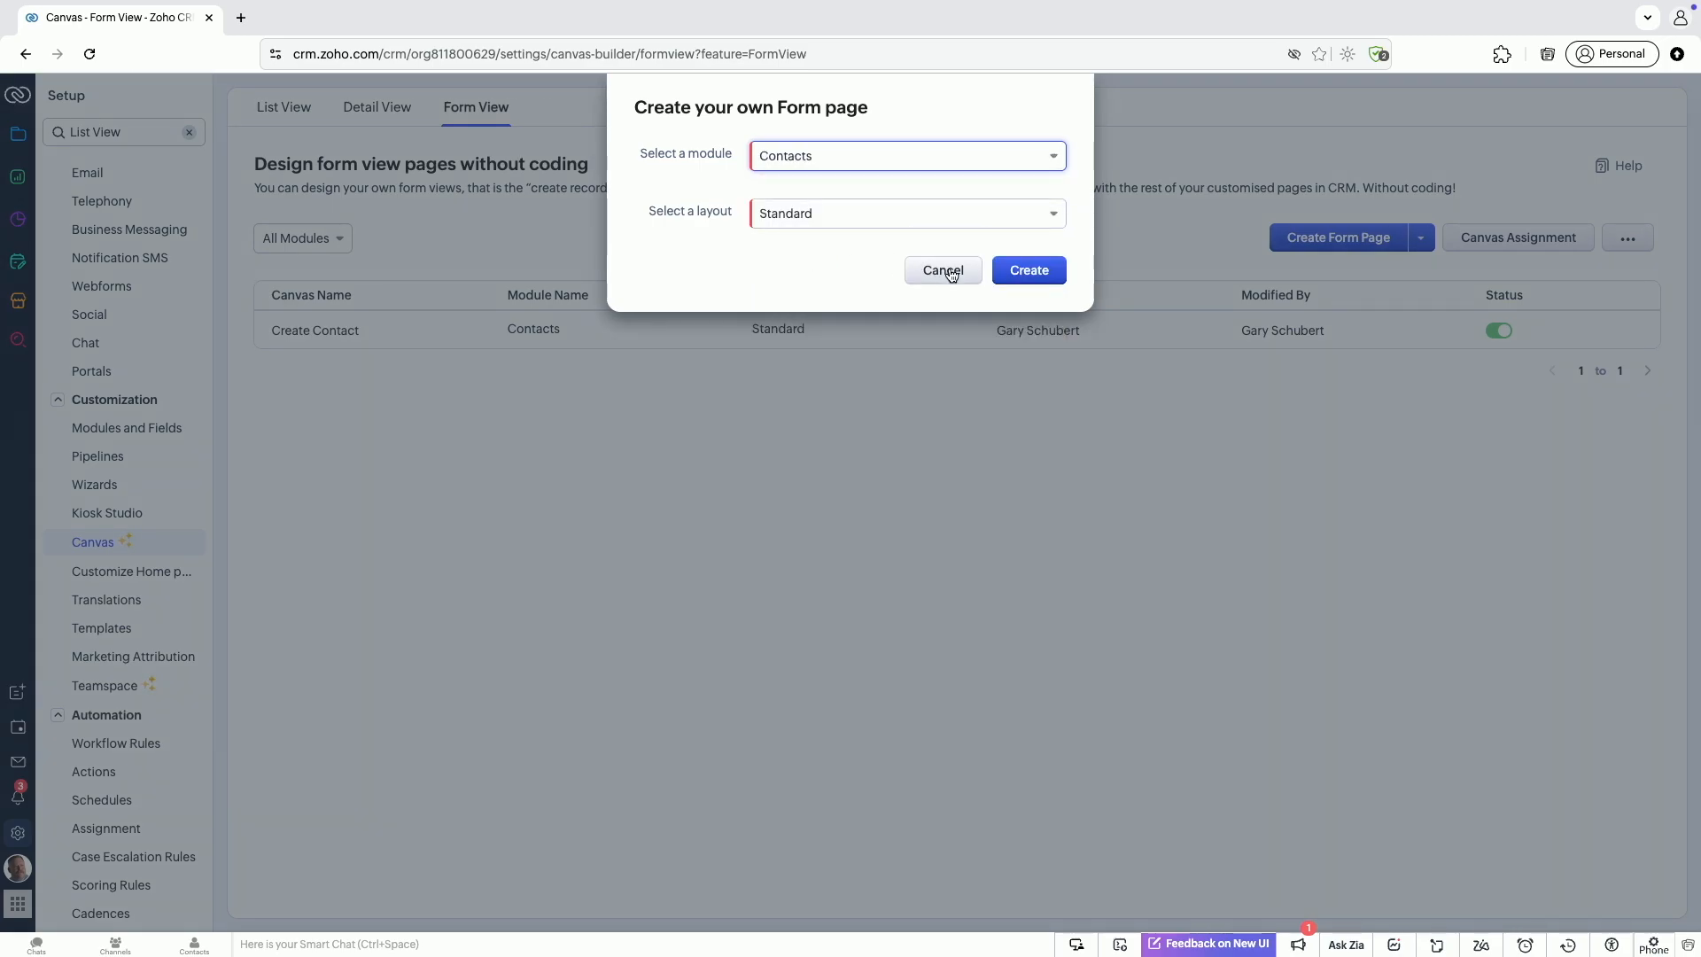
{"action": "left_click", "coordinate": [1023, 271]}
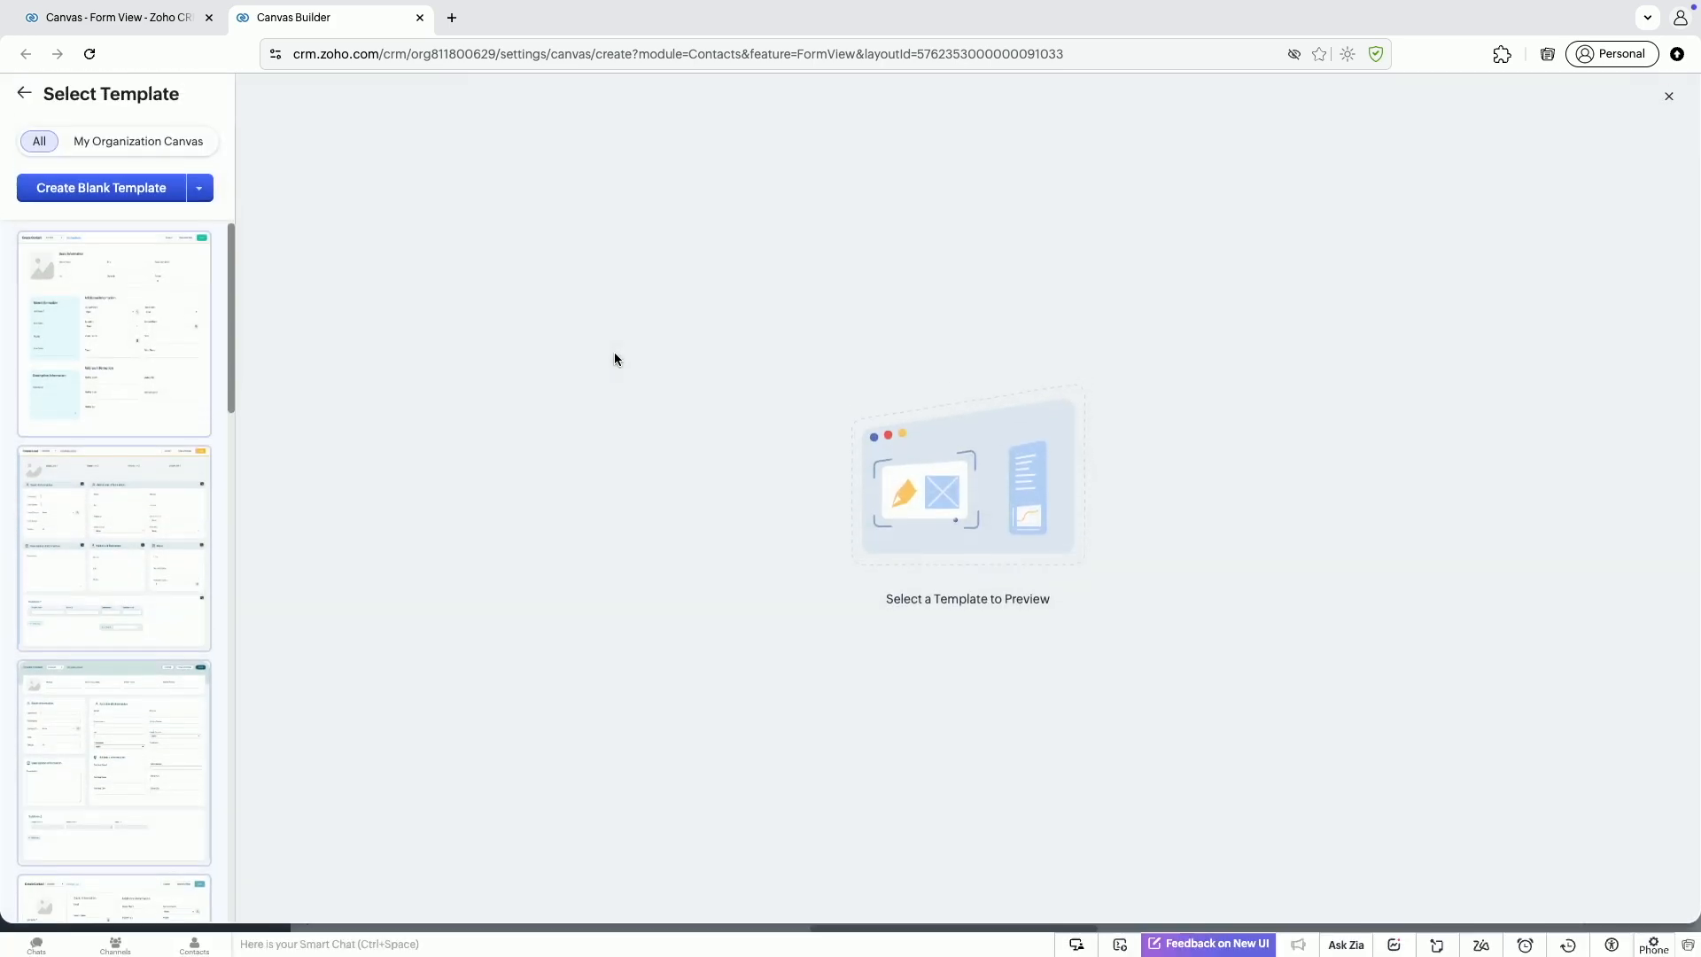
Browse the form page templates, preview the Create Contact design with the light blue header, and close the canvas builder without choosing or saving
{"action": "scroll", "coordinate": [131, 482], "scroll_direction": "down", "scroll_amount": 5}
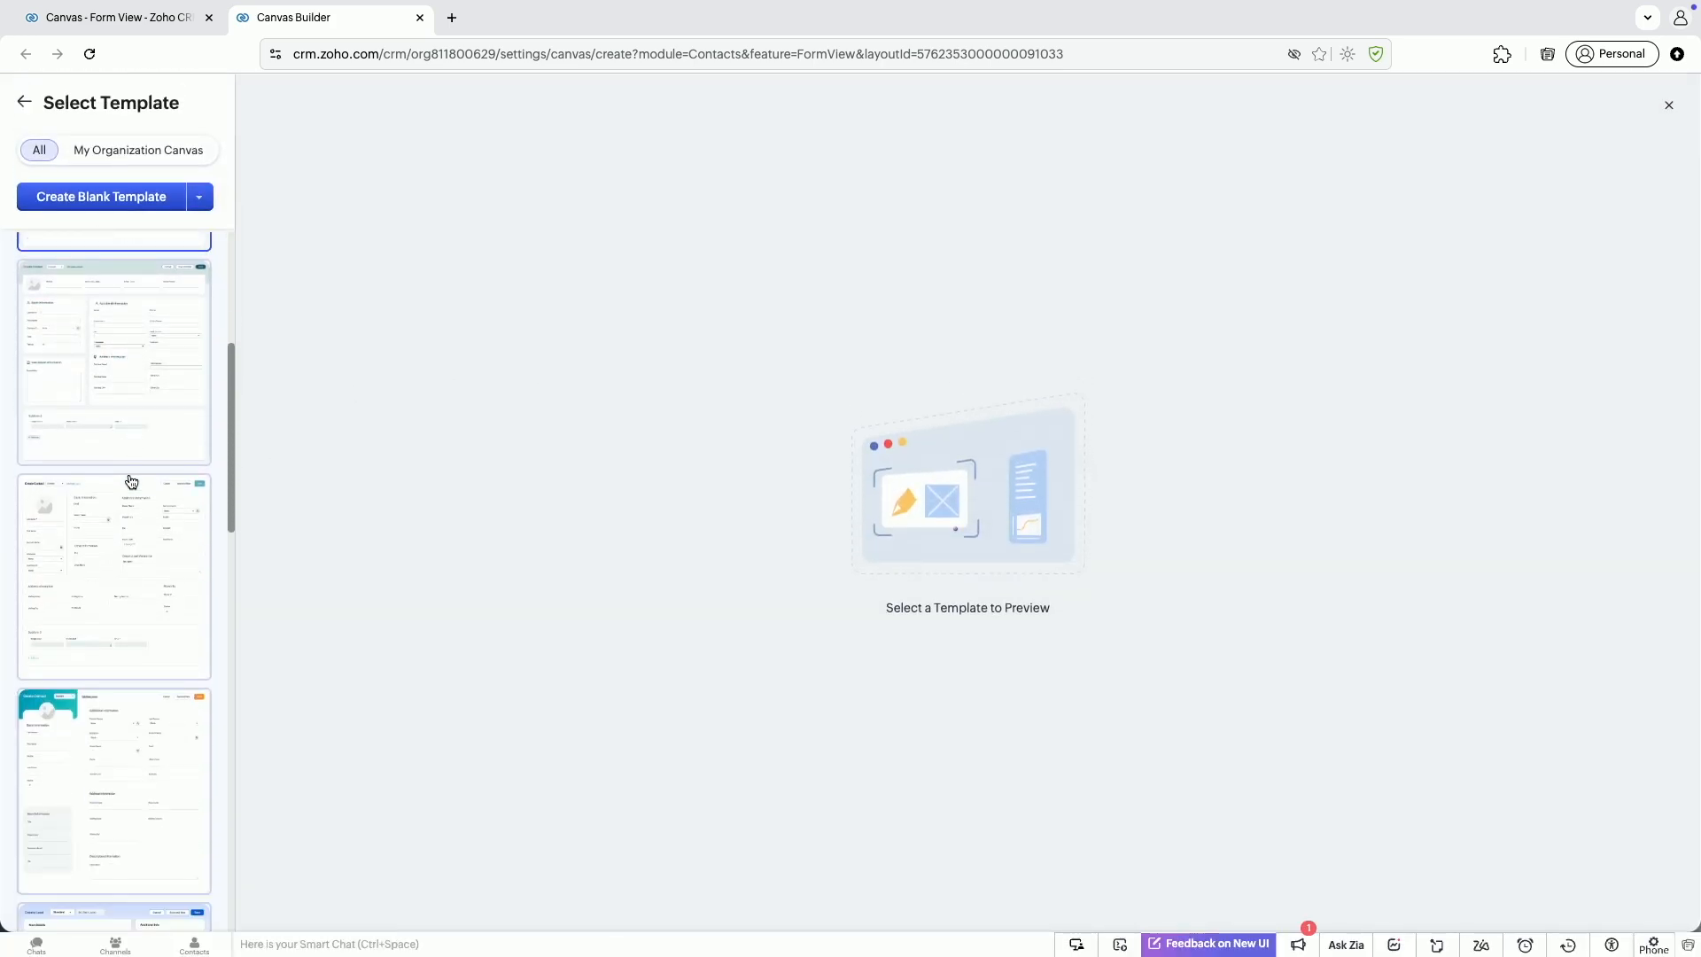
{"action": "scroll", "coordinate": [130, 481], "scroll_direction": "down", "scroll_amount": 14}
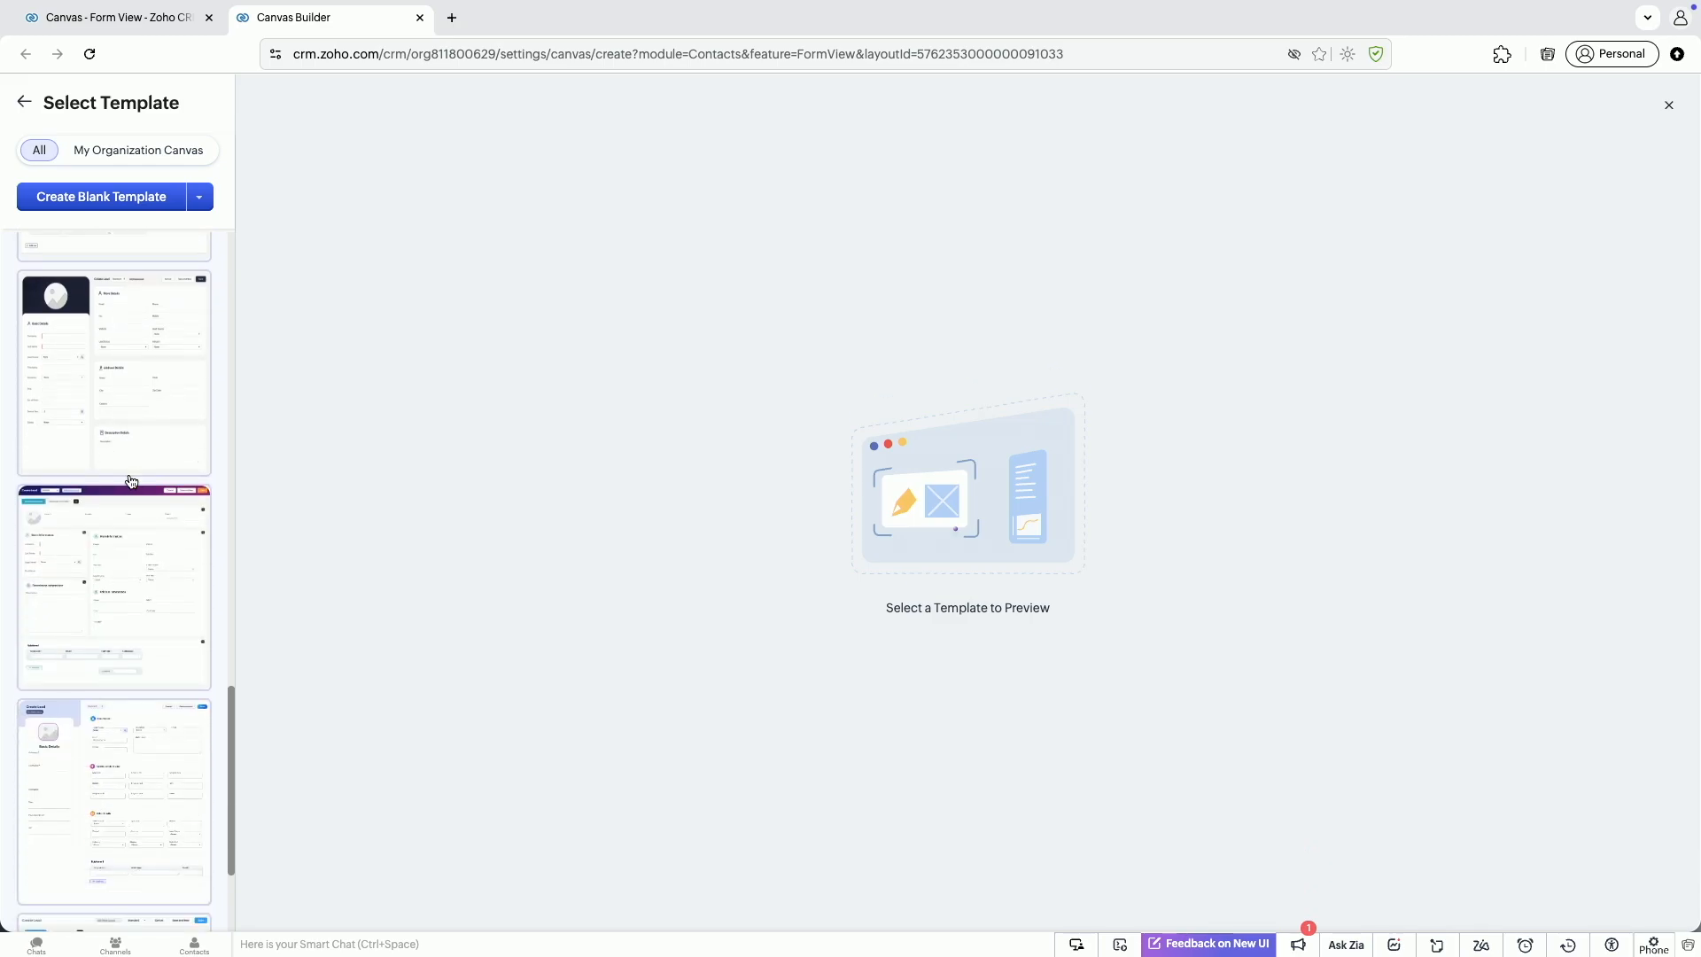
{"action": "left_click", "coordinate": [102, 681]}
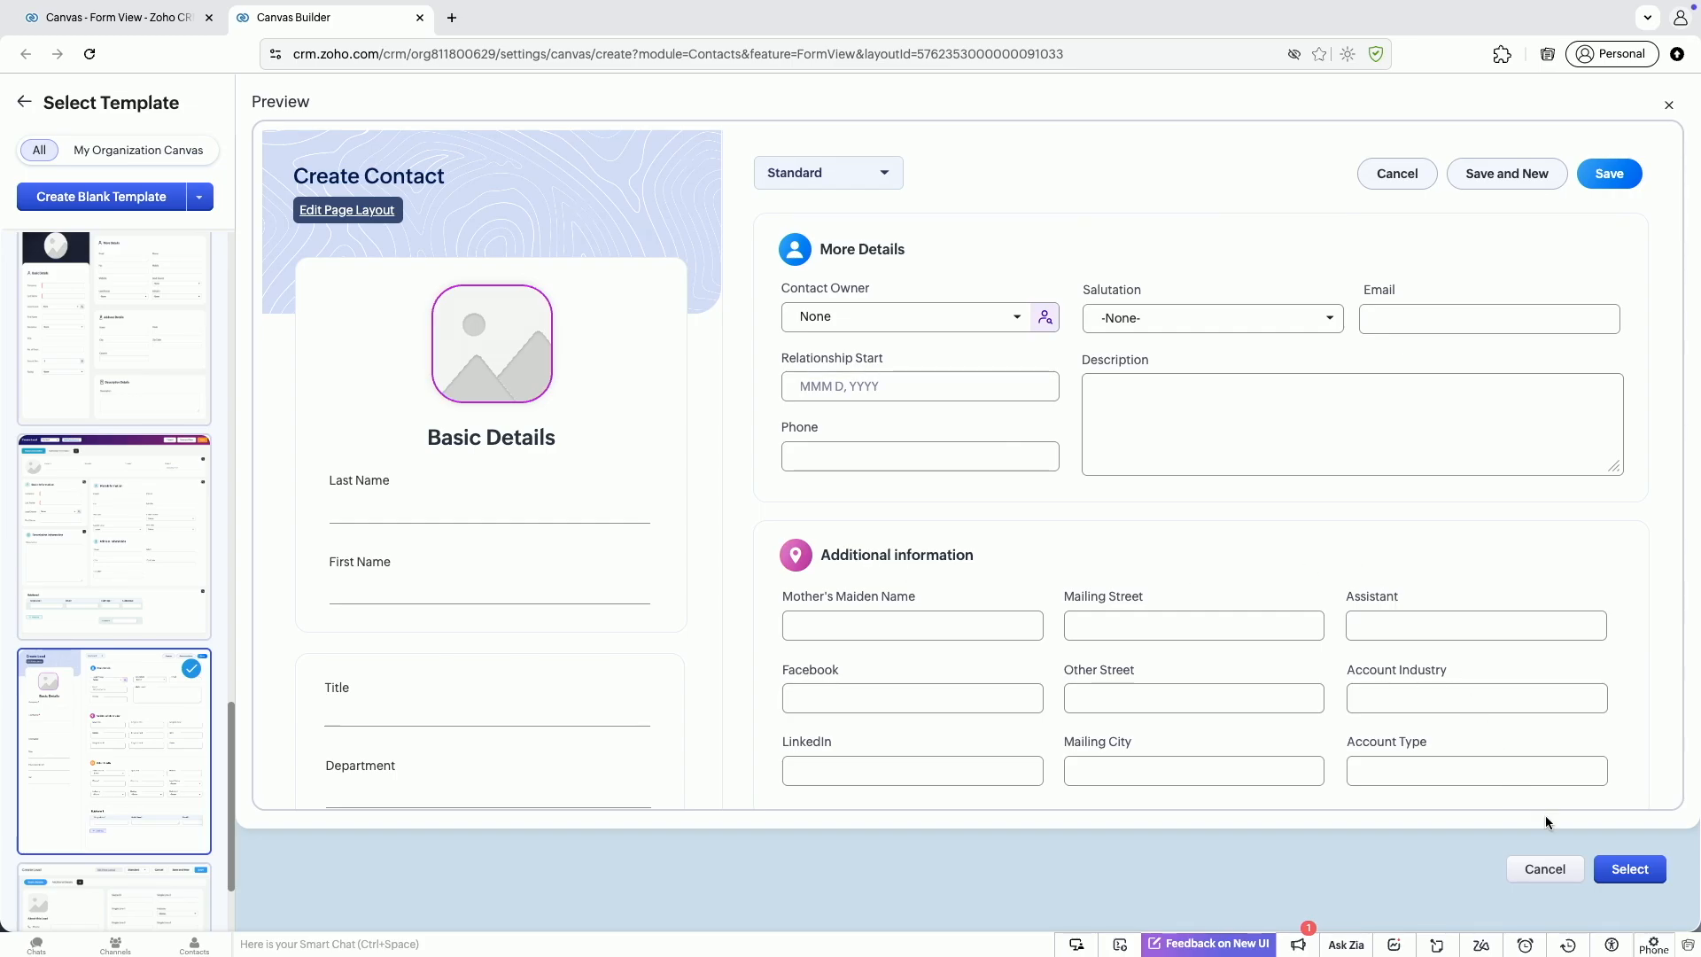
{"action": "left_click", "coordinate": [1543, 867]}
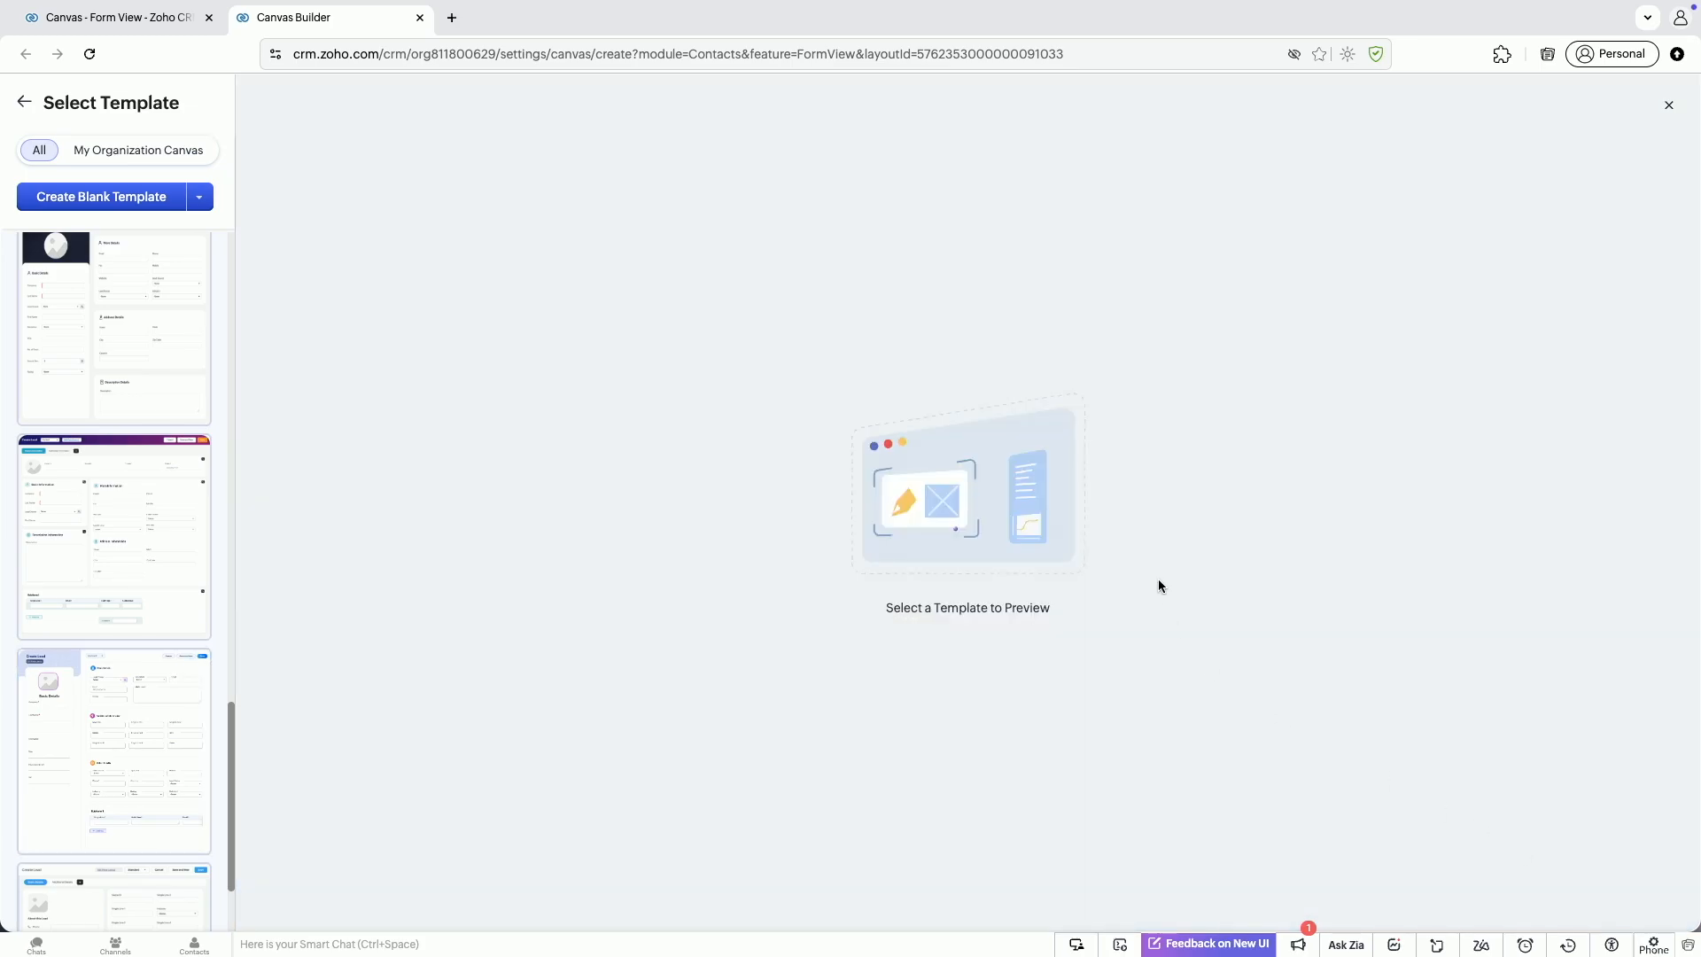
{"action": "left_click", "coordinate": [1670, 106]}
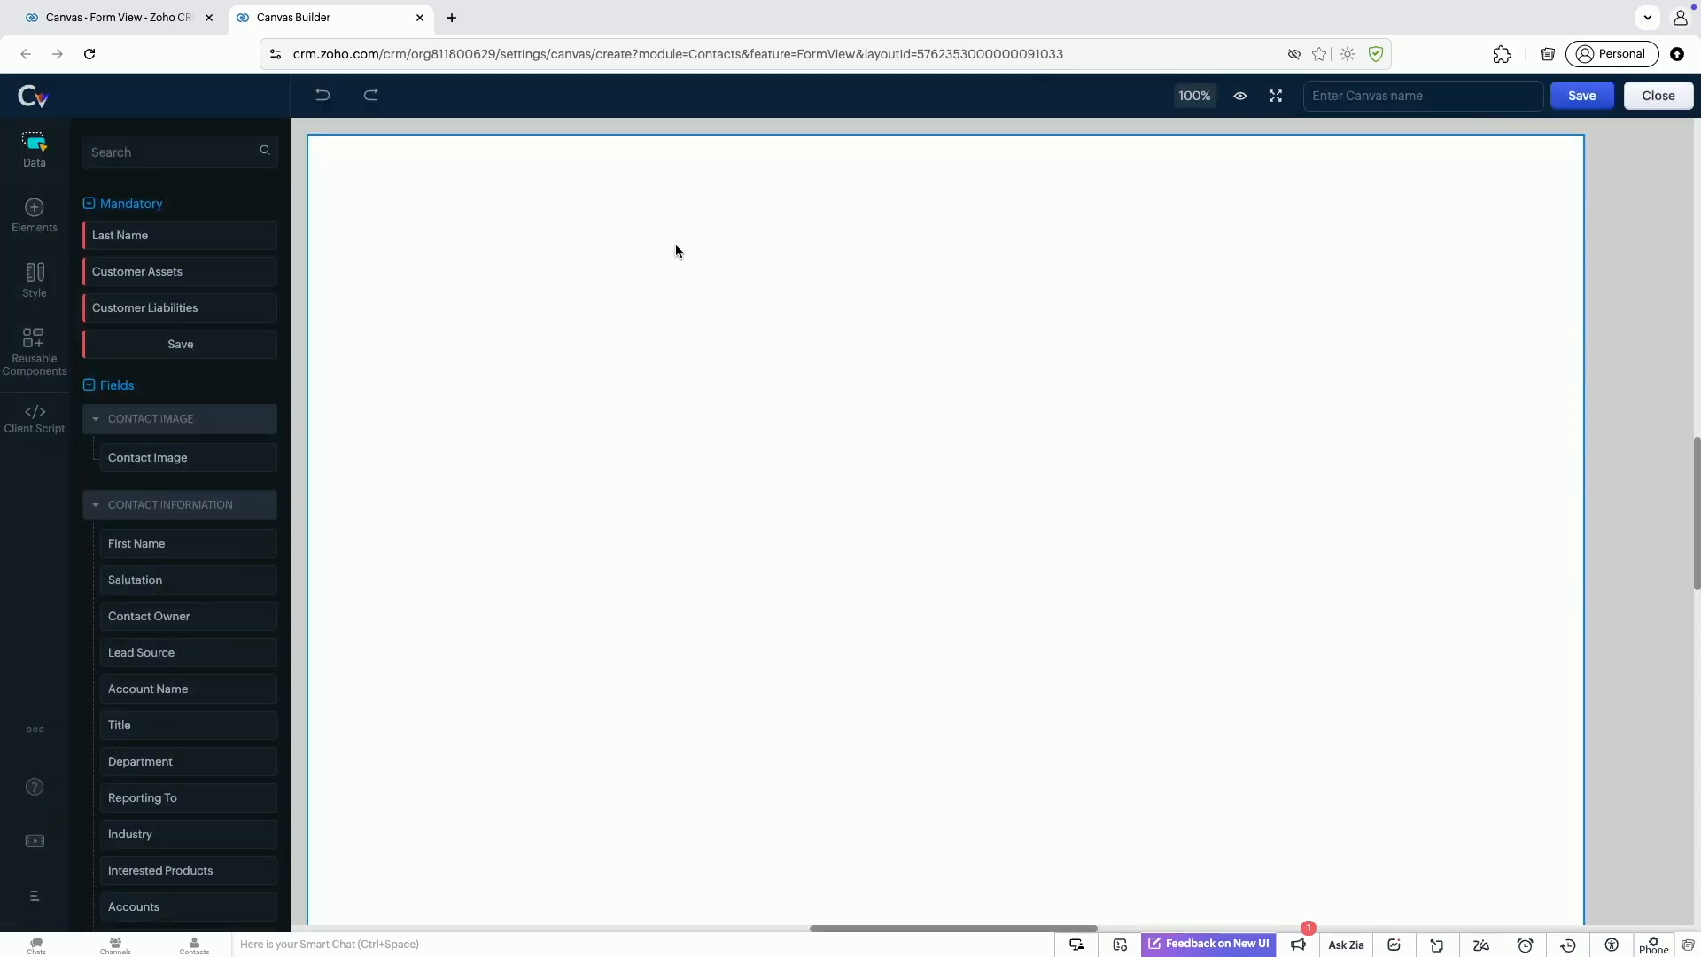
{"action": "left_click", "coordinate": [1660, 96]}
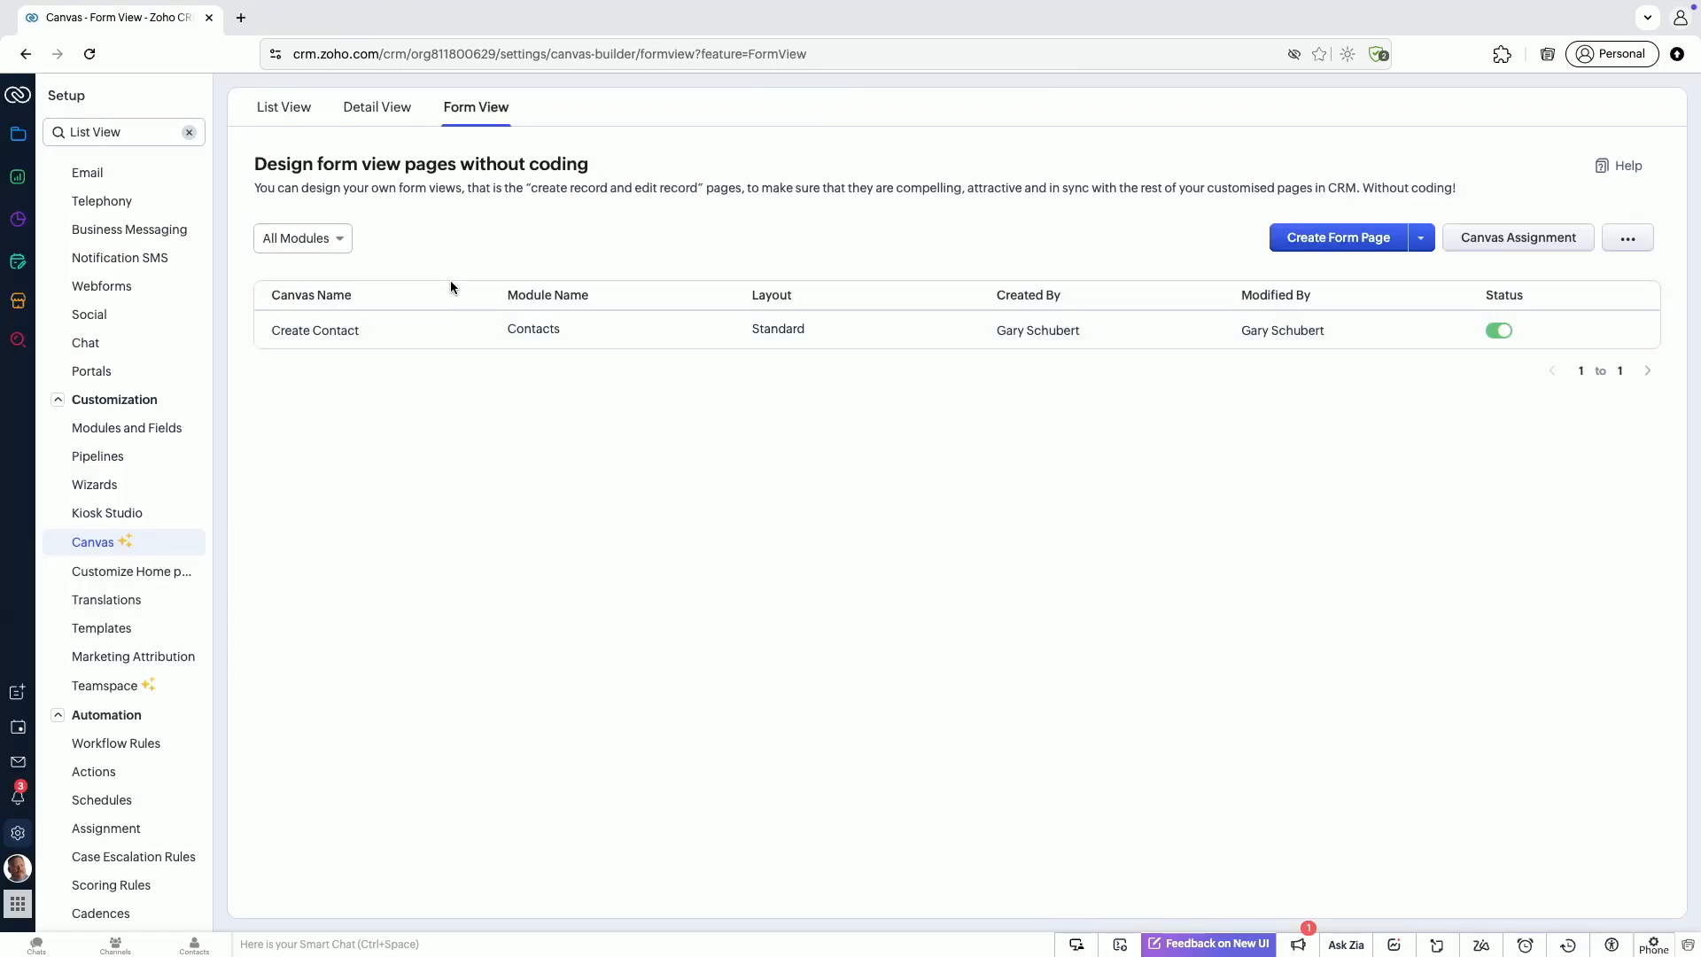
Go to the Contacts module, apply the Platinum Members saved filter and open the first contact's record
{"action": "left_click", "coordinate": [390, 117]}
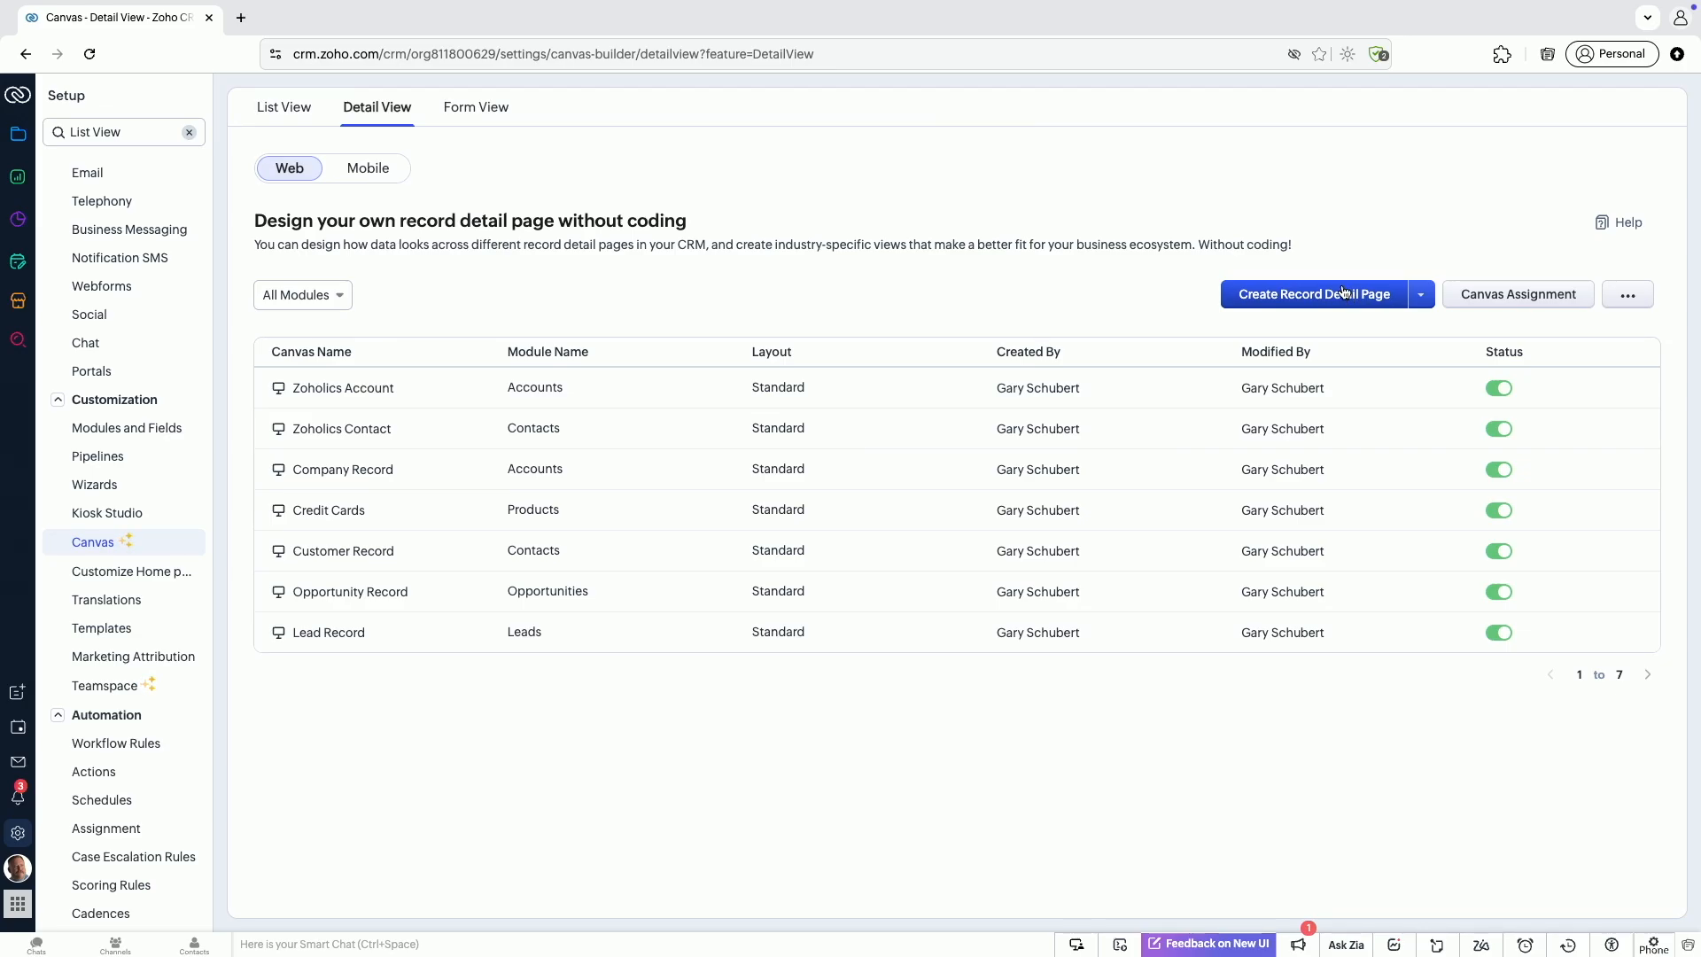
{"action": "left_click", "coordinate": [19, 135]}
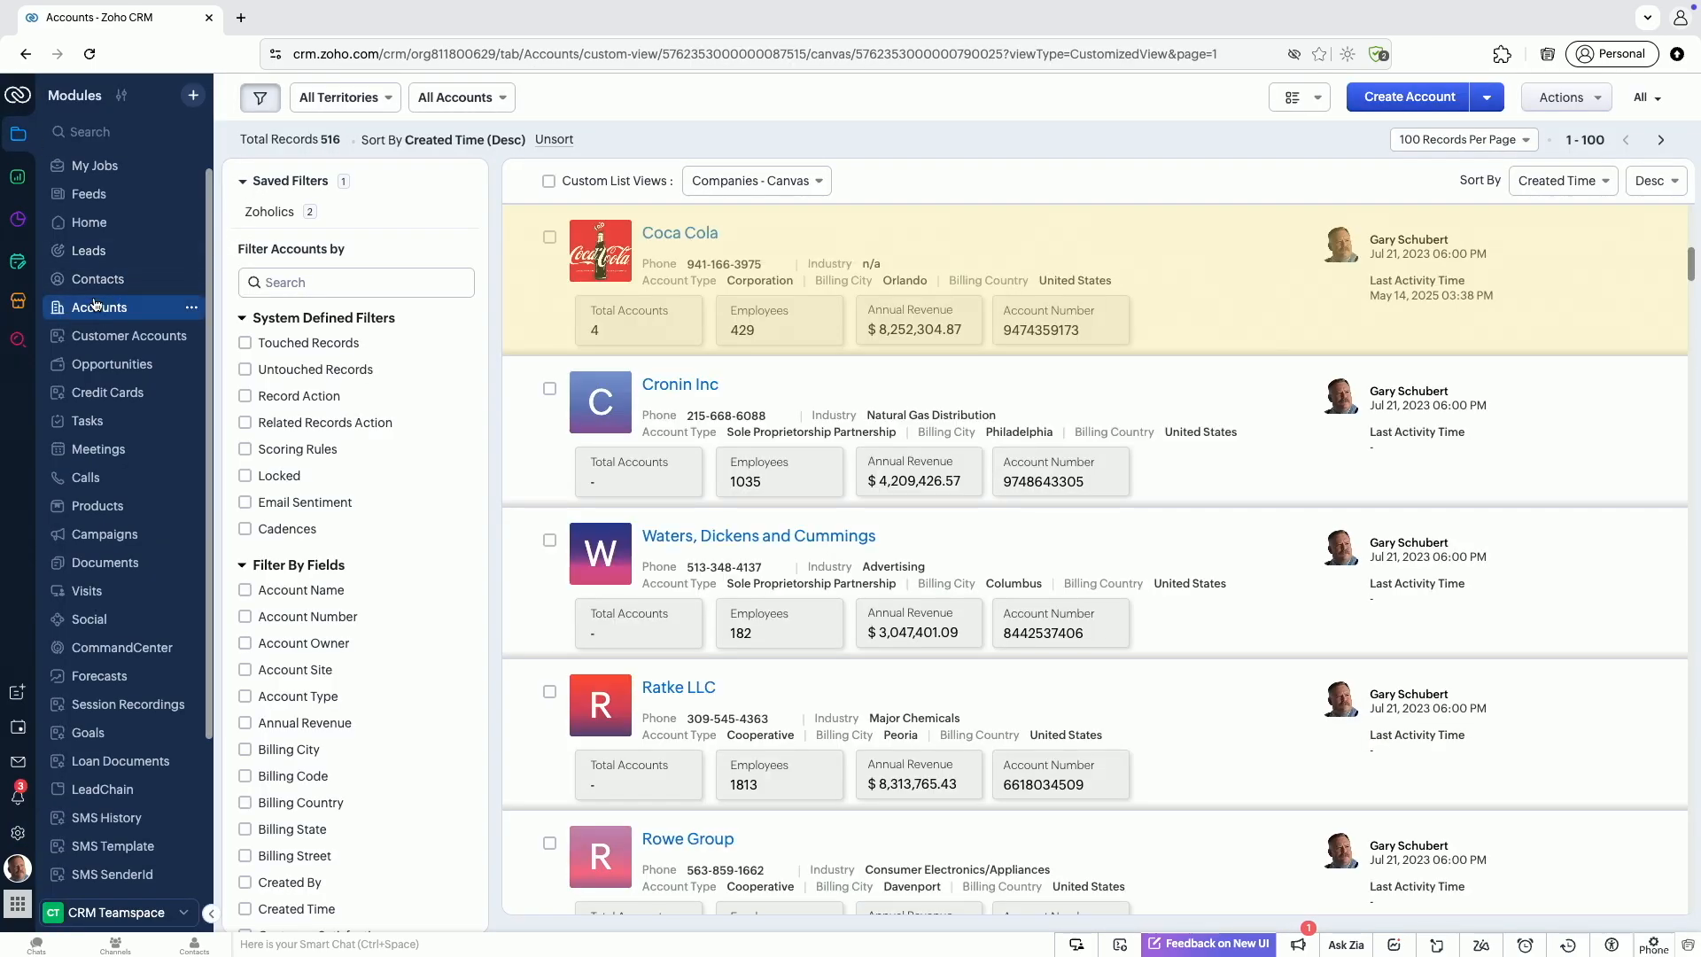
{"action": "left_click", "coordinate": [96, 283]}
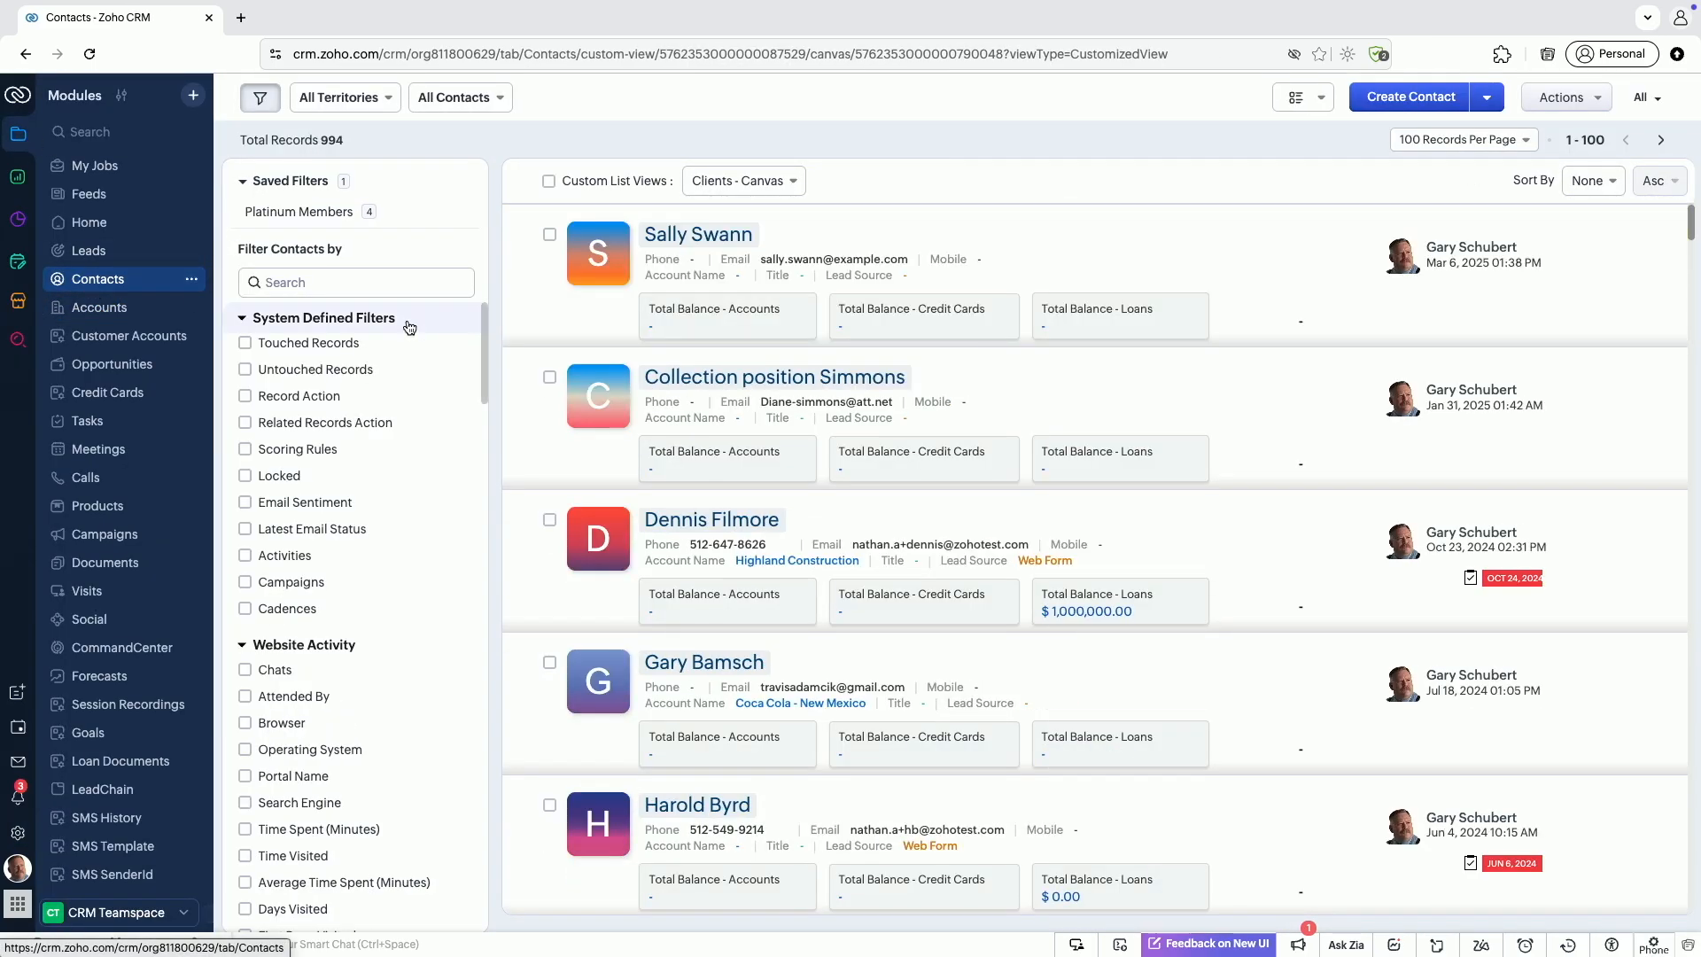
{"action": "left_click", "coordinate": [350, 213]}
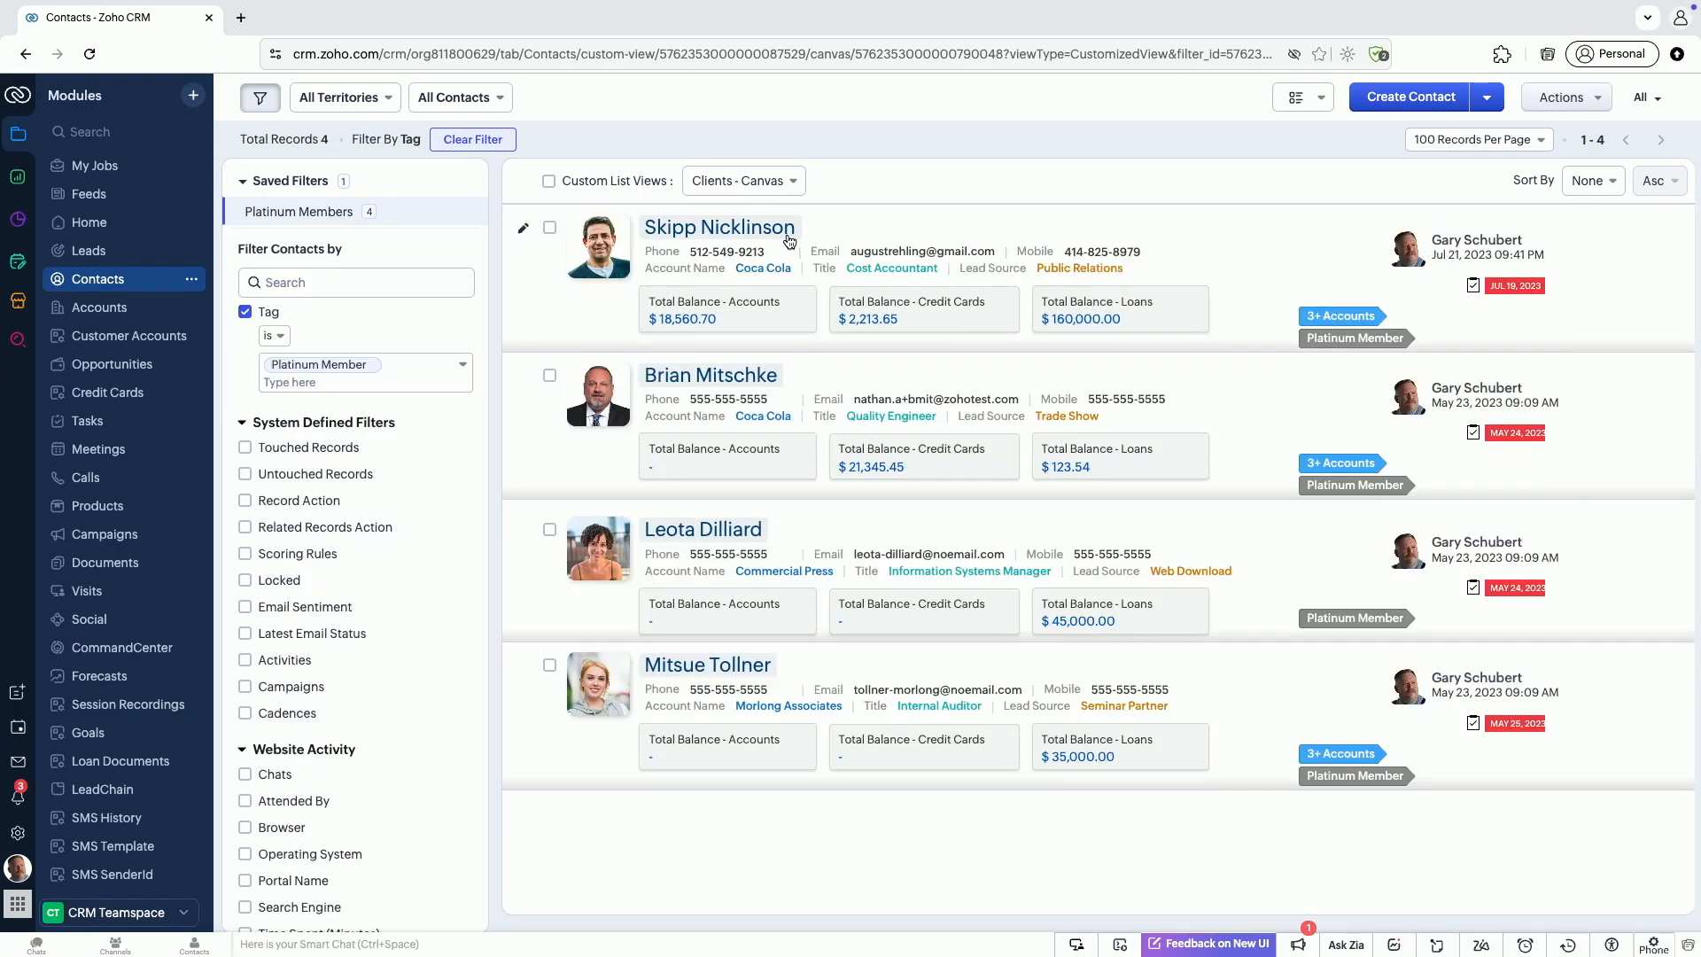
{"action": "left_click", "coordinate": [767, 229]}
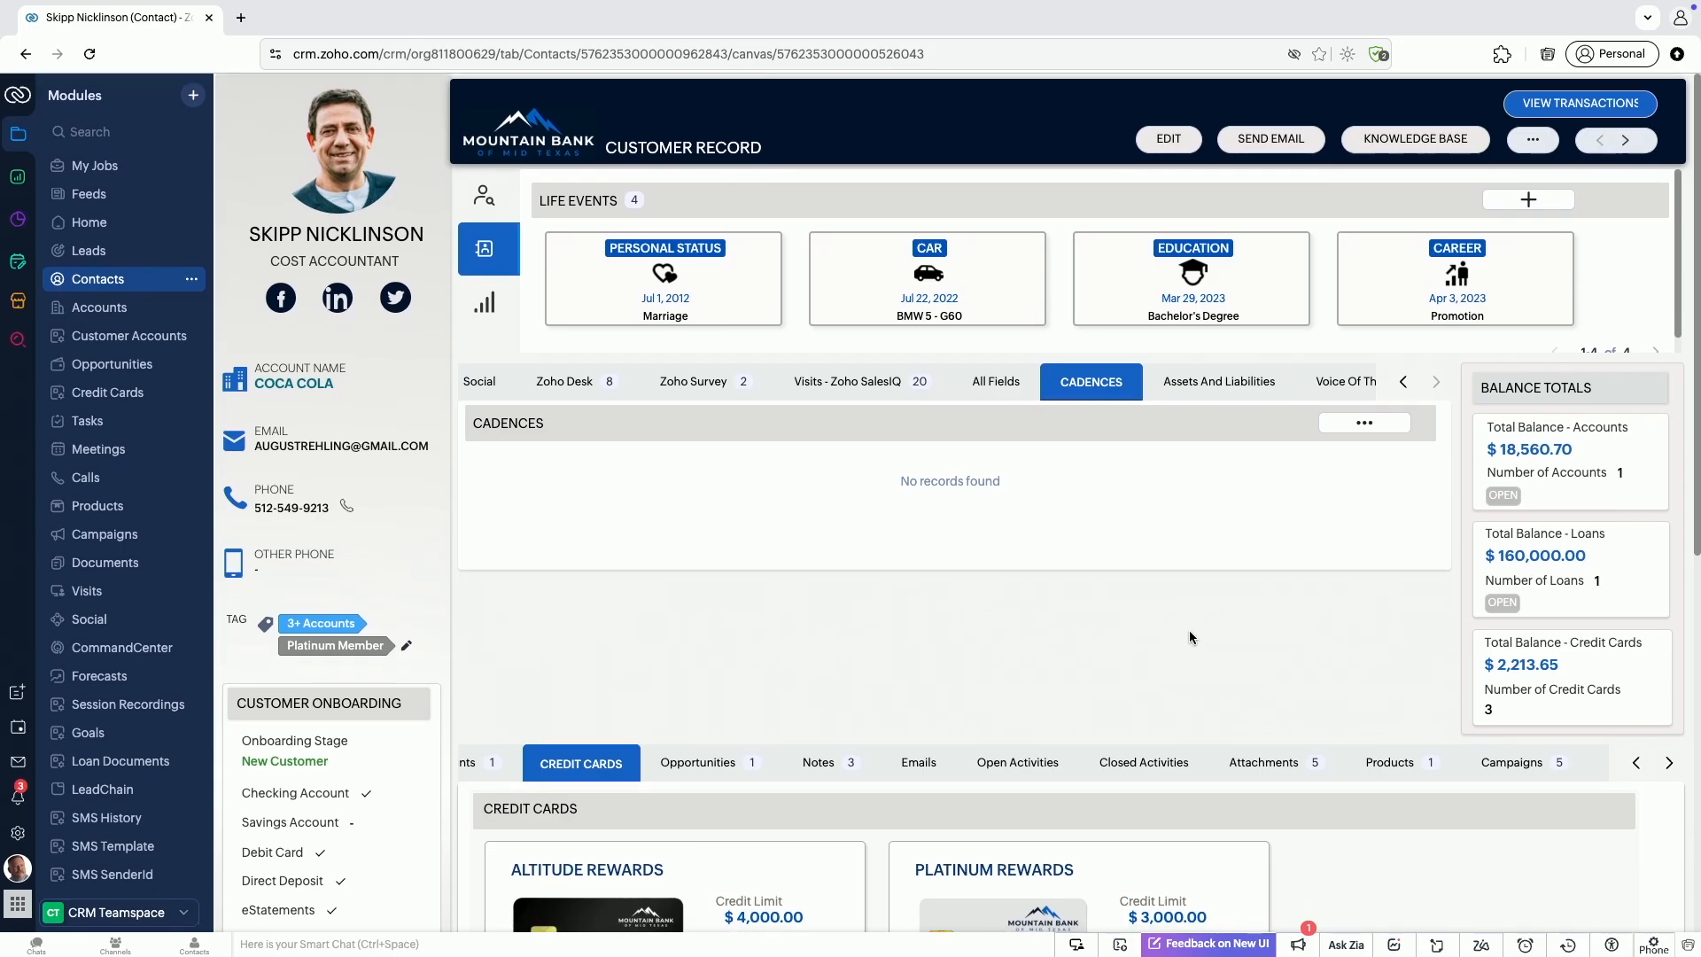
Start a custom record page from the contact's record and preview the template with the purple-blue header and shield logo
{"action": "scroll", "coordinate": [1189, 630], "scroll_direction": "down", "scroll_amount": 8}
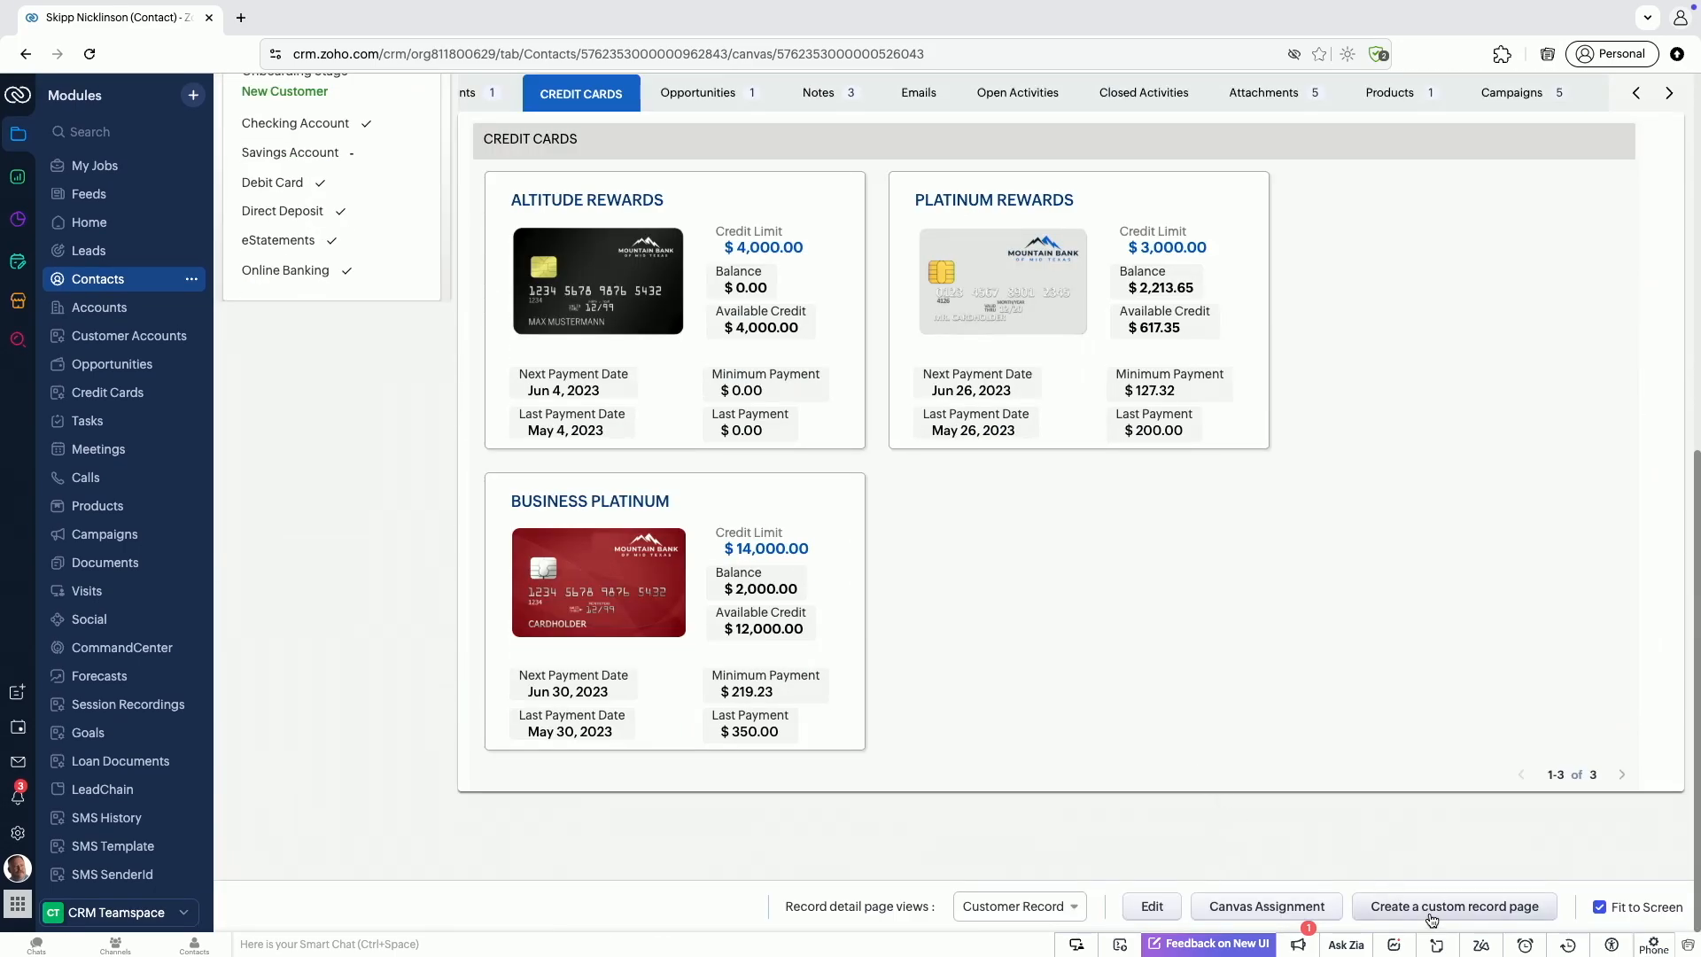
{"action": "left_click", "coordinate": [1484, 915]}
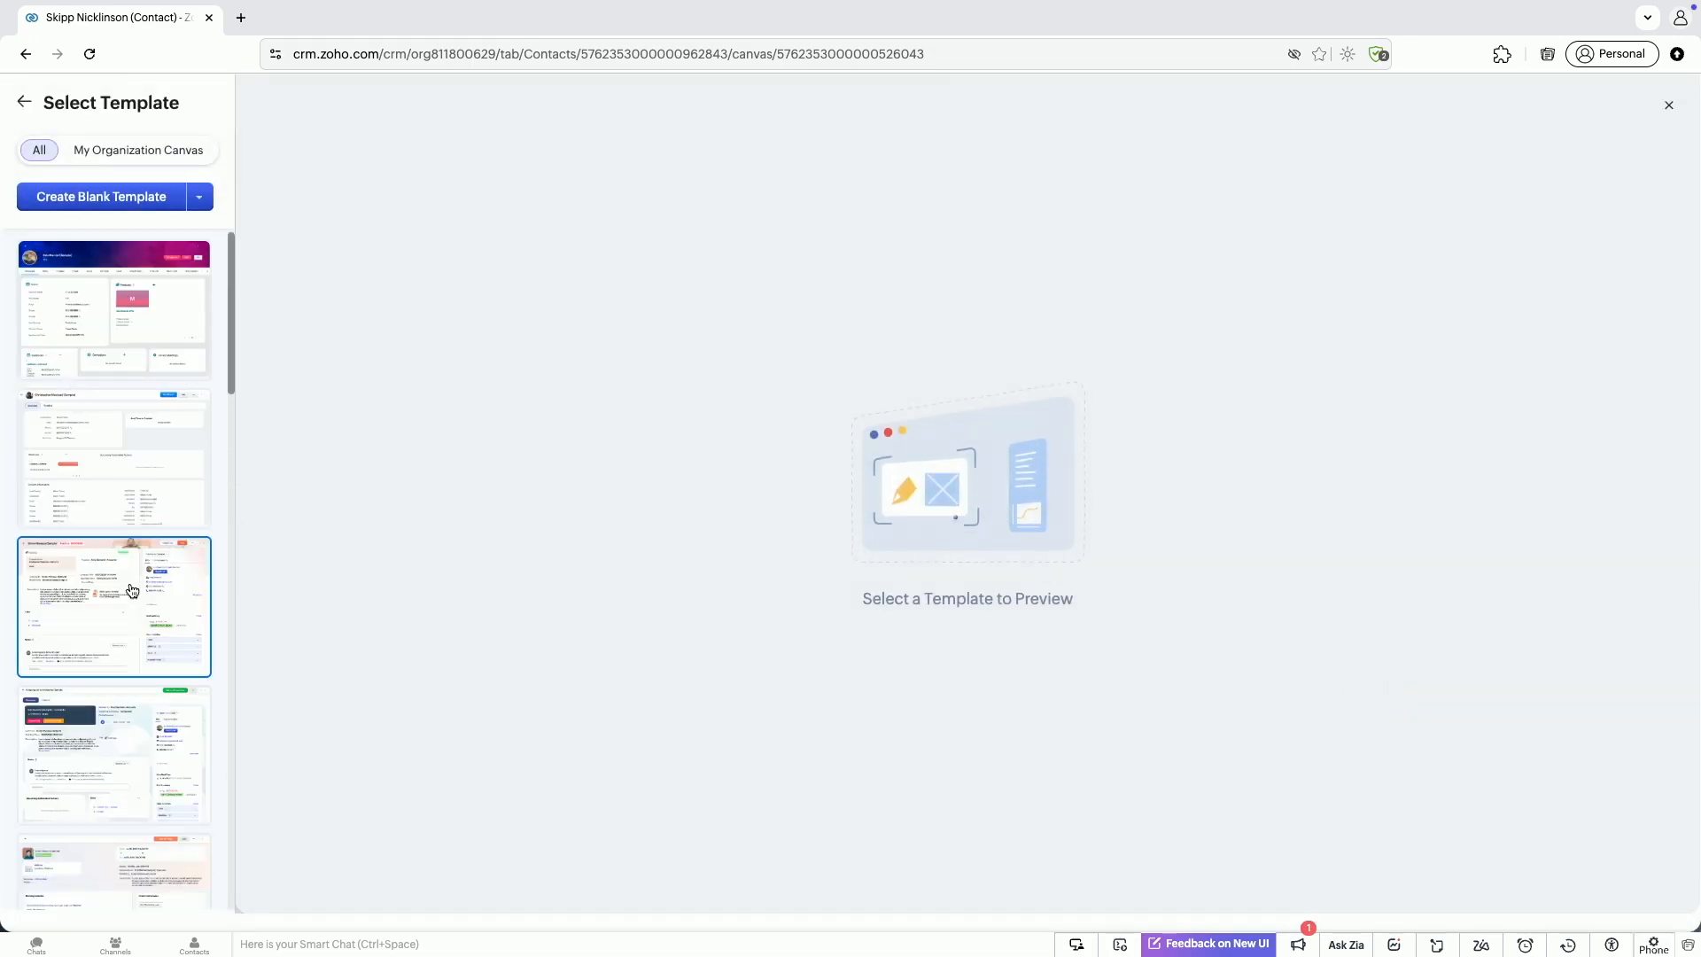
{"action": "scroll", "coordinate": [130, 583], "scroll_direction": "down", "scroll_amount": 5}
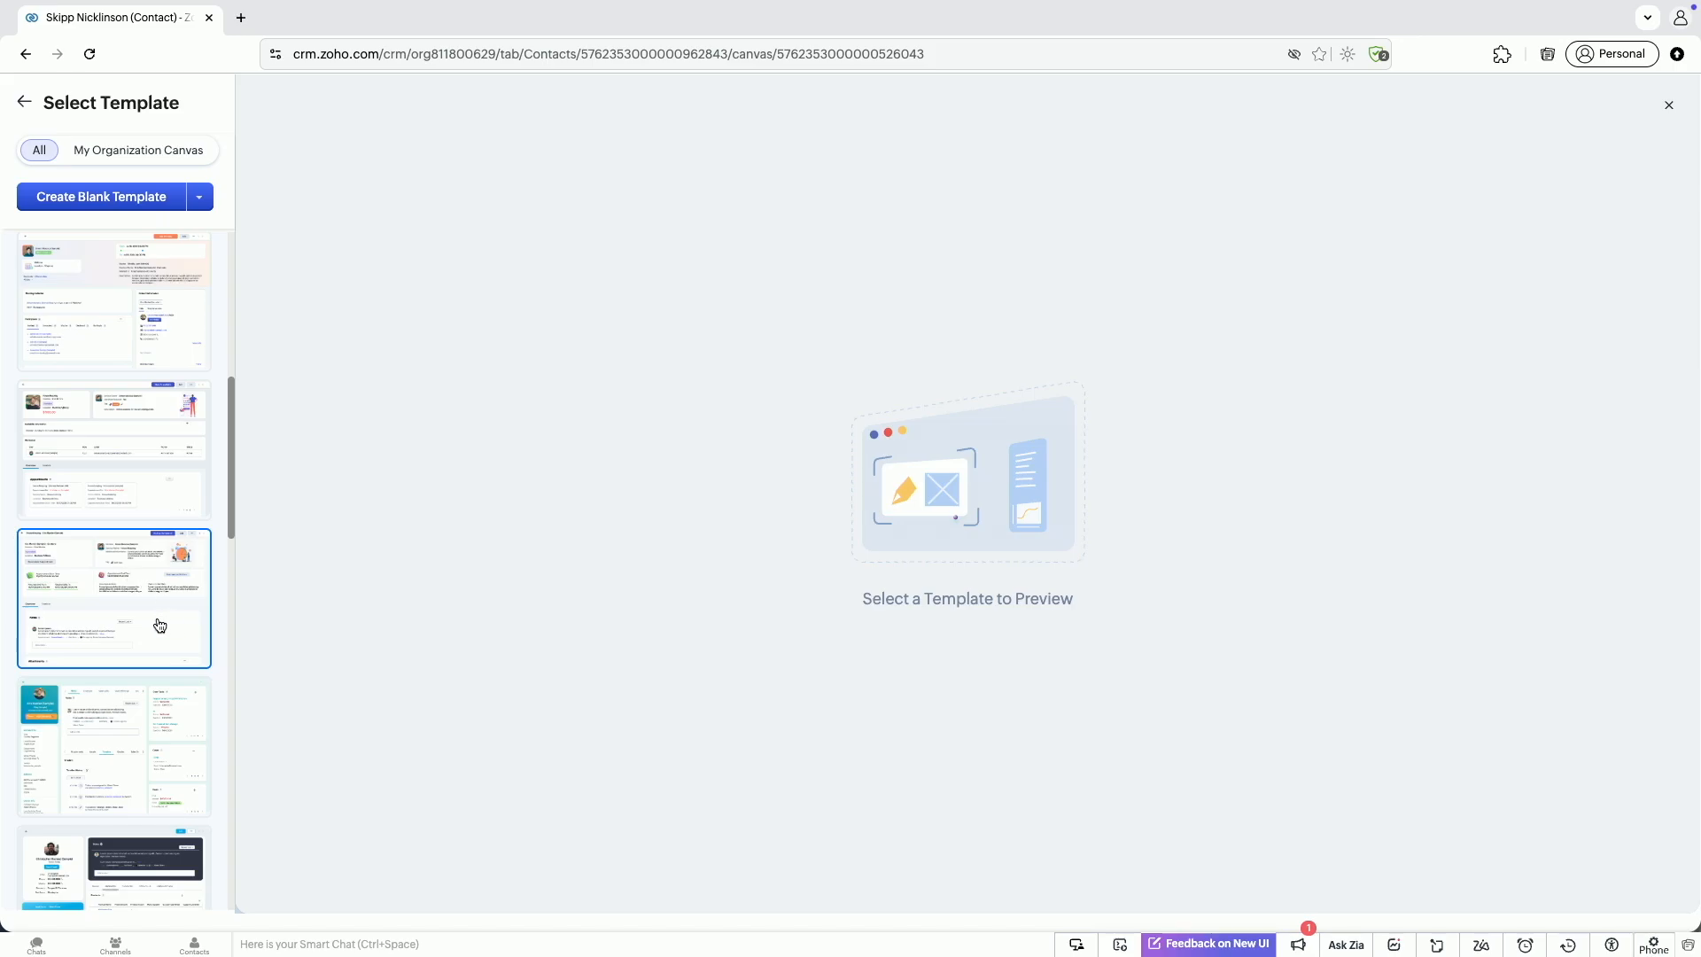
{"action": "scroll", "coordinate": [161, 625], "scroll_direction": "down", "scroll_amount": 8}
{"action": "scroll", "coordinate": [161, 625], "scroll_direction": "down", "scroll_amount": 1}
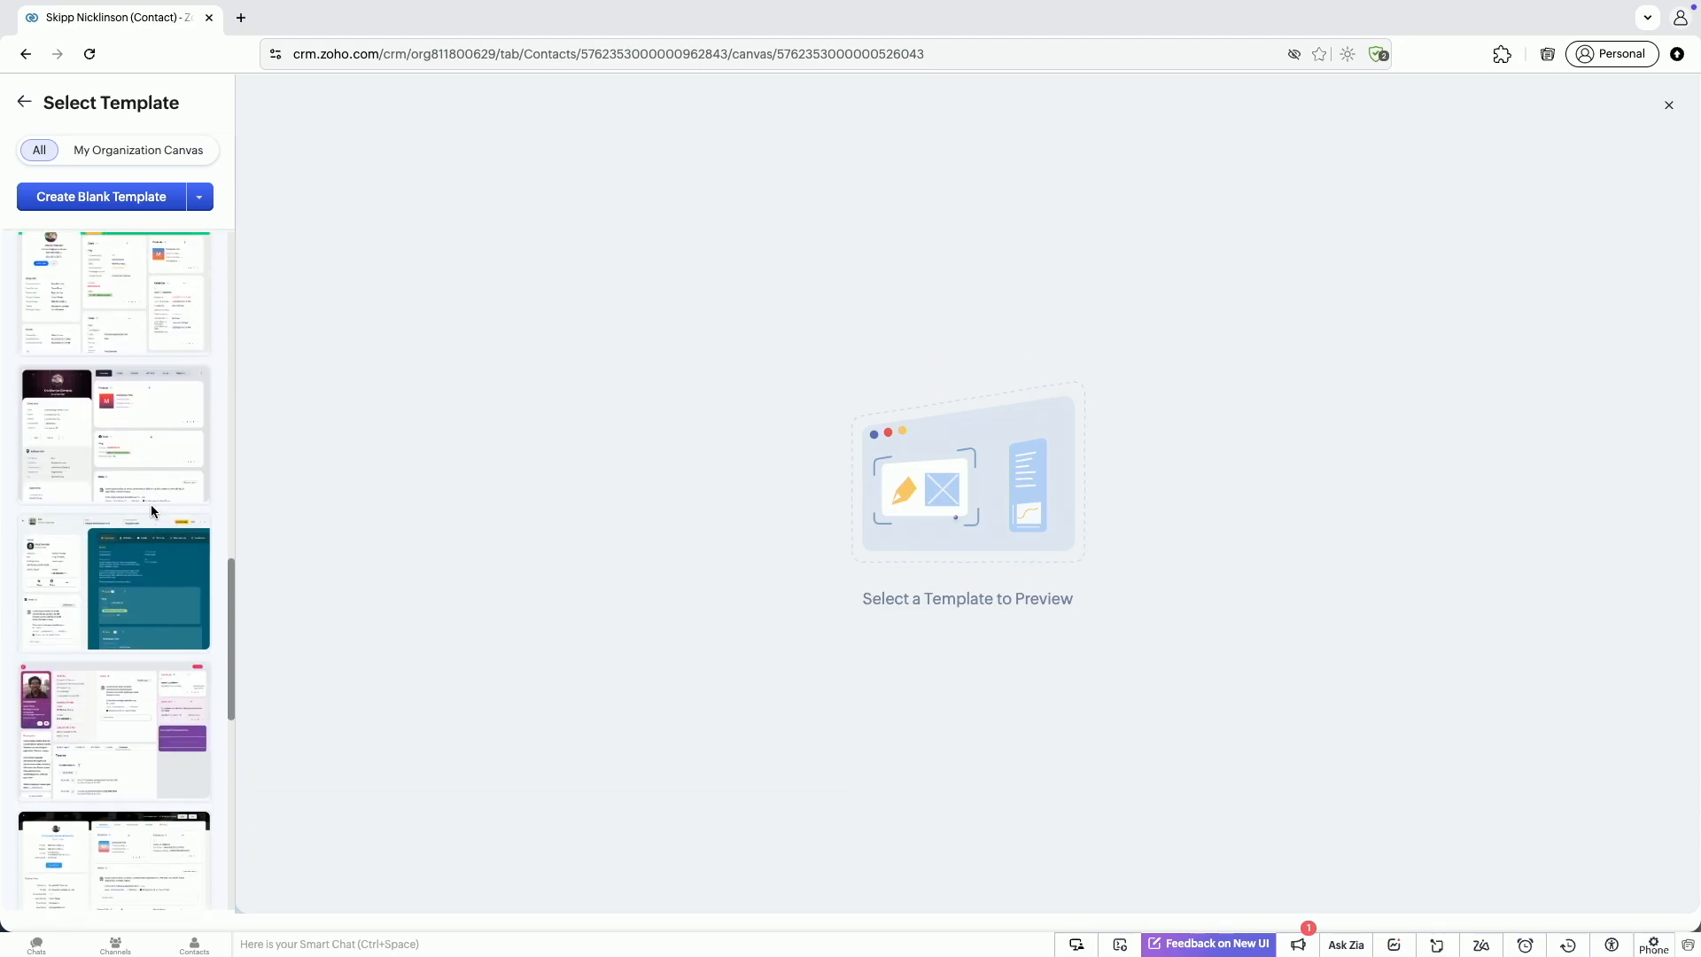
{"action": "scroll", "coordinate": [151, 594], "scroll_direction": "down", "scroll_amount": 5}
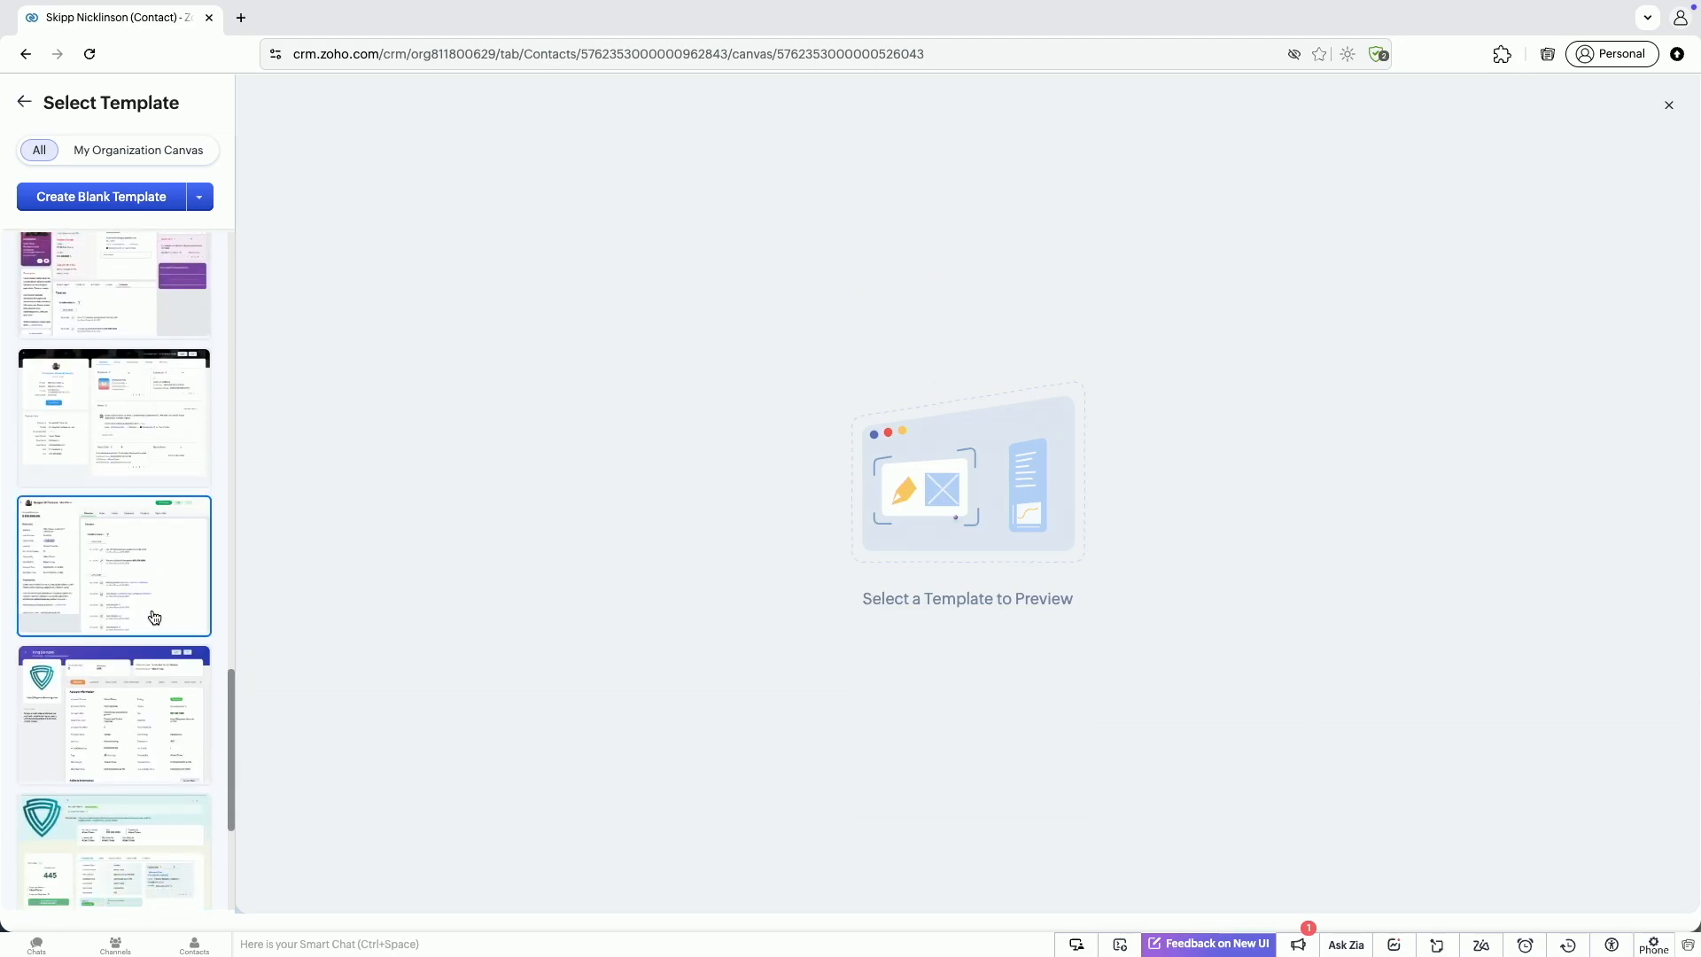
{"action": "left_click", "coordinate": [151, 672]}
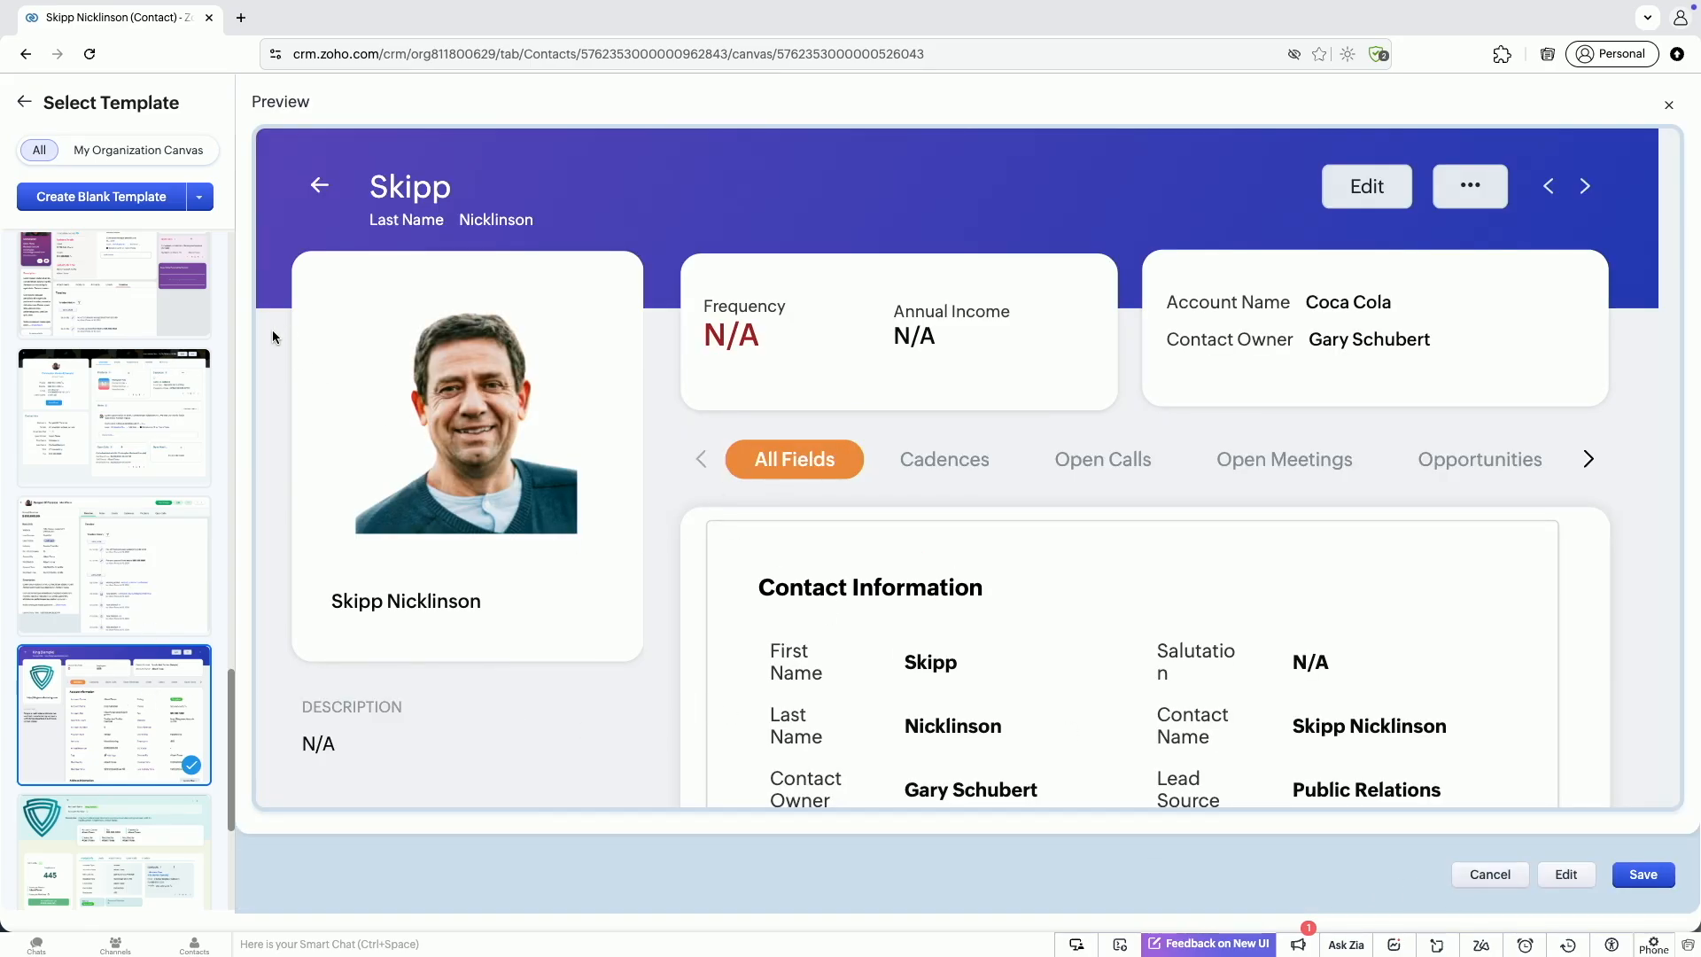
Create a blank record page template and examine the fields, related lists, actions and buttons available for the canvas
{"action": "left_click", "coordinate": [71, 190]}
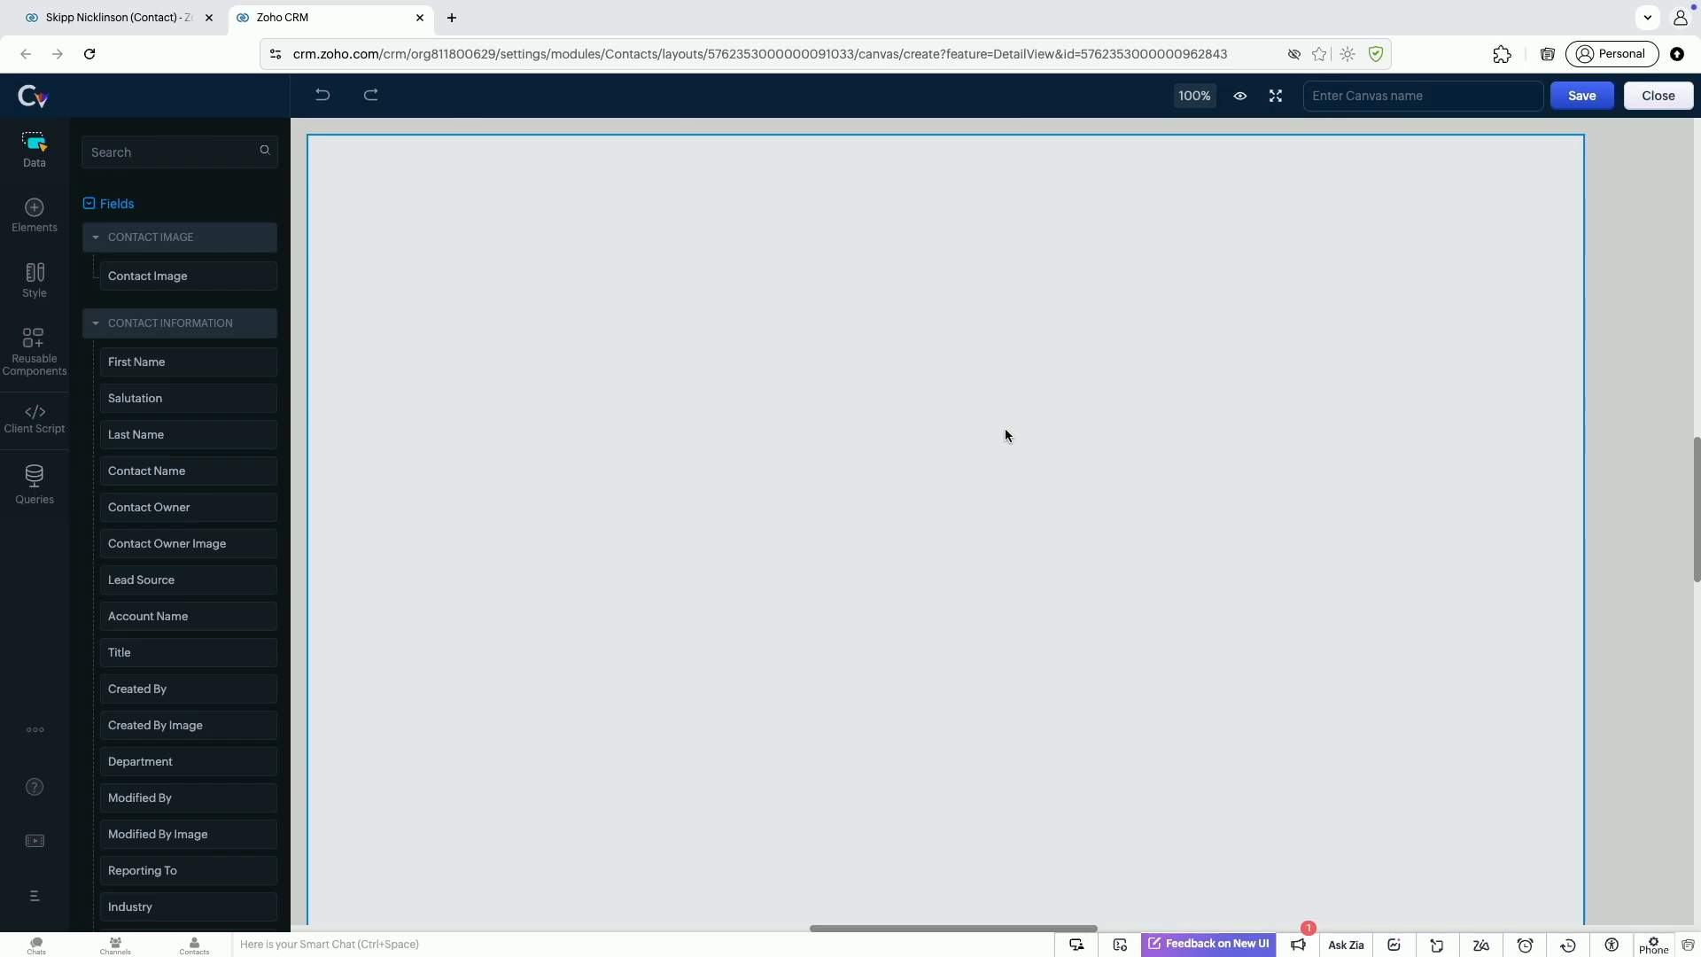
{"action": "left_click", "coordinate": [35, 148]}
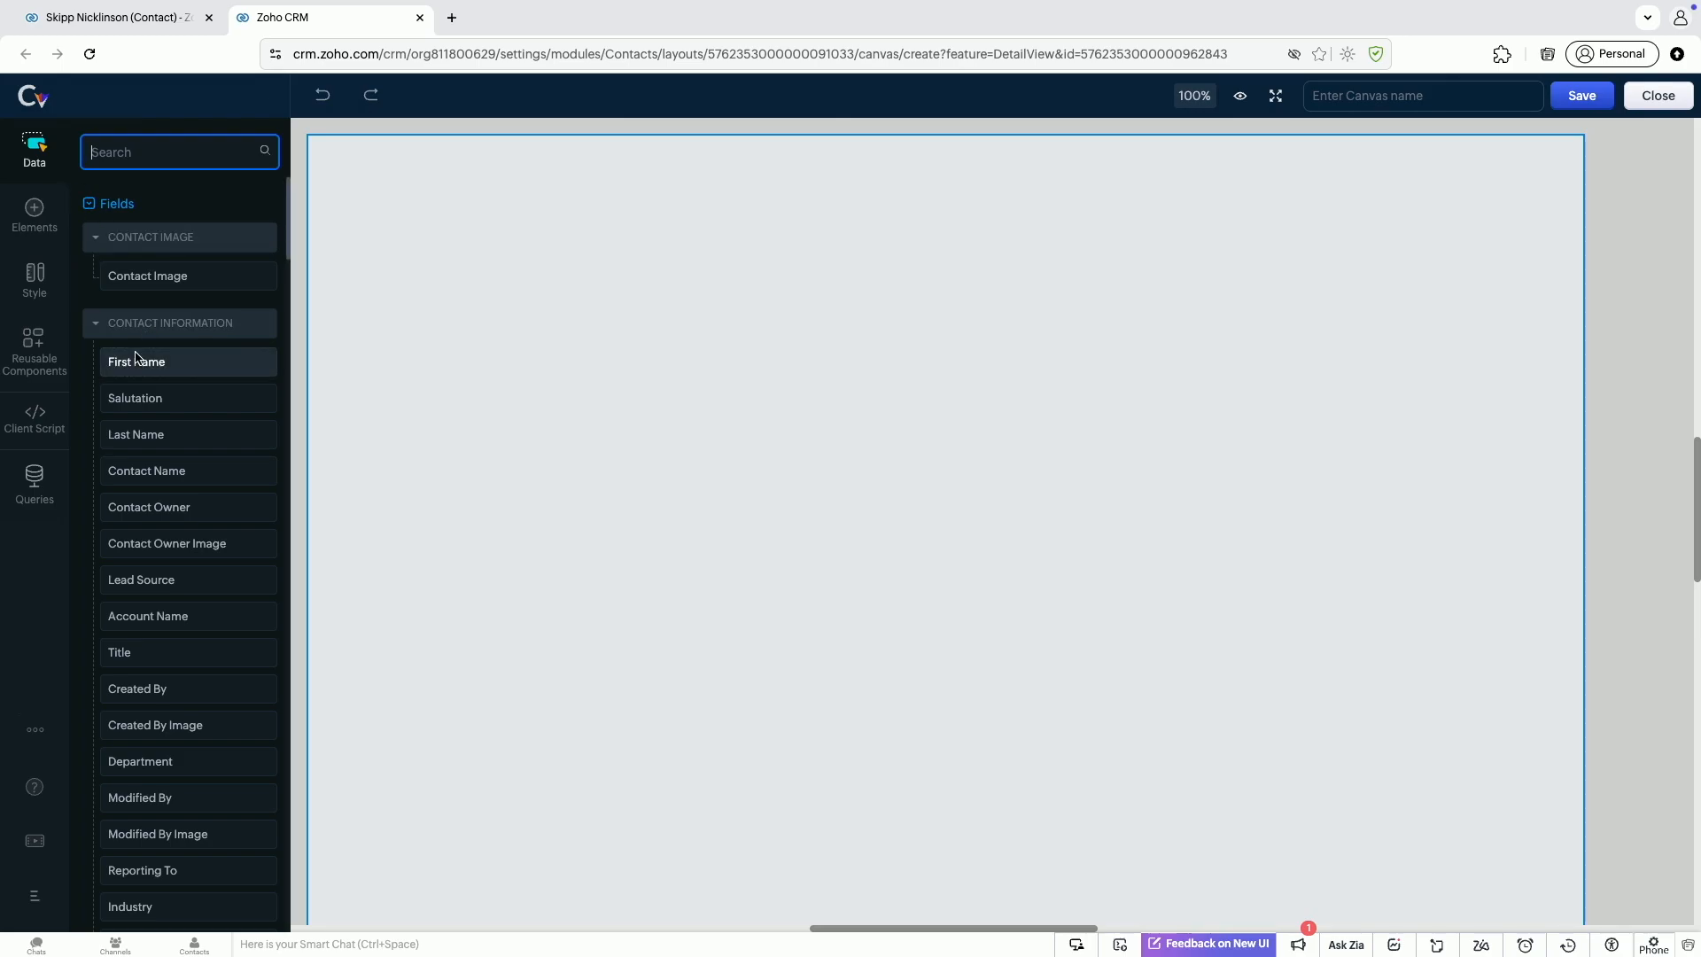
{"action": "mouse_move", "coordinate": [135, 358]}
{"action": "left_mouse_down"}
{"action": "mouse_move", "coordinate": [416, 293]}
{"action": "mouse_move", "coordinate": [109, 356]}
{"action": "left_mouse_up"}
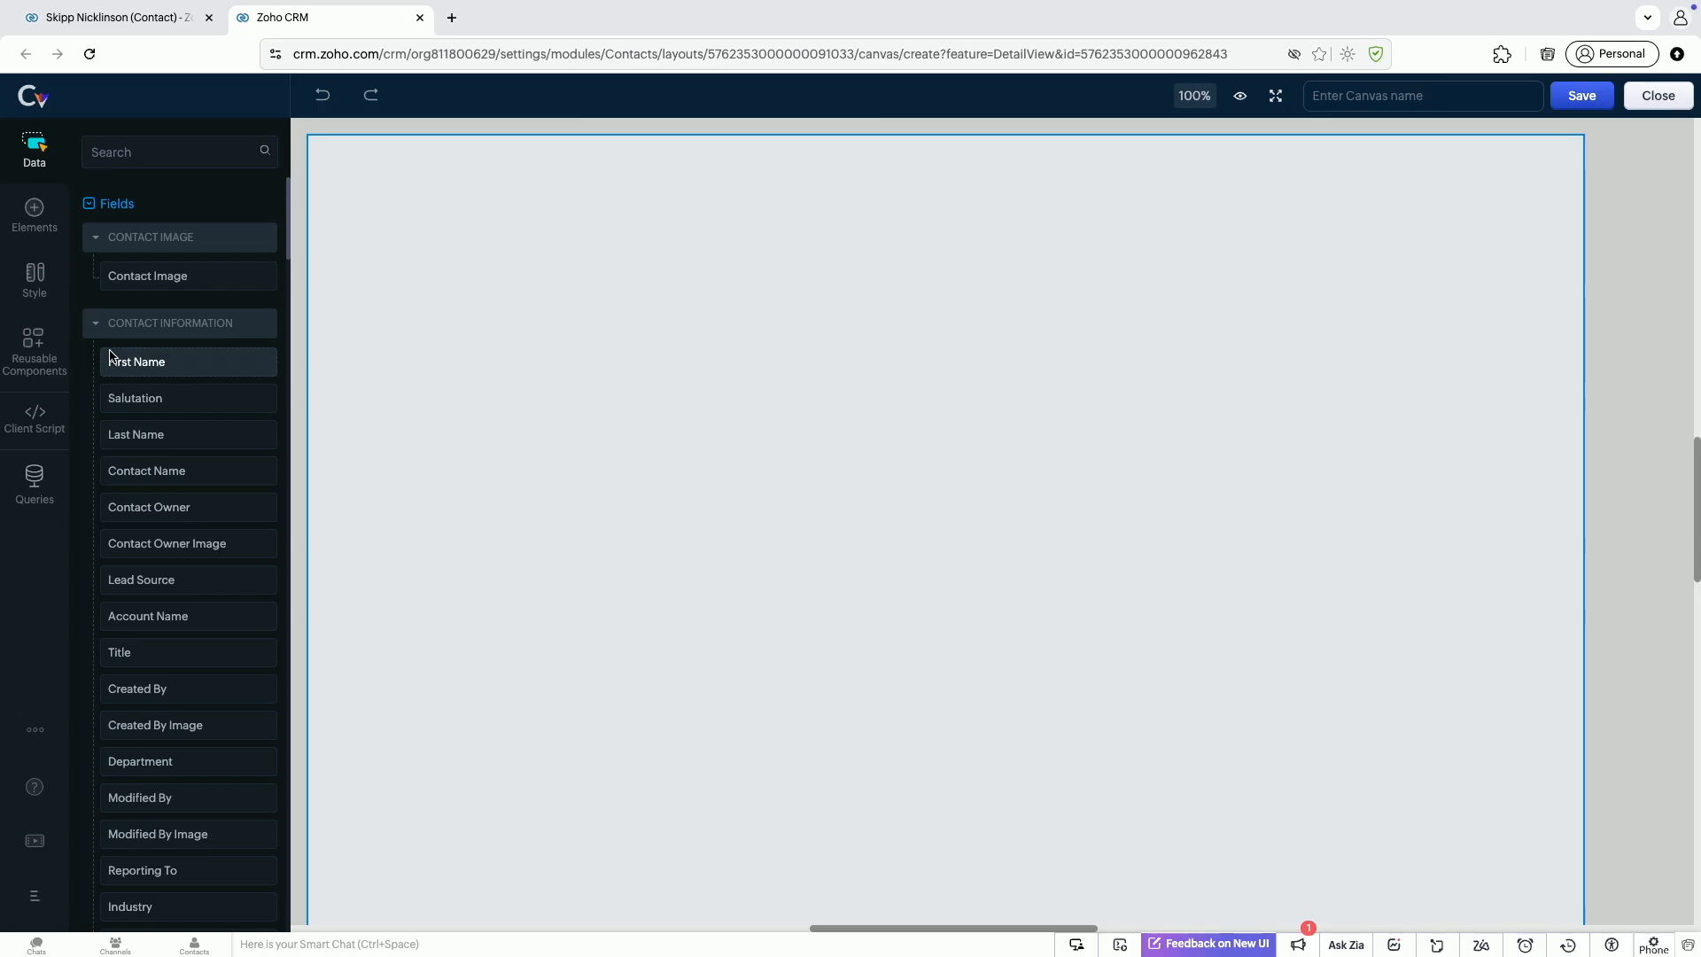
{"action": "left_click", "coordinate": [92, 204]}
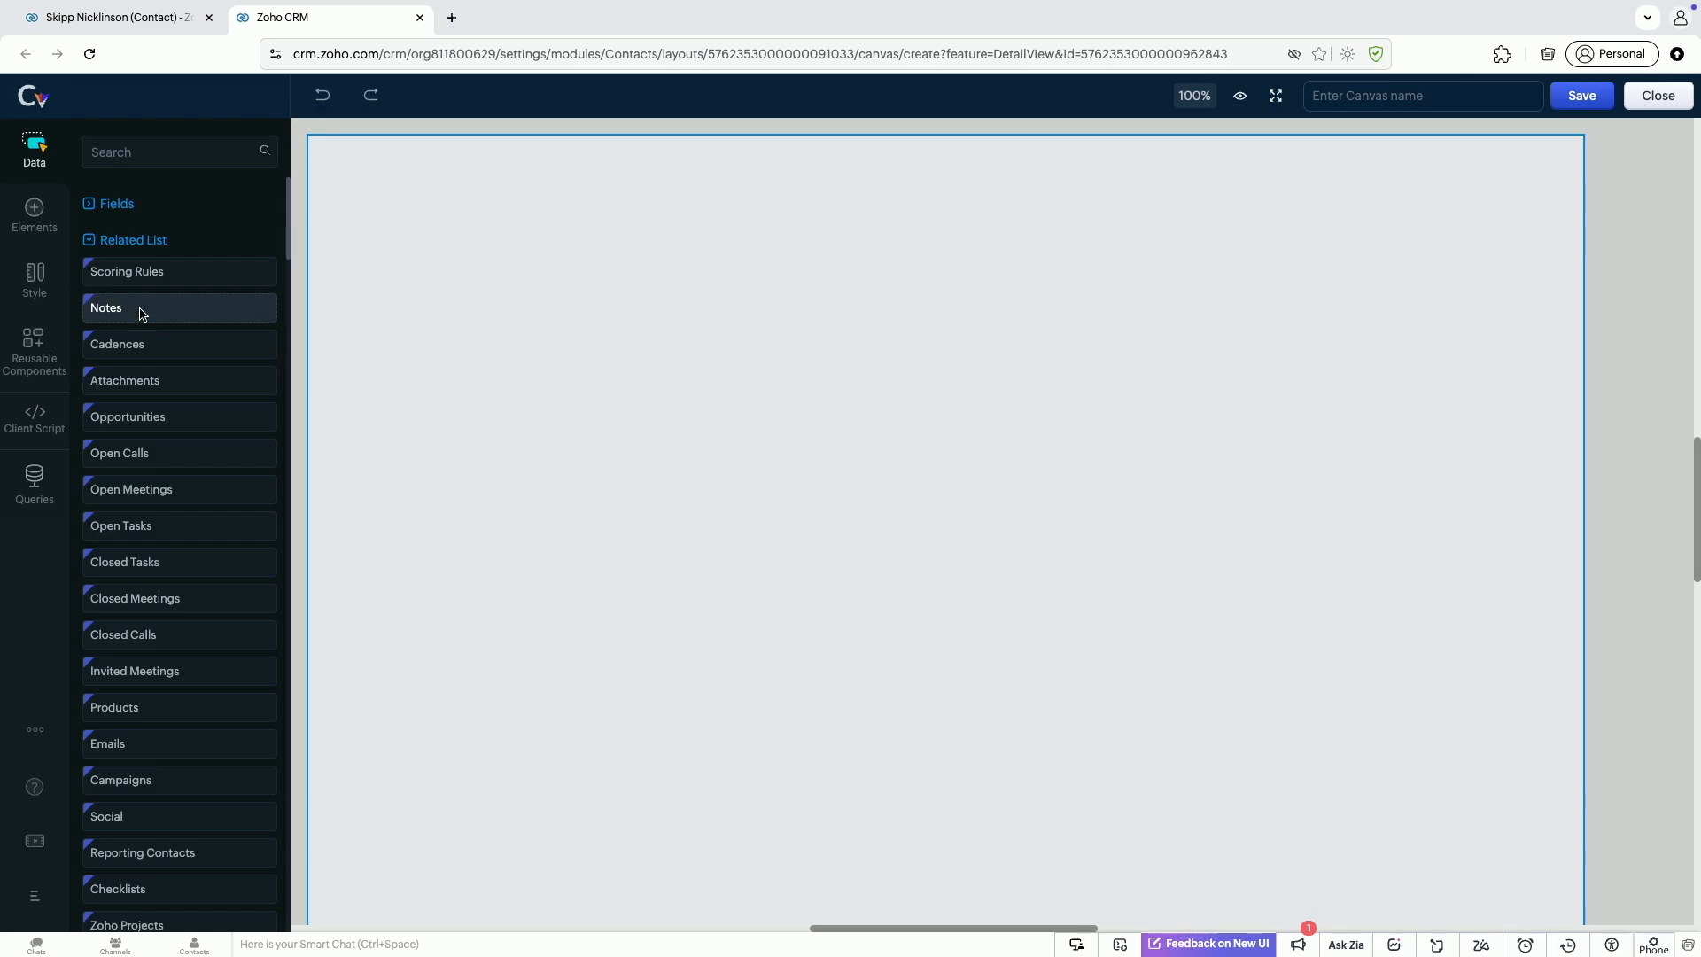
{"action": "left_click", "coordinate": [88, 247]}
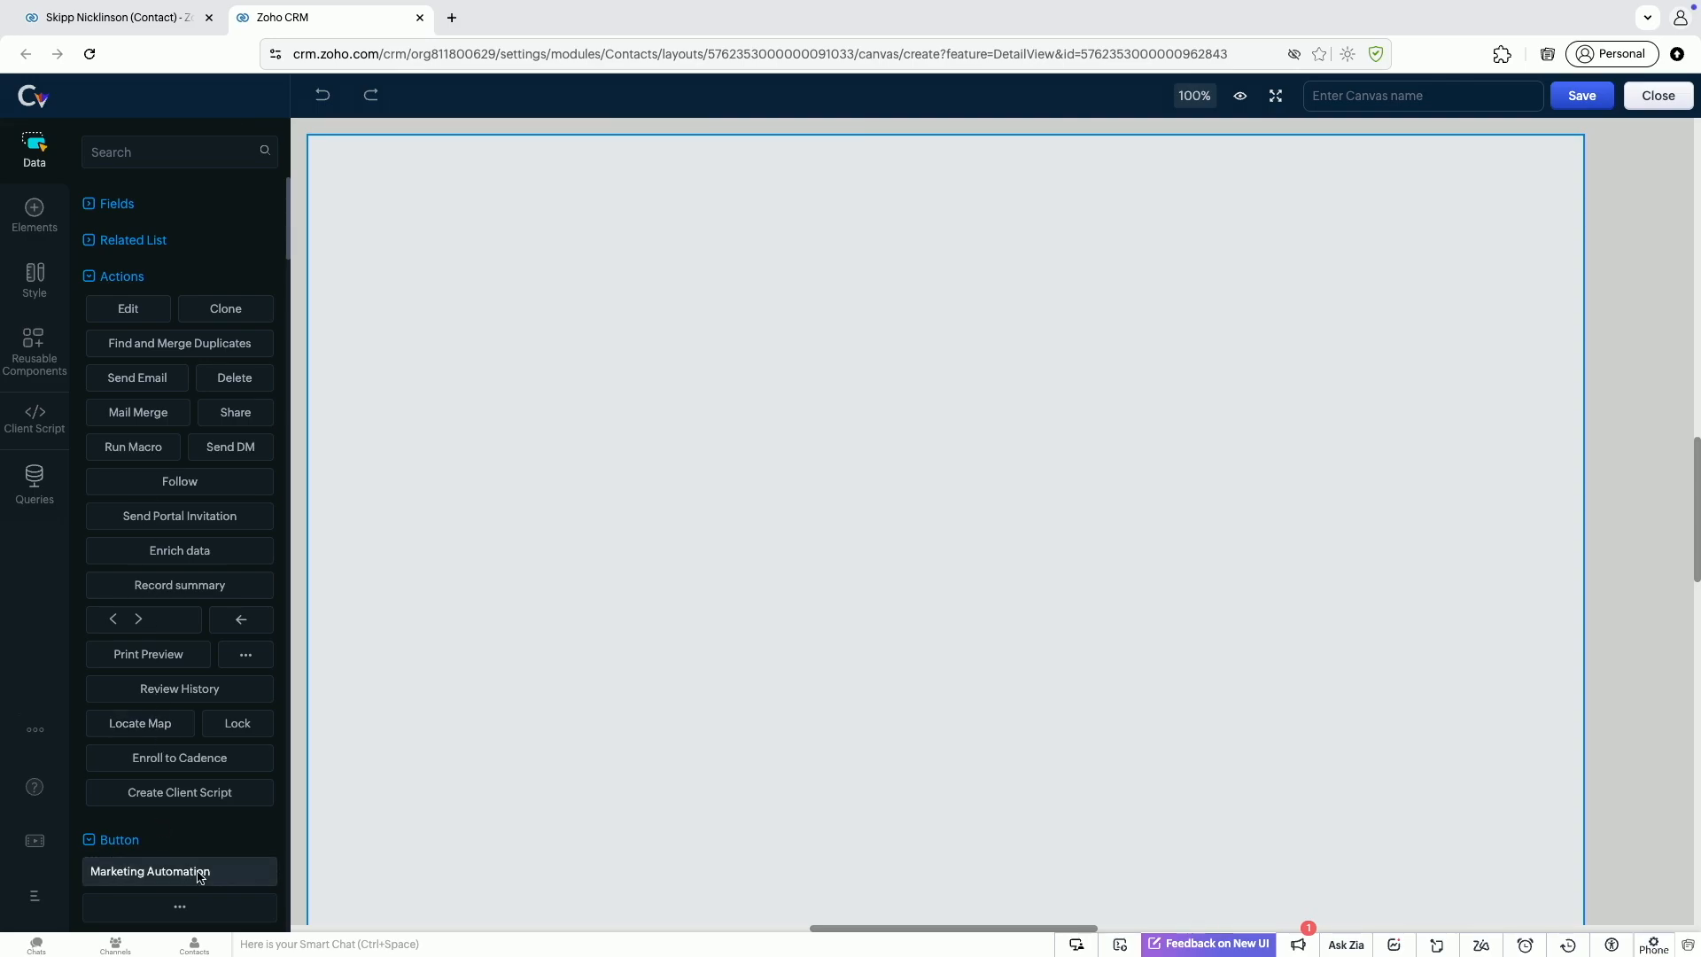
{"action": "scroll", "coordinate": [200, 877], "scroll_direction": "down", "scroll_amount": 1}
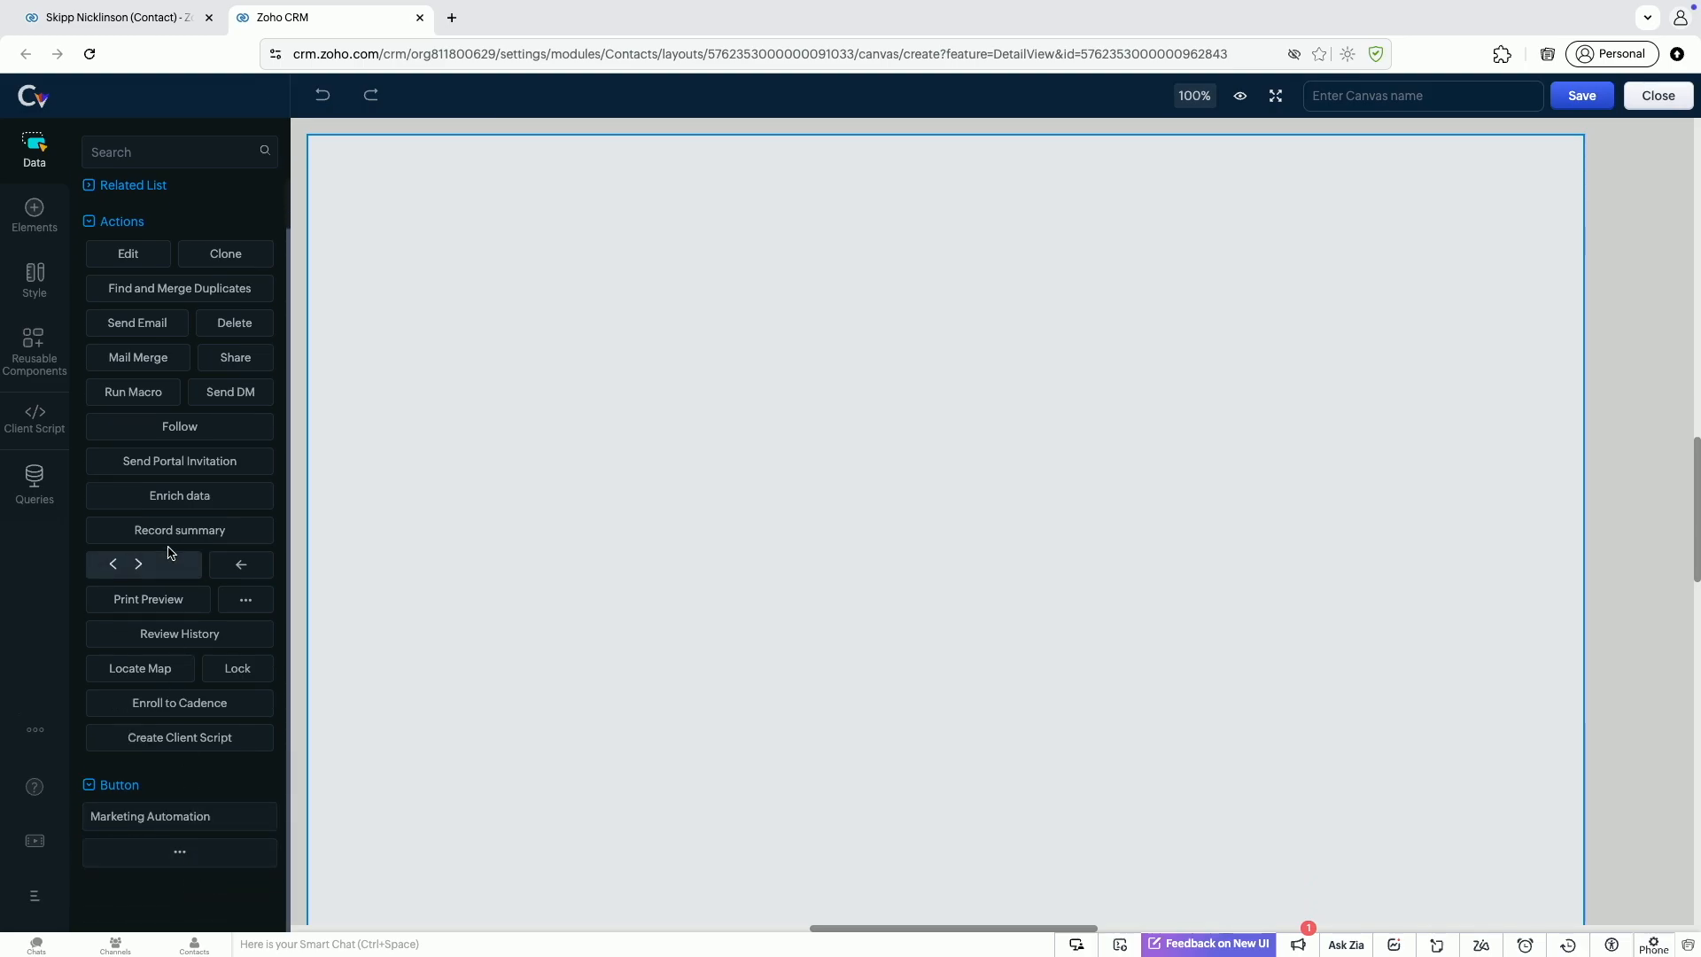
Add a header section about 1228 × 98 px at the top of the canvas page and give it a dark navy background
{"action": "left_click", "coordinate": [35, 217]}
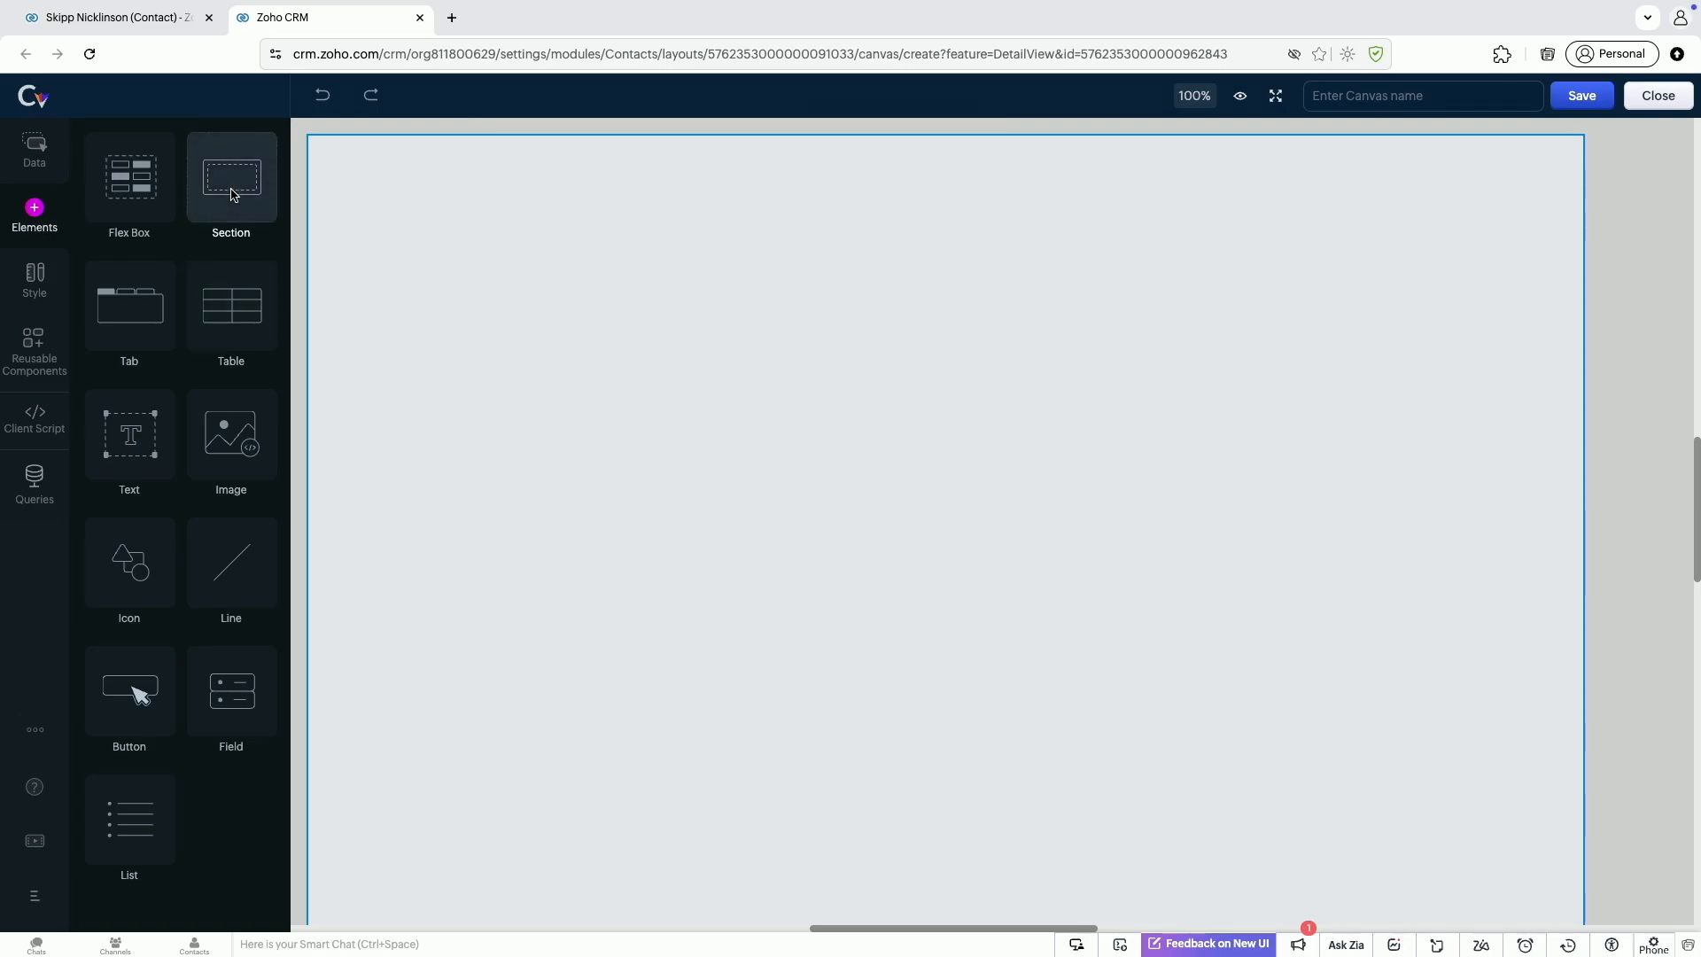
{"action": "left_click_drag", "start_coordinate": [233, 194], "coordinate": [490, 152]}
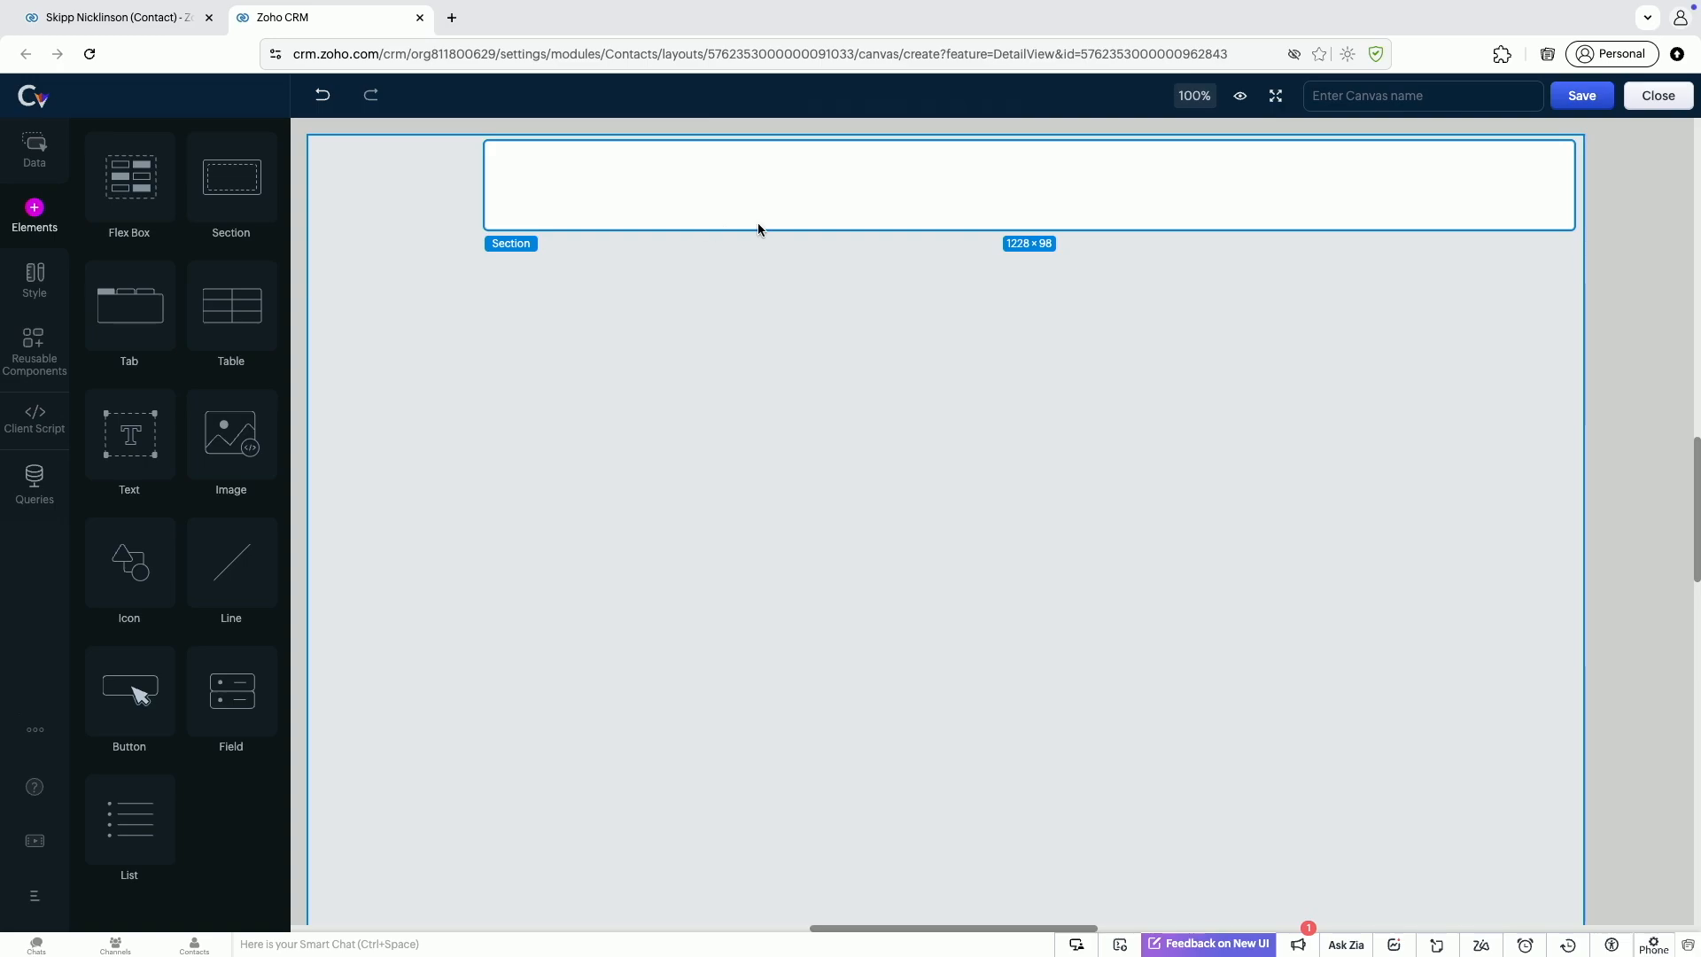
{"action": "left_click", "coordinate": [806, 182]}
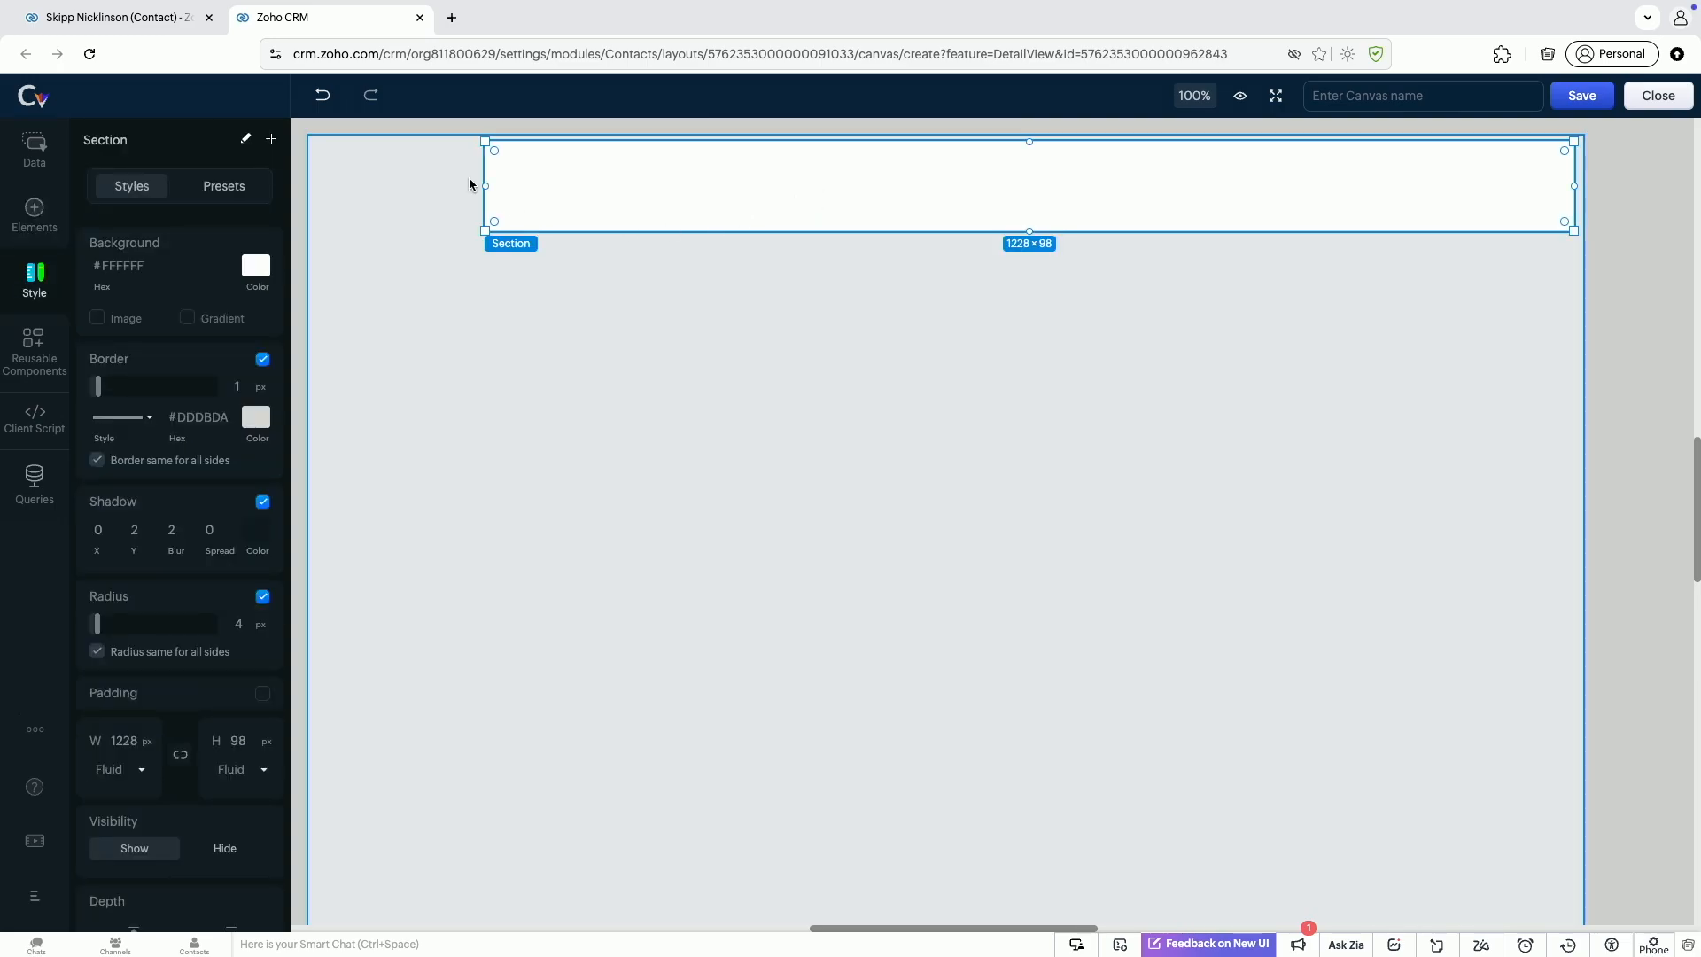
{"action": "left_click", "coordinate": [249, 266]}
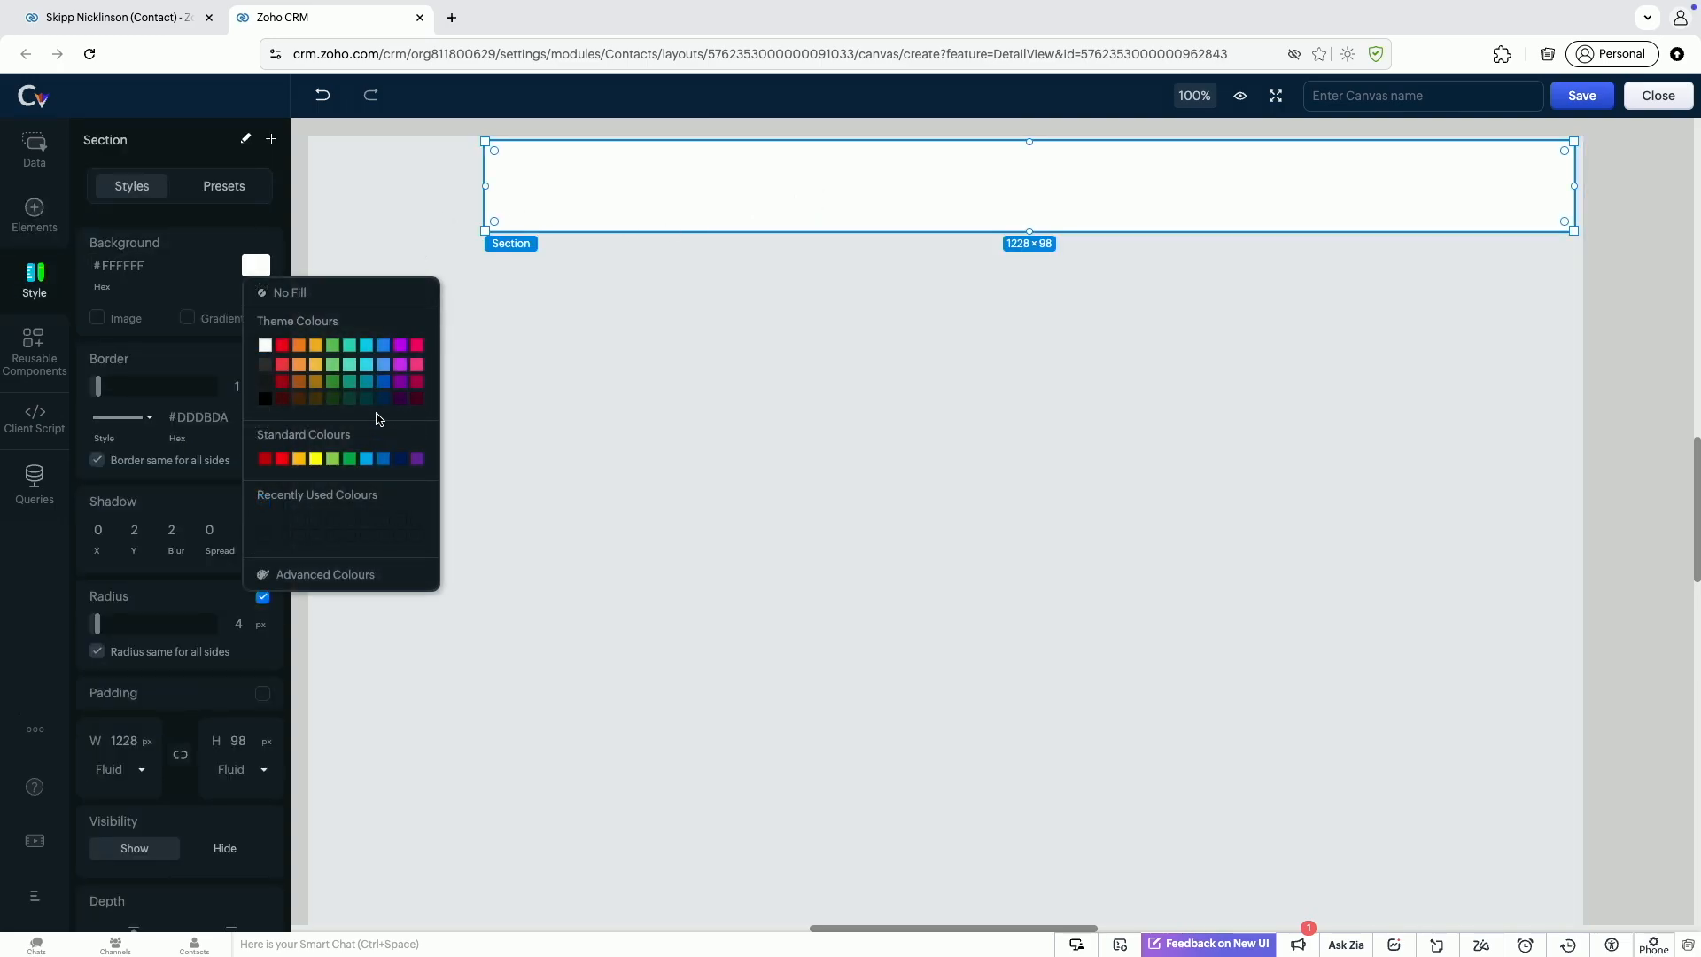
{"action": "left_click", "coordinate": [383, 411]}
{"action": "left_click", "coordinate": [603, 408]}
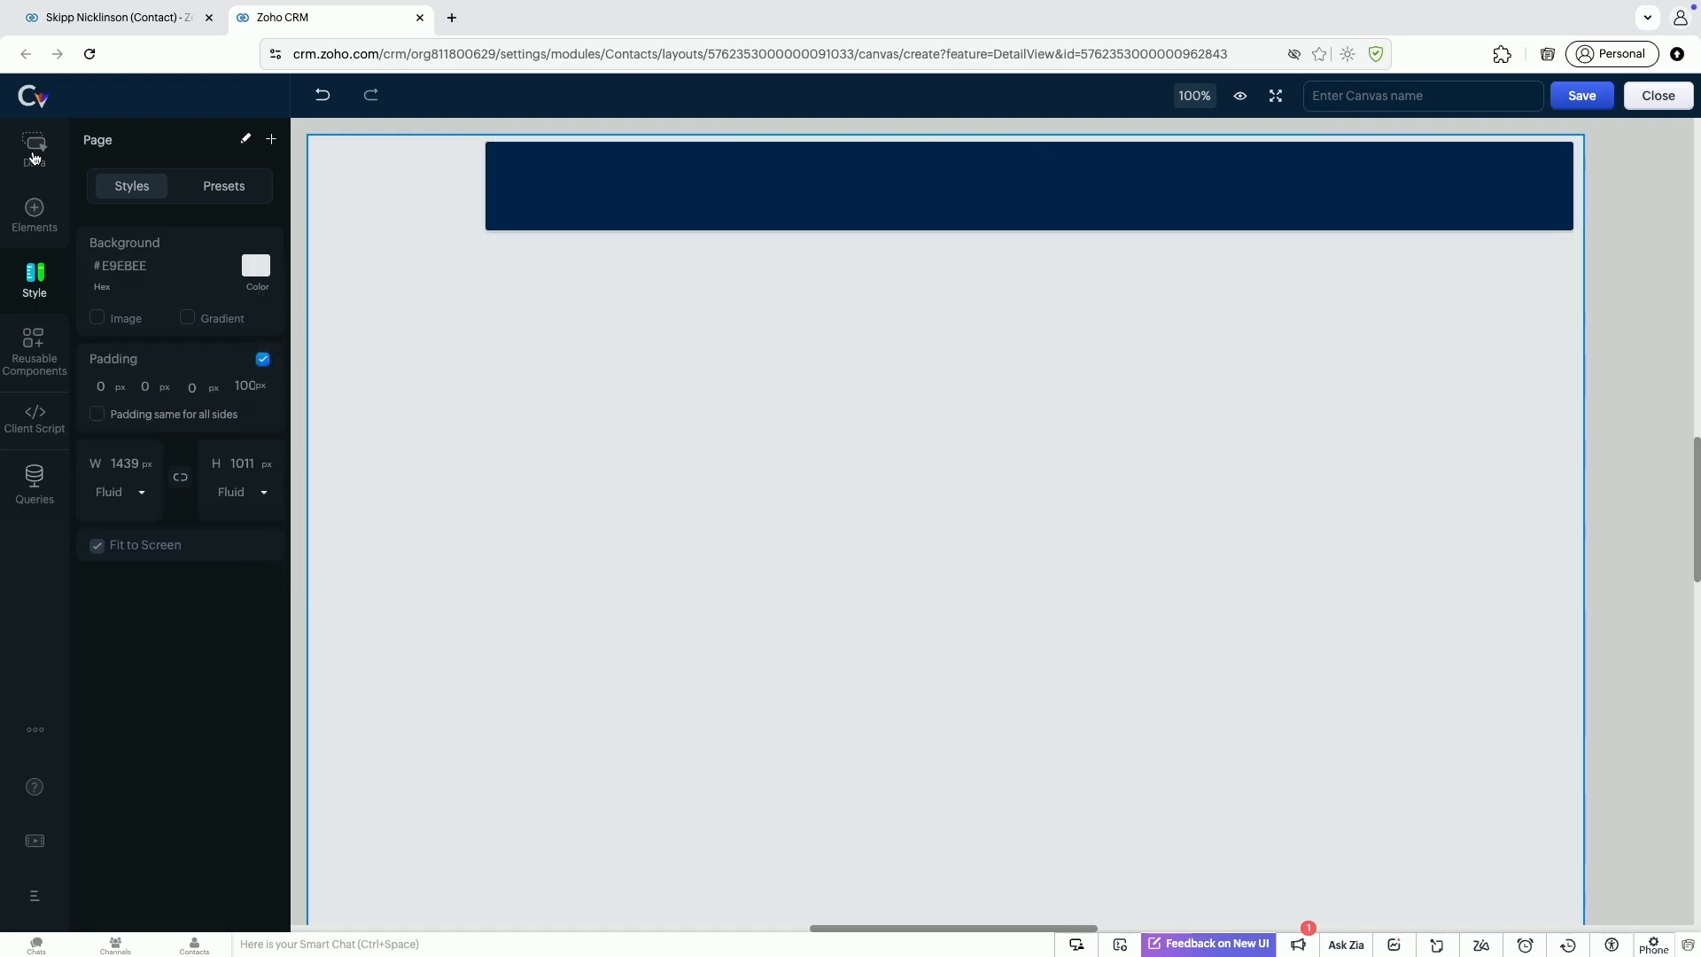
Place the Edit action button at the right end of the navy header section
{"action": "left_click", "coordinate": [34, 155]}
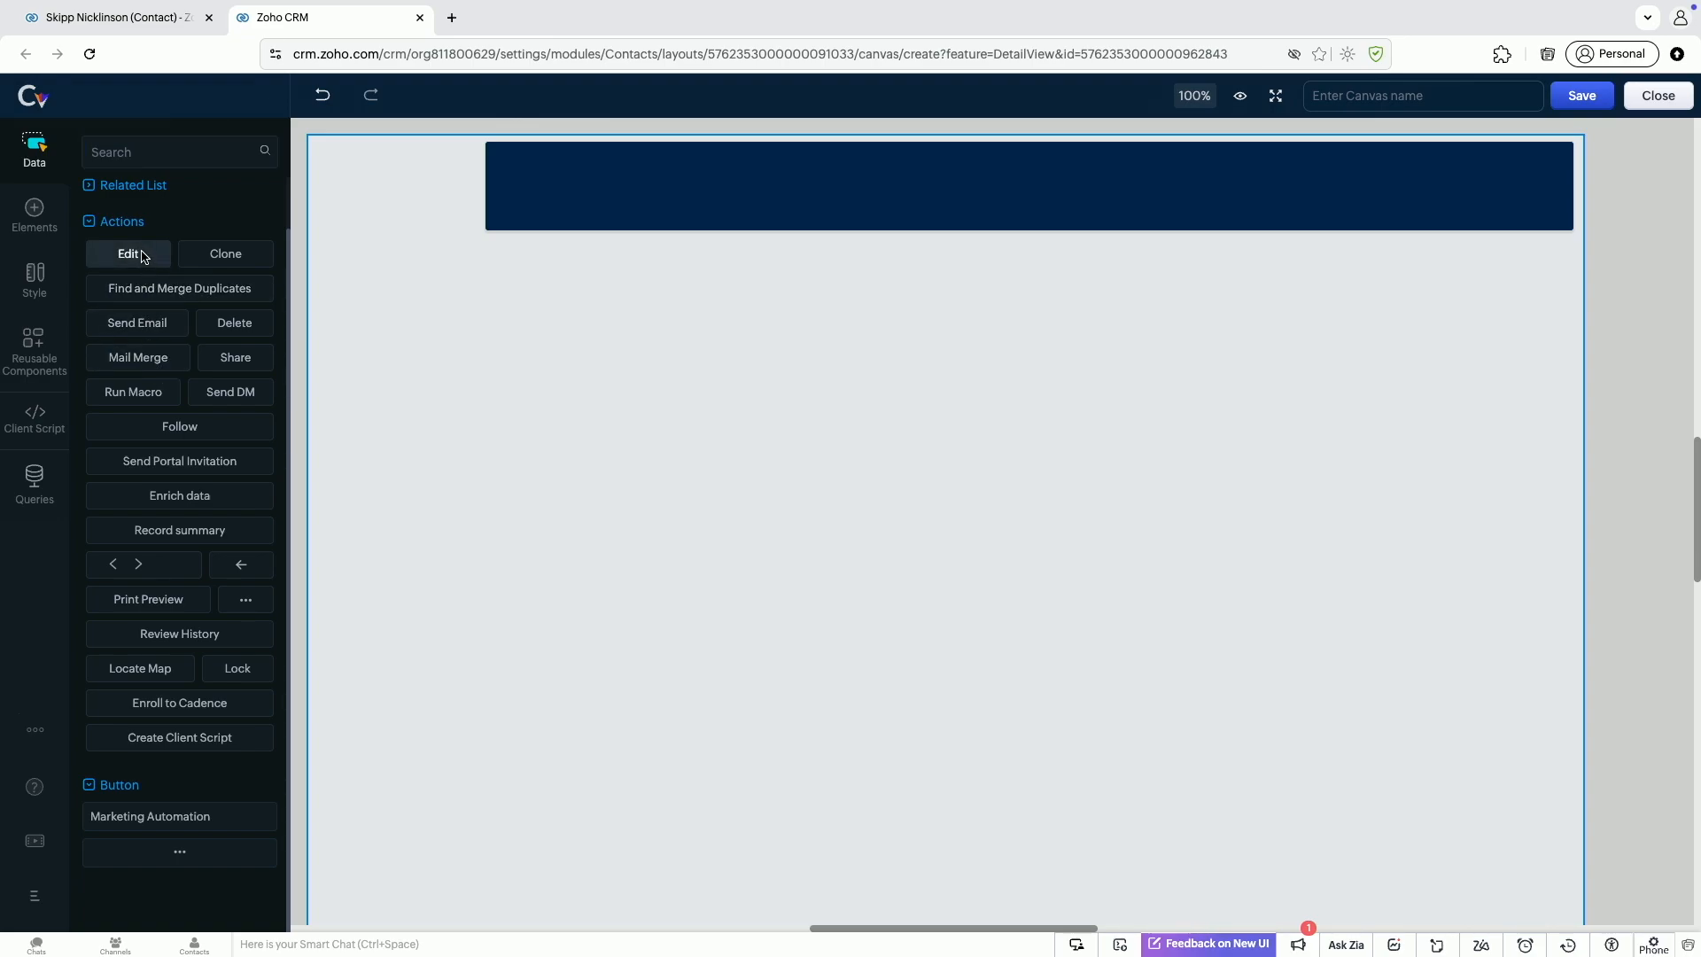
{"action": "left_click_drag", "start_coordinate": [128, 256], "coordinate": [1506, 184]}
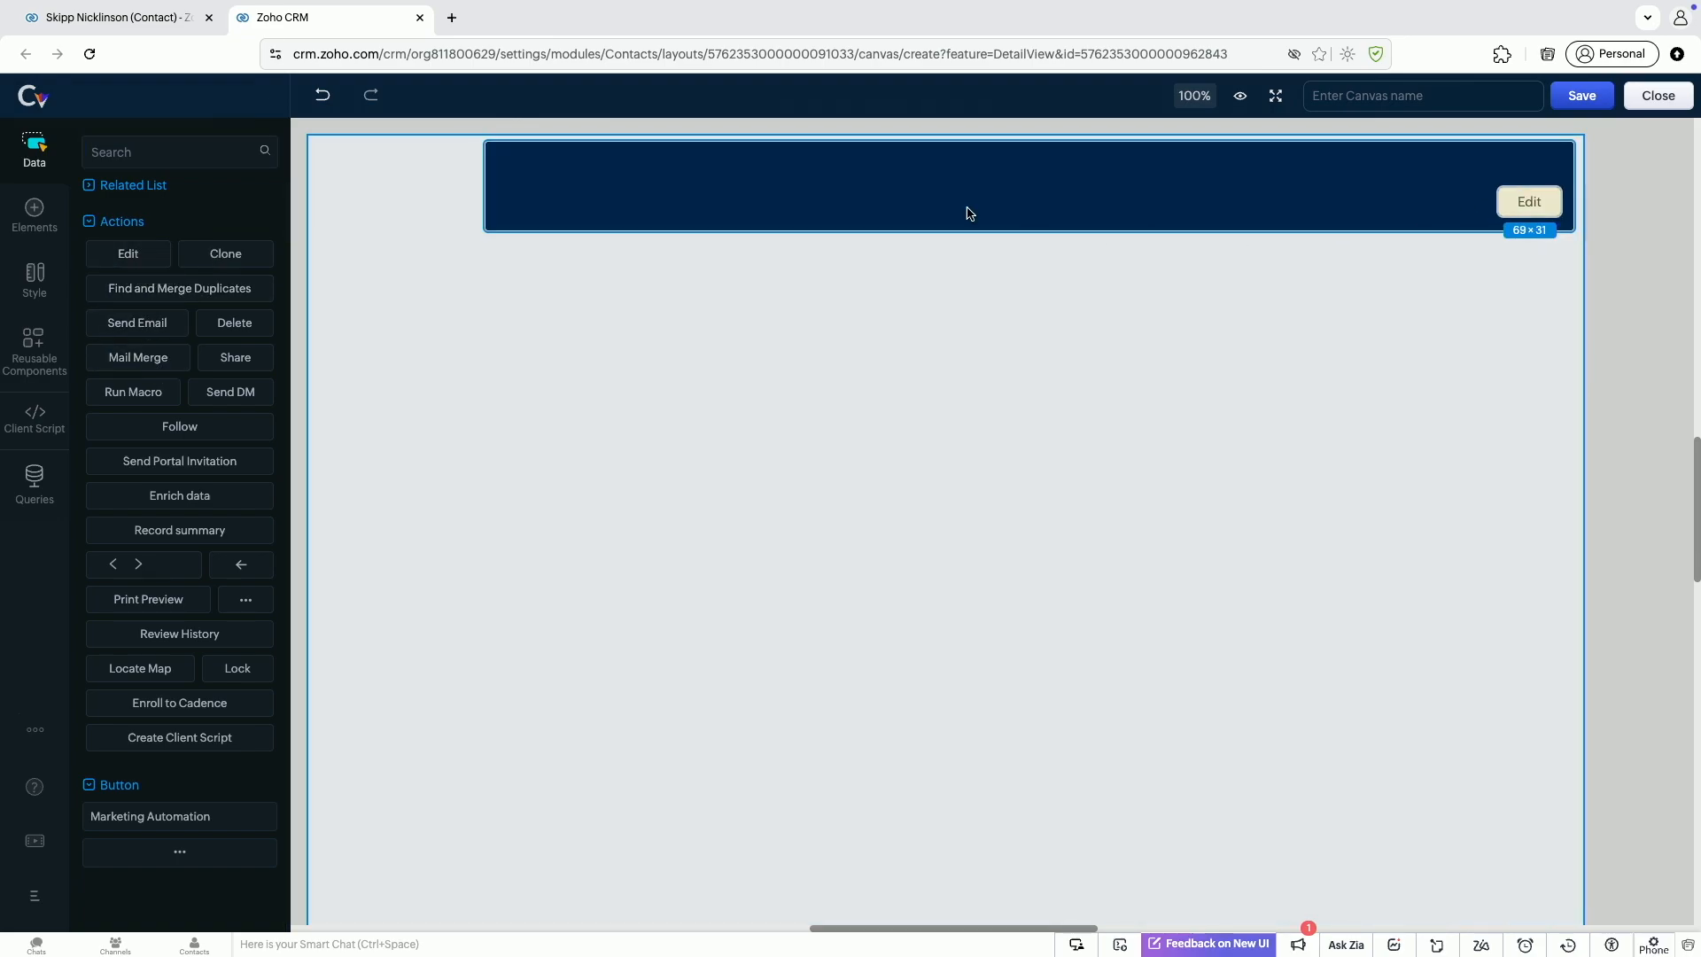
Add the Clone, Follow and Send Email action buttons to the navy header section, beside the Edit button
{"action": "mouse_move", "coordinate": [226, 254]}
{"action": "left_mouse_down"}
{"action": "mouse_move", "coordinate": [783, 184]}
{"action": "mouse_move", "coordinate": [1384, 196]}
{"action": "left_mouse_up"}
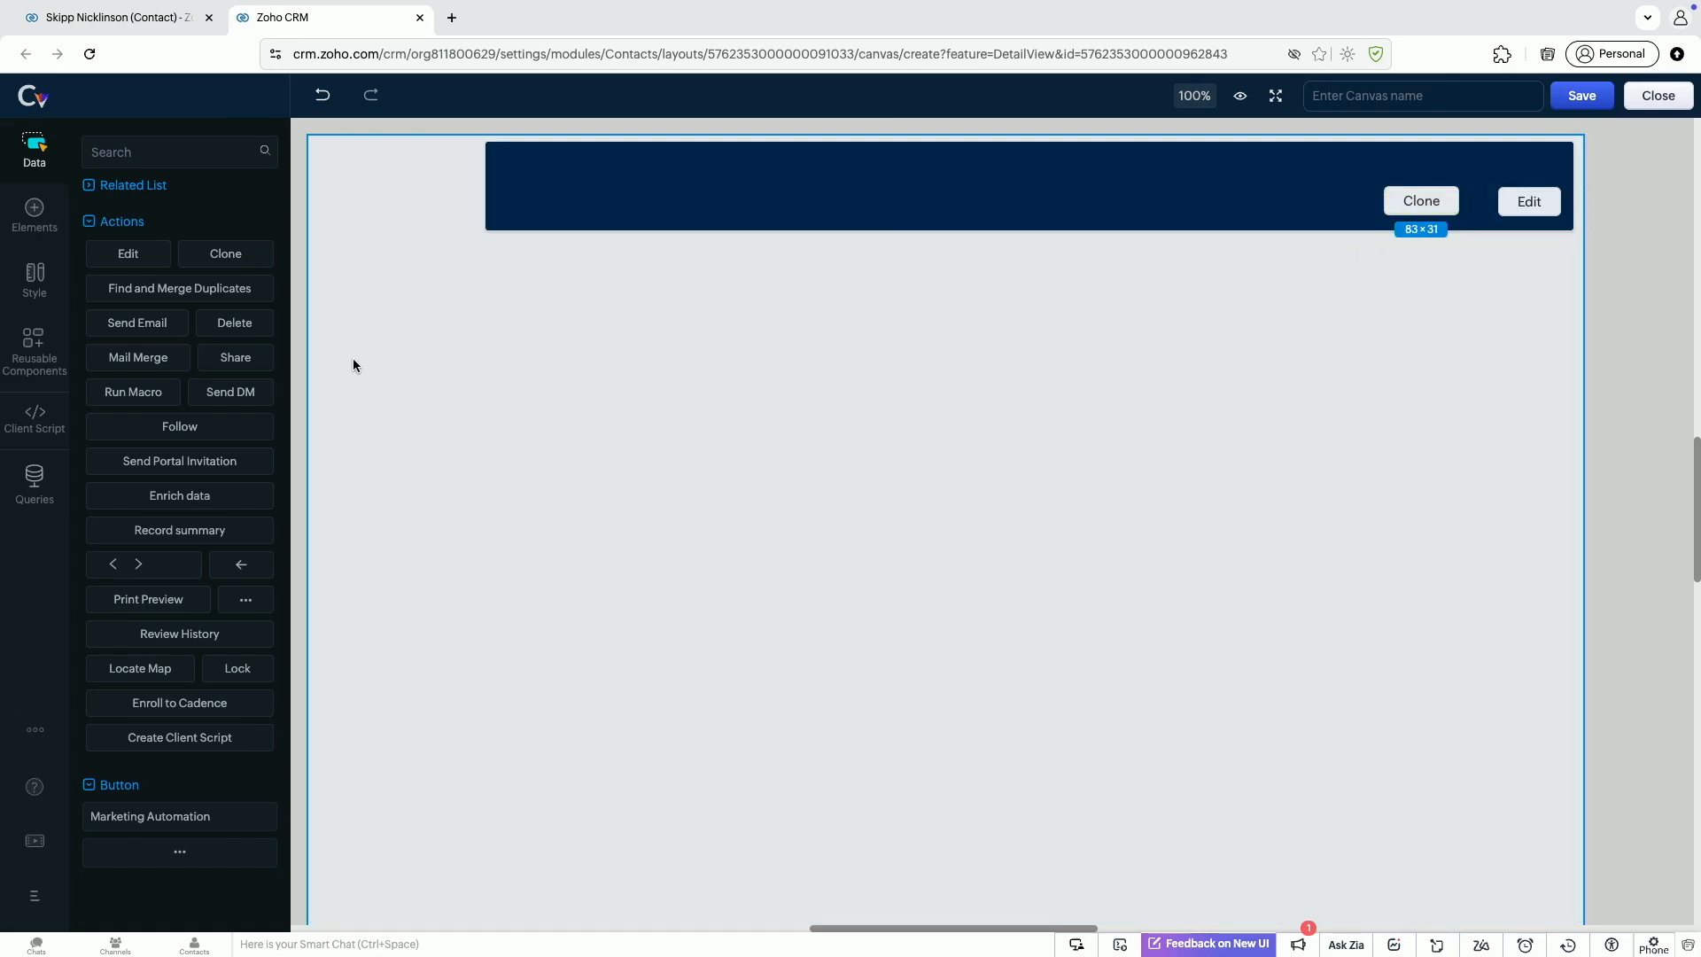
{"action": "mouse_move", "coordinate": [232, 427]}
{"action": "left_mouse_down"}
{"action": "mouse_move", "coordinate": [1118, 253]}
{"action": "mouse_move", "coordinate": [1315, 180]}
{"action": "mouse_move", "coordinate": [1285, 186]}
{"action": "left_mouse_up"}
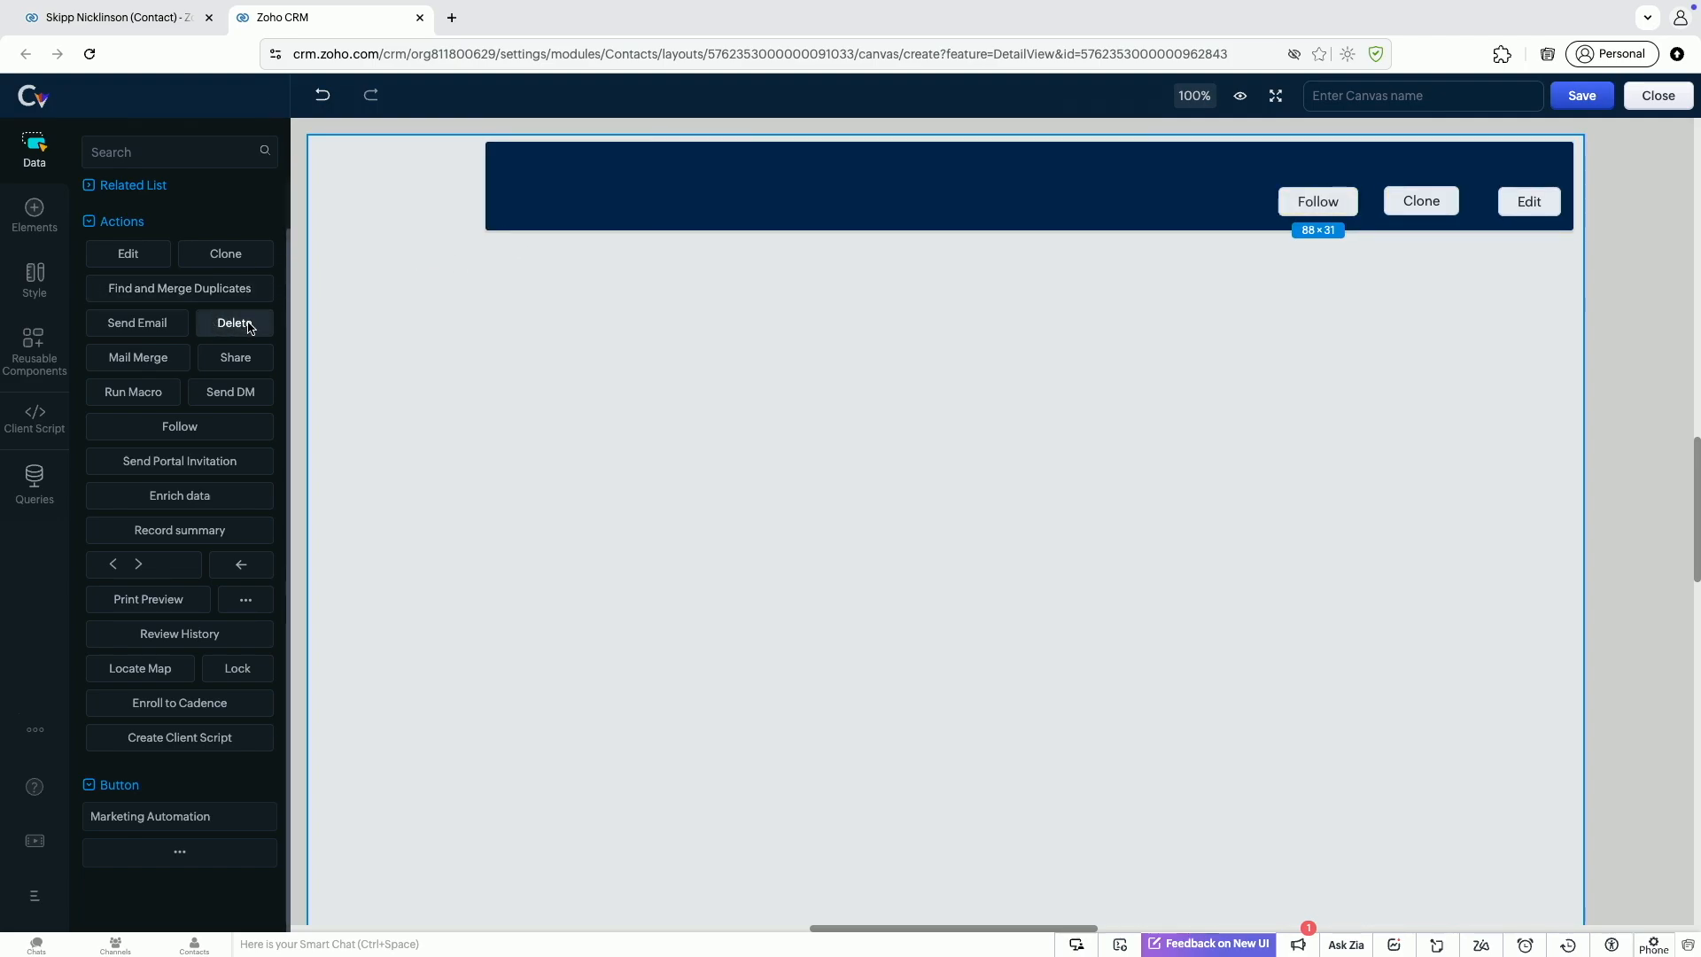
{"action": "left_click_drag", "start_coordinate": [137, 323], "coordinate": [1127, 178]}
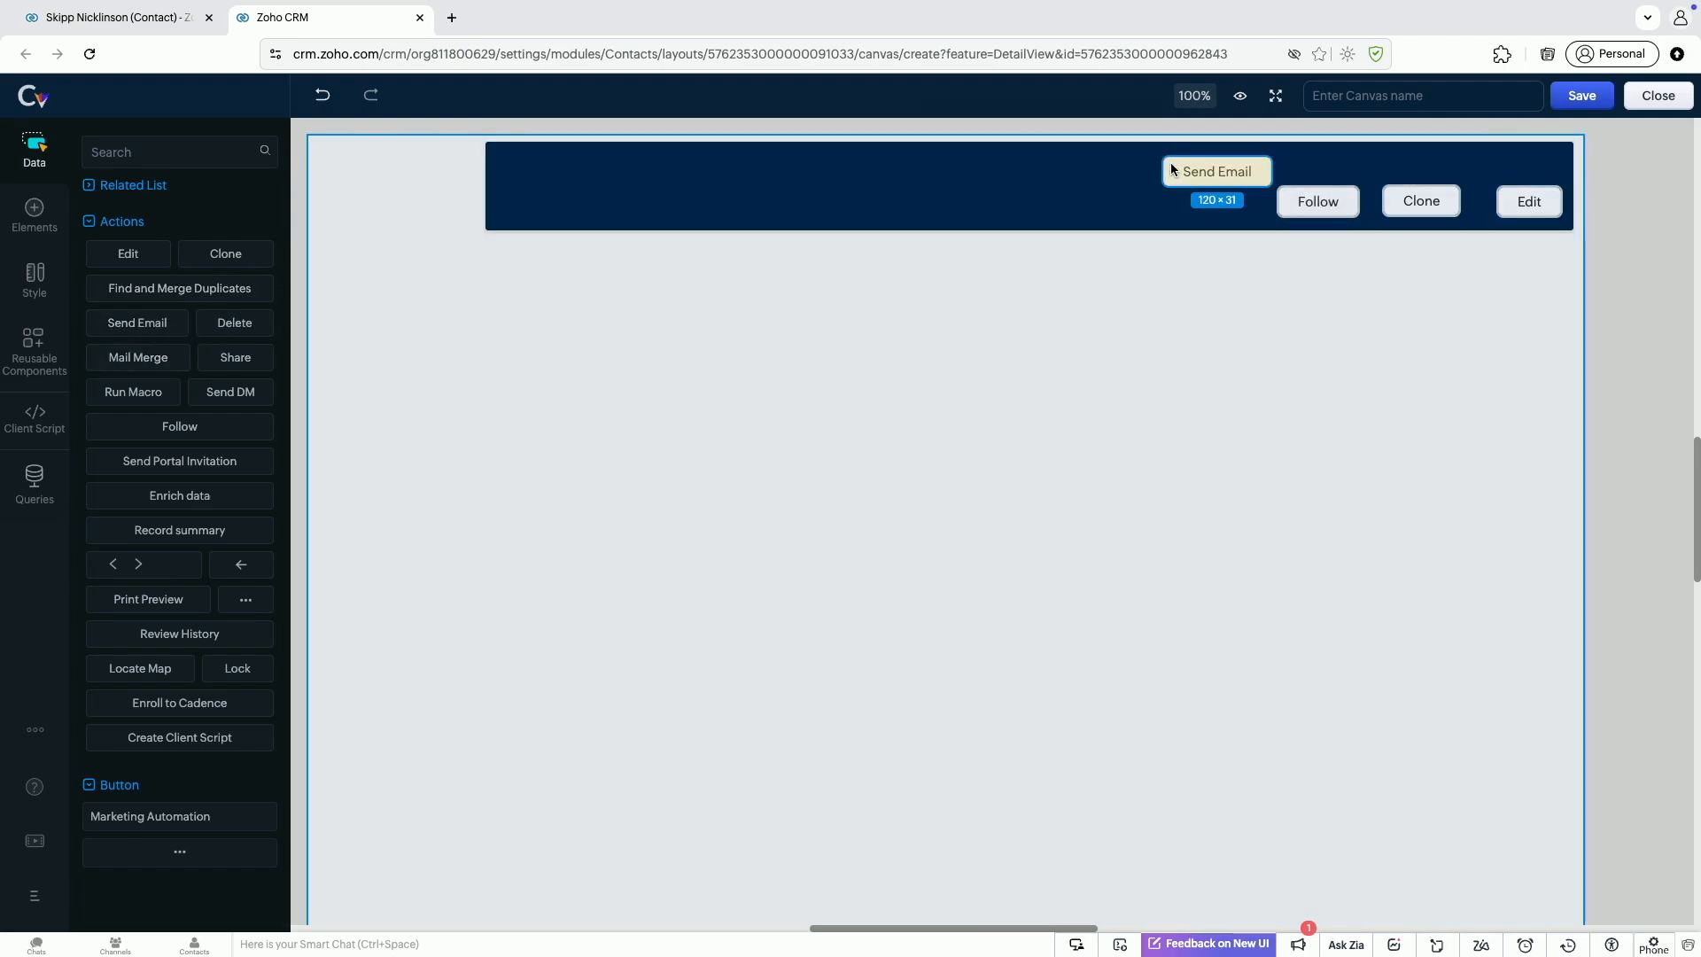
Align the four header buttons to their middle, distribute them horizontally and move them to the lower part of the header section
{"action": "left_click", "coordinate": [1085, 173]}
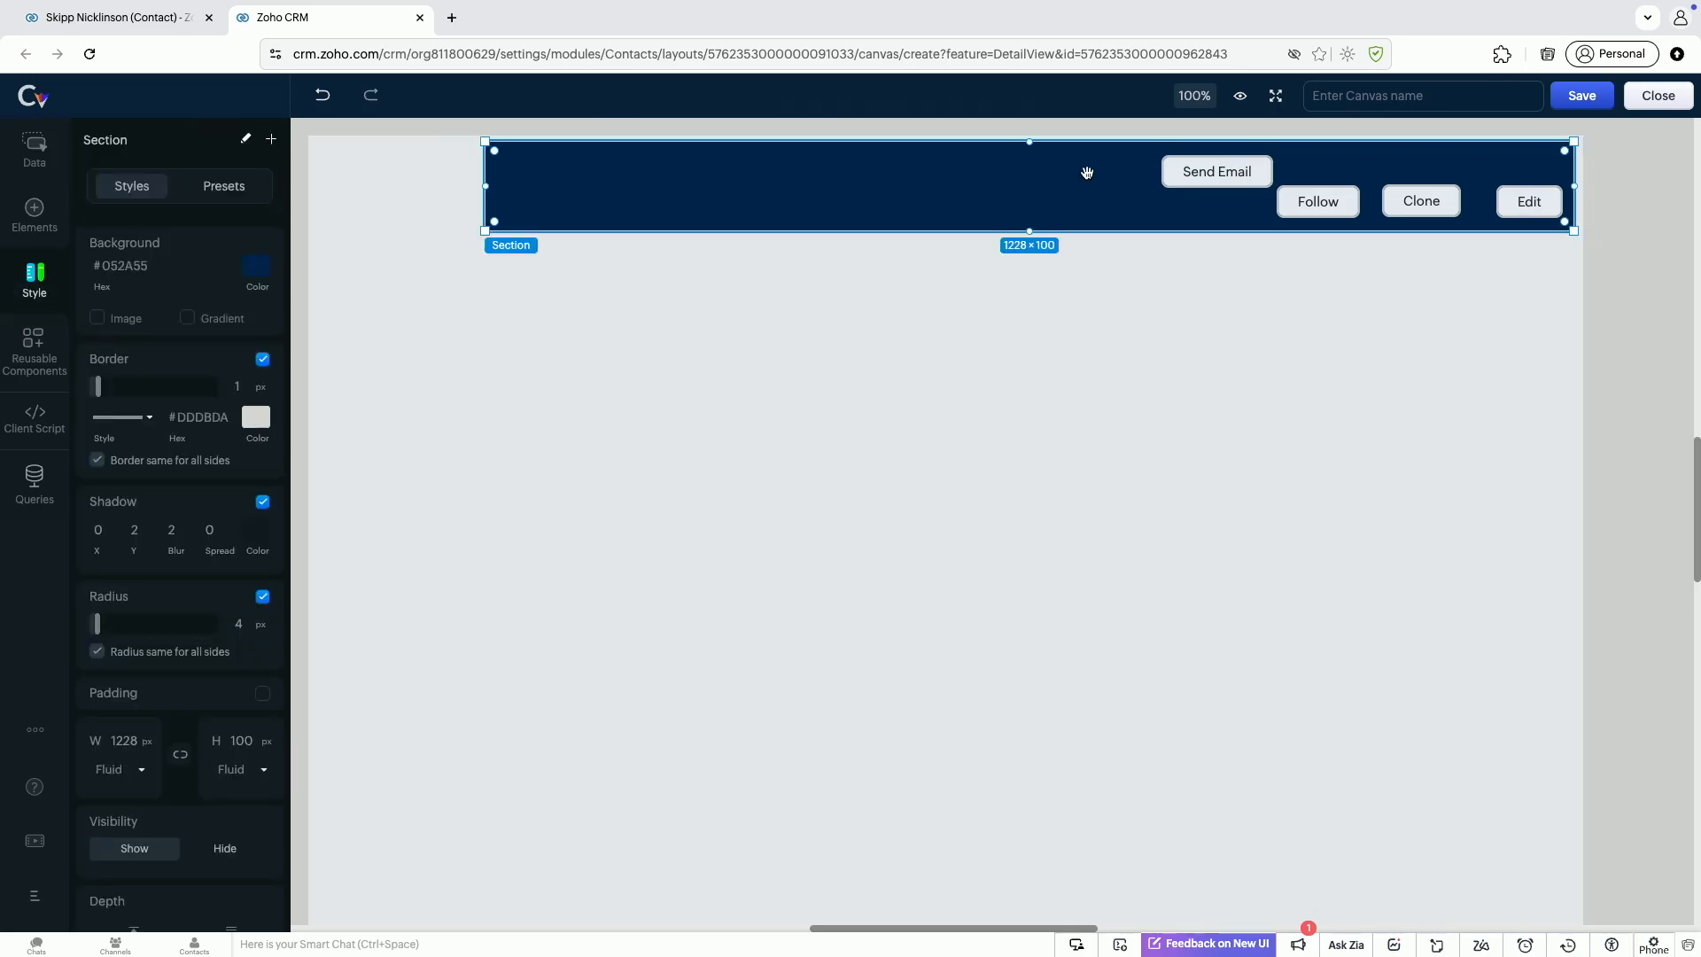
{"action": "left_click", "coordinate": [1171, 170]}
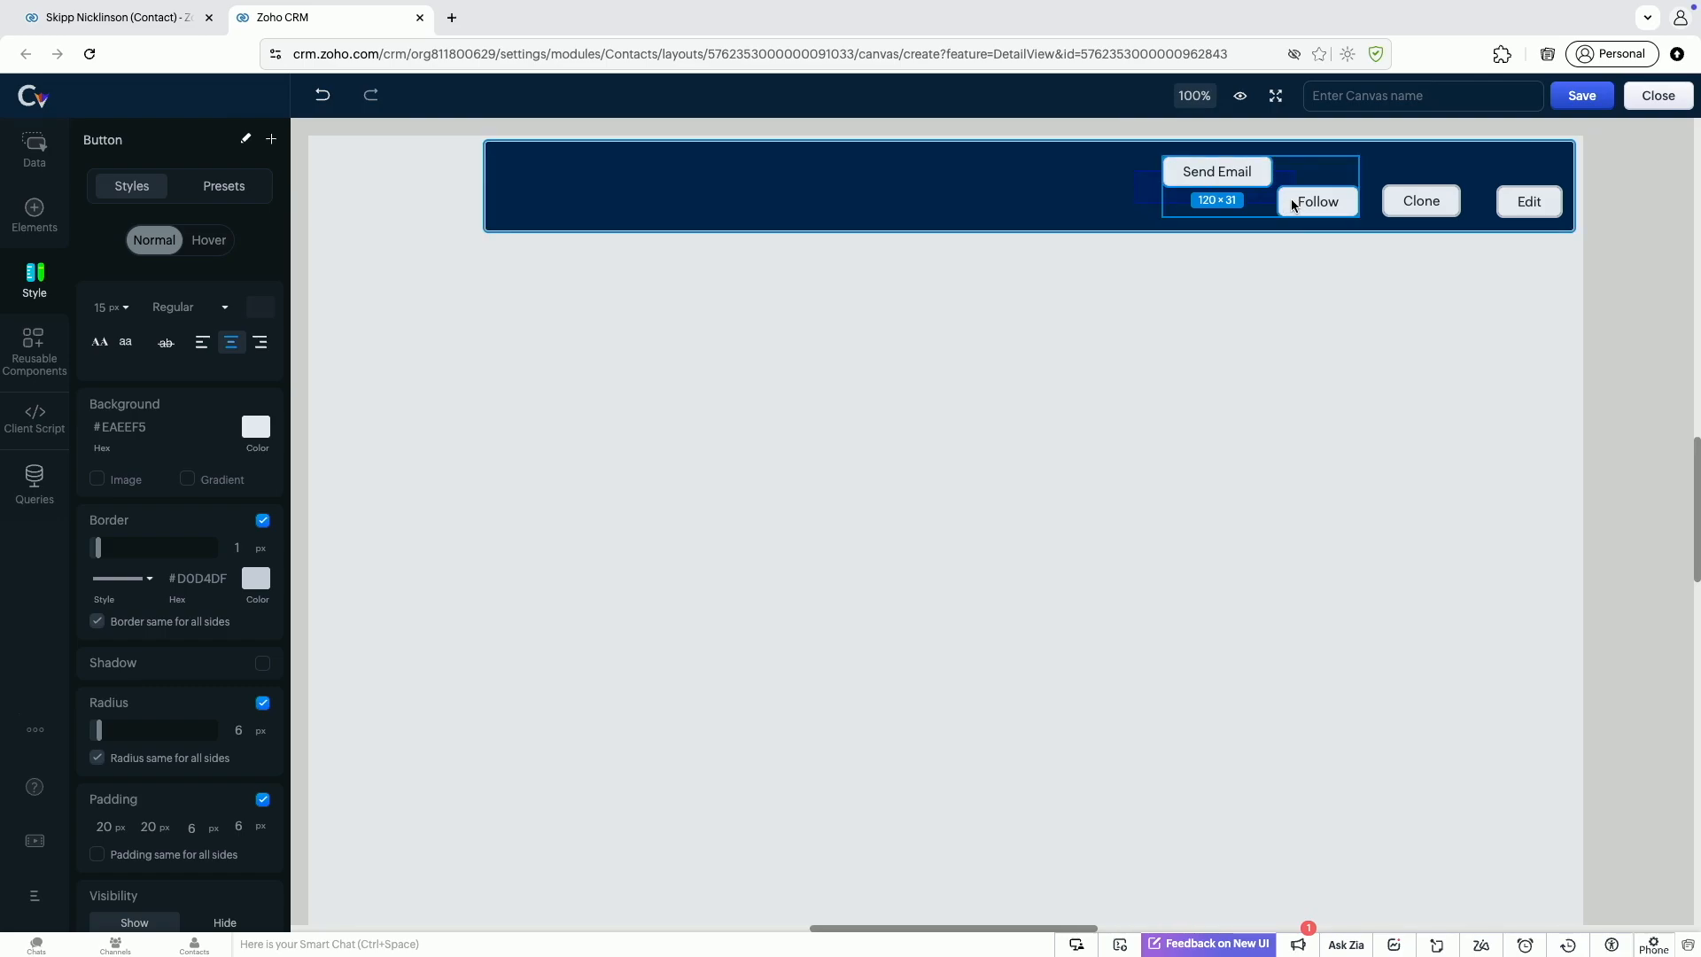
{"action": "left_click", "coordinate": [1538, 211]}
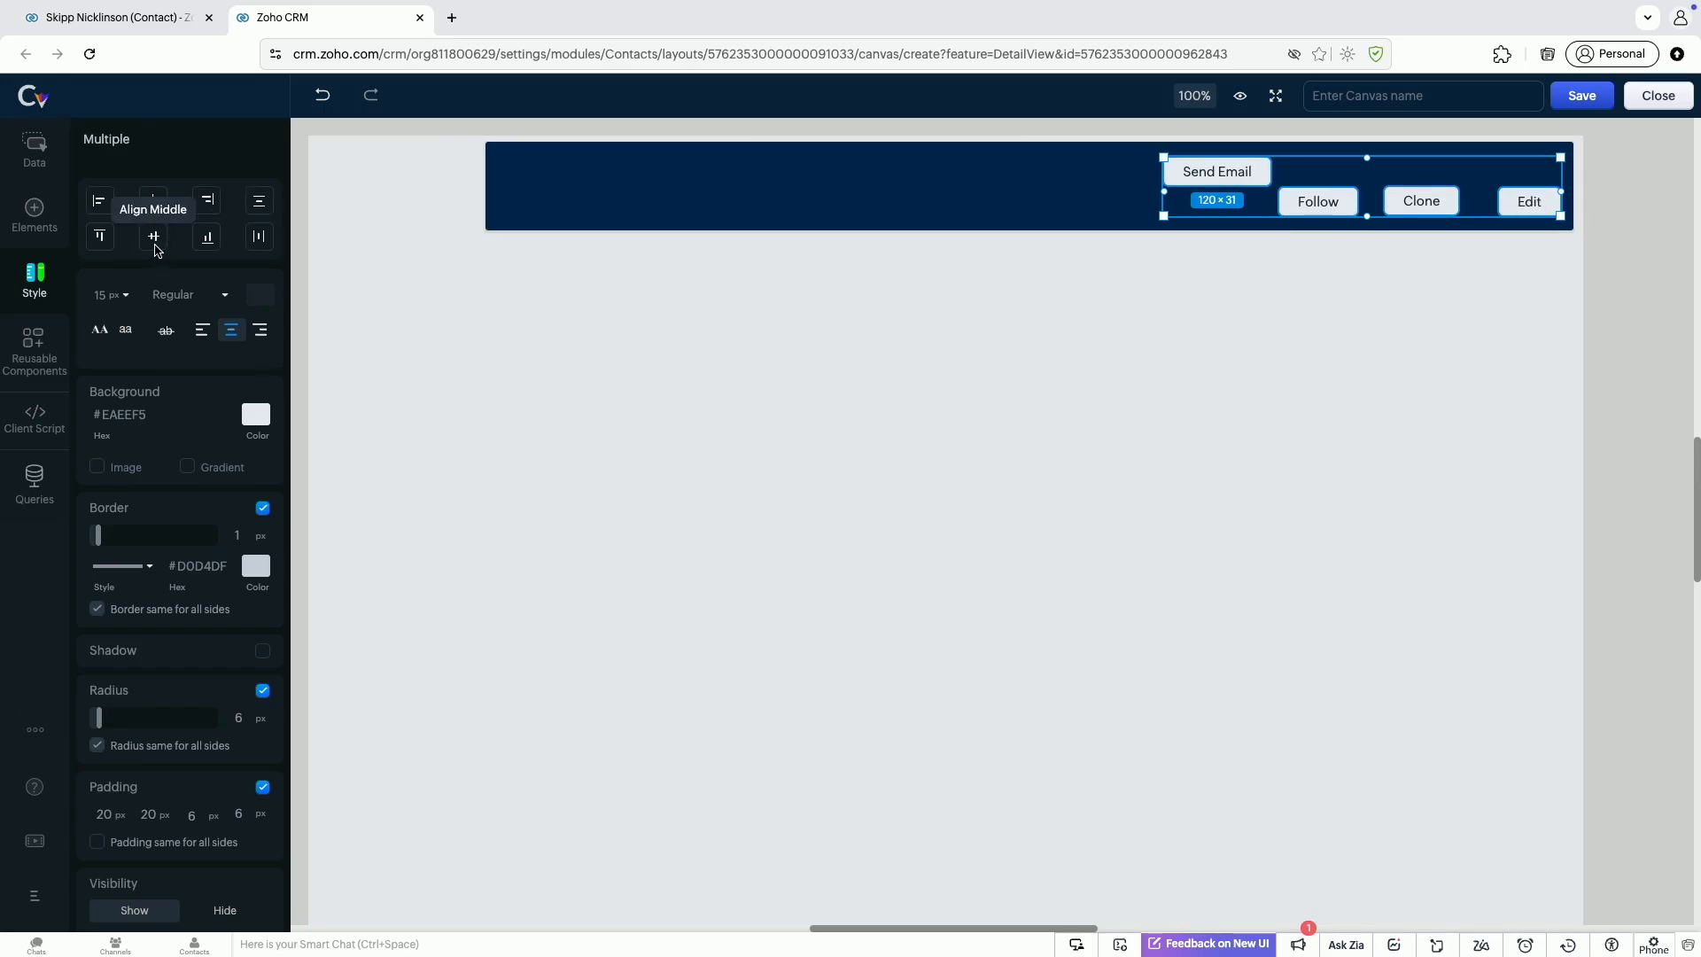
{"action": "left_click", "coordinate": [154, 240]}
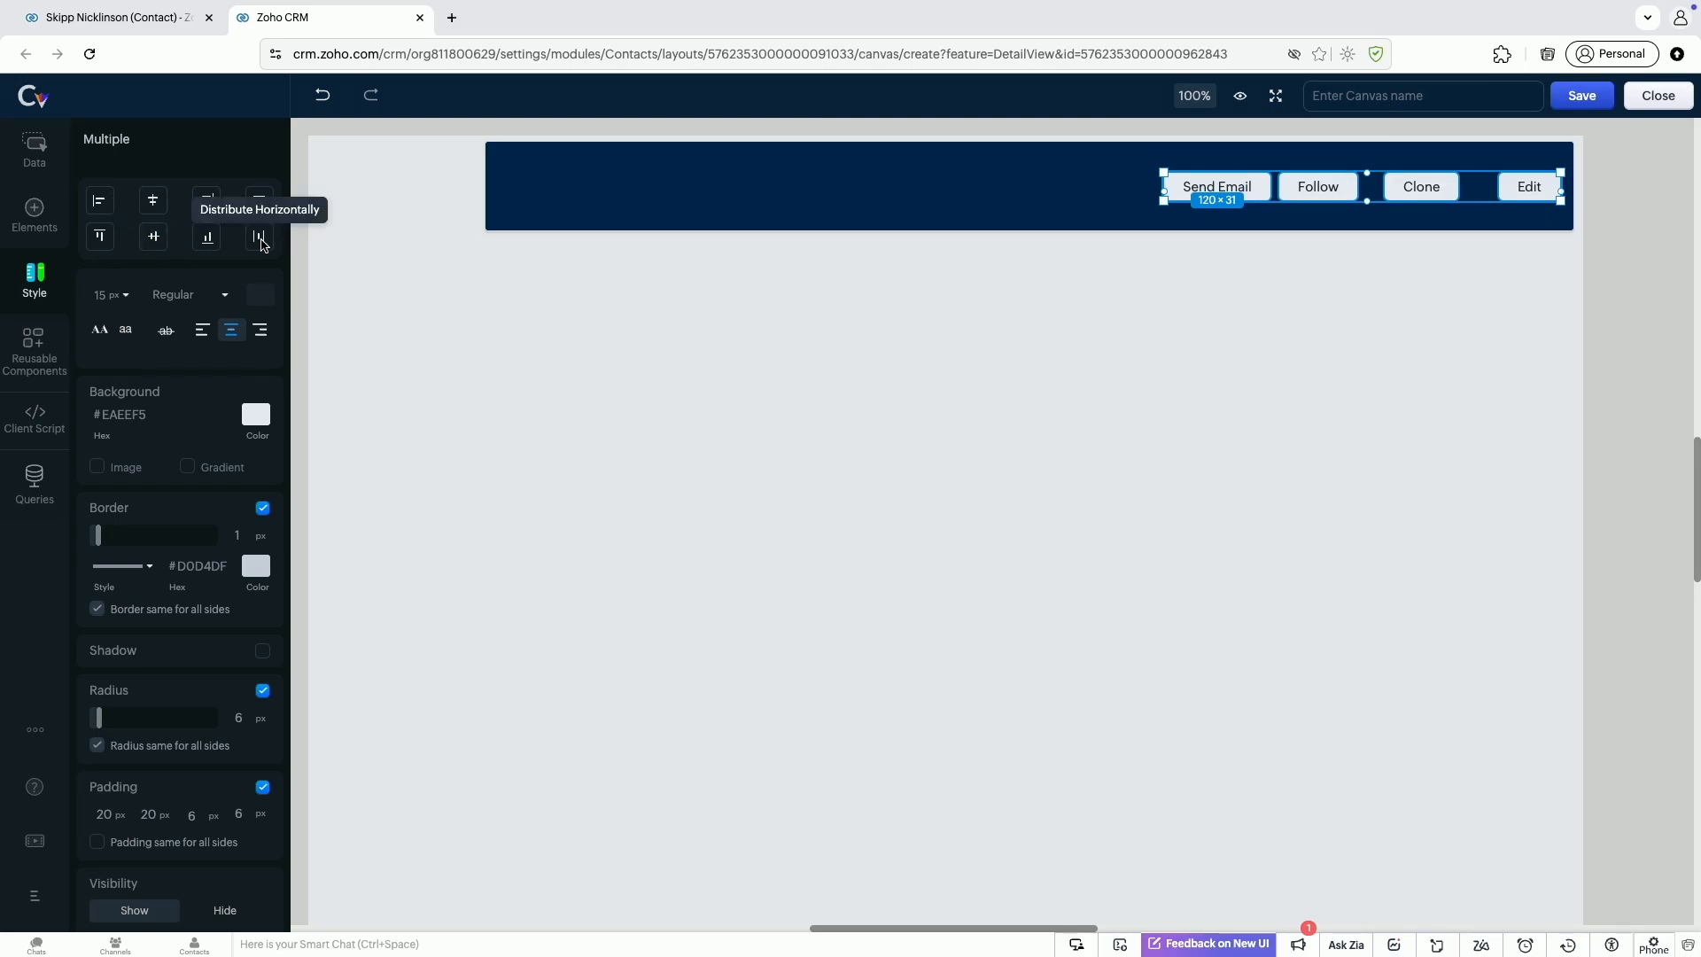
{"action": "left_click", "coordinate": [260, 238]}
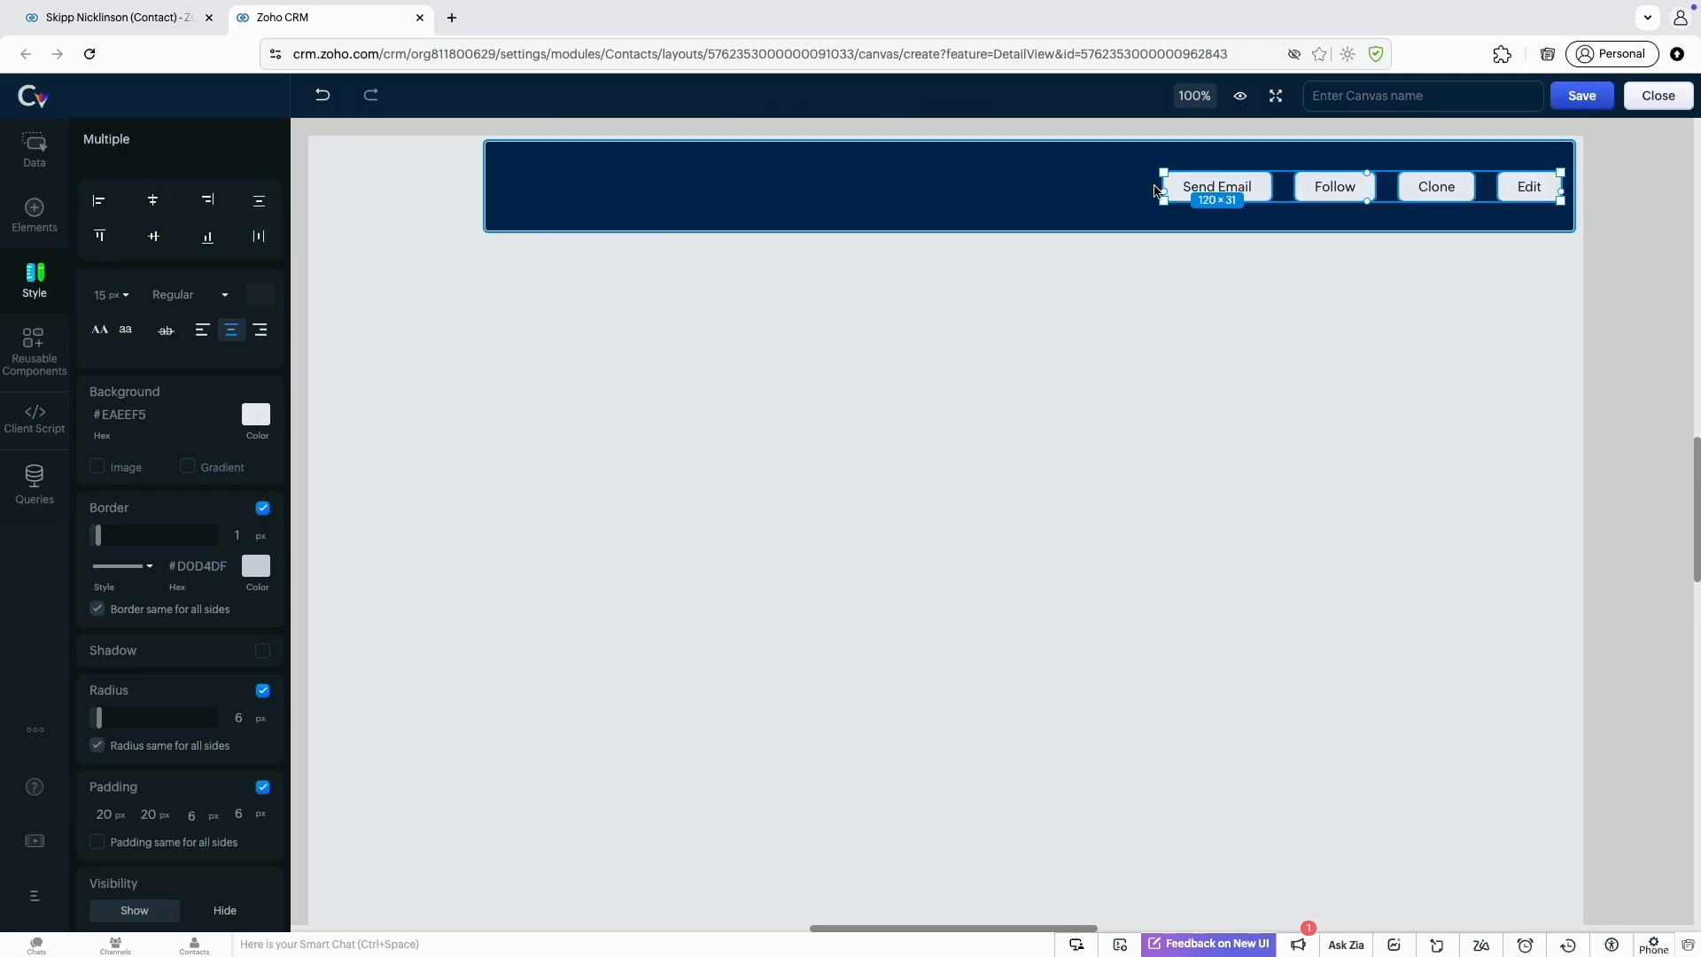
{"action": "left_click_drag", "start_coordinate": [1265, 191], "coordinate": [1264, 213]}
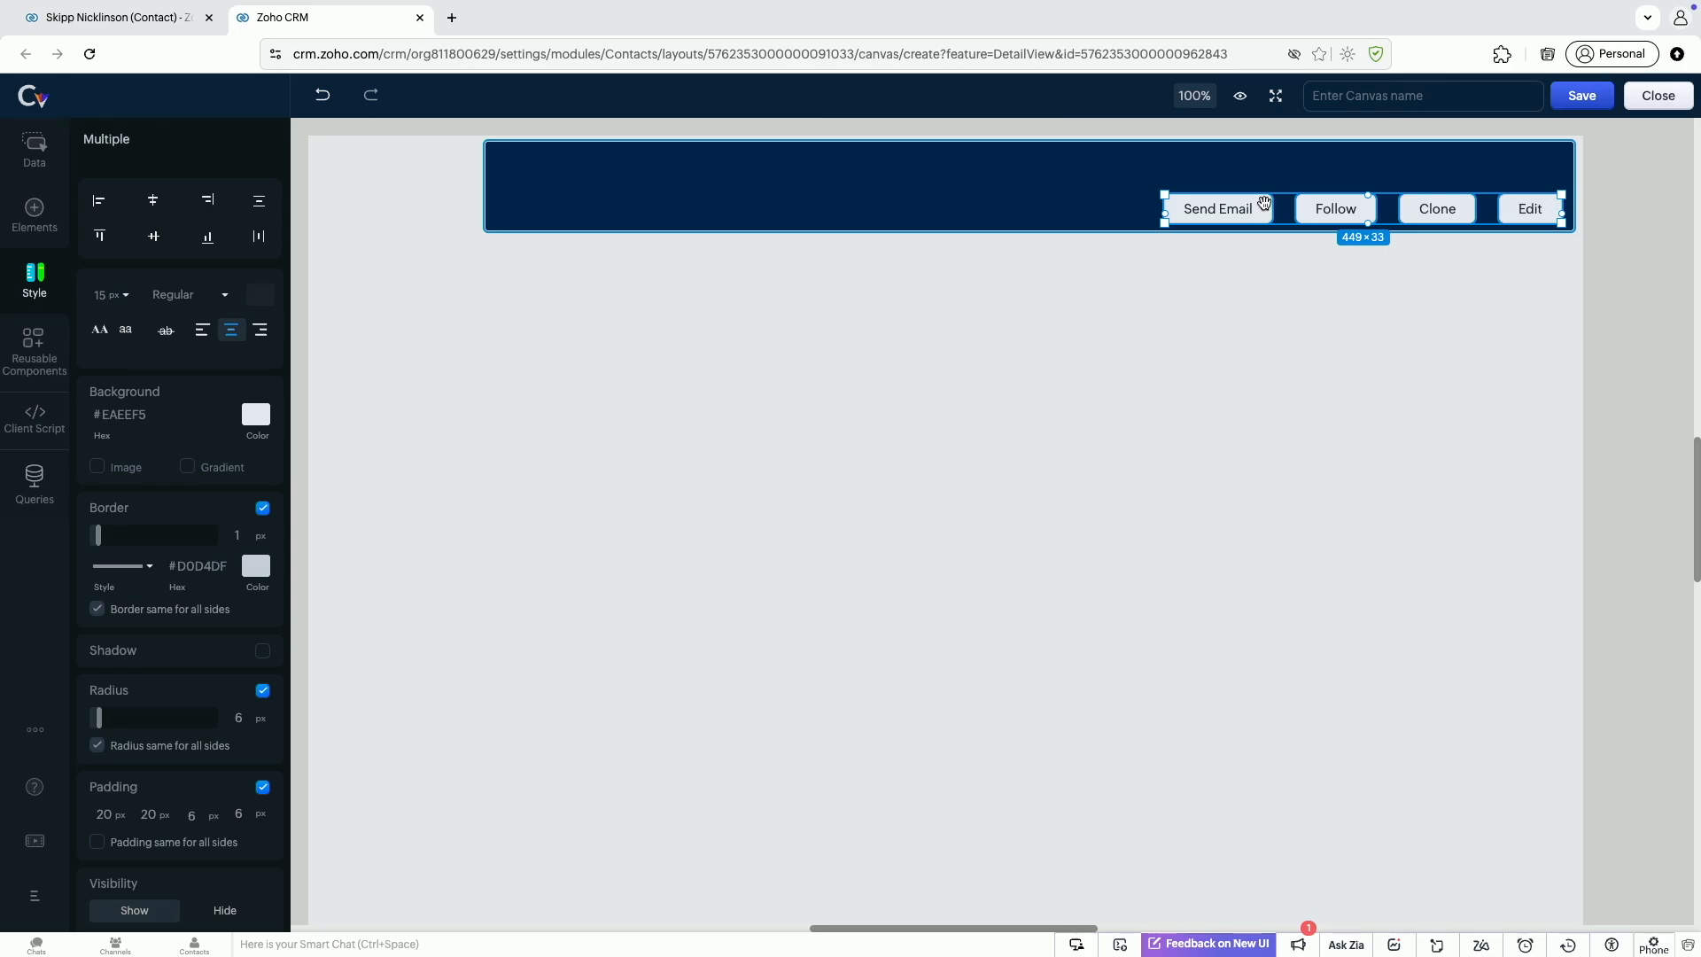
Convert the four header buttons to a horizontal flex box with 15 px spacing and right-middle alignment
{"action": "right_click", "coordinate": [1265, 205]}
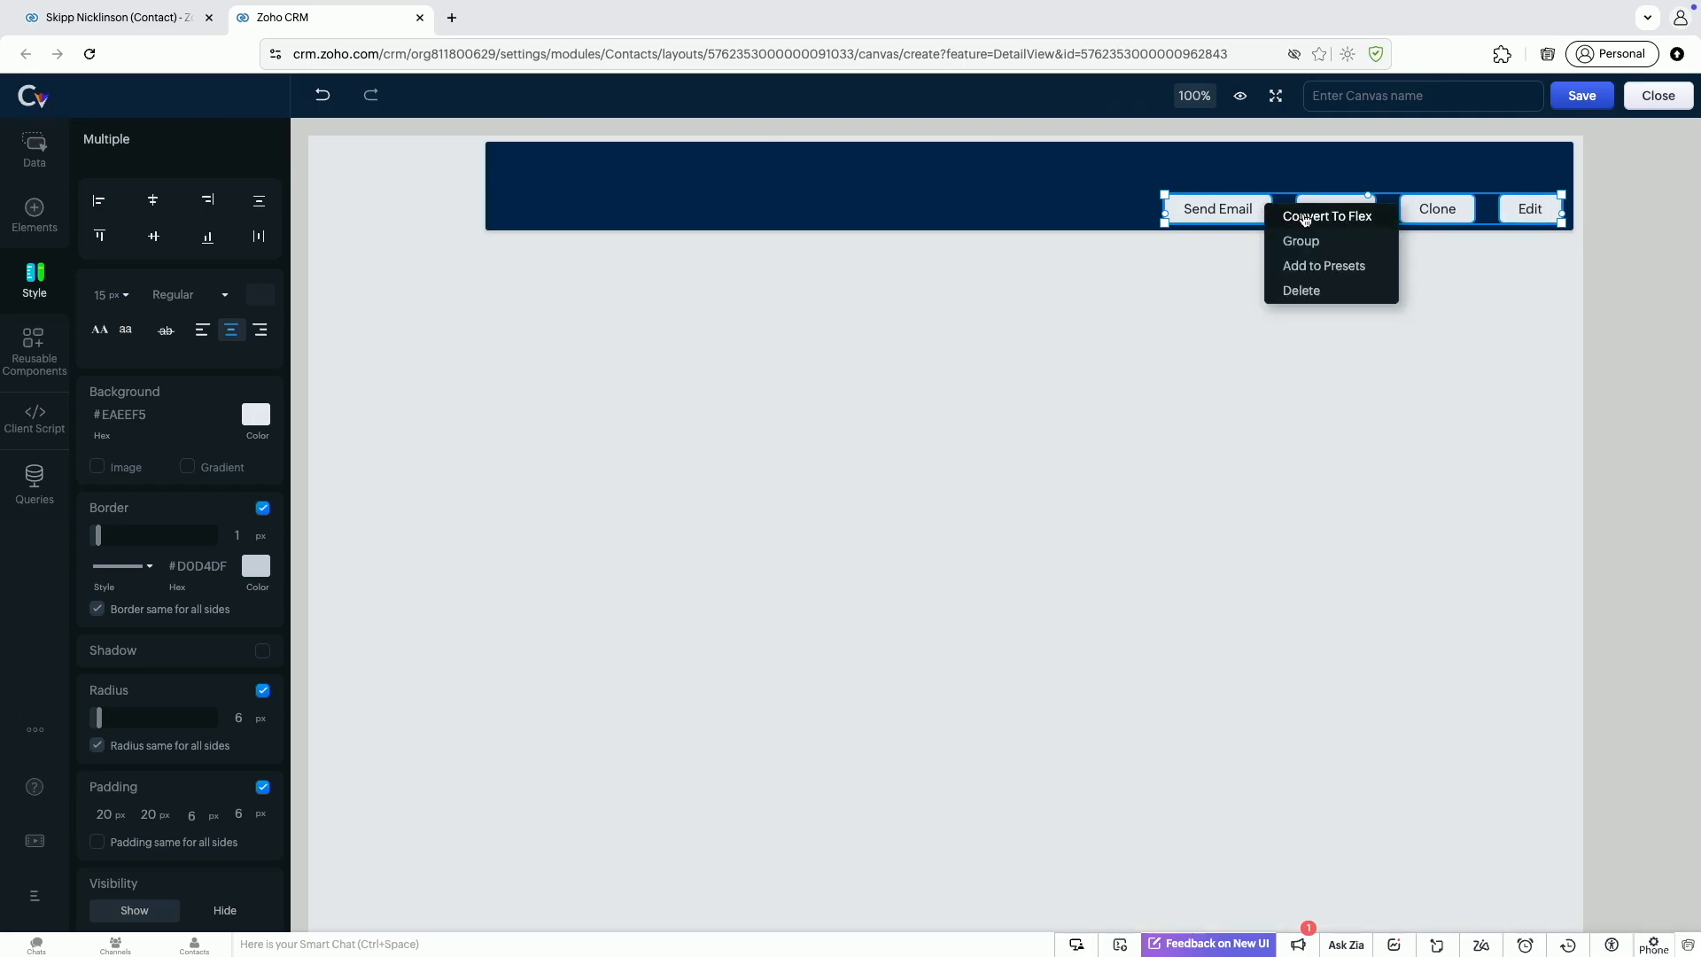
{"action": "left_click", "coordinate": [1305, 217]}
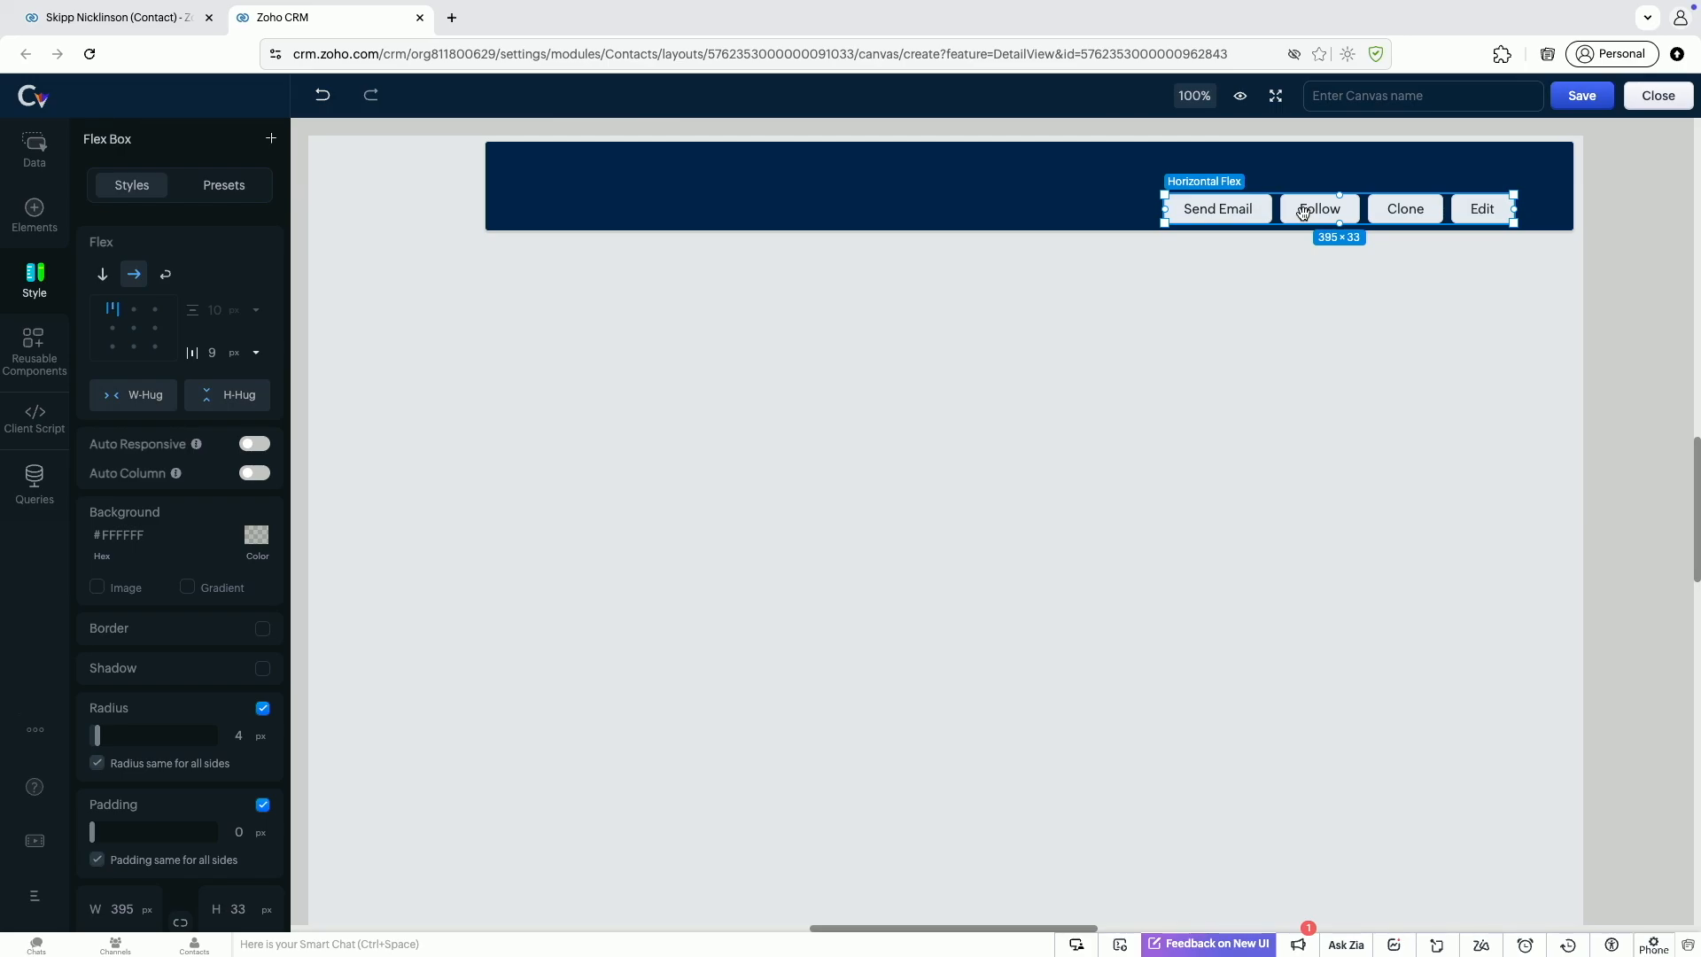
{"action": "left_click", "coordinate": [216, 353]}
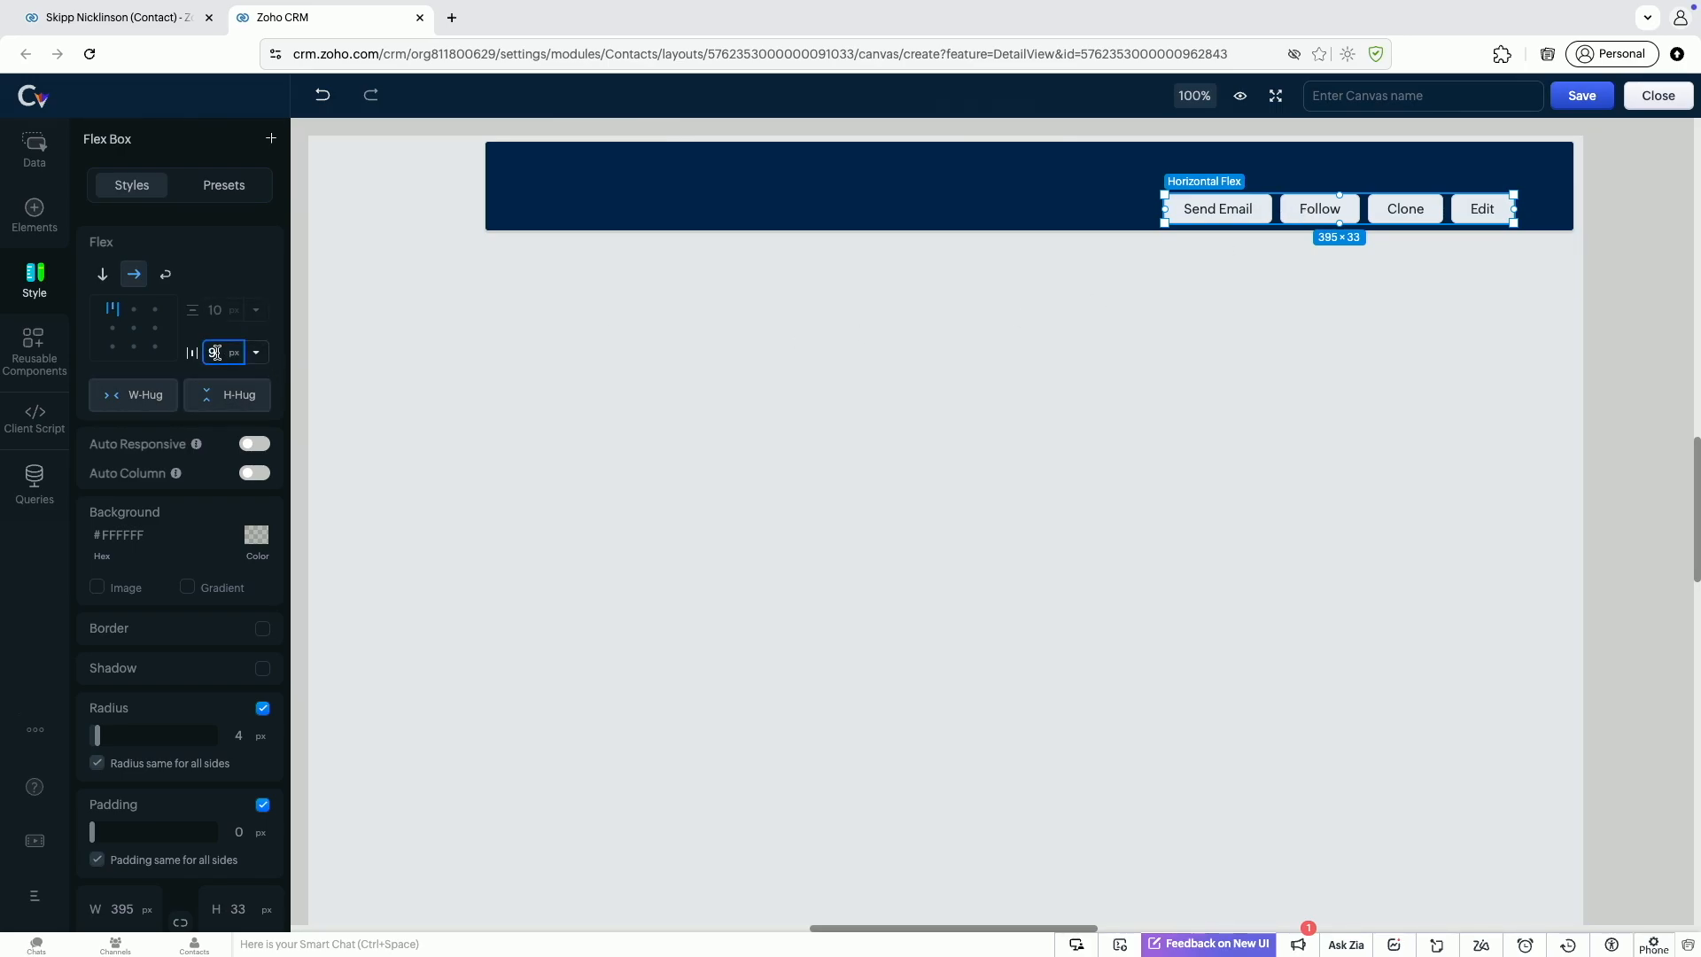
{"action": "key", "text": "BackSpace"}
{"action": "left_click", "coordinate": [646, 391]}
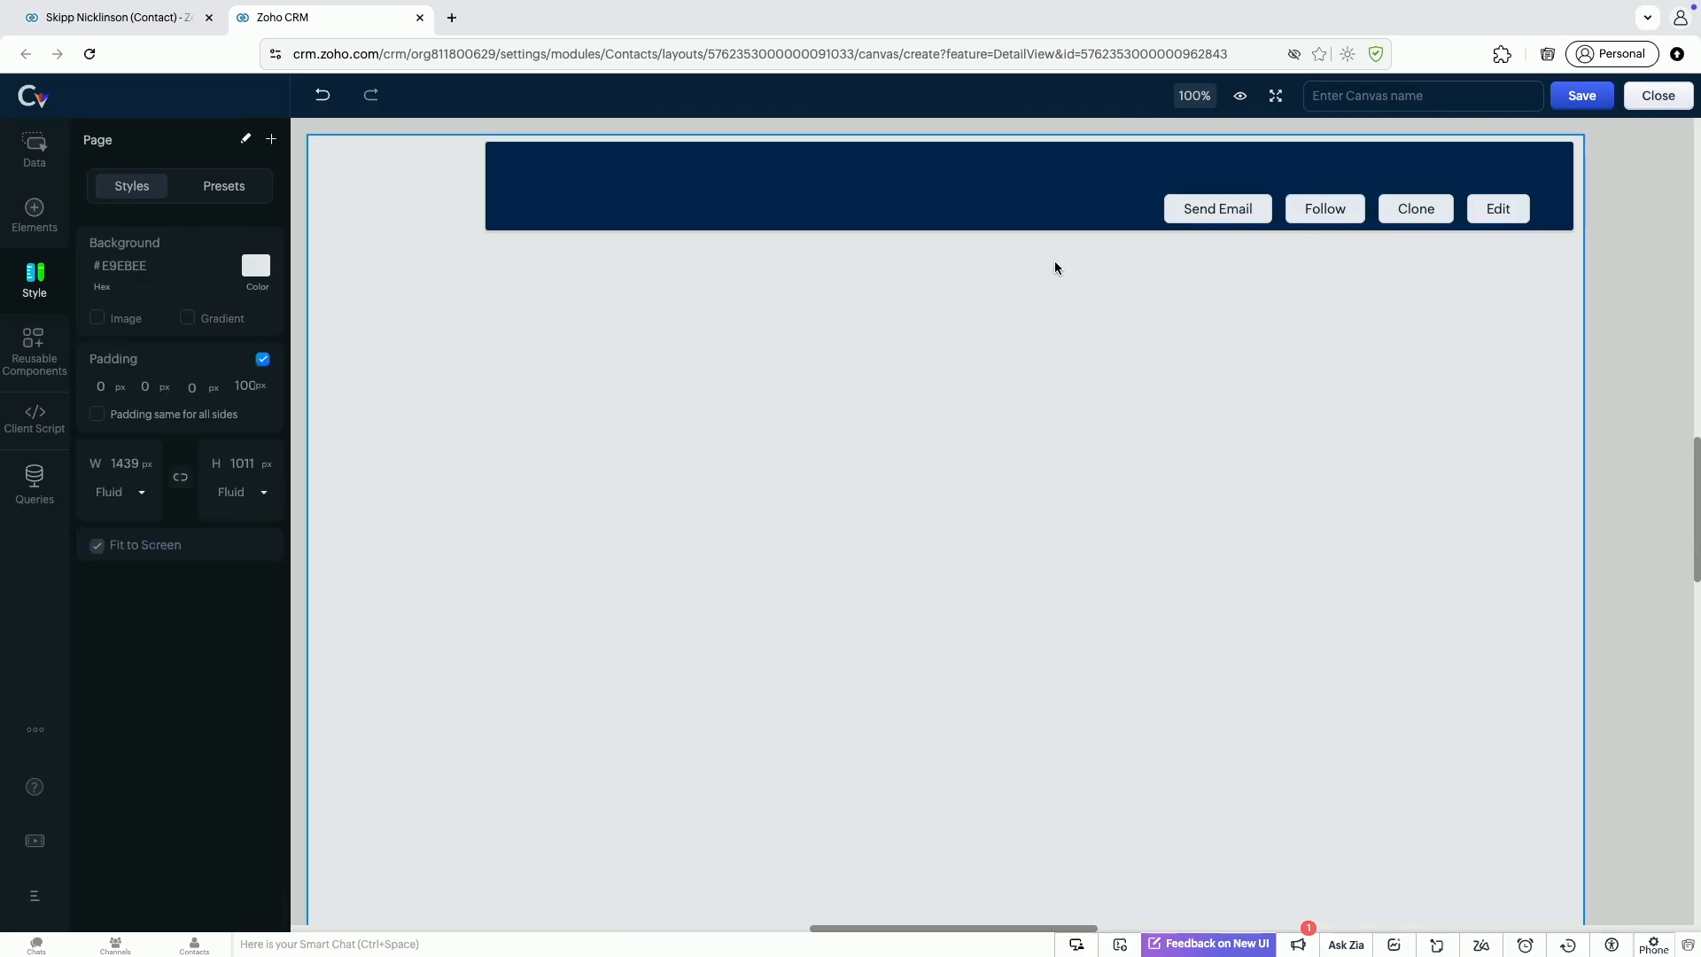
{"action": "left_click", "coordinate": [1185, 211]}
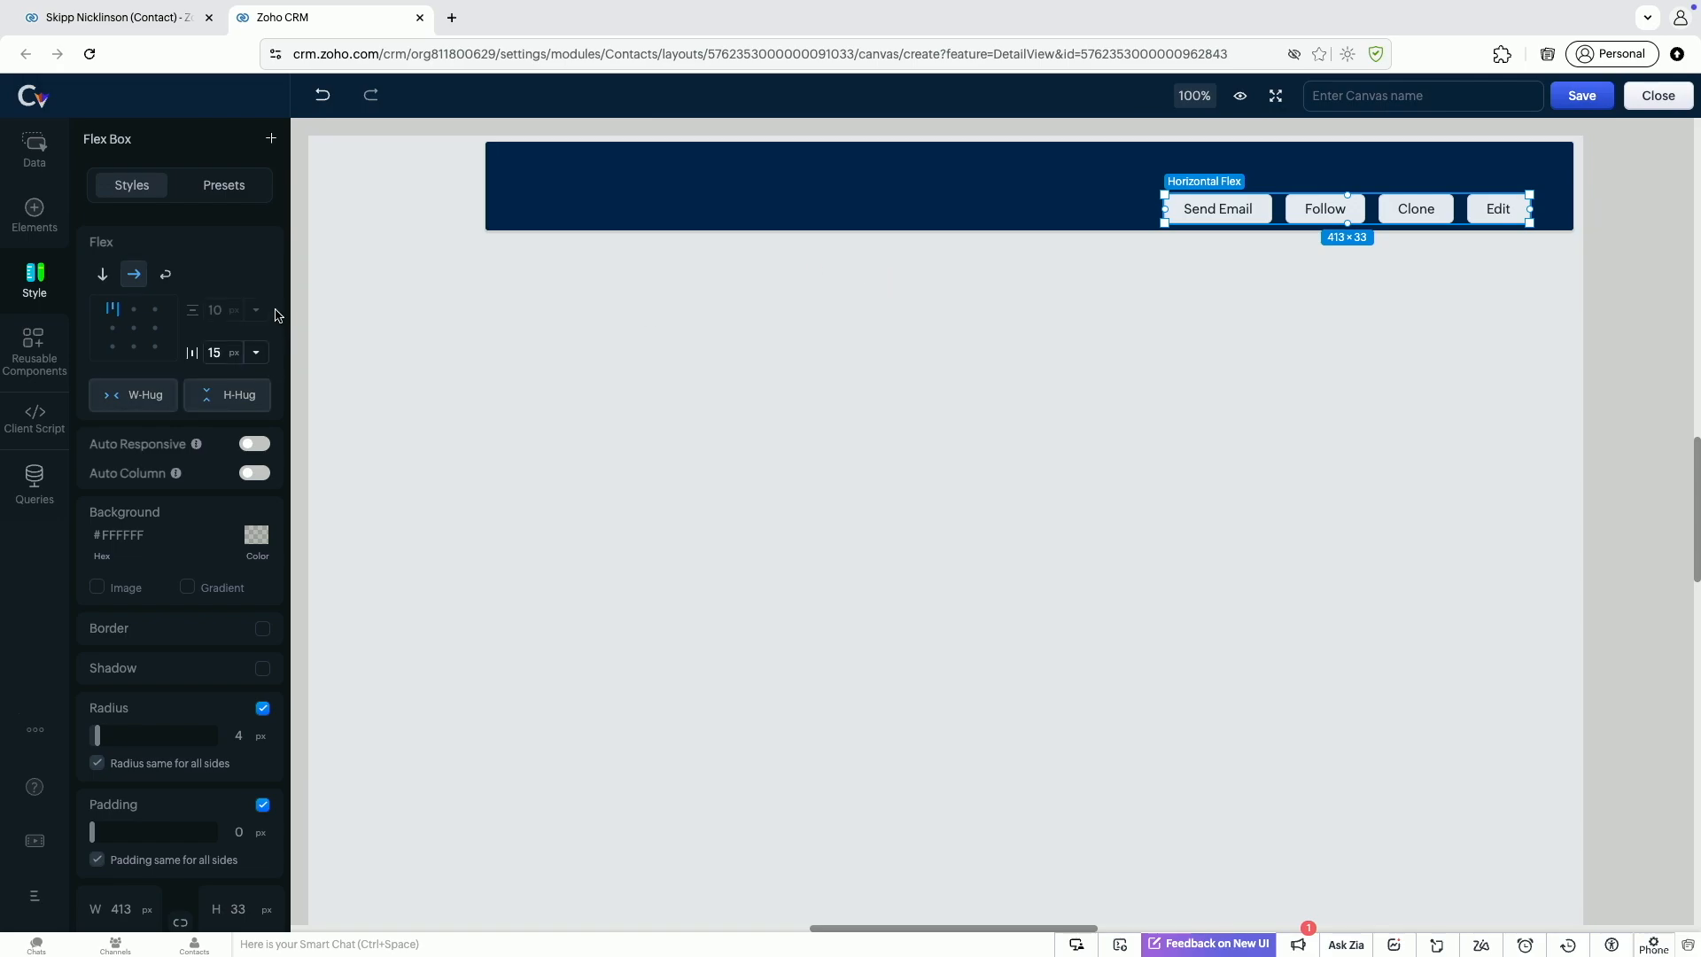
{"action": "left_click", "coordinate": [134, 329]}
{"action": "left_click", "coordinate": [155, 329]}
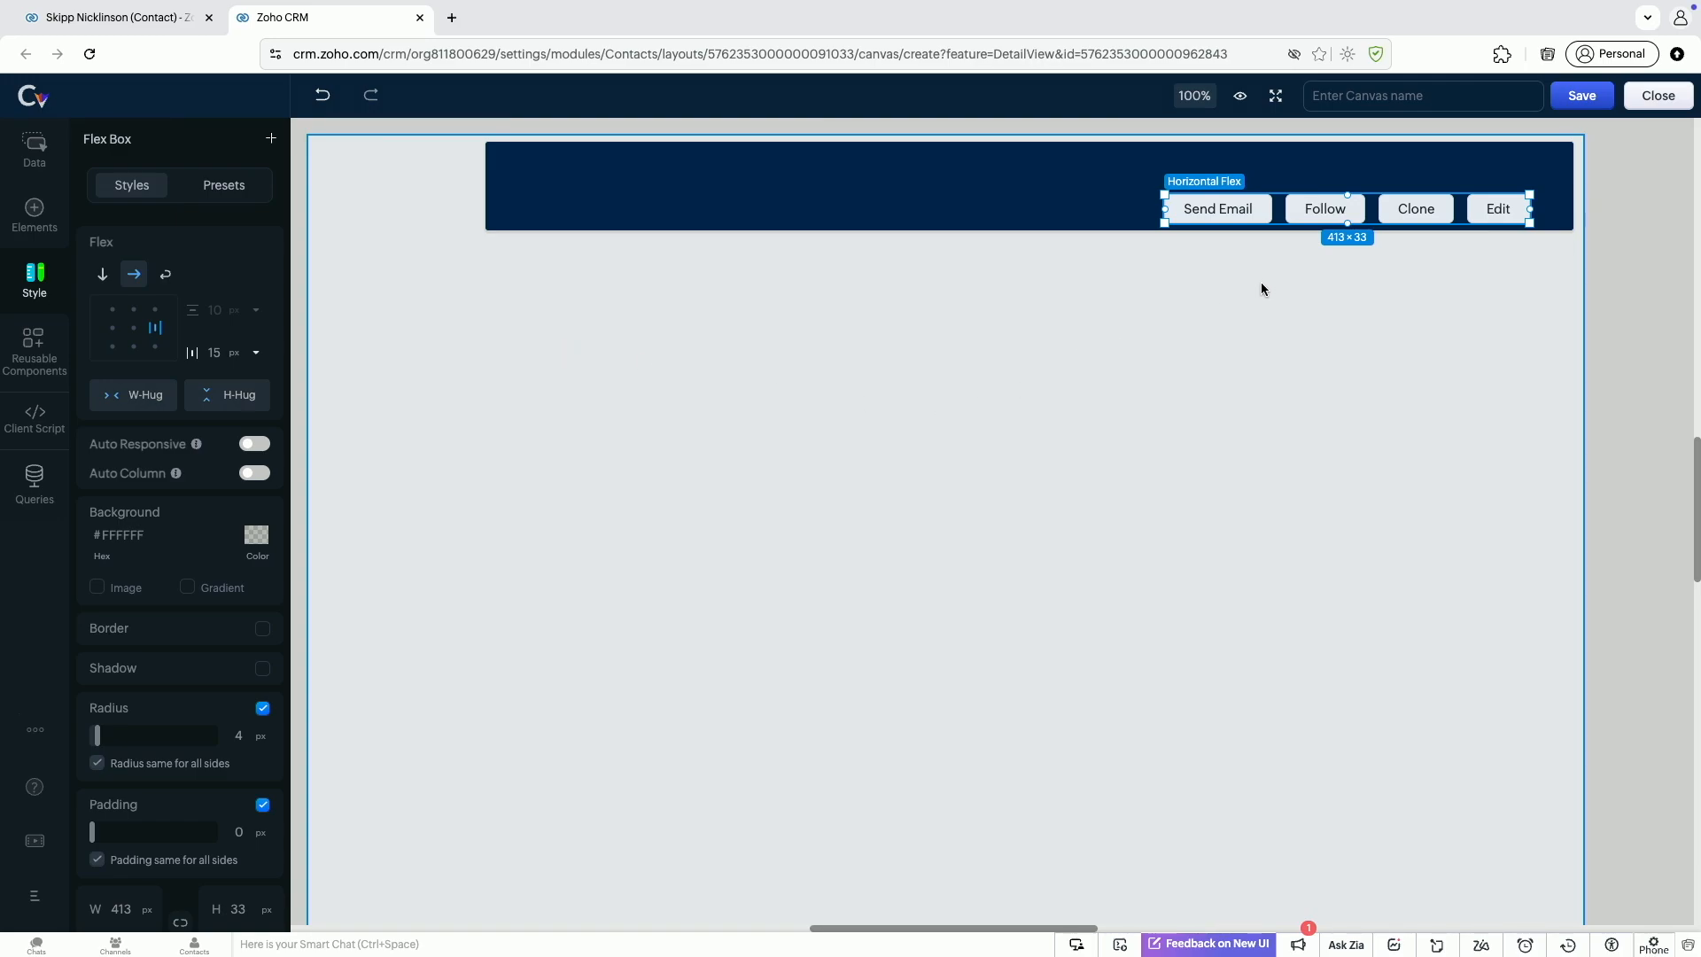
{"action": "left_click", "coordinate": [1125, 216]}
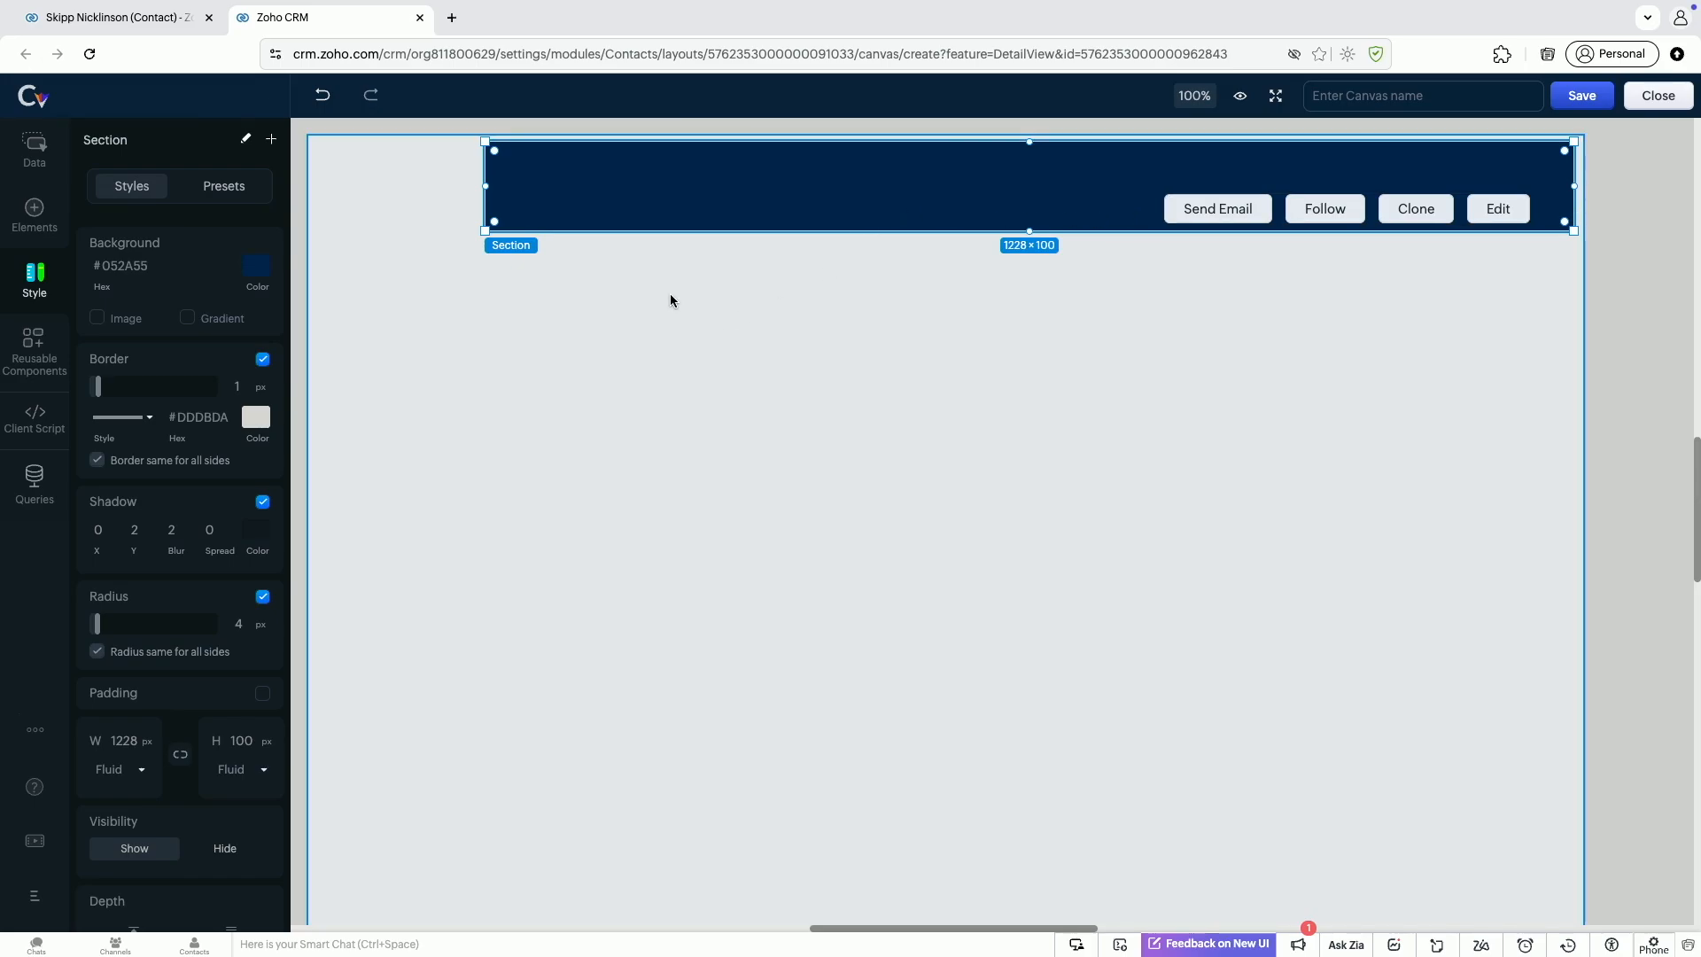
Add a vertical flex box about 344 × 648 px below the header, along the left side of the canvas page
{"action": "left_click", "coordinate": [36, 215]}
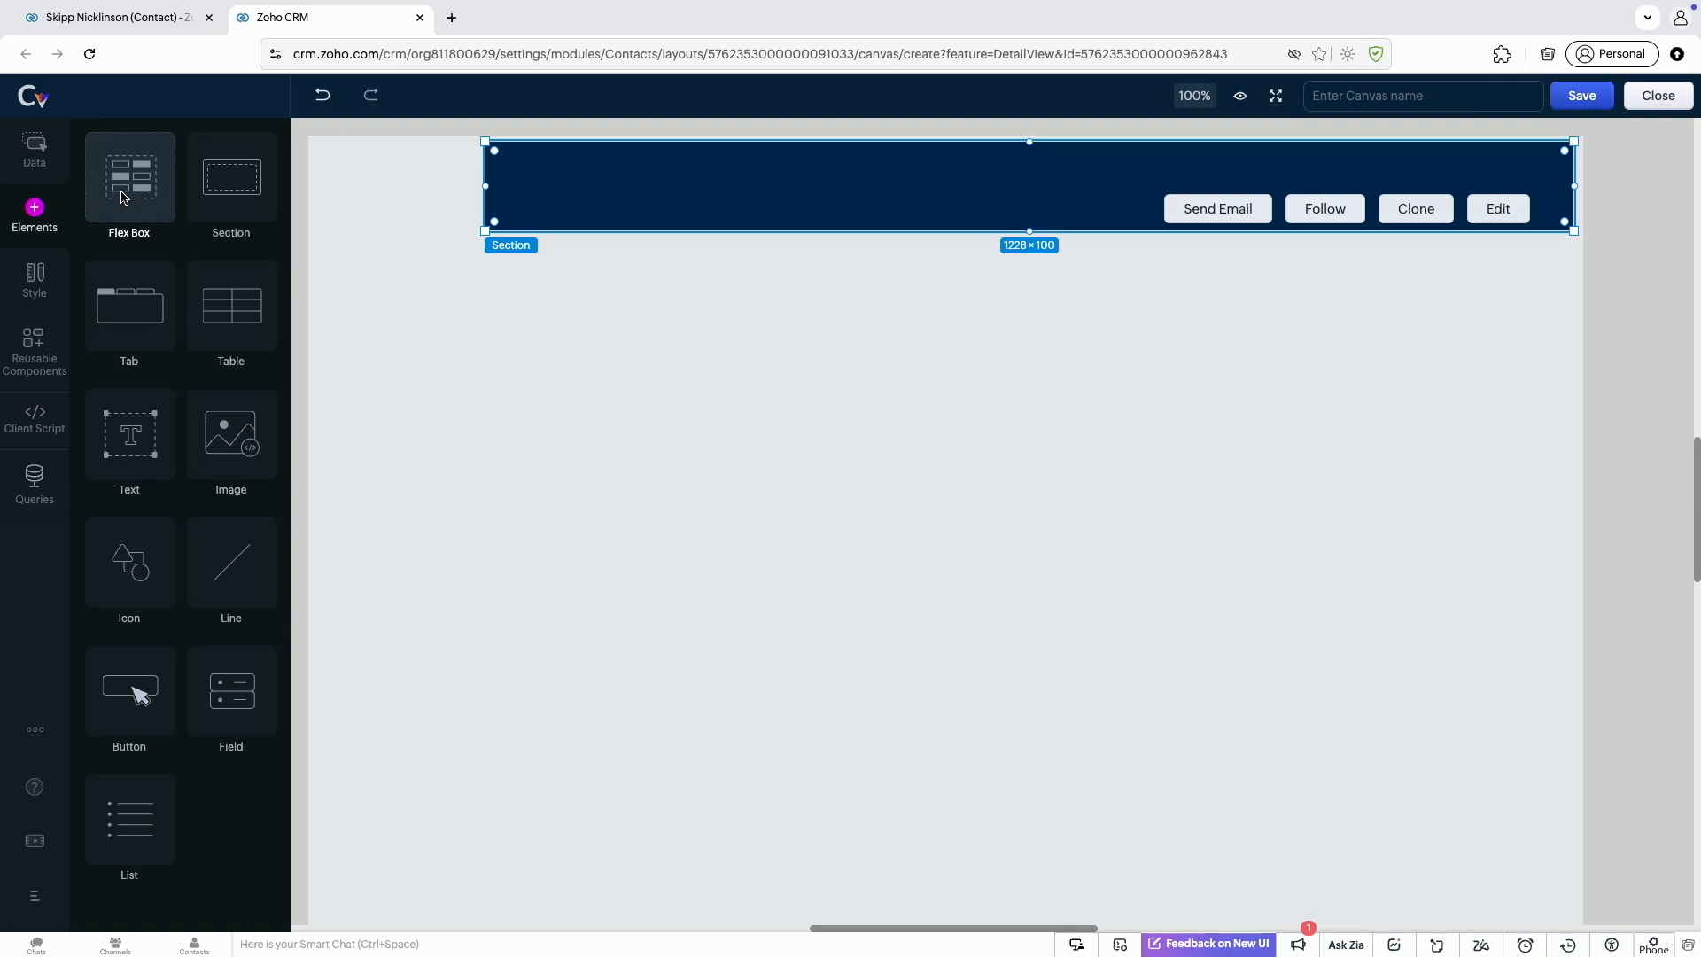
{"action": "left_click_drag", "start_coordinate": [123, 197], "coordinate": [319, 256]}
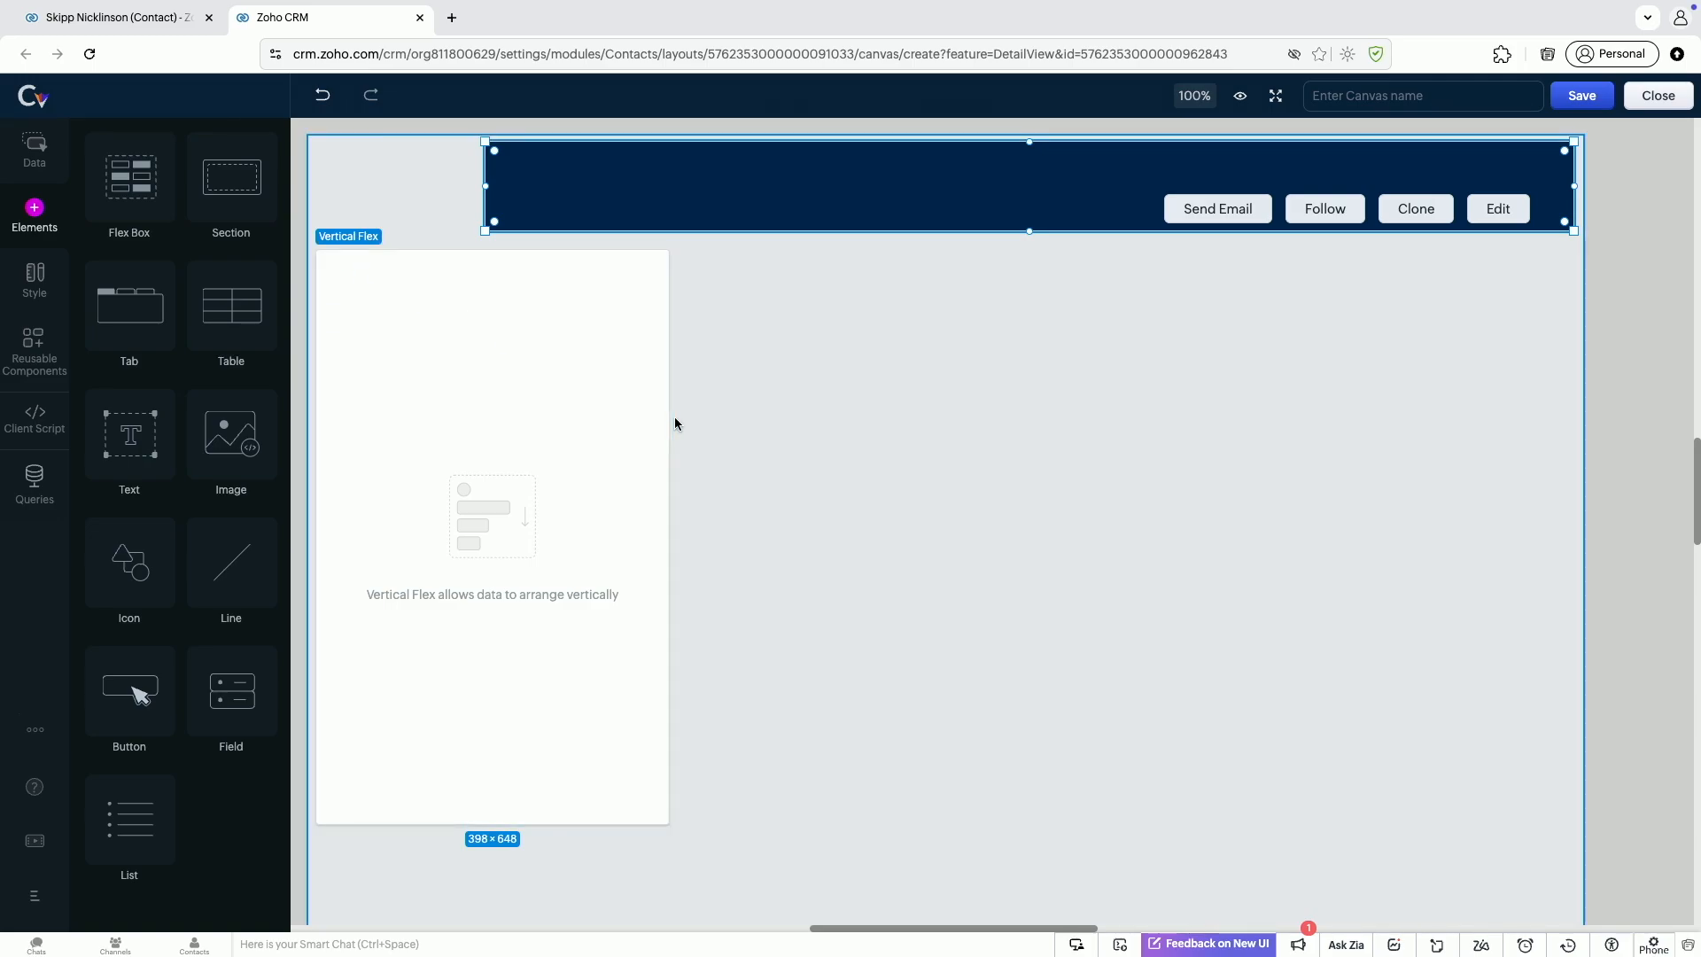
{"action": "left_click", "coordinate": [638, 472]}
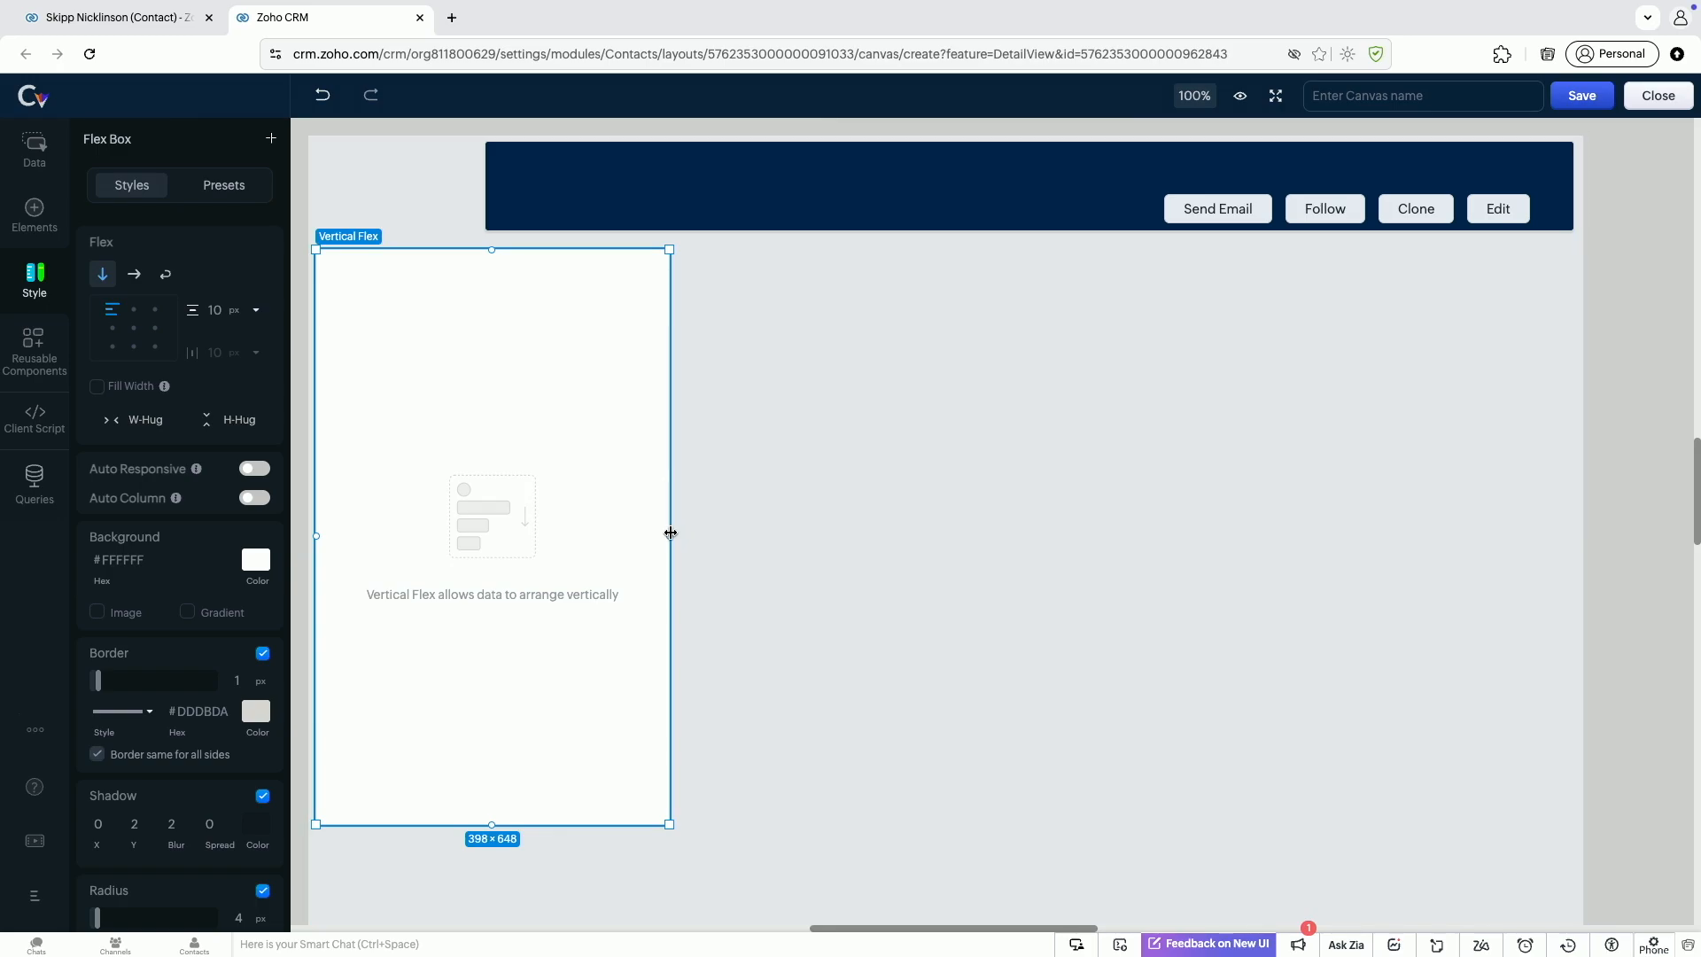
{"action": "left_click_drag", "start_coordinate": [669, 535], "coordinate": [622, 532]}
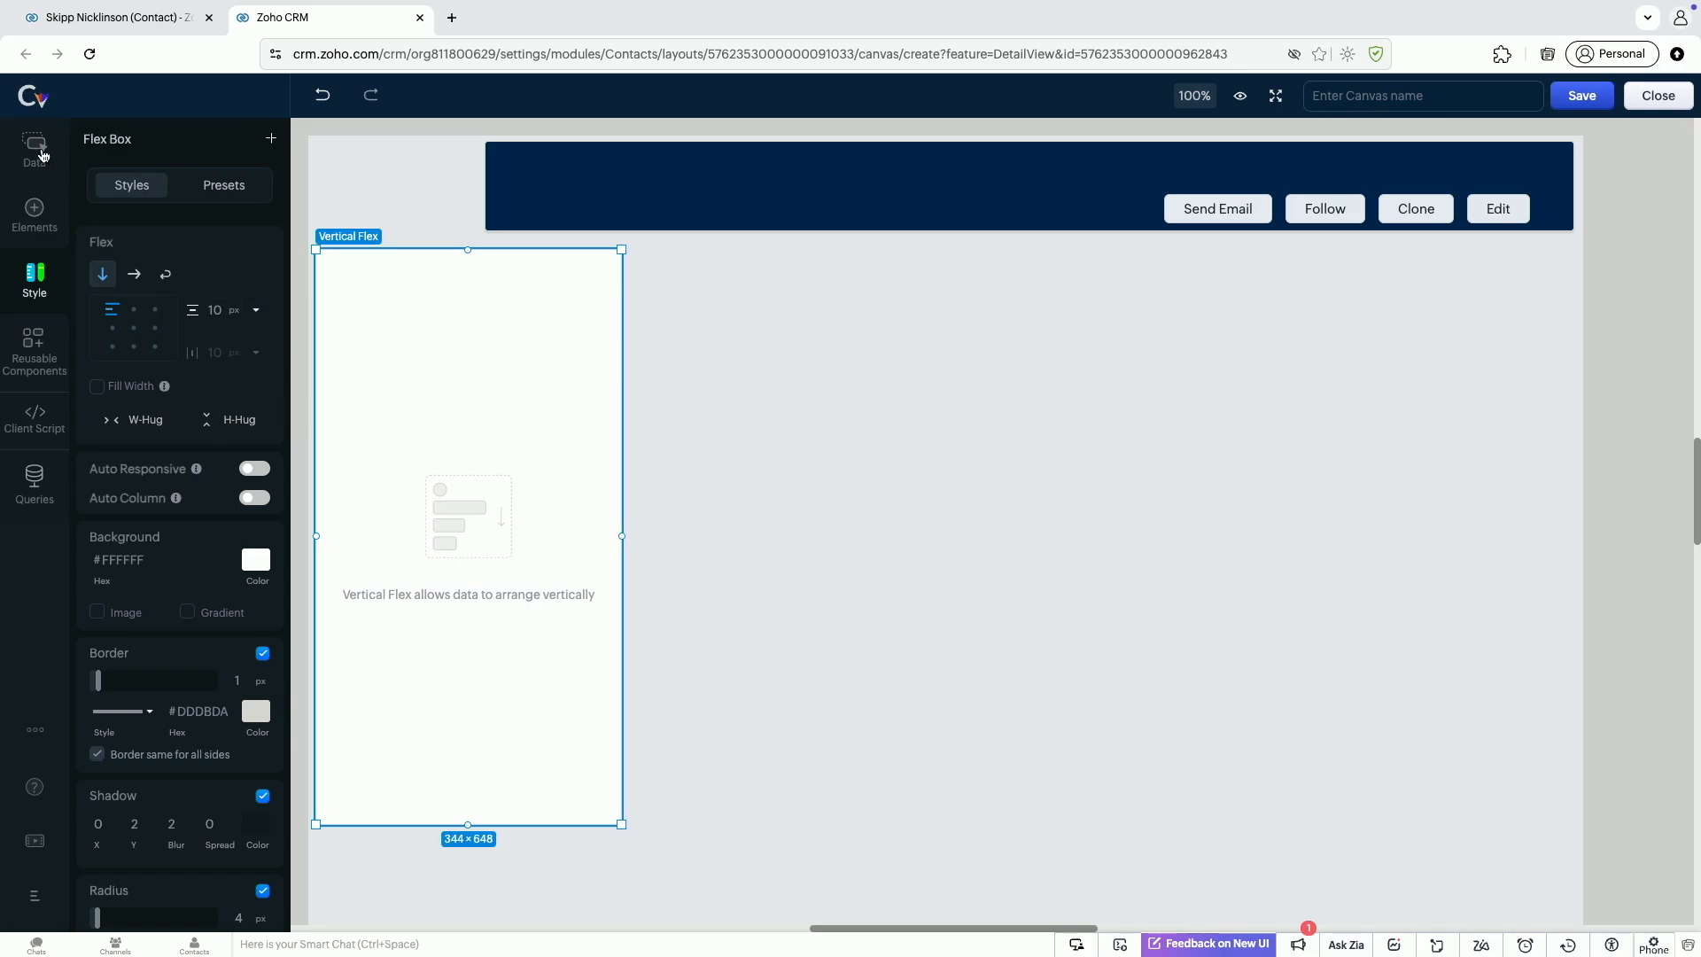
Fill the vertical flex box with the Contact Image, First Name, Last Name, Contact Name, Contact Owner and Lead Source fields
{"action": "left_click", "coordinate": [37, 152]}
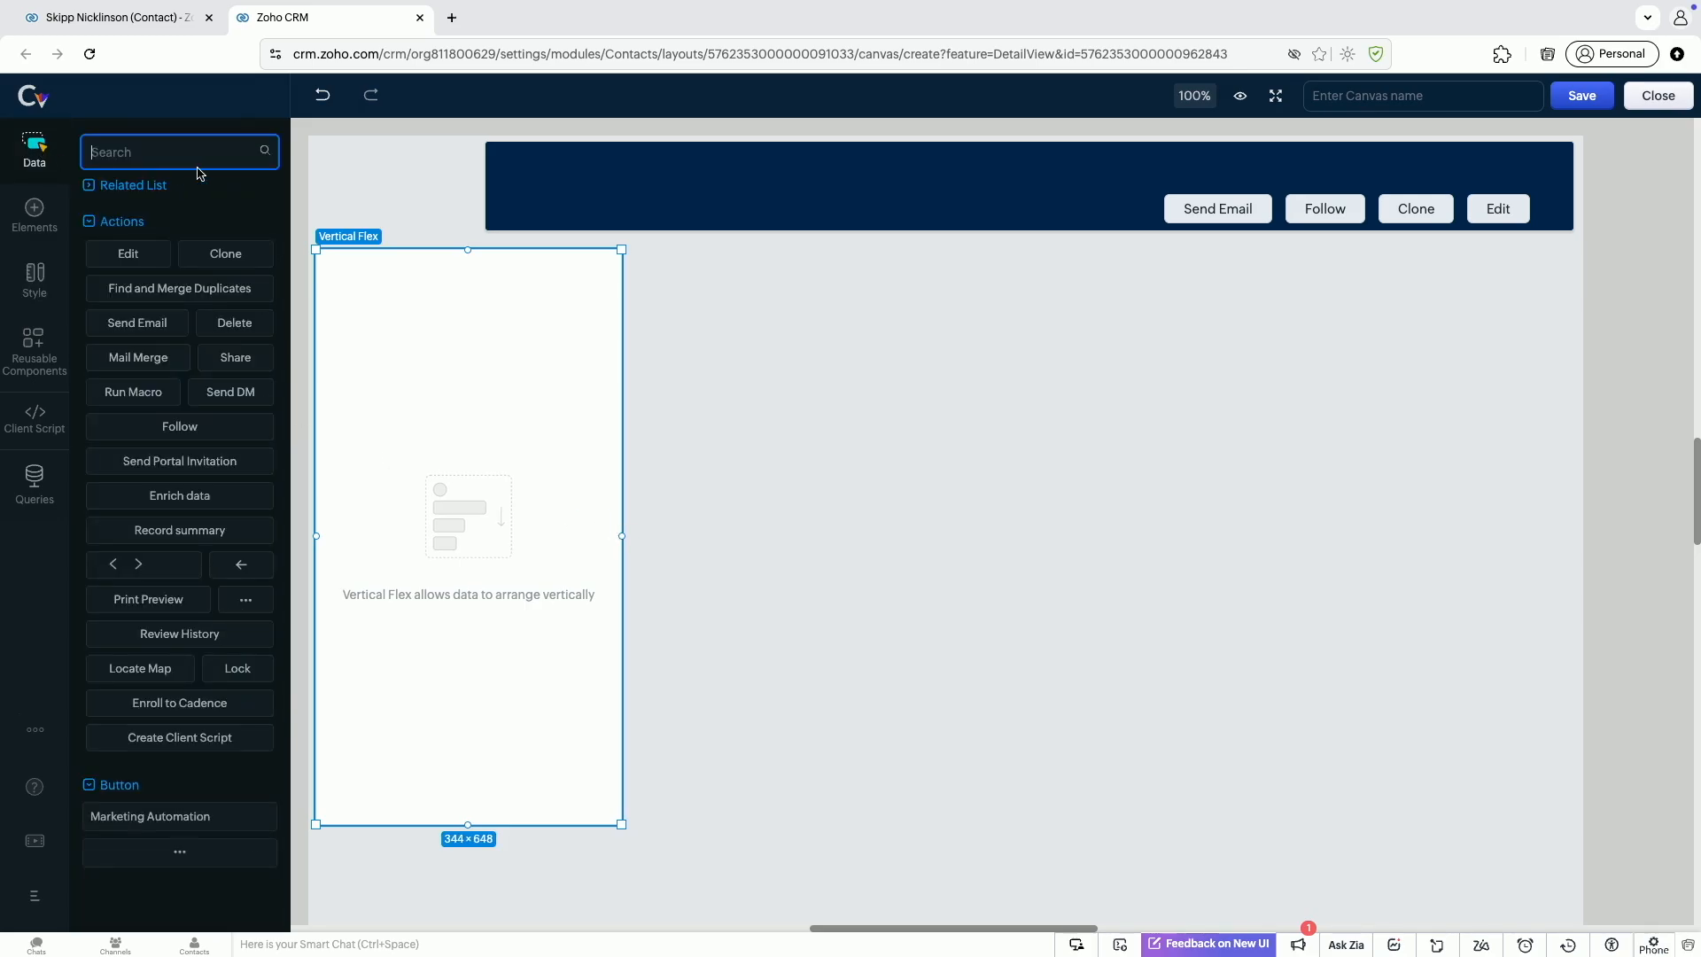
{"action": "left_click", "coordinate": [92, 189]}
{"action": "scroll", "coordinate": [98, 204], "scroll_direction": "down", "scroll_amount": 5}
{"action": "scroll", "coordinate": [101, 209], "scroll_direction": "up", "scroll_amount": 6}
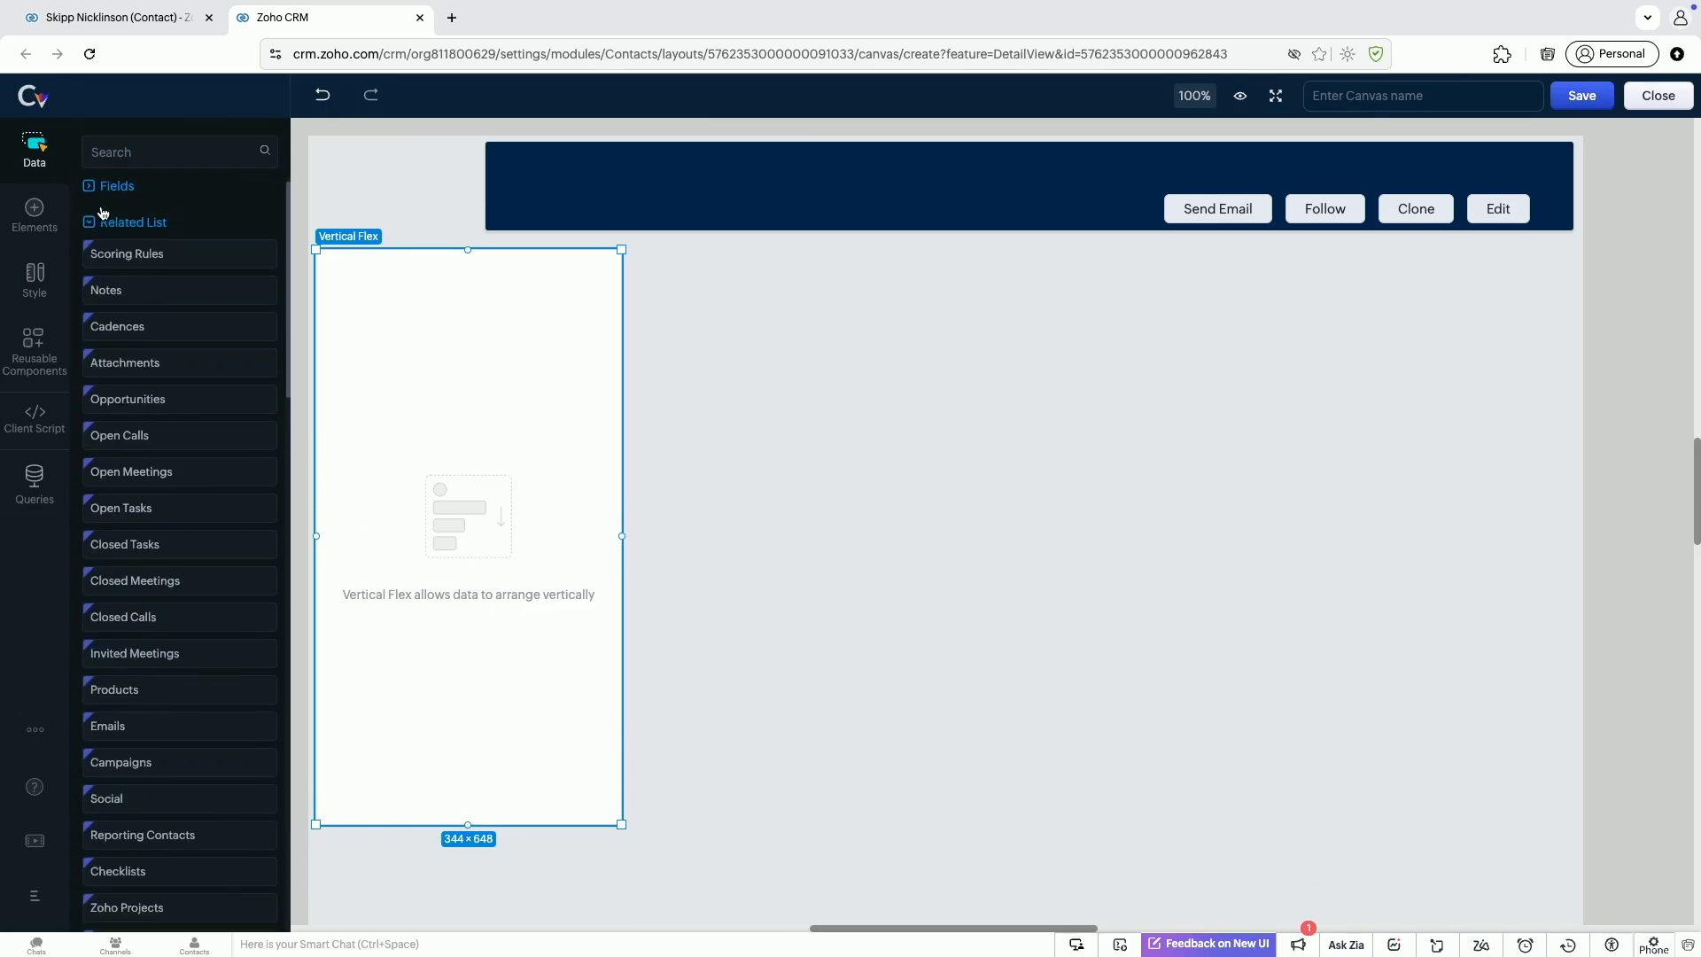
{"action": "left_click", "coordinate": [102, 209]}
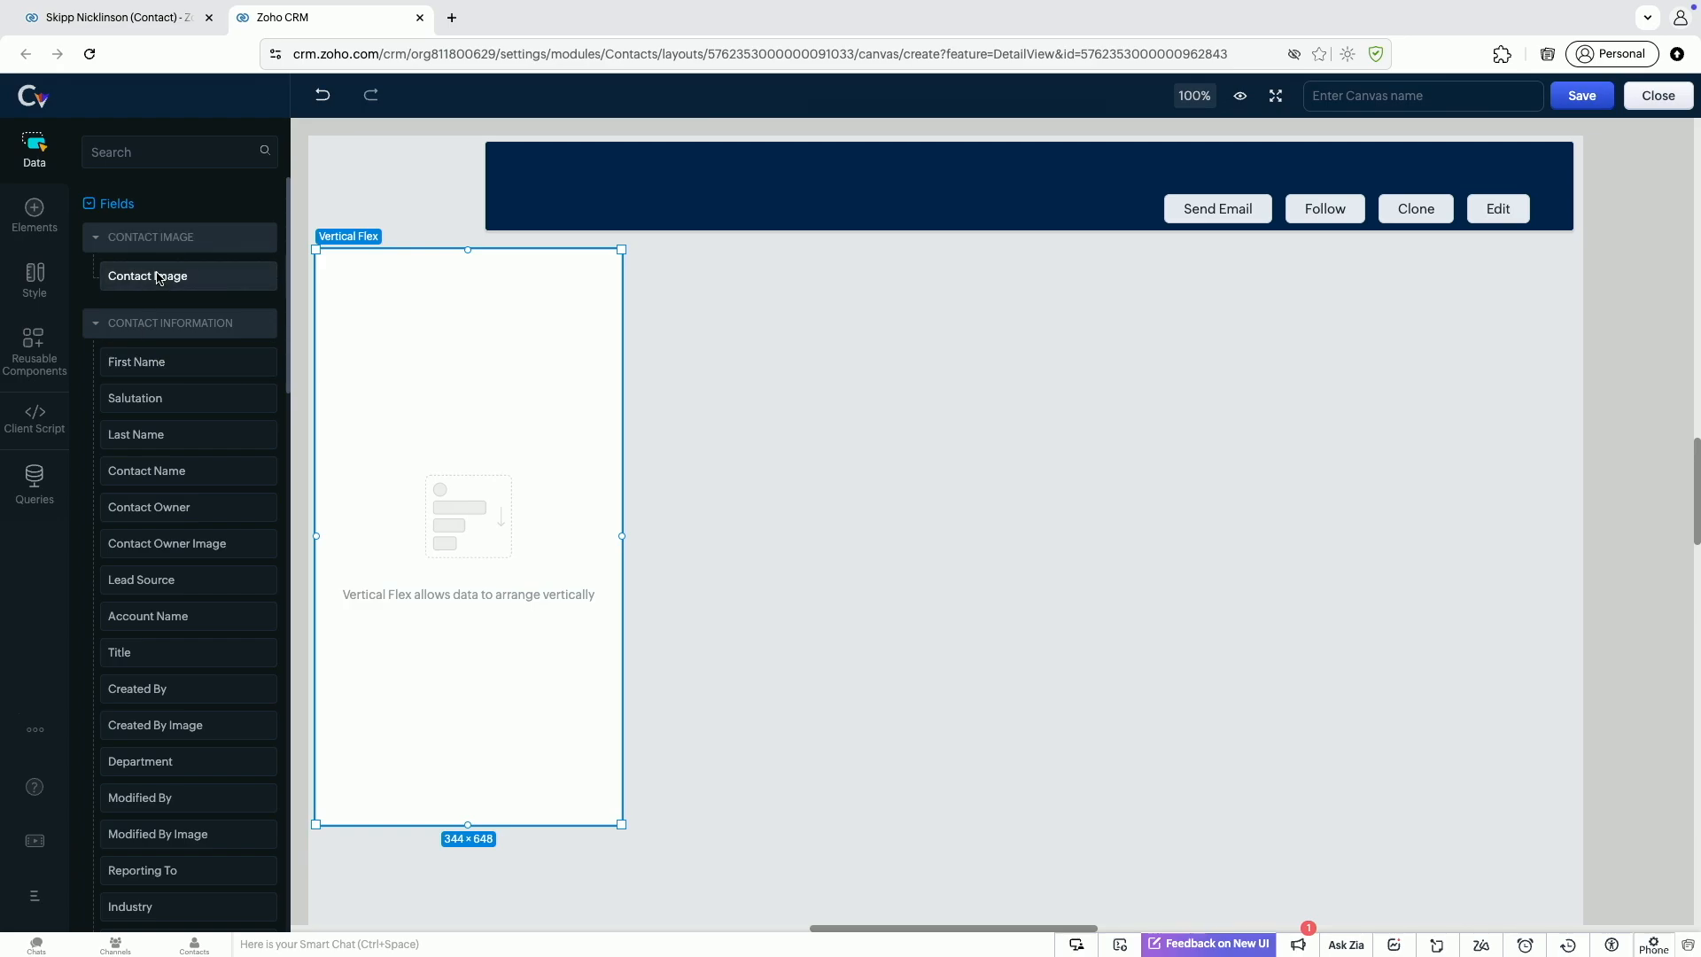
{"action": "left_click_drag", "start_coordinate": [160, 277], "coordinate": [436, 293]}
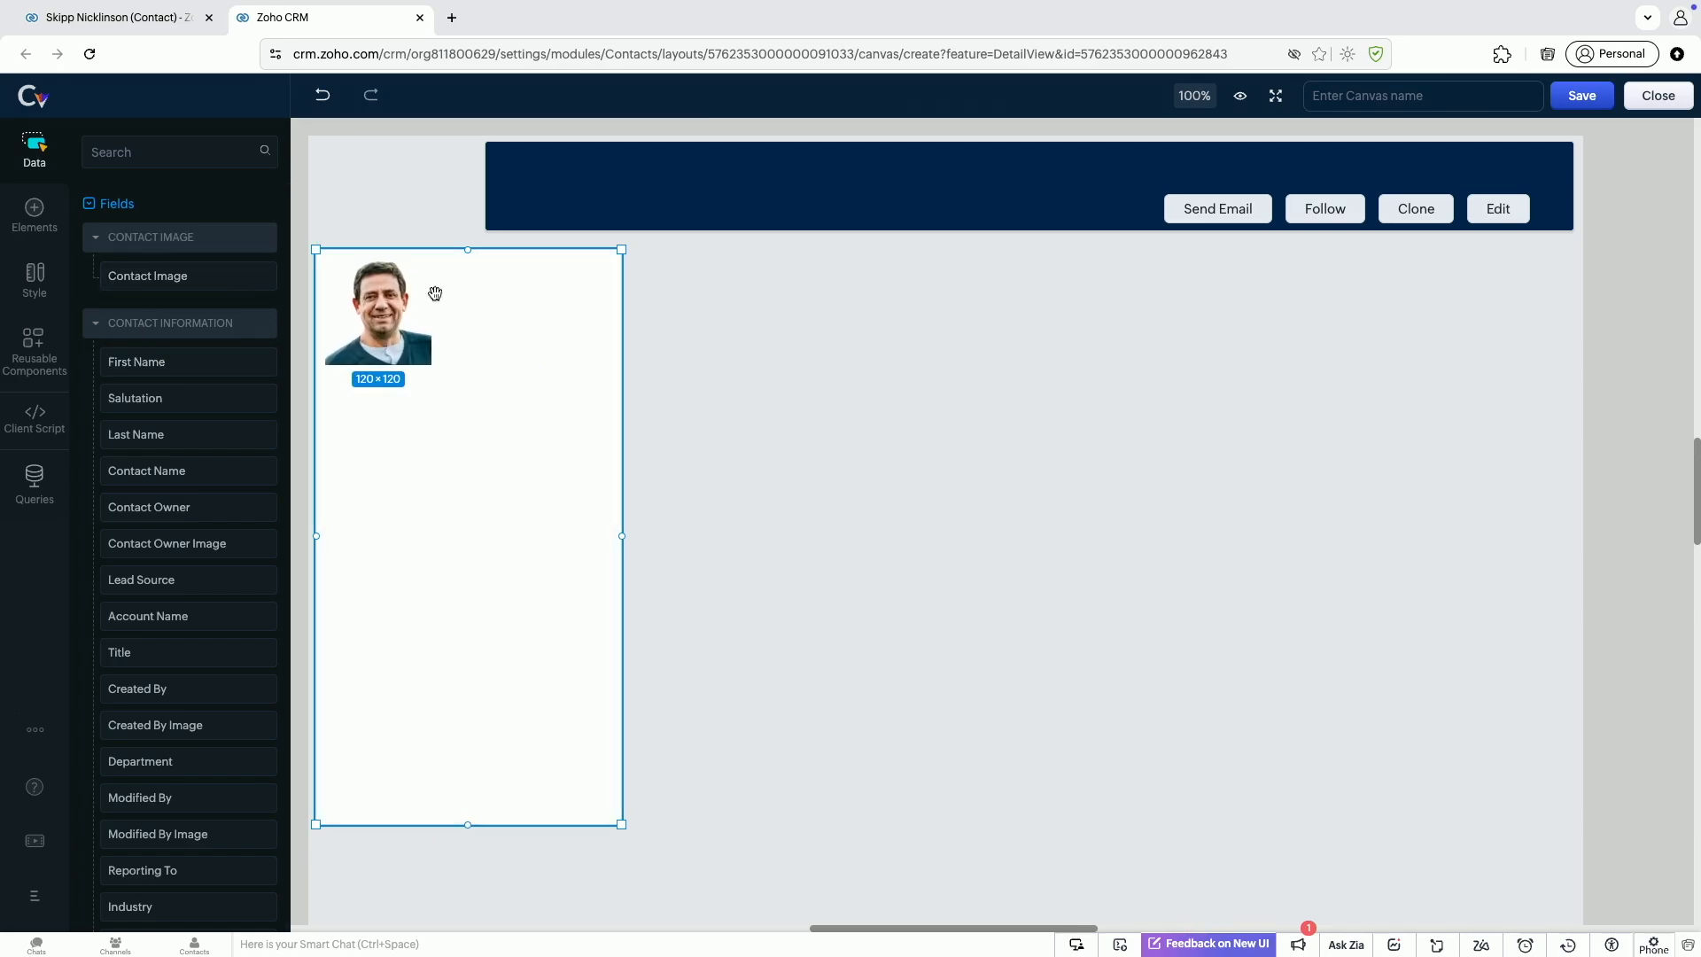
{"action": "left_click_drag", "start_coordinate": [134, 365], "coordinate": [369, 408]}
{"action": "left_click_drag", "start_coordinate": [146, 434], "coordinate": [385, 447]}
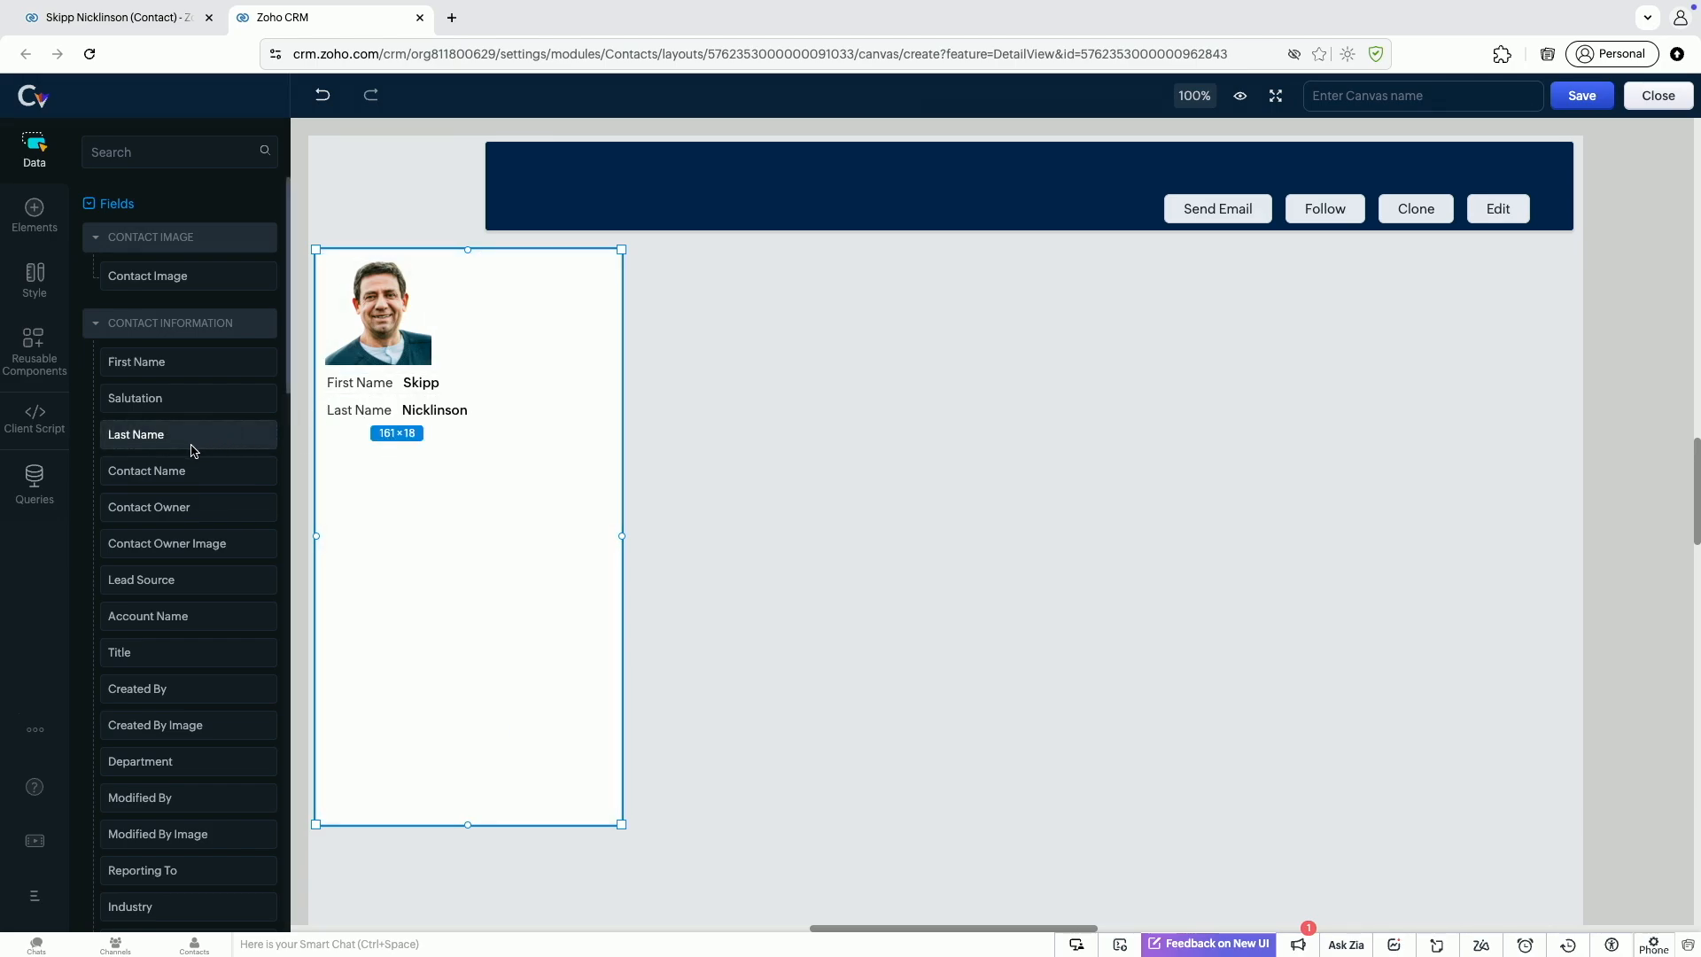
{"action": "left_click_drag", "start_coordinate": [196, 468], "coordinate": [354, 455]}
{"action": "left_click_drag", "start_coordinate": [150, 509], "coordinate": [367, 490]}
{"action": "left_click_drag", "start_coordinate": [186, 590], "coordinate": [349, 523]}
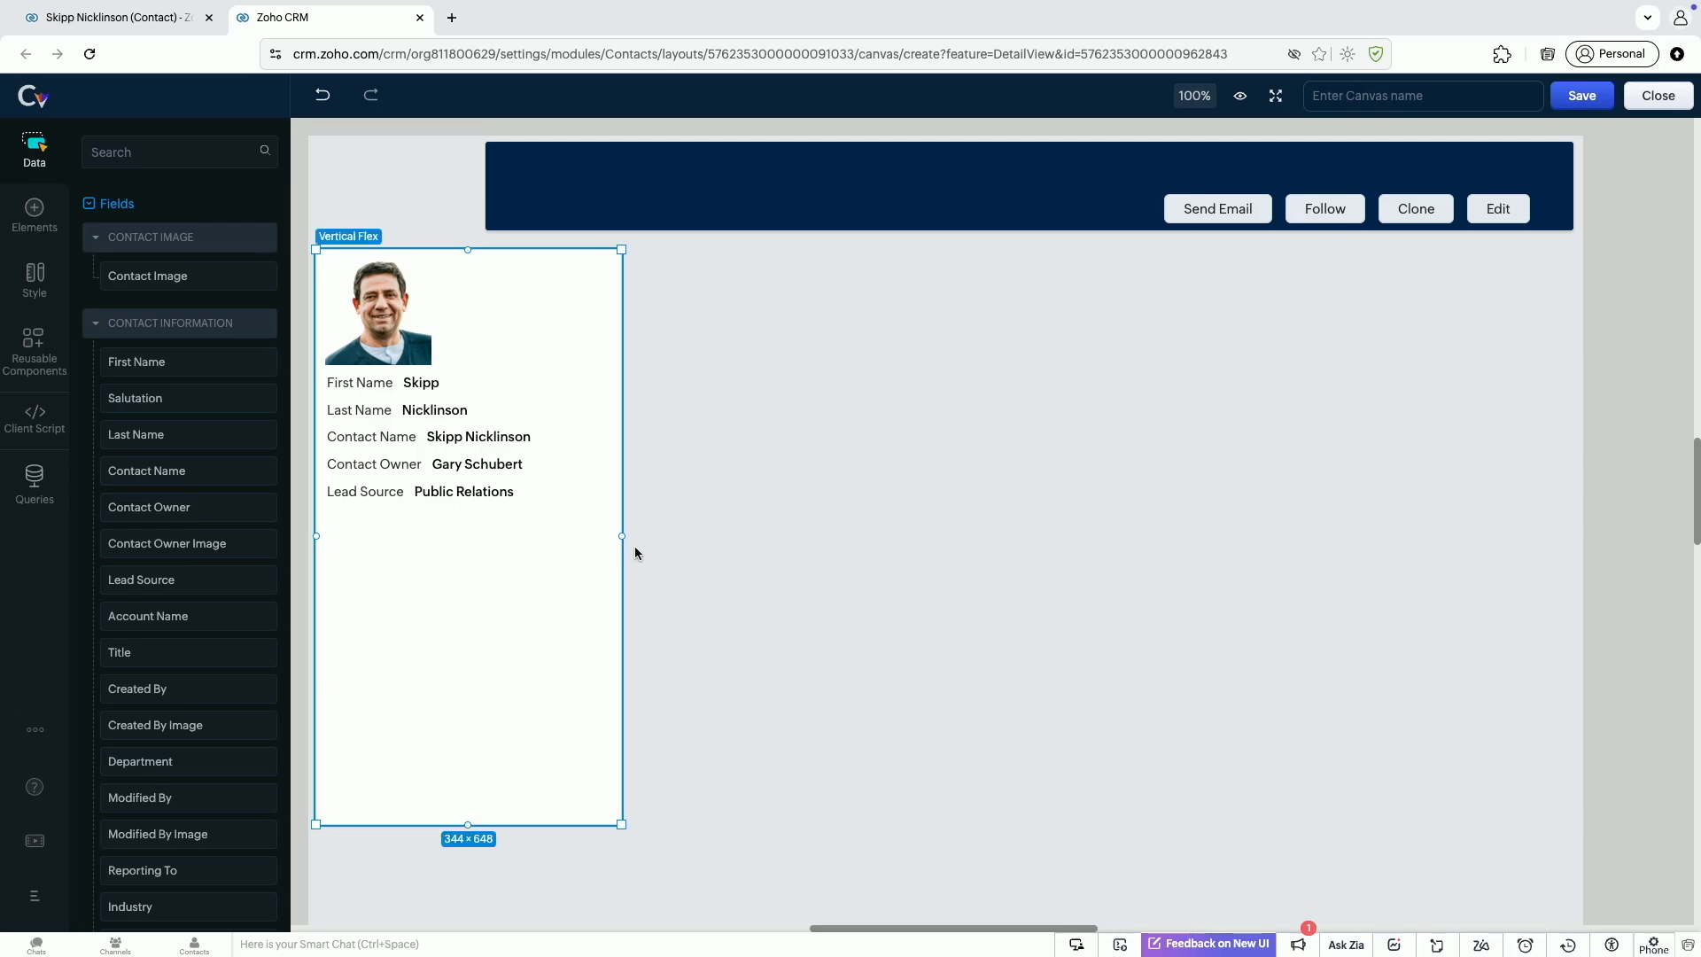
Align the vertical flex box's contents to the top centre and set their vertical spacing to 20 px
{"action": "left_click", "coordinate": [326, 528]}
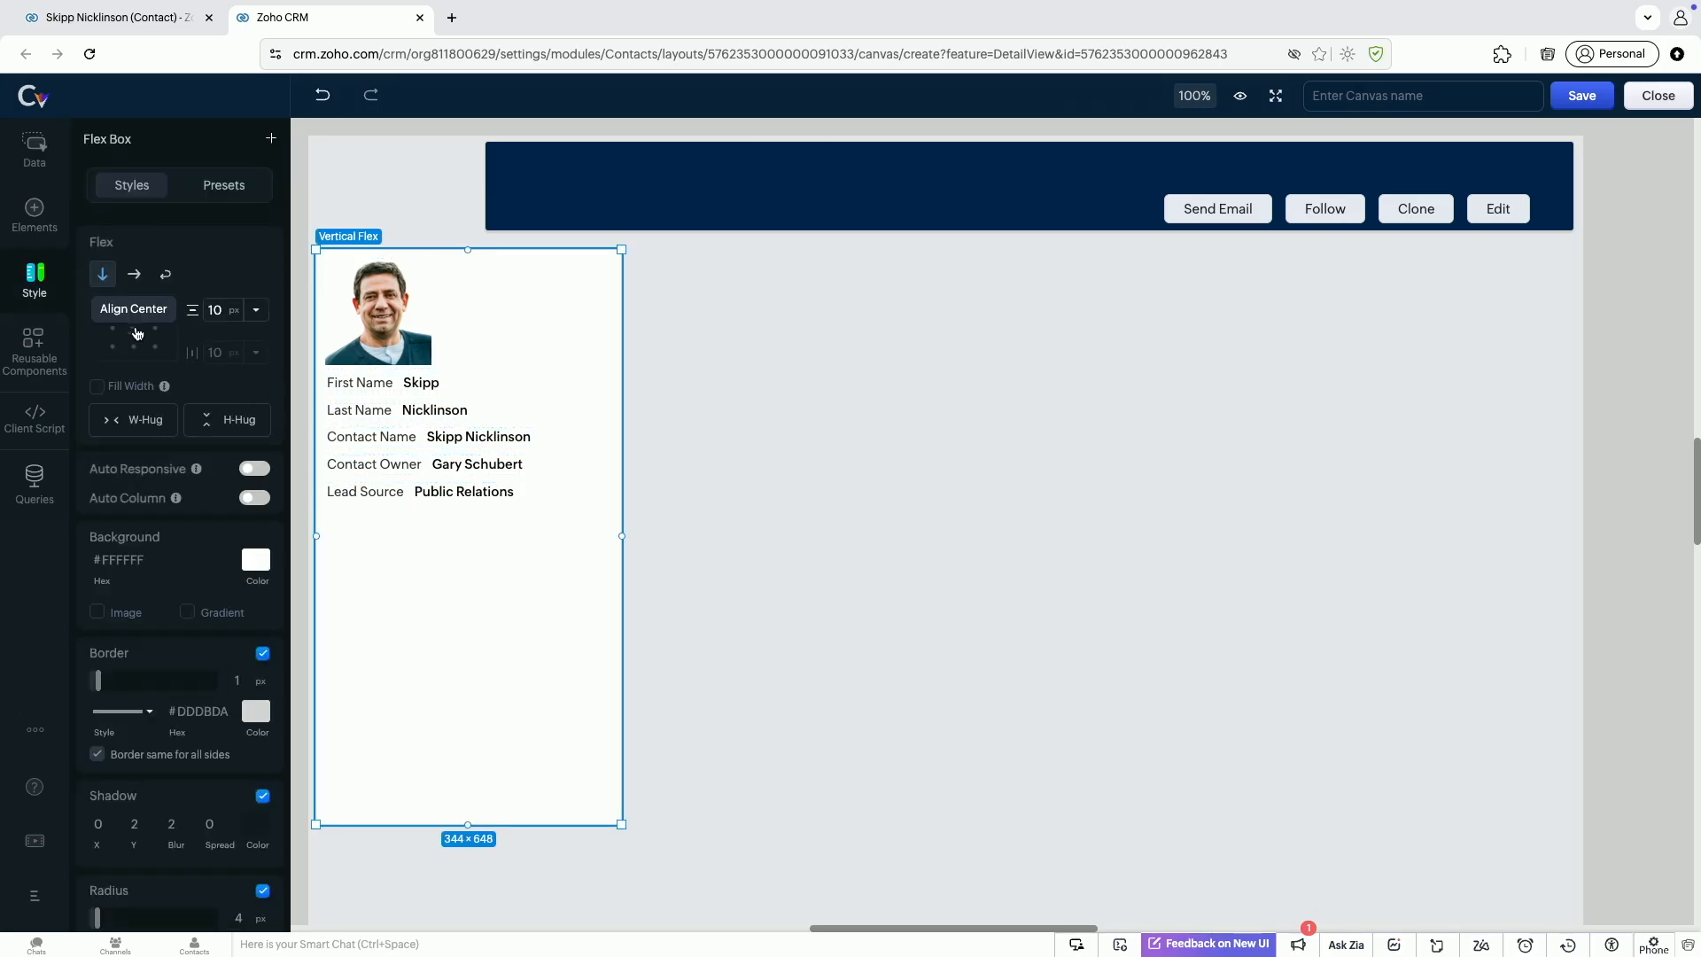
{"action": "left_click", "coordinate": [134, 332]}
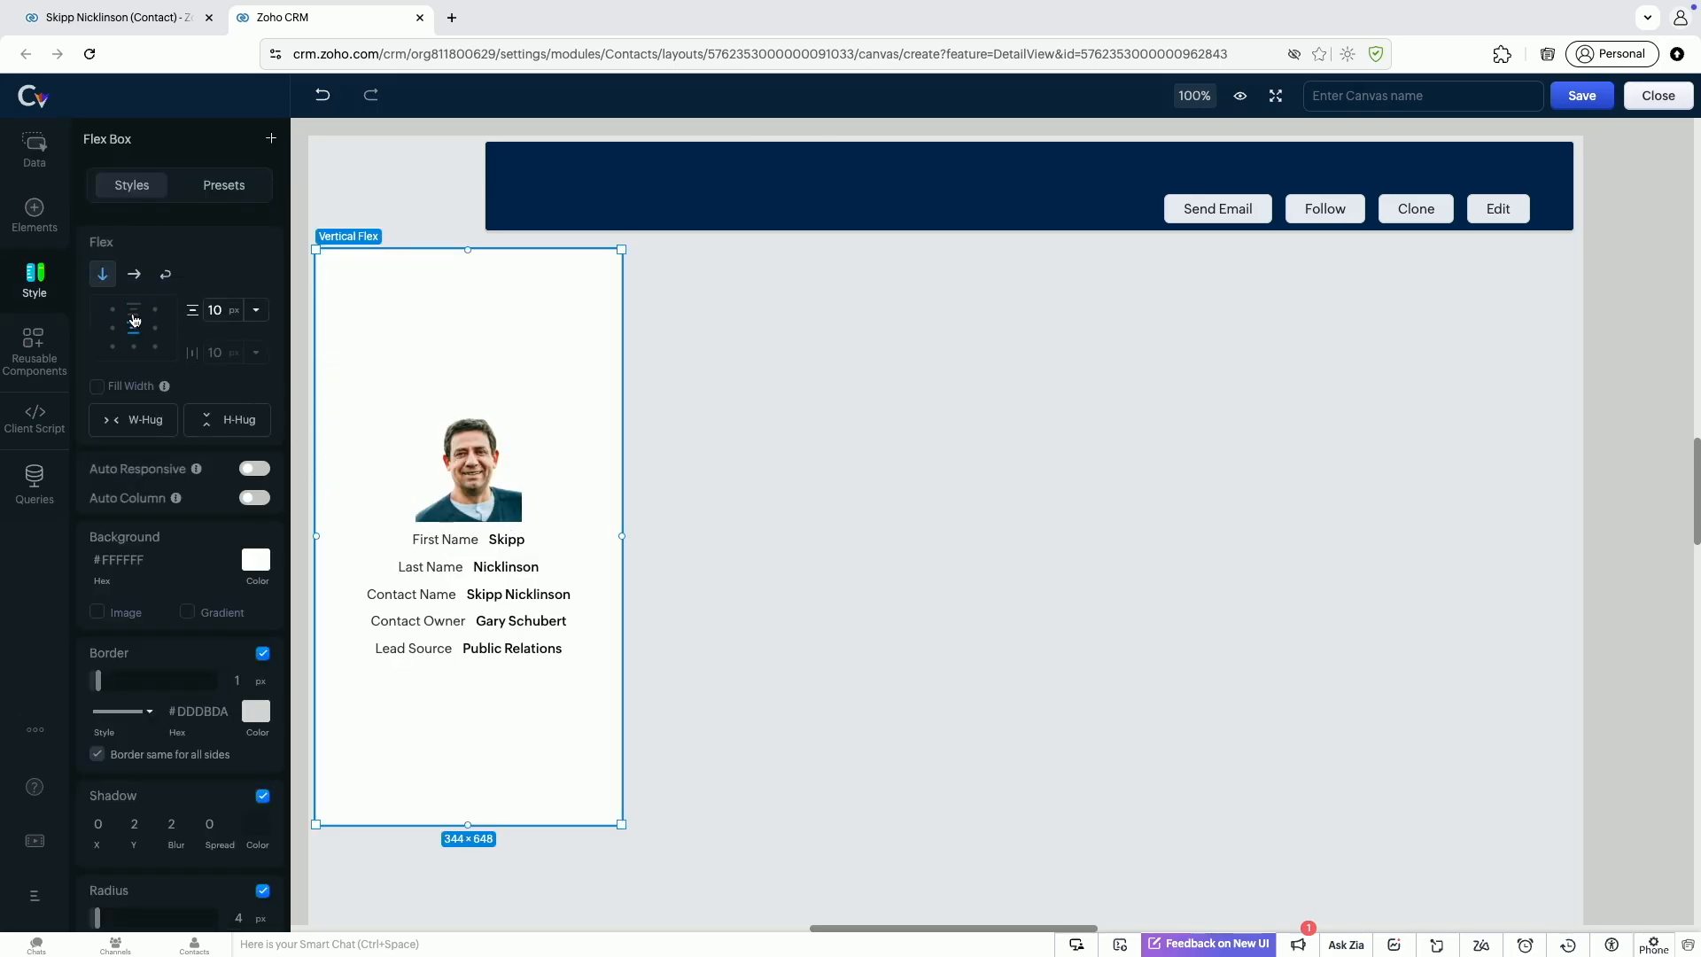
{"action": "left_click", "coordinate": [134, 312]}
{"action": "left_click", "coordinate": [223, 312]}
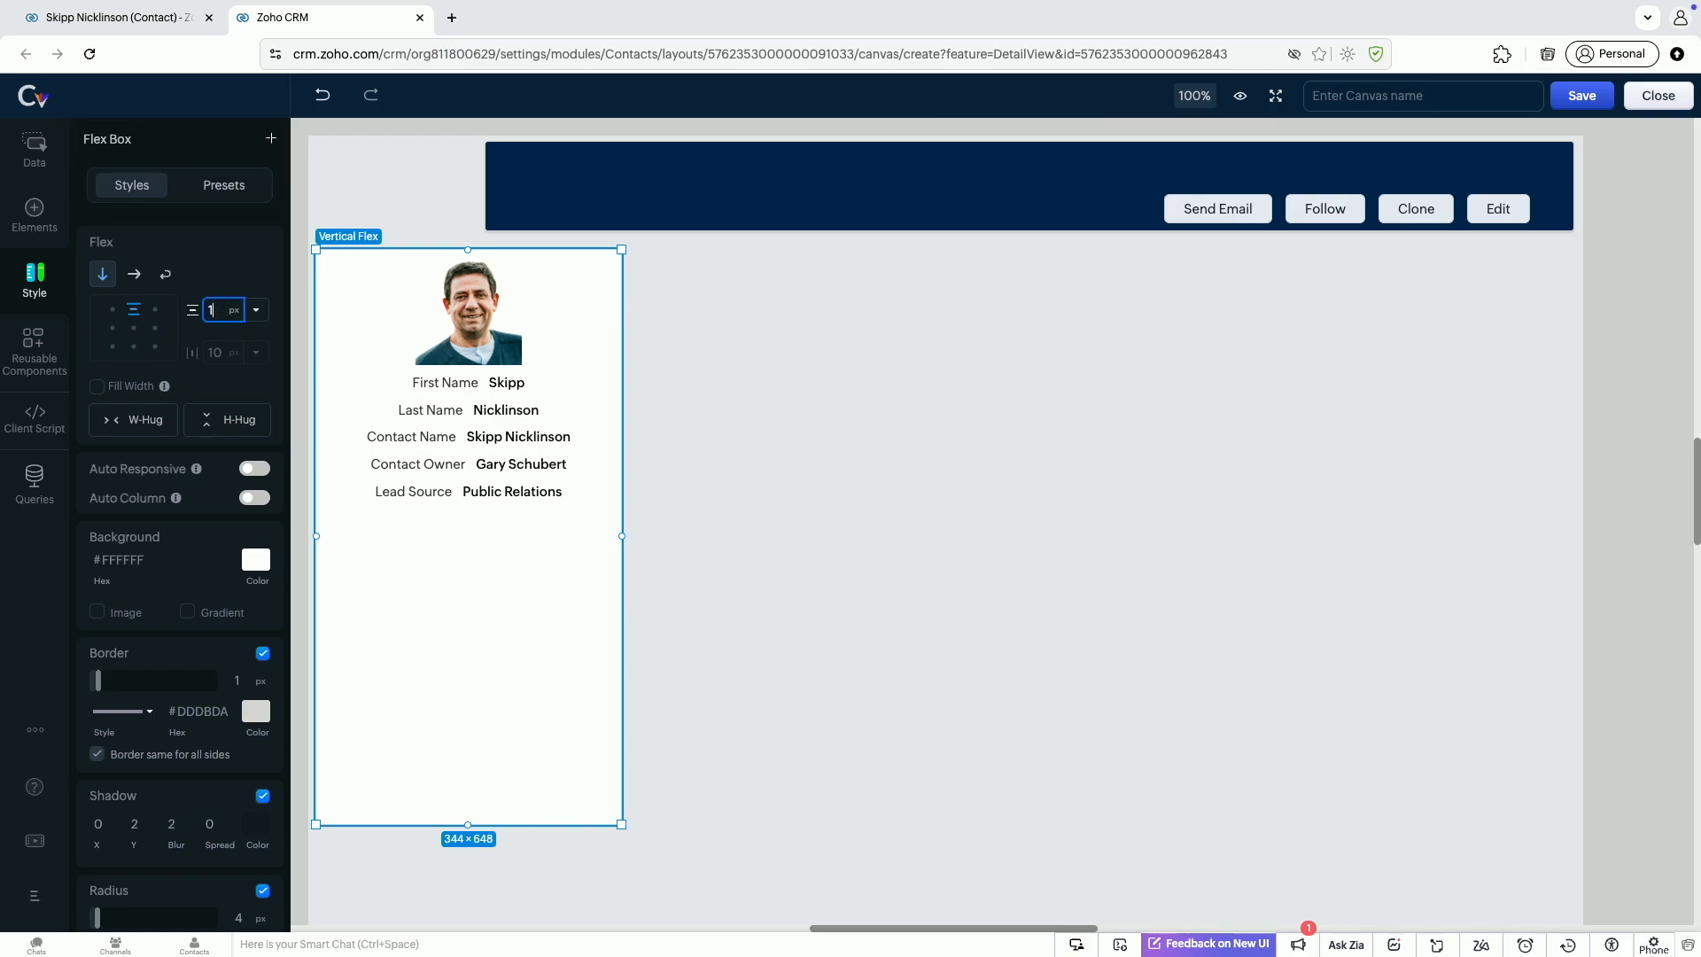
{"action": "type", "text": "20"}
{"action": "left_click", "coordinate": [674, 503]}
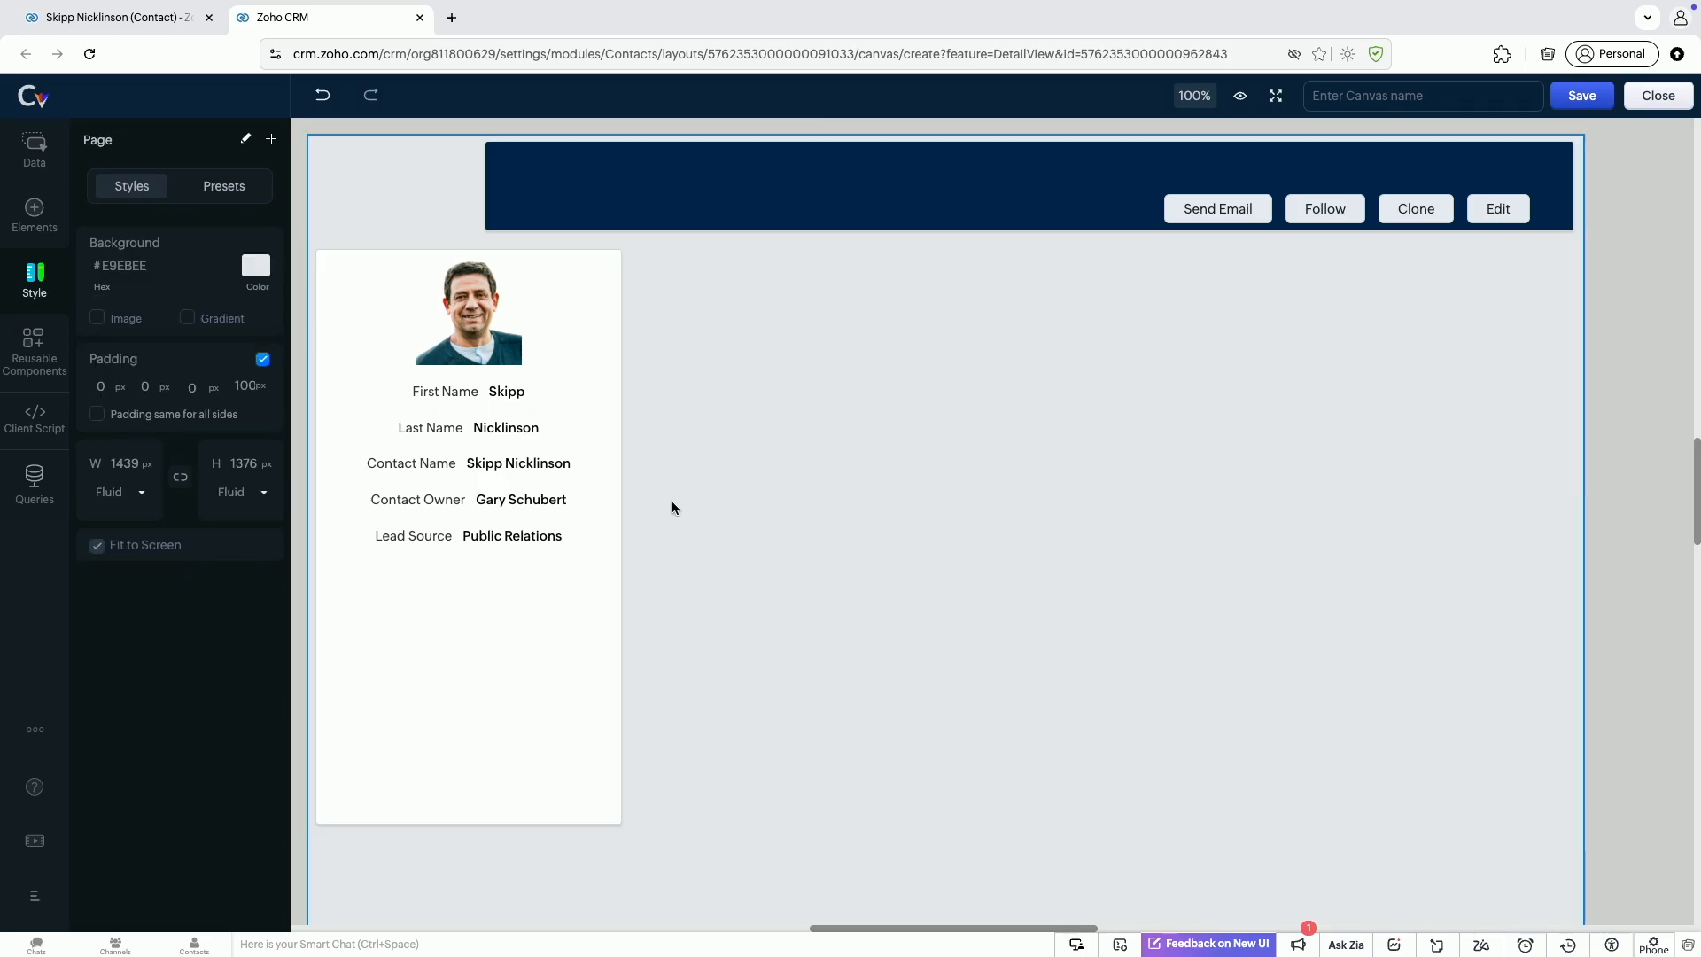
Turn on Fill Width for the vertical flex box holding the contact fields
{"action": "left_click", "coordinate": [571, 353]}
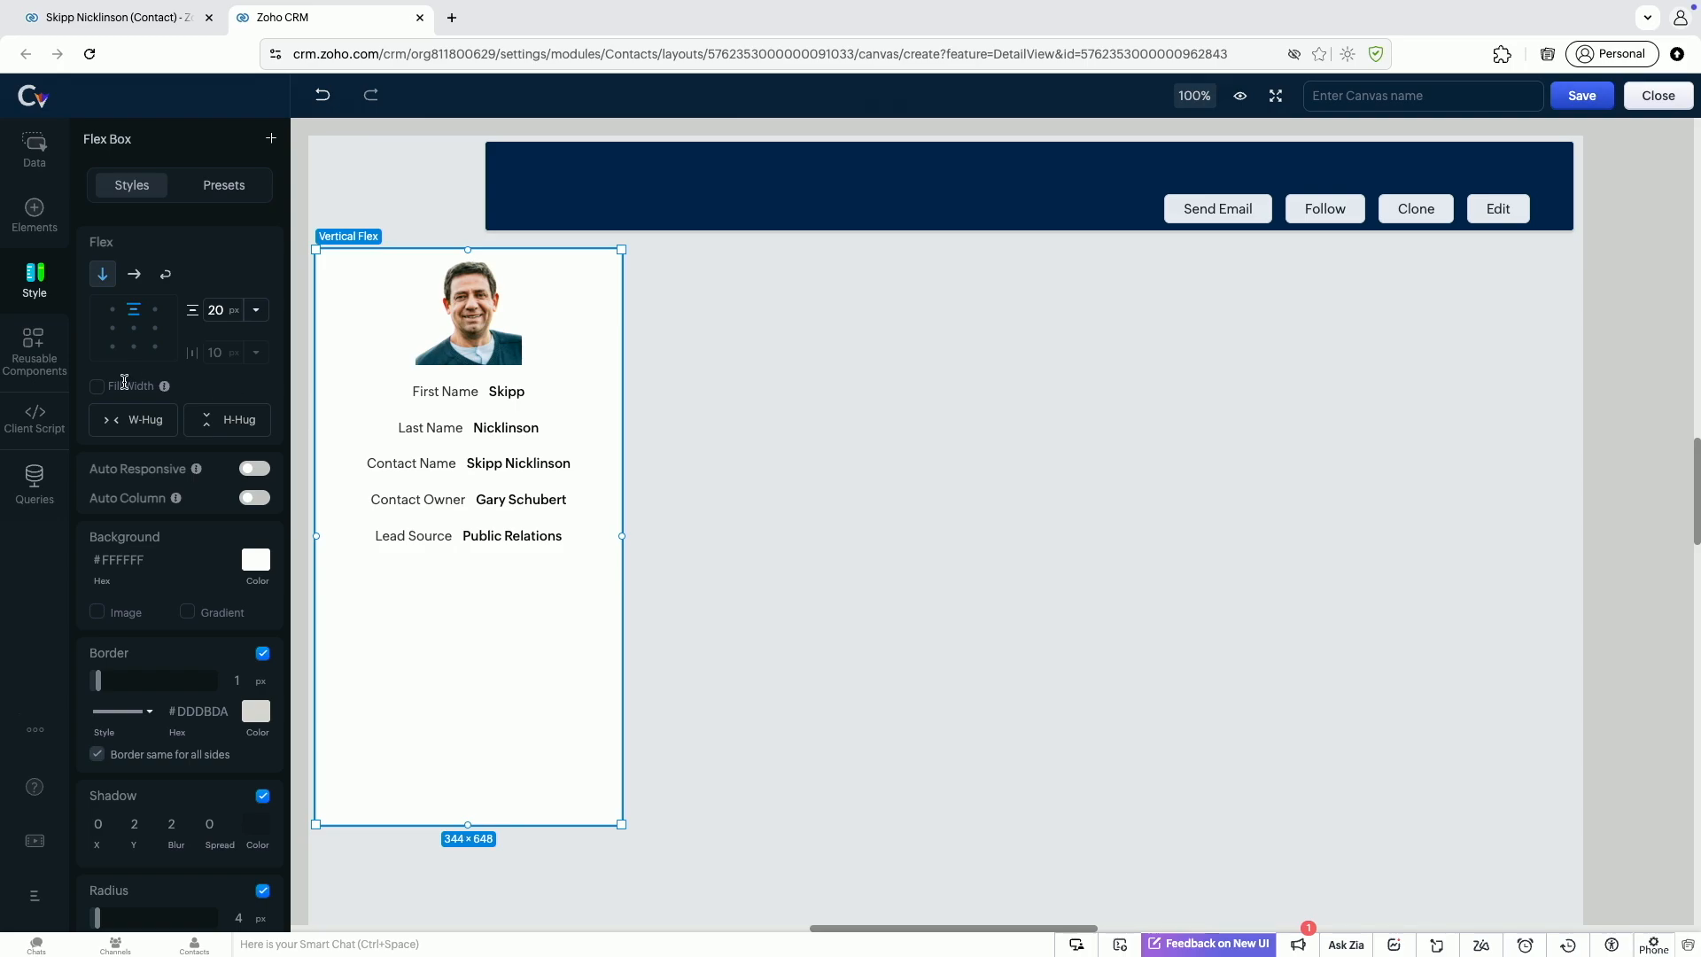
{"action": "left_click", "coordinate": [97, 388]}
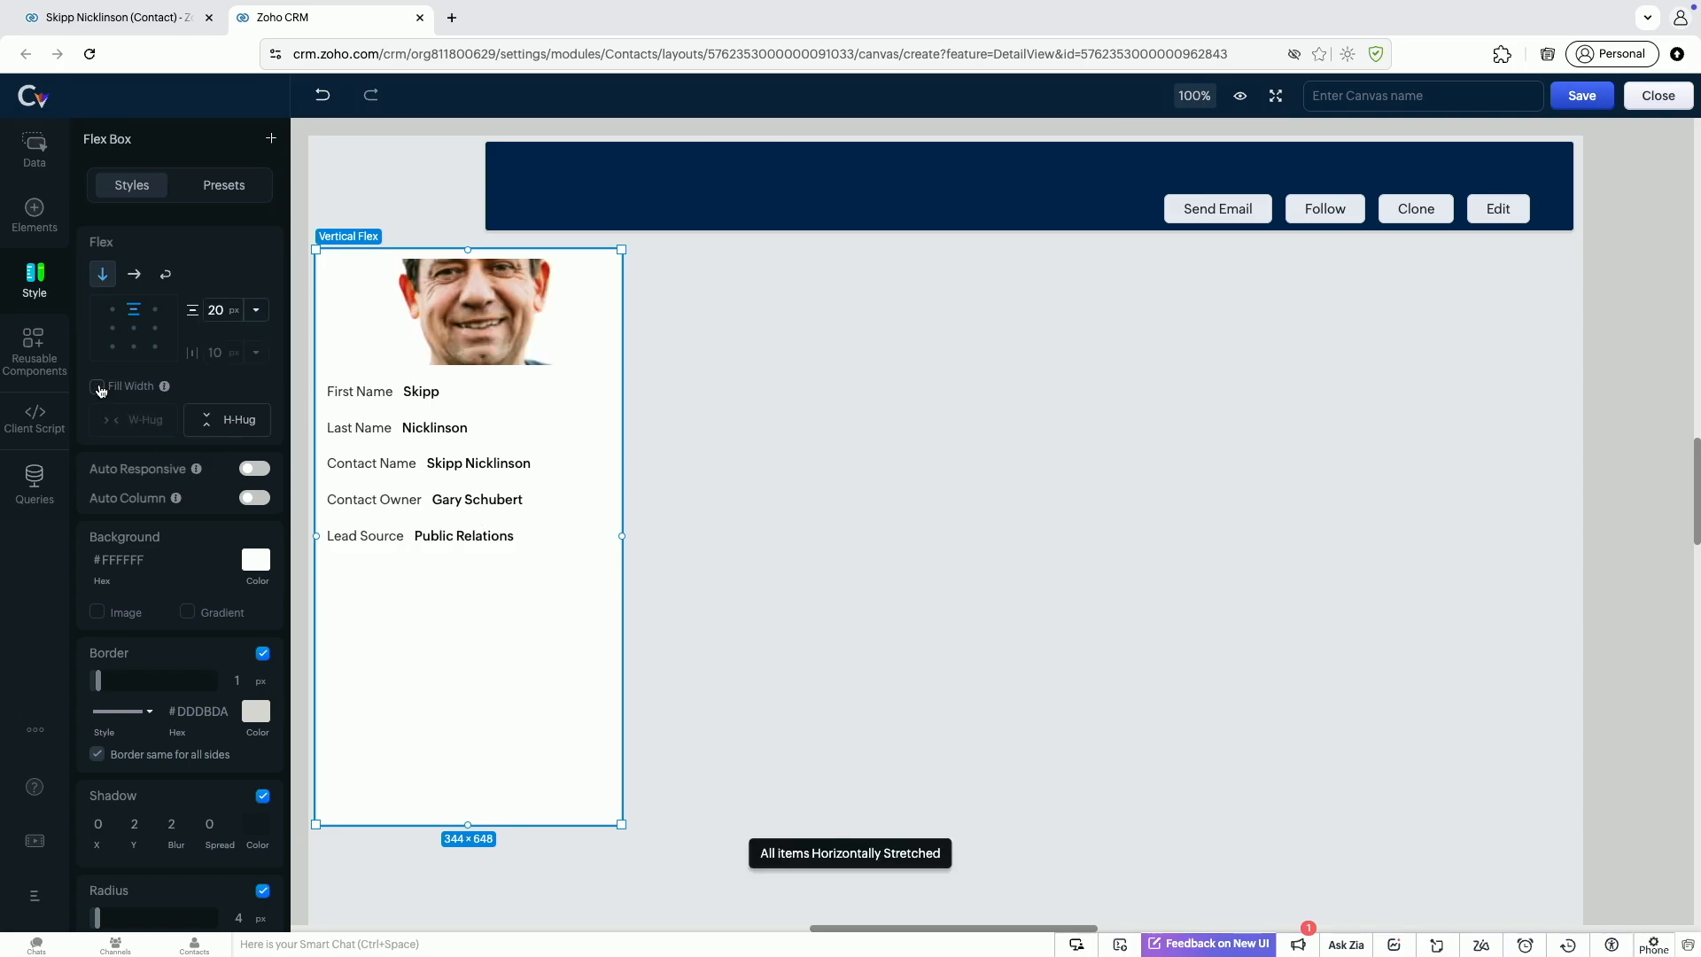
{"action": "left_click", "coordinate": [700, 513]}
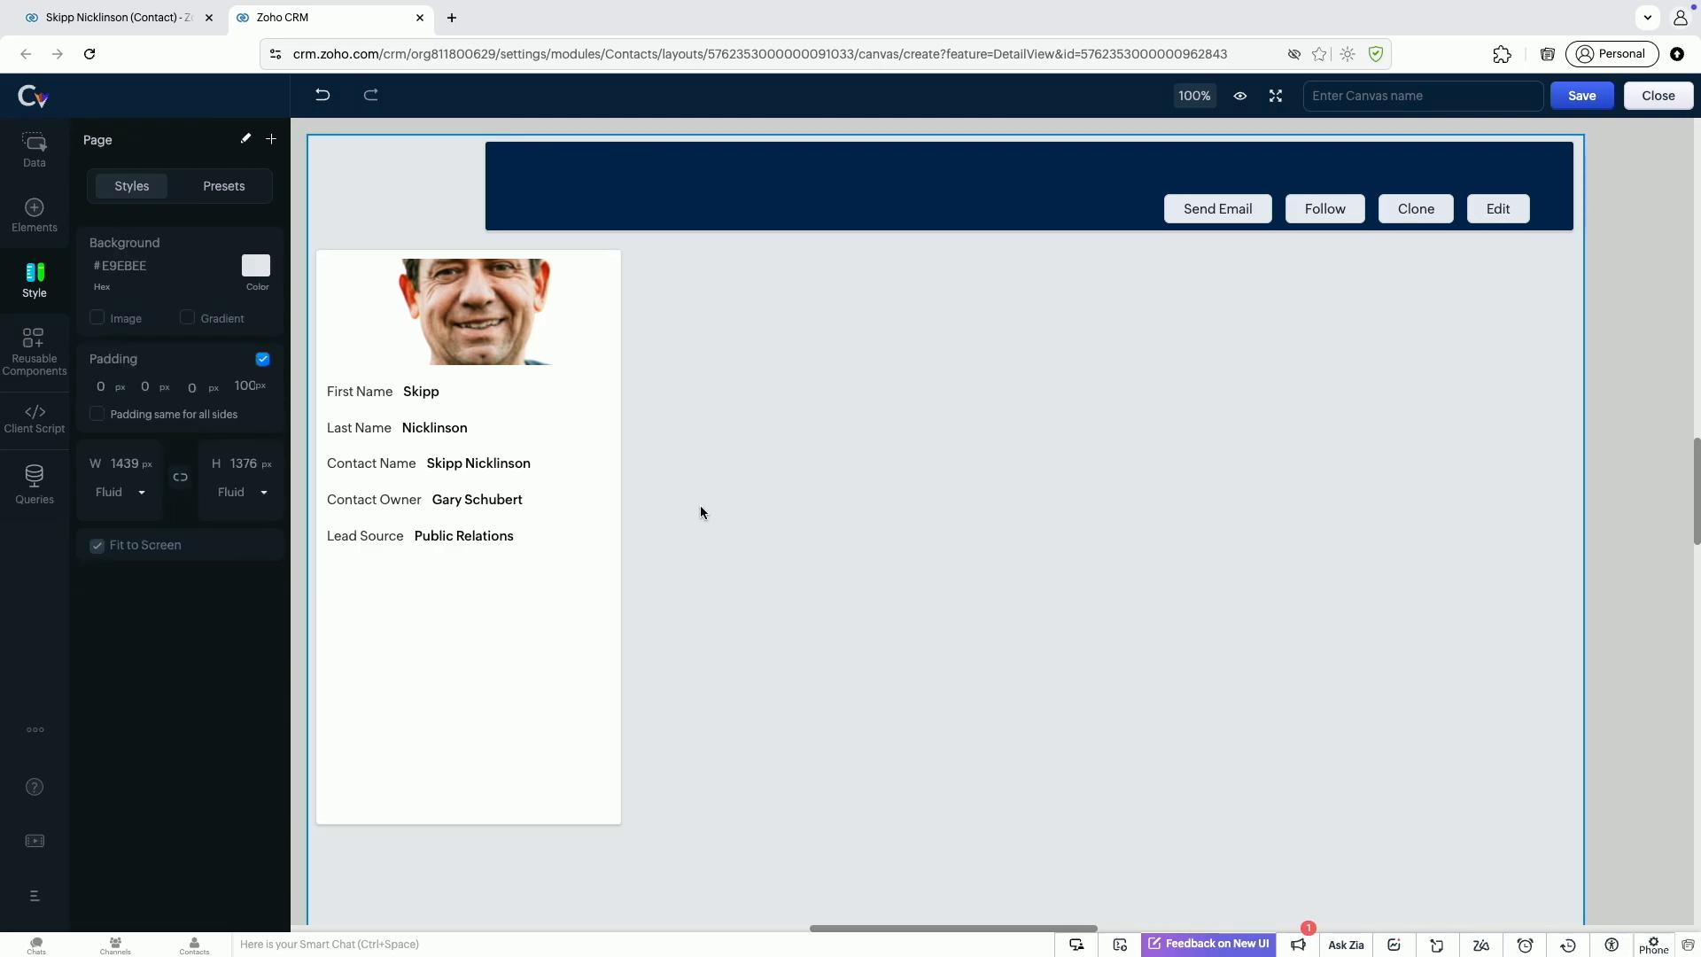
Place a Tab element about 1065 × 300 px beside the contact field box, below the header
{"action": "left_click", "coordinate": [32, 227]}
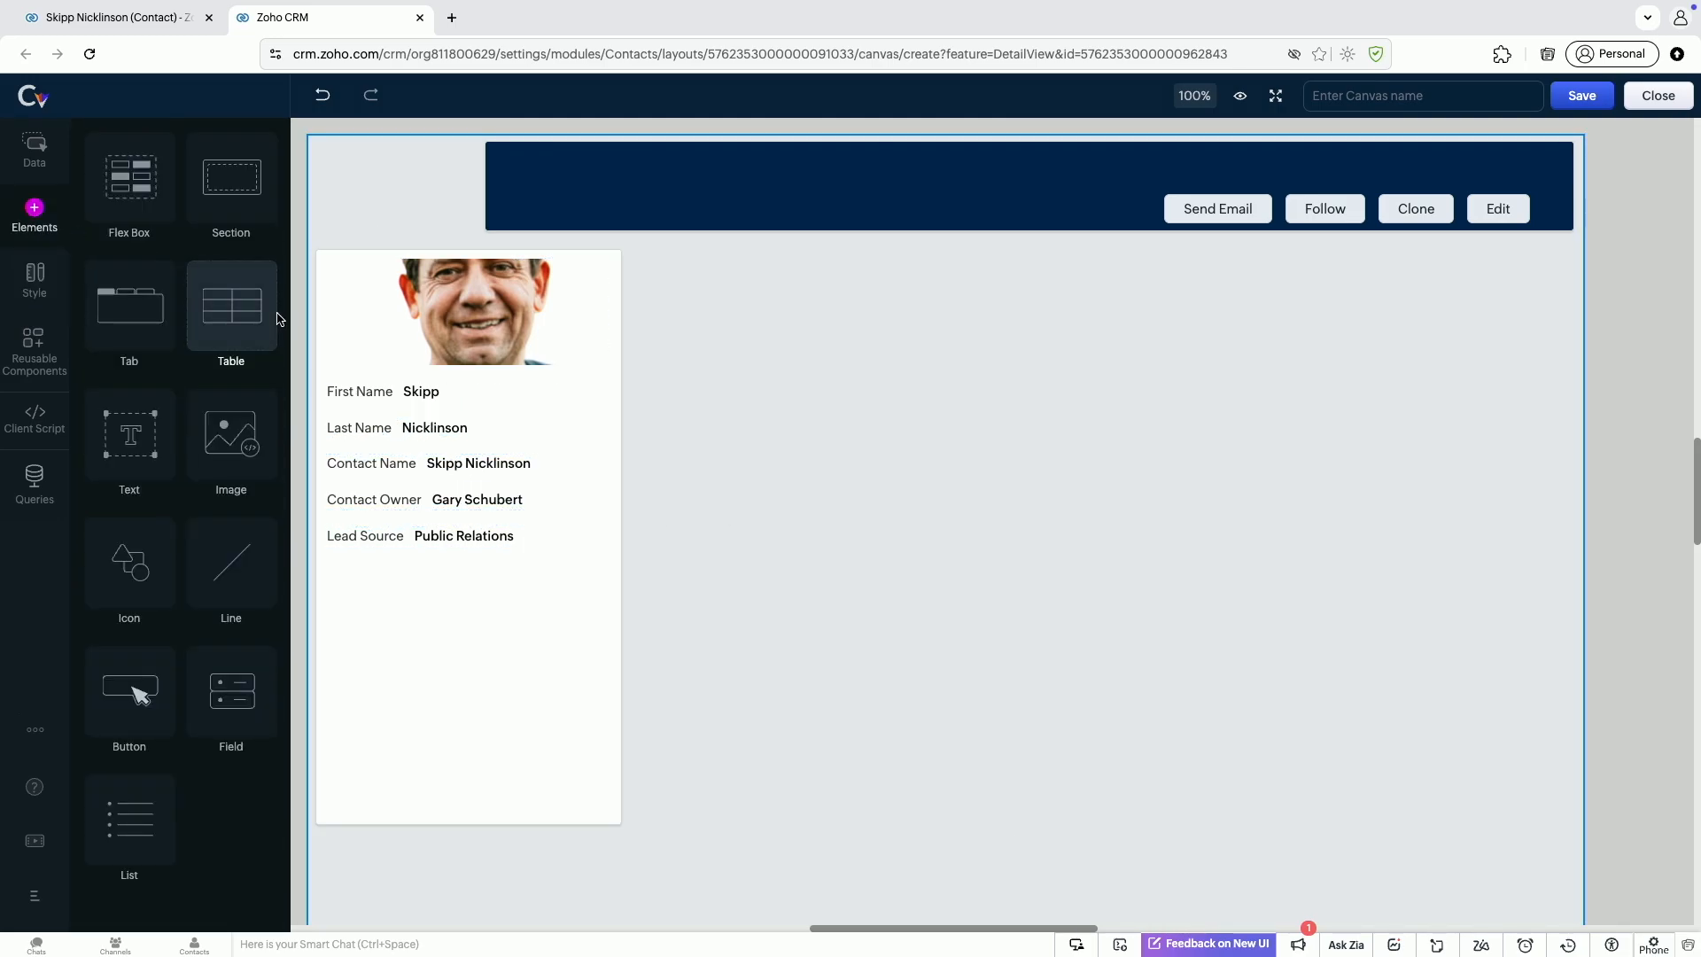
{"action": "left_click_drag", "start_coordinate": [126, 312], "coordinate": [631, 422]}
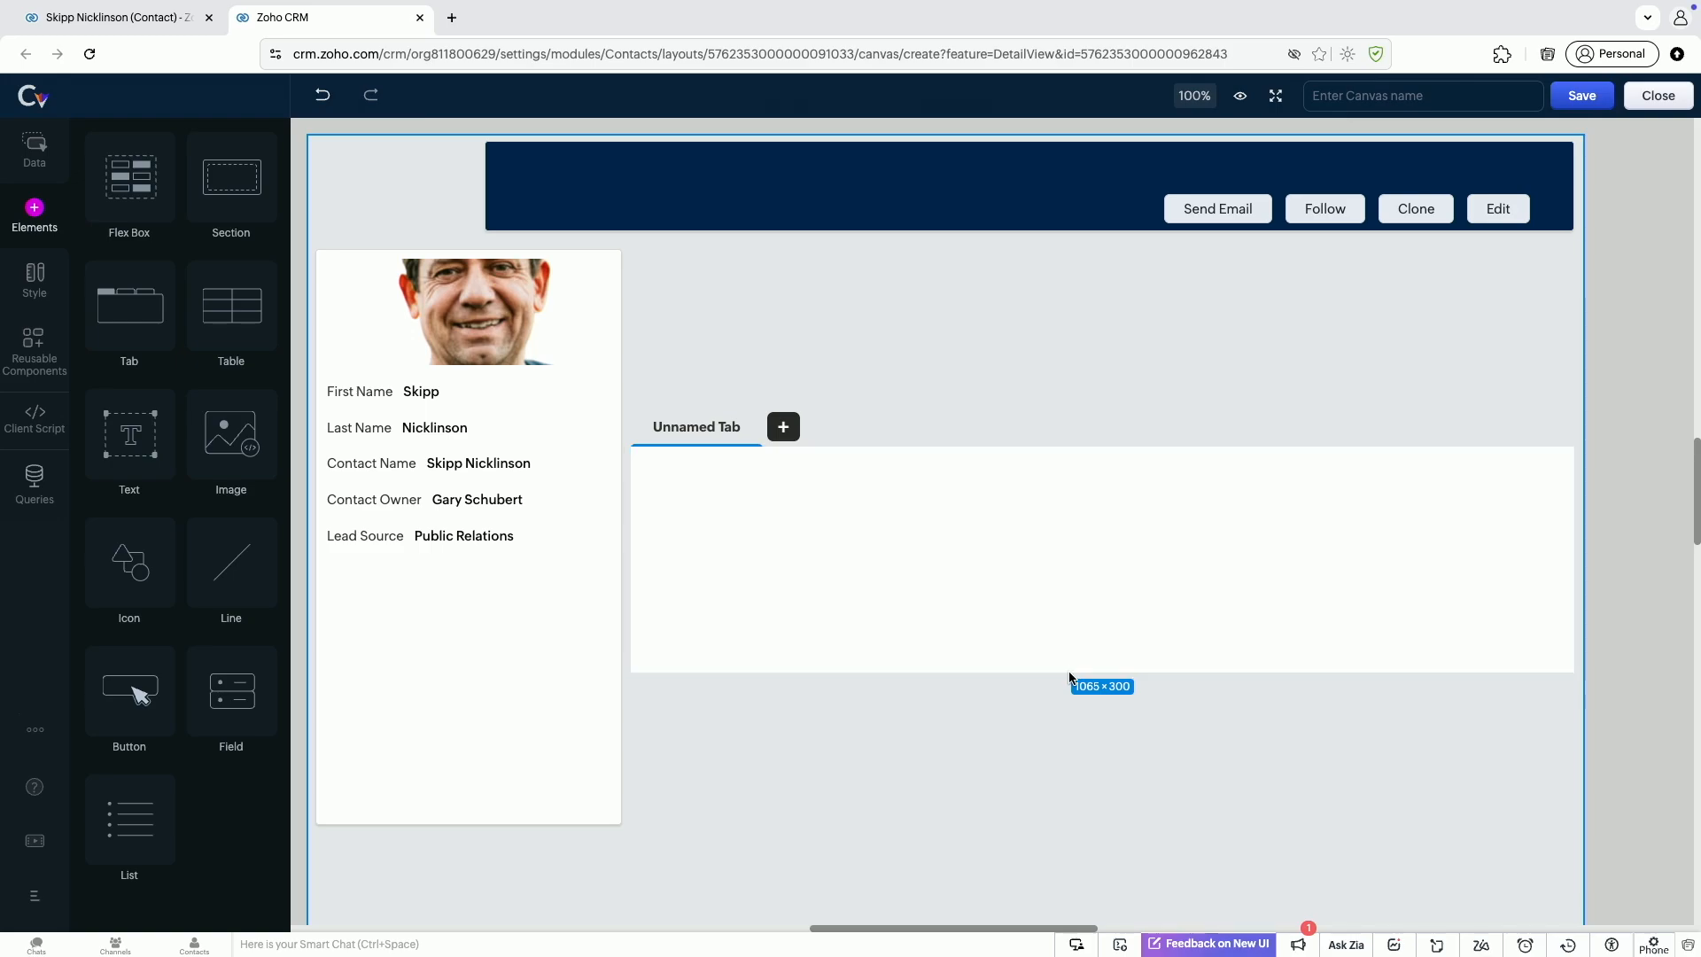
Enlarge the tab container to about 1065 × 462 px and place a table about 1033 × 372 px inside it
{"action": "left_click", "coordinate": [854, 537]}
{"action": "left_click_drag", "start_coordinate": [905, 674], "coordinate": [916, 816]}
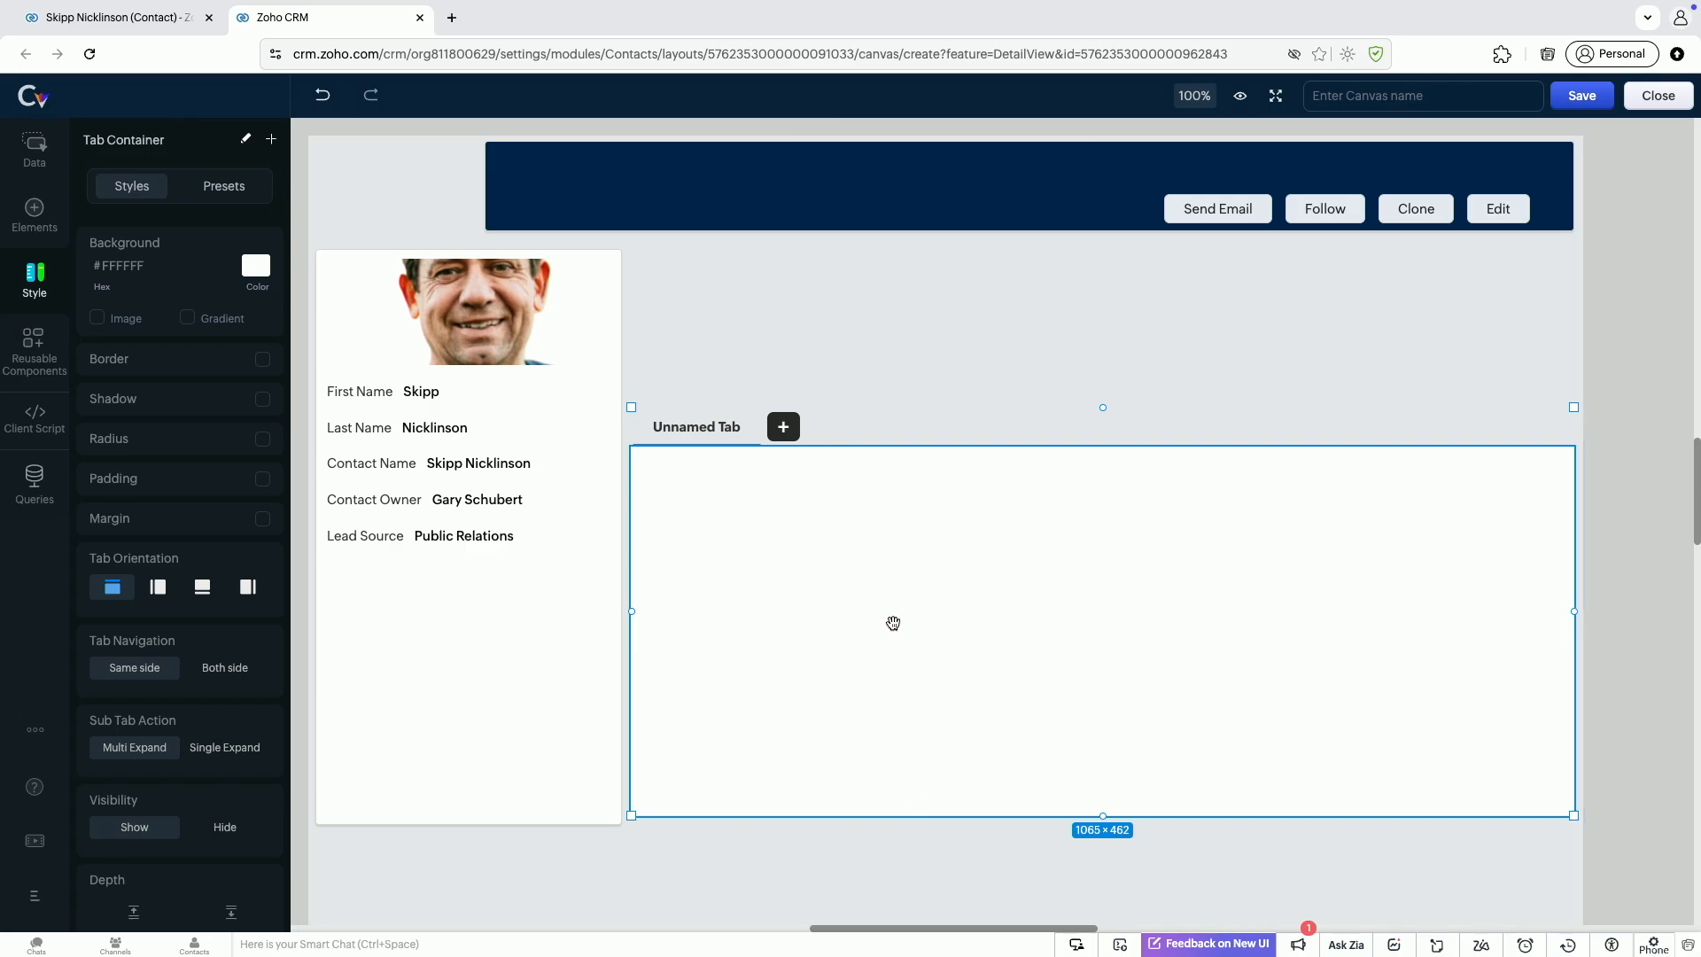
{"action": "left_click", "coordinate": [35, 215]}
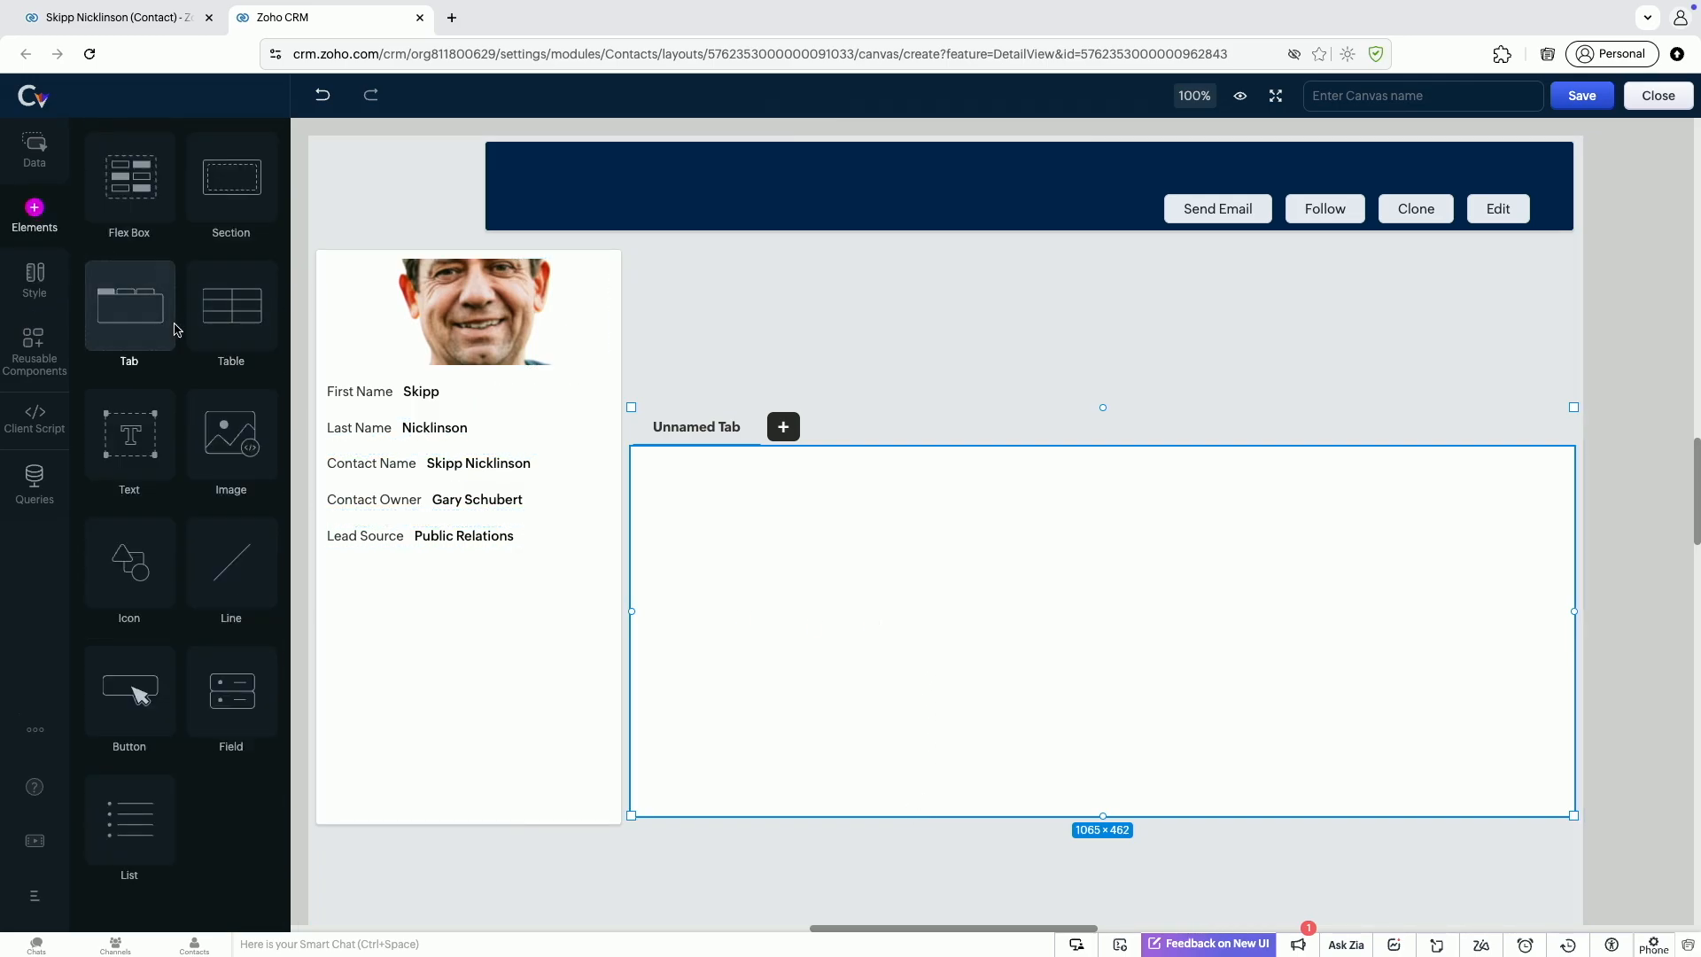
{"action": "left_click_drag", "start_coordinate": [223, 313], "coordinate": [657, 476]}
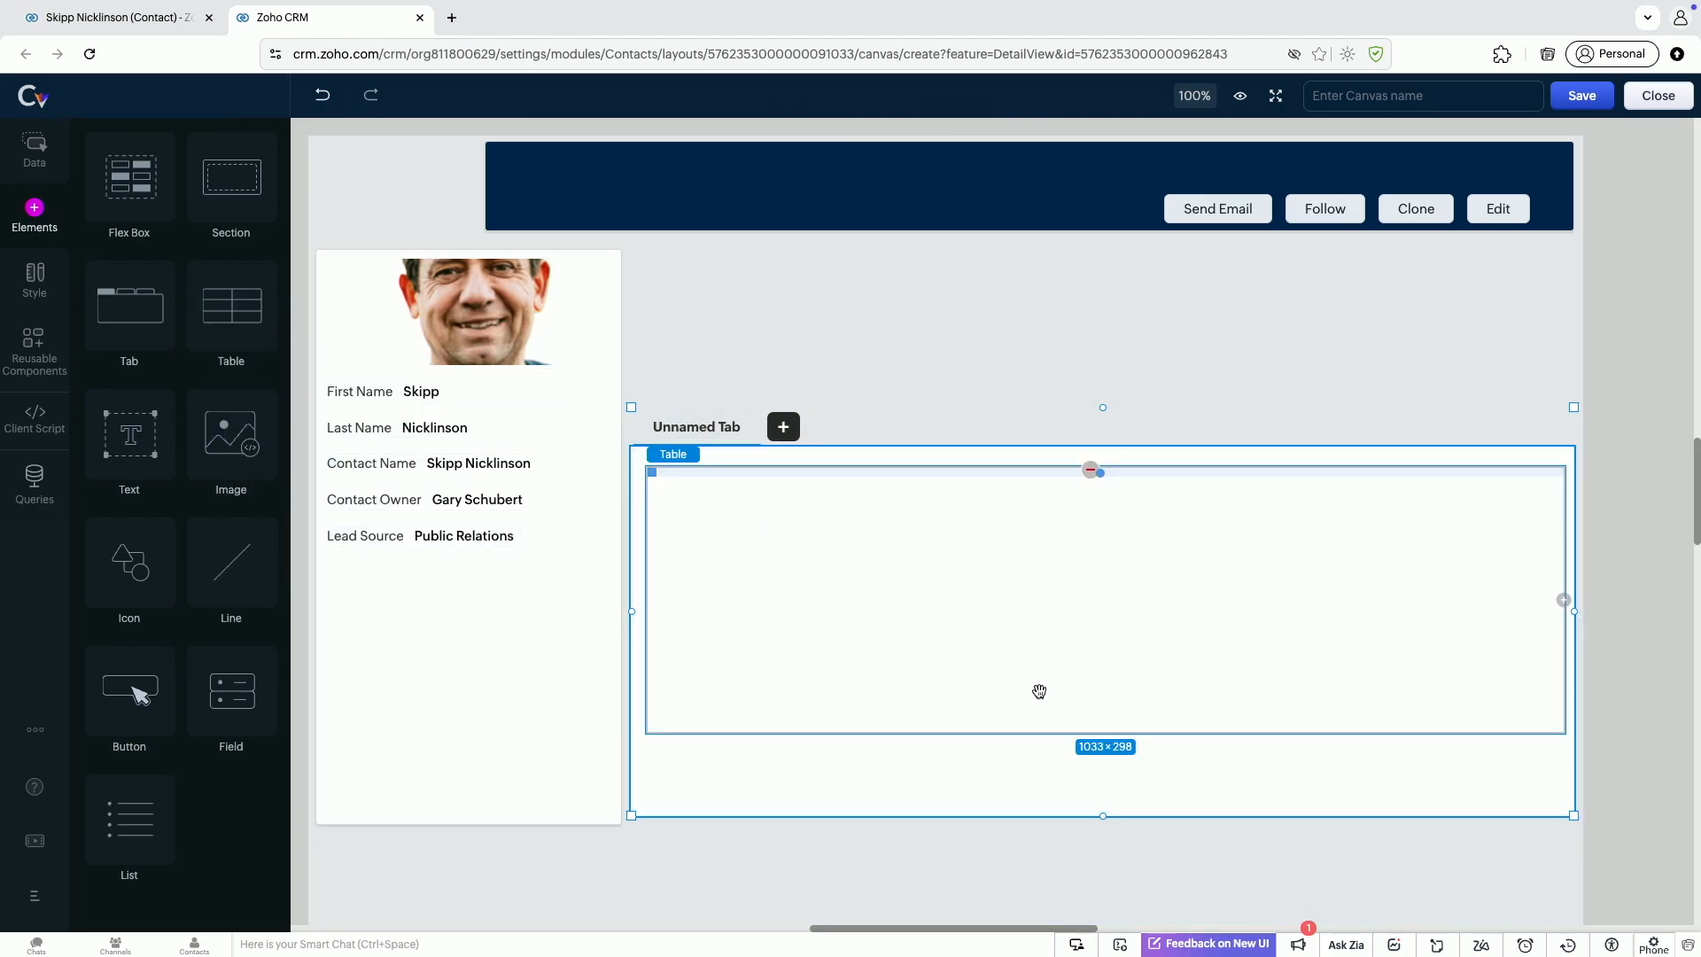
{"action": "left_click", "coordinate": [1075, 732]}
{"action": "left_click_drag", "start_coordinate": [1069, 735], "coordinate": [1072, 800]}
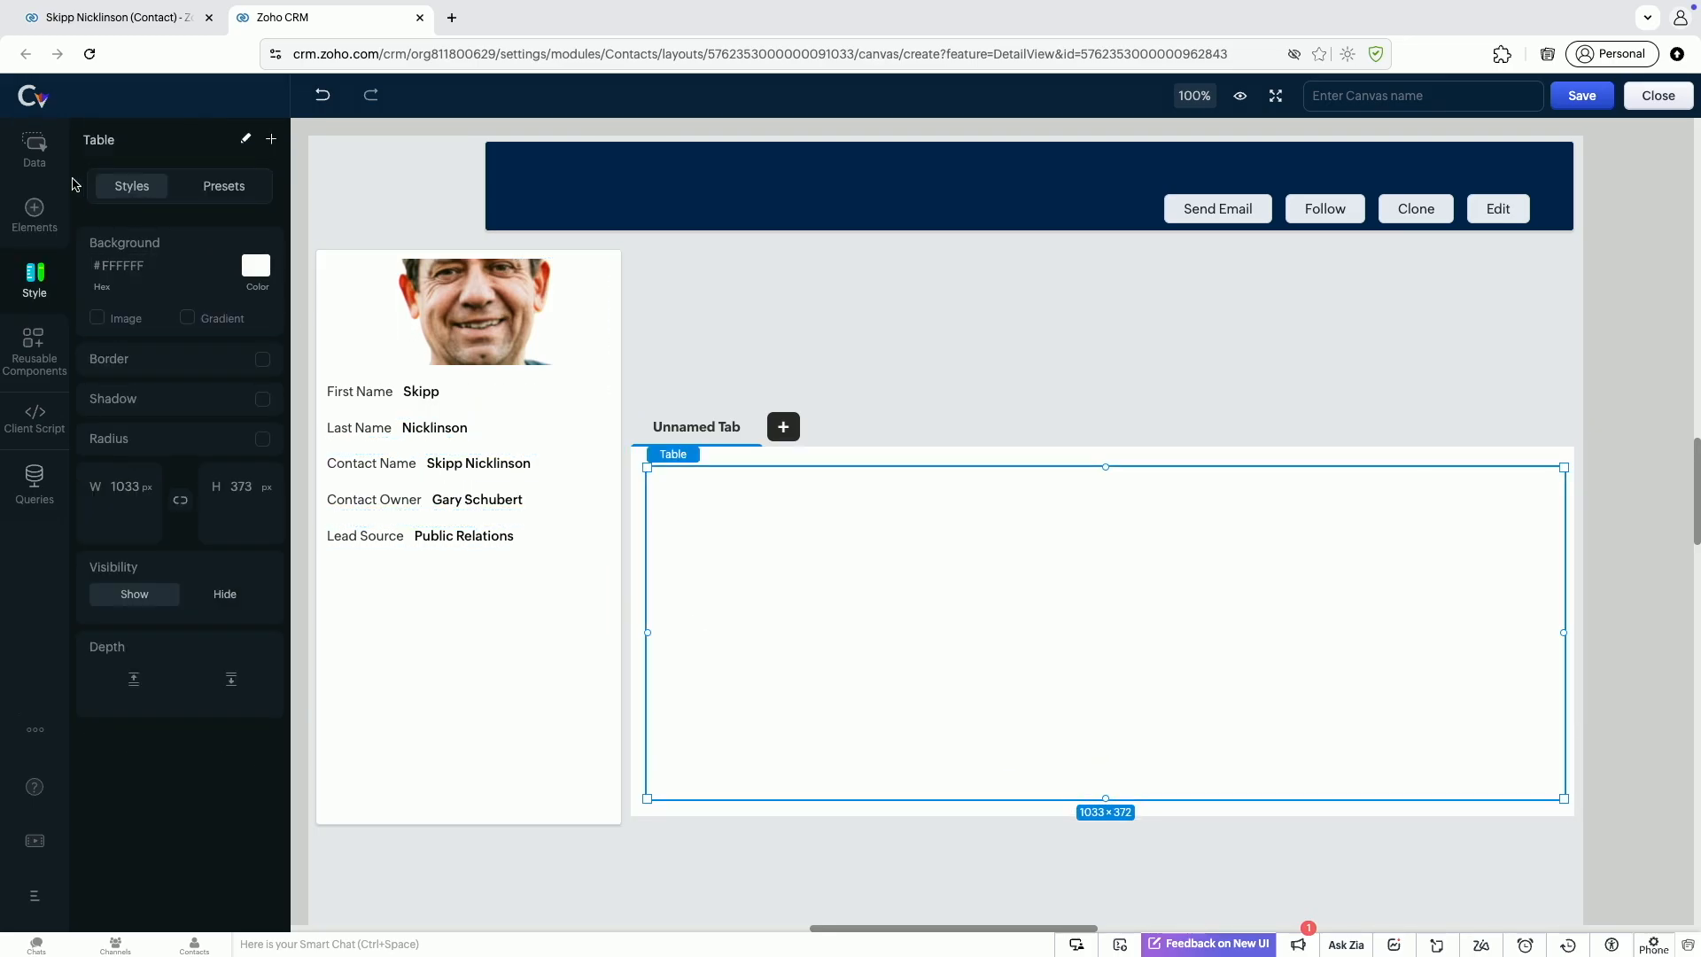
Add the First Name and Last Name fields as table rows and insert an empty column after them
{"action": "left_click", "coordinate": [43, 153]}
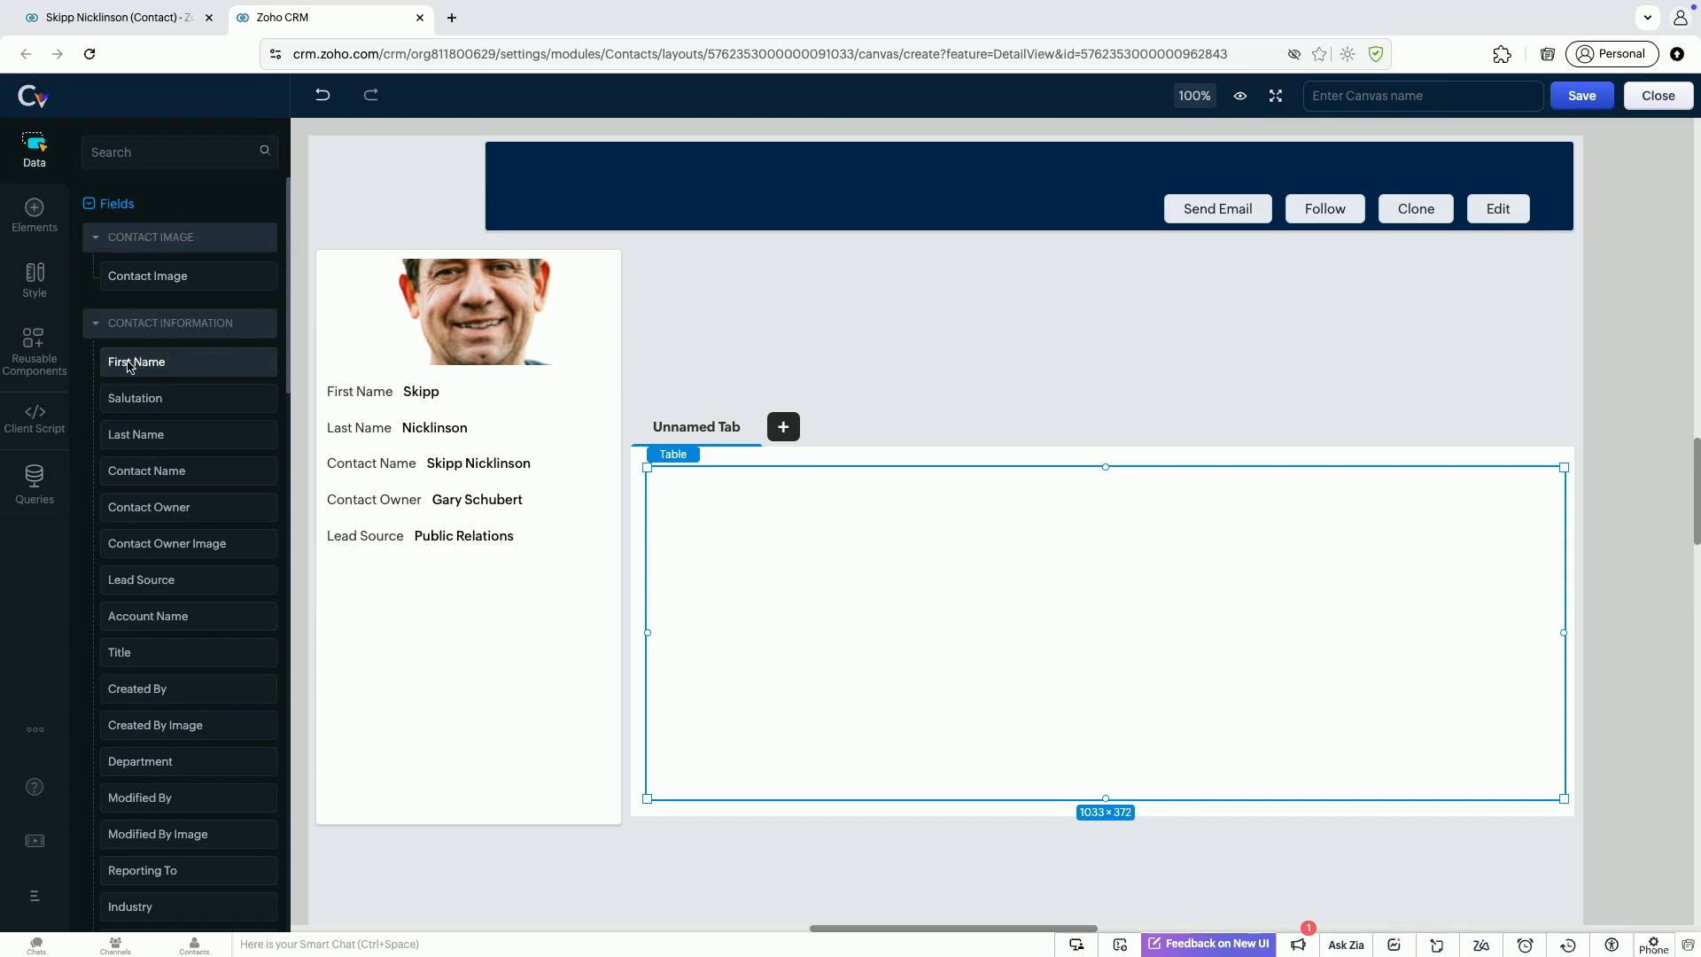
{"action": "left_click_drag", "start_coordinate": [135, 362], "coordinate": [645, 507]}
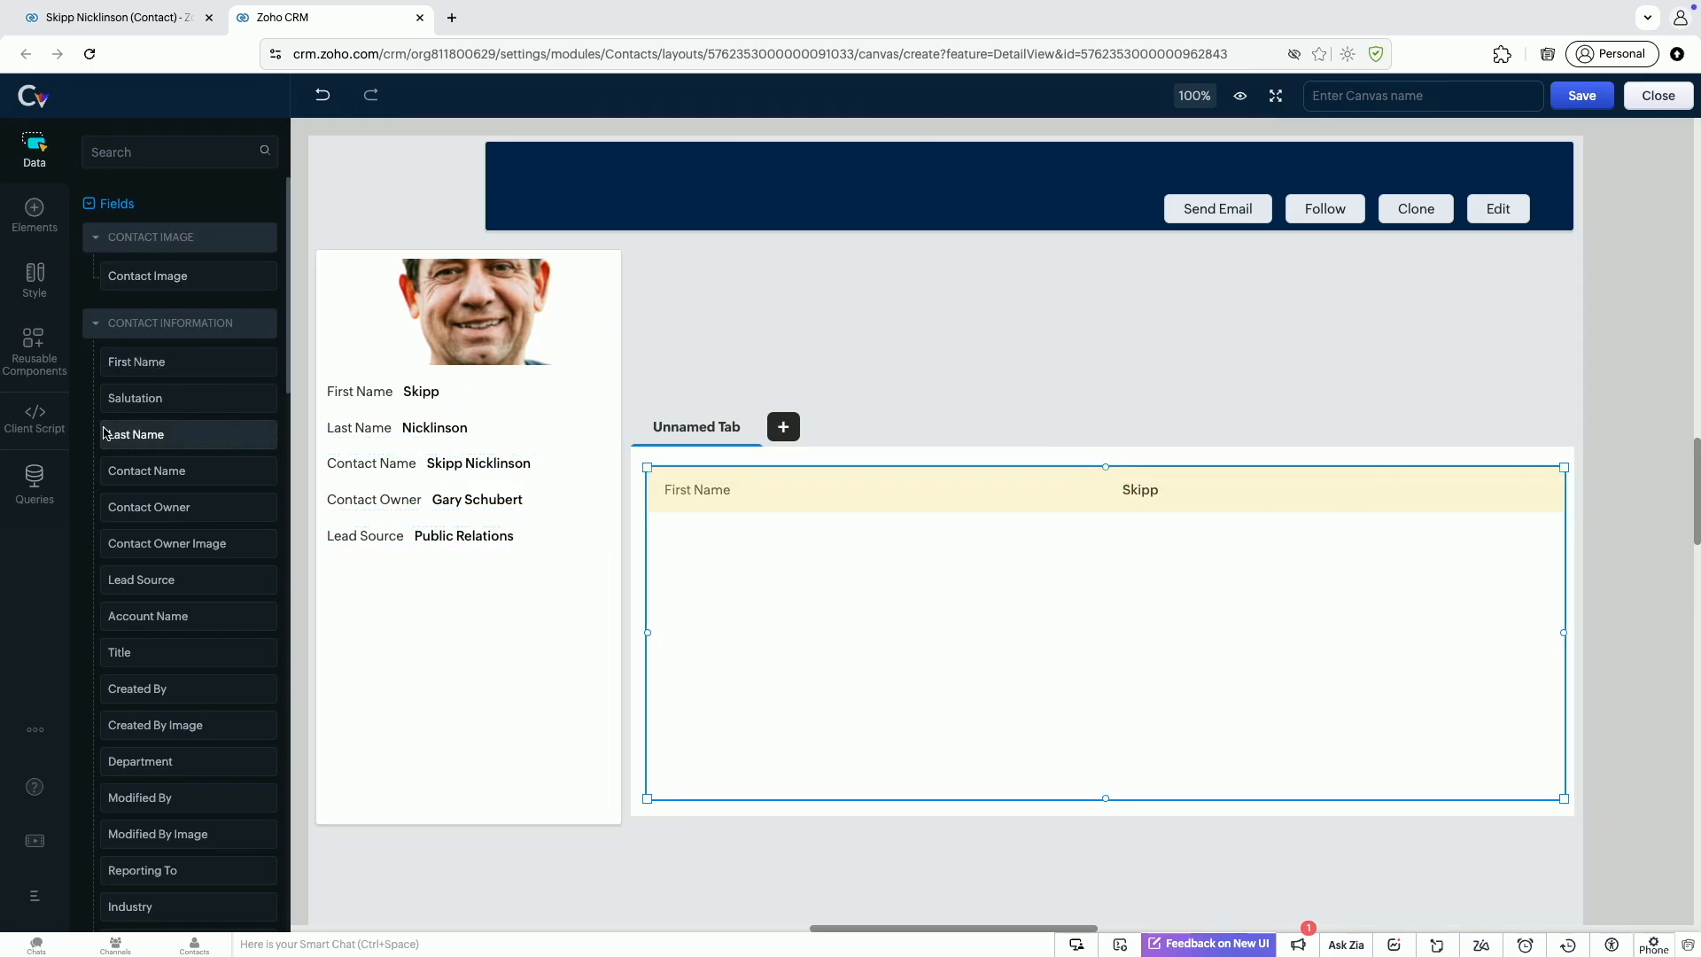
{"action": "left_click_drag", "start_coordinate": [135, 434], "coordinate": [870, 551]}
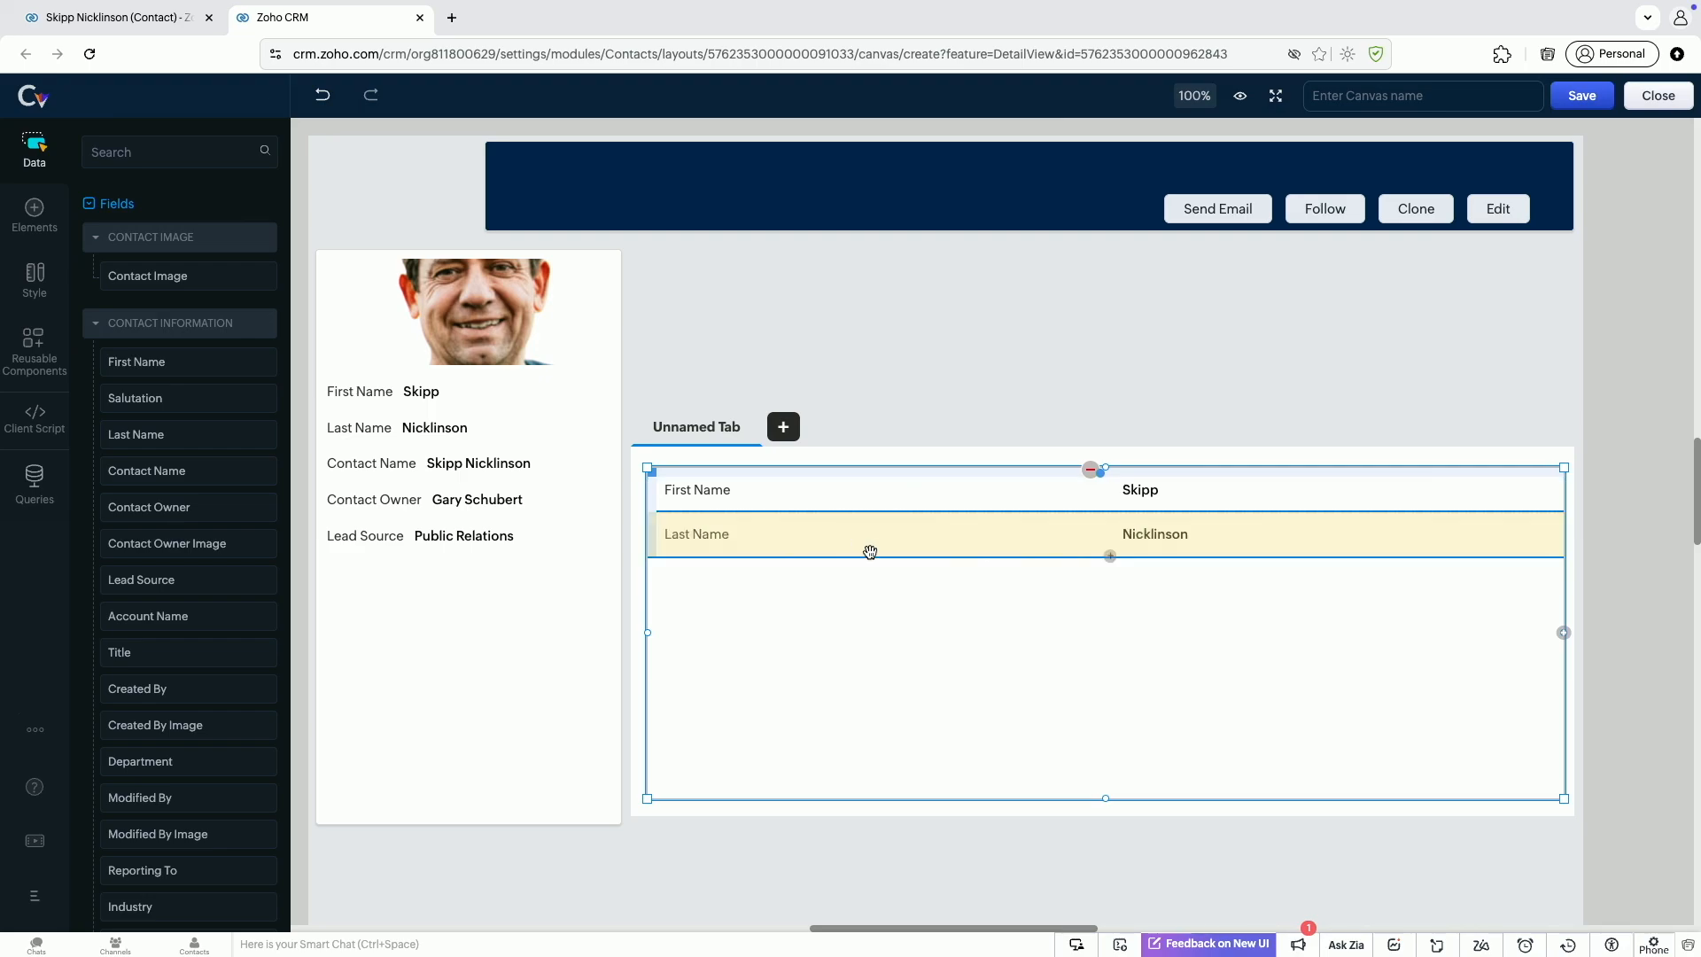
{"action": "left_click", "coordinate": [1564, 634]}
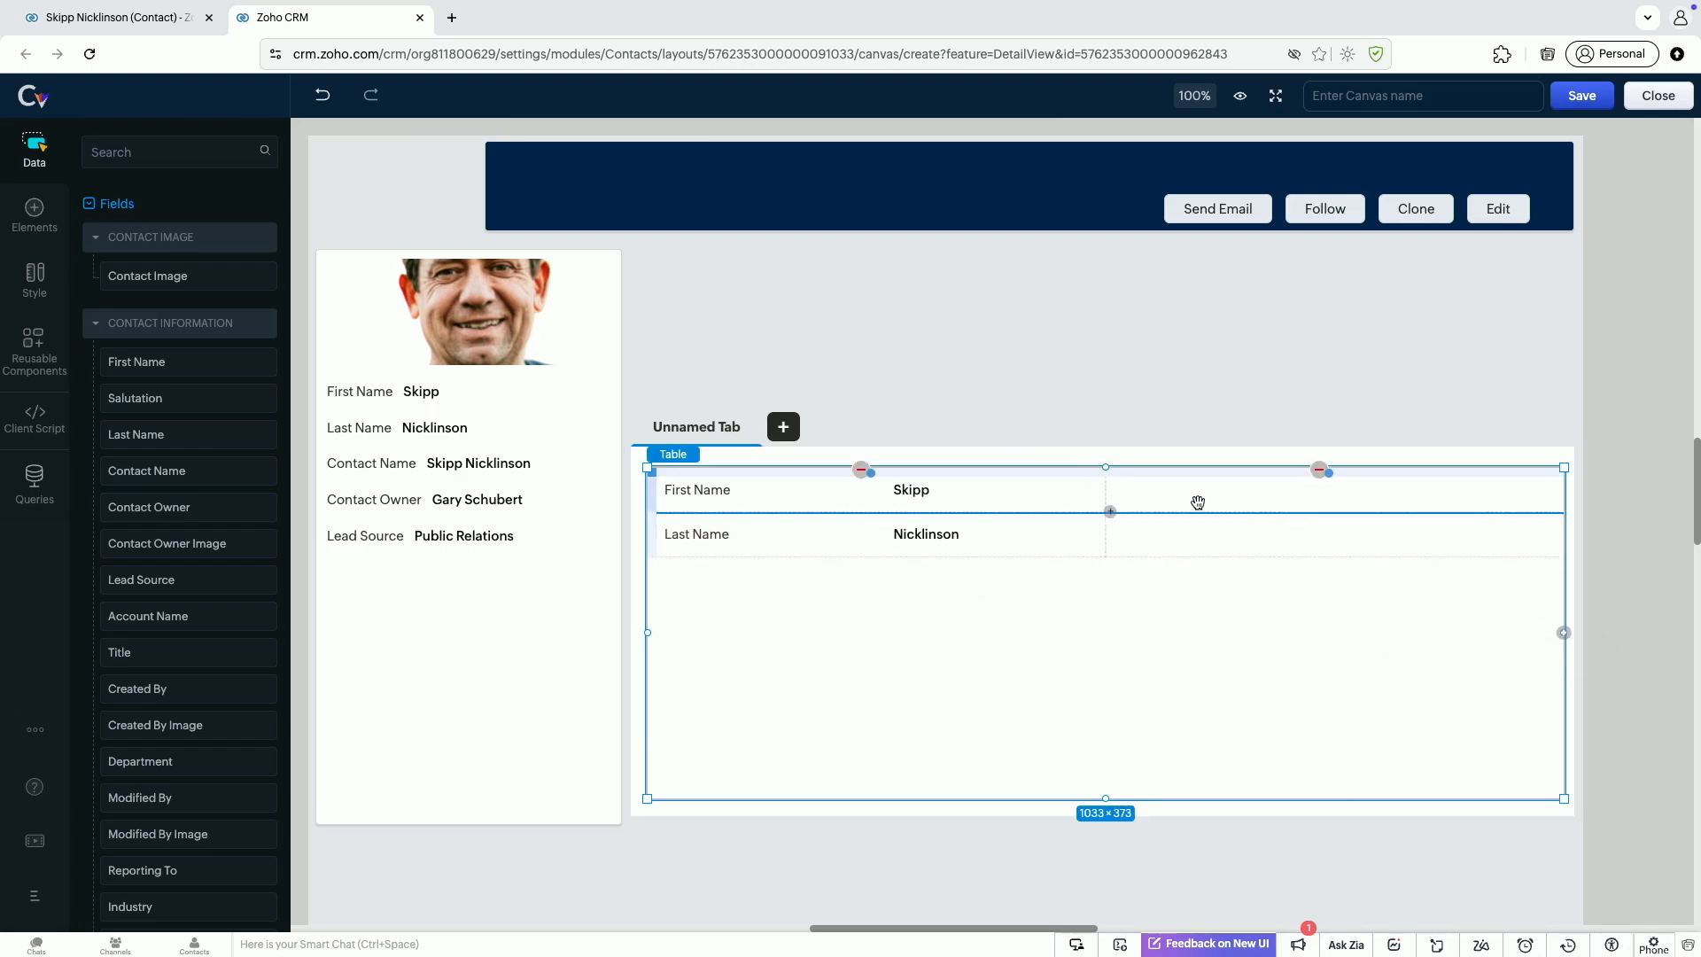
{"action": "left_click", "coordinate": [1028, 397]}
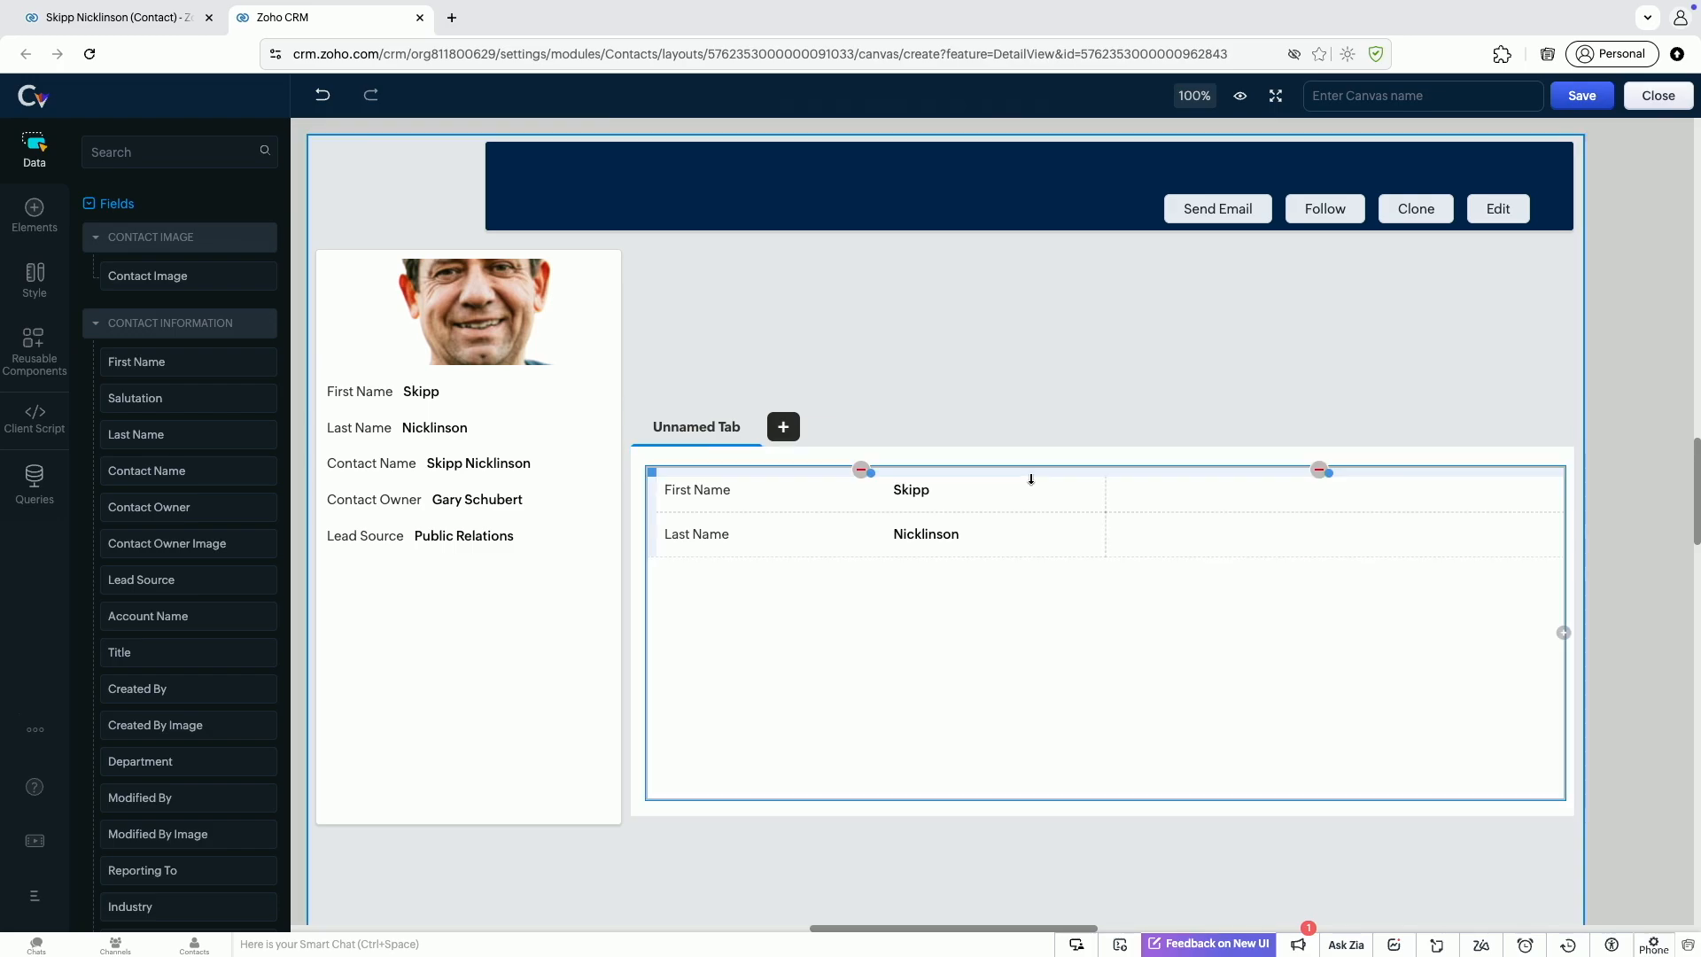
Look at the gallery of style presets for the First Name value in the table
{"action": "left_click", "coordinate": [1027, 480]}
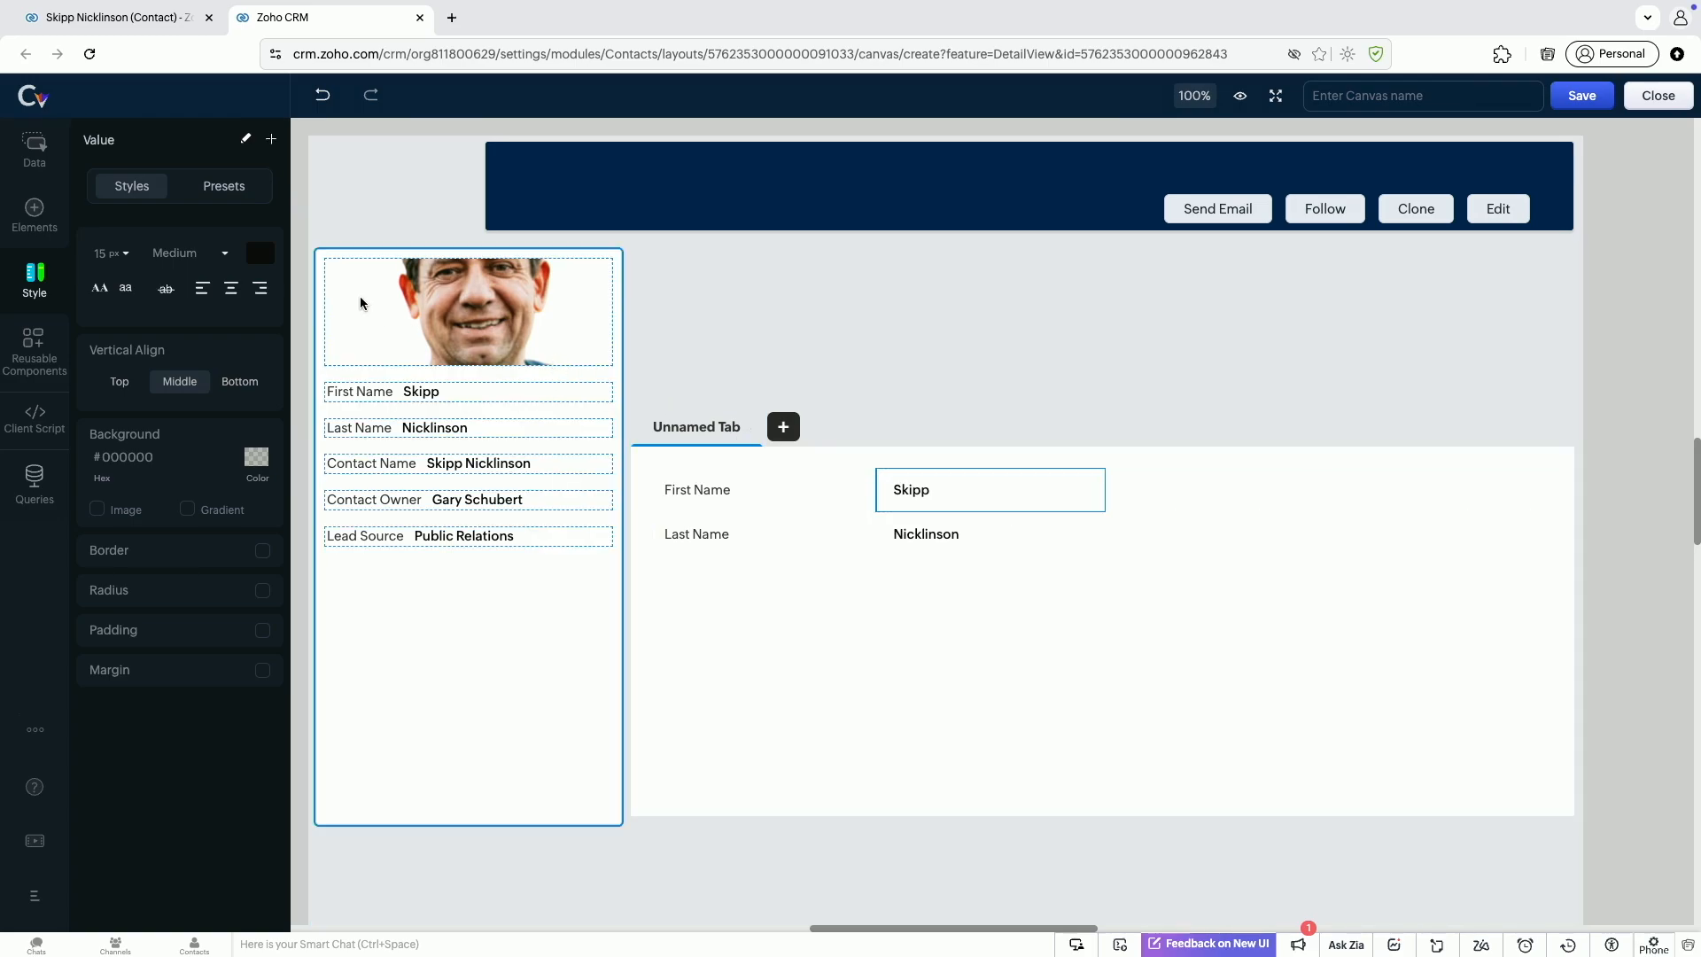
{"action": "left_click", "coordinate": [228, 194]}
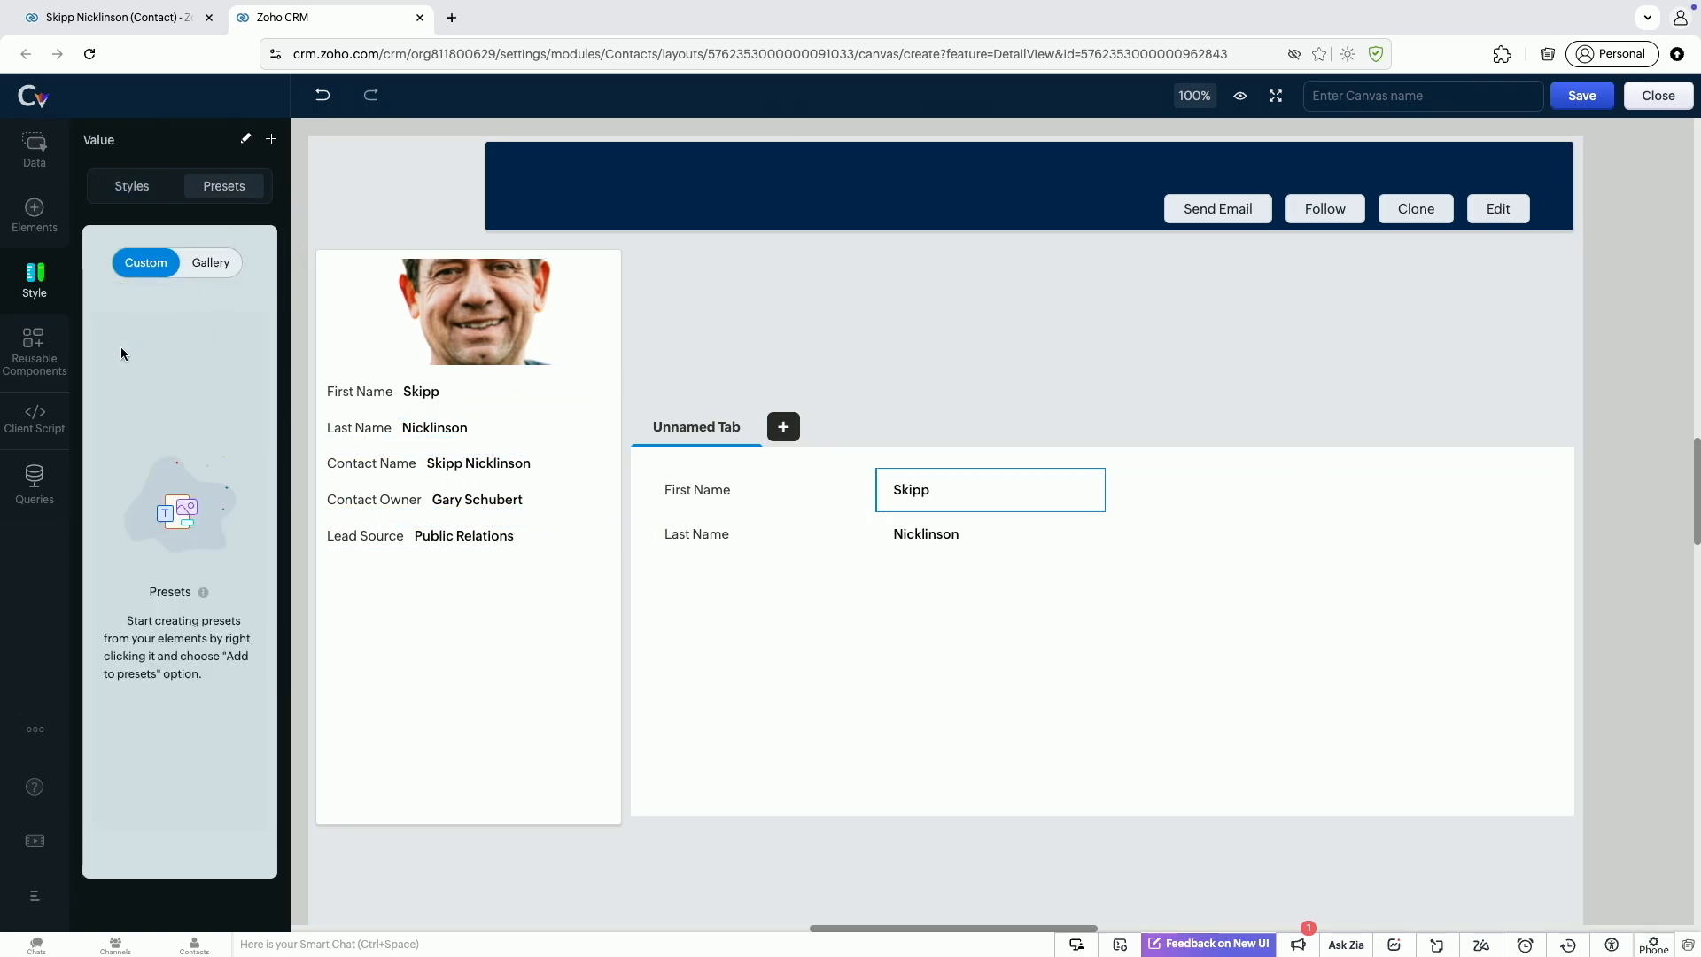
{"action": "left_click", "coordinate": [217, 263]}
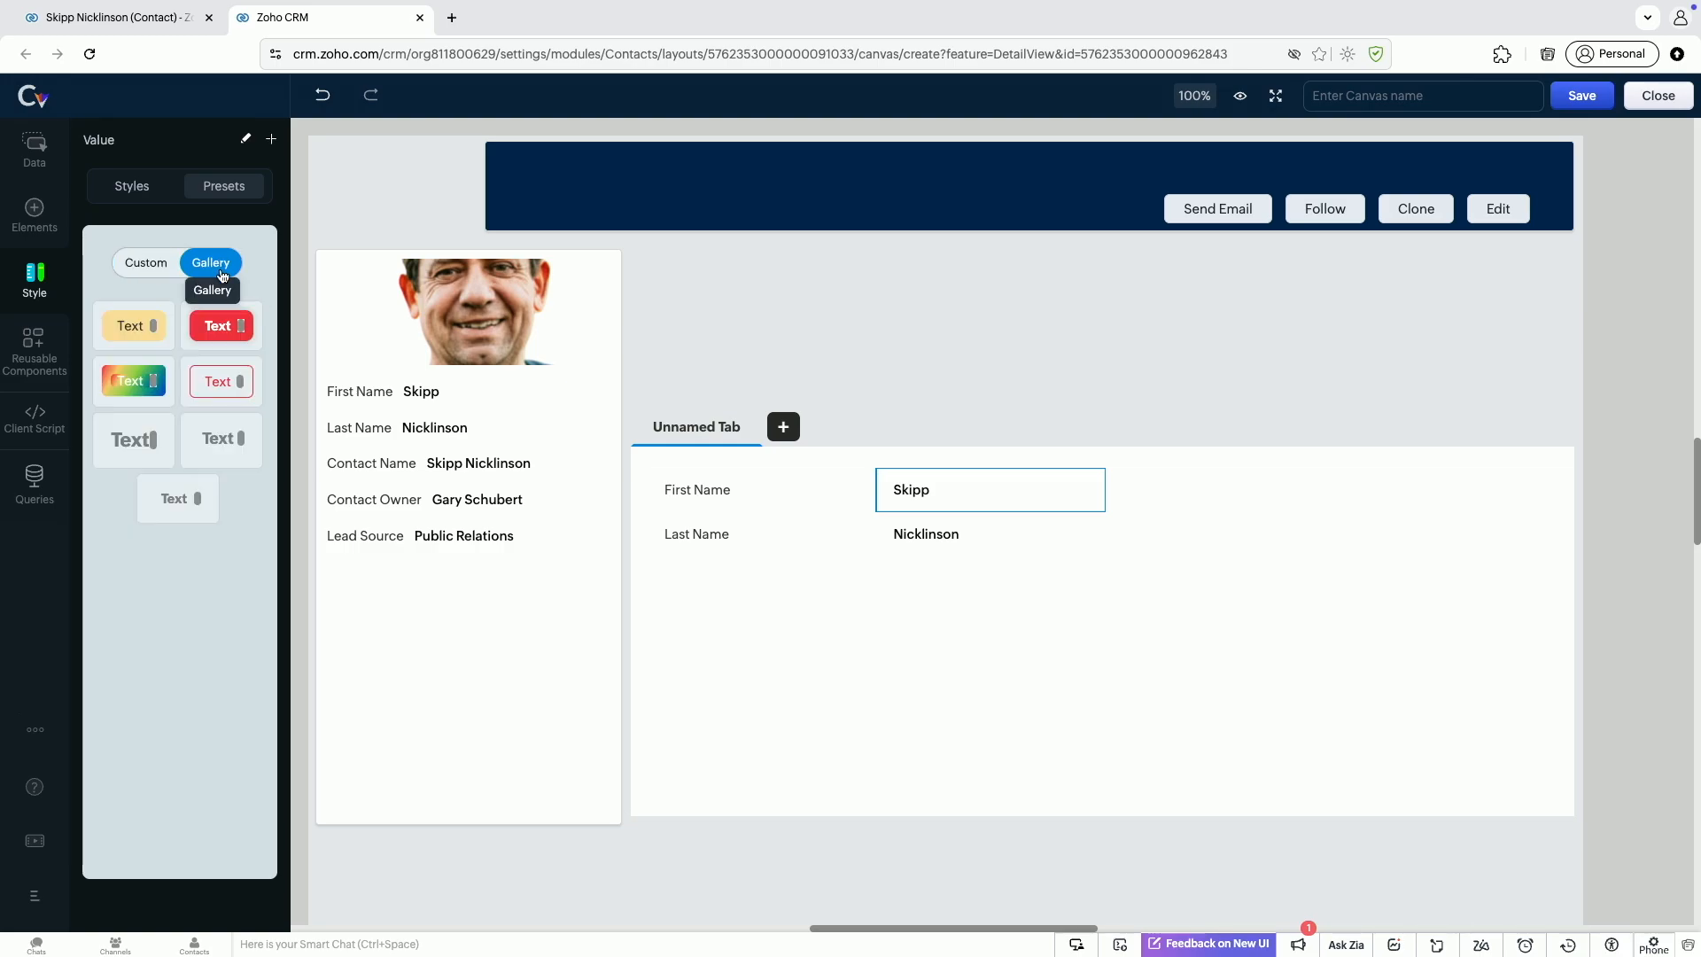
{"action": "mouse_move", "coordinate": [653, 577]}
{"action": "left_mouse_down"}
{"action": "mouse_move", "coordinate": [638, 574]}
{"action": "mouse_move", "coordinate": [654, 576]}
{"action": "left_mouse_up"}
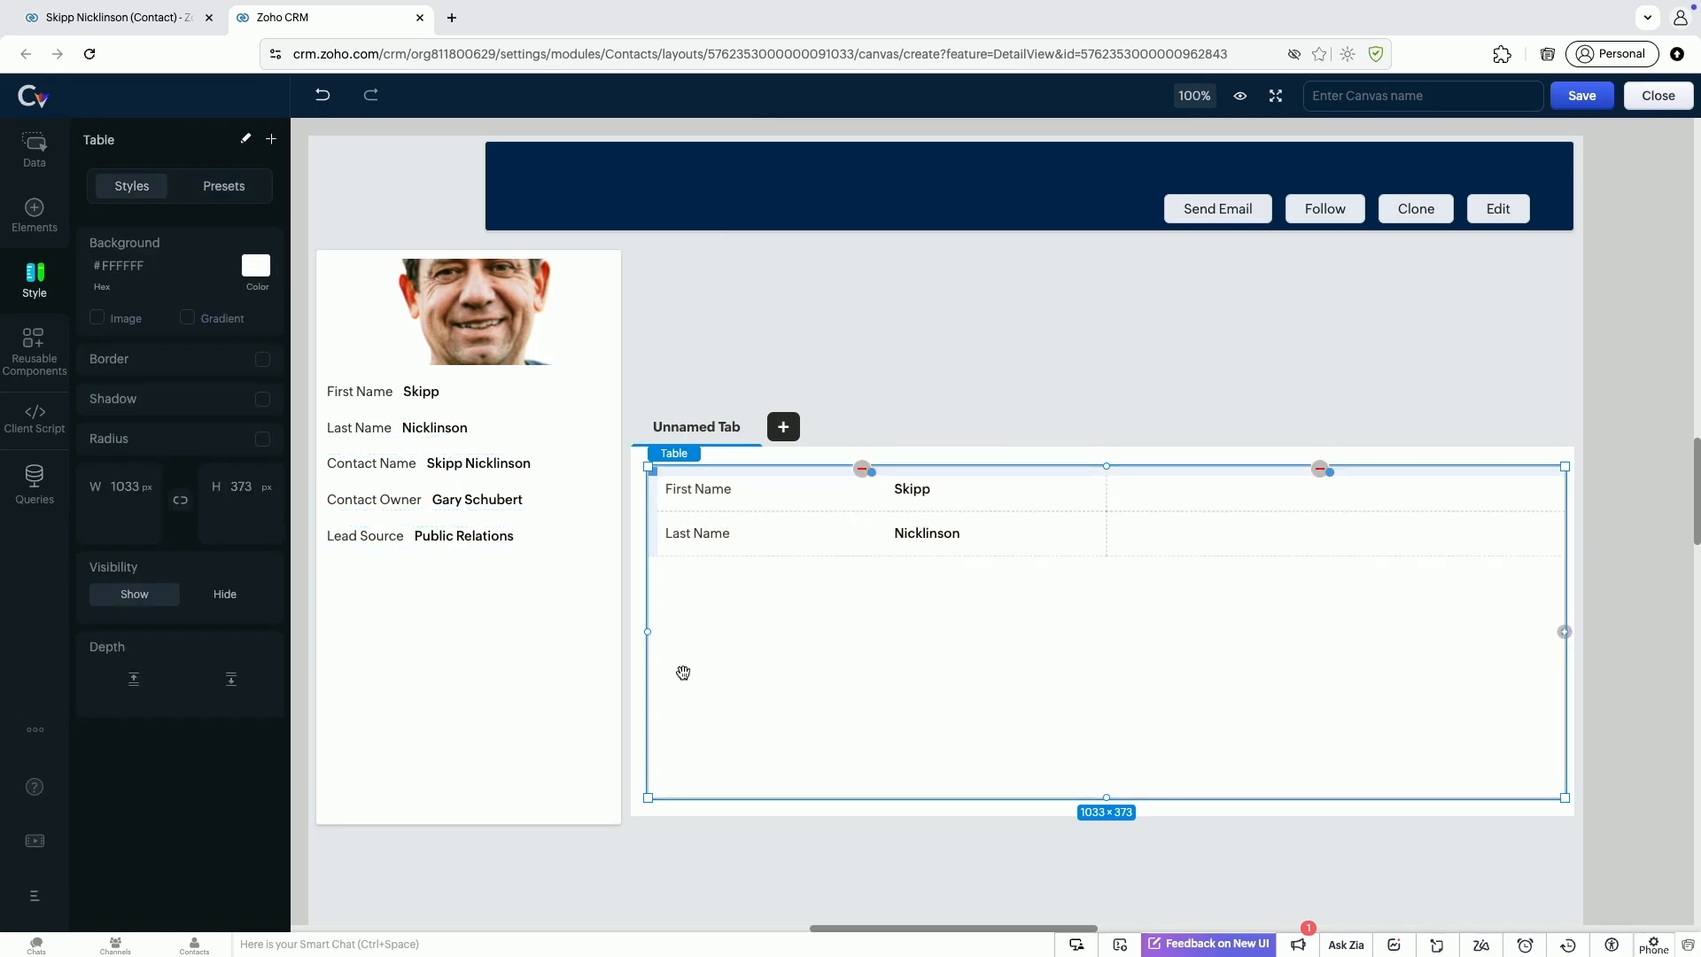
{"action": "left_click_drag", "start_coordinate": [677, 684], "coordinate": [656, 683]}
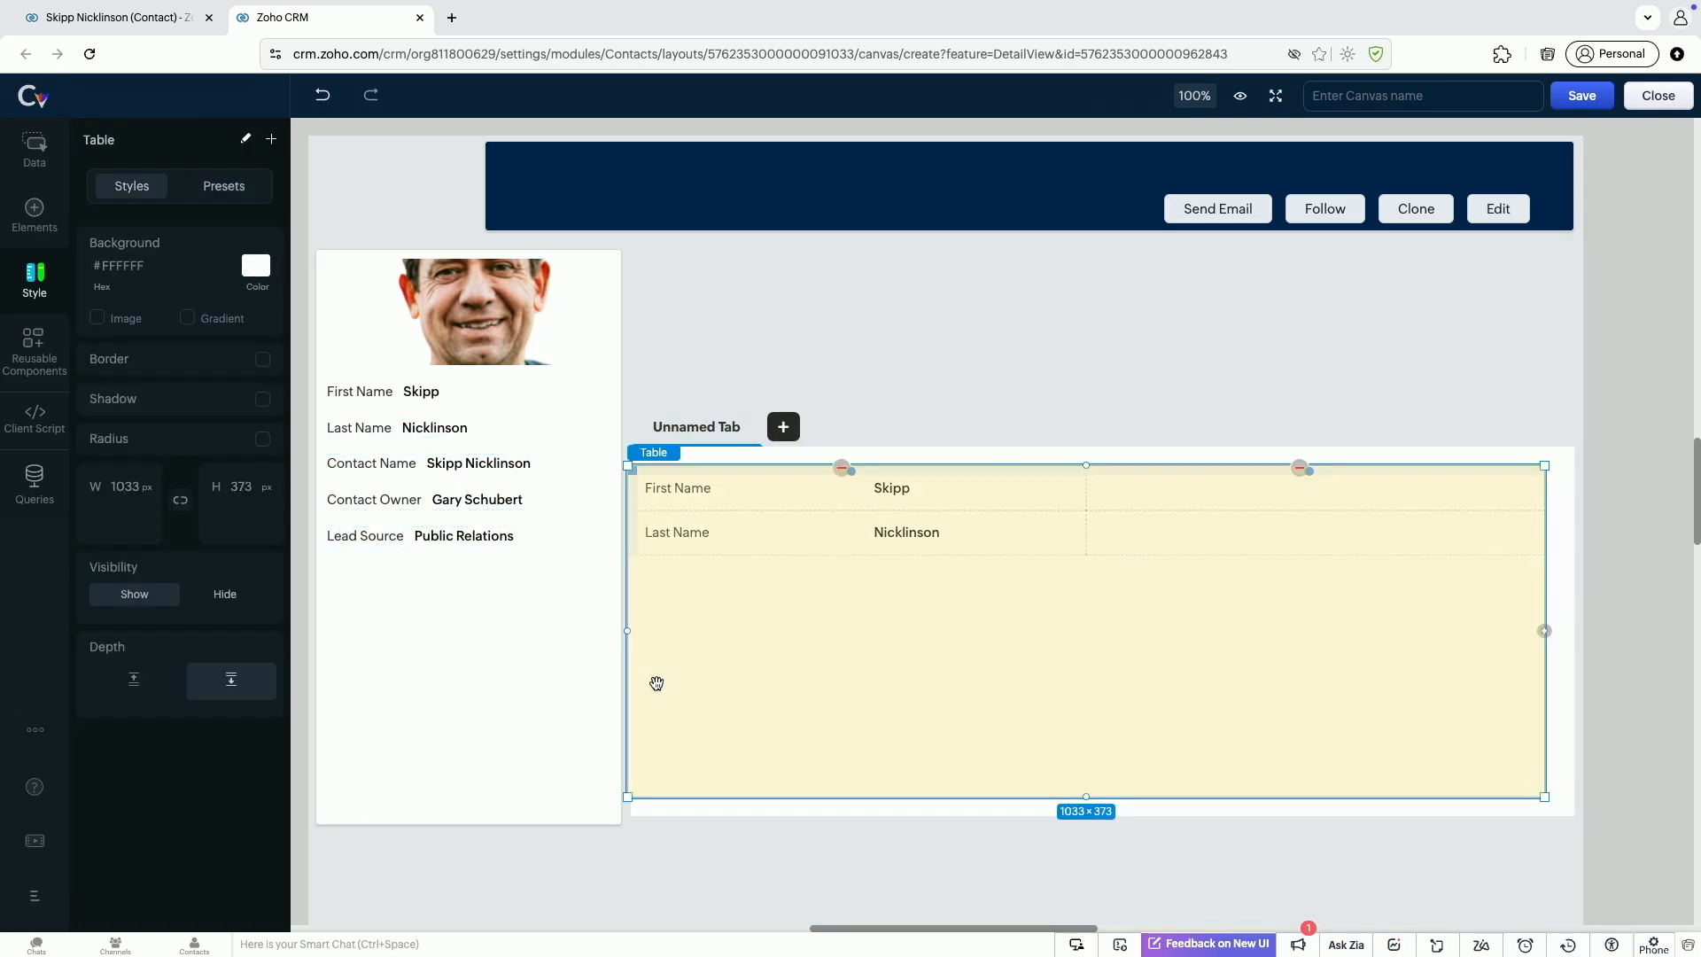
{"action": "key", "text": "ctrl+z"}
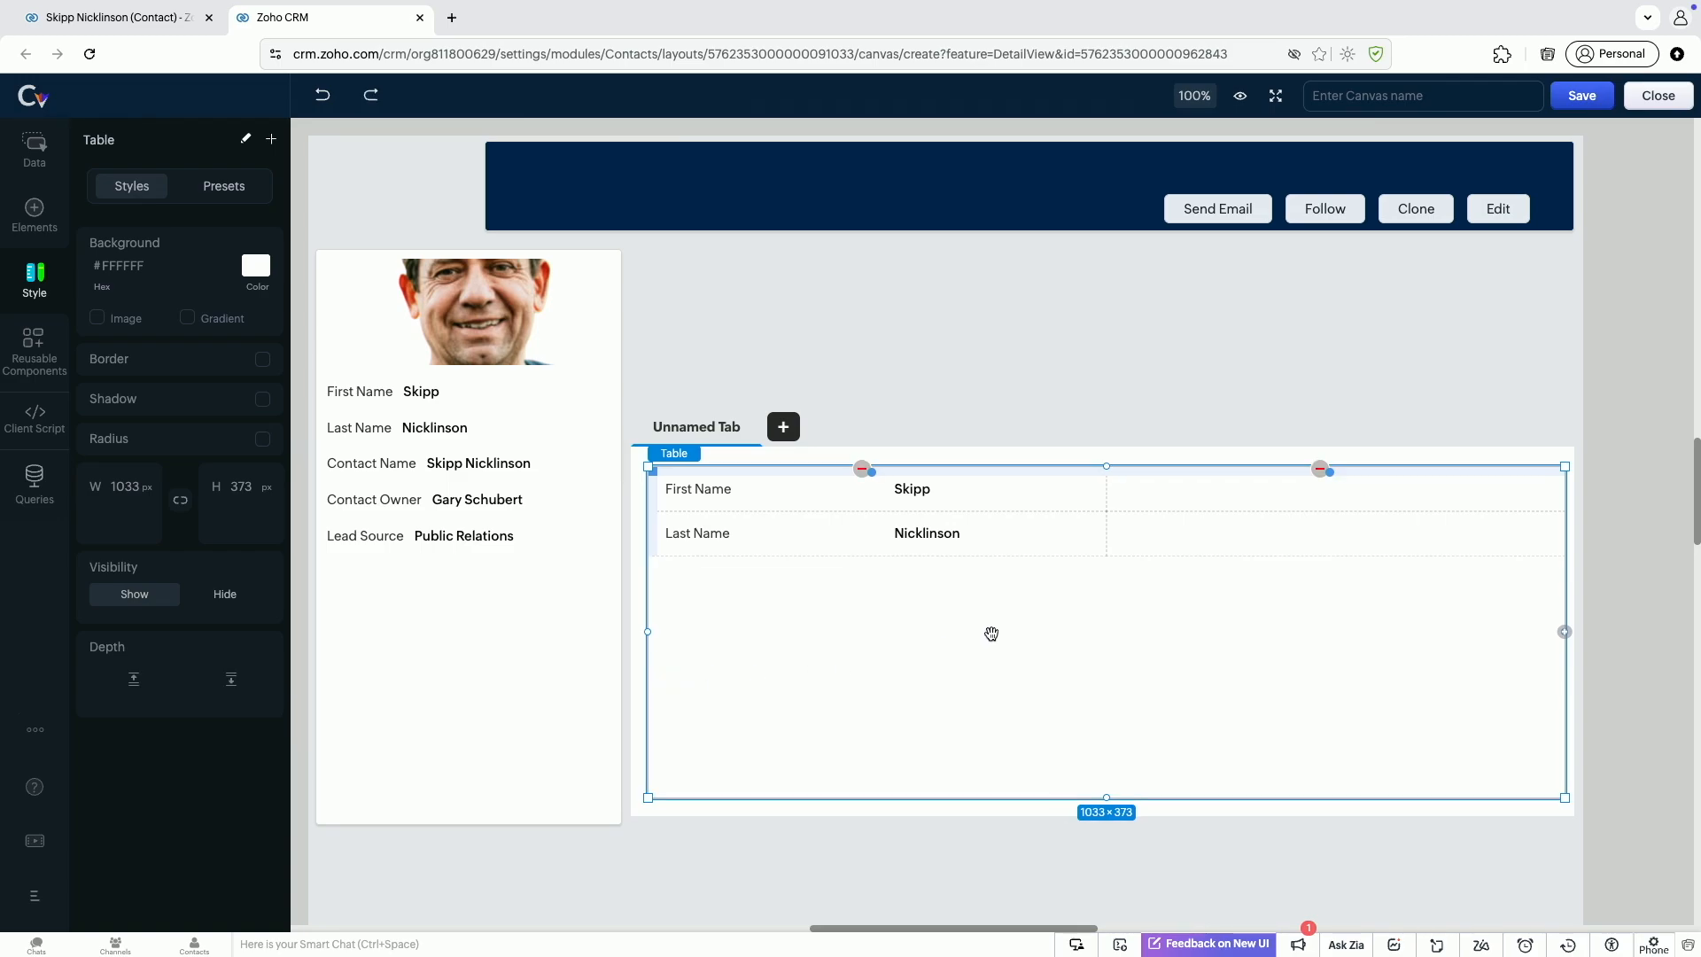
Add Scoring Rules, Cadences, Notes and Attachments tabs to the tab bar
{"action": "left_click", "coordinate": [1177, 484]}
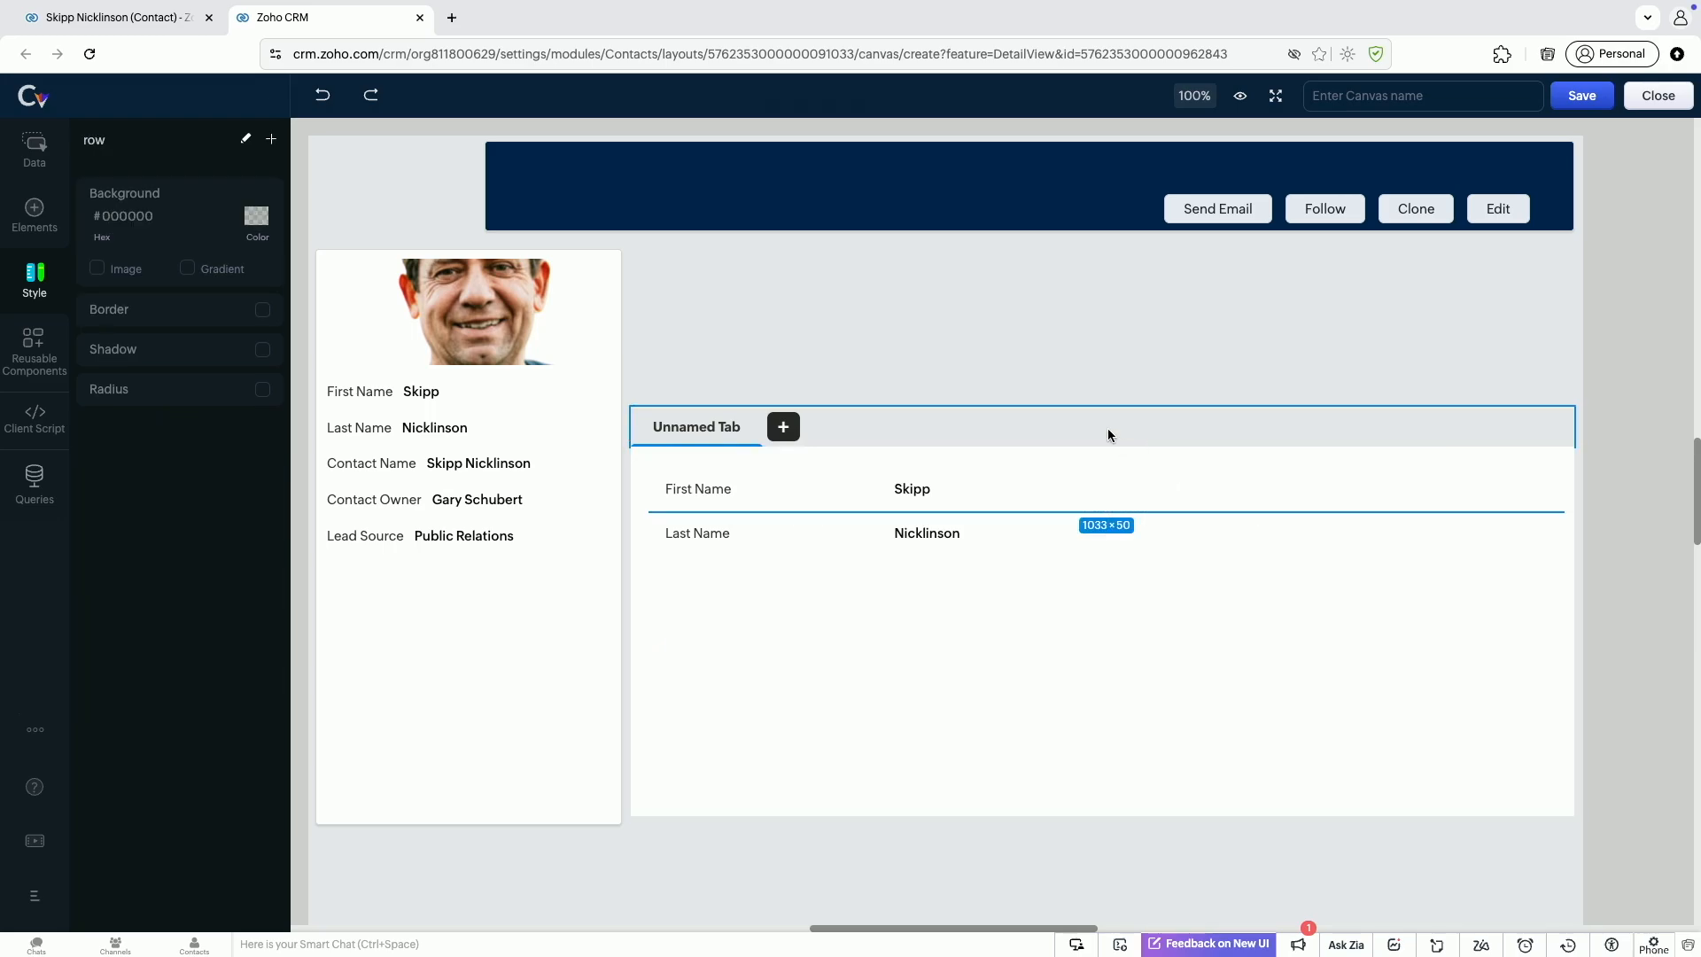
{"action": "left_click", "coordinate": [1103, 420]}
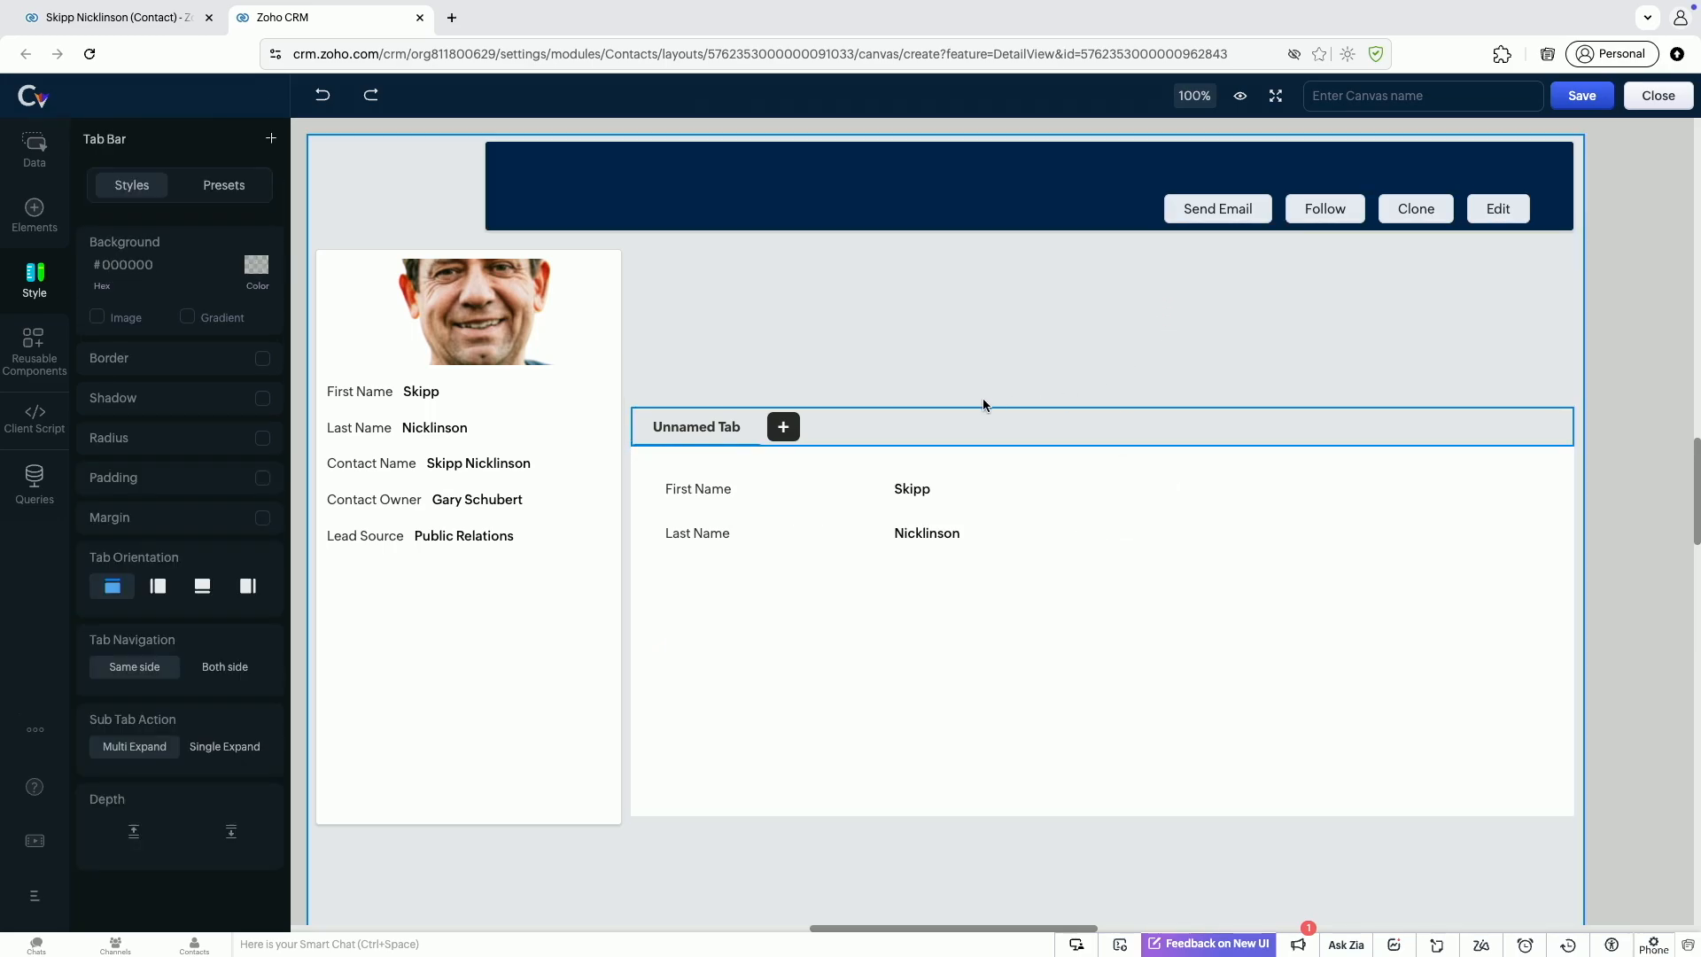
{"action": "left_click", "coordinate": [783, 428]}
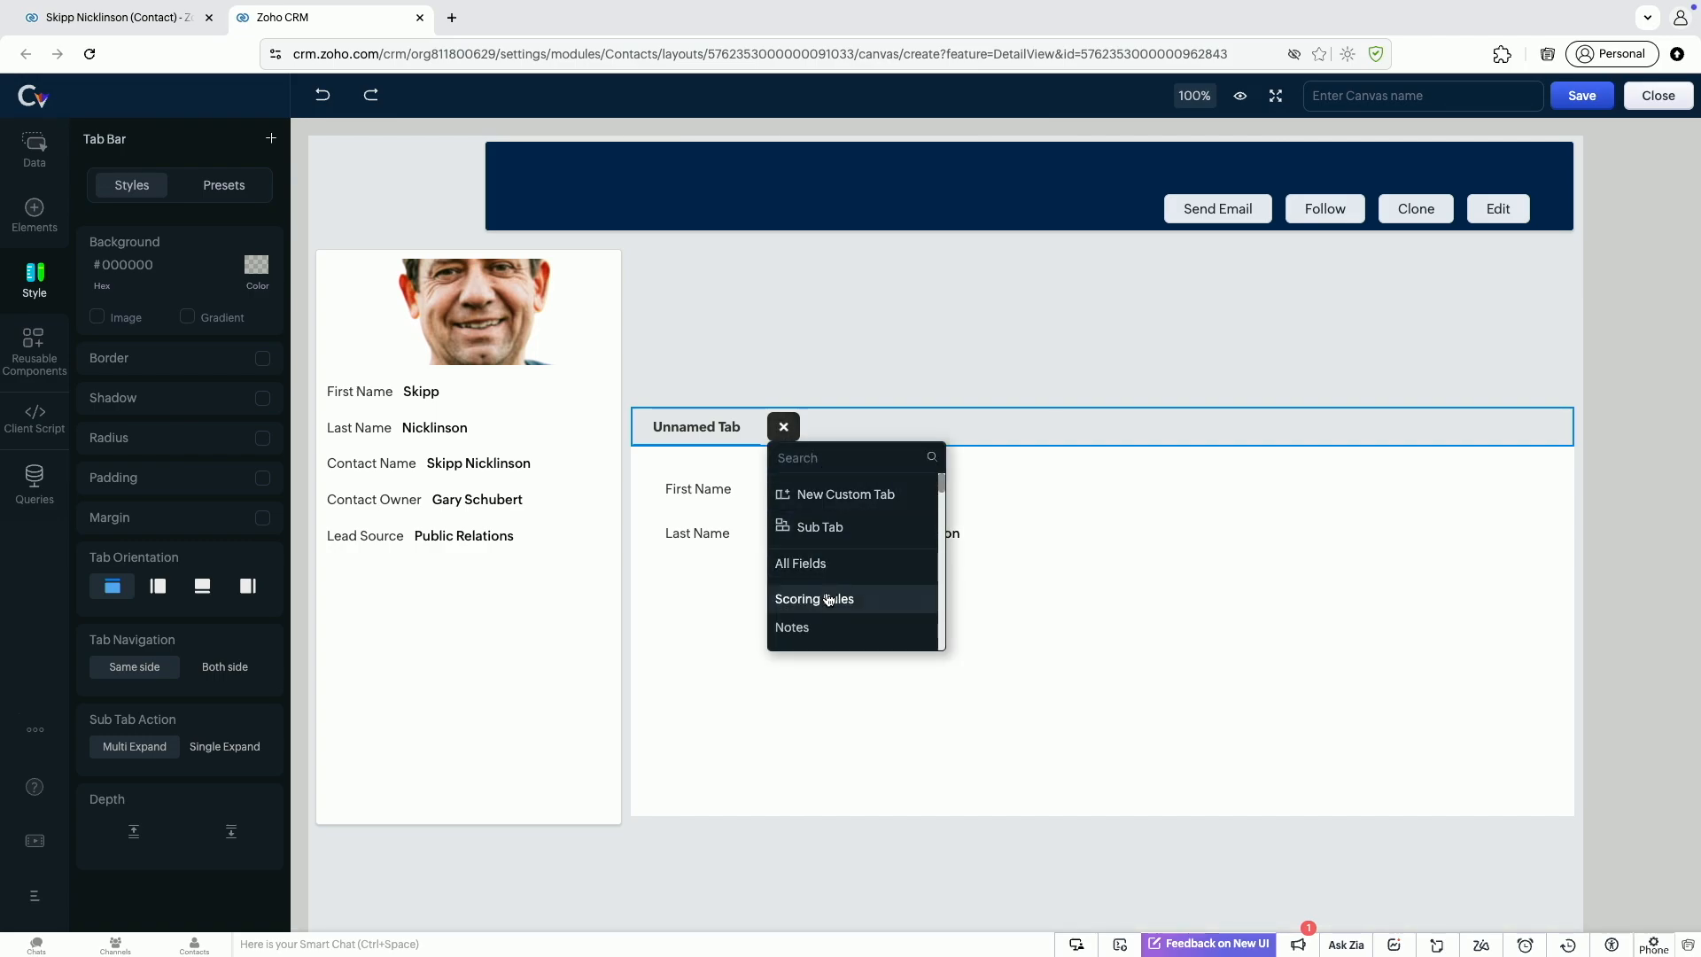
{"action": "left_click", "coordinate": [827, 600]}
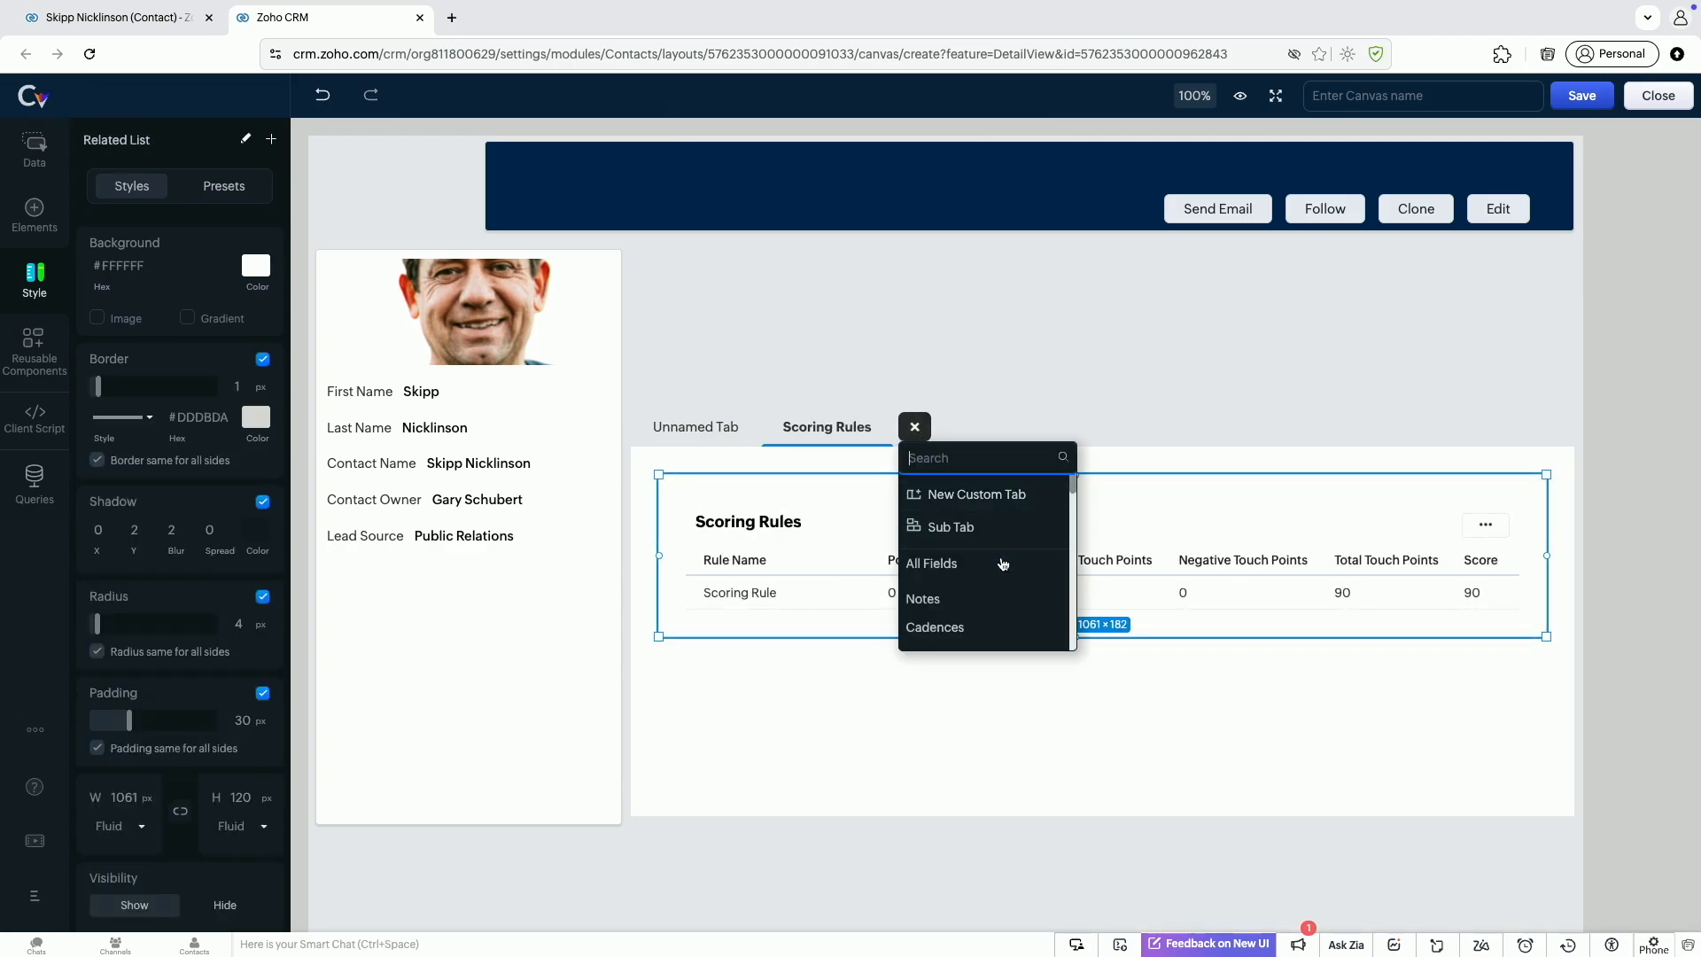
{"action": "left_click", "coordinate": [959, 628]}
{"action": "left_click", "coordinate": [1035, 600]}
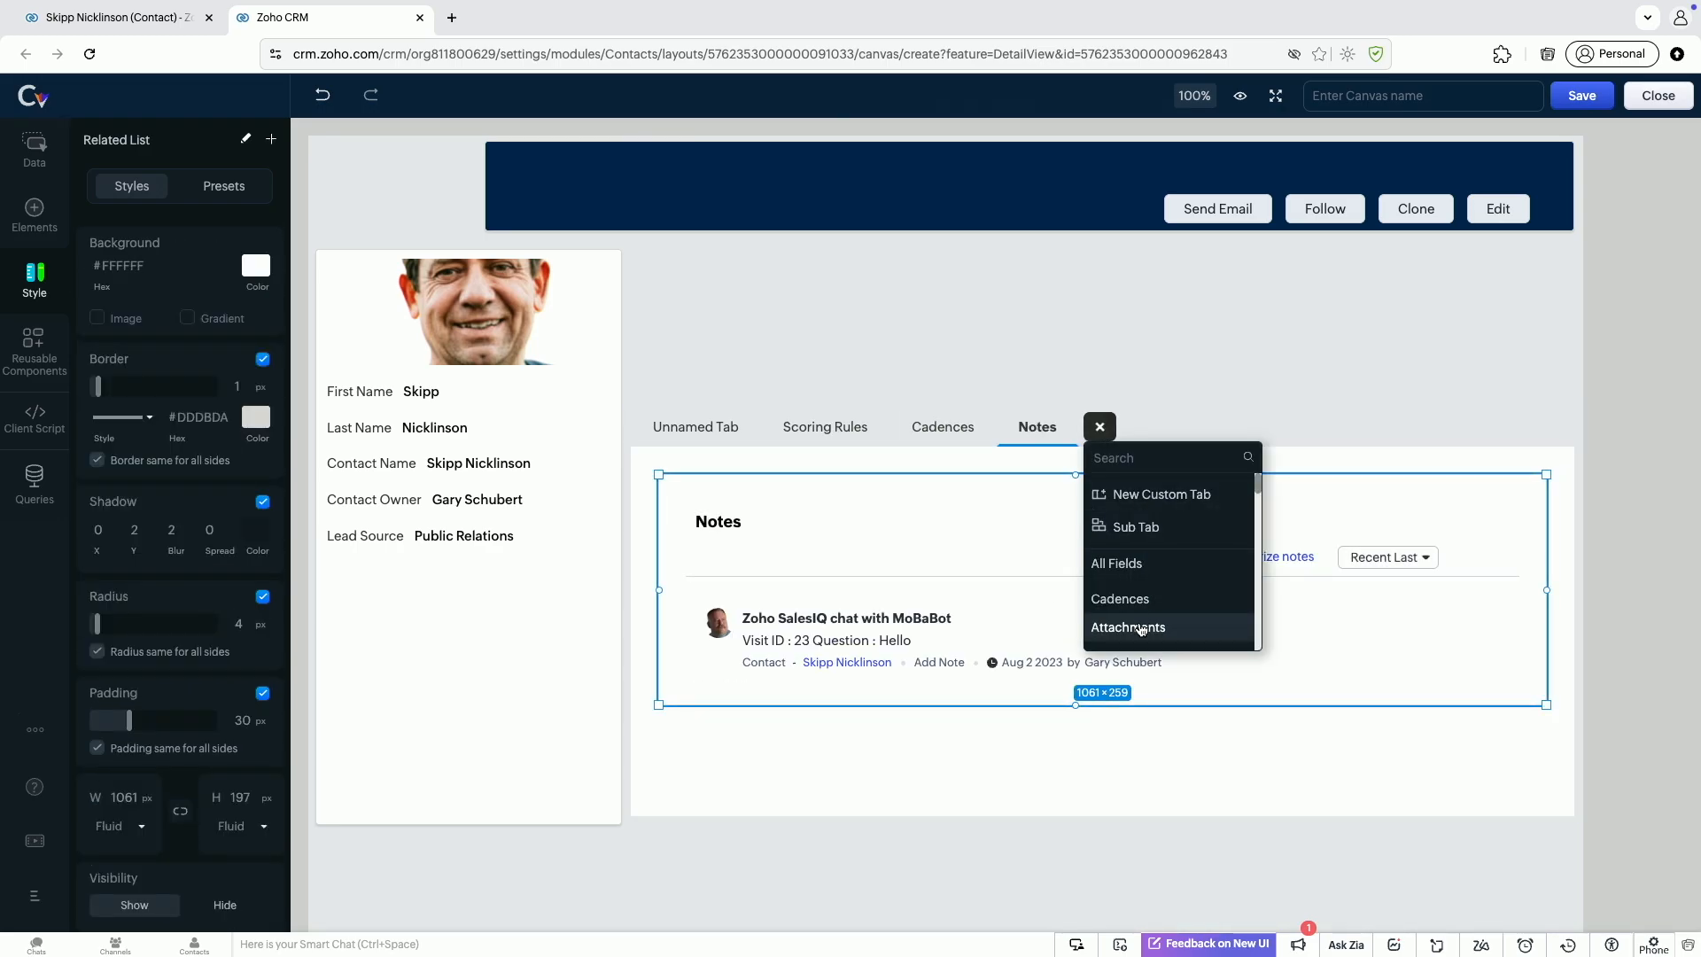
{"action": "left_click", "coordinate": [1143, 627]}
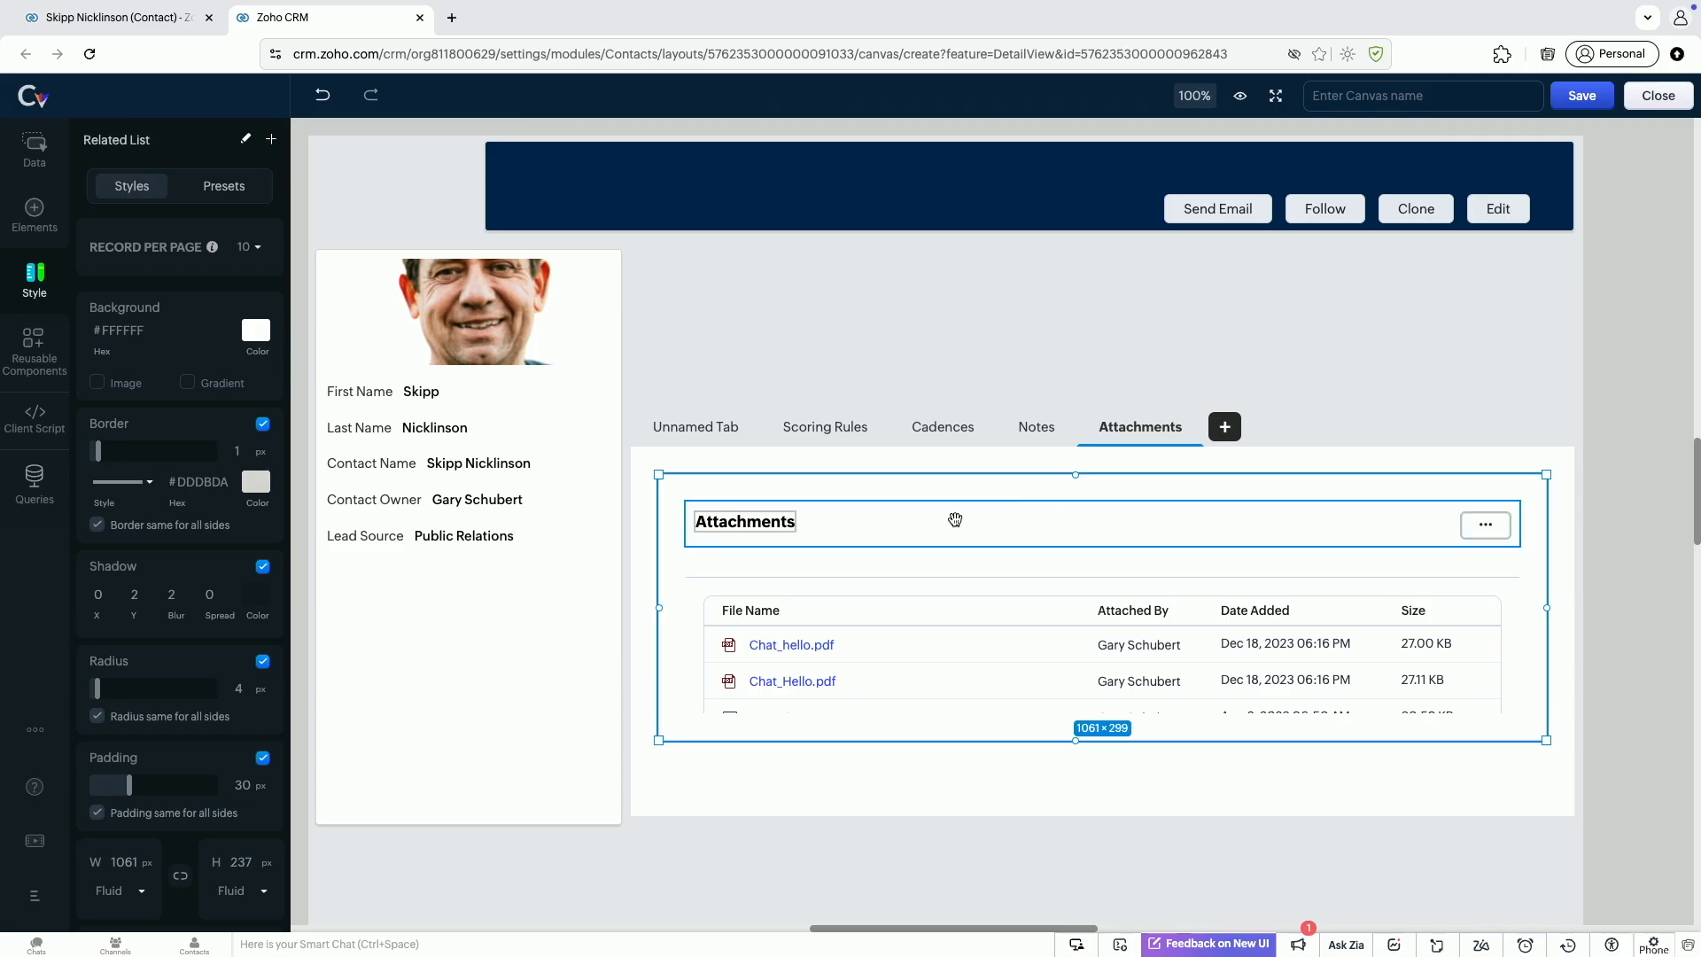
Return to the unnamed tab and place an image element of about 120 × 76 px at the start of the dark blue header
{"action": "left_click", "coordinate": [693, 433]}
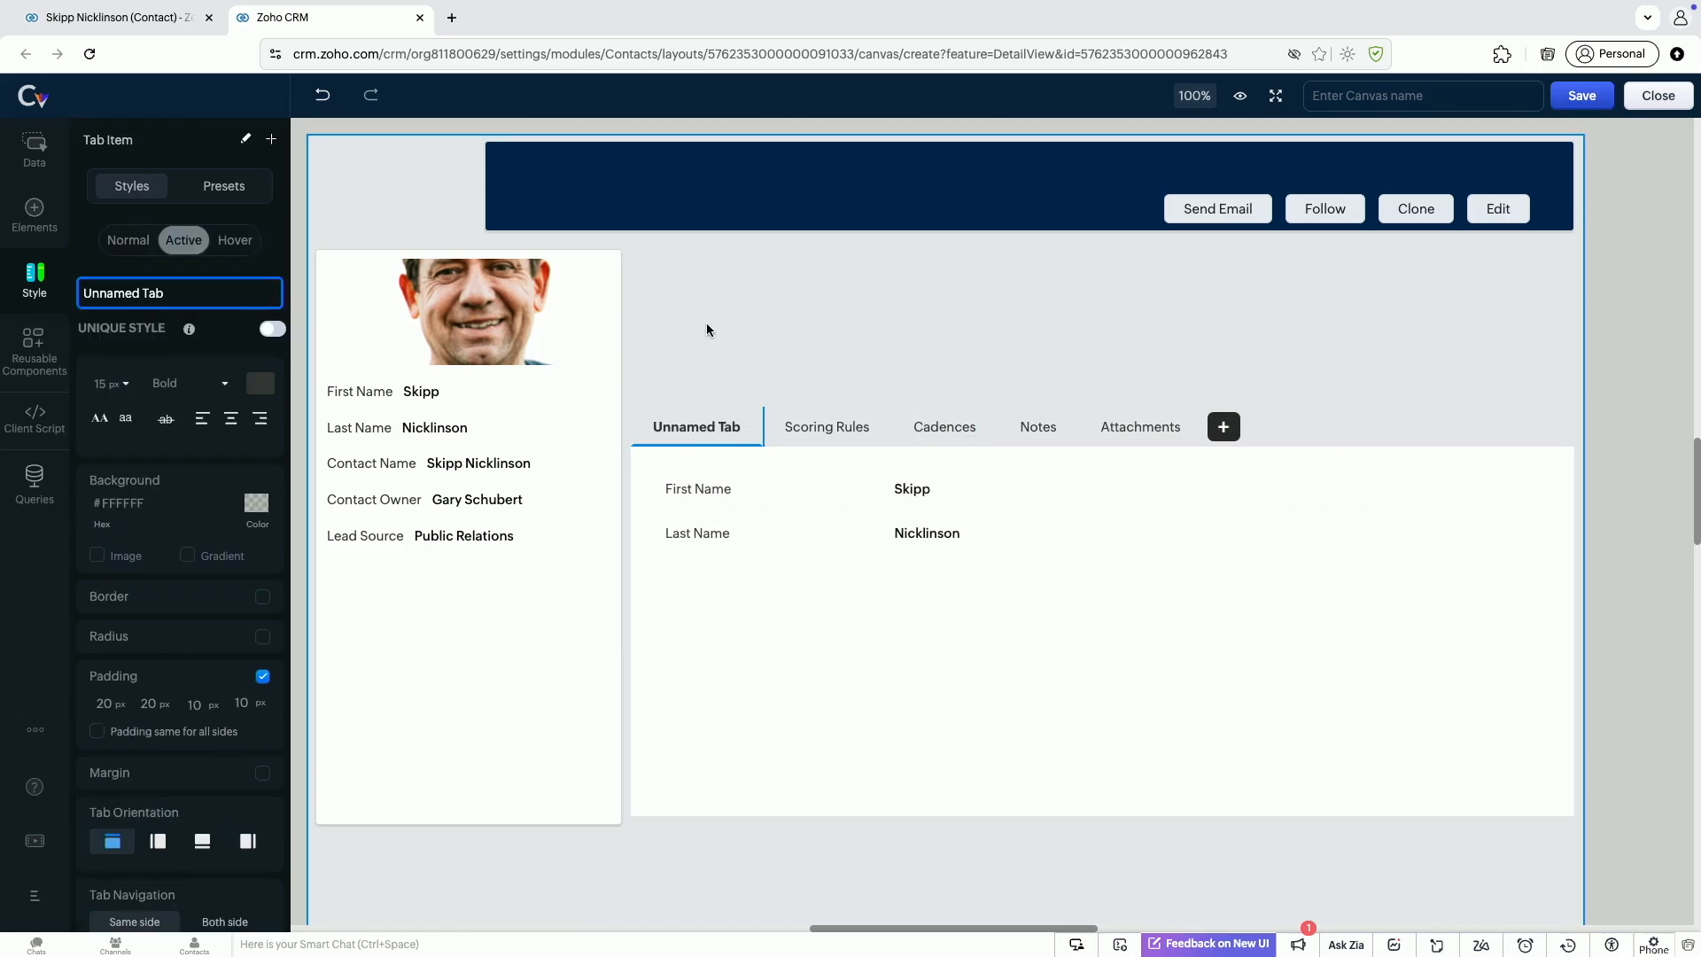
{"action": "left_click", "coordinate": [36, 217]}
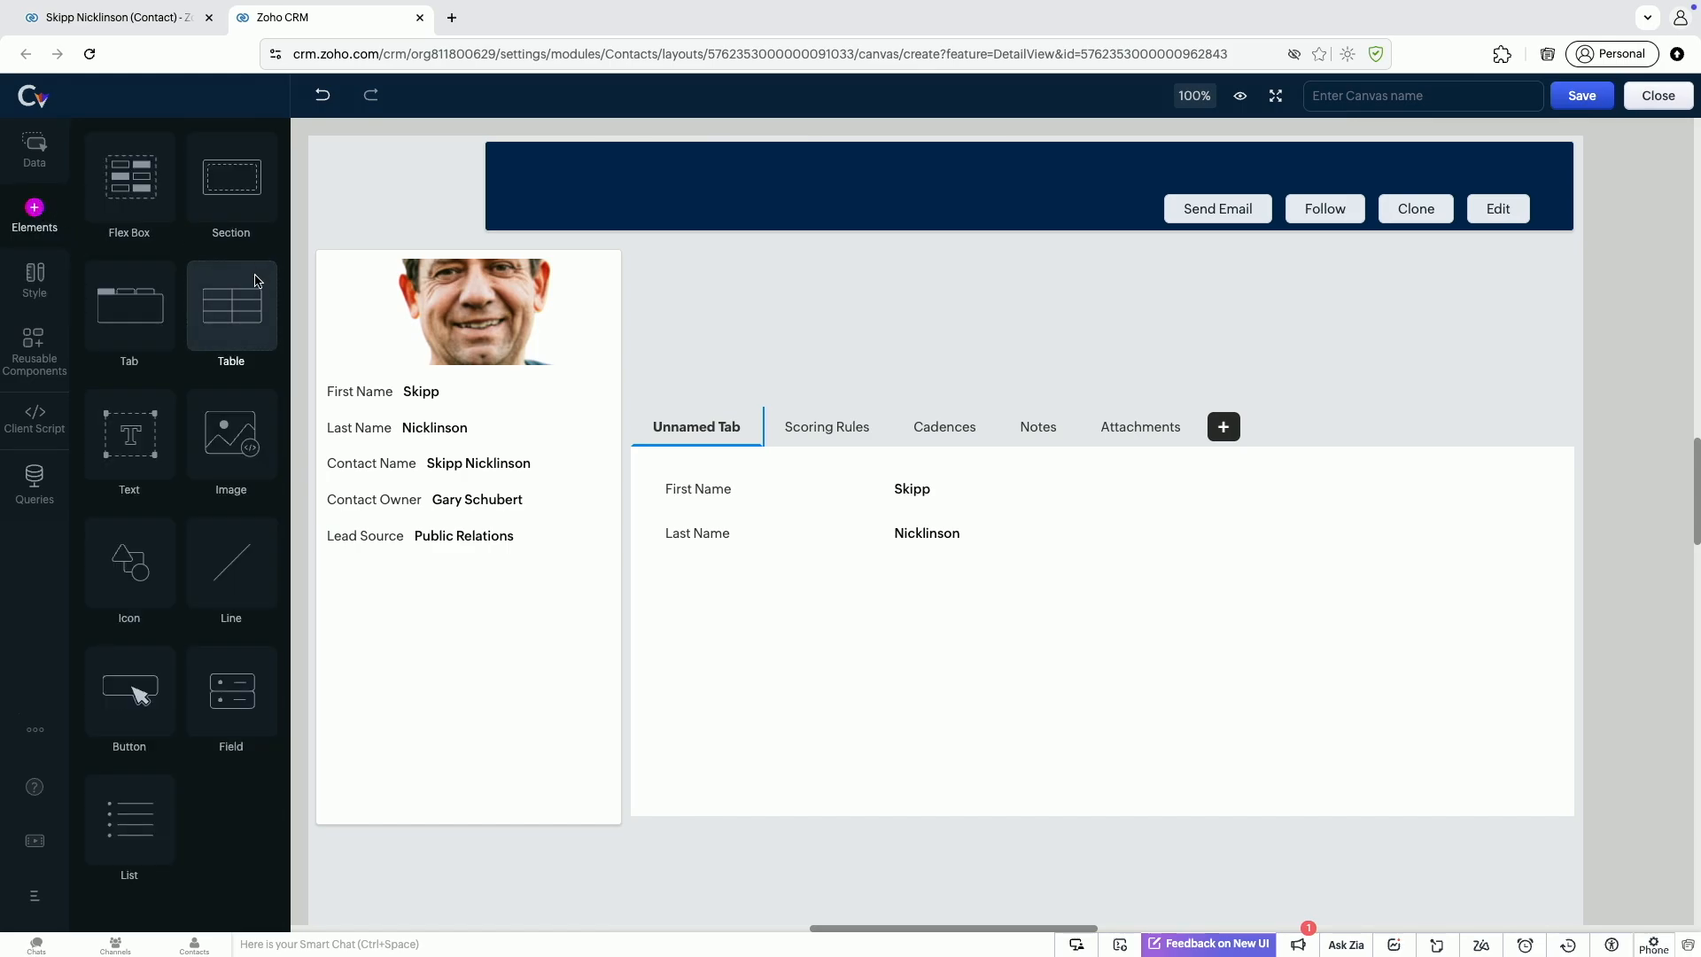
{"action": "left_click_drag", "start_coordinate": [230, 434], "coordinate": [684, 253]}
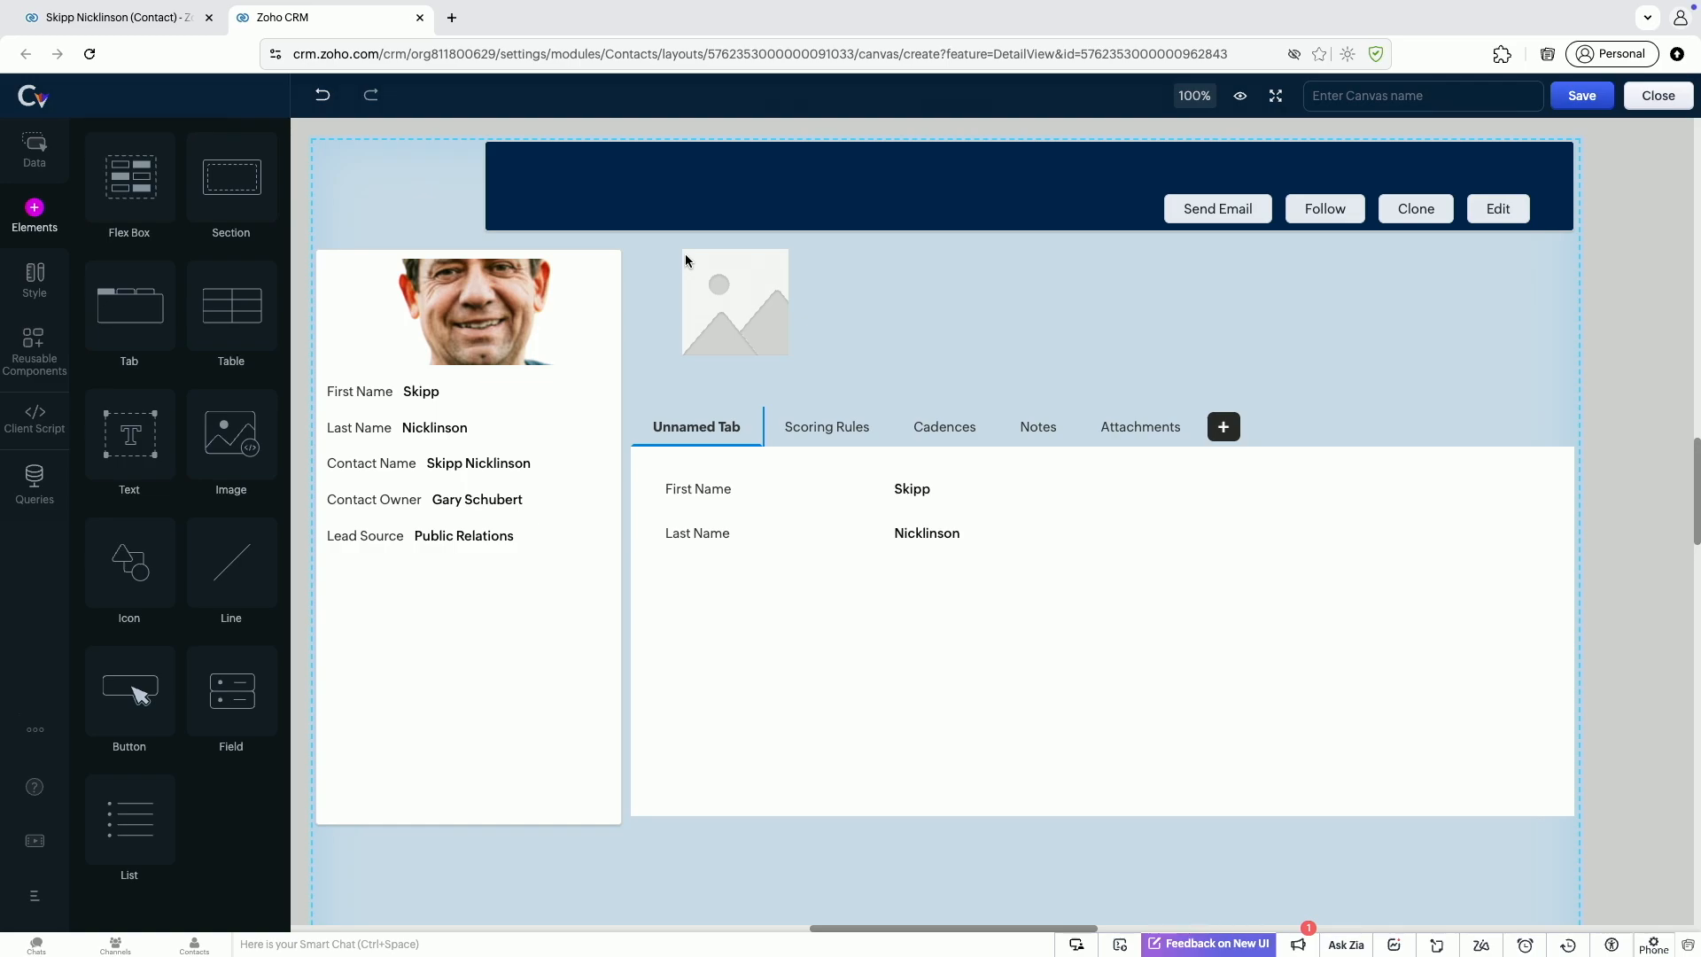
{"action": "left_click_drag", "start_coordinate": [684, 253], "coordinate": [634, 156]}
{"action": "left_click", "coordinate": [683, 234]}
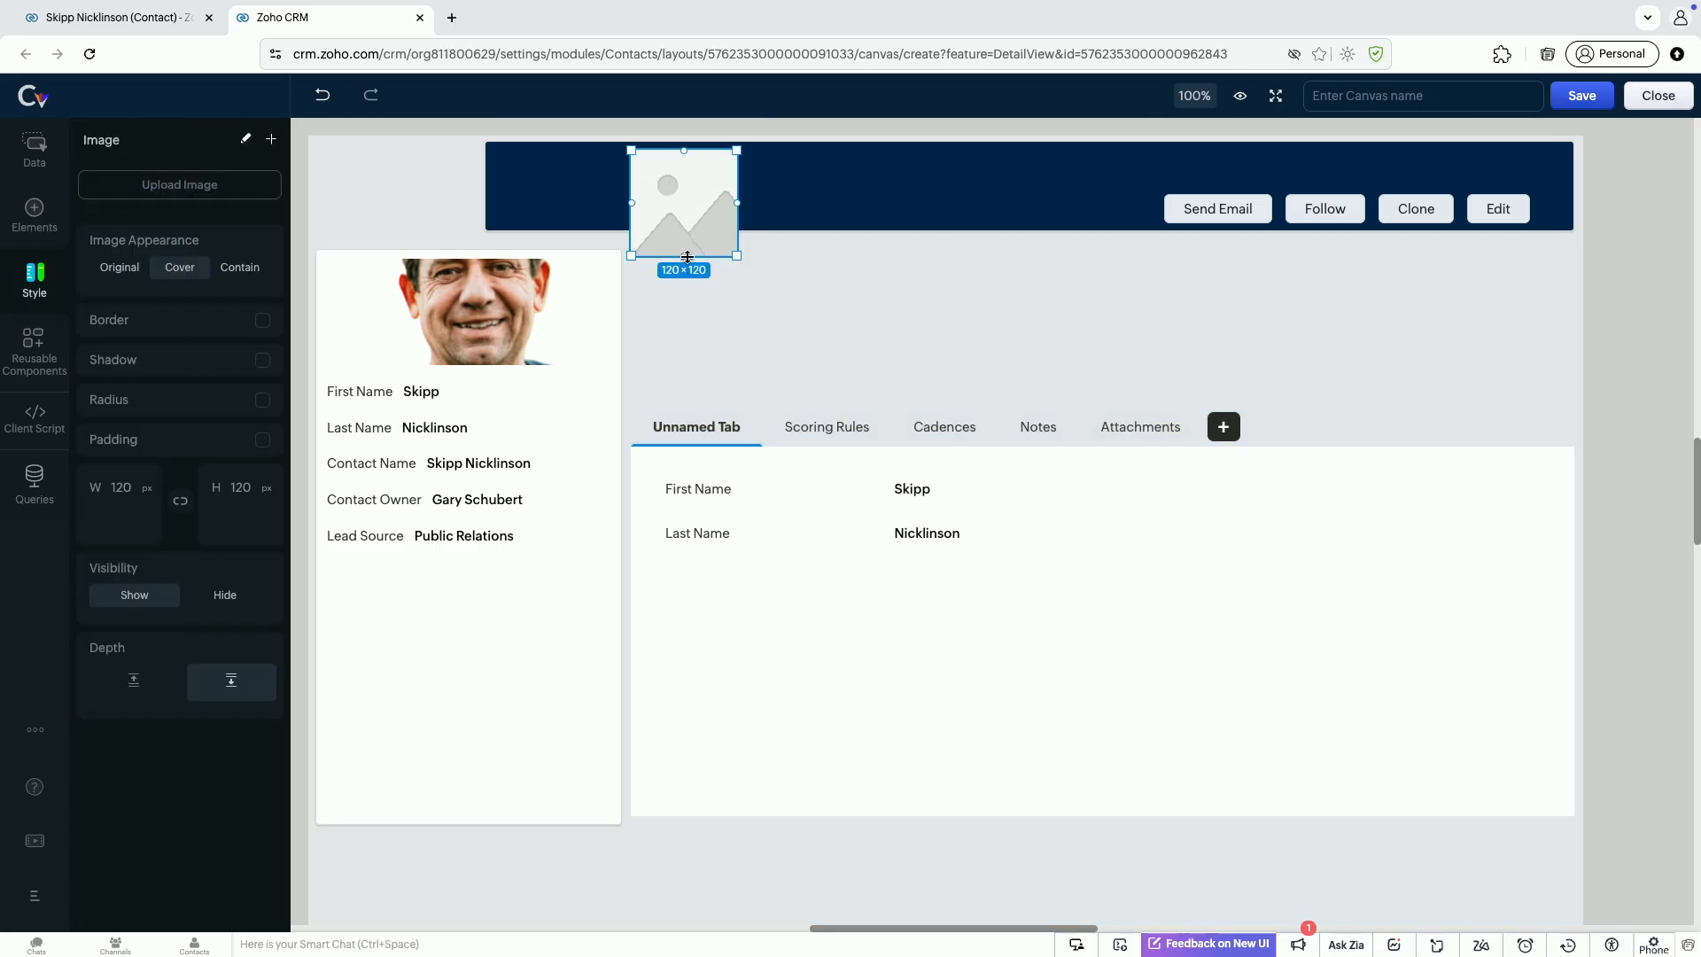
{"action": "left_click_drag", "start_coordinate": [698, 189], "coordinate": [577, 195]}
Fill the header image with the all-white Mountain Bank of Mid Texas logo from My Images and set its appearance to Contain
{"action": "left_click", "coordinate": [189, 184]}
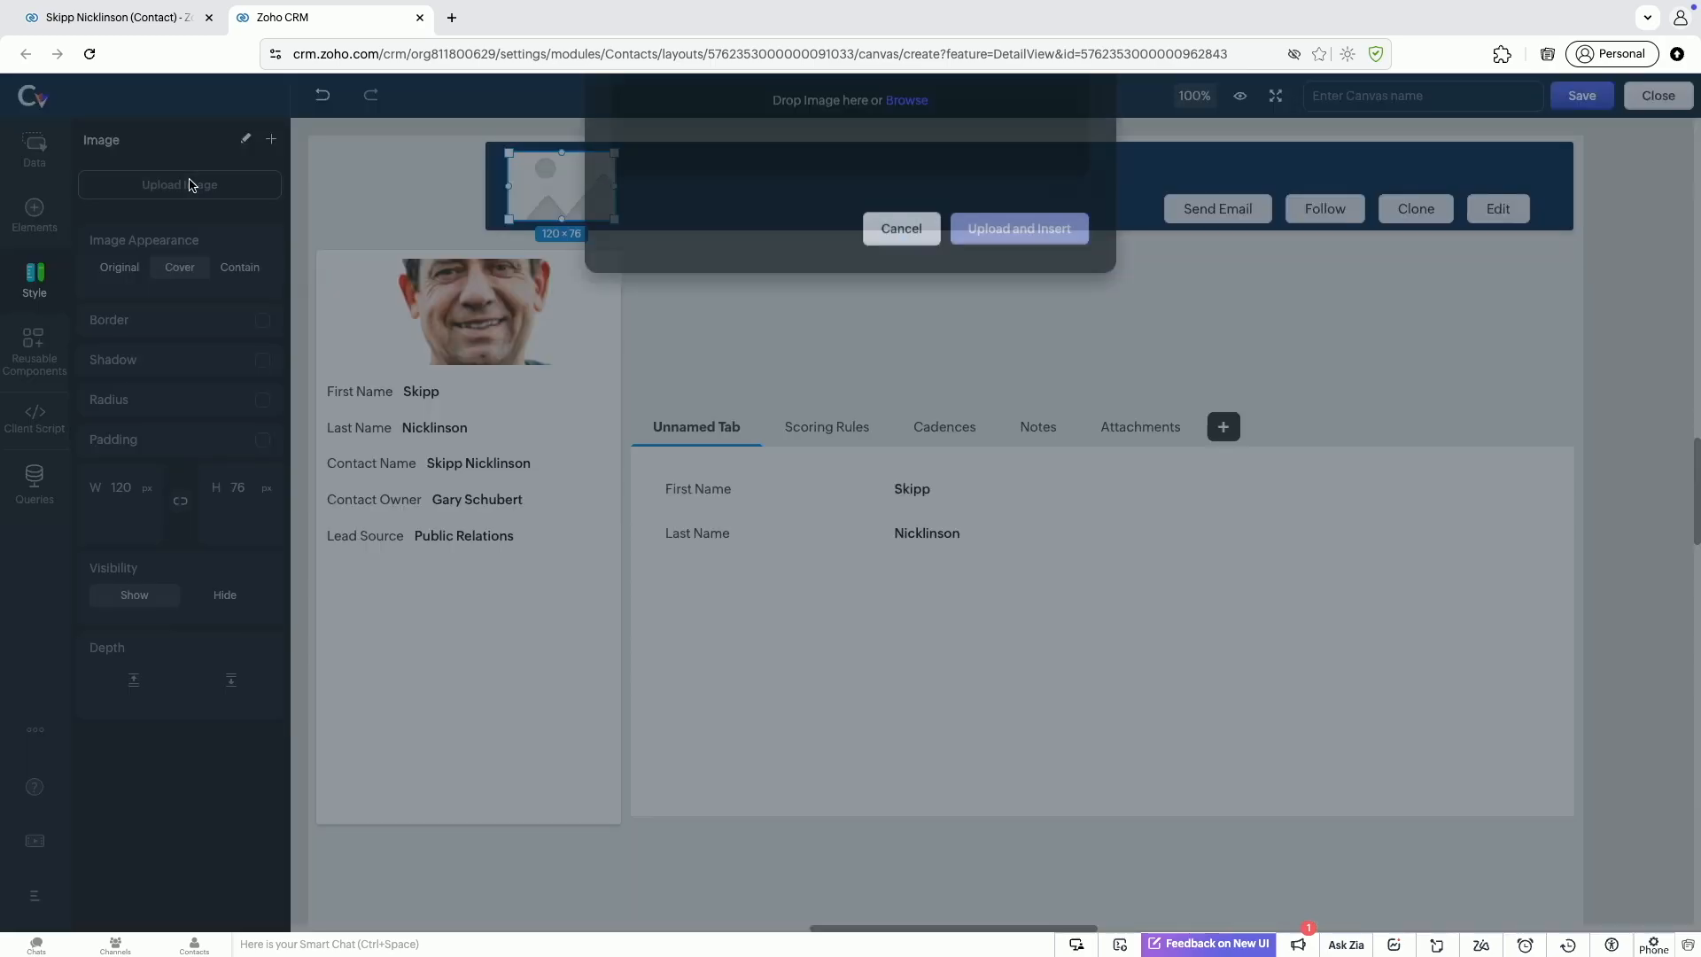
{"action": "left_click", "coordinate": [780, 159]}
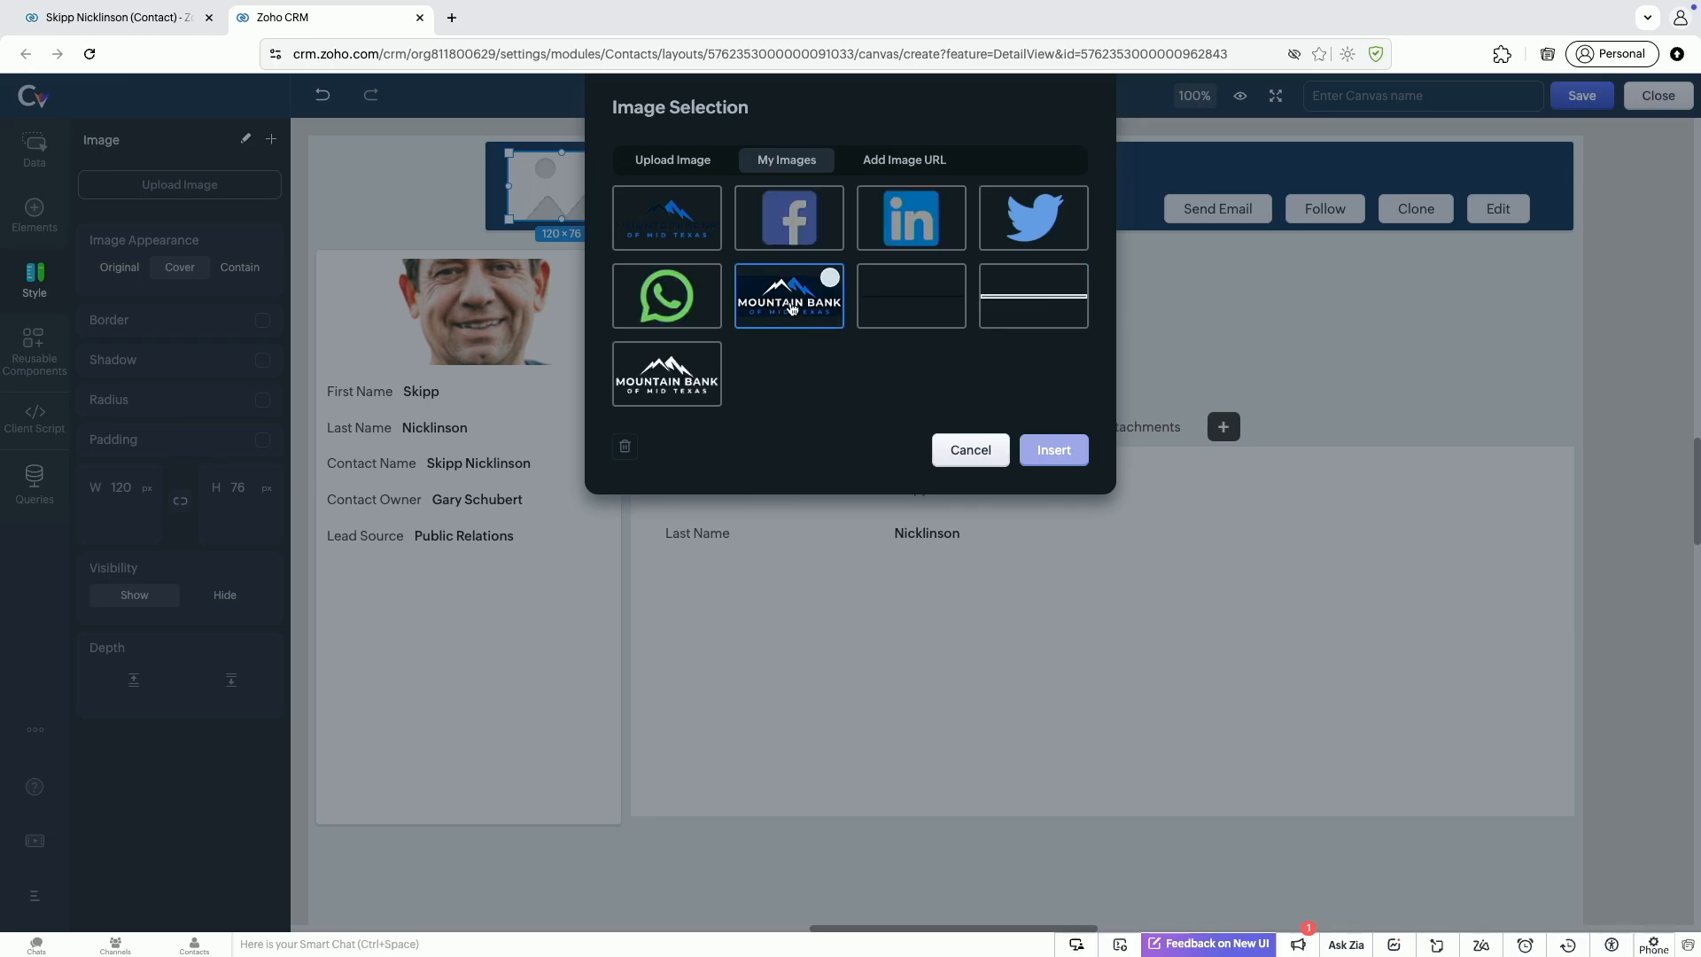
{"action": "left_click", "coordinate": [673, 377]}
{"action": "left_click", "coordinate": [1055, 451]}
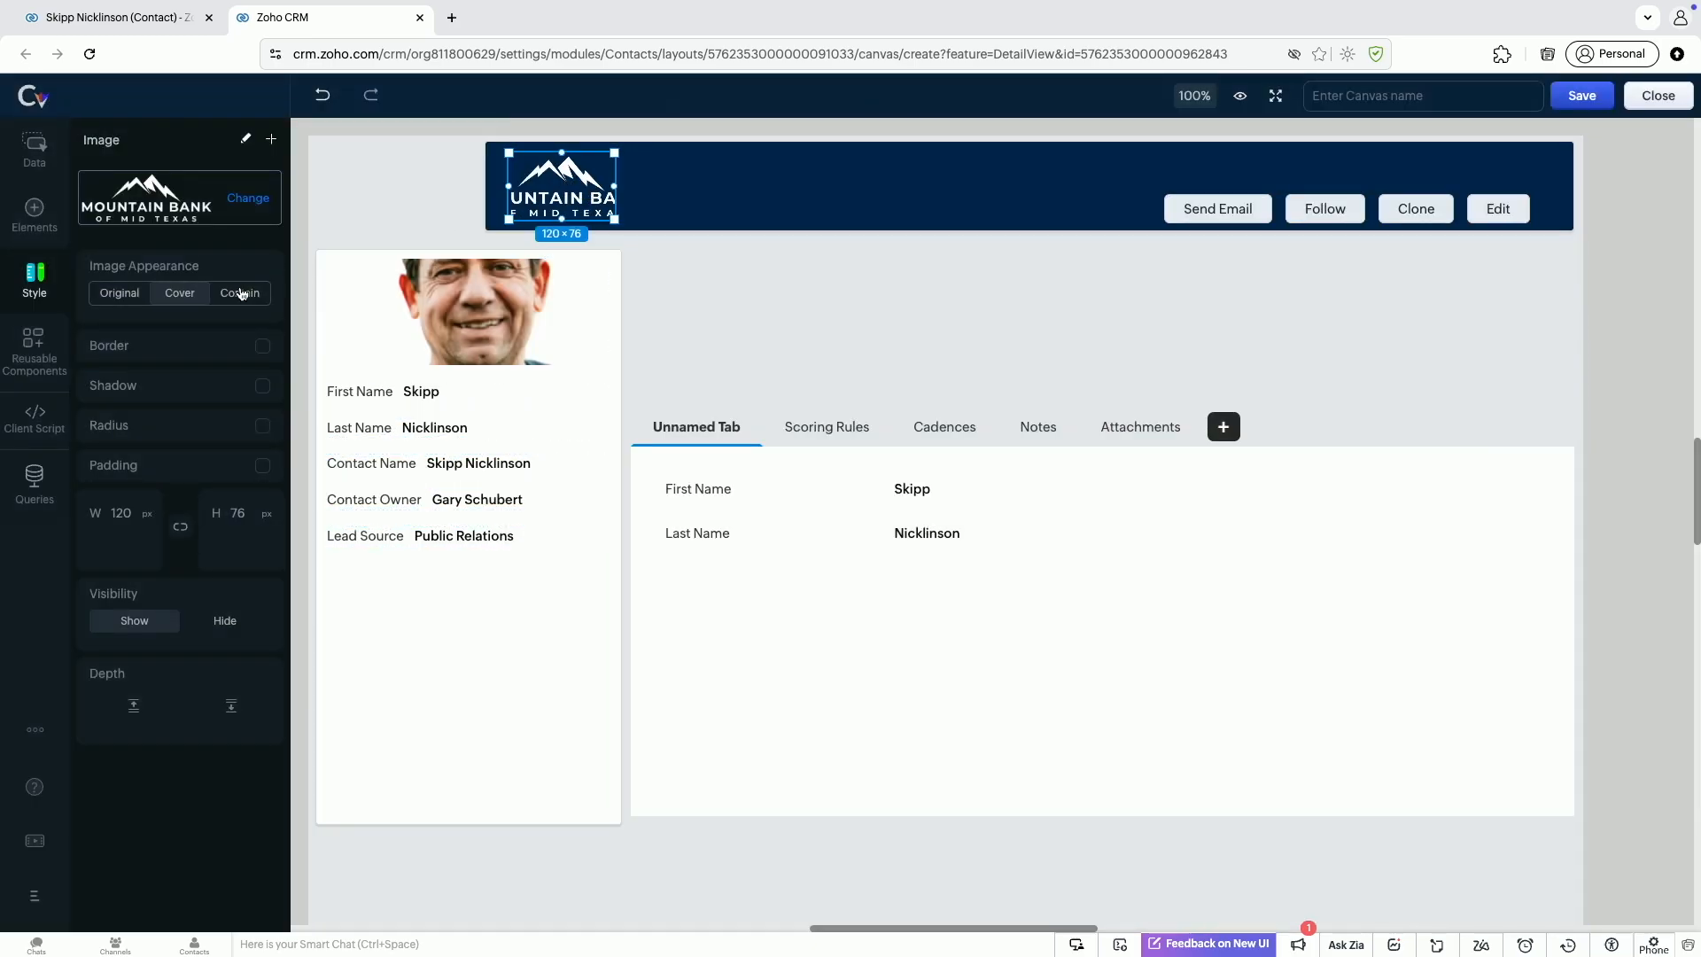
{"action": "left_click", "coordinate": [239, 294]}
{"action": "left_click", "coordinate": [668, 282]}
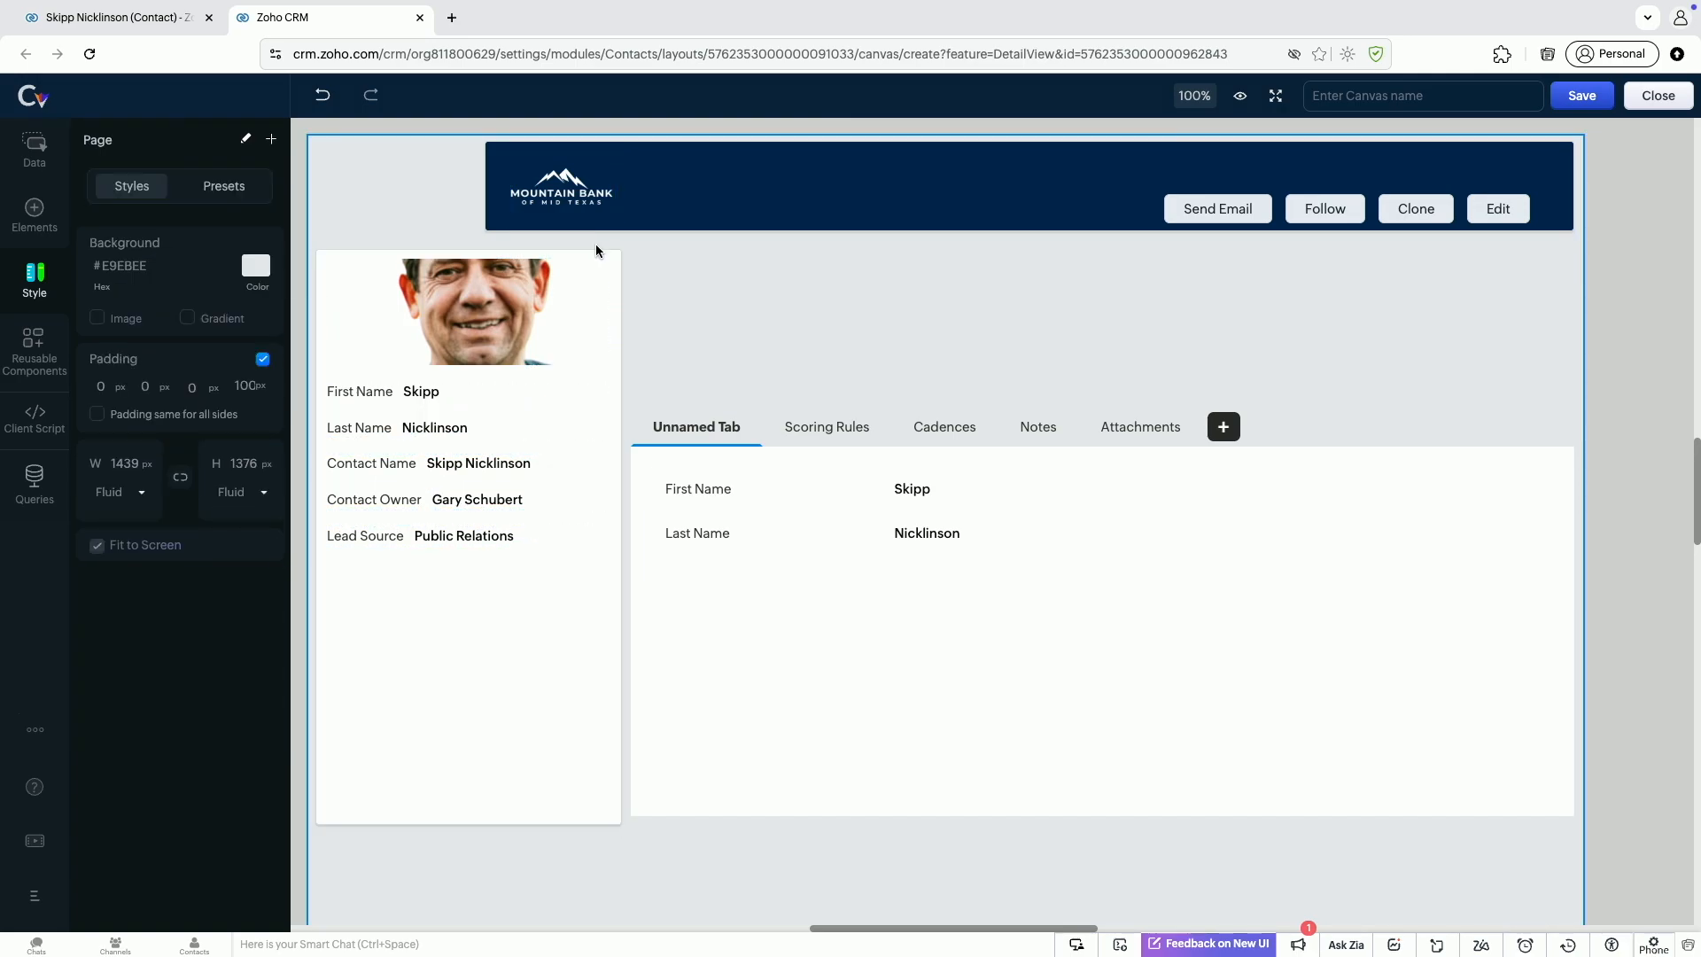
Add a blank Field element to the table as a new row below Last Name
{"action": "left_click", "coordinate": [34, 213]}
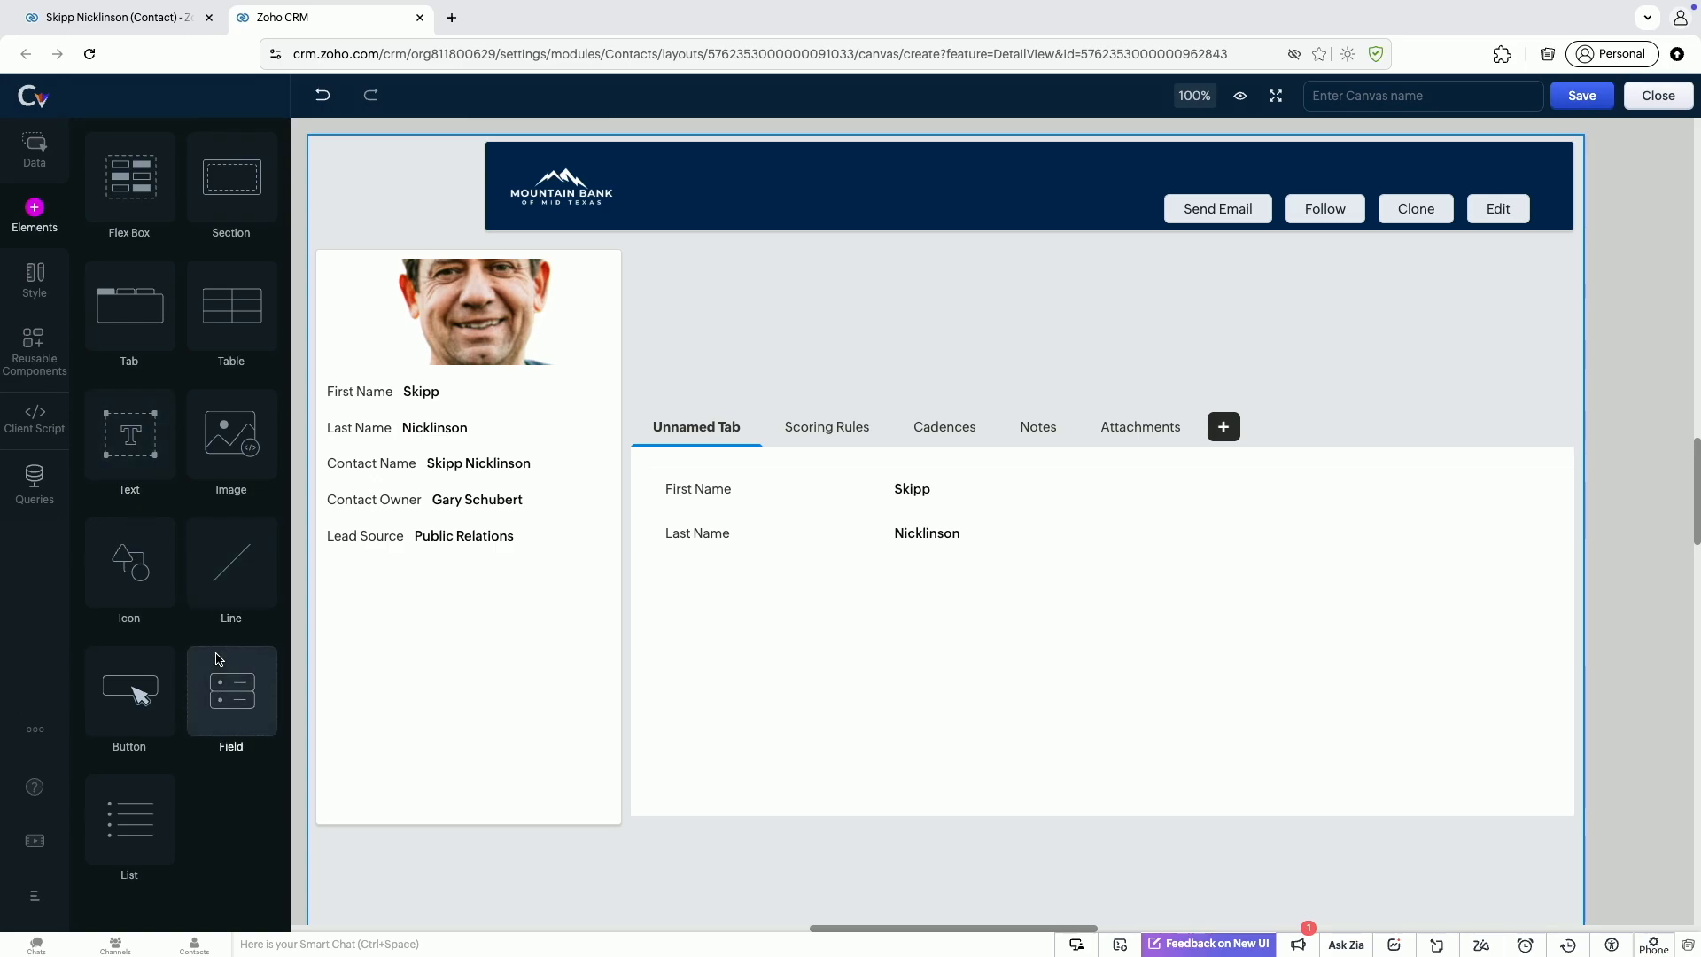
{"action": "left_click_drag", "start_coordinate": [218, 689], "coordinate": [672, 634]}
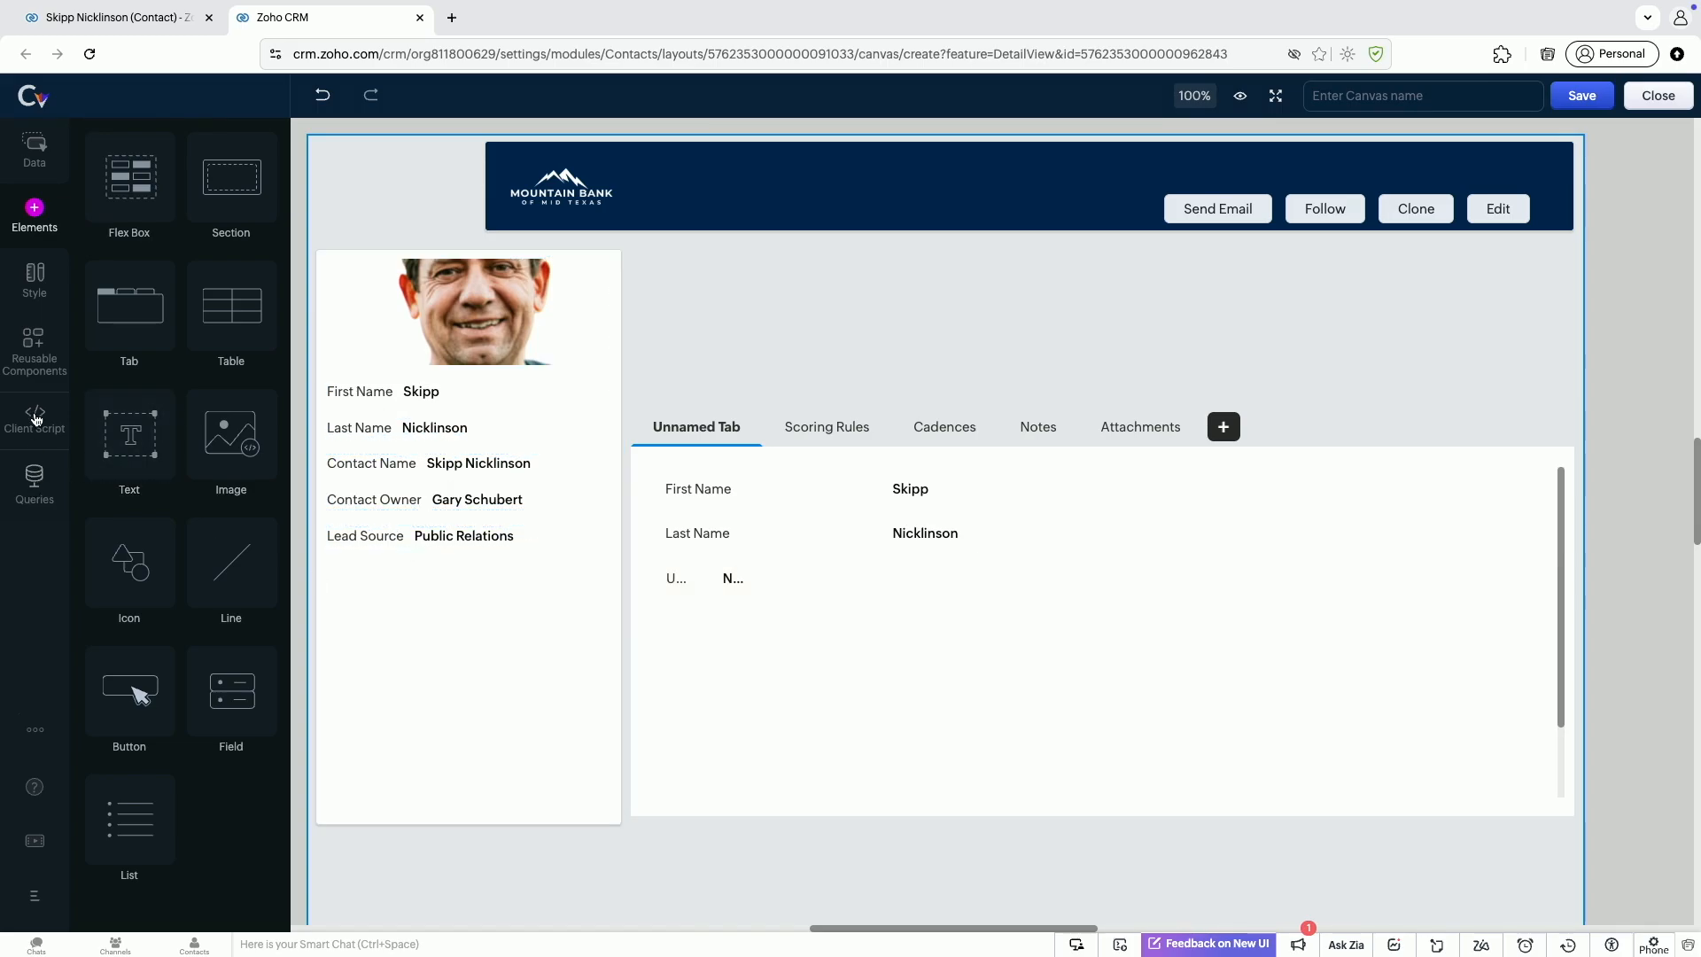
{"action": "left_click", "coordinate": [946, 503]}
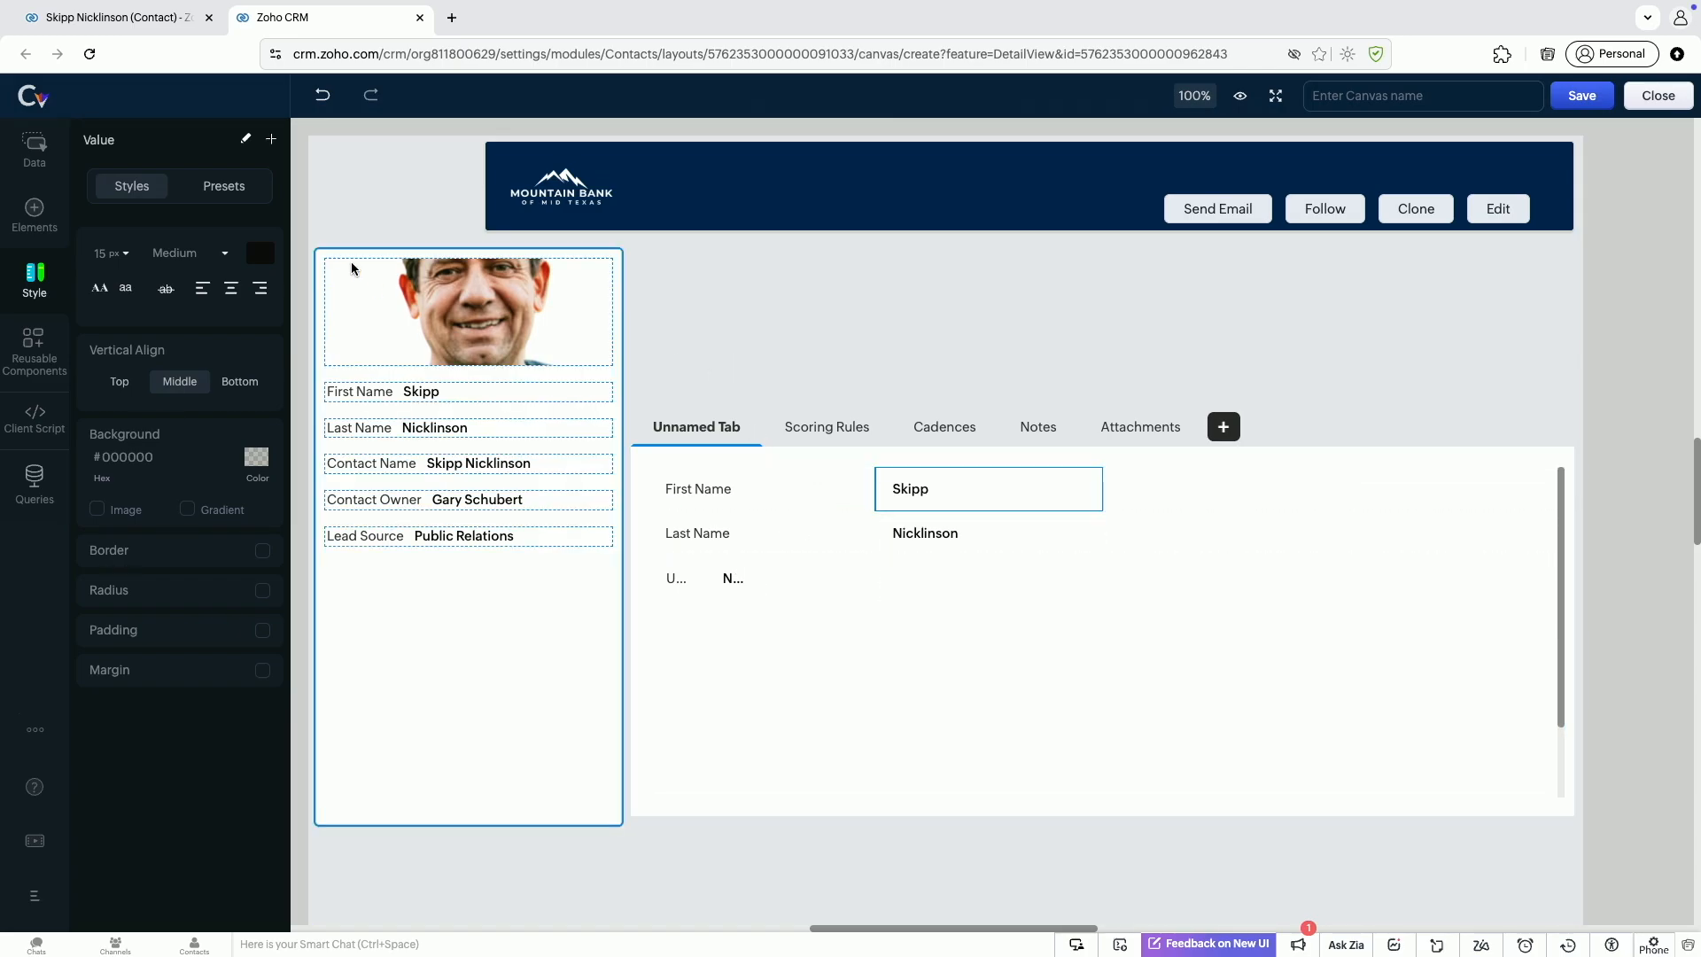
Place the First Name and Last Name fields side by side in the empty area between the header and the tab bar
{"action": "left_click", "coordinate": [33, 142]}
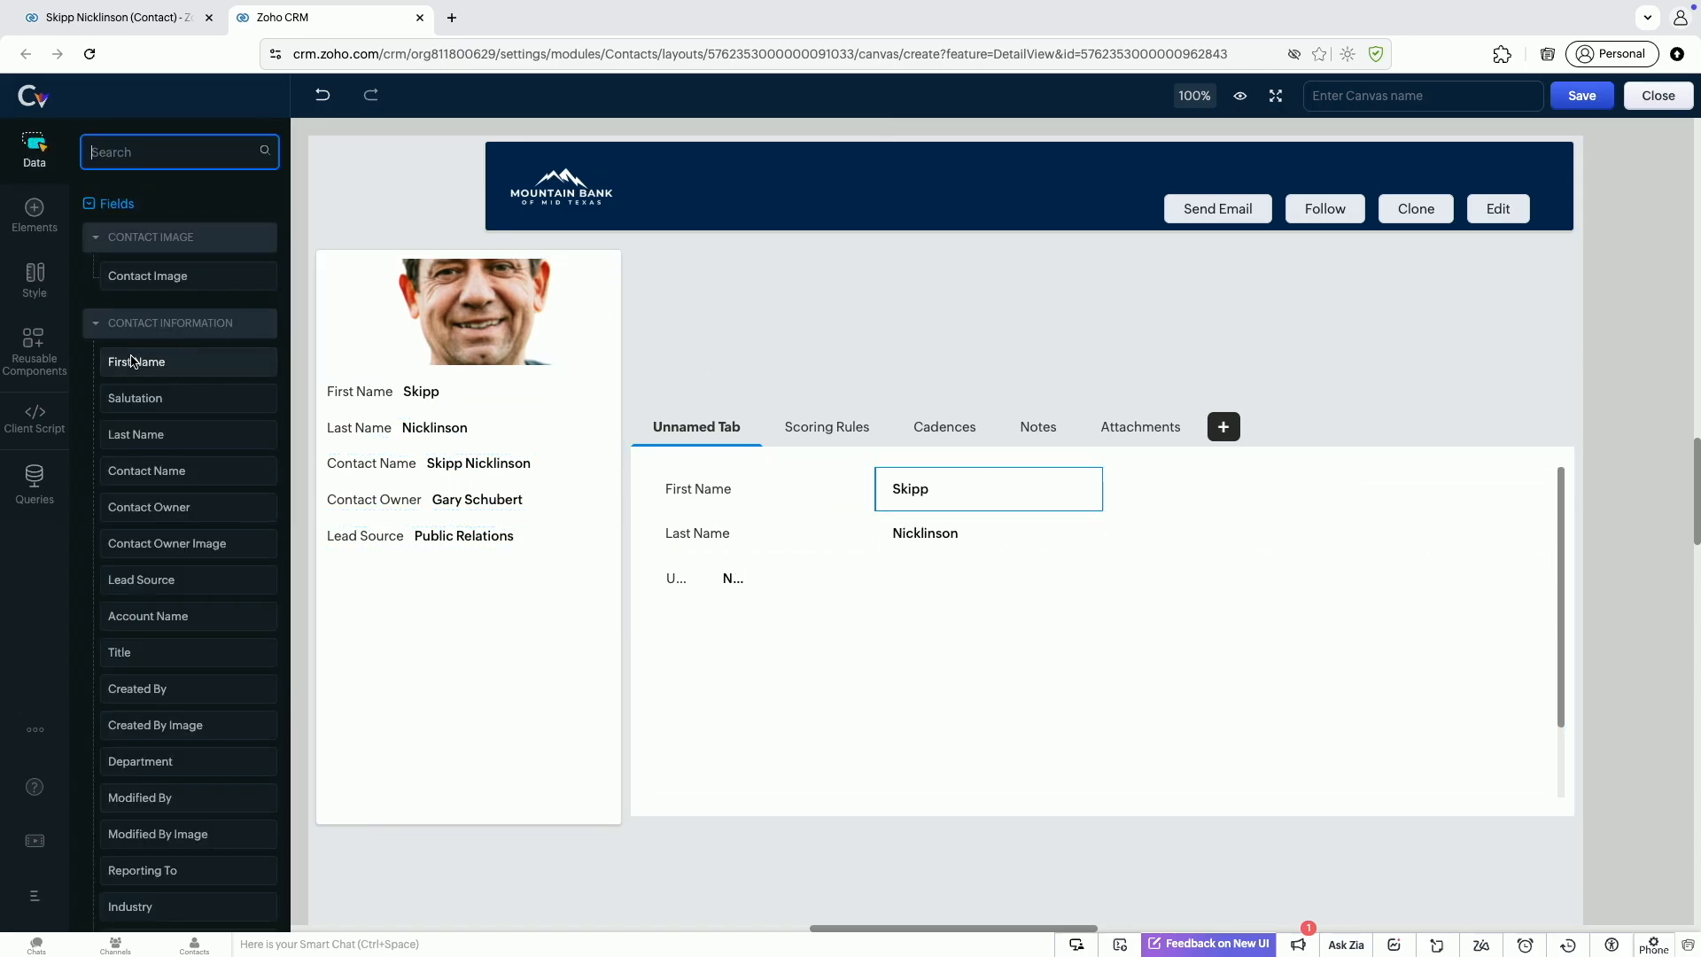
{"action": "left_click_drag", "start_coordinate": [151, 362], "coordinate": [683, 282]}
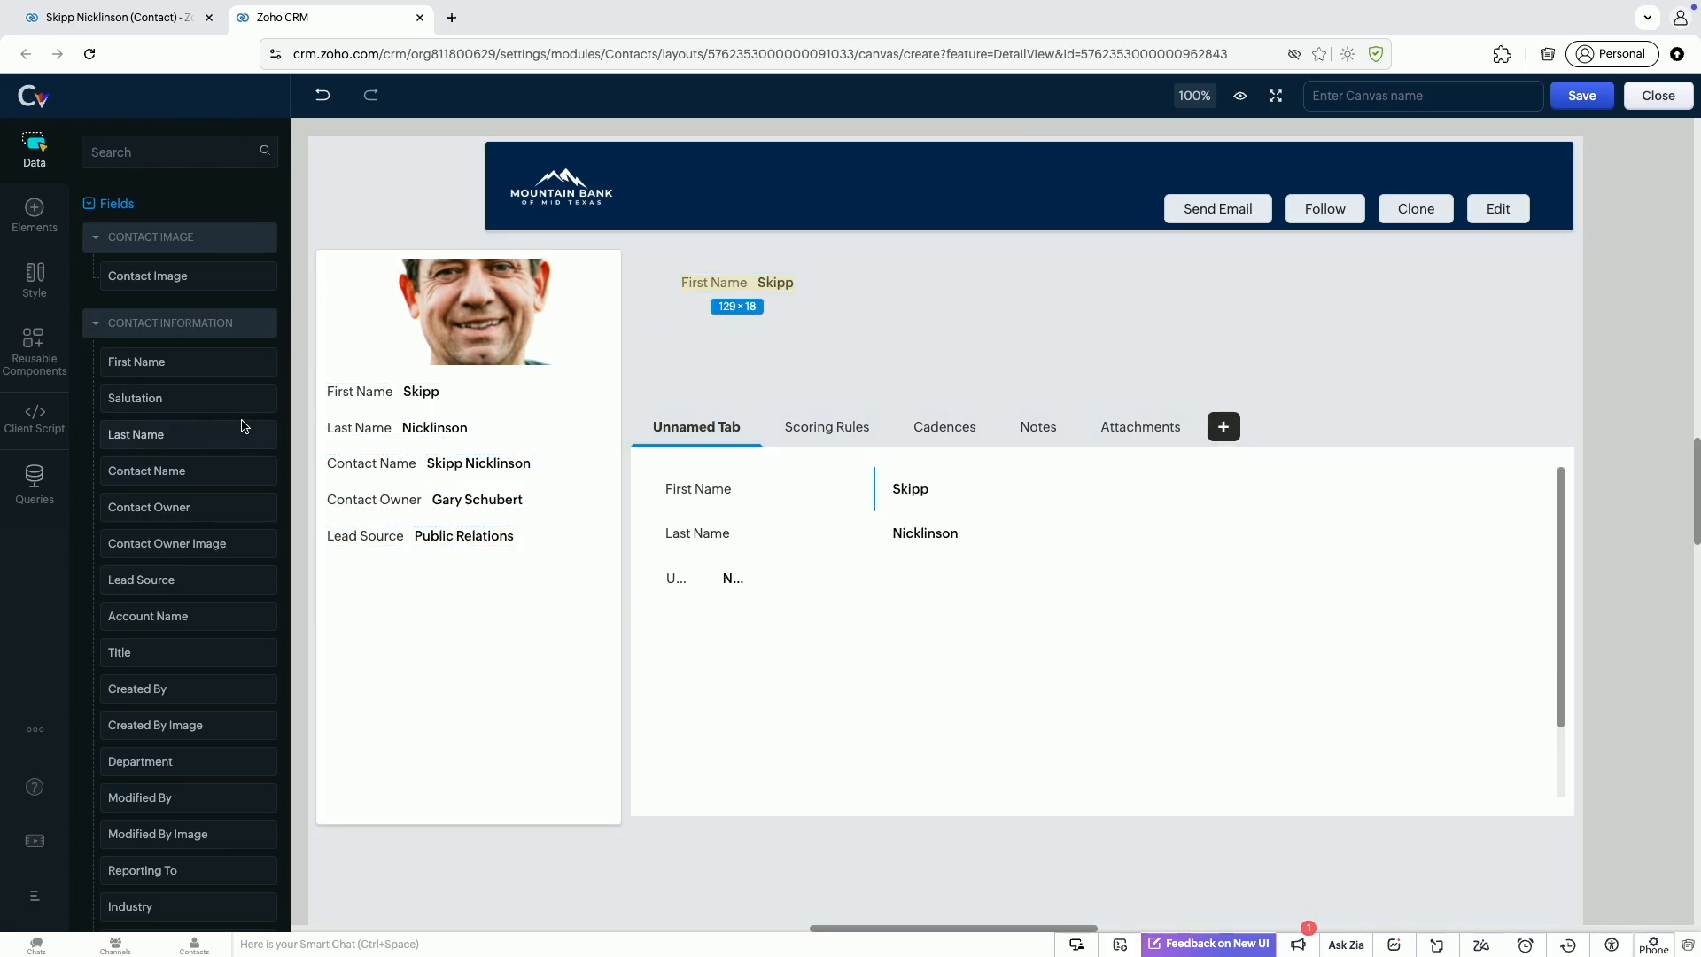
{"action": "left_click_drag", "start_coordinate": [136, 434], "coordinate": [877, 285]}
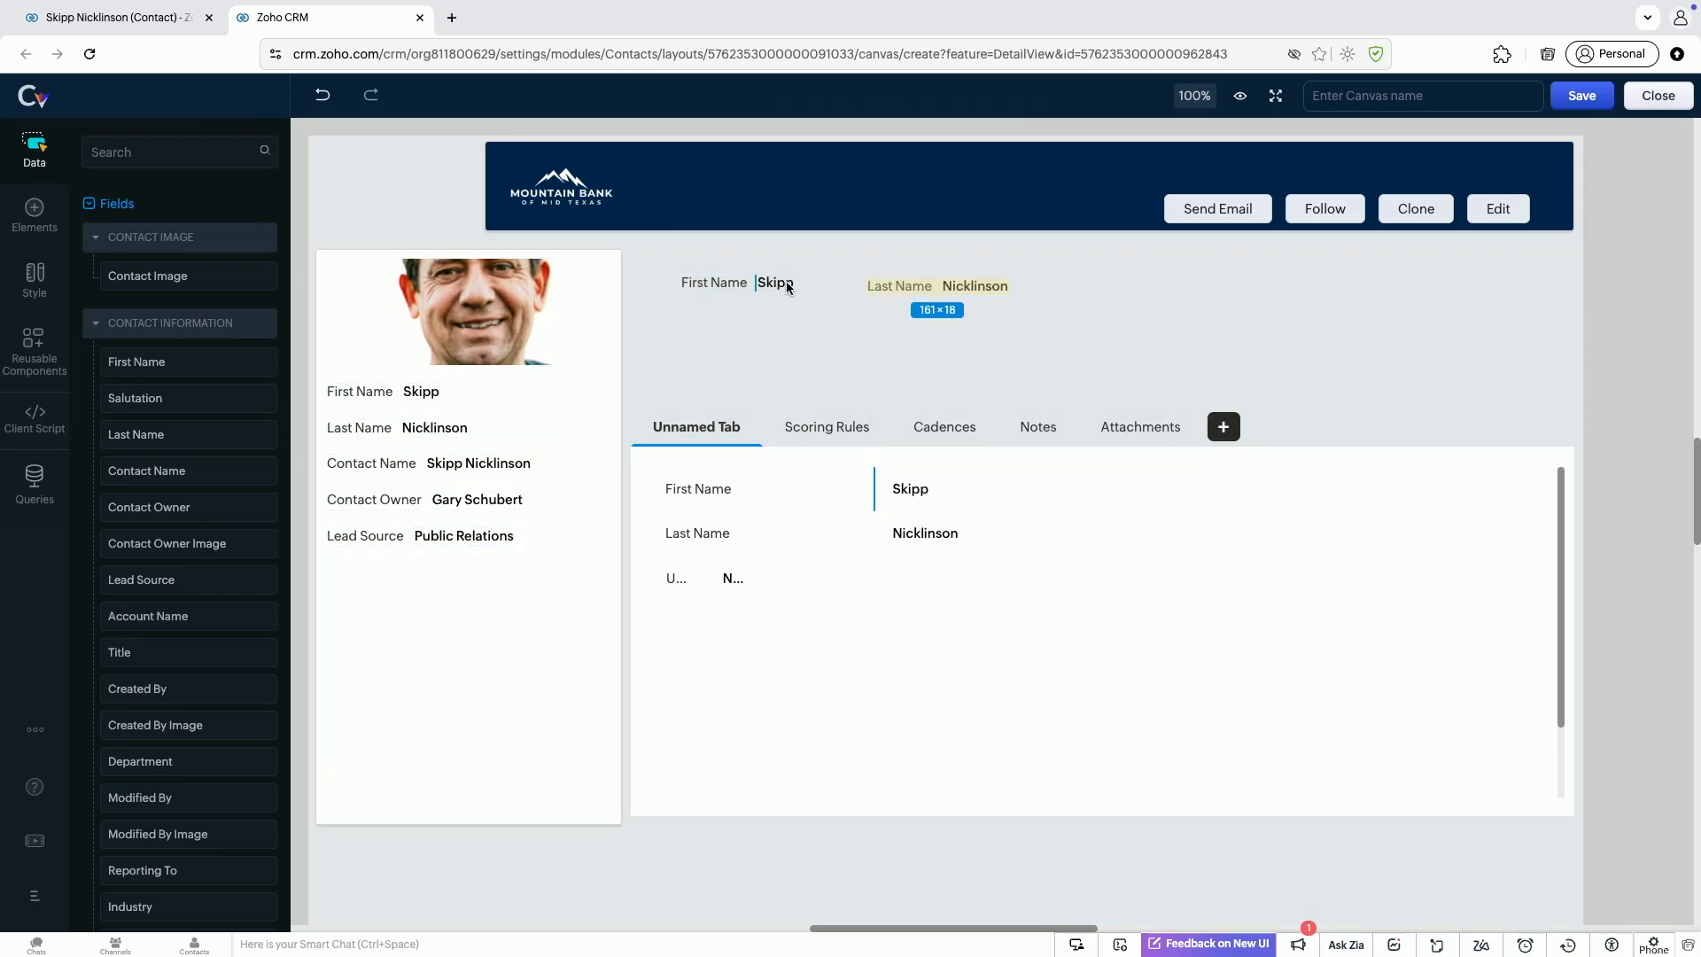
Widen the First Name field below the header to about 171 px and give it a white #FFFFFF background
{"action": "left_click", "coordinate": [786, 283]}
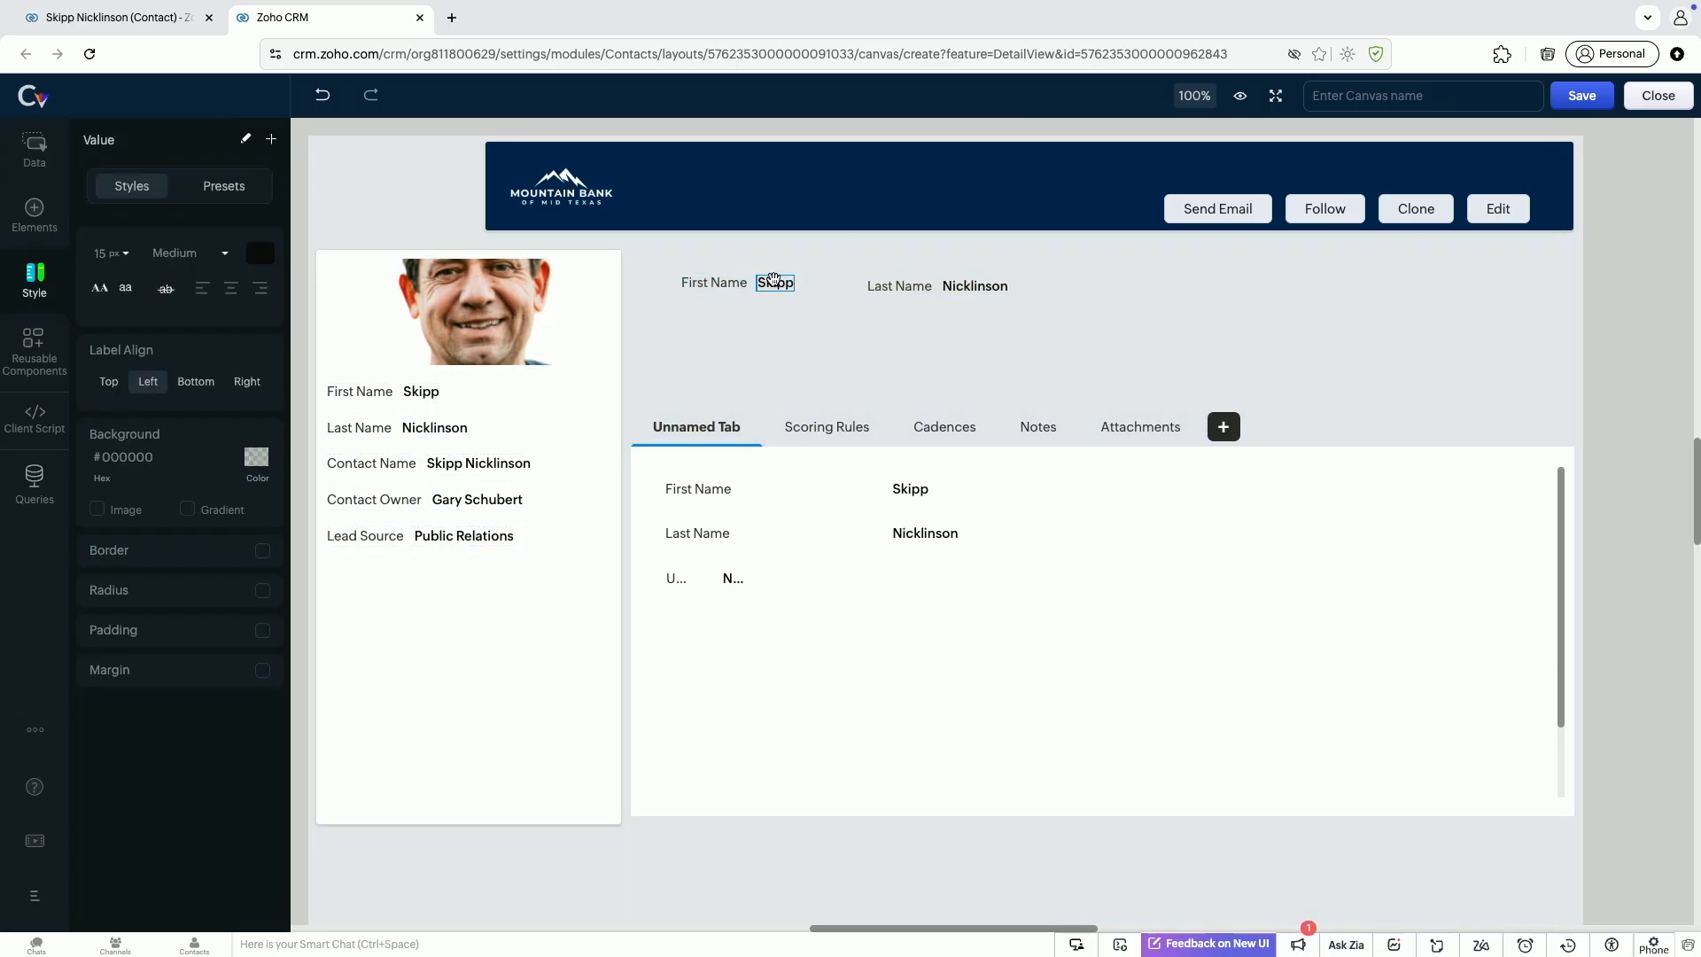
{"action": "left_click", "coordinate": [794, 280]}
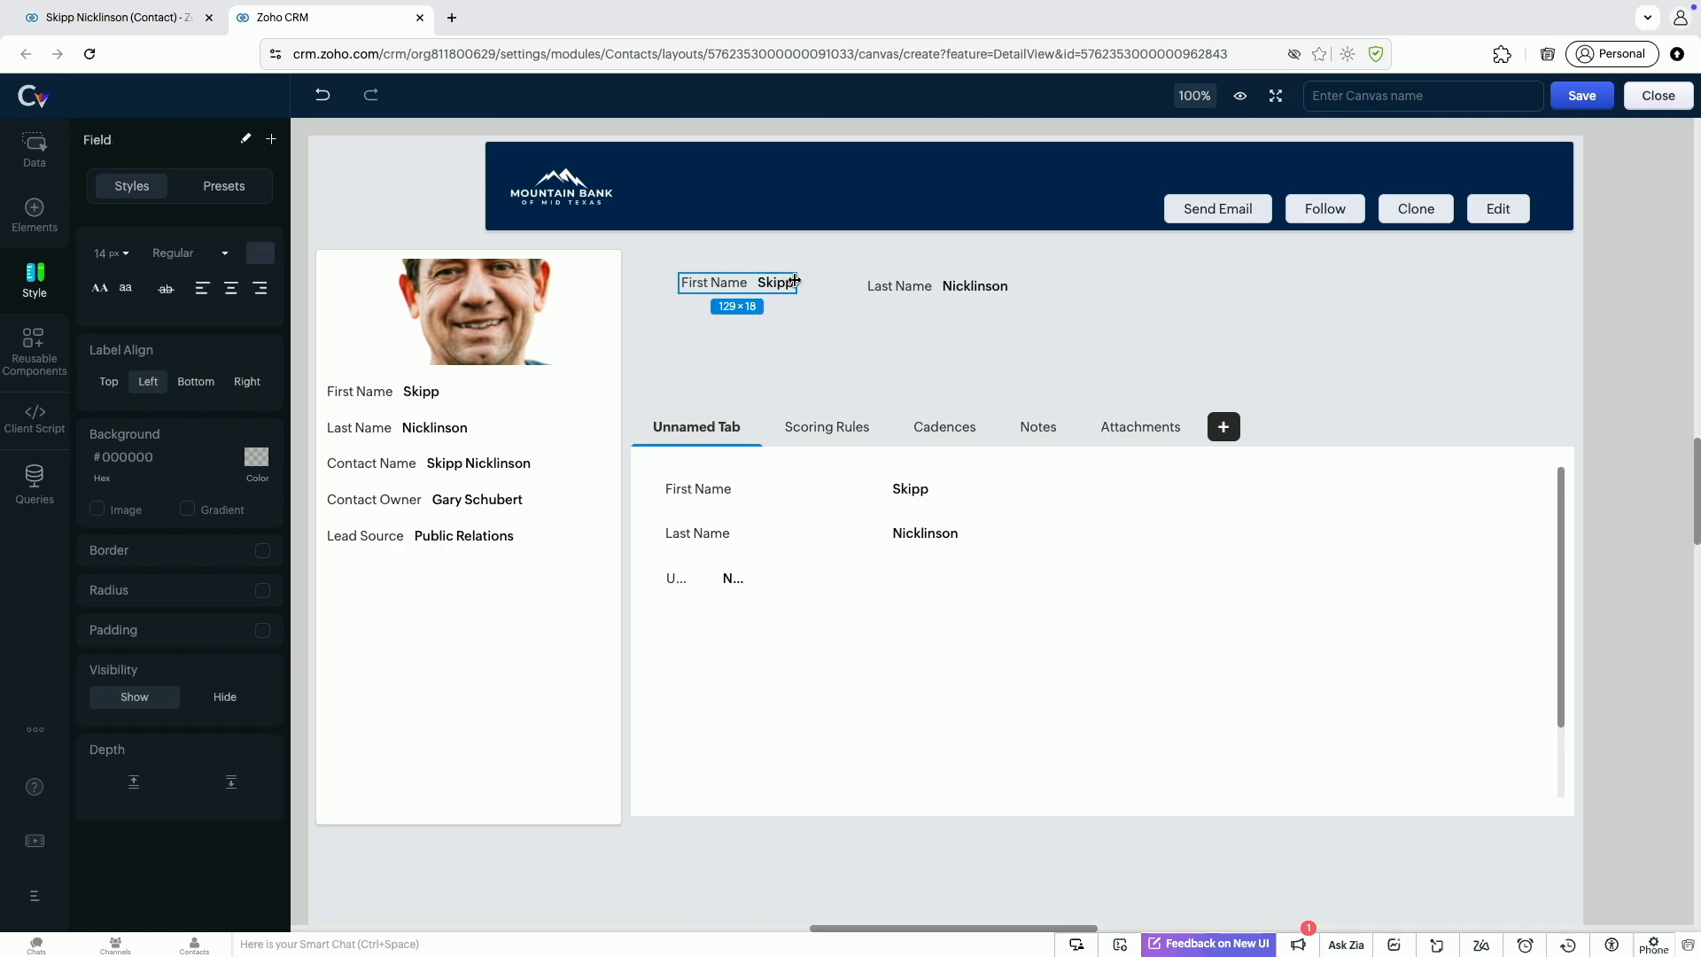
{"action": "left_click_drag", "start_coordinate": [794, 280], "coordinate": [833, 284]}
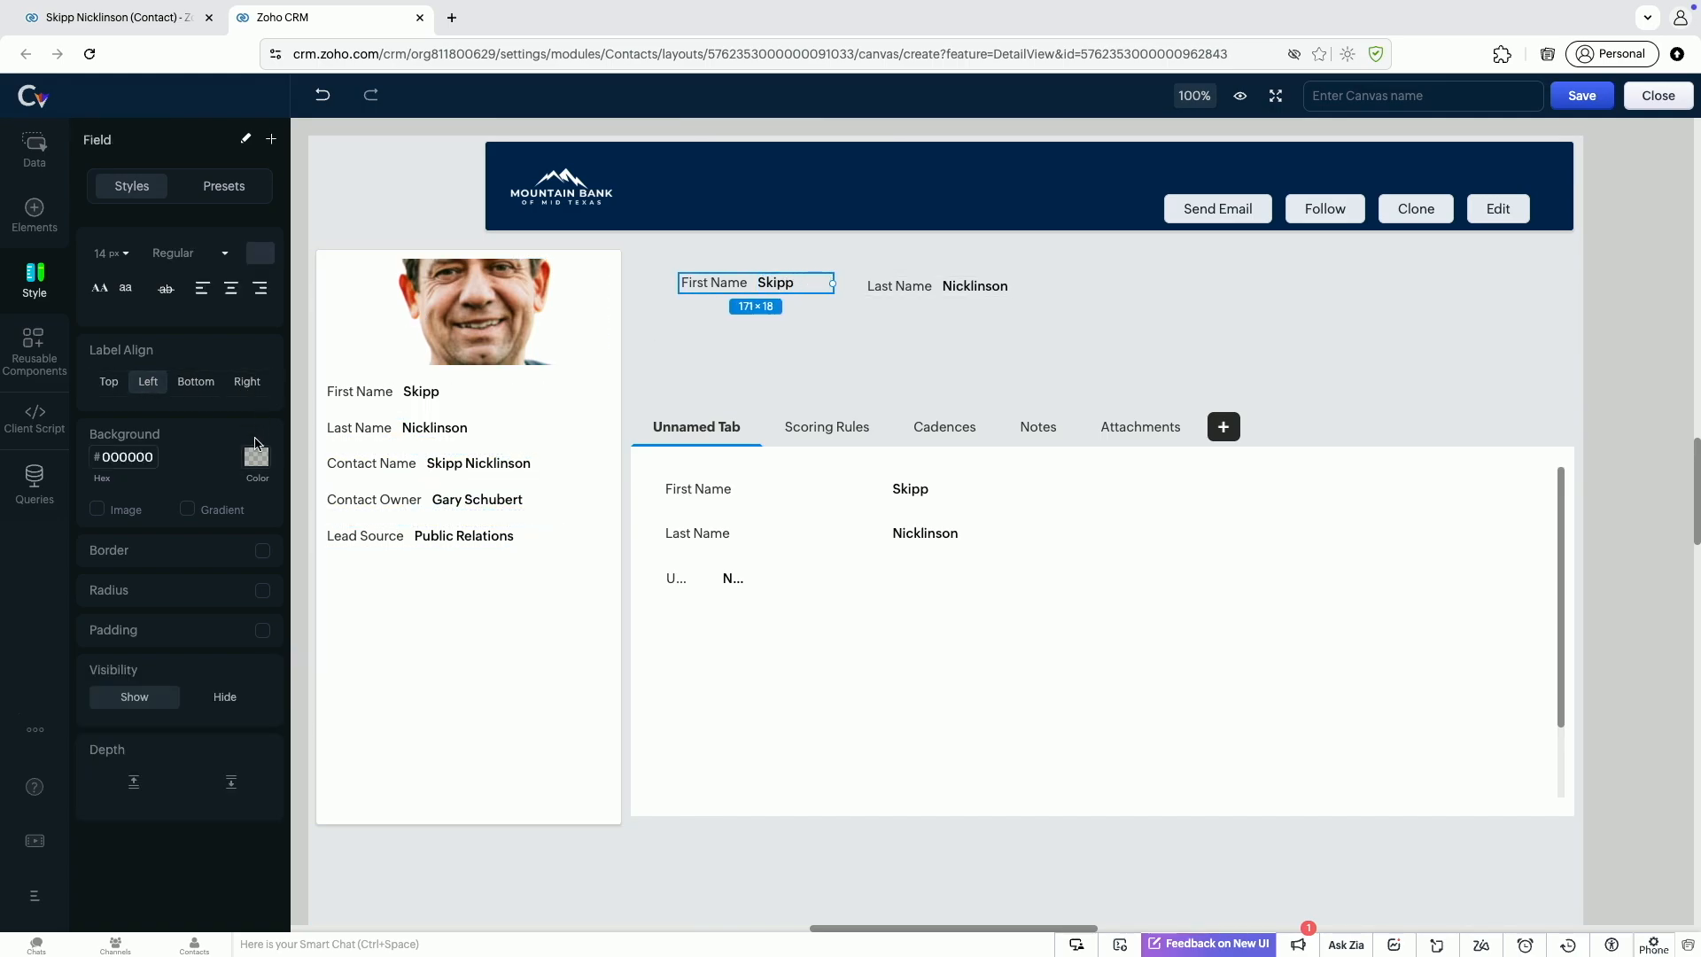
{"action": "left_click", "coordinate": [256, 457]}
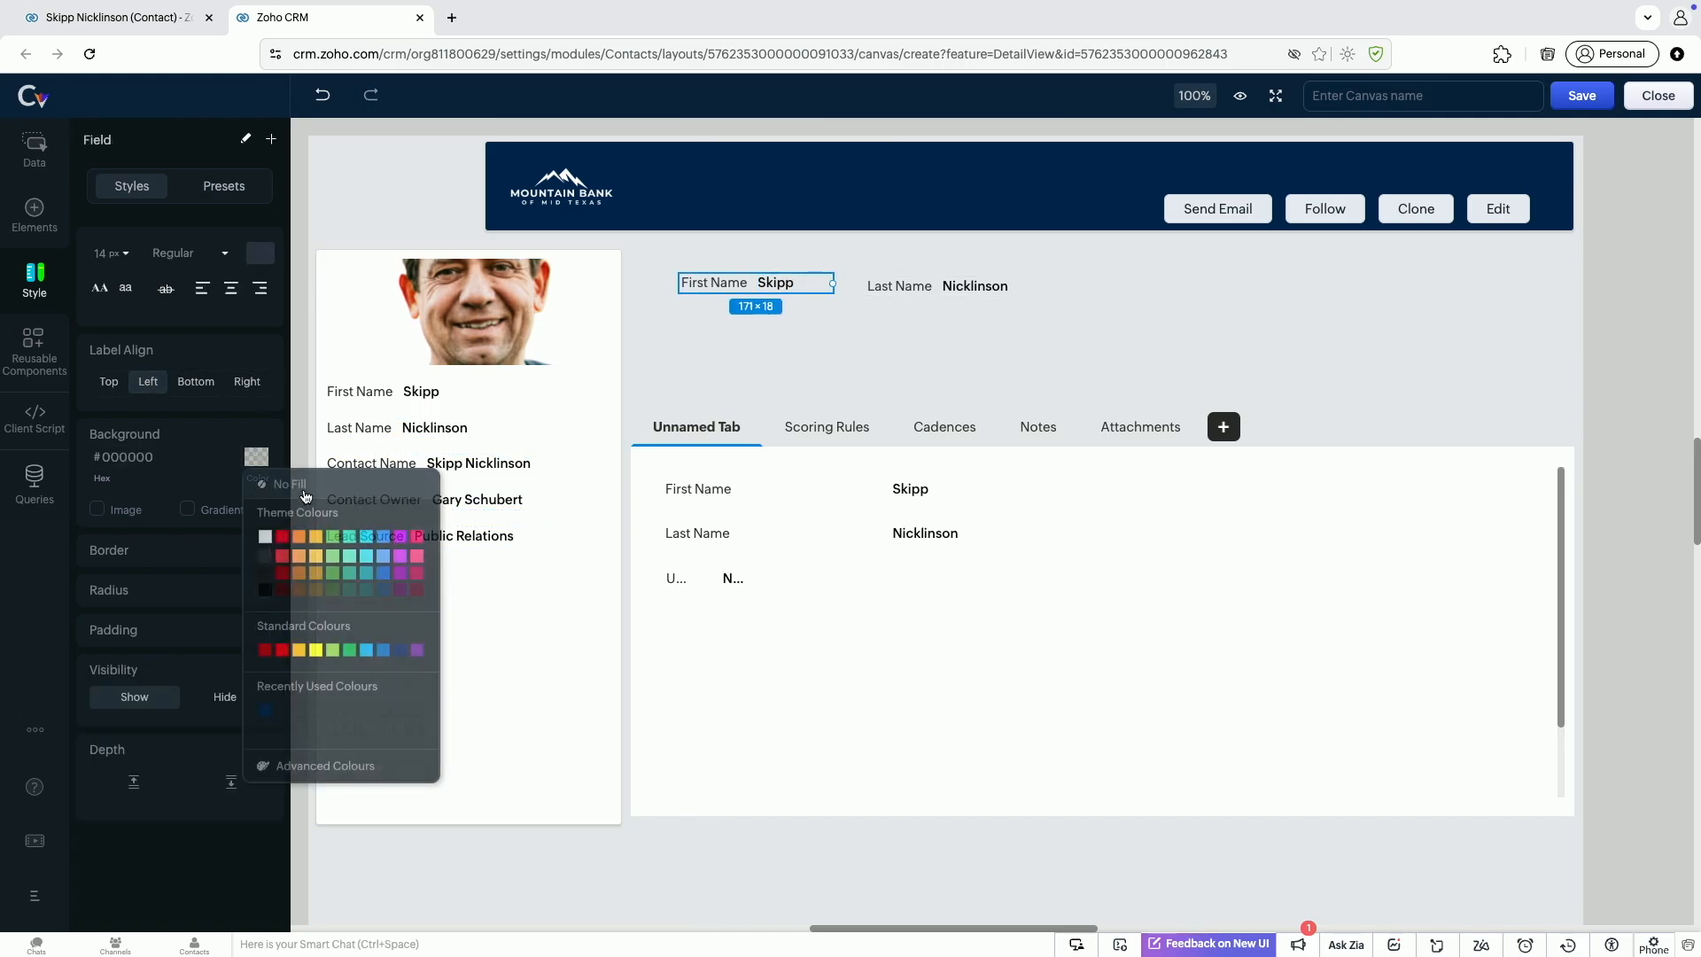
{"action": "left_click", "coordinate": [264, 543]}
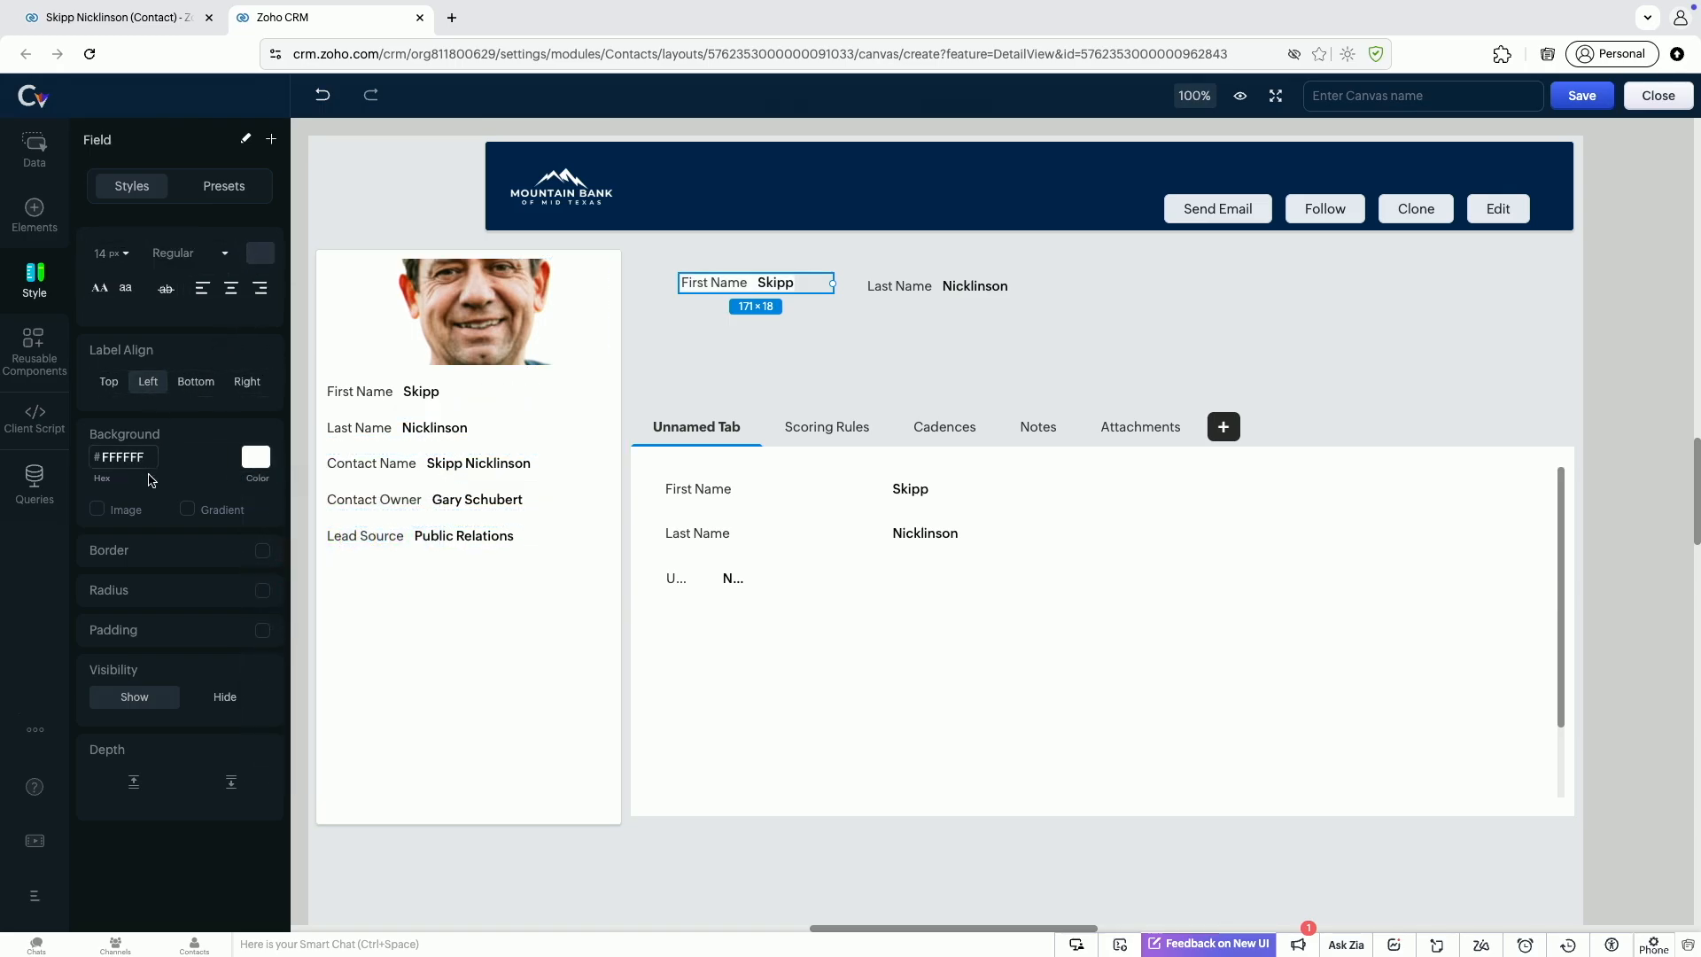
Give the First Name field 14 px padding and an 18 px corner radius on all sides
{"action": "left_click", "coordinate": [263, 630]}
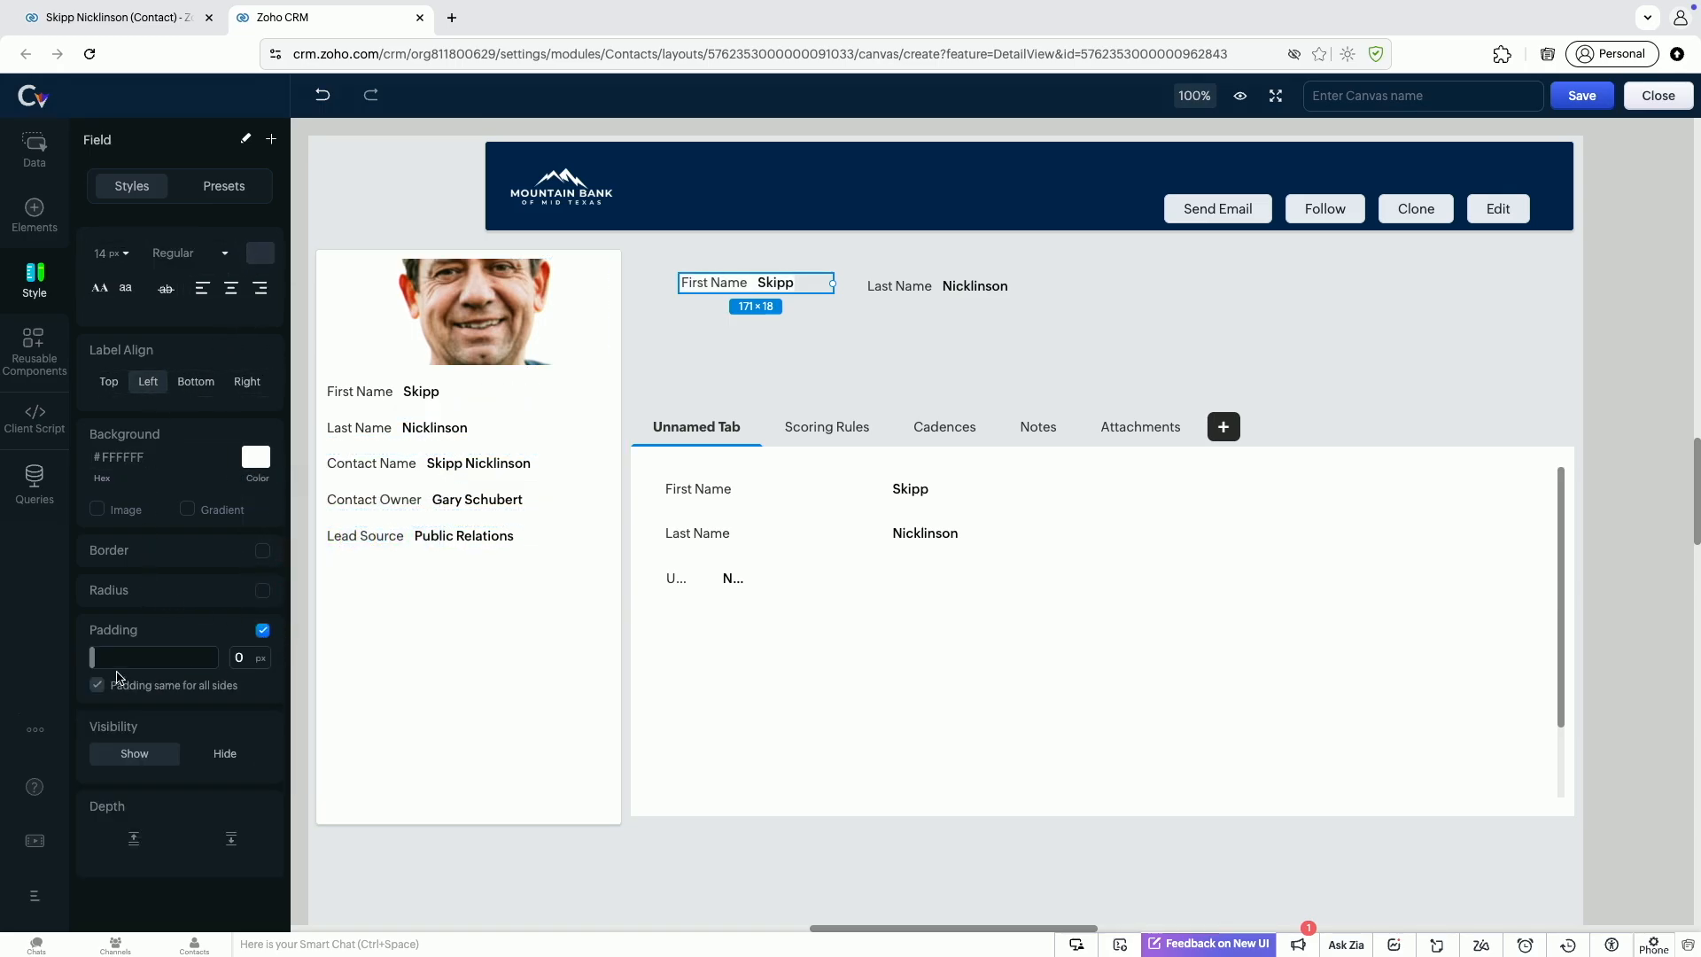
{"action": "left_click_drag", "start_coordinate": [117, 675], "coordinate": [140, 660]}
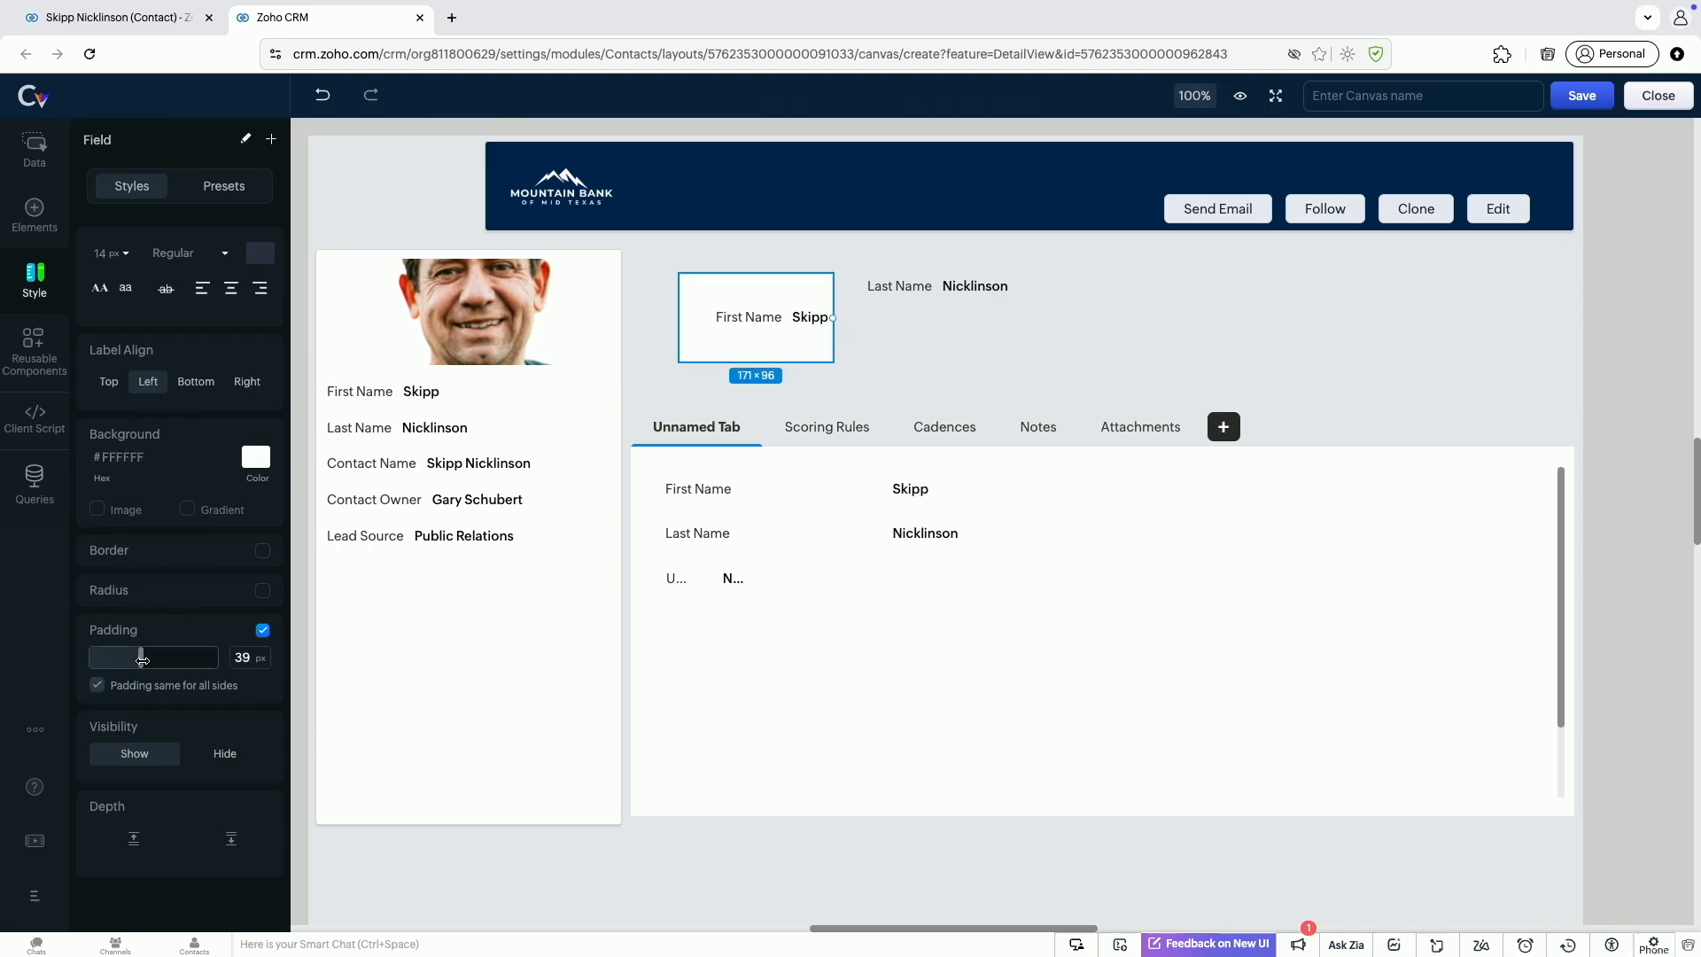
{"action": "left_click_drag", "start_coordinate": [142, 660], "coordinate": [109, 657]}
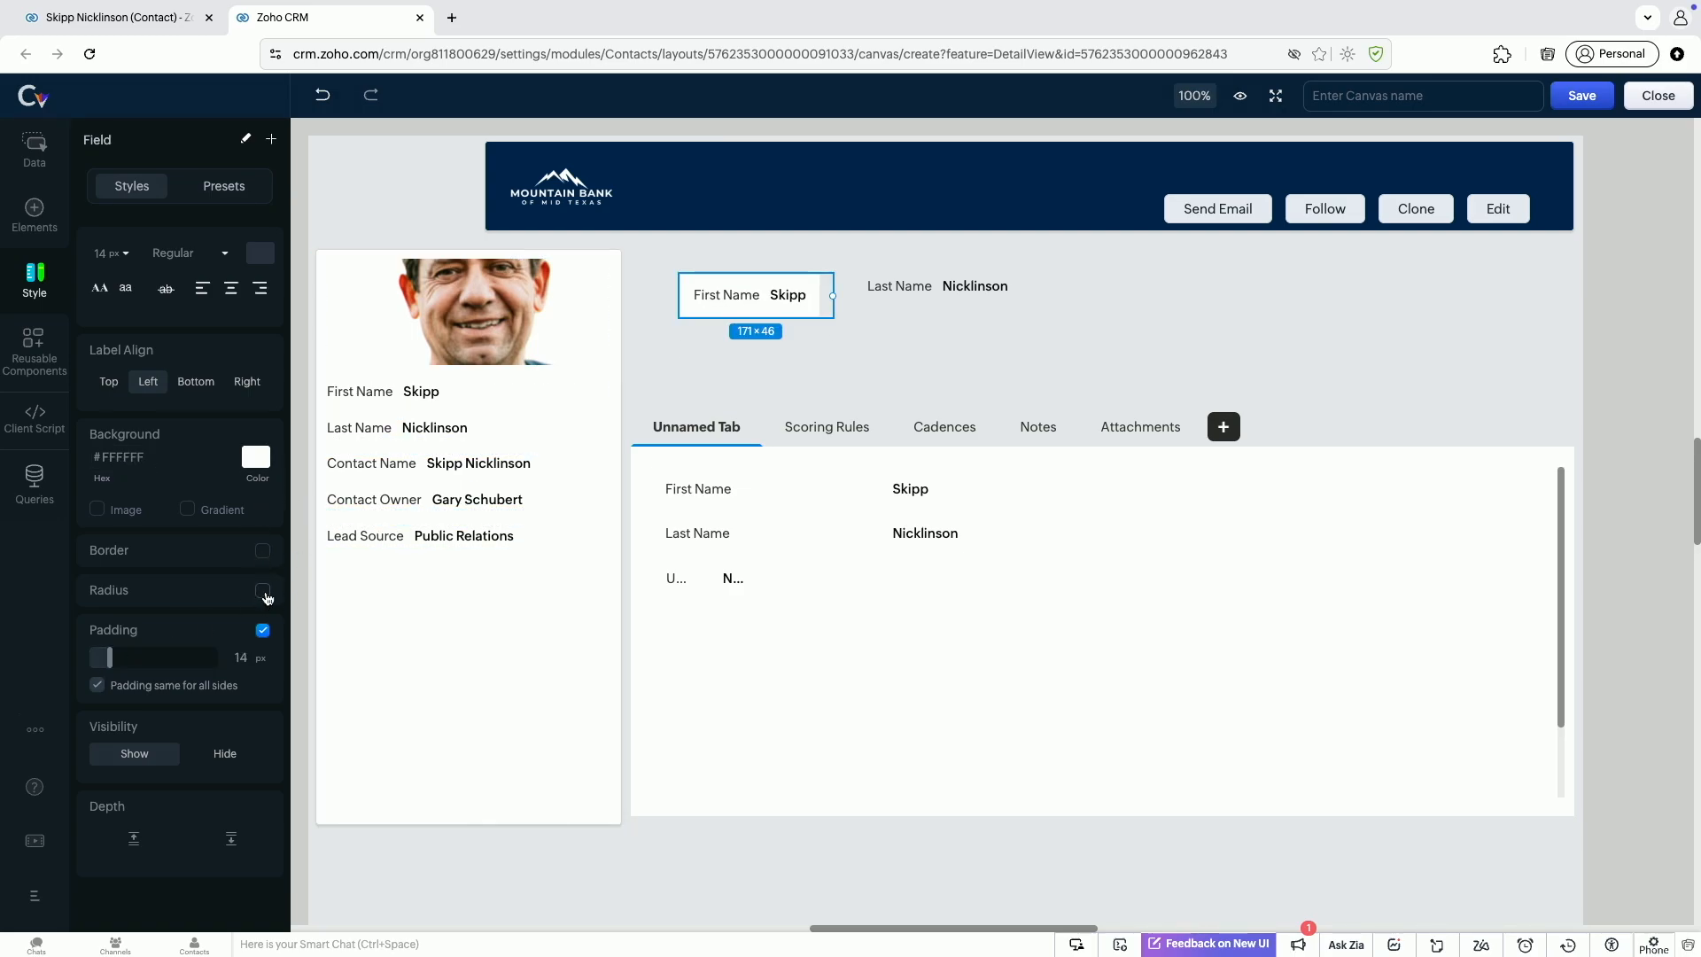
{"action": "left_click", "coordinate": [263, 591]}
{"action": "left_click_drag", "start_coordinate": [96, 617], "coordinate": [113, 618]}
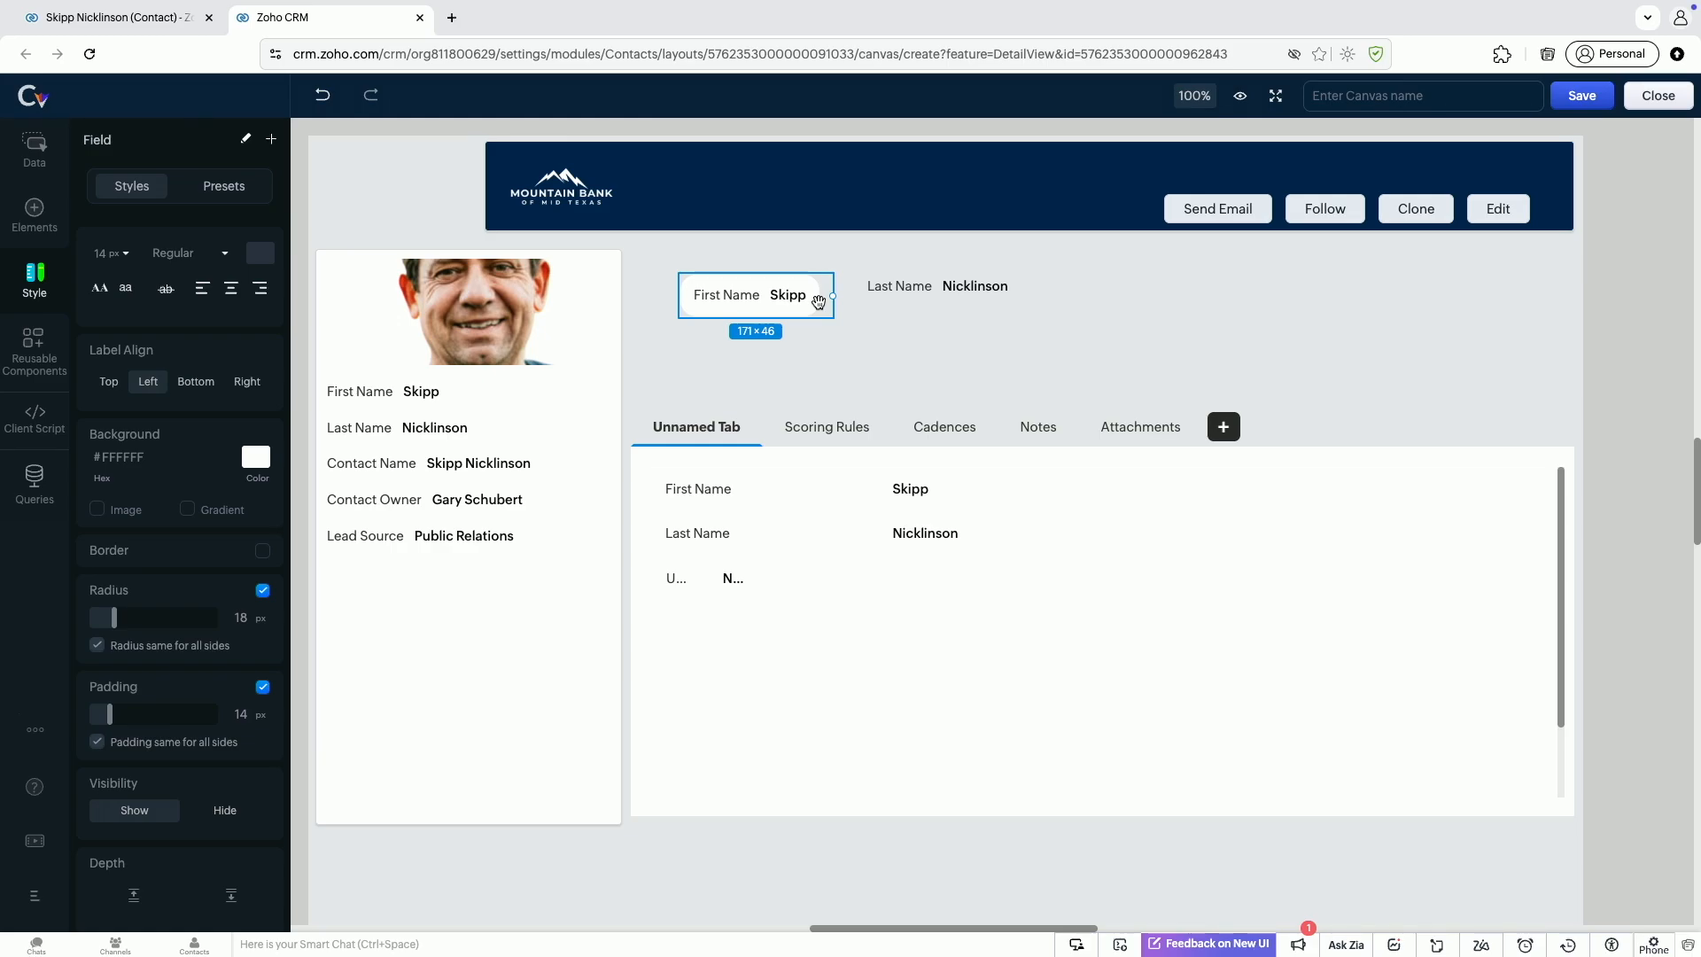
Widen the Last Name field beside it slightly and apply the First Name field's copied style to it
{"action": "left_click", "coordinate": [1011, 289]}
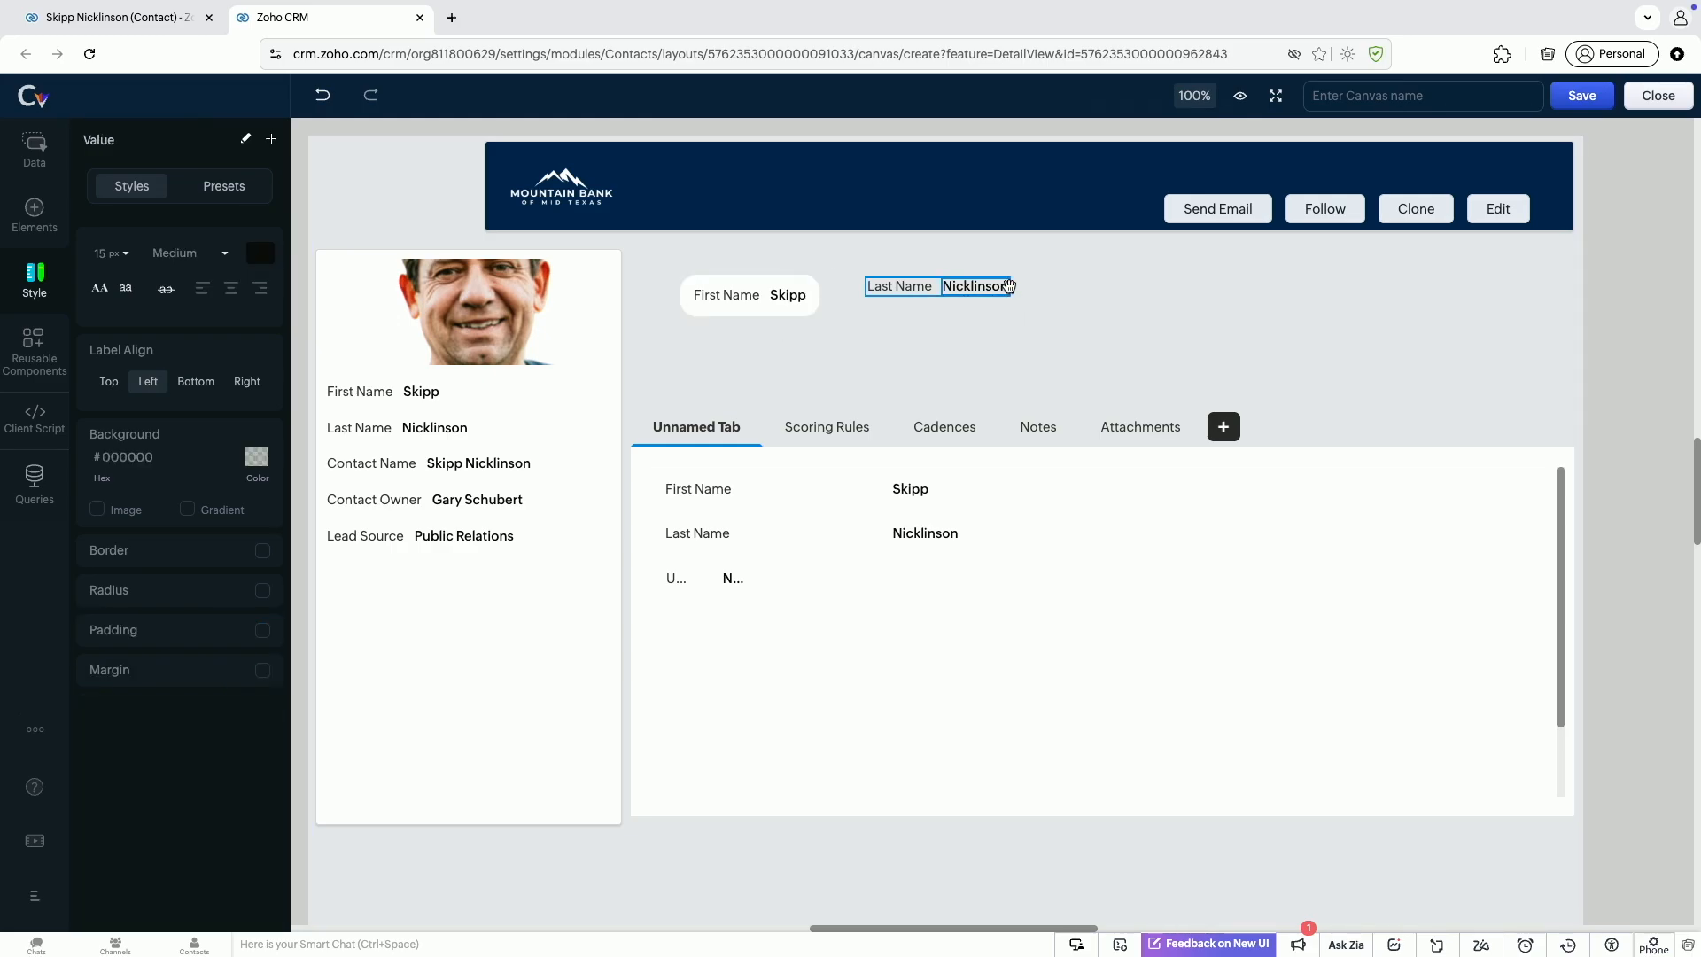
{"action": "left_click", "coordinate": [1008, 286]}
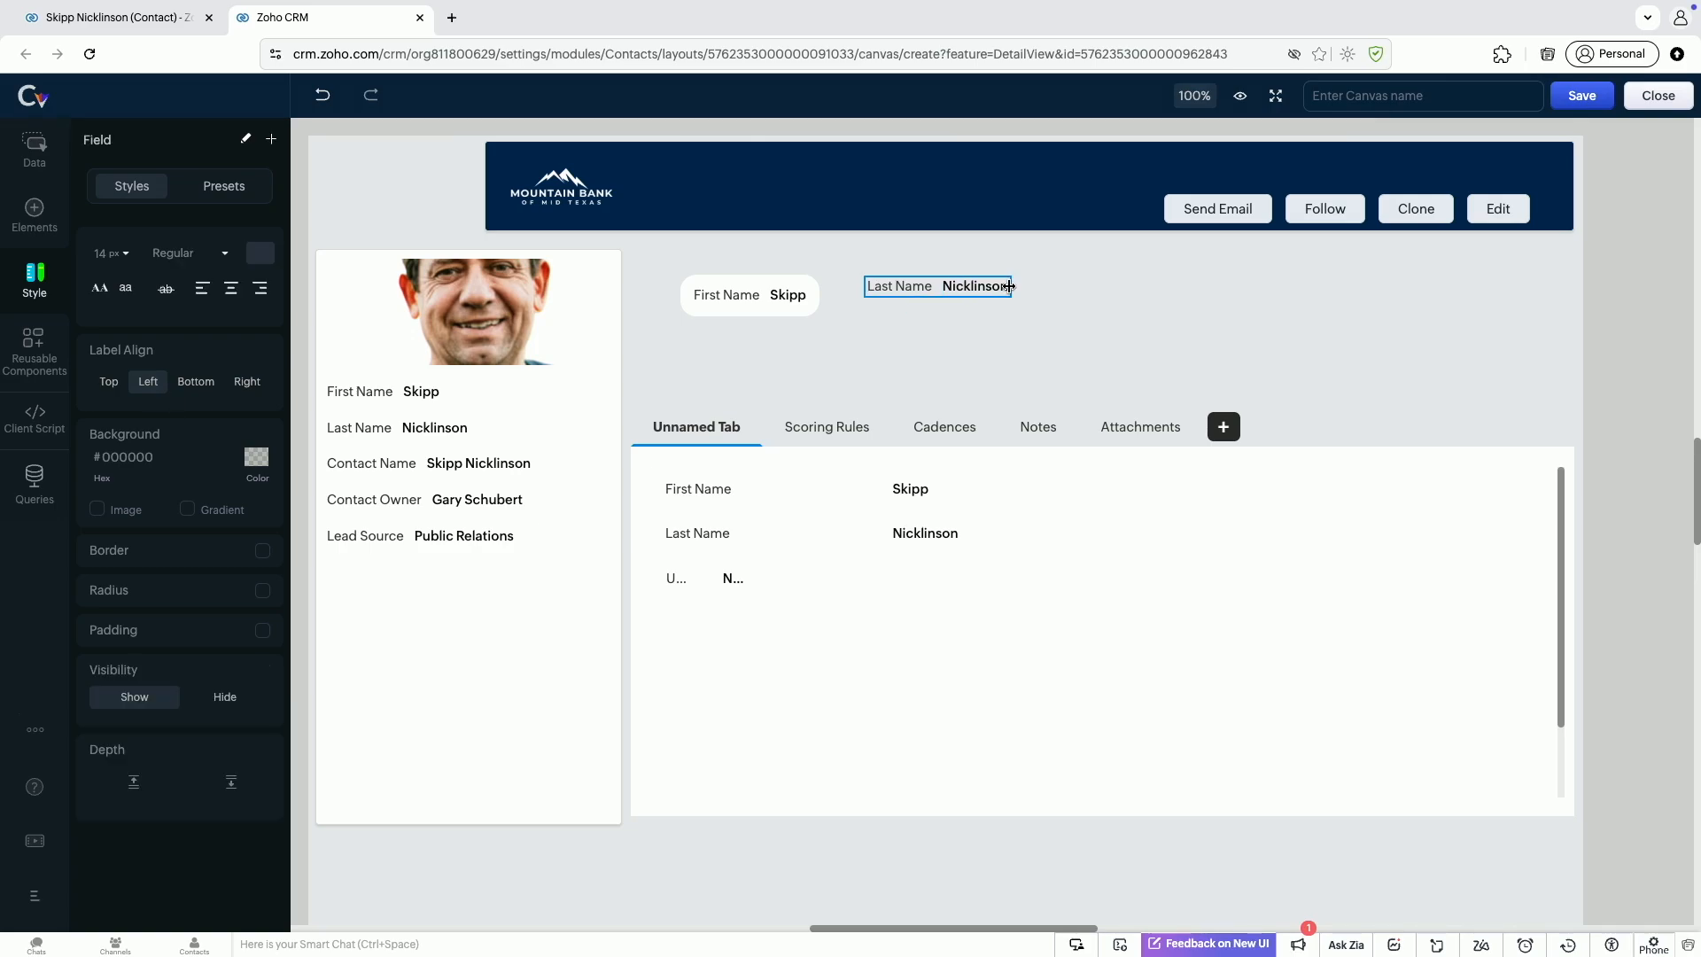
{"action": "left_click_drag", "start_coordinate": [1009, 286], "coordinate": [1038, 286]}
{"action": "left_click", "coordinate": [813, 295]}
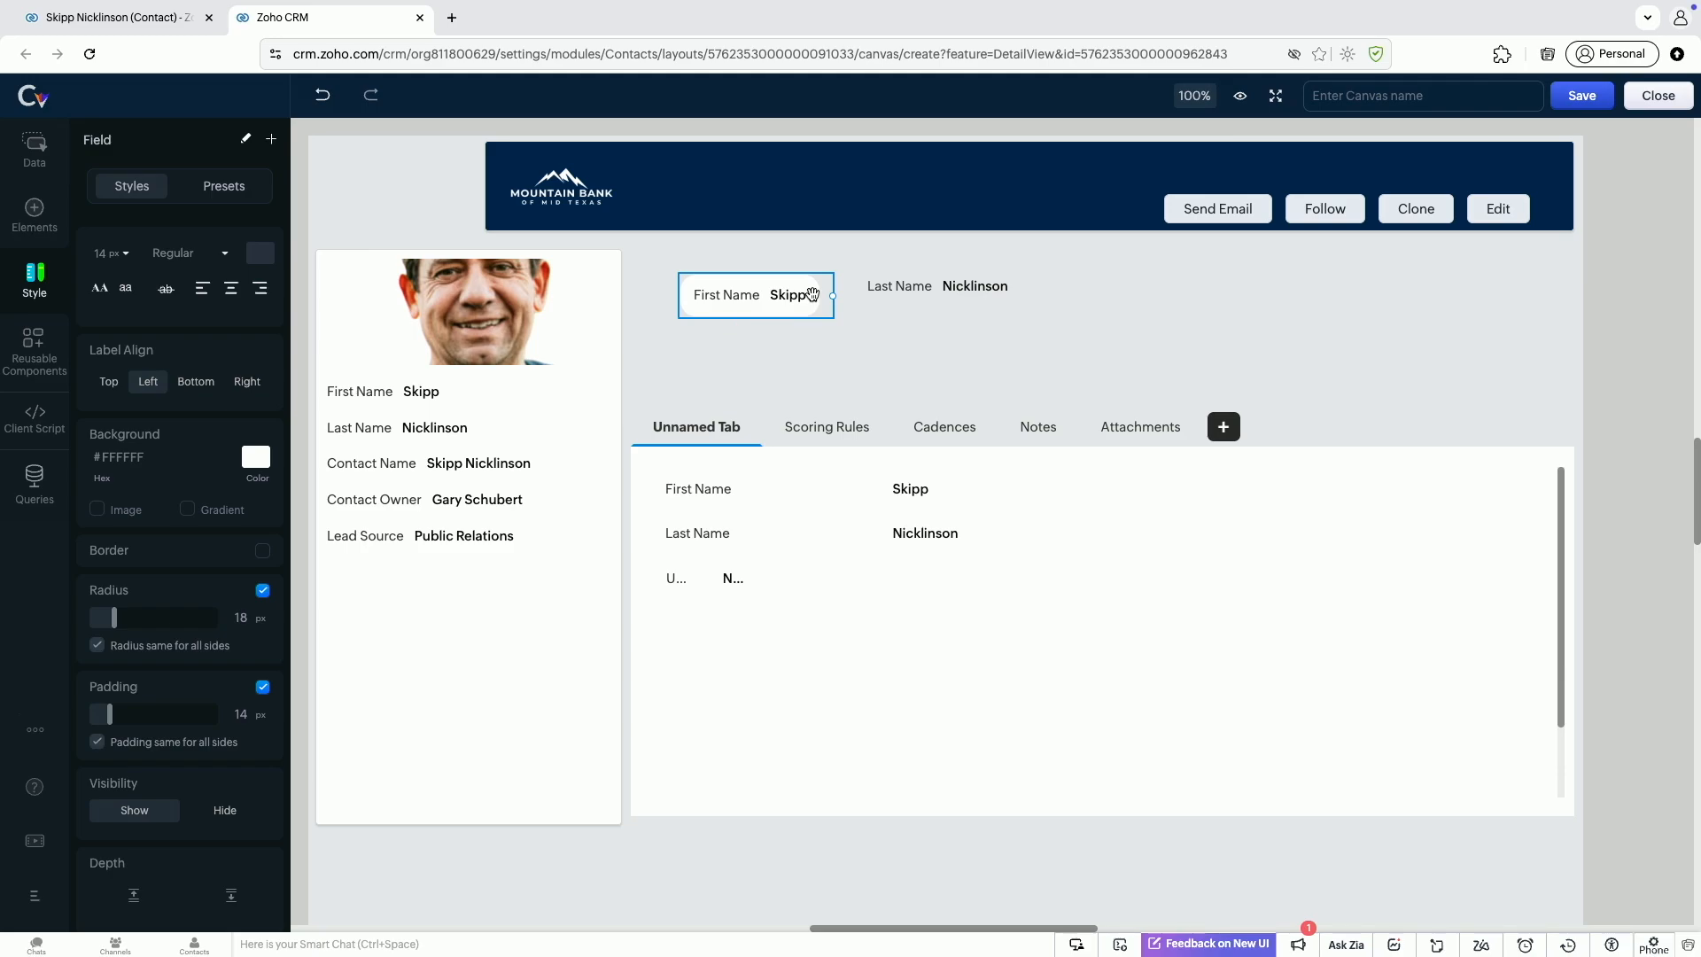
{"action": "left_click", "coordinate": [1021, 288]}
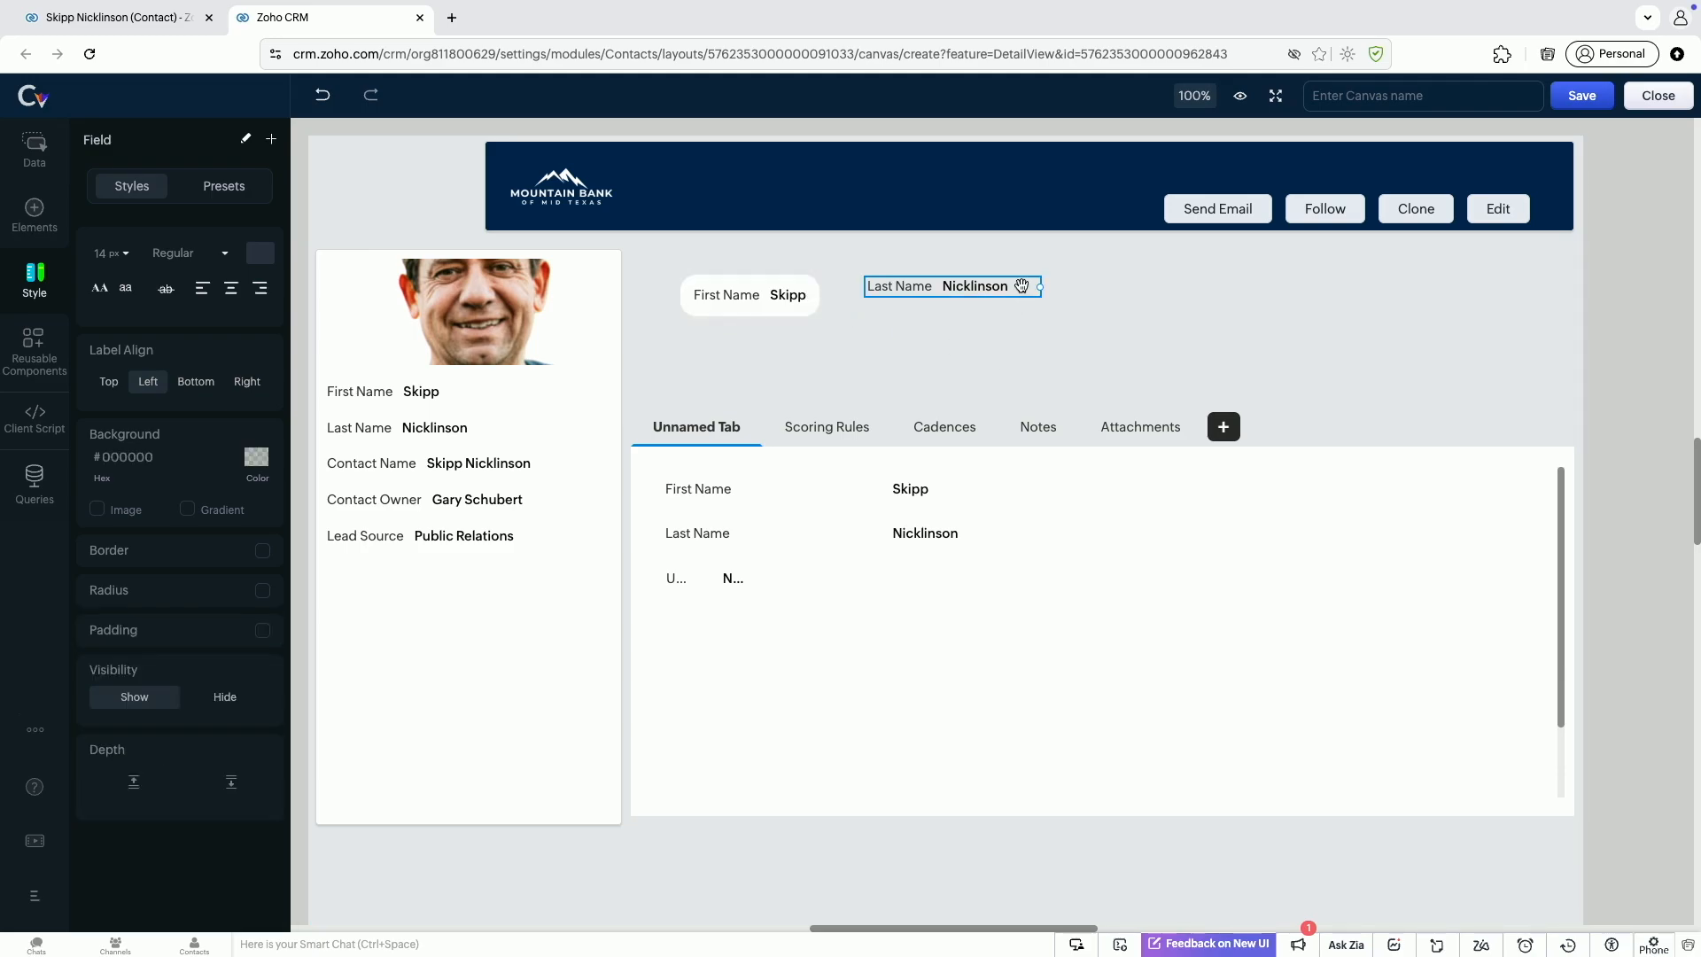
{"action": "key", "text": "ctrl+alt+v"}
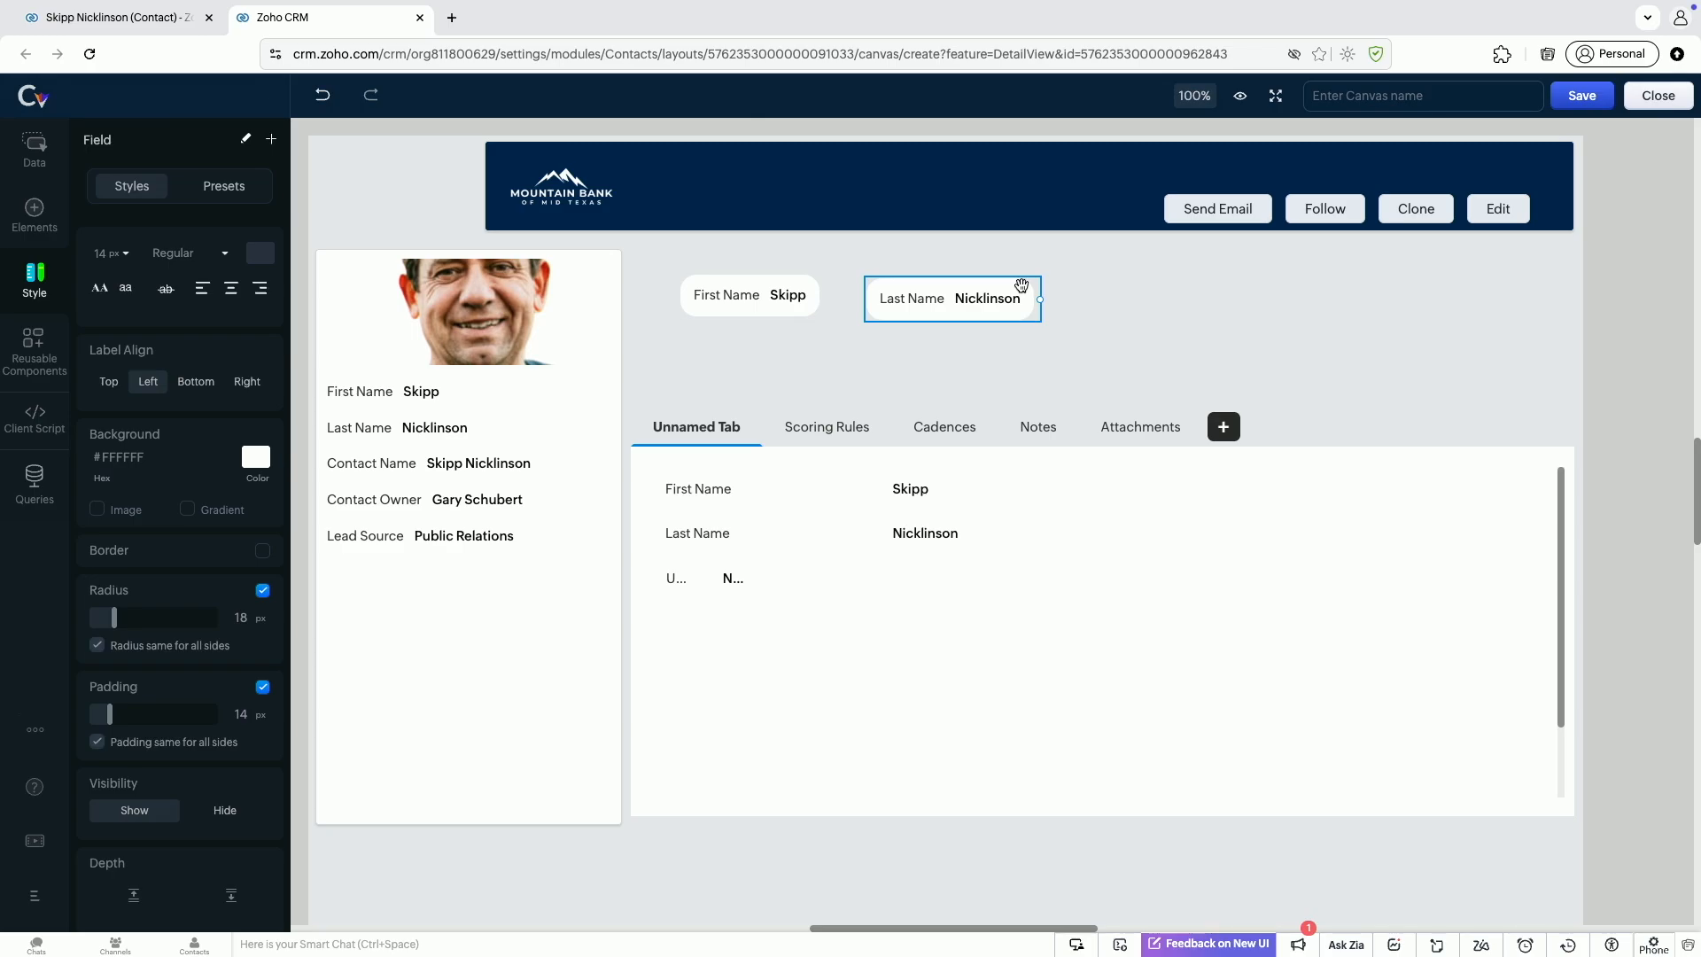
Change the background of both the First Name and Last Name fields below the header to cyan #16D0EF
{"action": "left_click_drag", "start_coordinate": [656, 281], "coordinate": [1071, 332]}
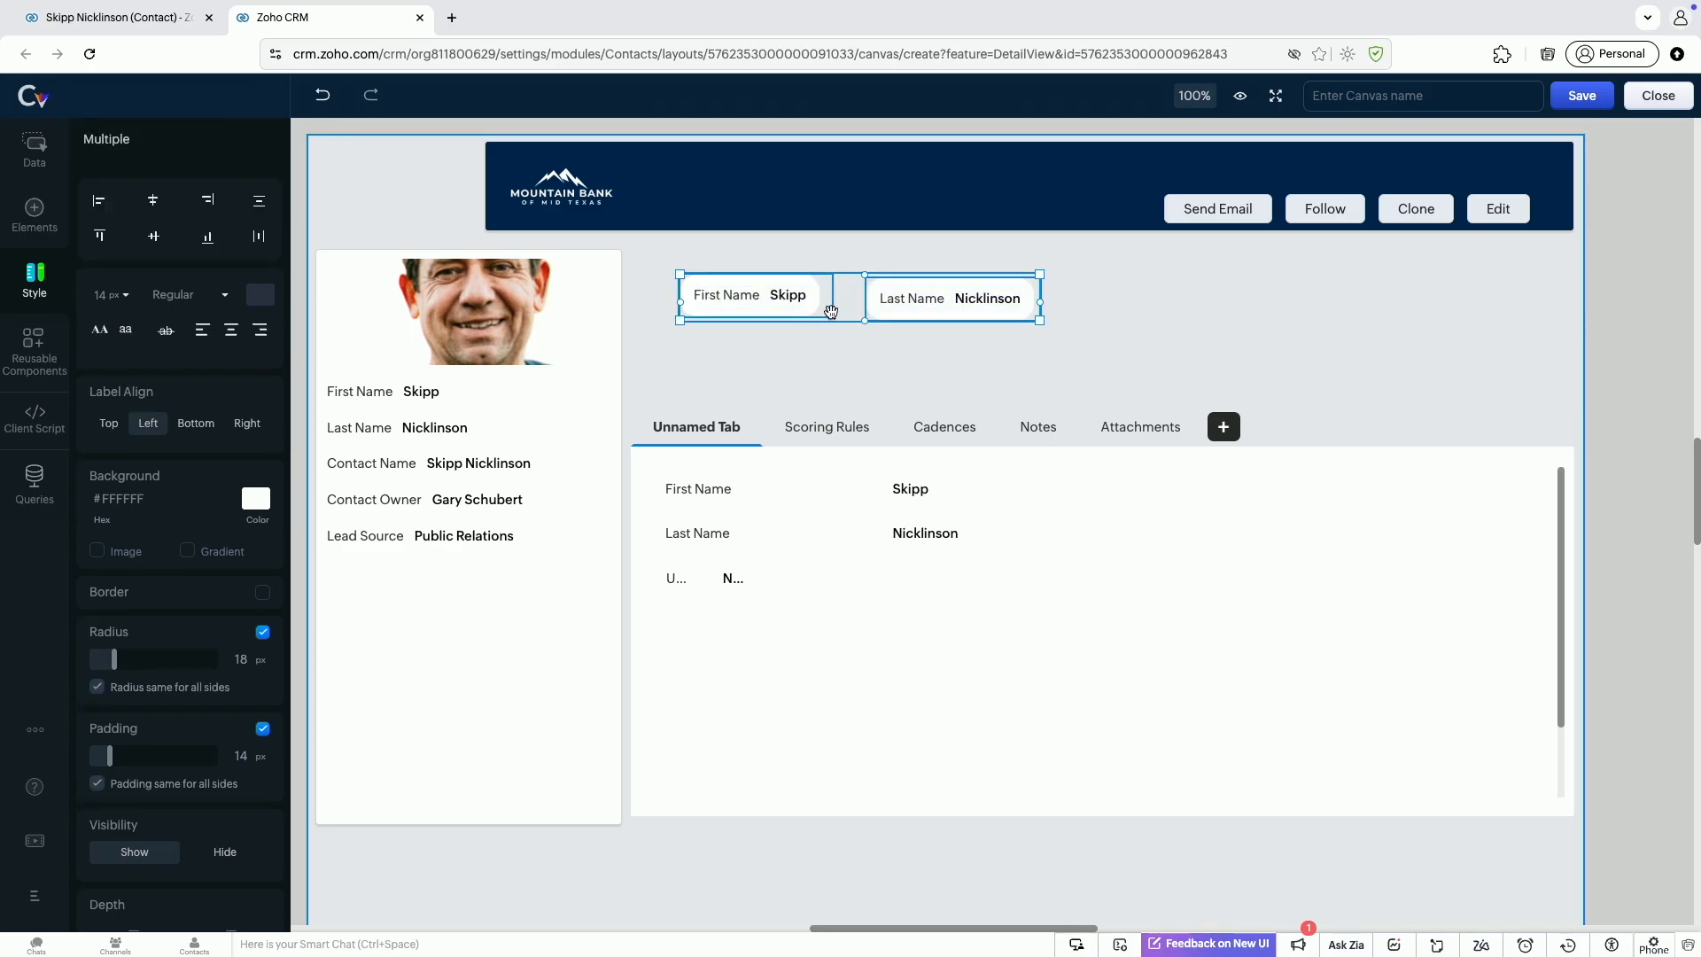
{"action": "left_click", "coordinate": [252, 509]}
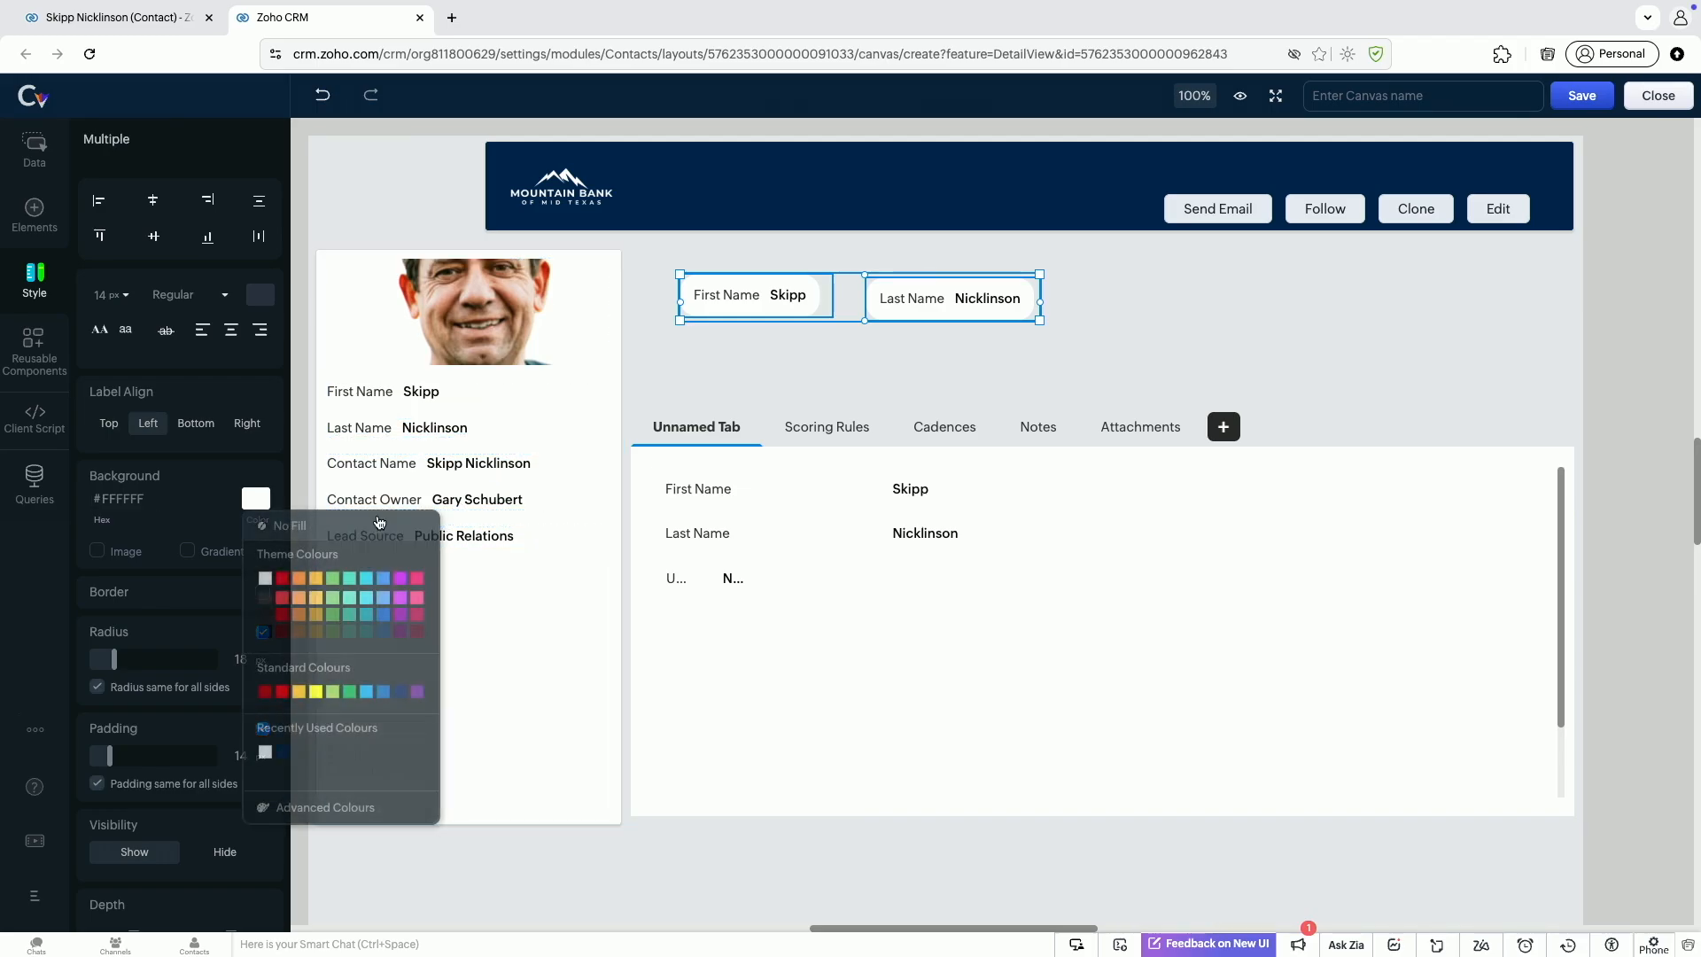
{"action": "left_click", "coordinate": [367, 575]}
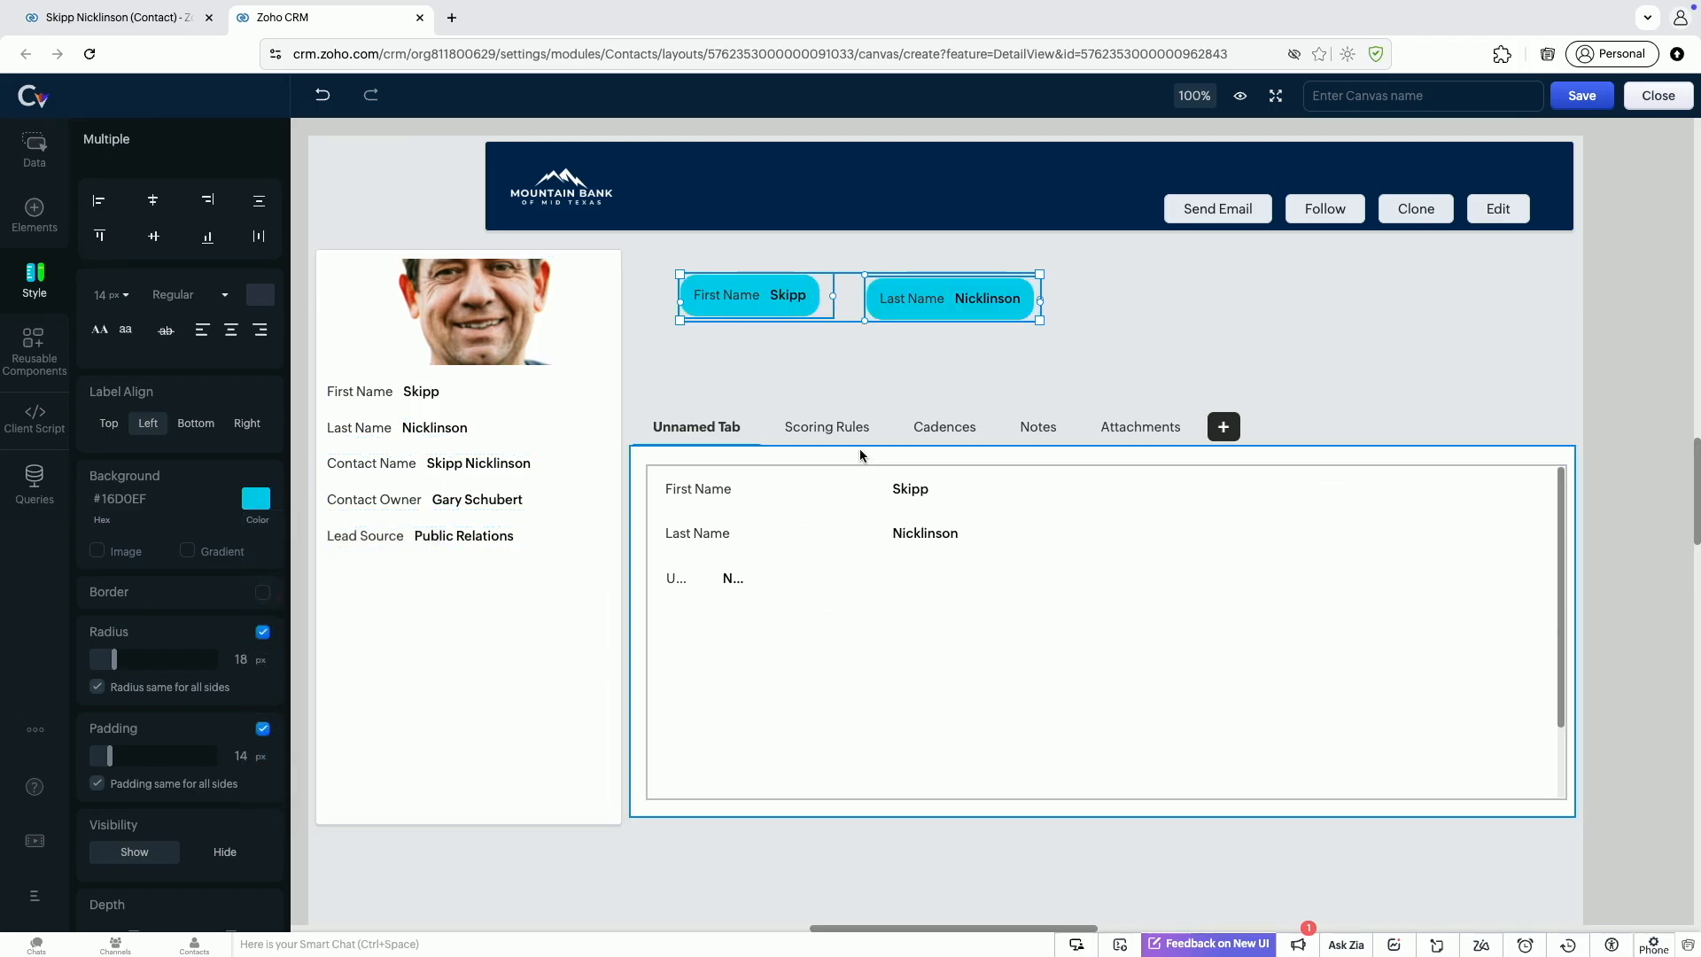
{"action": "left_click", "coordinate": [726, 450]}
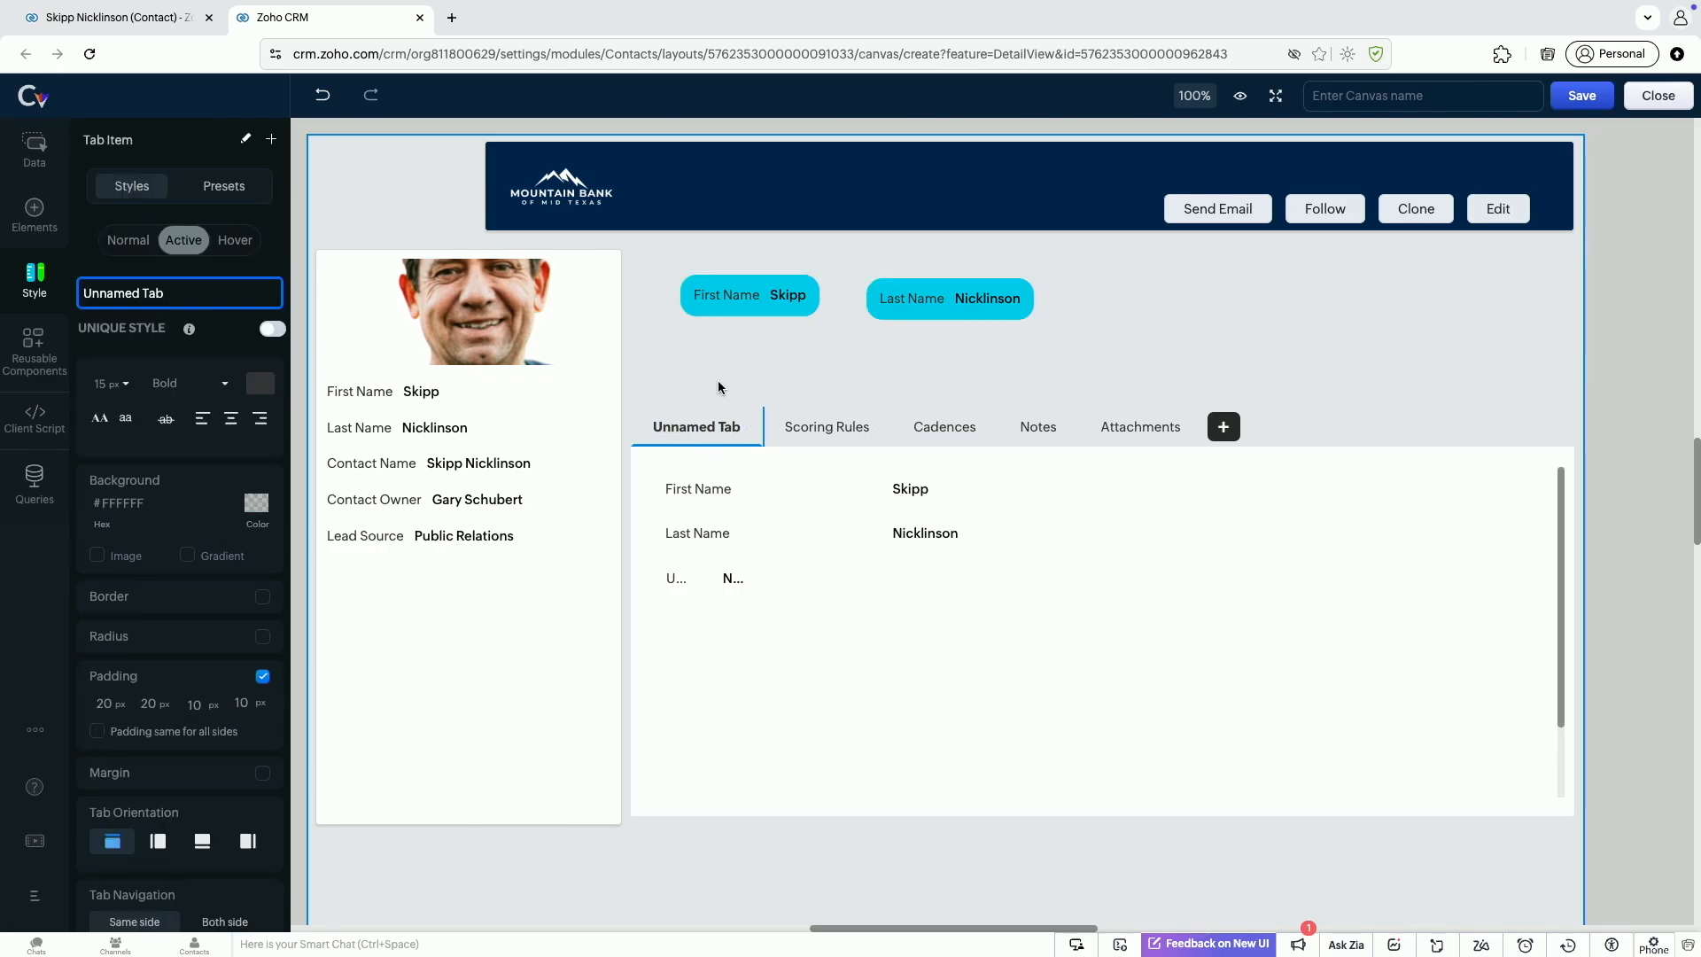
{"action": "left_click", "coordinate": [814, 299]}
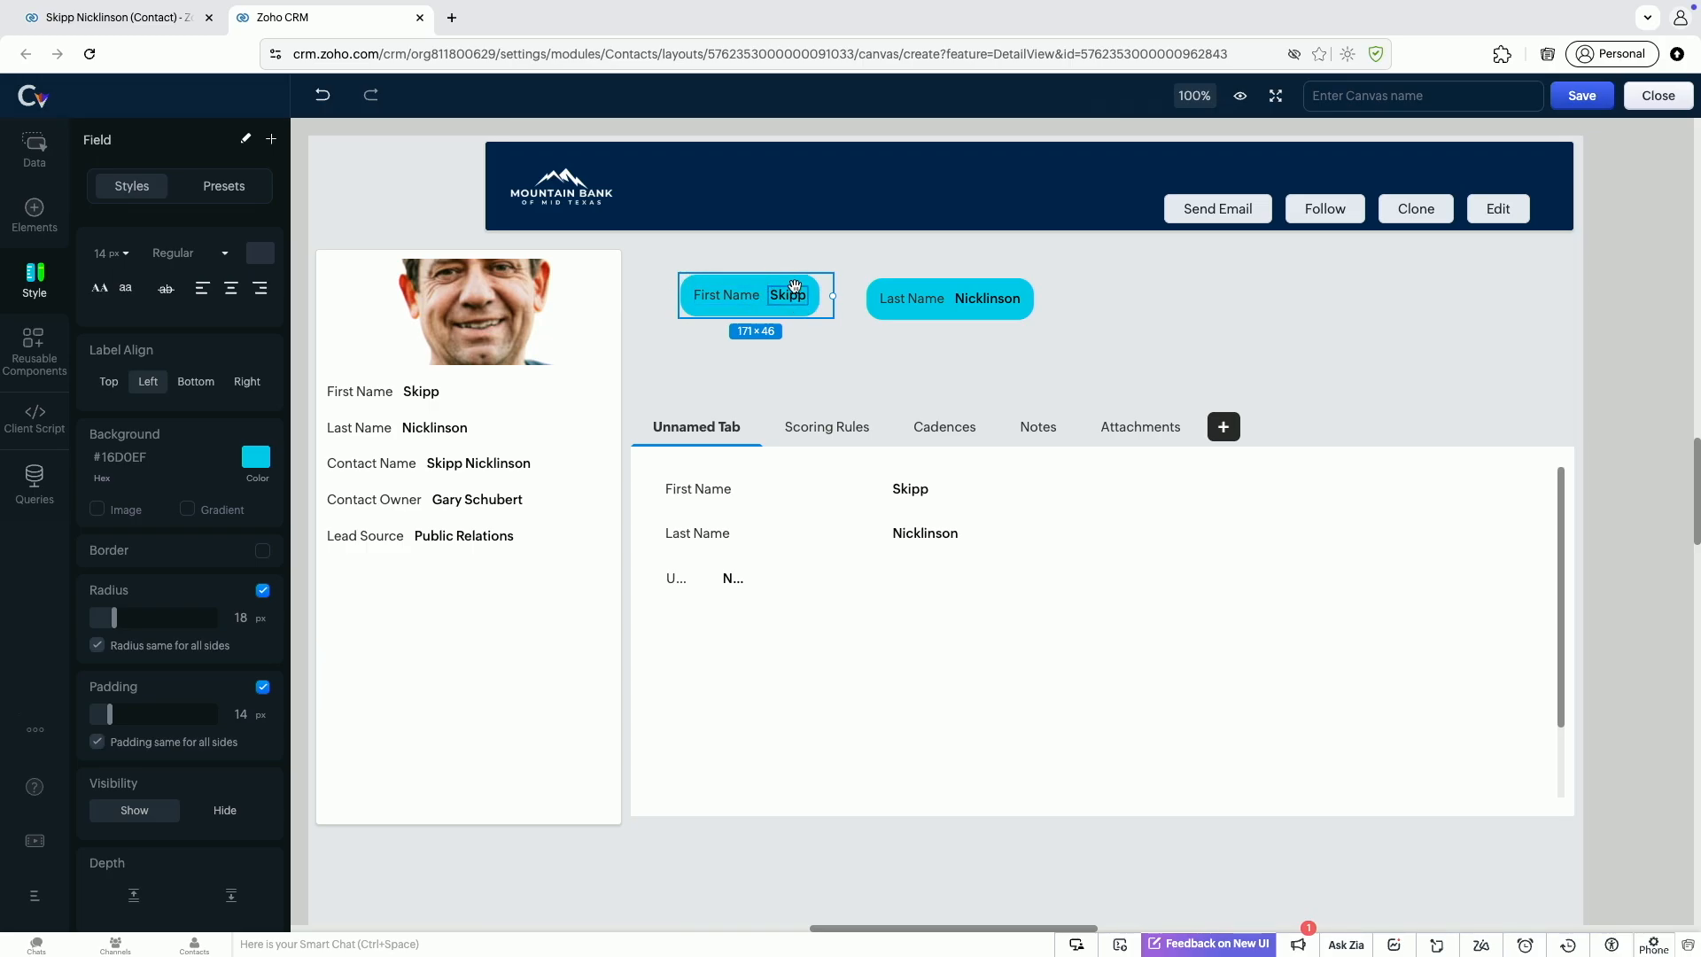
Place the Lead Source field in the empty area after the Last Name field, below the header
{"action": "left_click", "coordinate": [34, 149]}
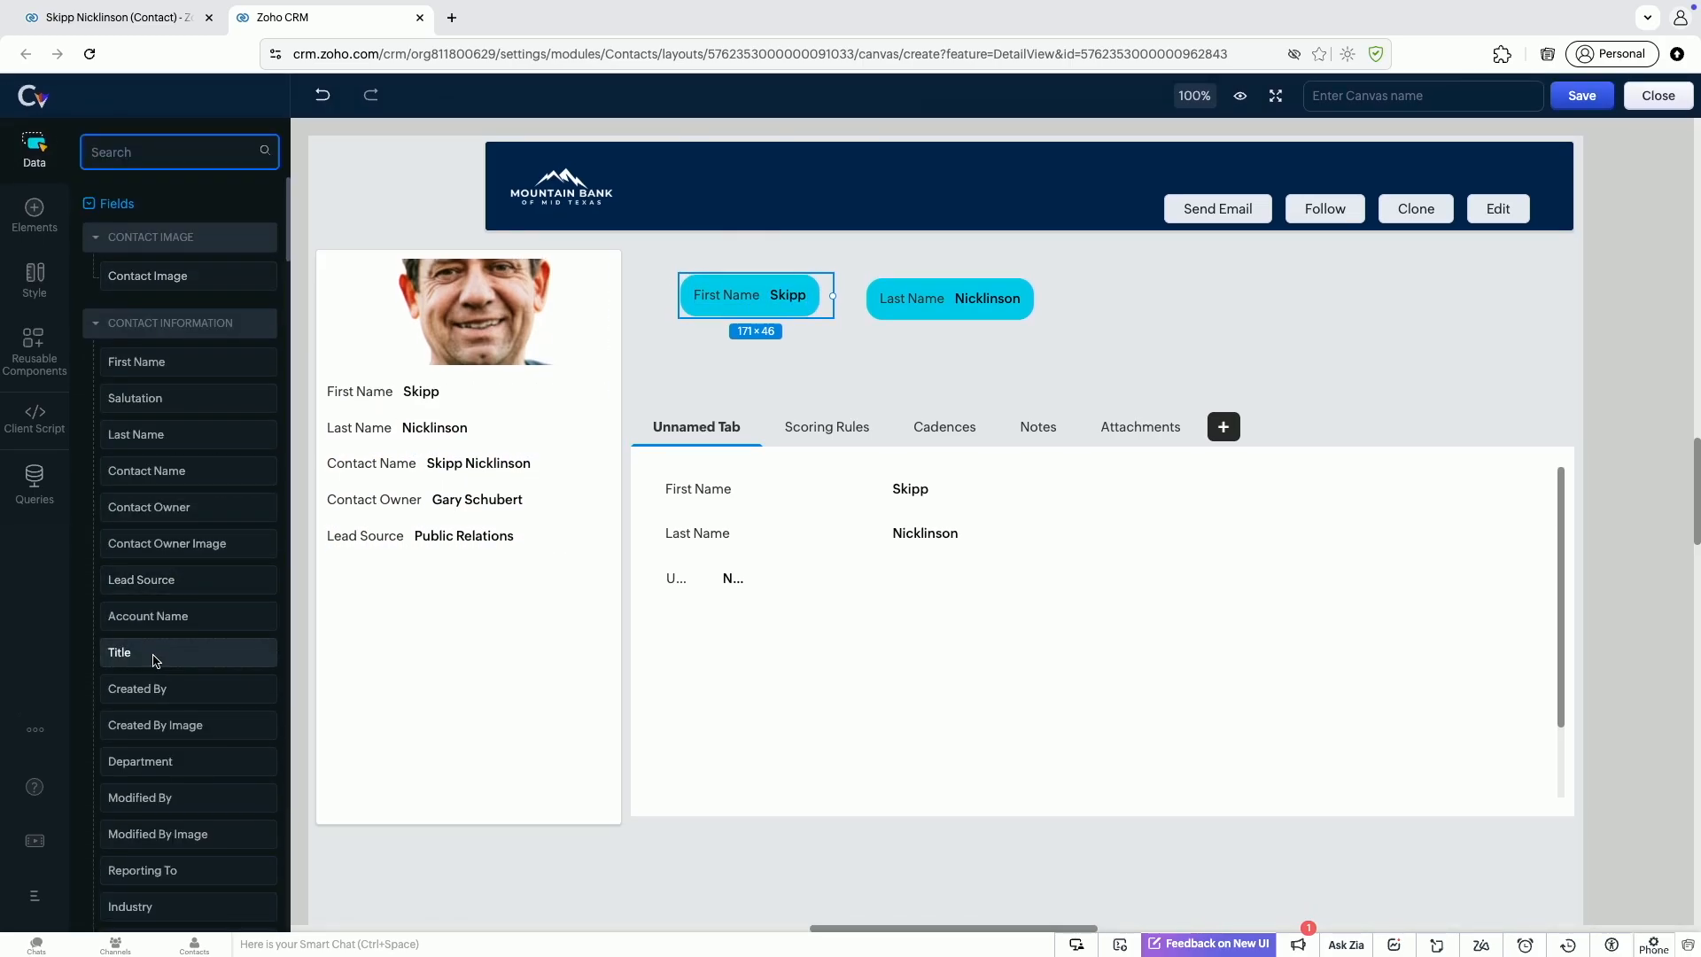
{"action": "left_click_drag", "start_coordinate": [162, 580], "coordinate": [1174, 297]}
{"action": "left_click", "coordinate": [1329, 298]}
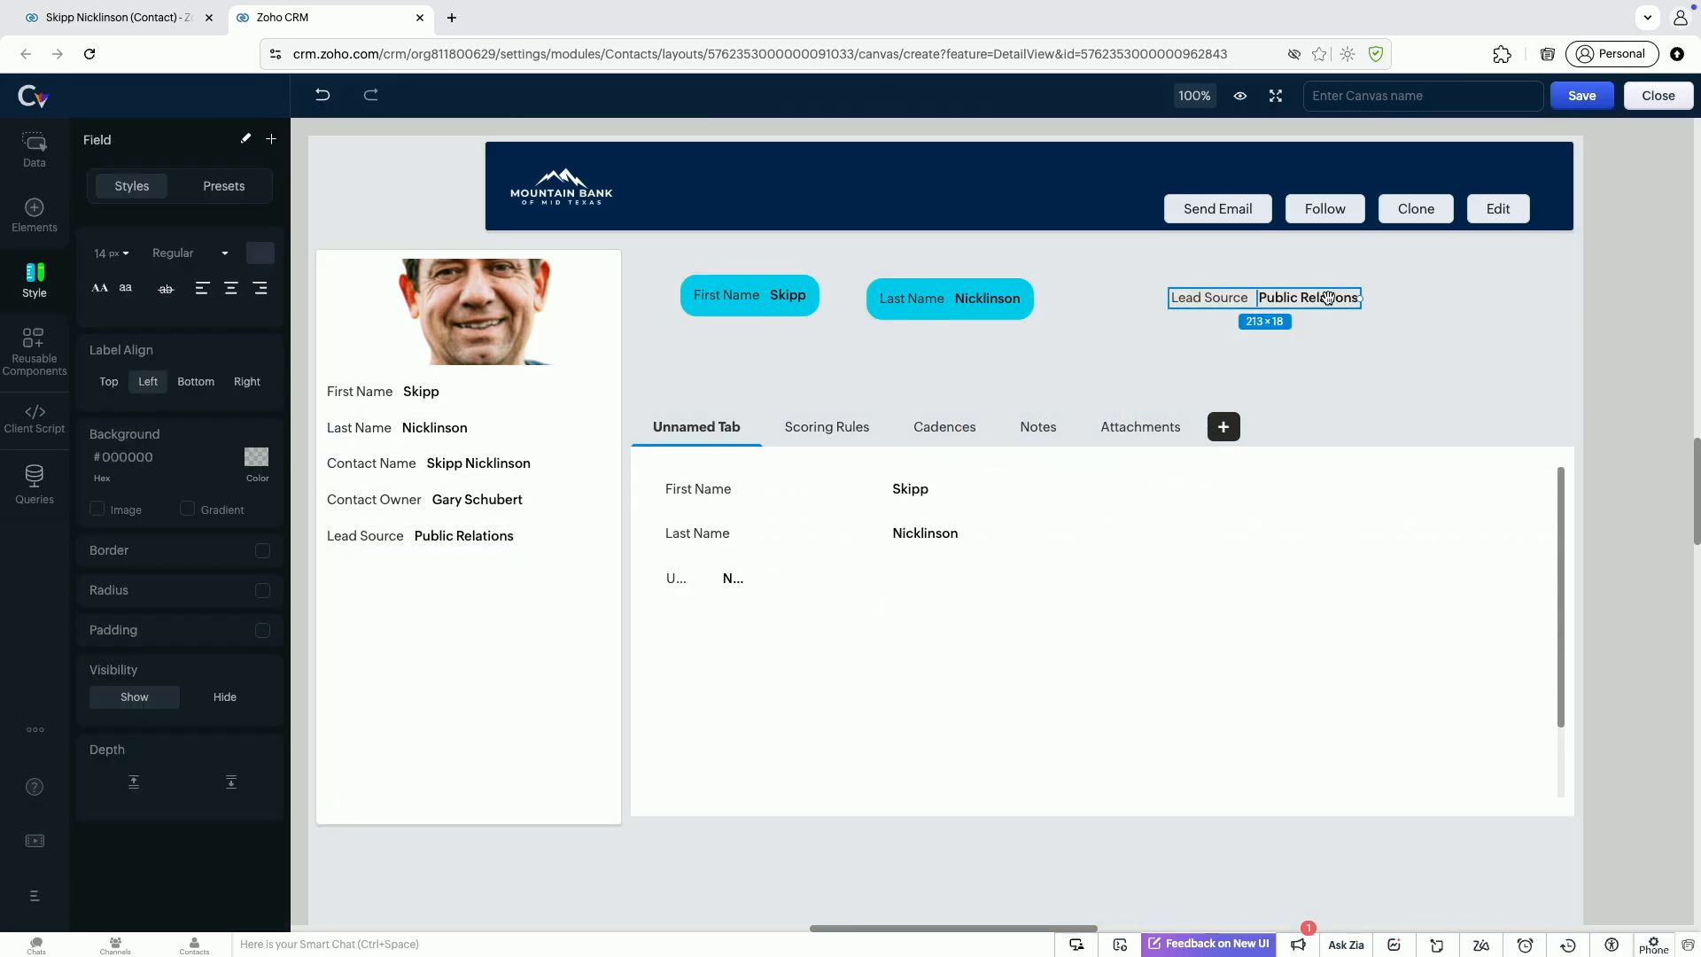
{"action": "left_click", "coordinate": [1329, 298]}
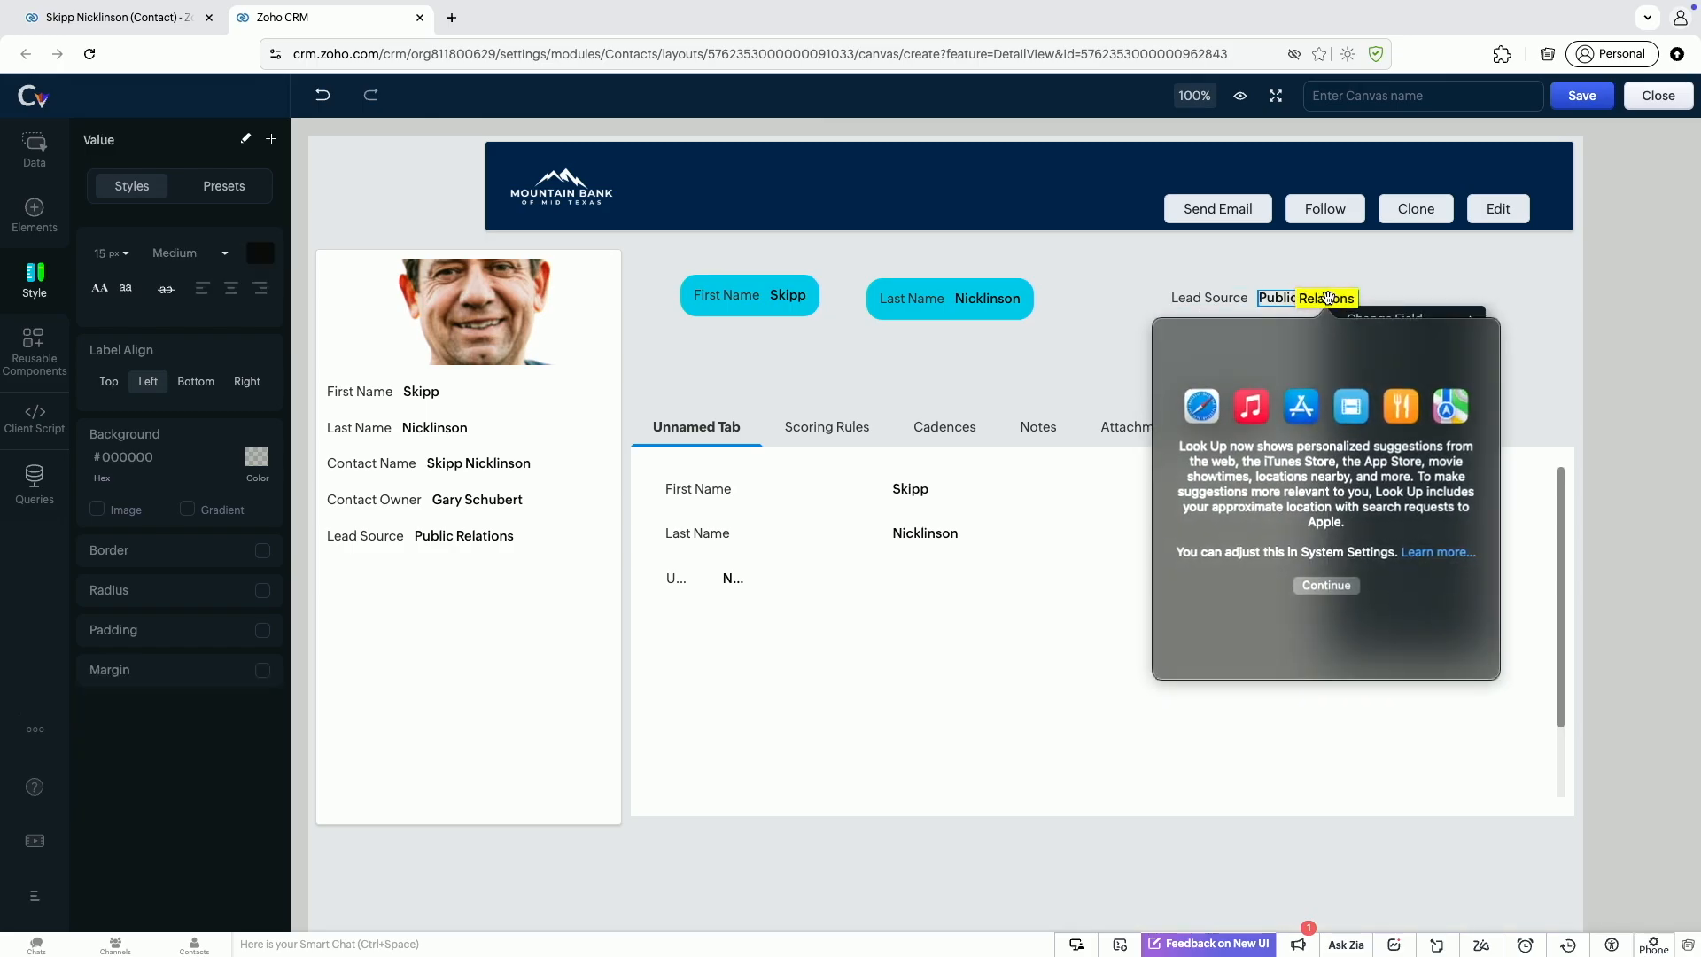
{"action": "key", "text": "Escape"}
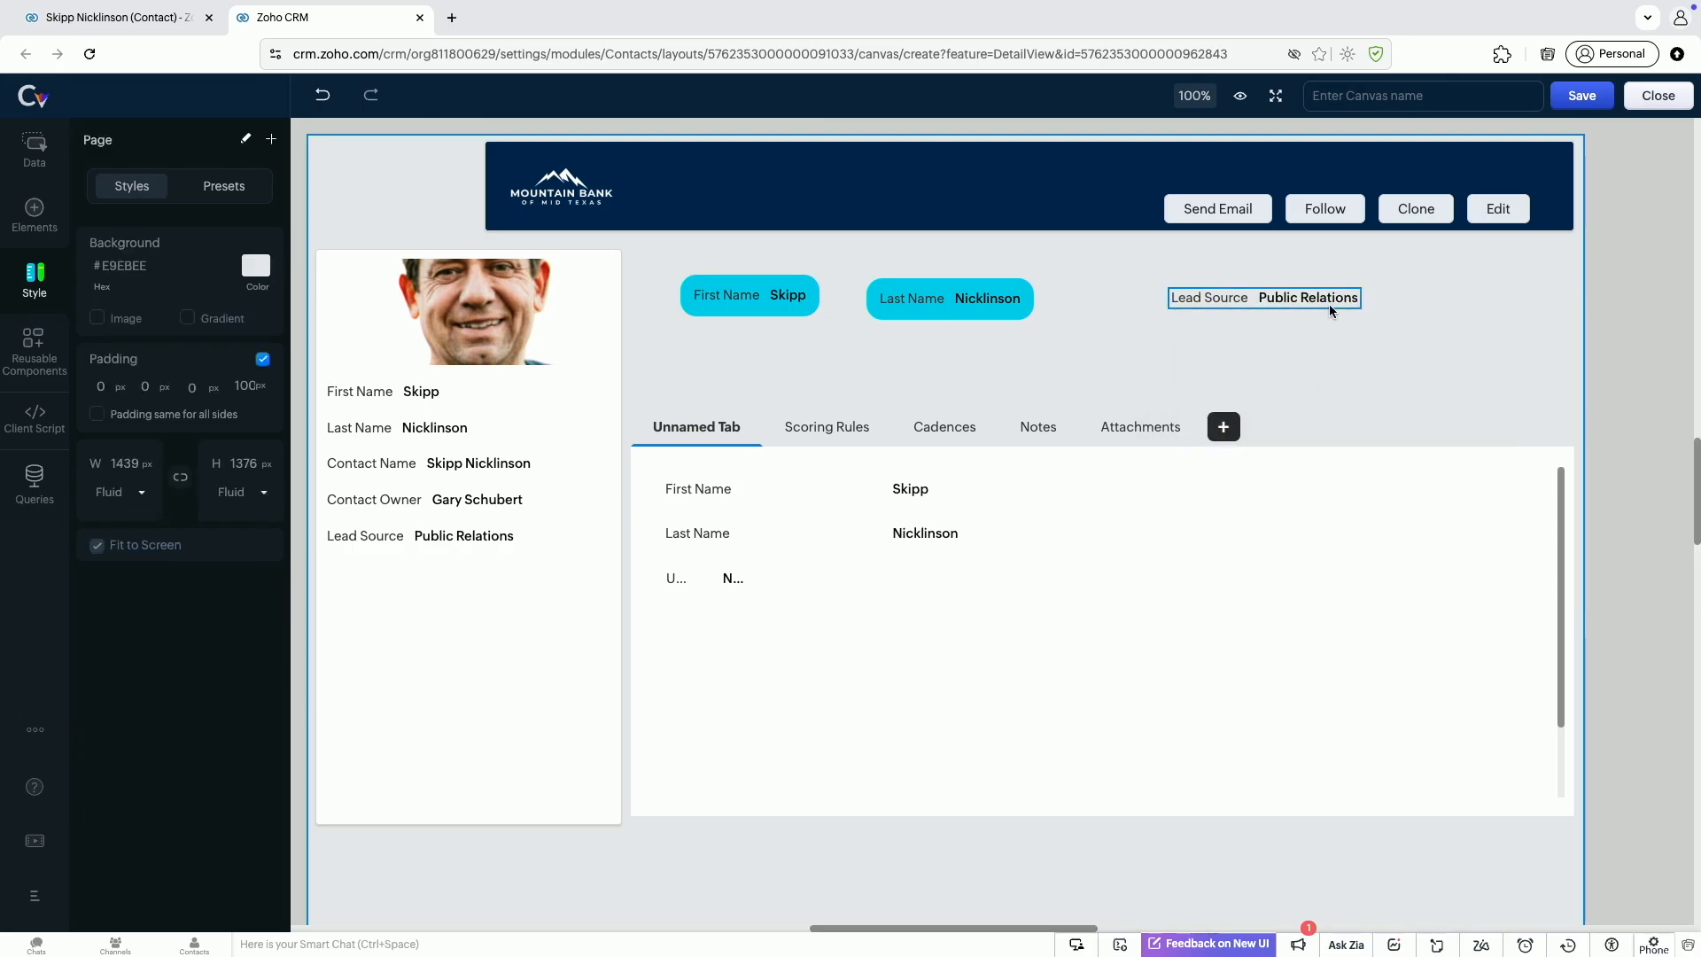
Open conditional styling for the Lead Source value and start creating a new canvas rule
{"action": "left_click", "coordinate": [1329, 303]}
{"action": "right_click", "coordinate": [1329, 303]}
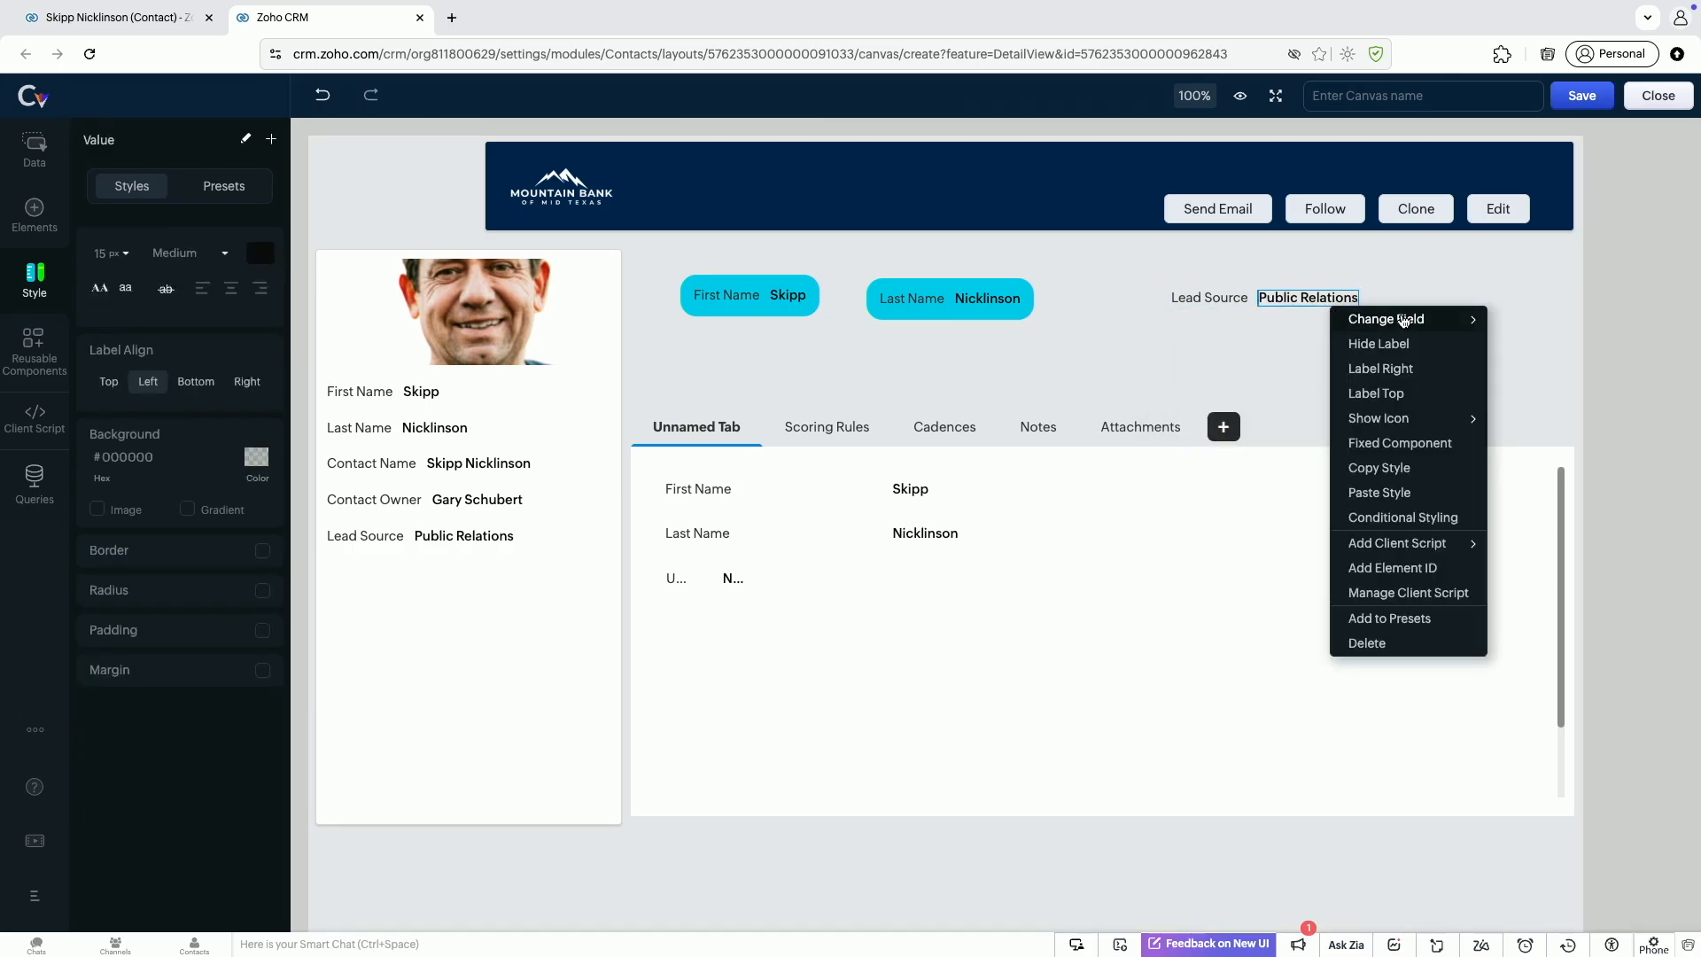
{"action": "left_click", "coordinate": [1427, 519]}
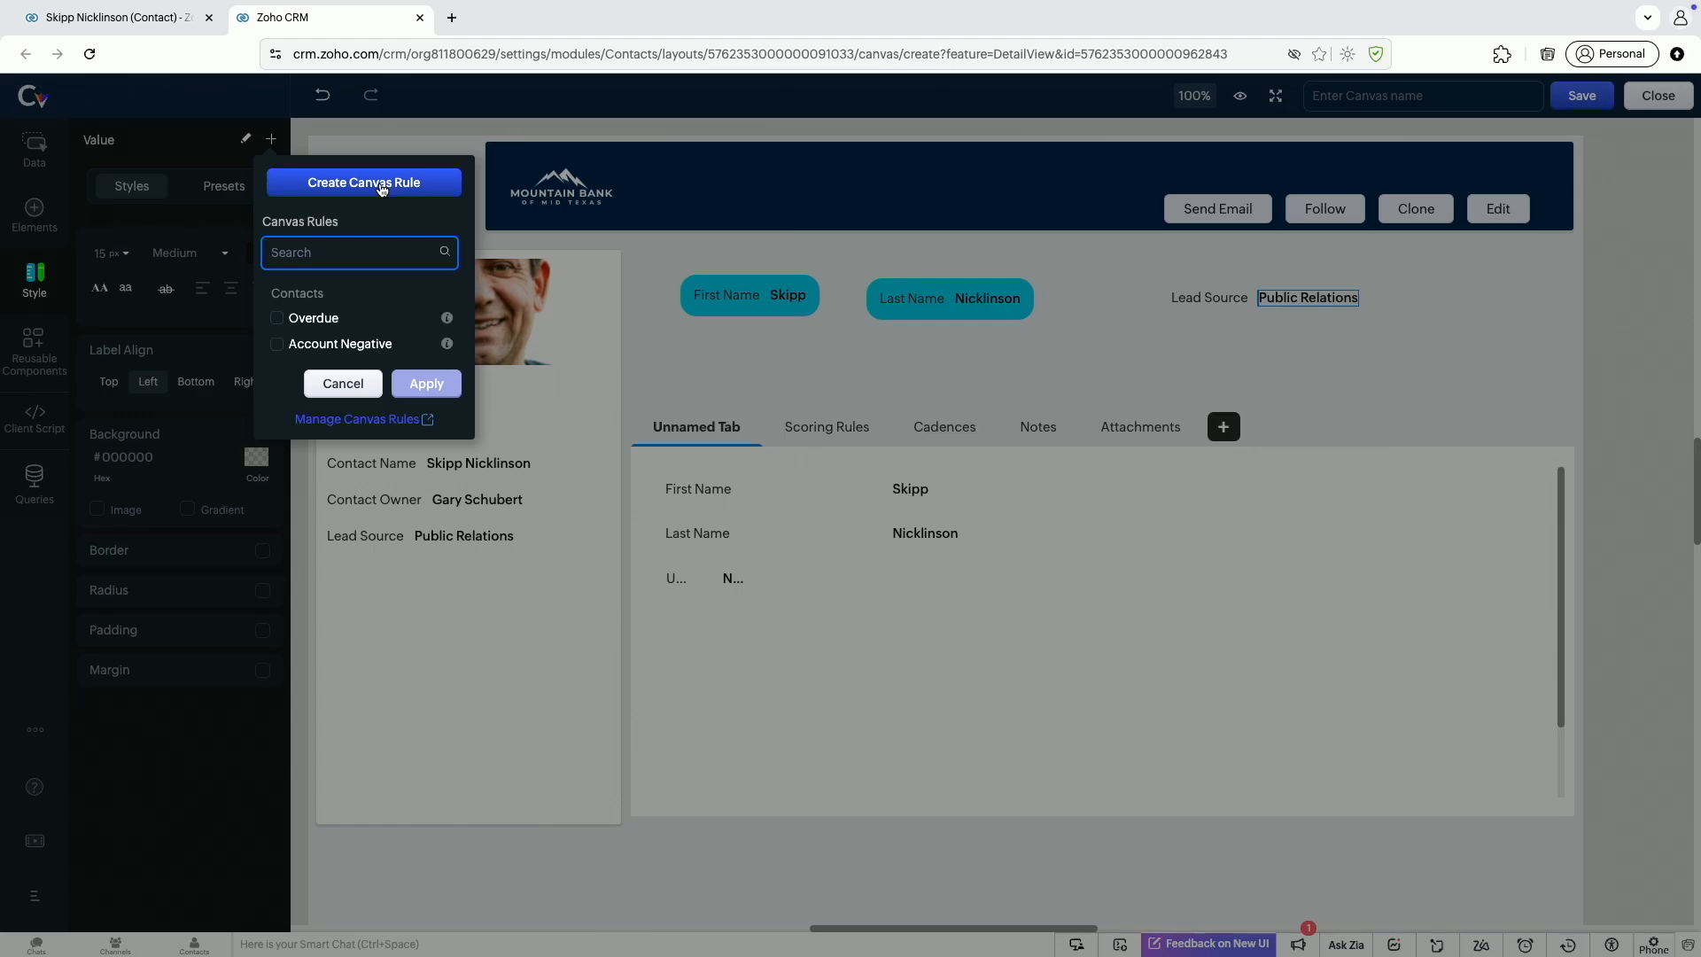
{"action": "left_click", "coordinate": [381, 182]}
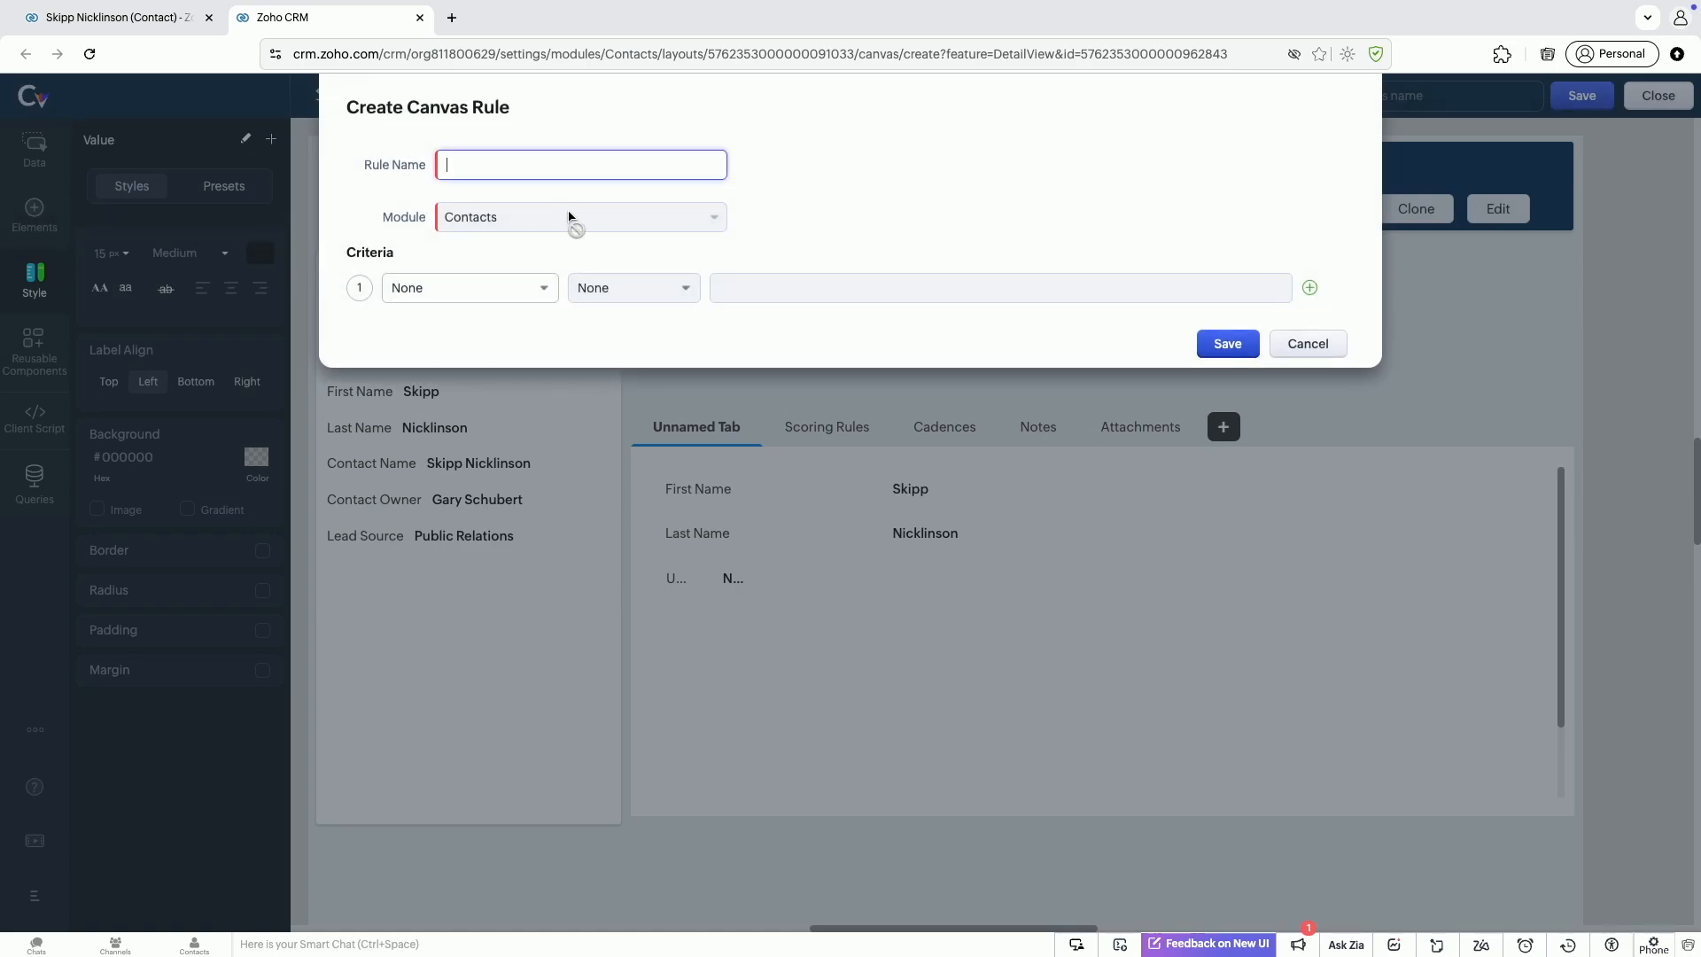
Set the rule's first criterion to the Lead Source field with the operator "is"
{"action": "left_click", "coordinate": [503, 289]}
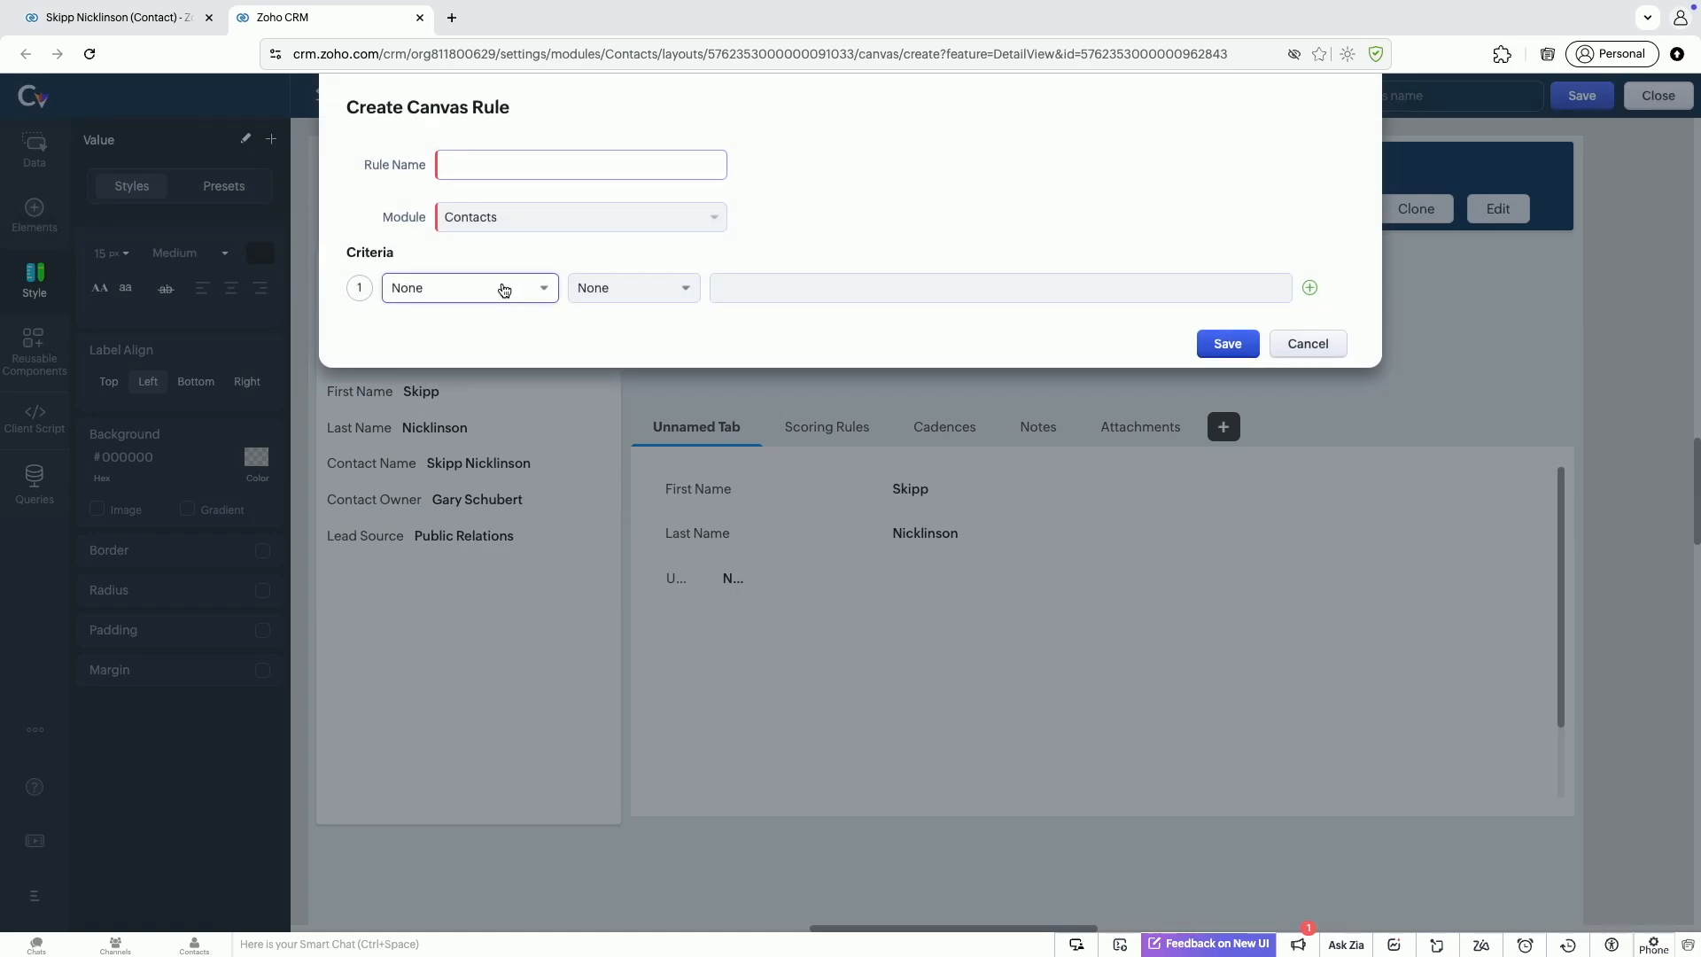
{"action": "type", "text": "lead sroud"}
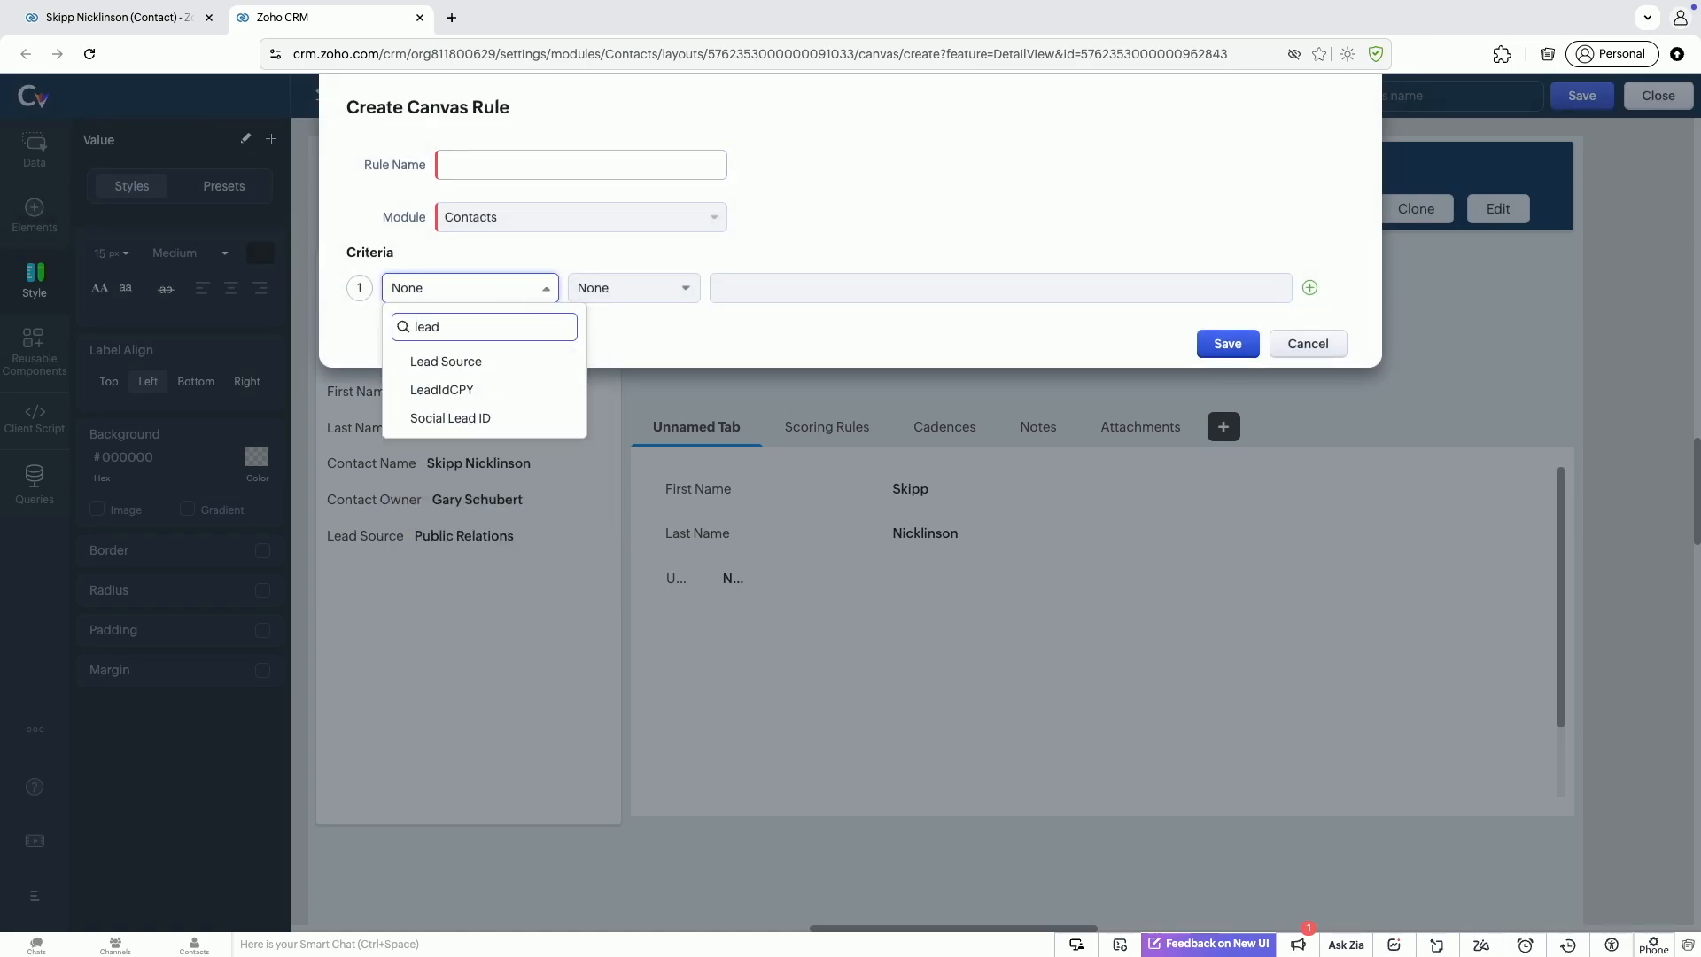
{"action": "key", "text": "BackSpace"}
{"action": "key", "text": "BackSpace"}
{"action": "key", "text": "BackSpace"}
{"action": "key", "text": "BackSpace"}
{"action": "type", "text": "o"}
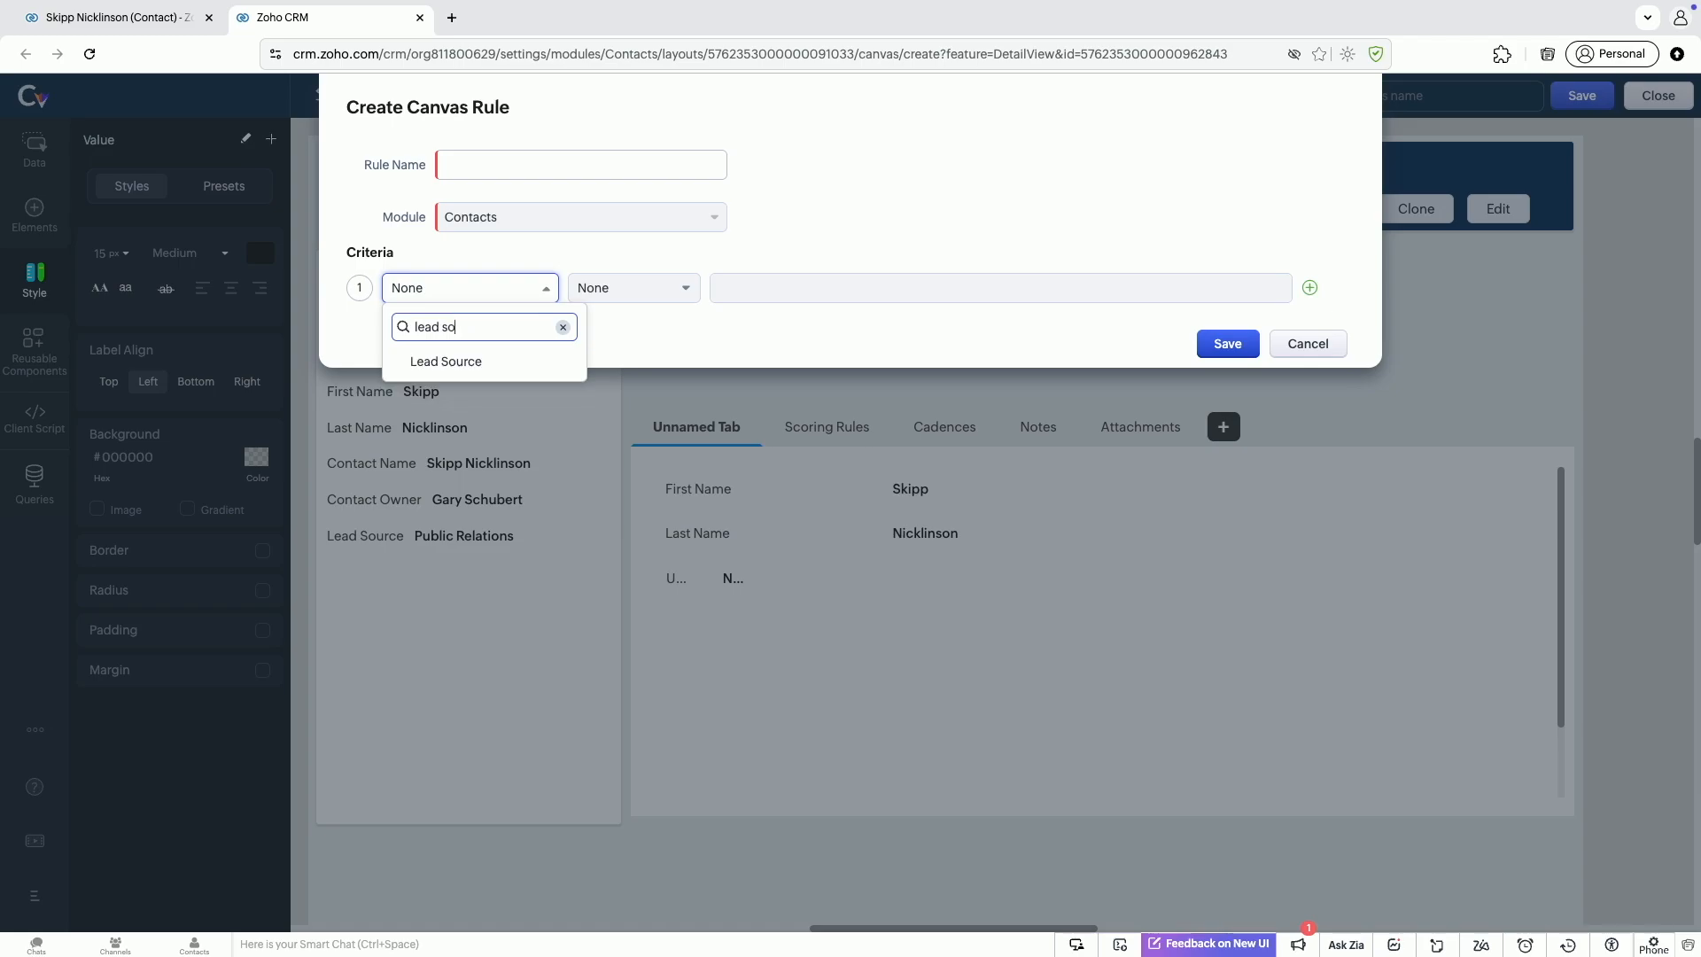
{"action": "left_click", "coordinate": [523, 362]}
{"action": "left_click", "coordinate": [634, 288]}
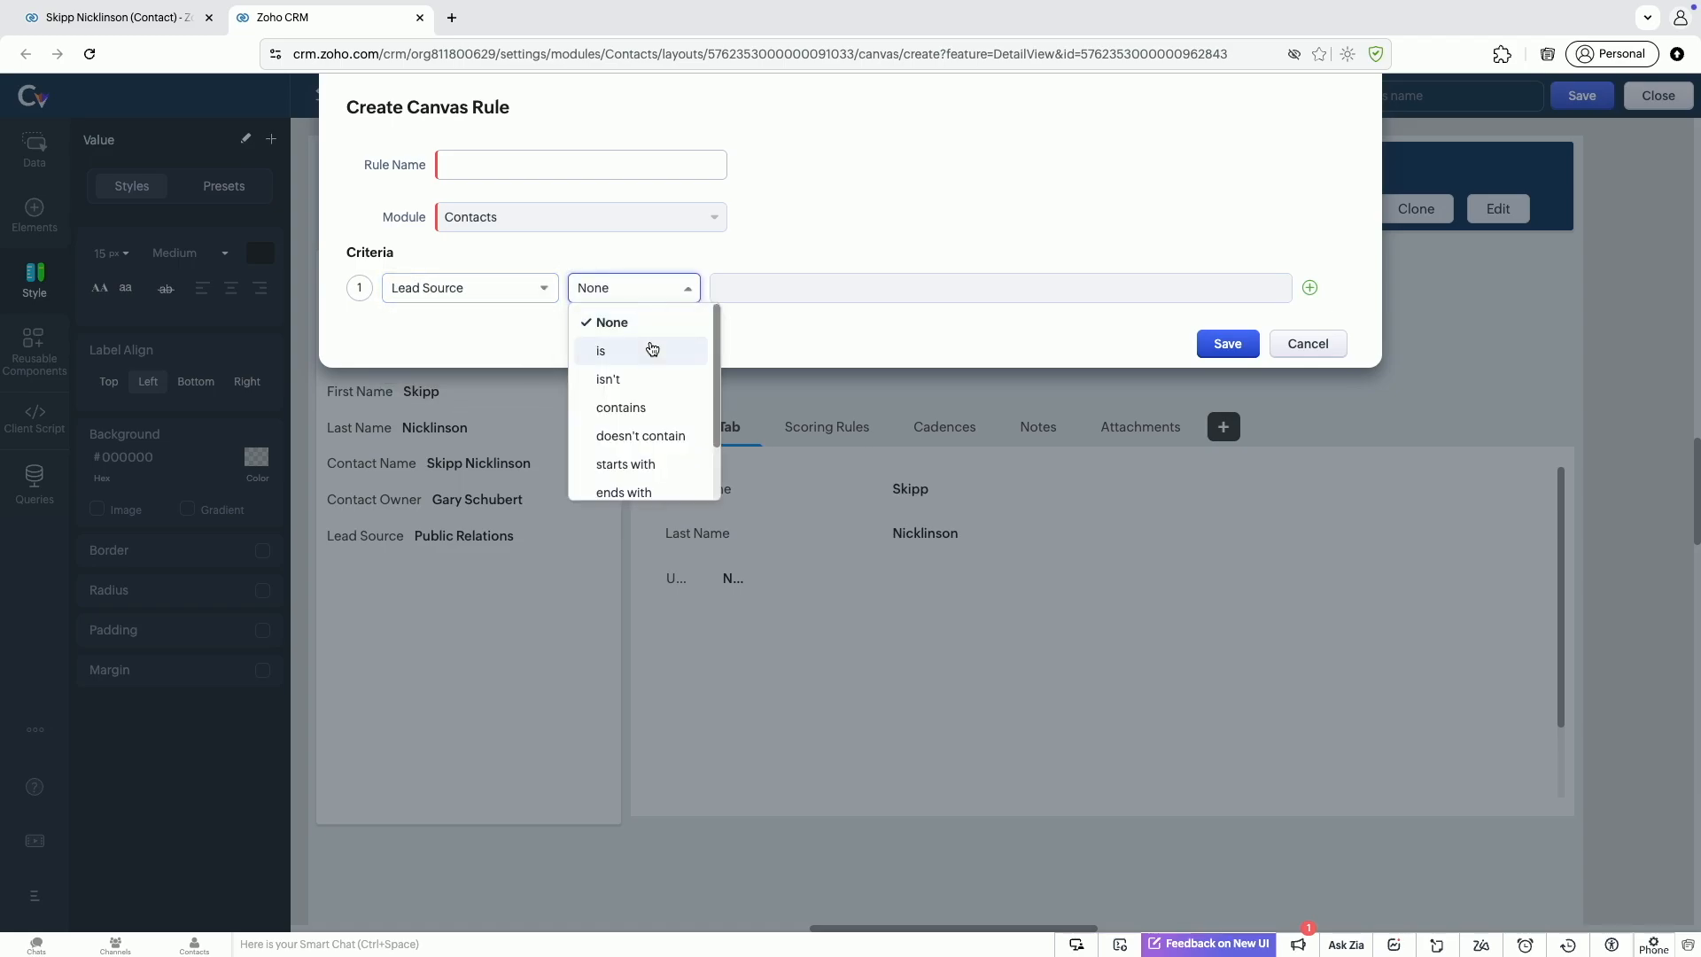
{"action": "left_click", "coordinate": [620, 345]}
Choose Public Relations as the value of the Lead Source criterion
{"action": "left_click", "coordinate": [788, 288]}
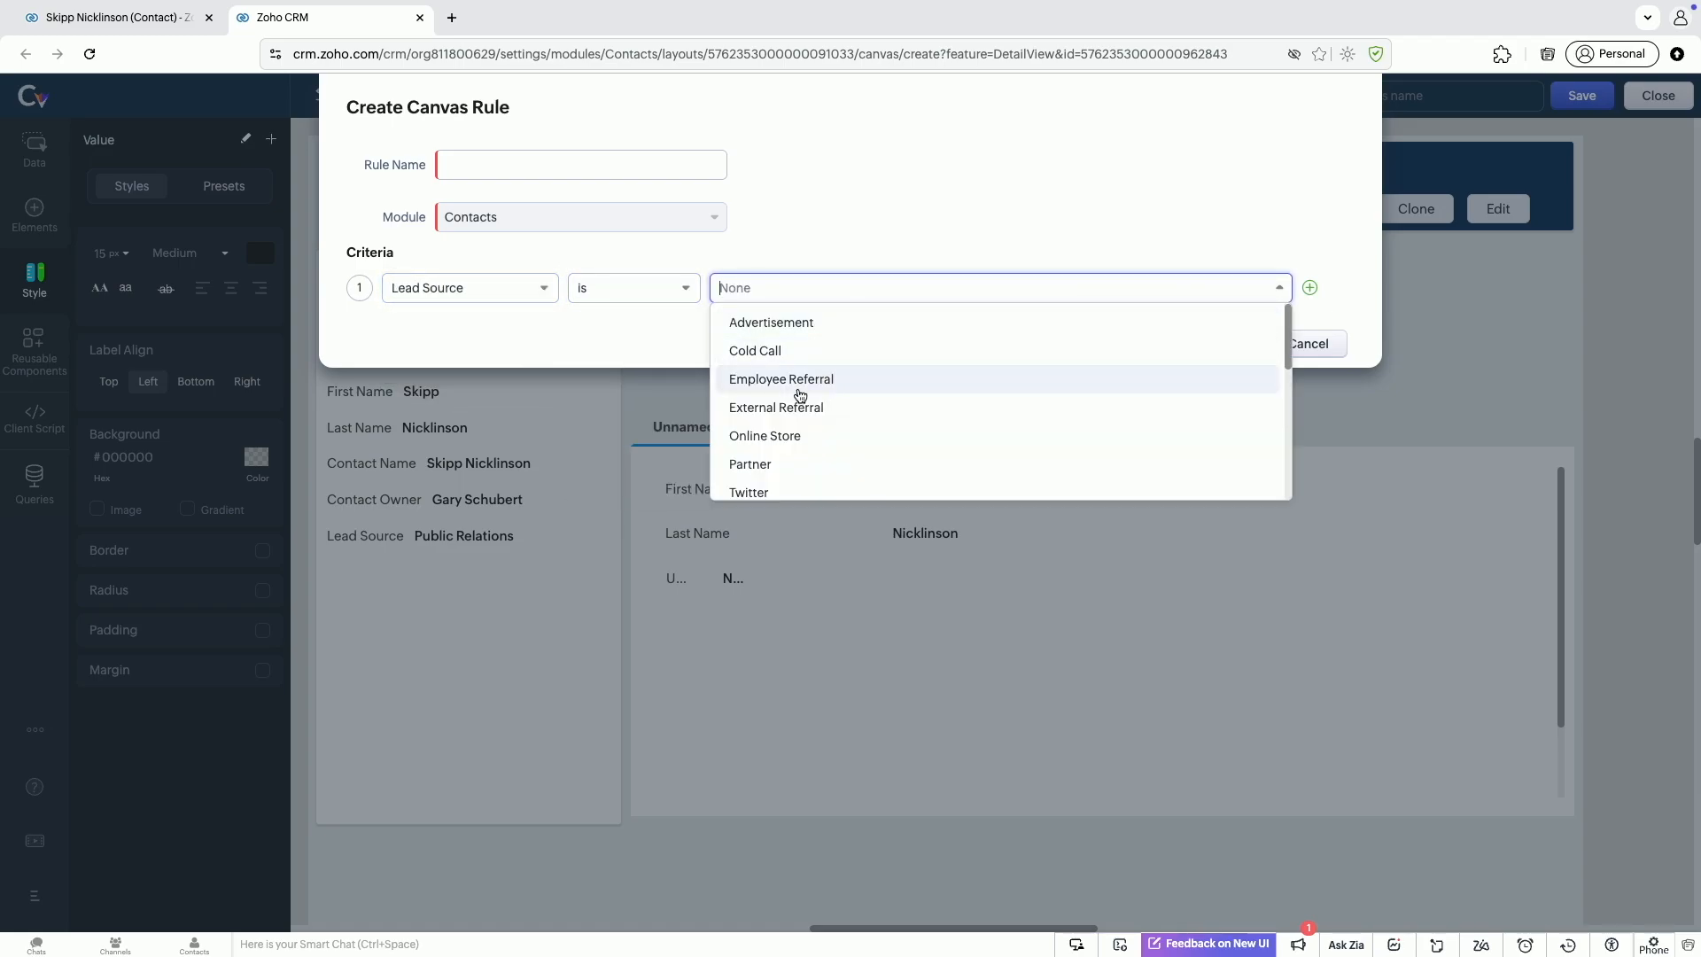
{"action": "scroll", "coordinate": [800, 396], "scroll_direction": "down", "scroll_amount": 5}
{"action": "type", "text": "pu"}
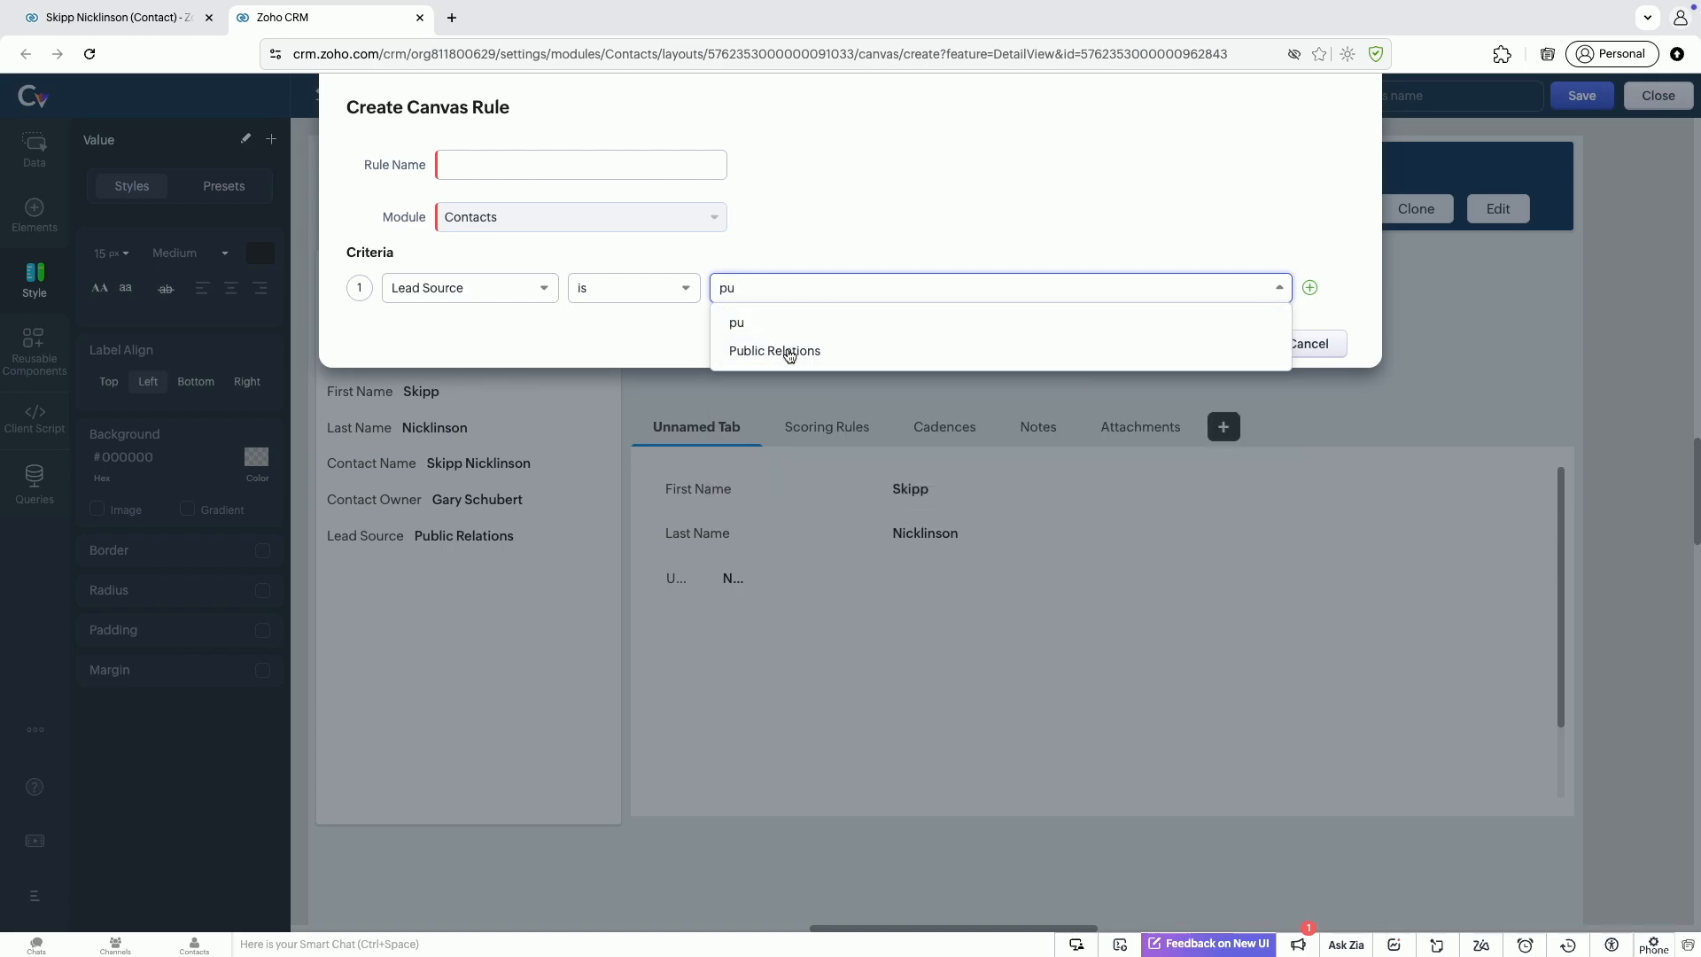
{"action": "left_click", "coordinate": [789, 354]}
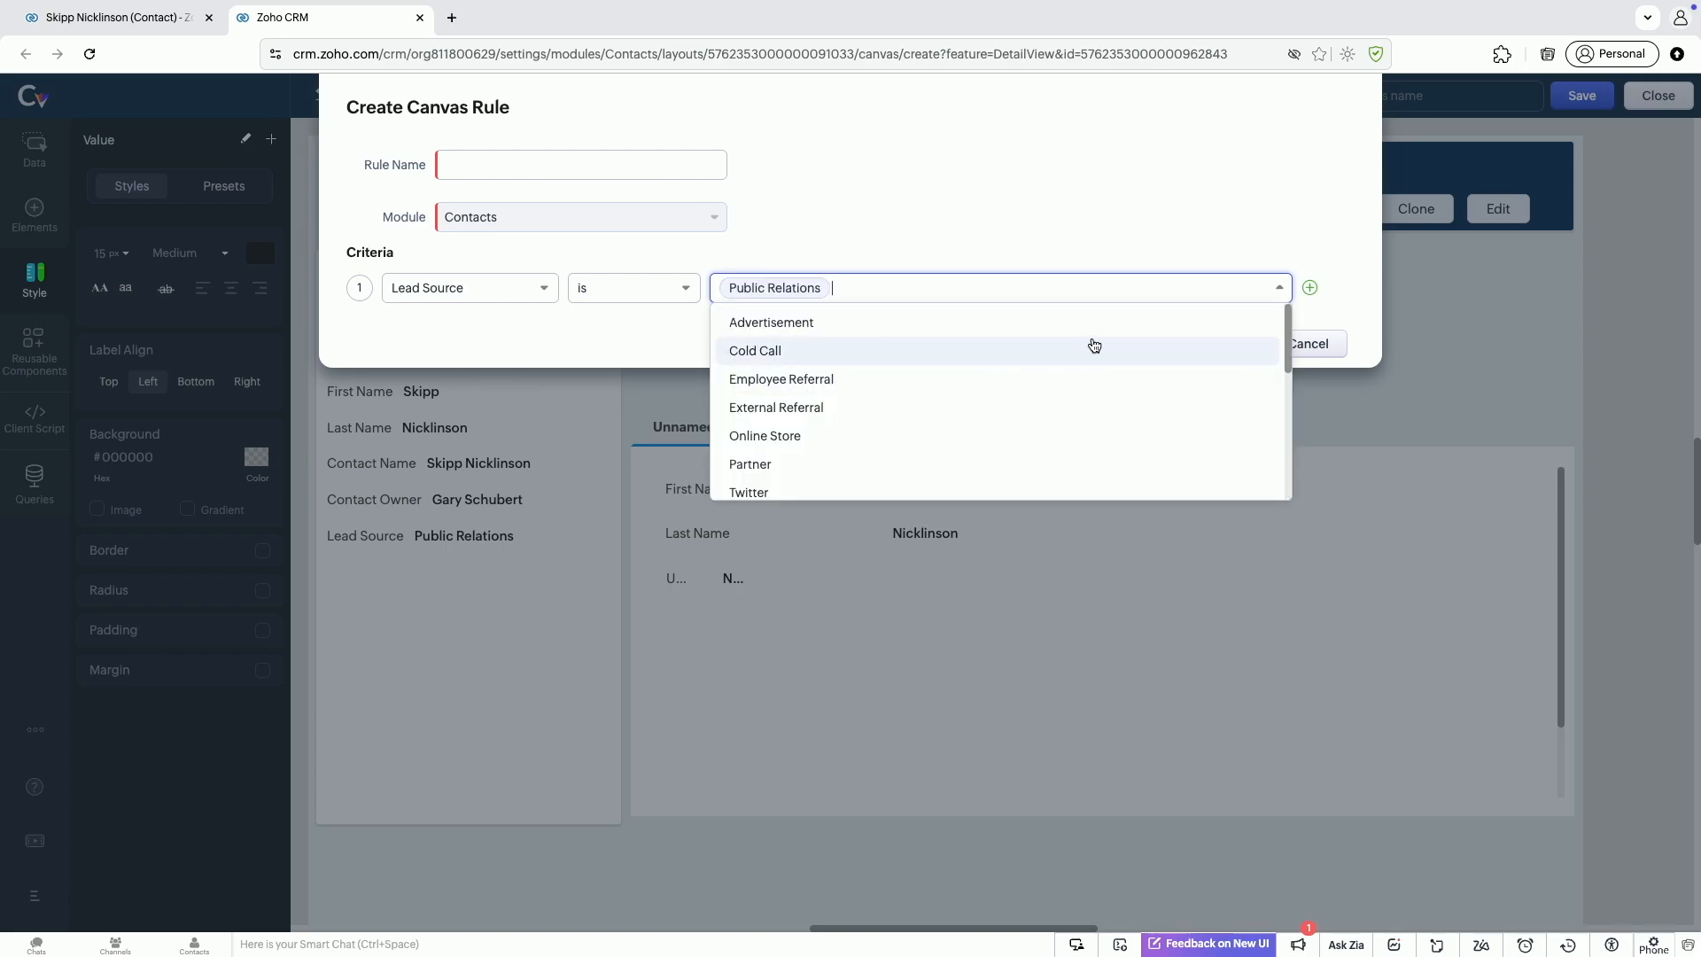
{"action": "left_click", "coordinate": [1108, 231]}
Save the canvas rule under the name Demo and apply it to the Lead Source value
{"action": "left_click", "coordinate": [1228, 345]}
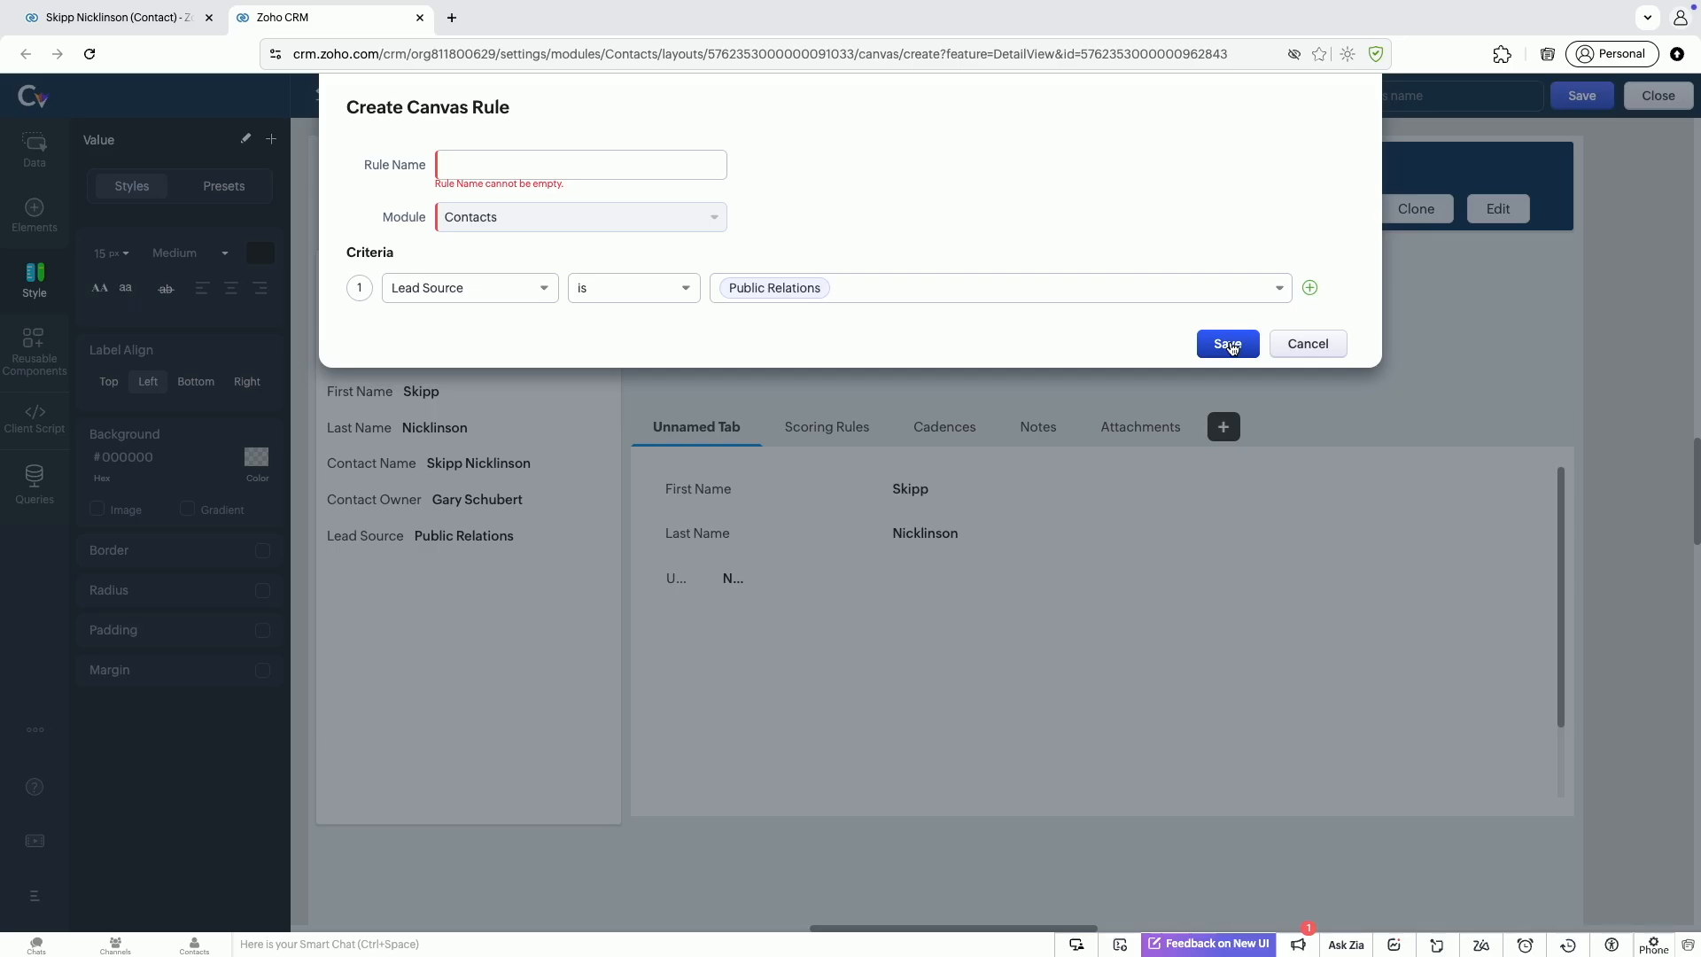
{"action": "left_click", "coordinate": [659, 163]}
{"action": "type", "text": "Demo"}
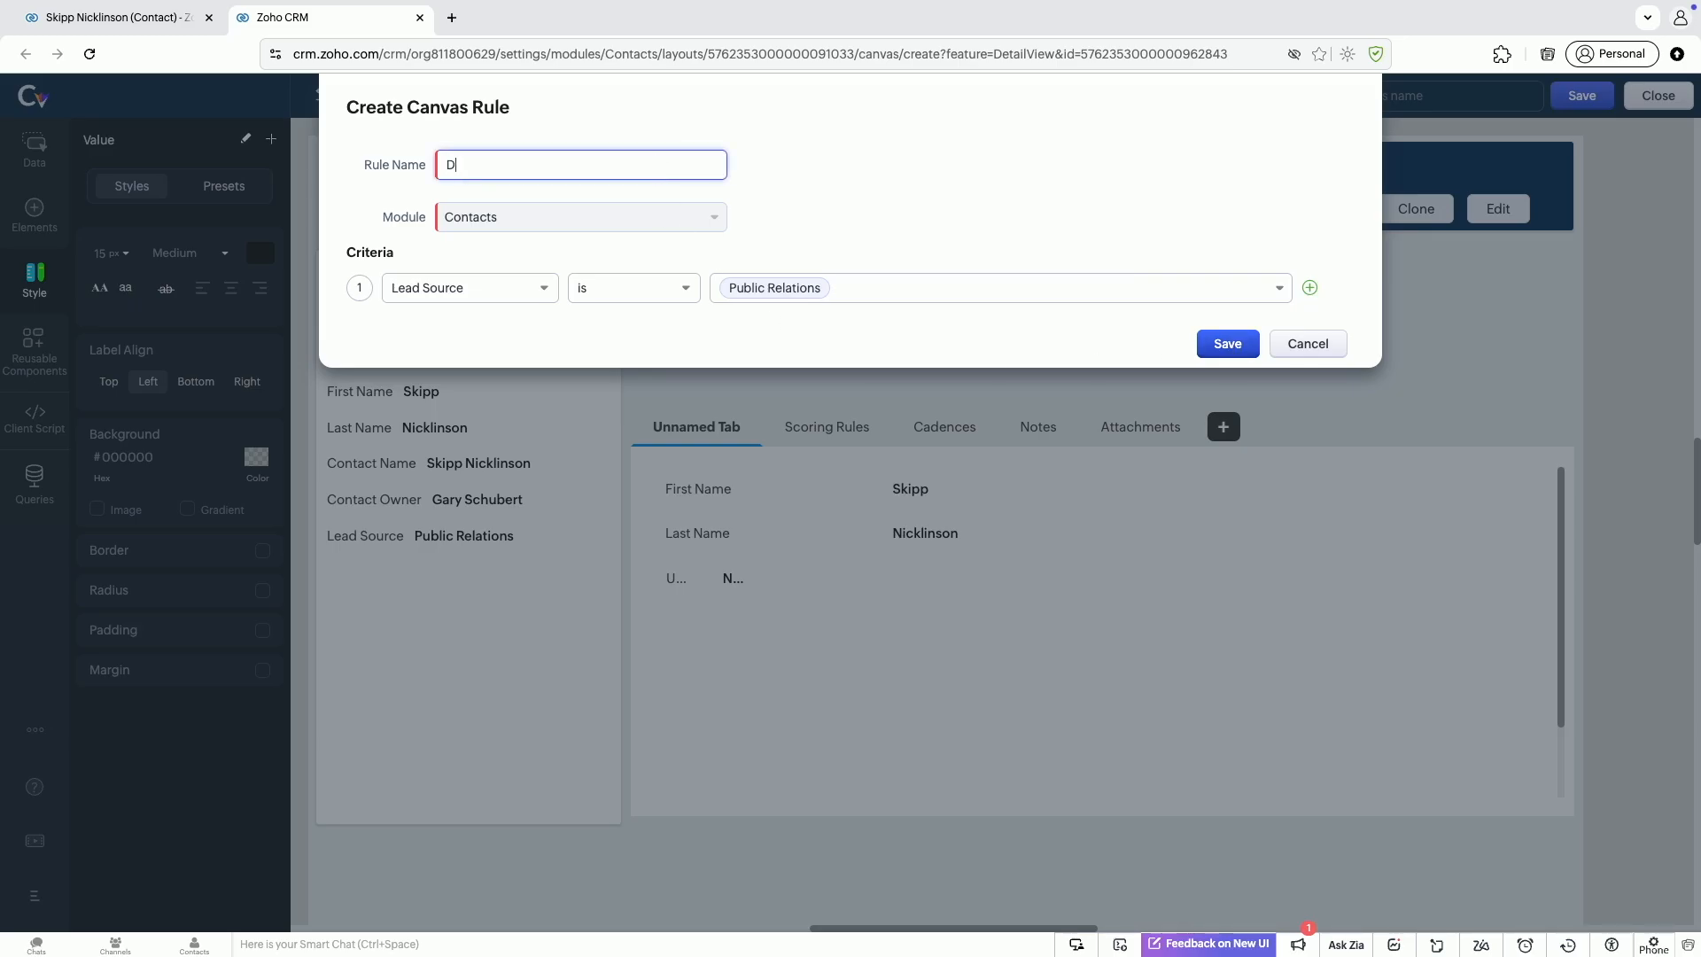
{"action": "left_click", "coordinate": [1220, 343]}
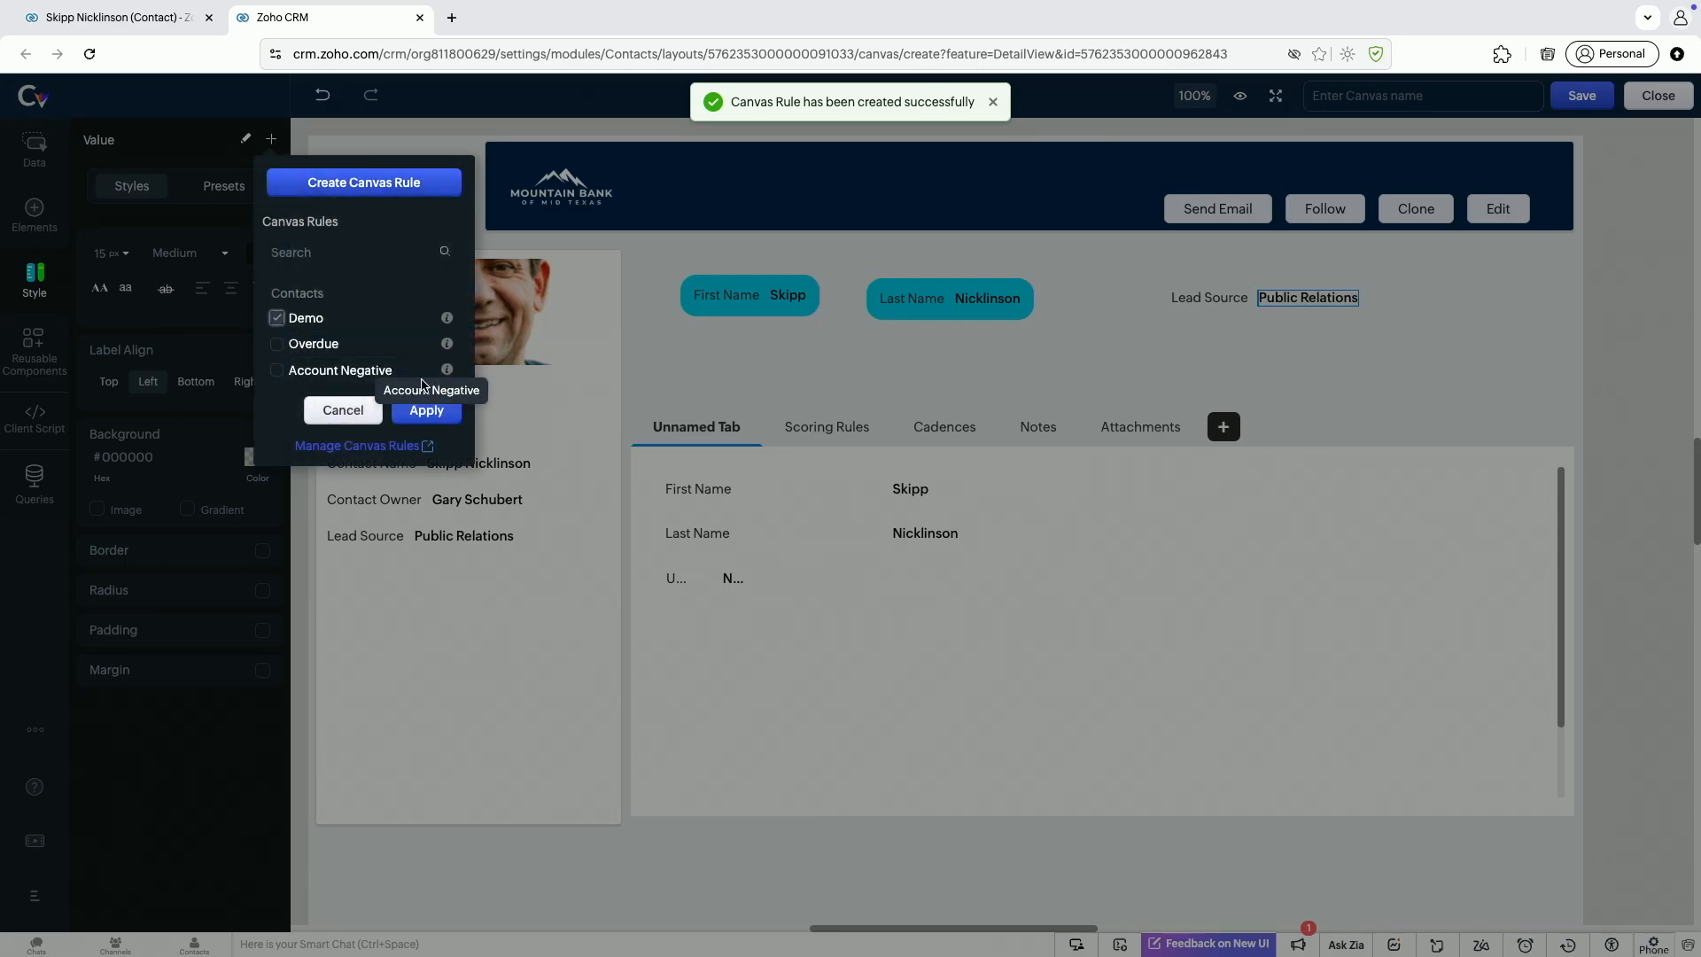
{"action": "left_click", "coordinate": [426, 410]}
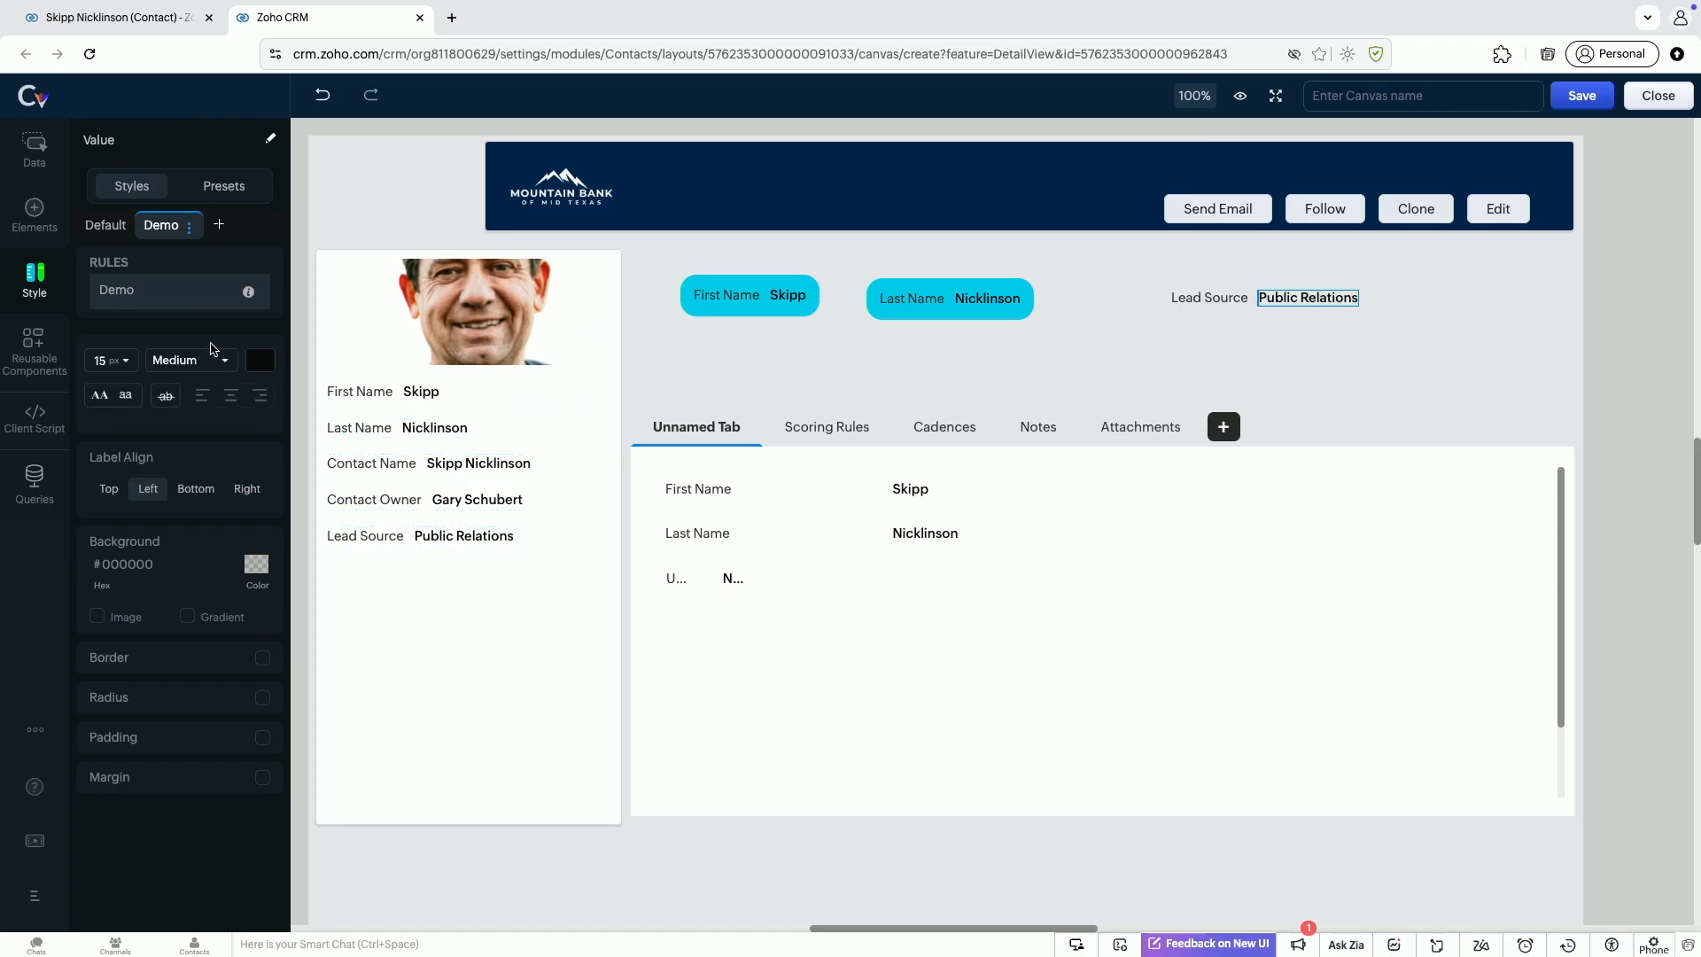
Give the Lead Source value red 18 px text under the Demo rule and compare it with the default style
{"action": "left_click", "coordinate": [264, 368]}
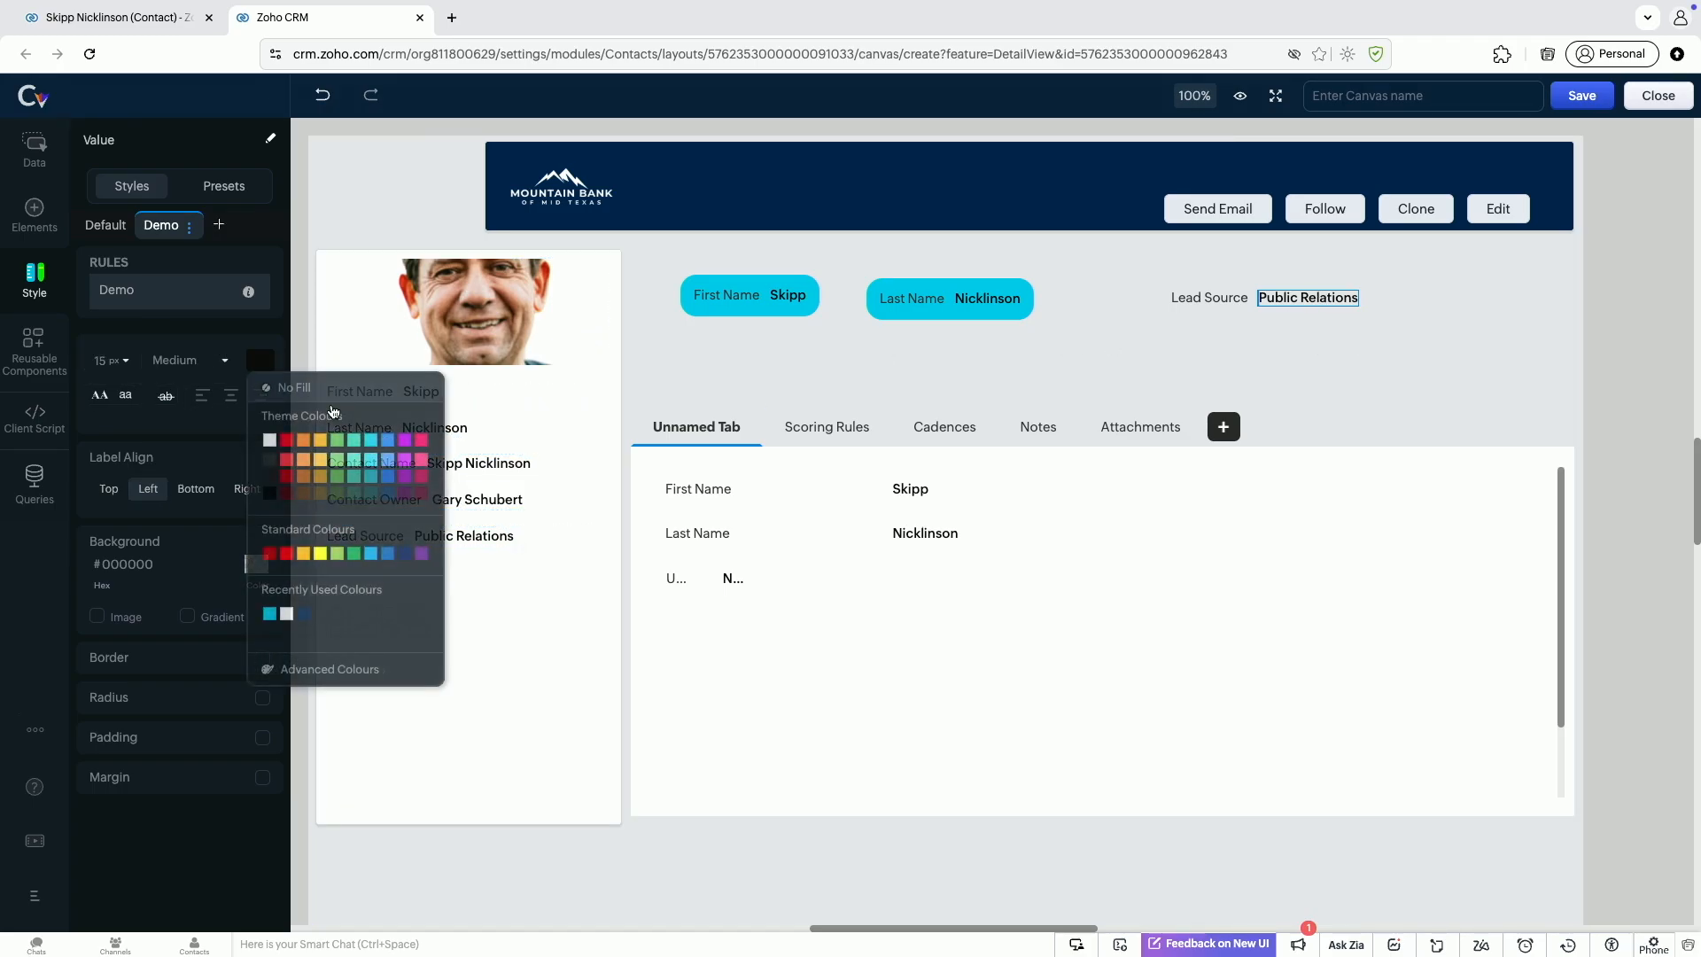
{"action": "left_click", "coordinate": [288, 442]}
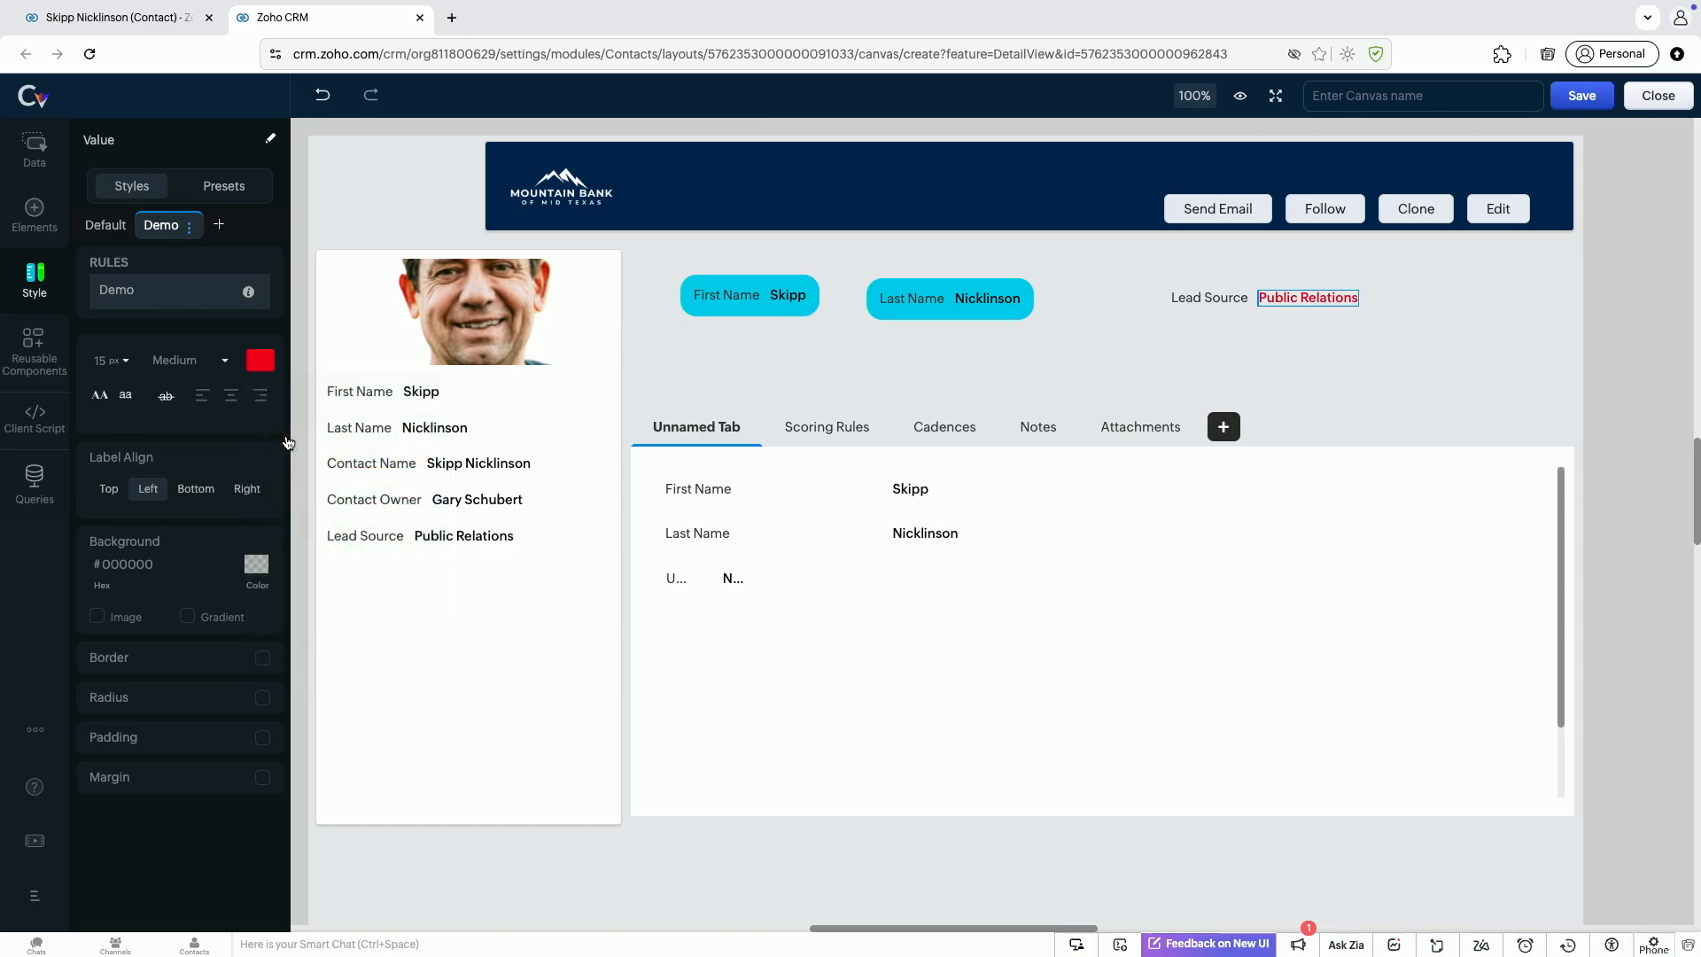
{"action": "left_click", "coordinate": [112, 360]}
{"action": "left_click", "coordinate": [113, 571]}
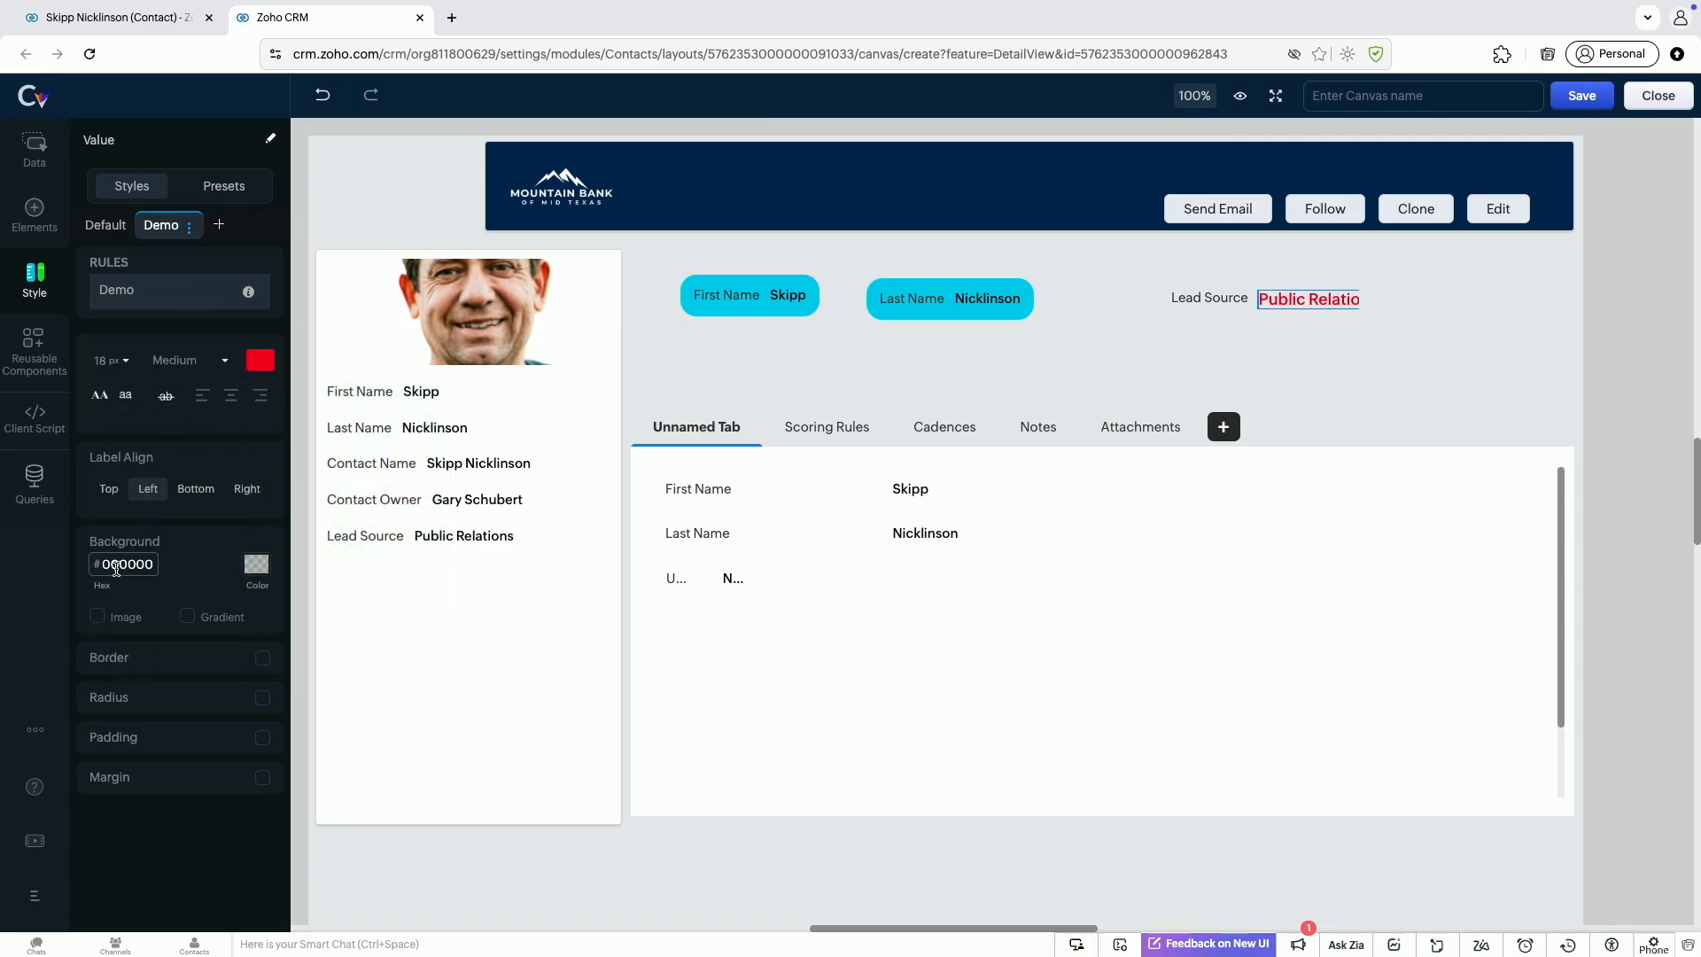
{"action": "left_click", "coordinate": [105, 228]}
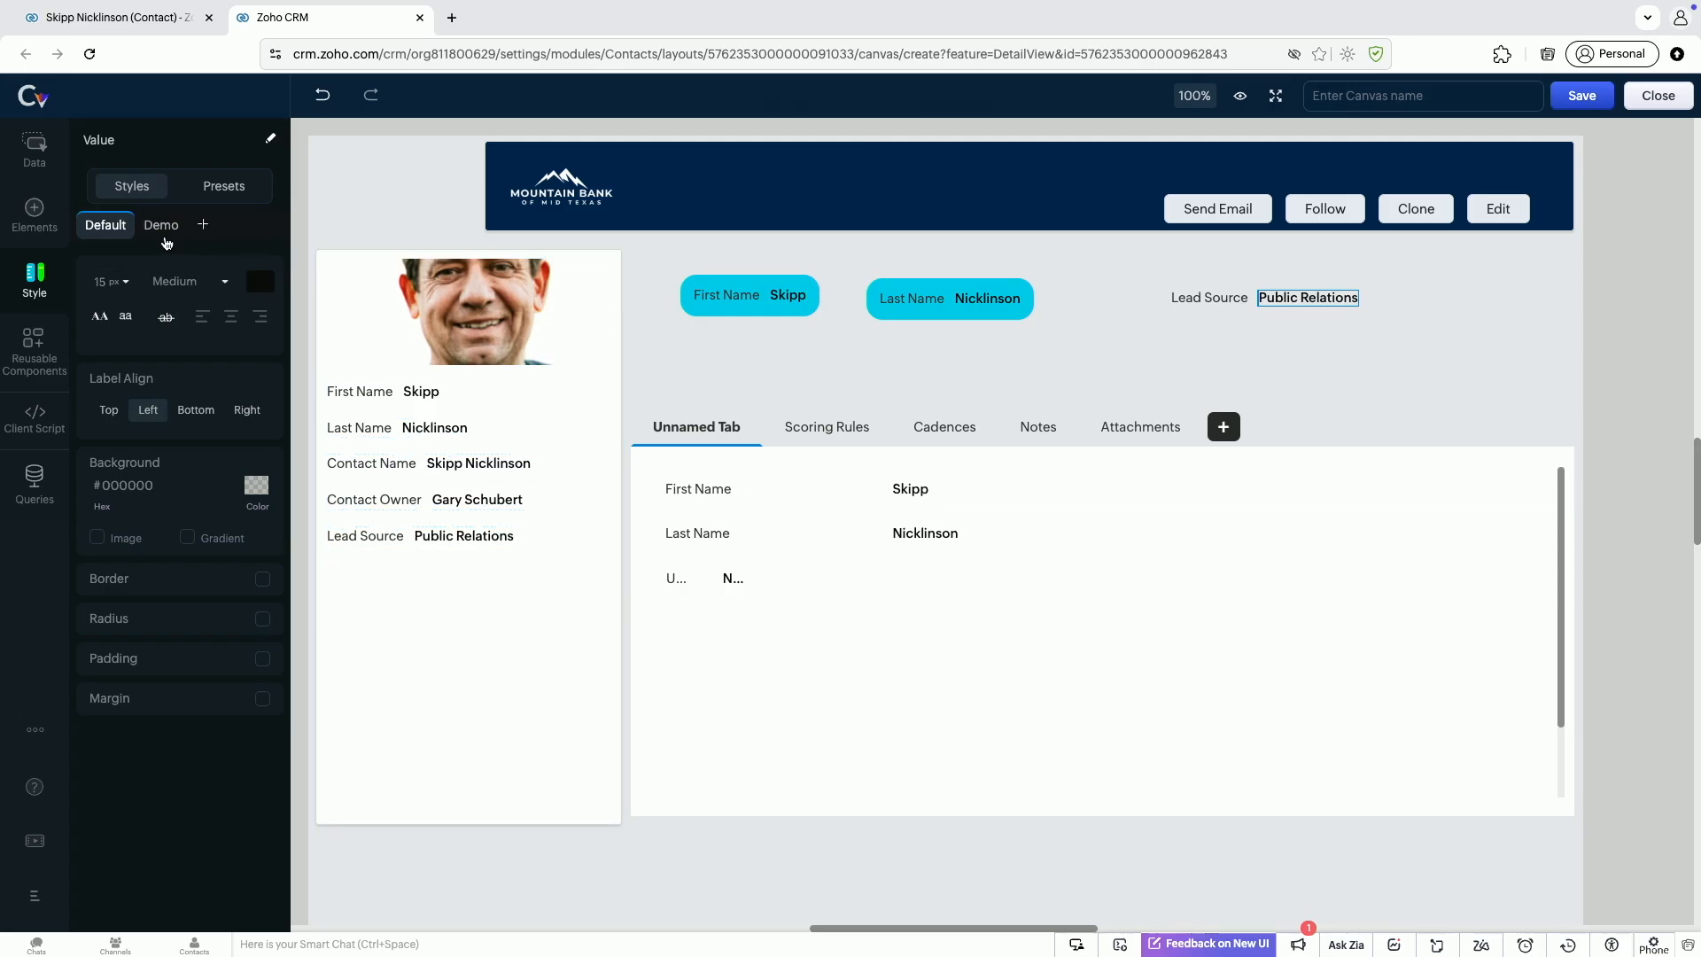
{"action": "left_click", "coordinate": [163, 227]}
{"action": "left_click", "coordinate": [103, 230]}
Place the blue contact card from the reusable components gallery below Lead Source in the contact's field panel
{"action": "left_click", "coordinate": [31, 342]}
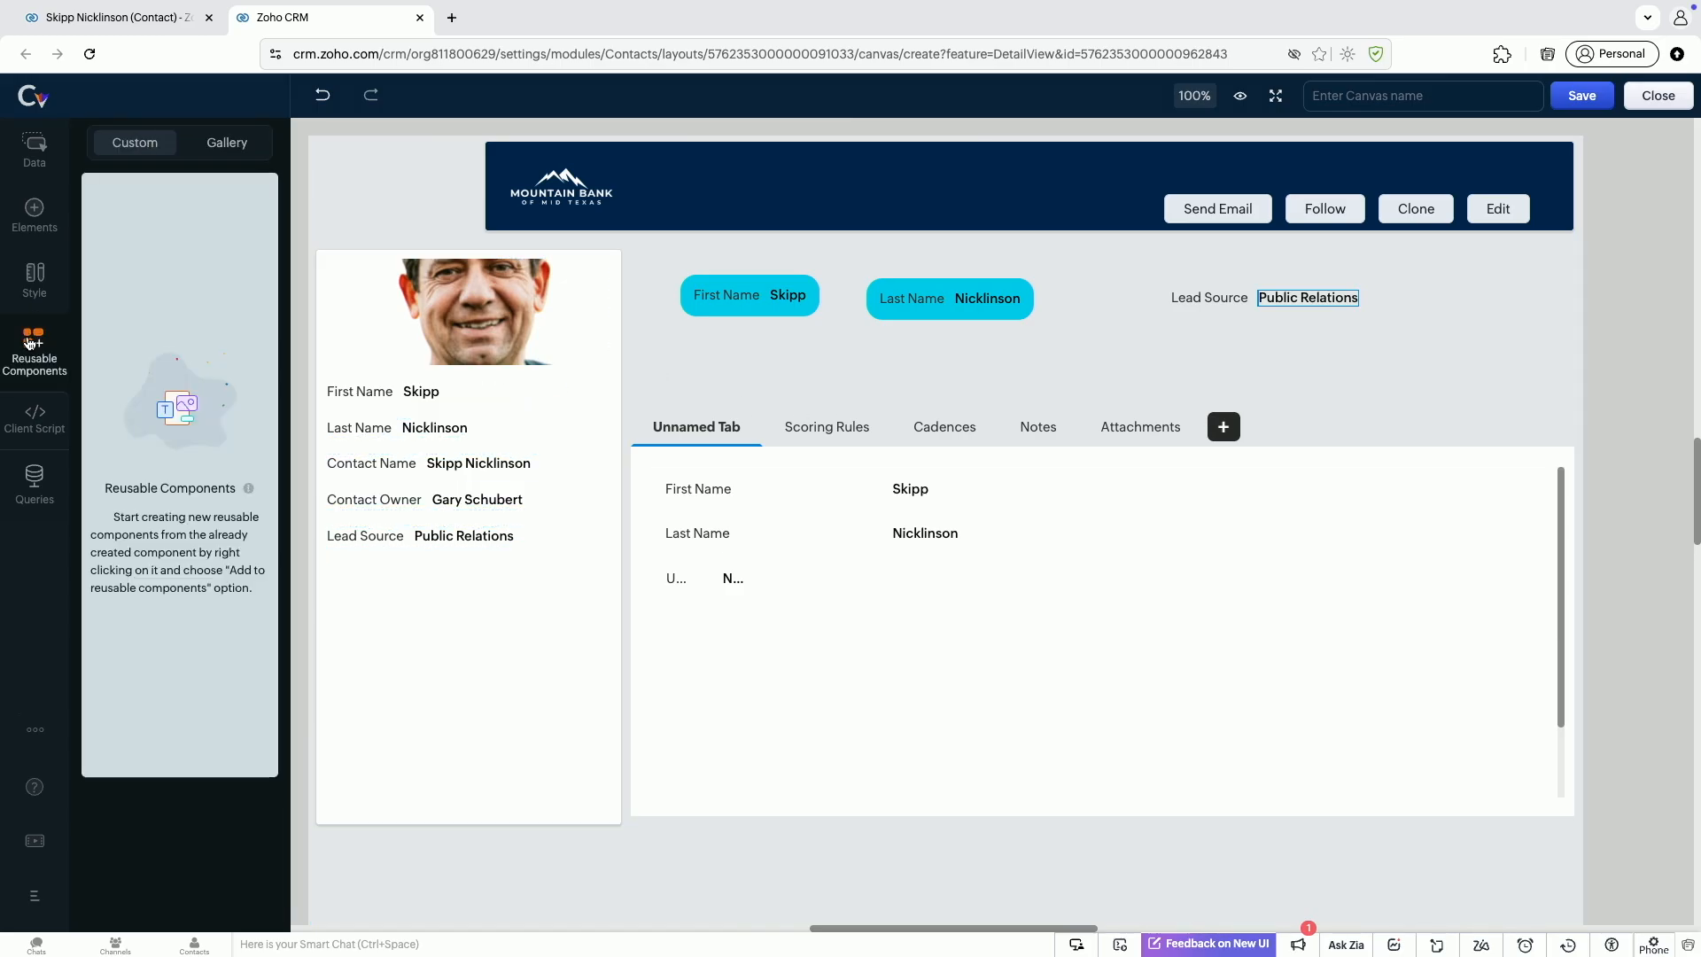
{"action": "left_click", "coordinate": [227, 142]}
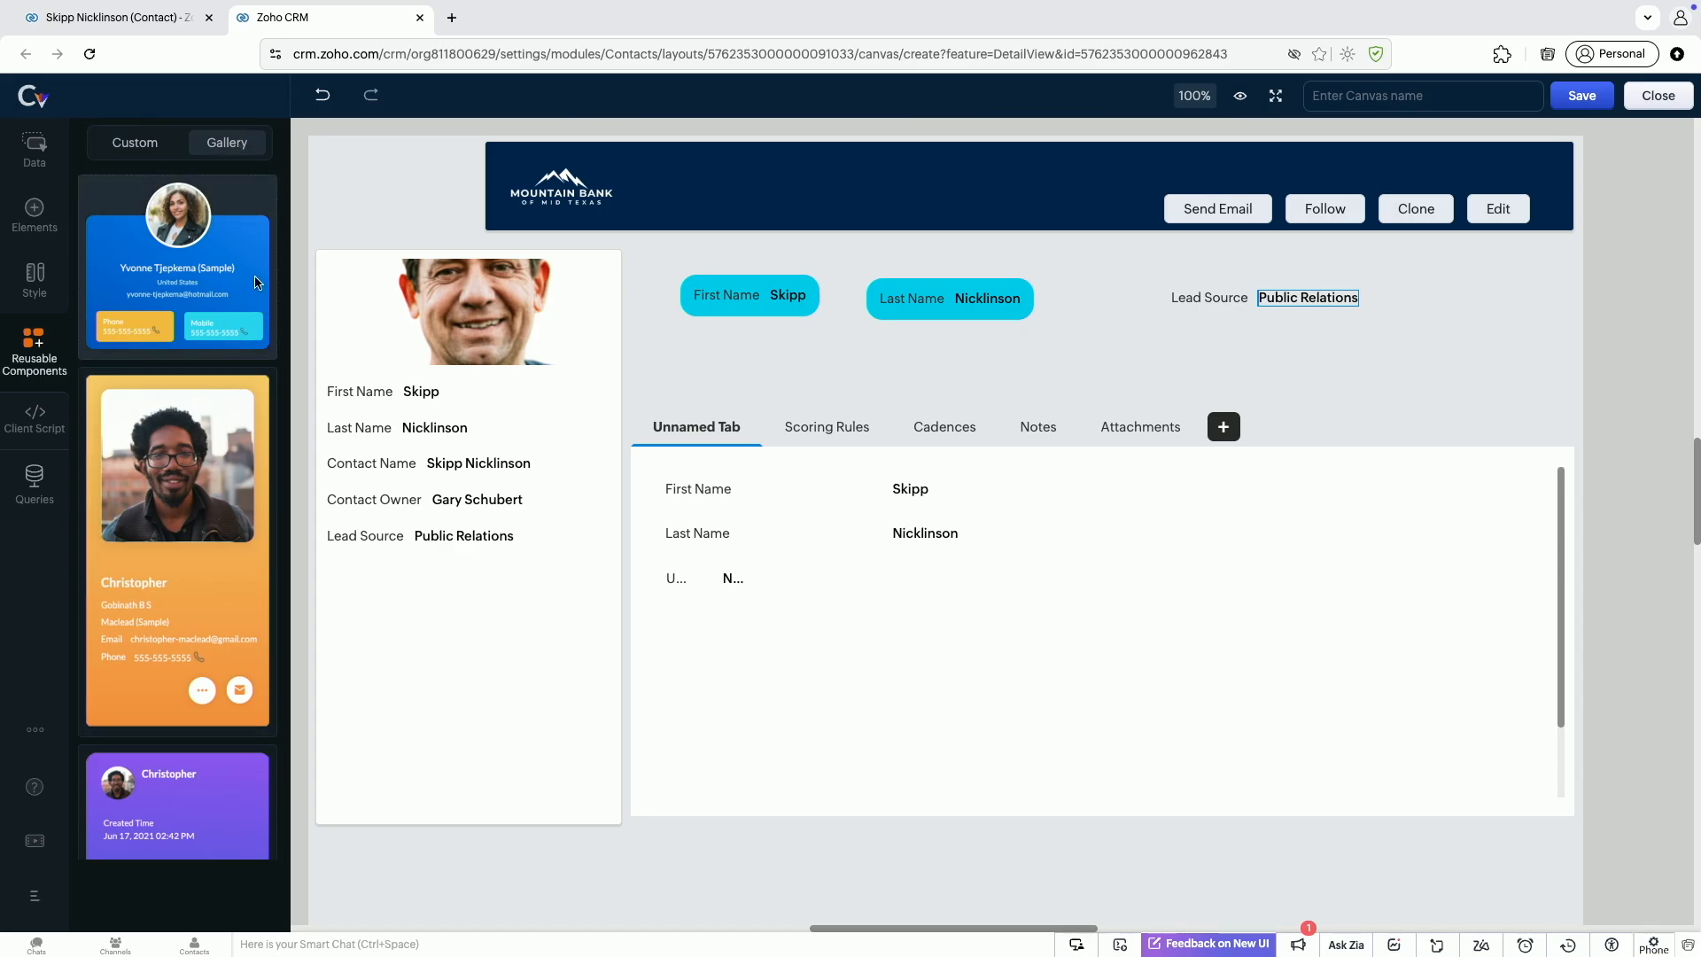
{"action": "left_click_drag", "start_coordinate": [255, 282], "coordinate": [388, 632]}
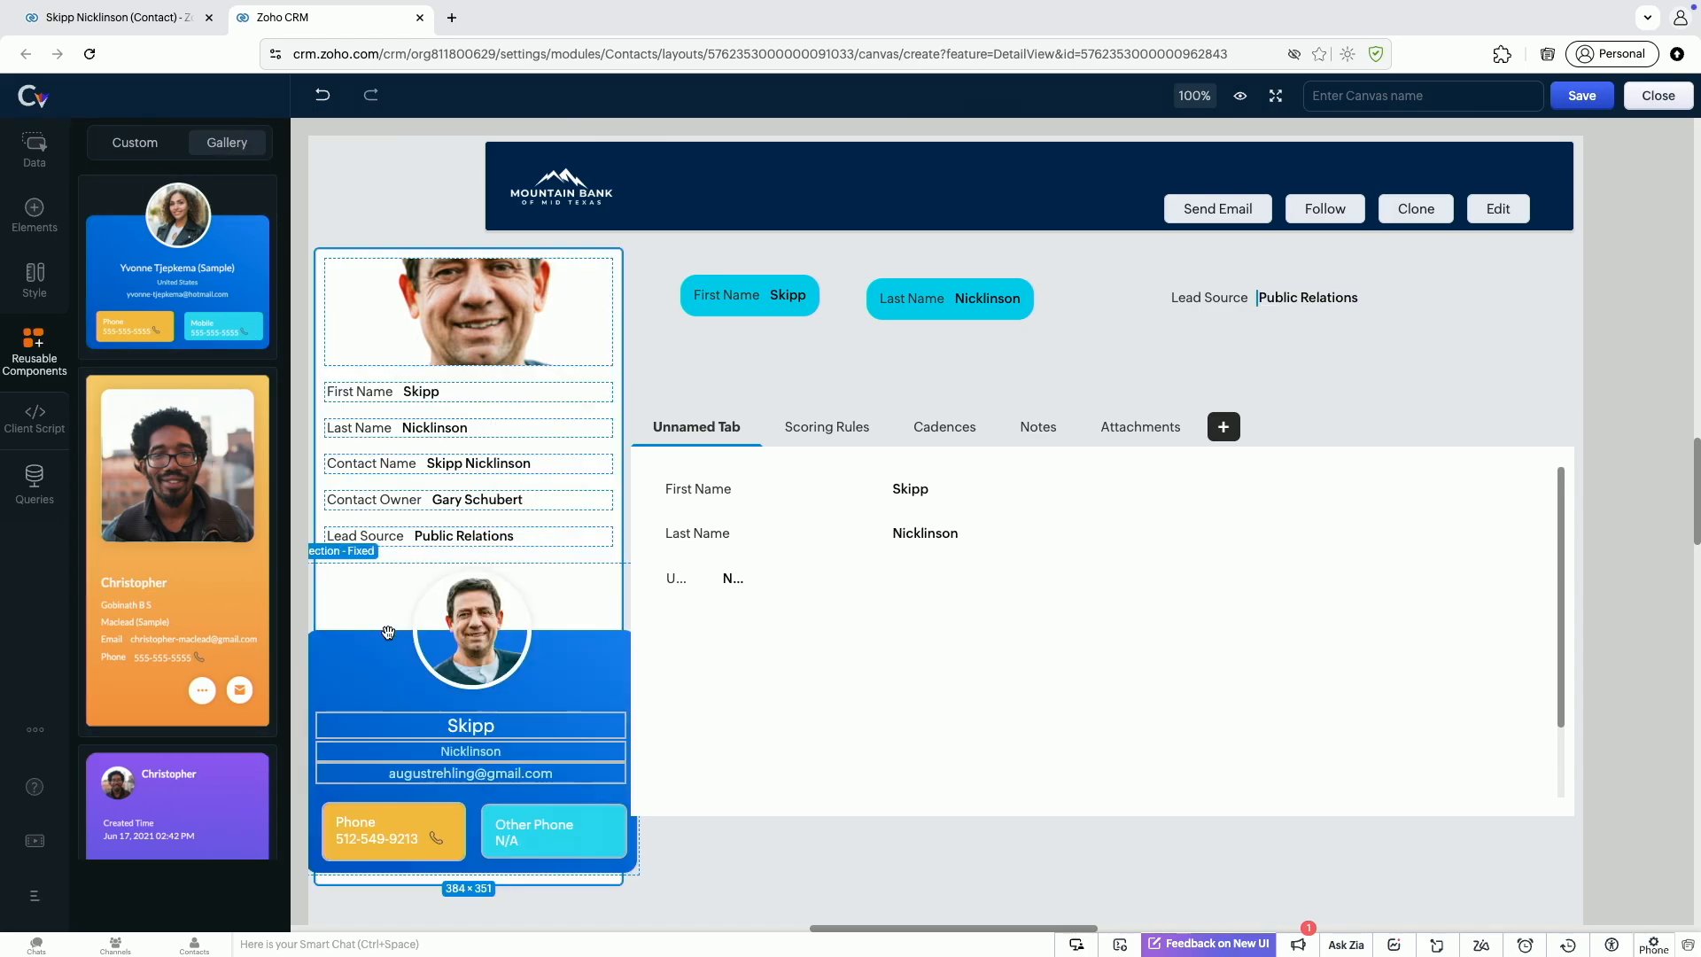
Check the presets for the field panel's vertical flex box and close the canvas editor
{"action": "left_click", "coordinate": [563, 630]}
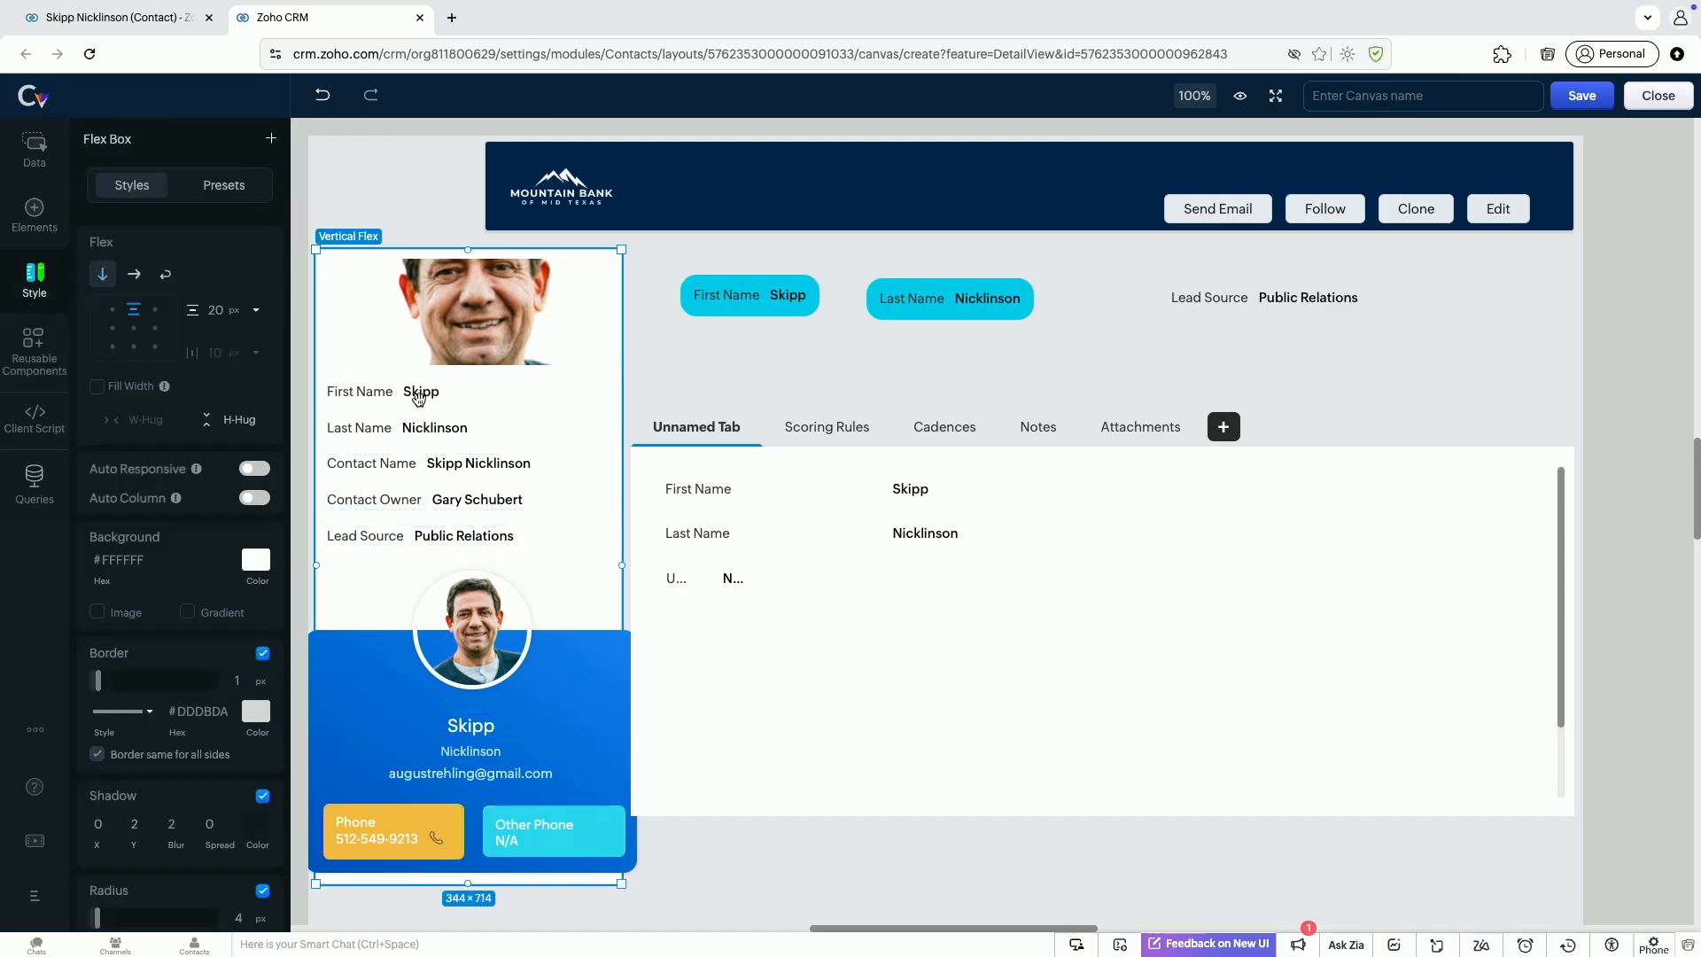
{"action": "left_click", "coordinate": [244, 185]}
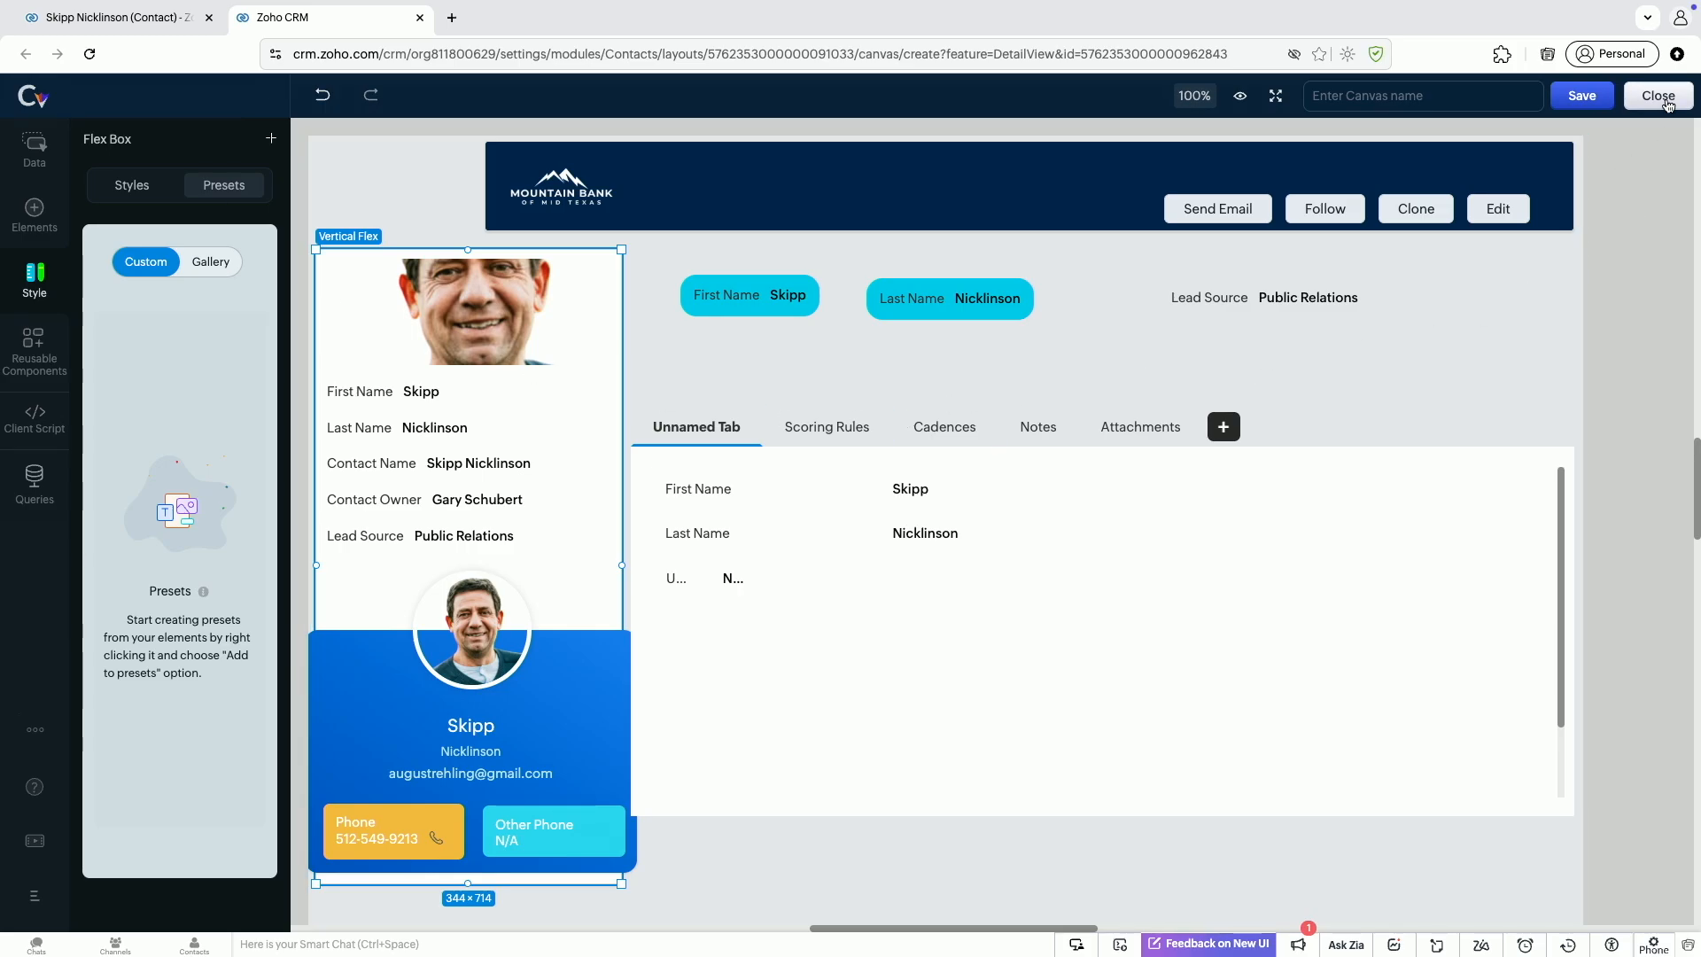
{"action": "left_click", "coordinate": [1110, 229]}
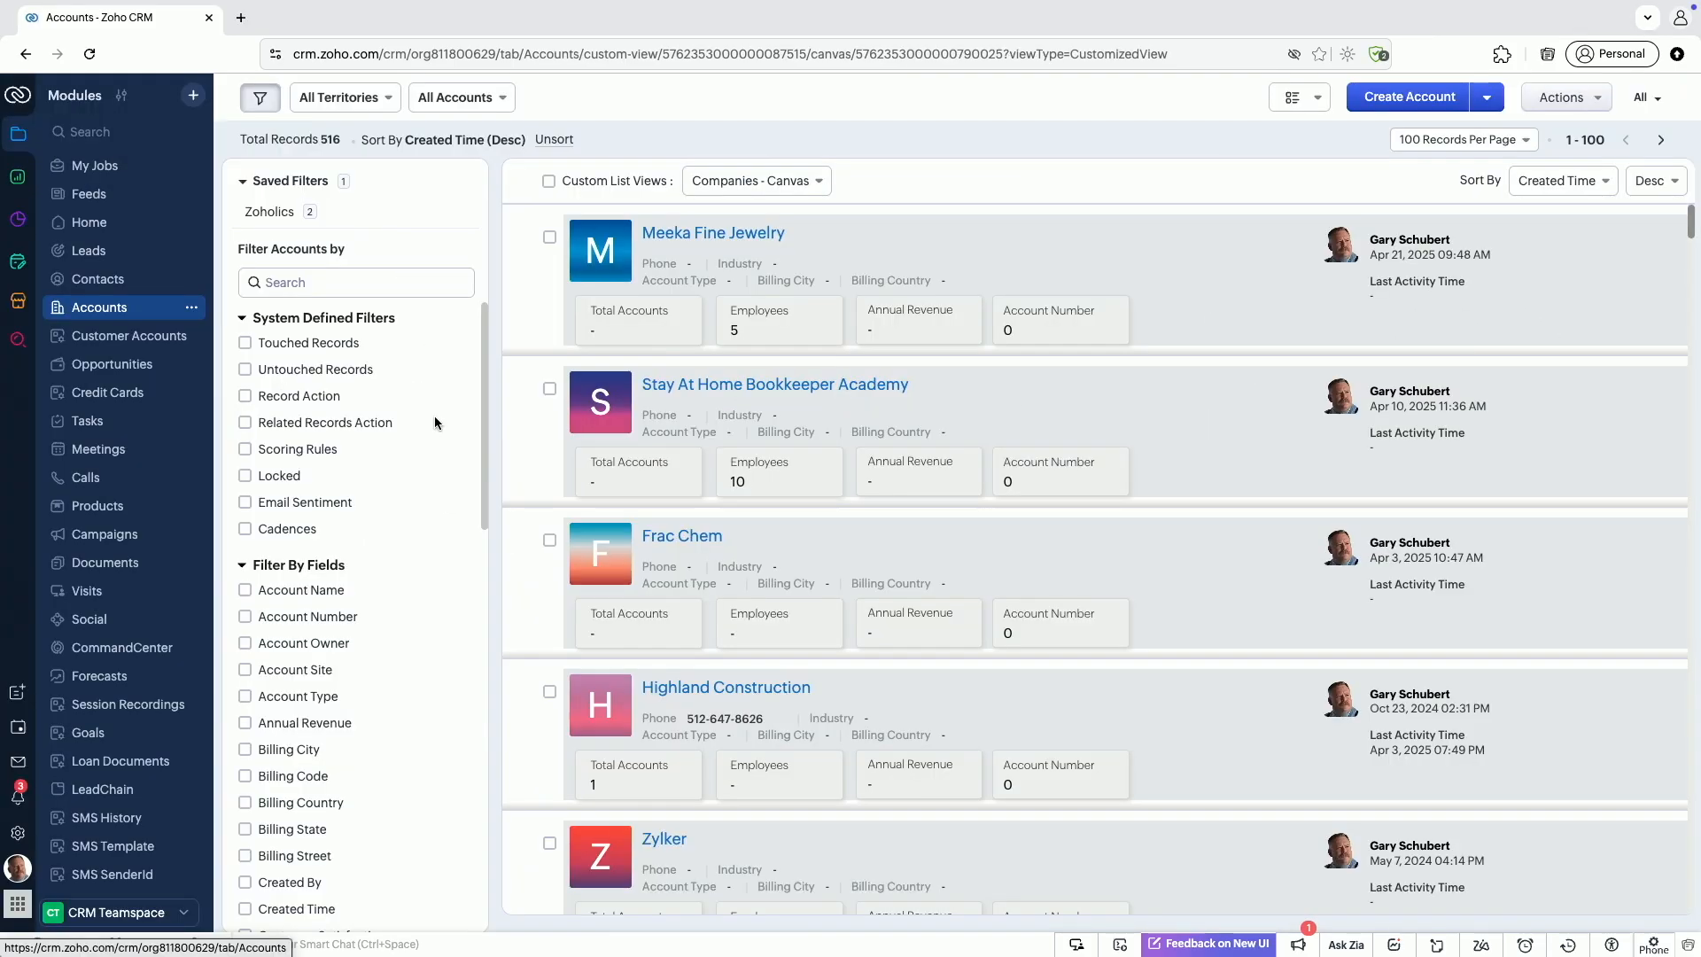
Try to open zohopresales.com in a new browser tab
{"action": "left_click", "coordinate": [242, 19]}
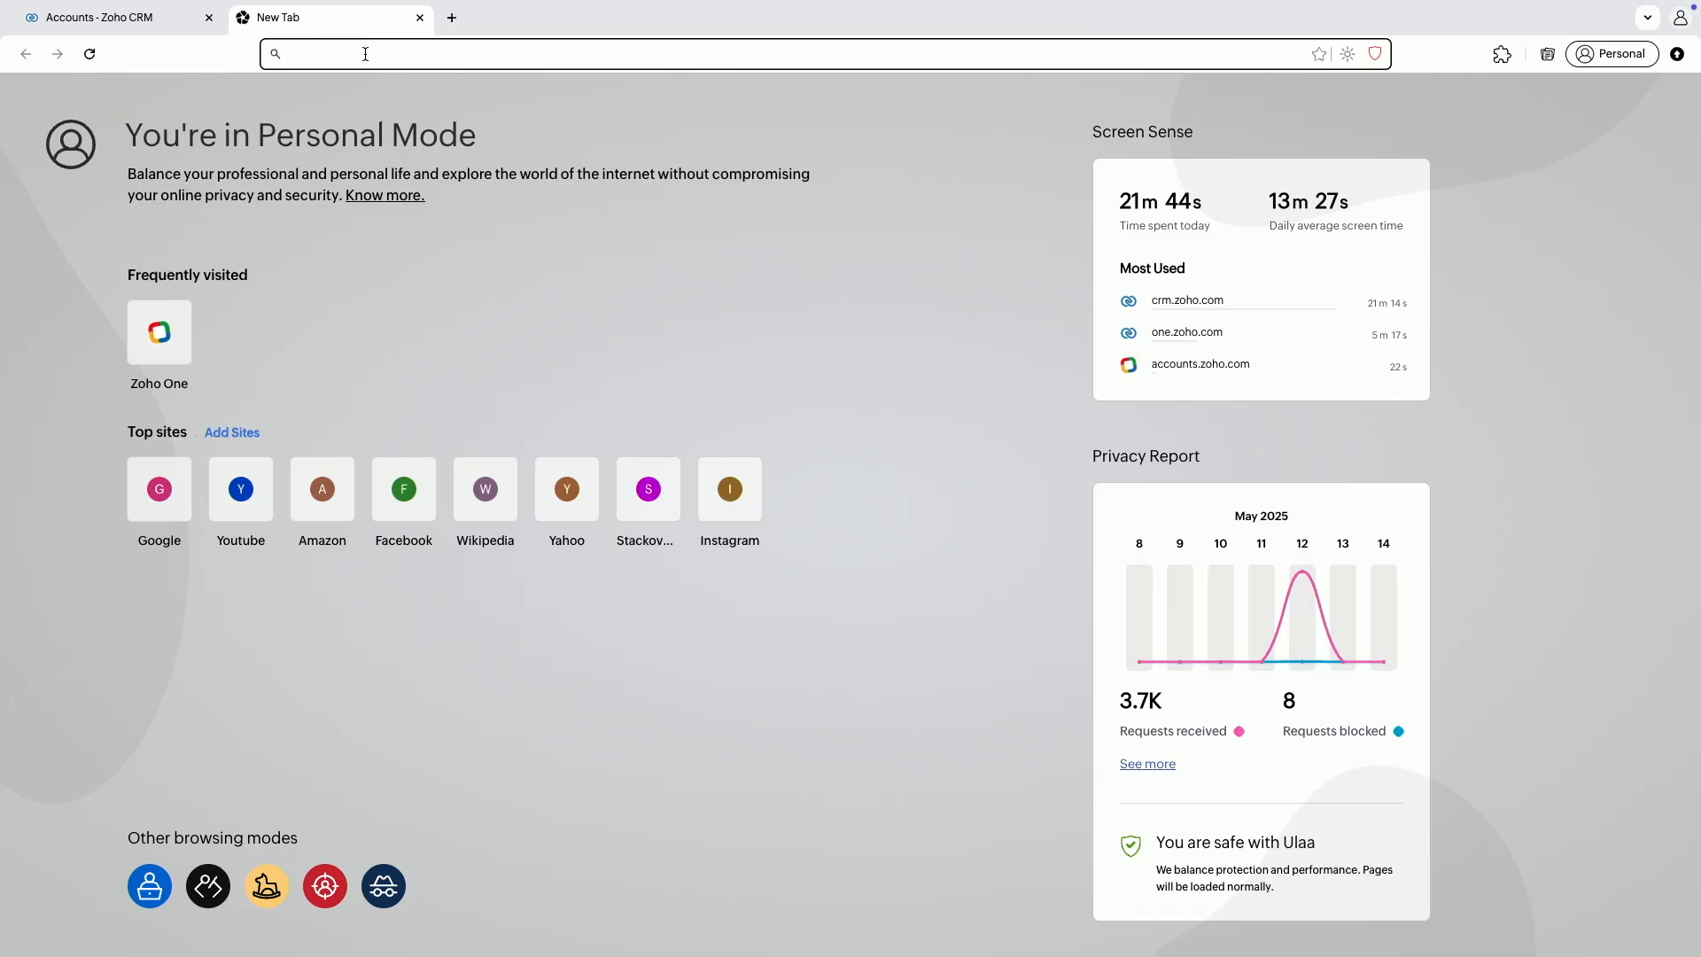
{"action": "type", "text": "zoiho"}
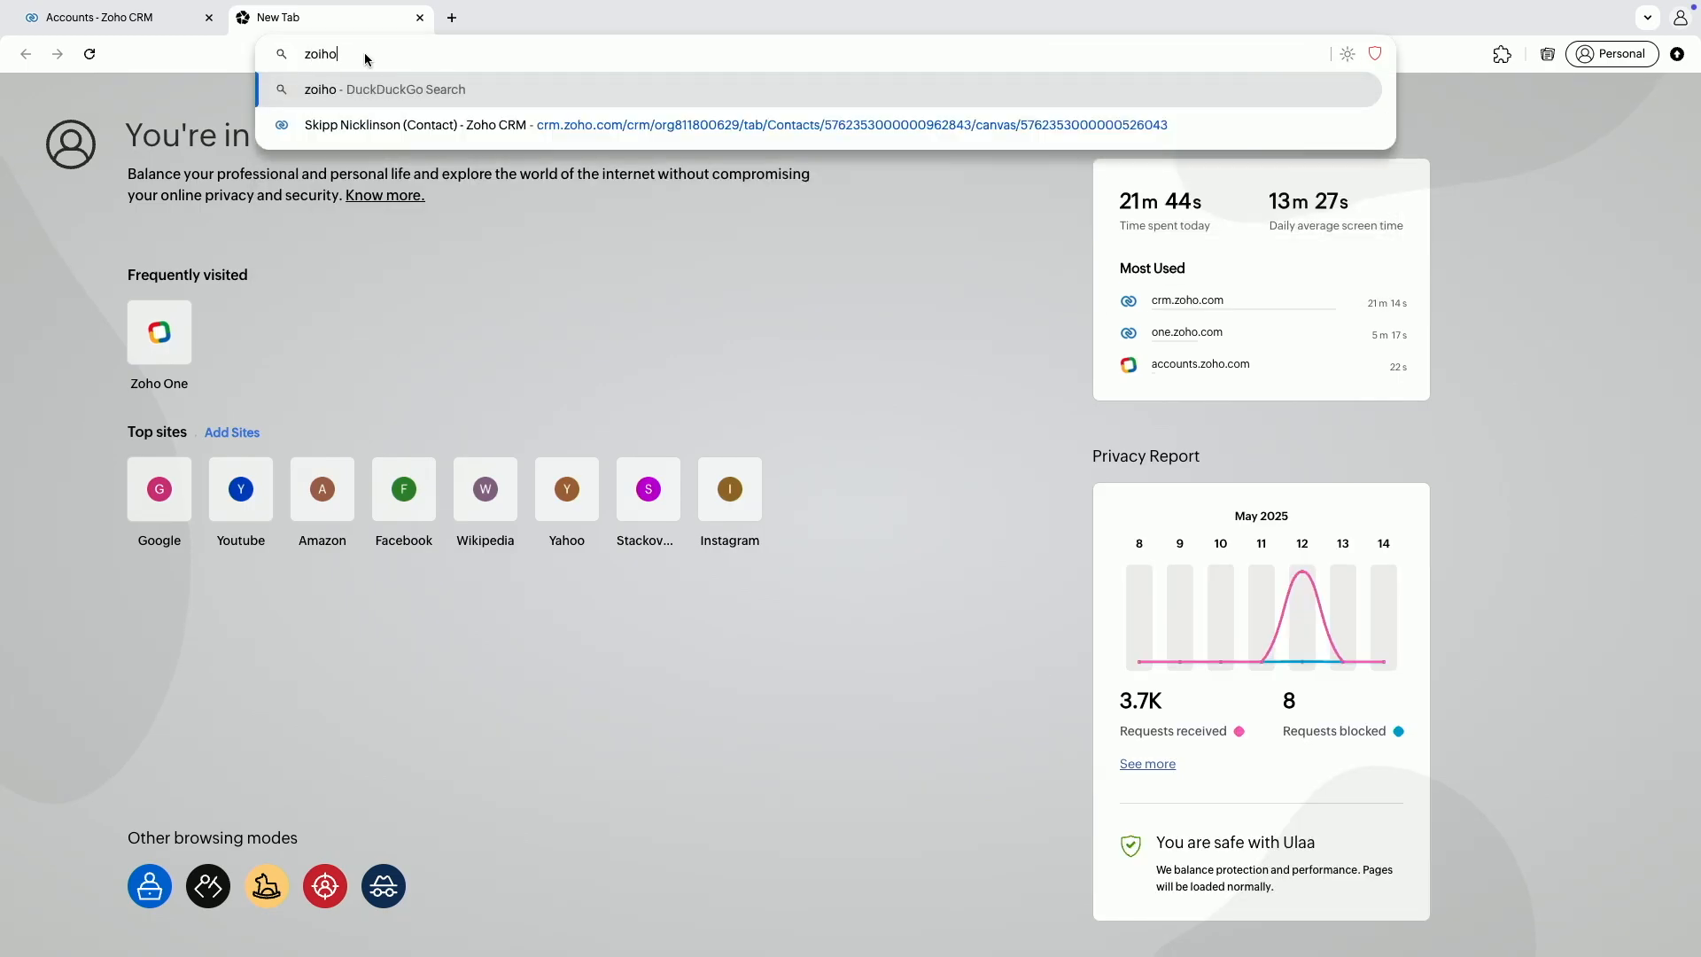
{"action": "key", "text": "BackSpace"}
{"action": "key", "text": "BackSpace"}
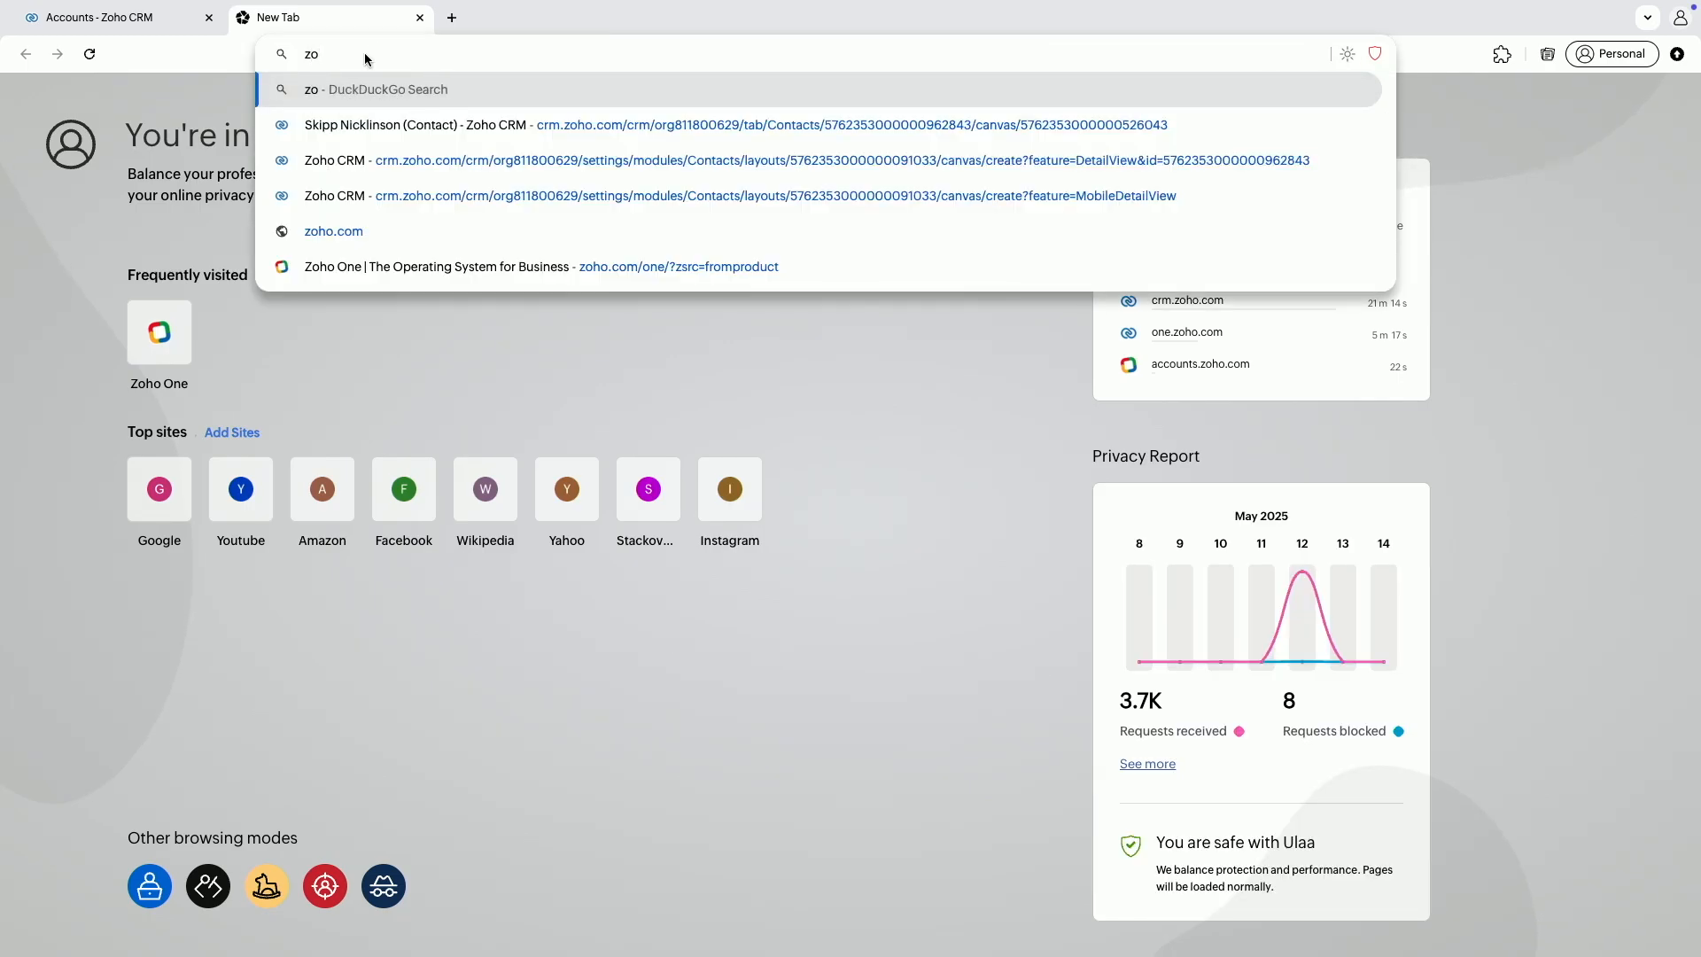
{"action": "type", "text": "hopr"}
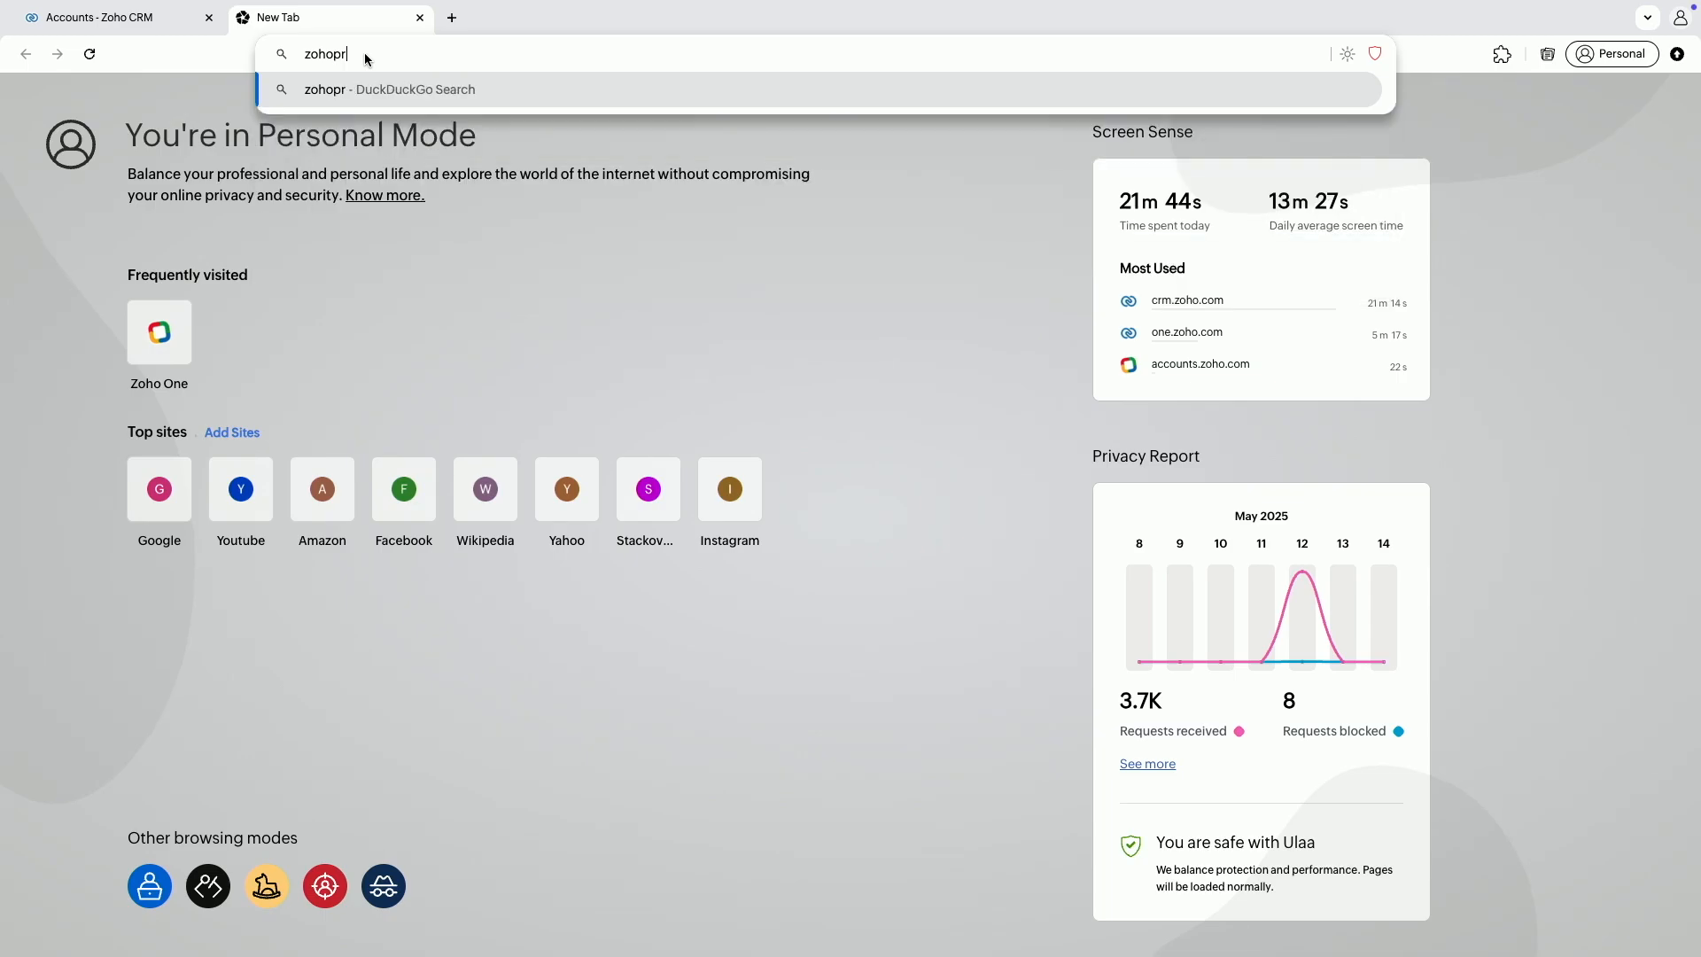
{"action": "type", "text": "esales.com"}
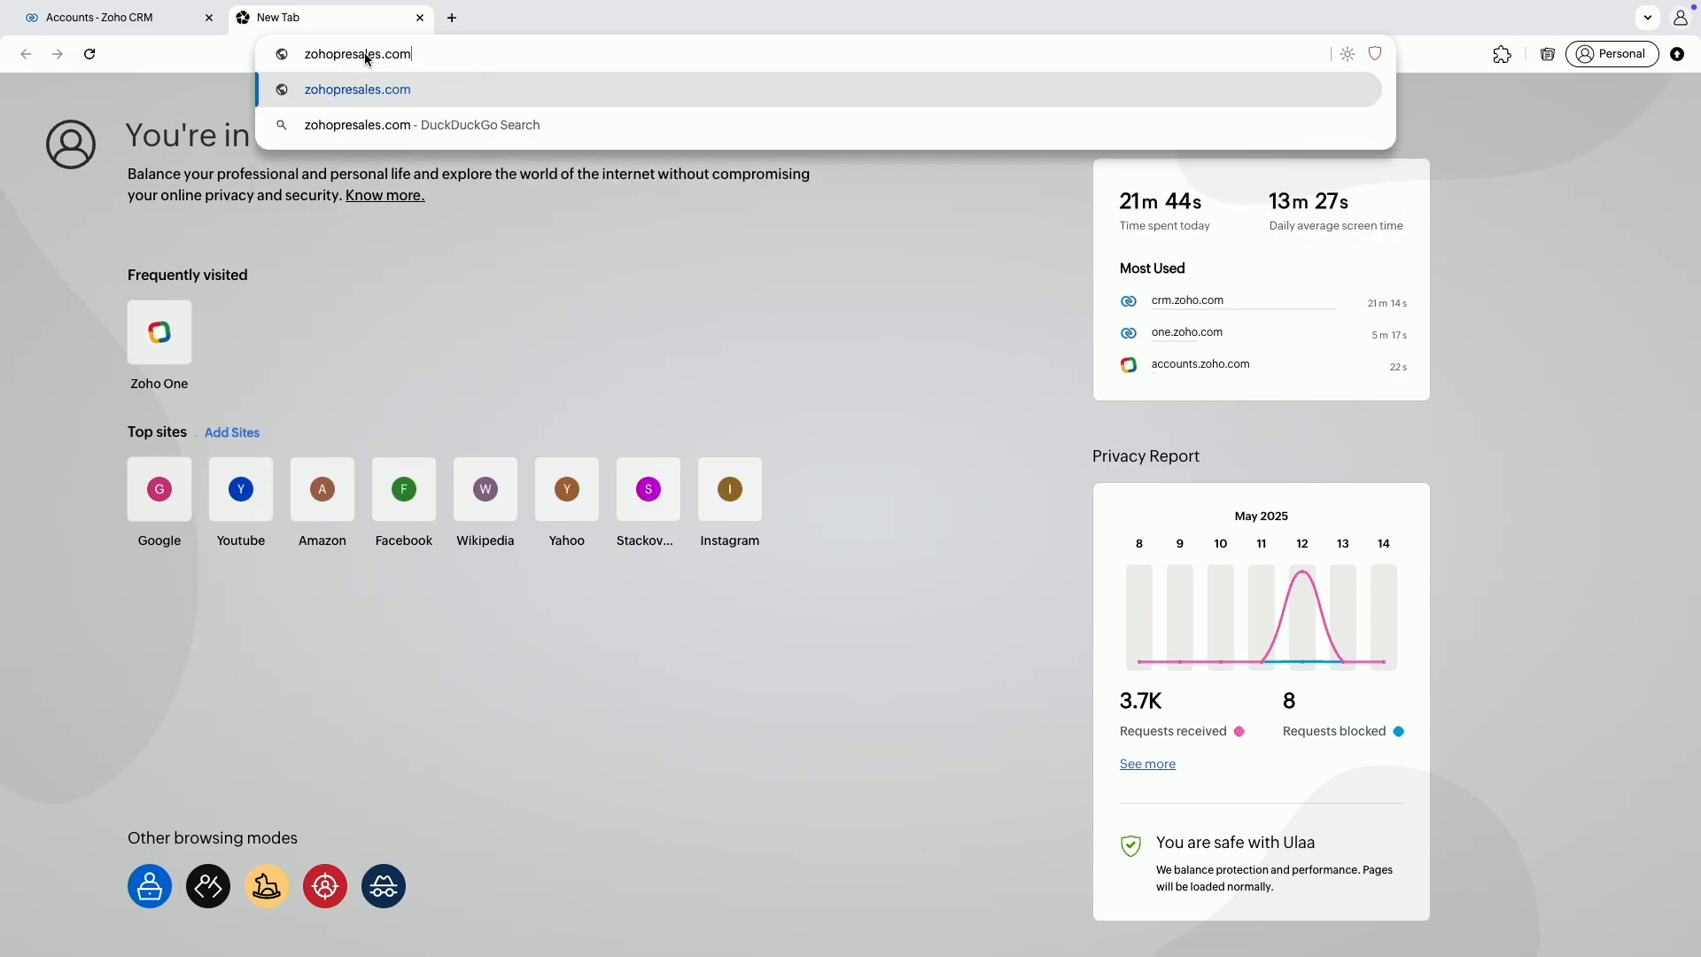
{"action": "key", "text": "Return"}
Try to open zohopresalesdmeo.com by adding "dmeo" to the web address
{"action": "left_click", "coordinate": [439, 55]}
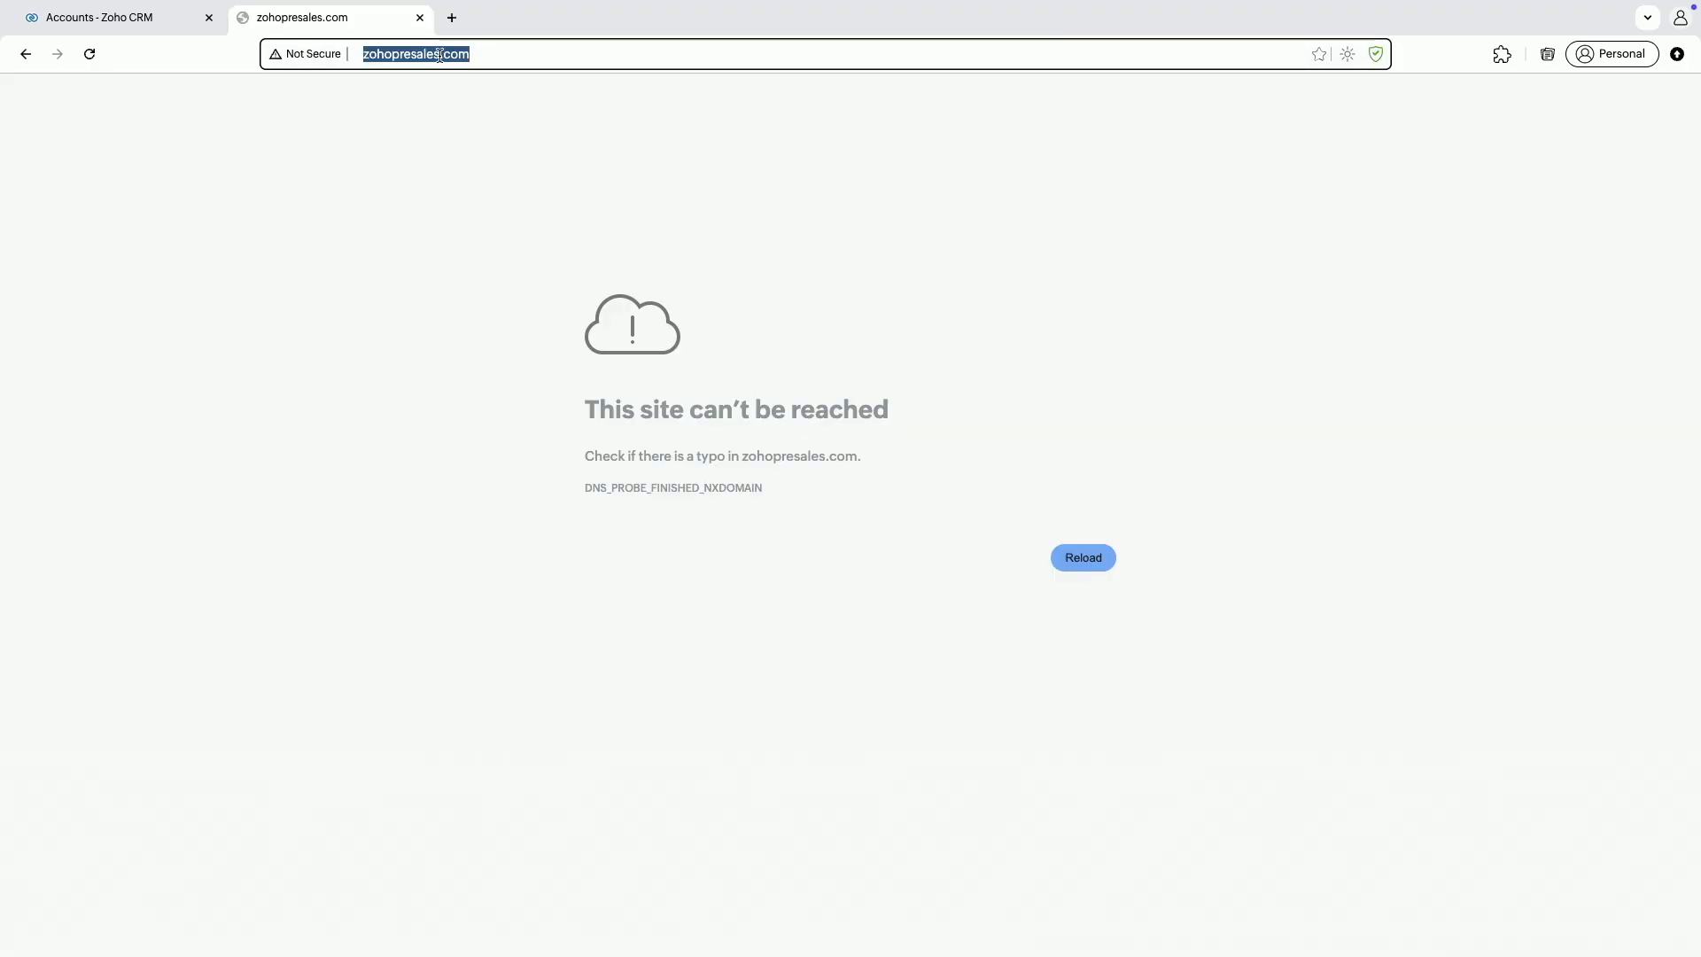
{"action": "left_click", "coordinate": [445, 58]}
{"action": "type", "text": "dmeo"}
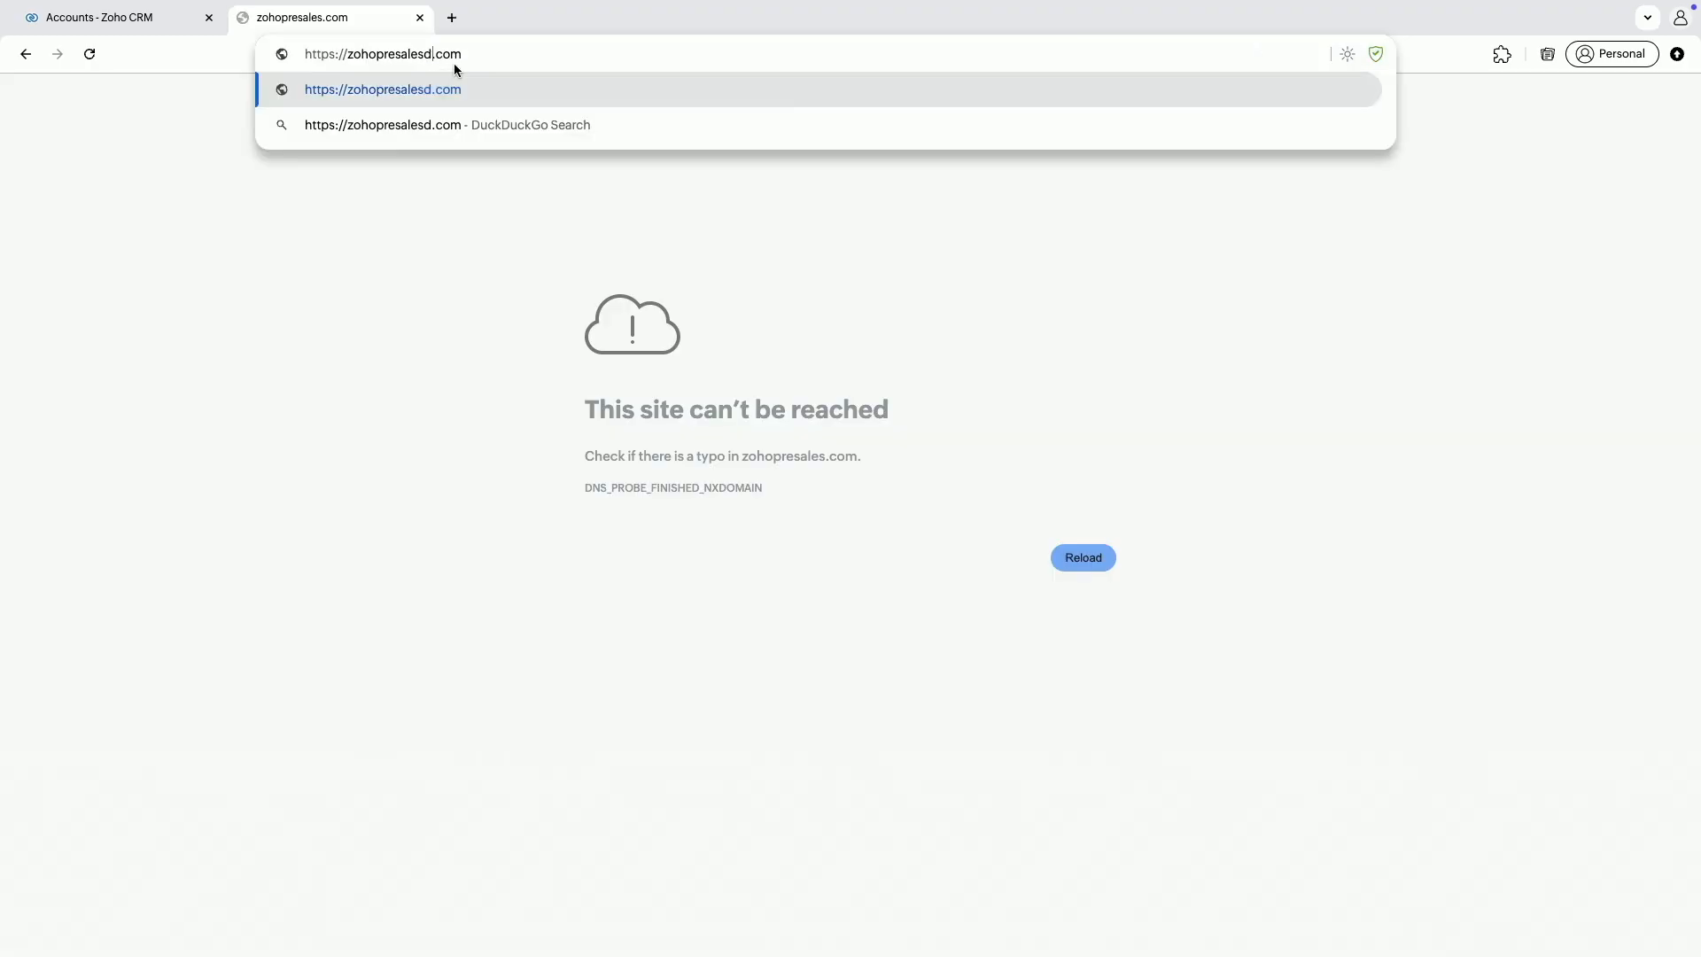
{"action": "key", "text": "Return"}
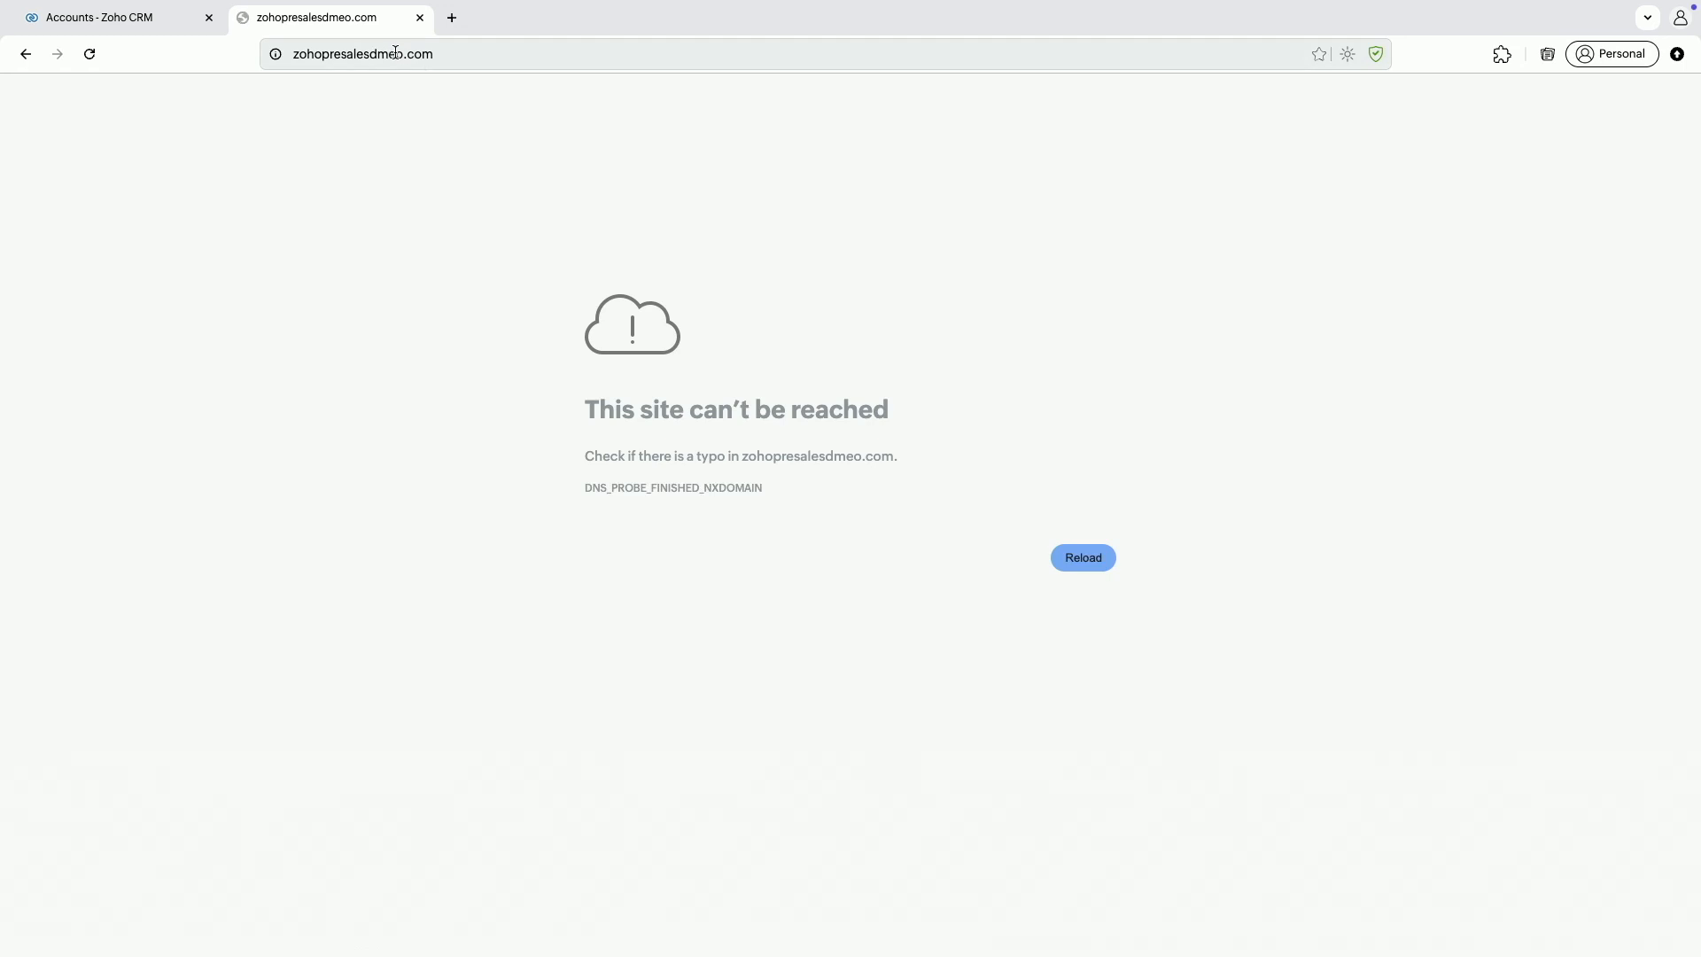
Replace the web address with zohopresalesdemo.com and load the site
{"action": "left_click", "coordinate": [402, 54]}
{"action": "key", "text": "BackSpace"}
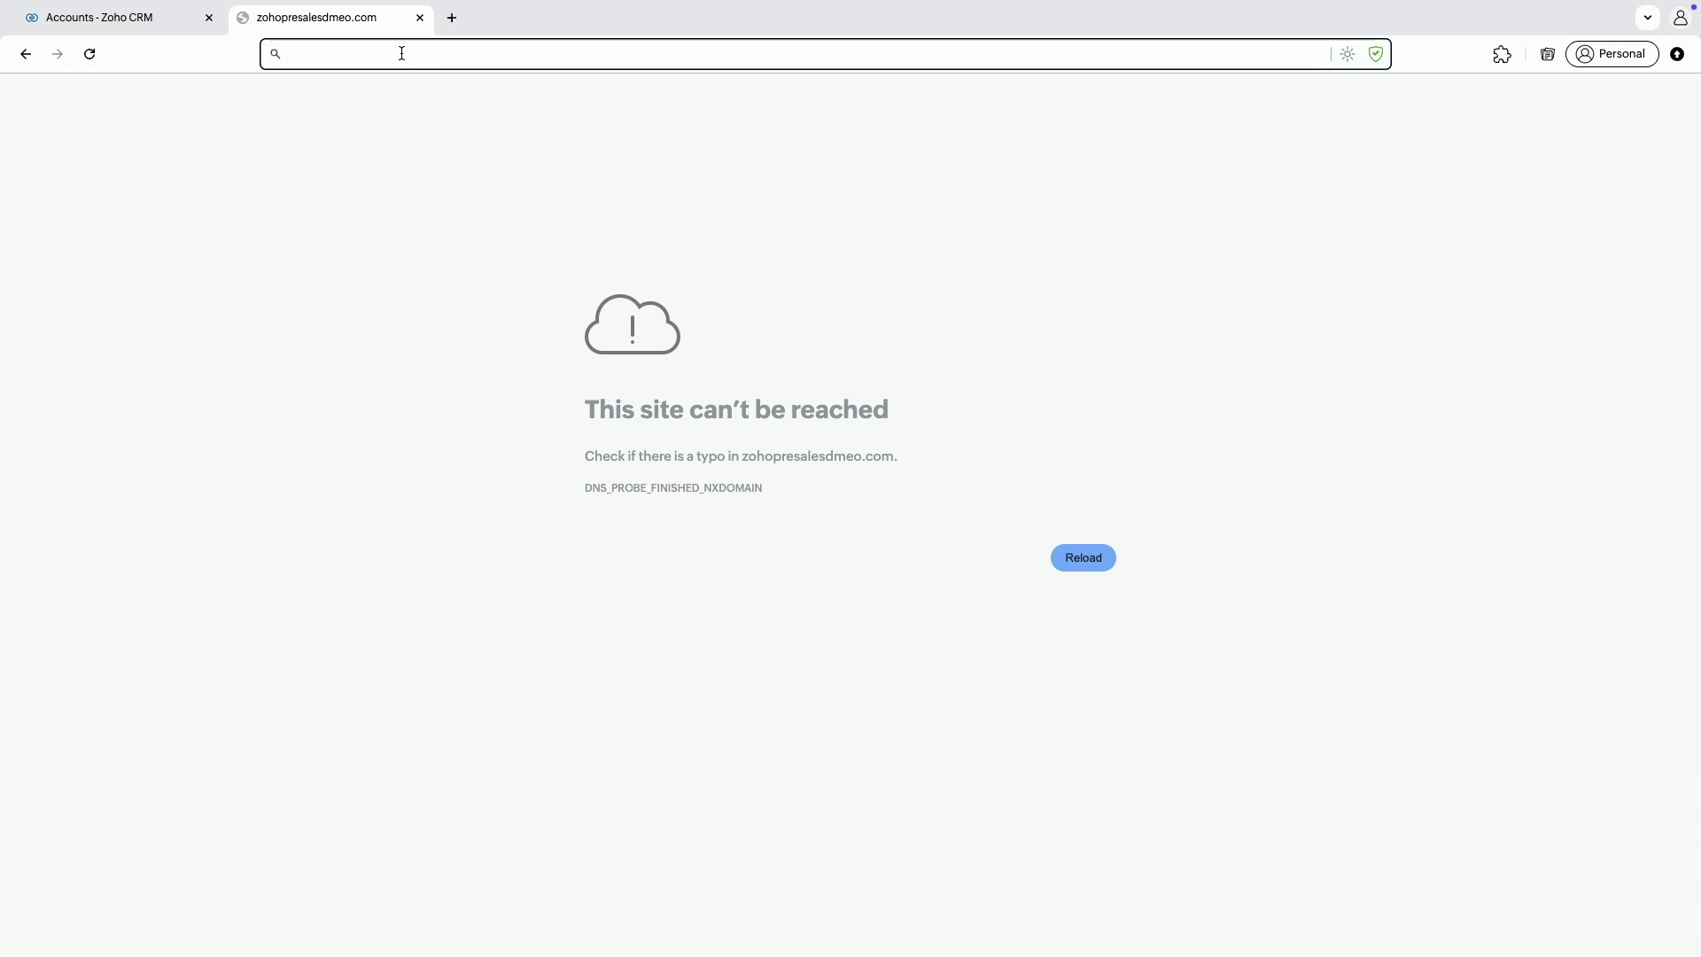
{"action": "type", "text": "zohopresa"}
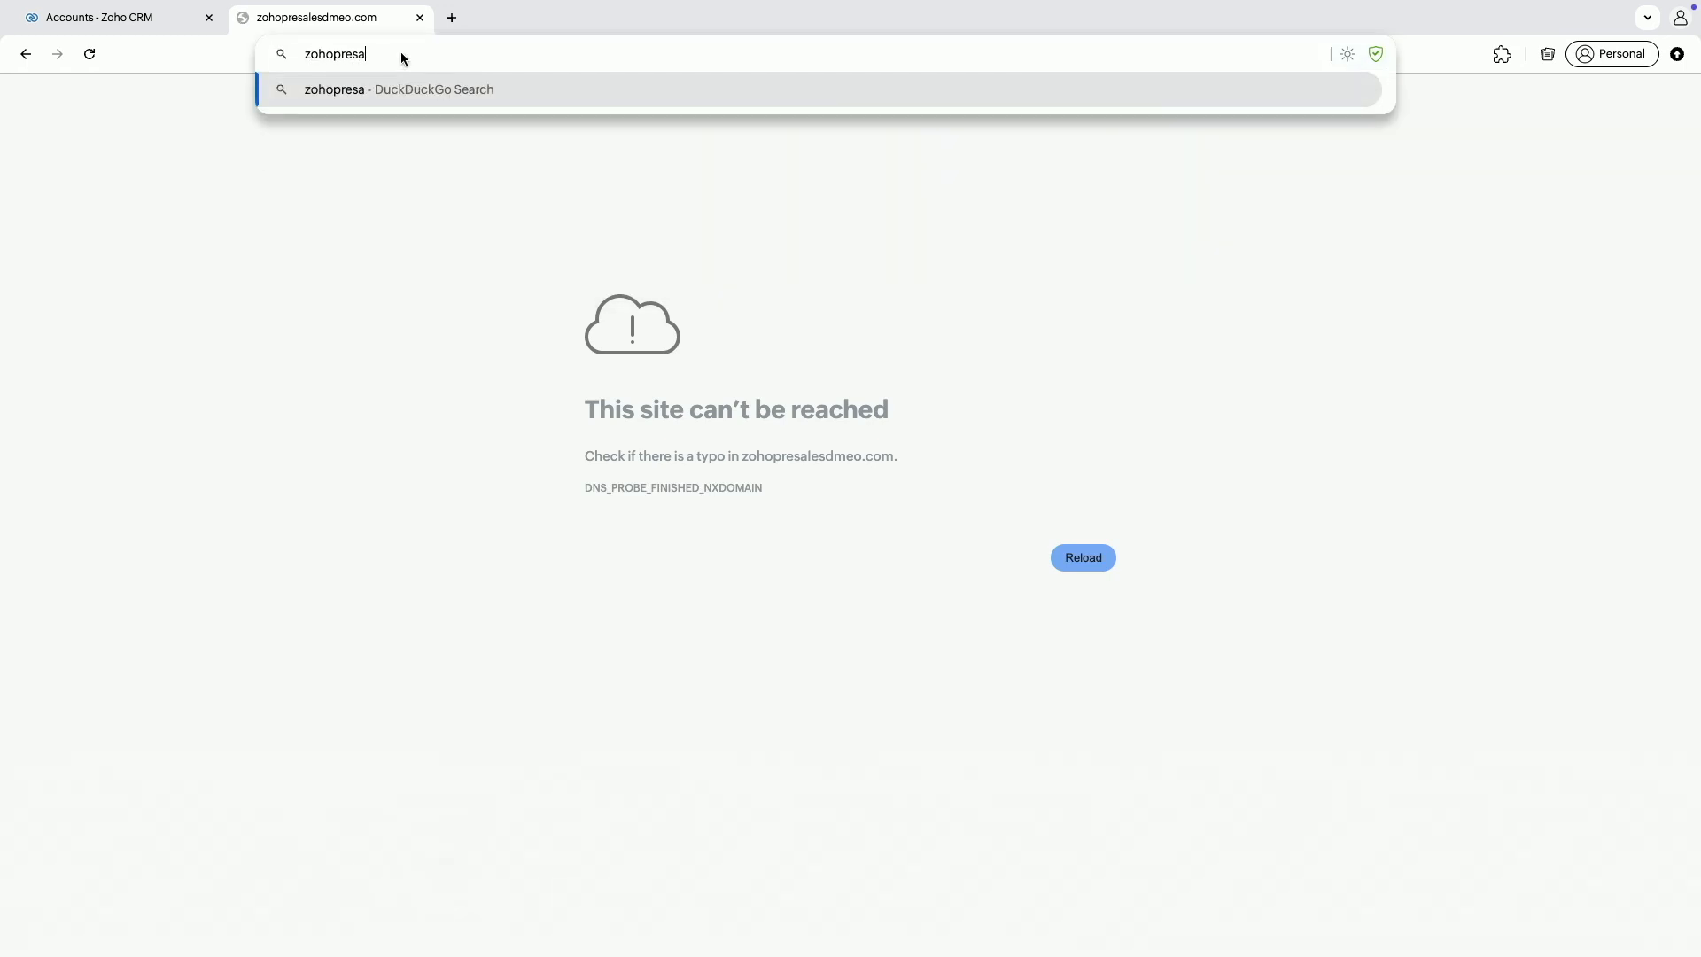
{"action": "type", "text": "lesdemo.c"}
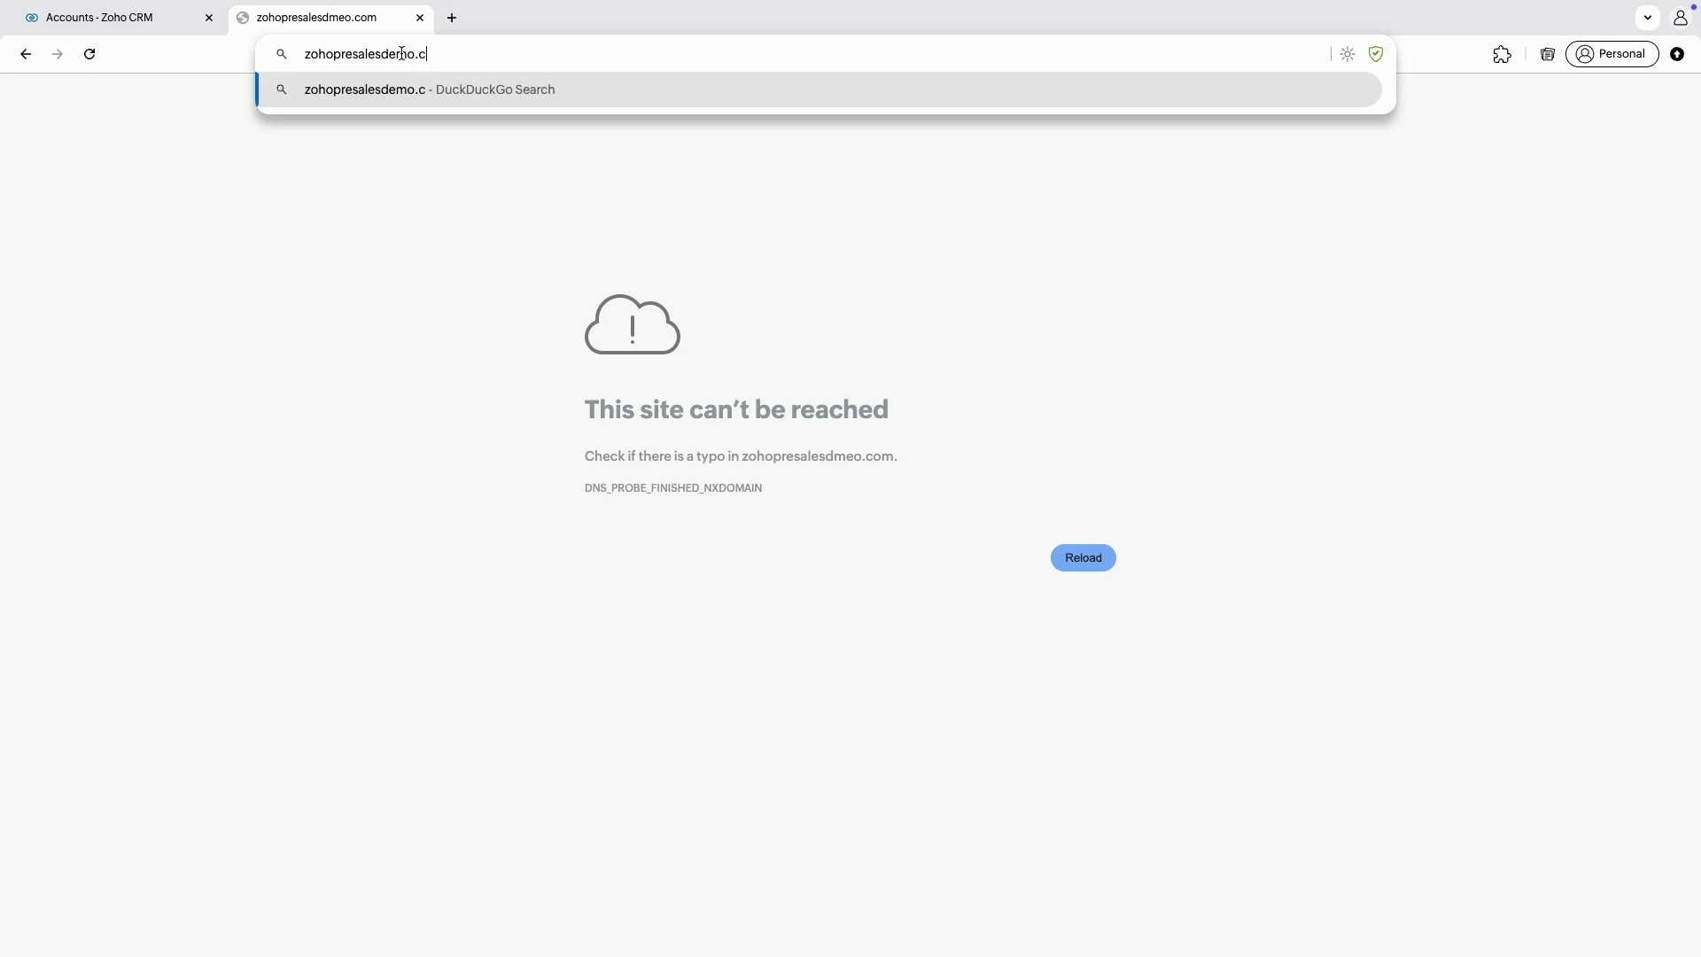
{"action": "type", "text": "om"}
{"action": "key", "text": "Return"}
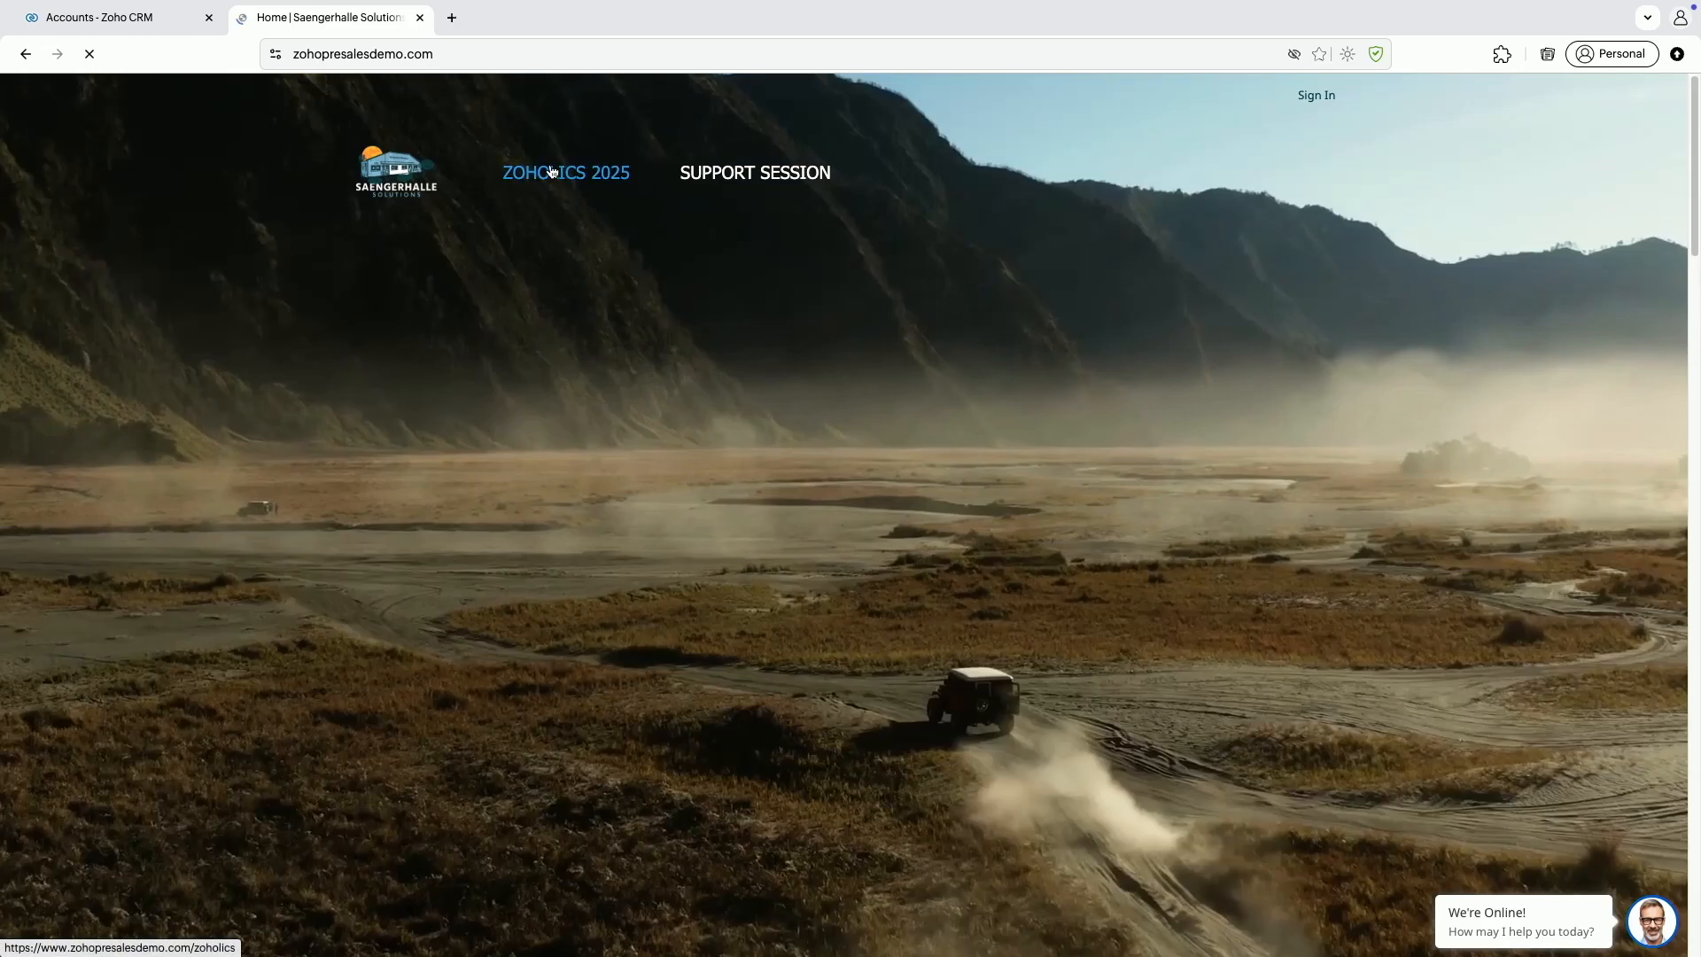
Copy the Contact Record Template Key from the site's Zoholics 2025 page and switch back to Zoho CRM
{"action": "left_click", "coordinate": [550, 171]}
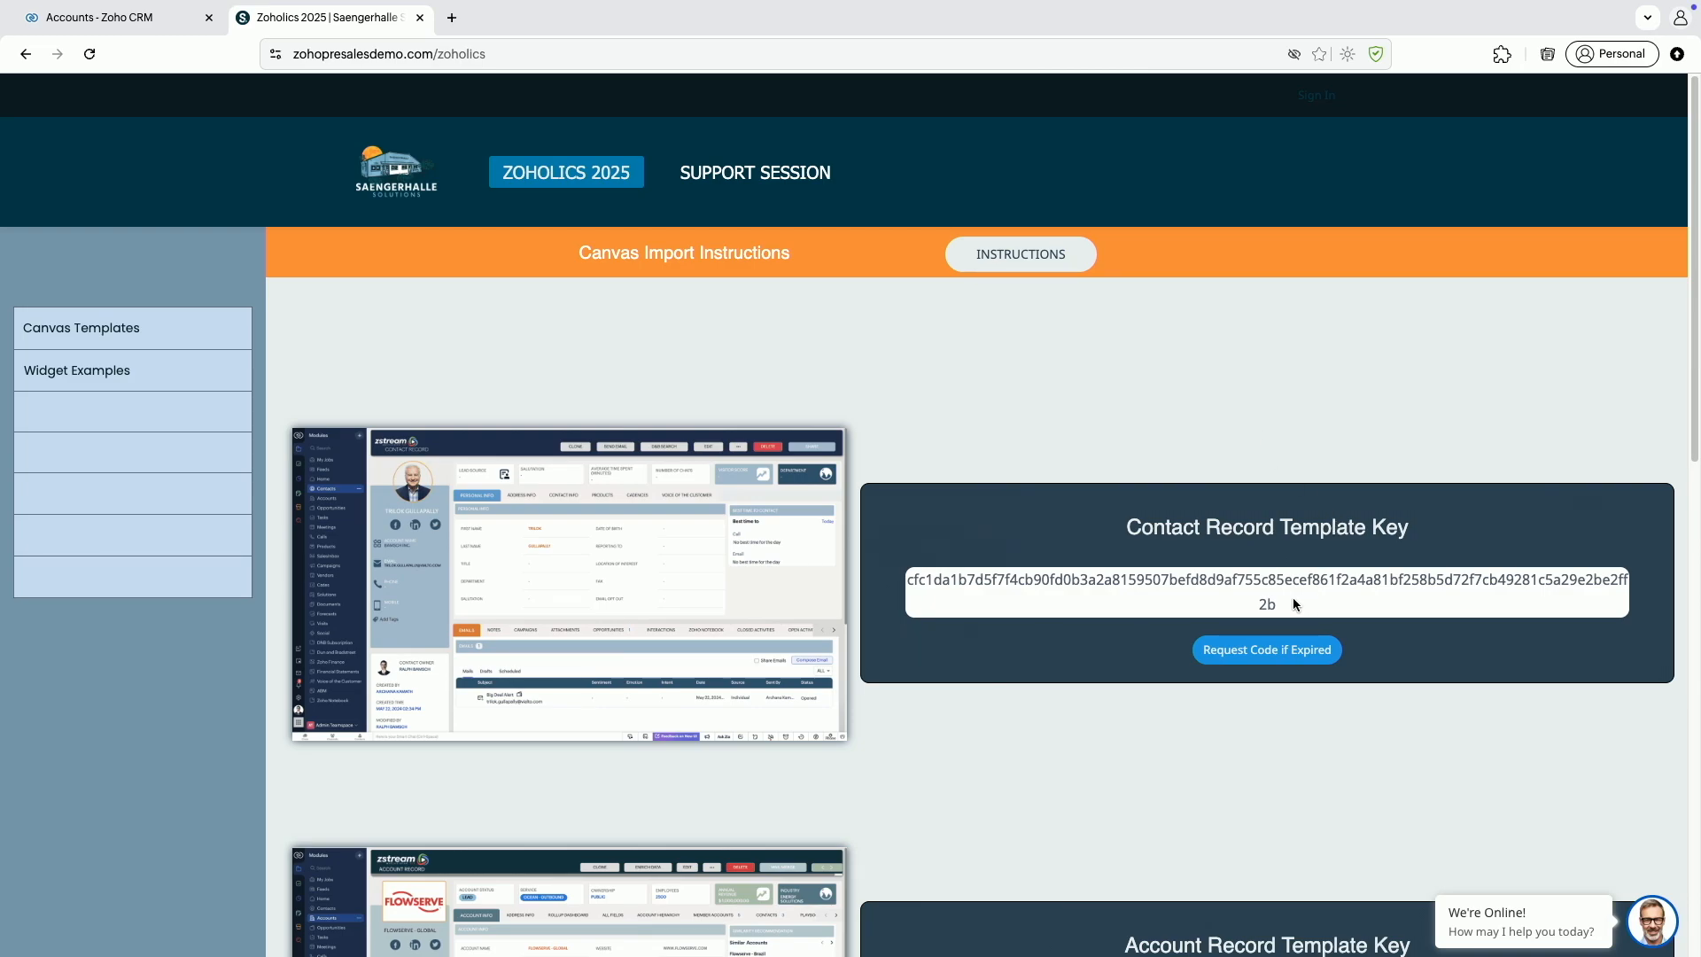
{"action": "left_click_drag", "start_coordinate": [1292, 603], "coordinate": [909, 576]}
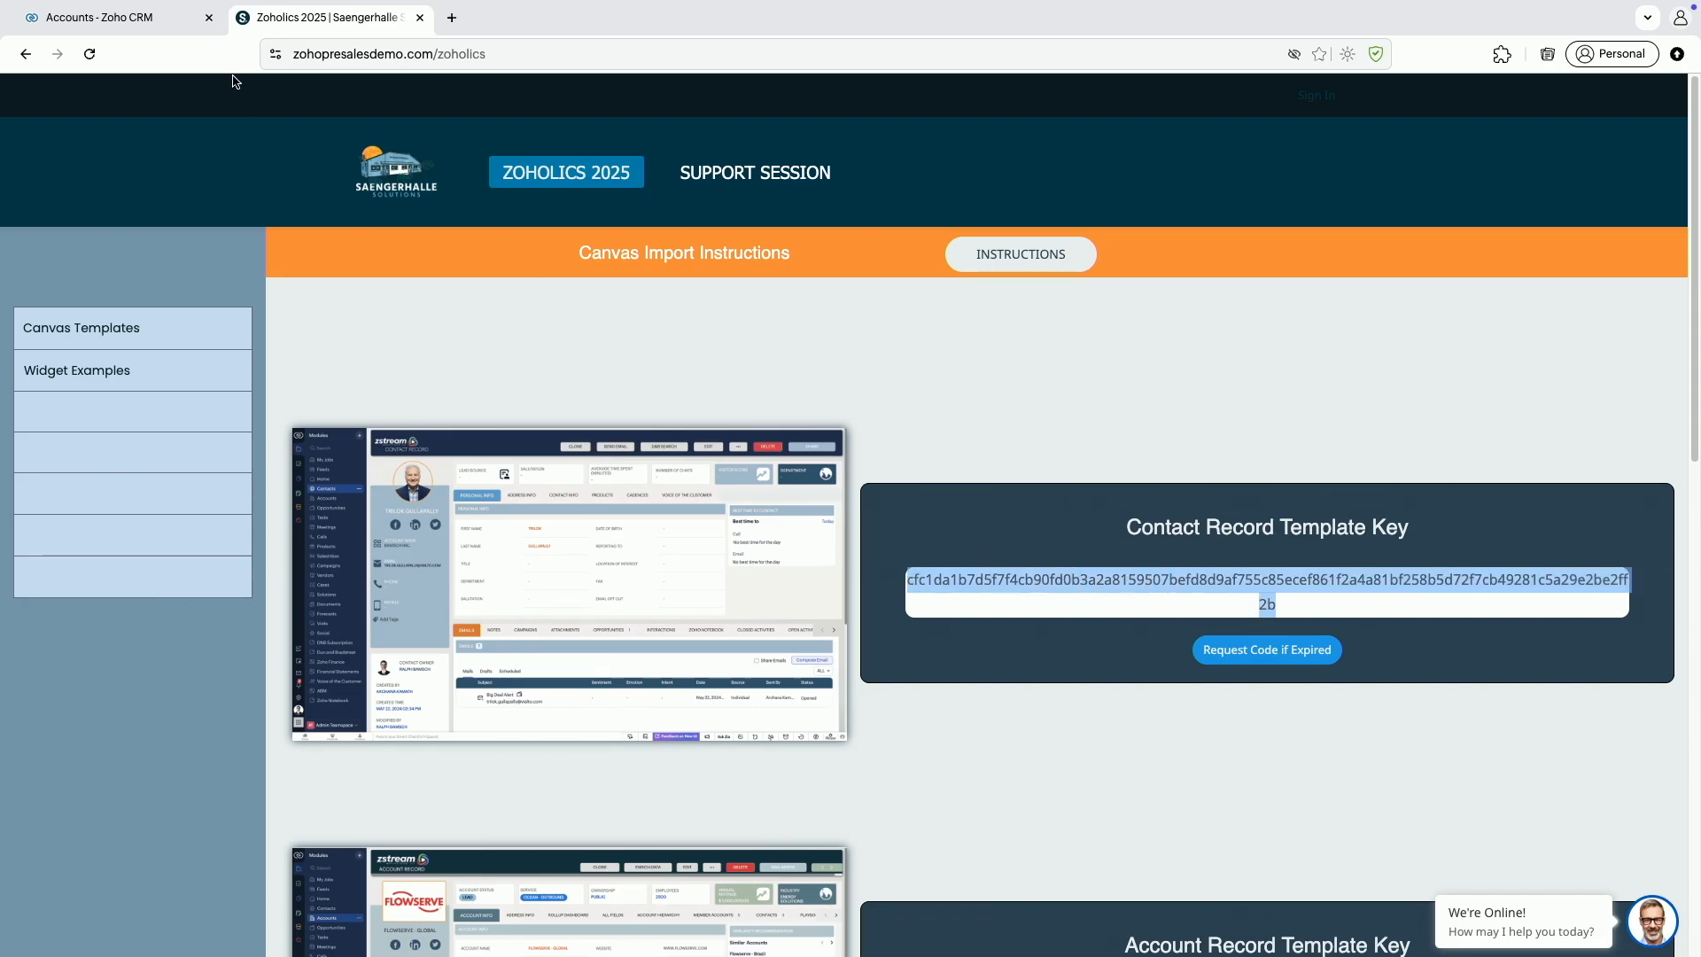
{"action": "left_click", "coordinate": [147, 25]}
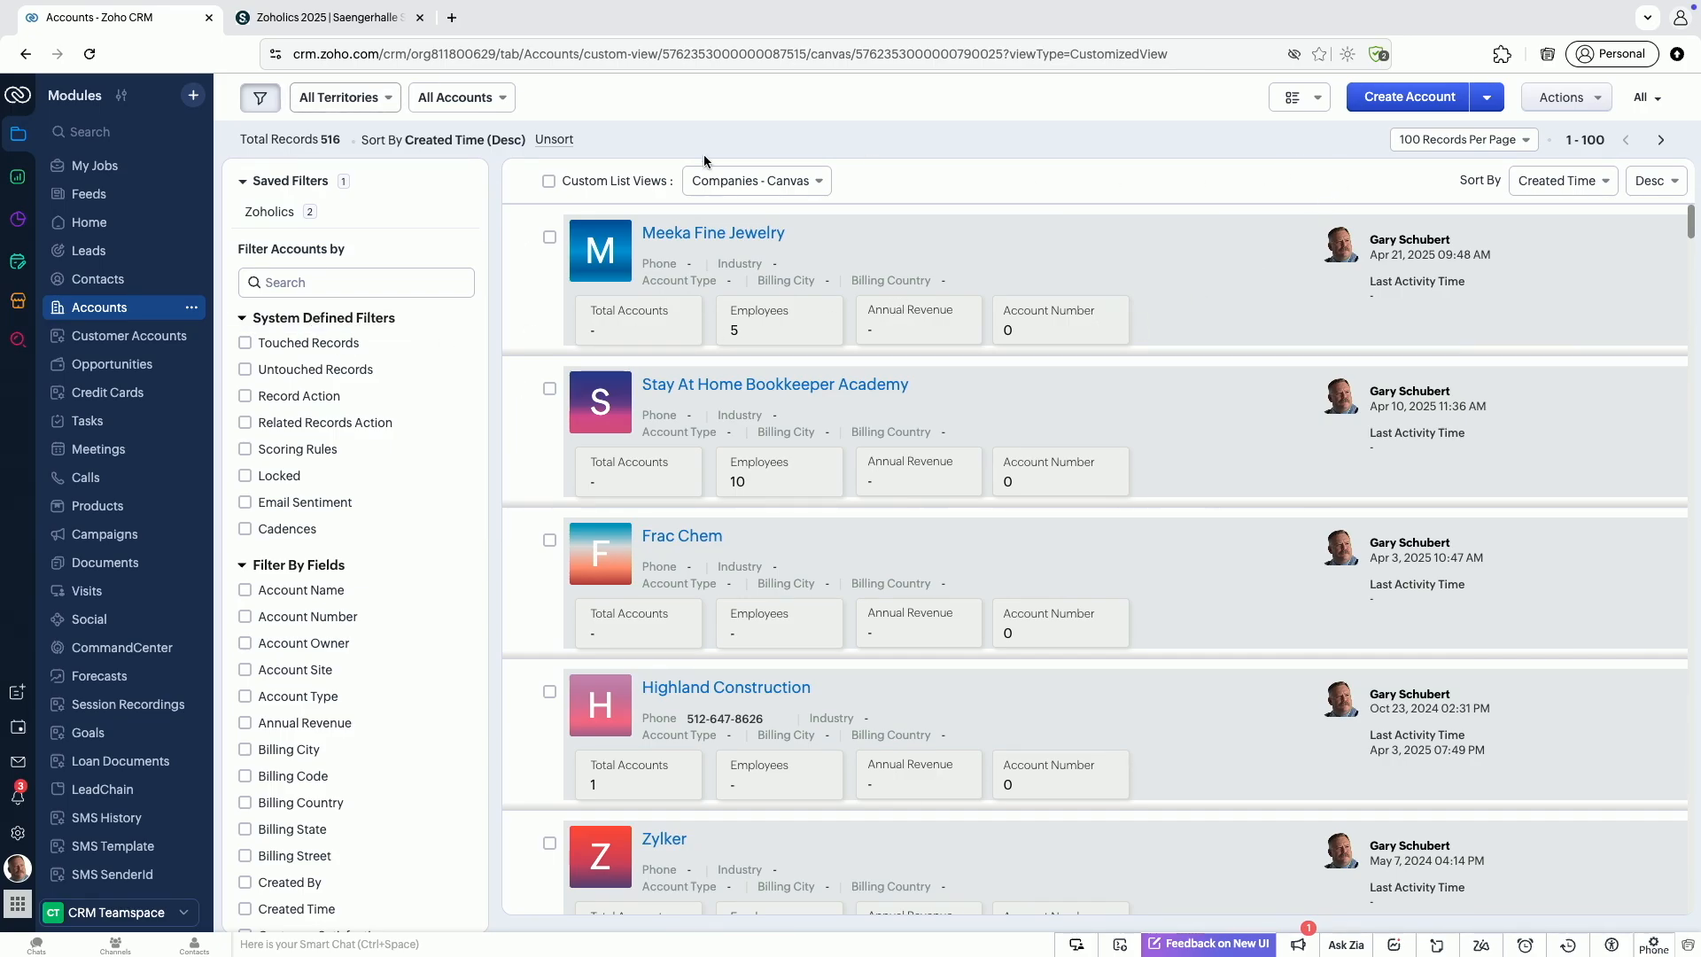
Go to the Canvas setup, check the canvas list views, and return to the record detail page canvases
{"action": "left_click", "coordinate": [17, 833]}
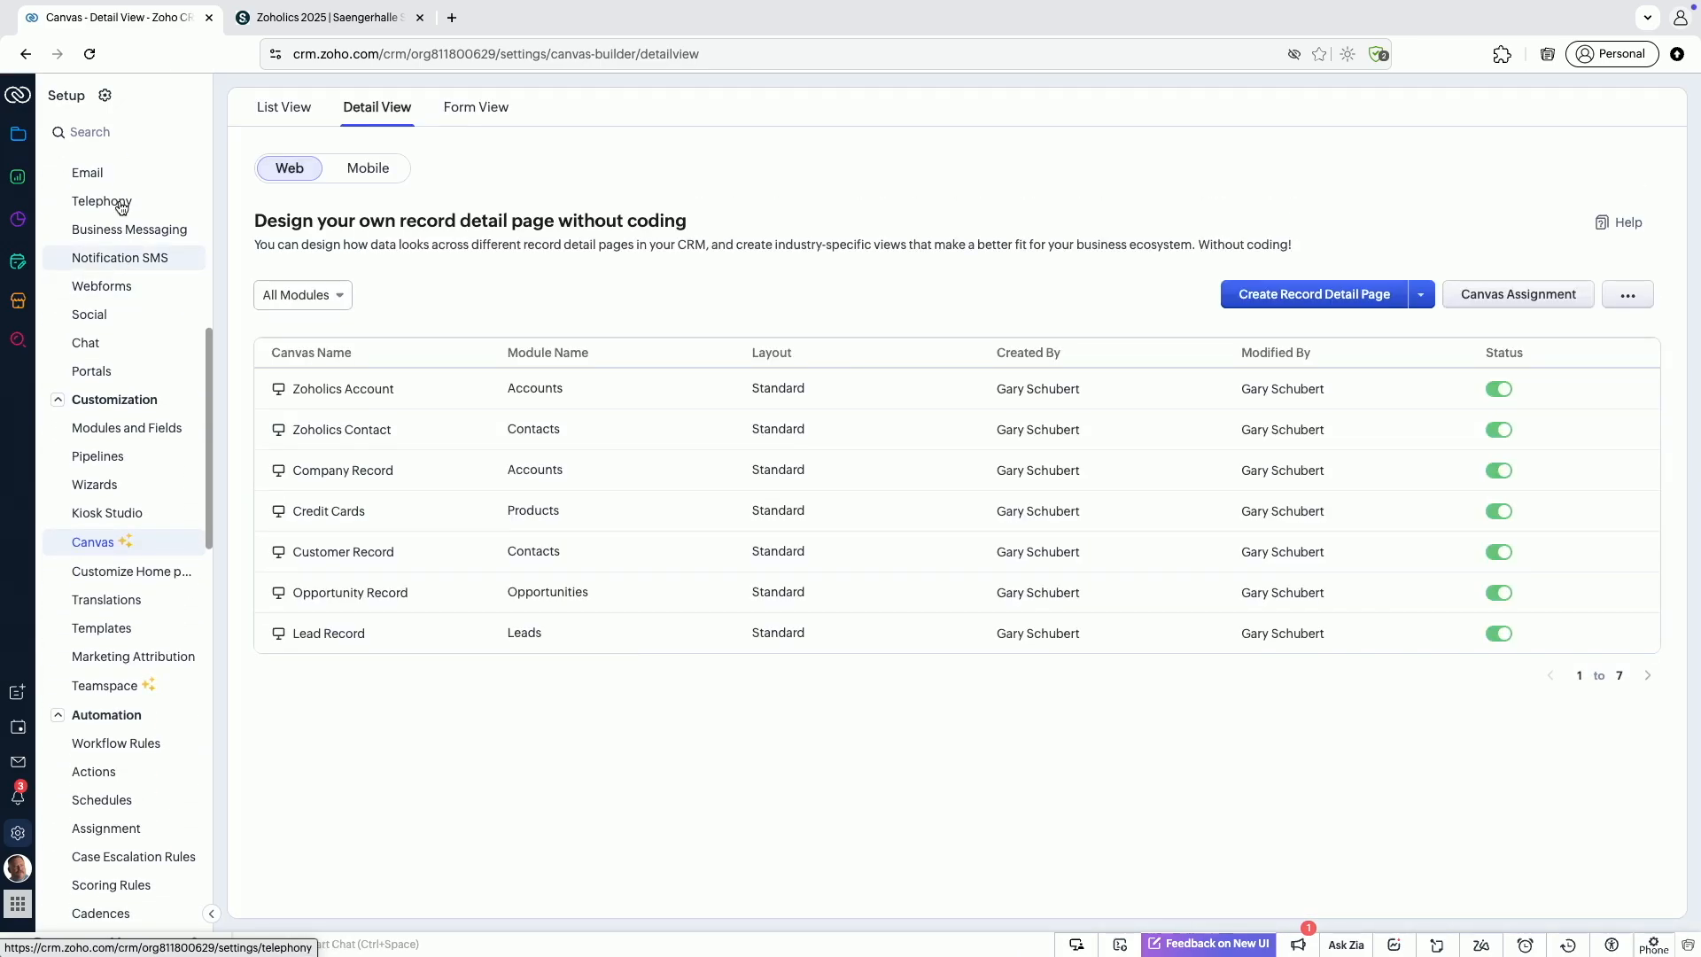
{"action": "left_click", "coordinate": [364, 112]}
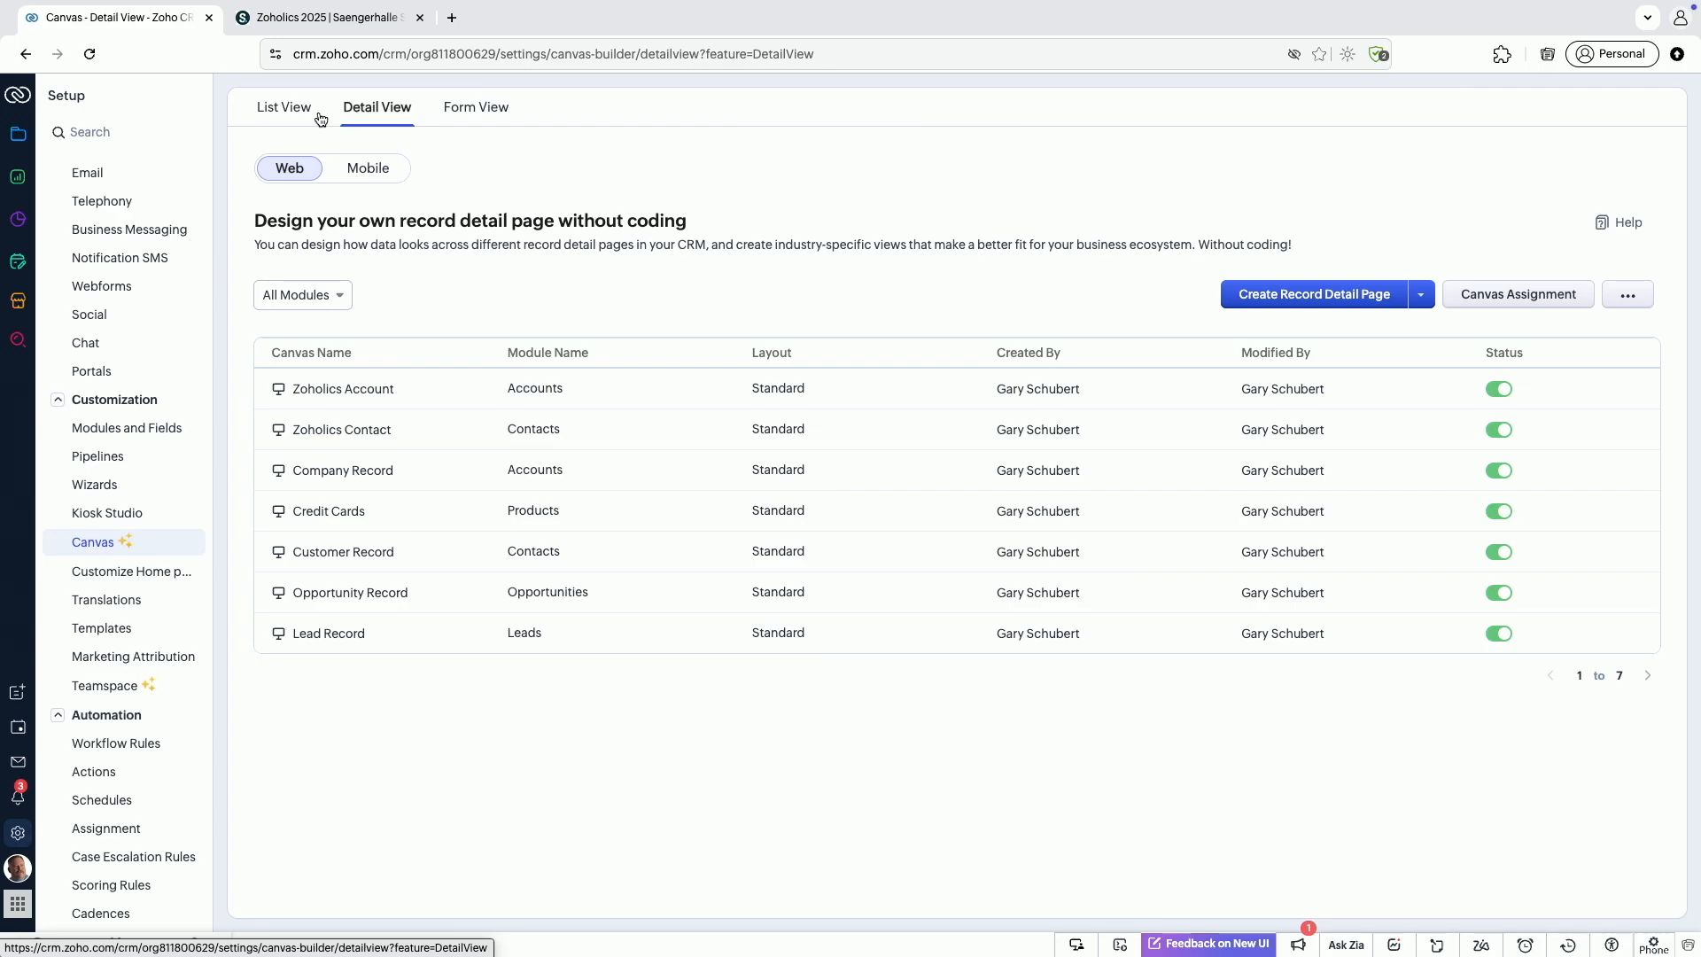
{"action": "left_click", "coordinate": [277, 110]}
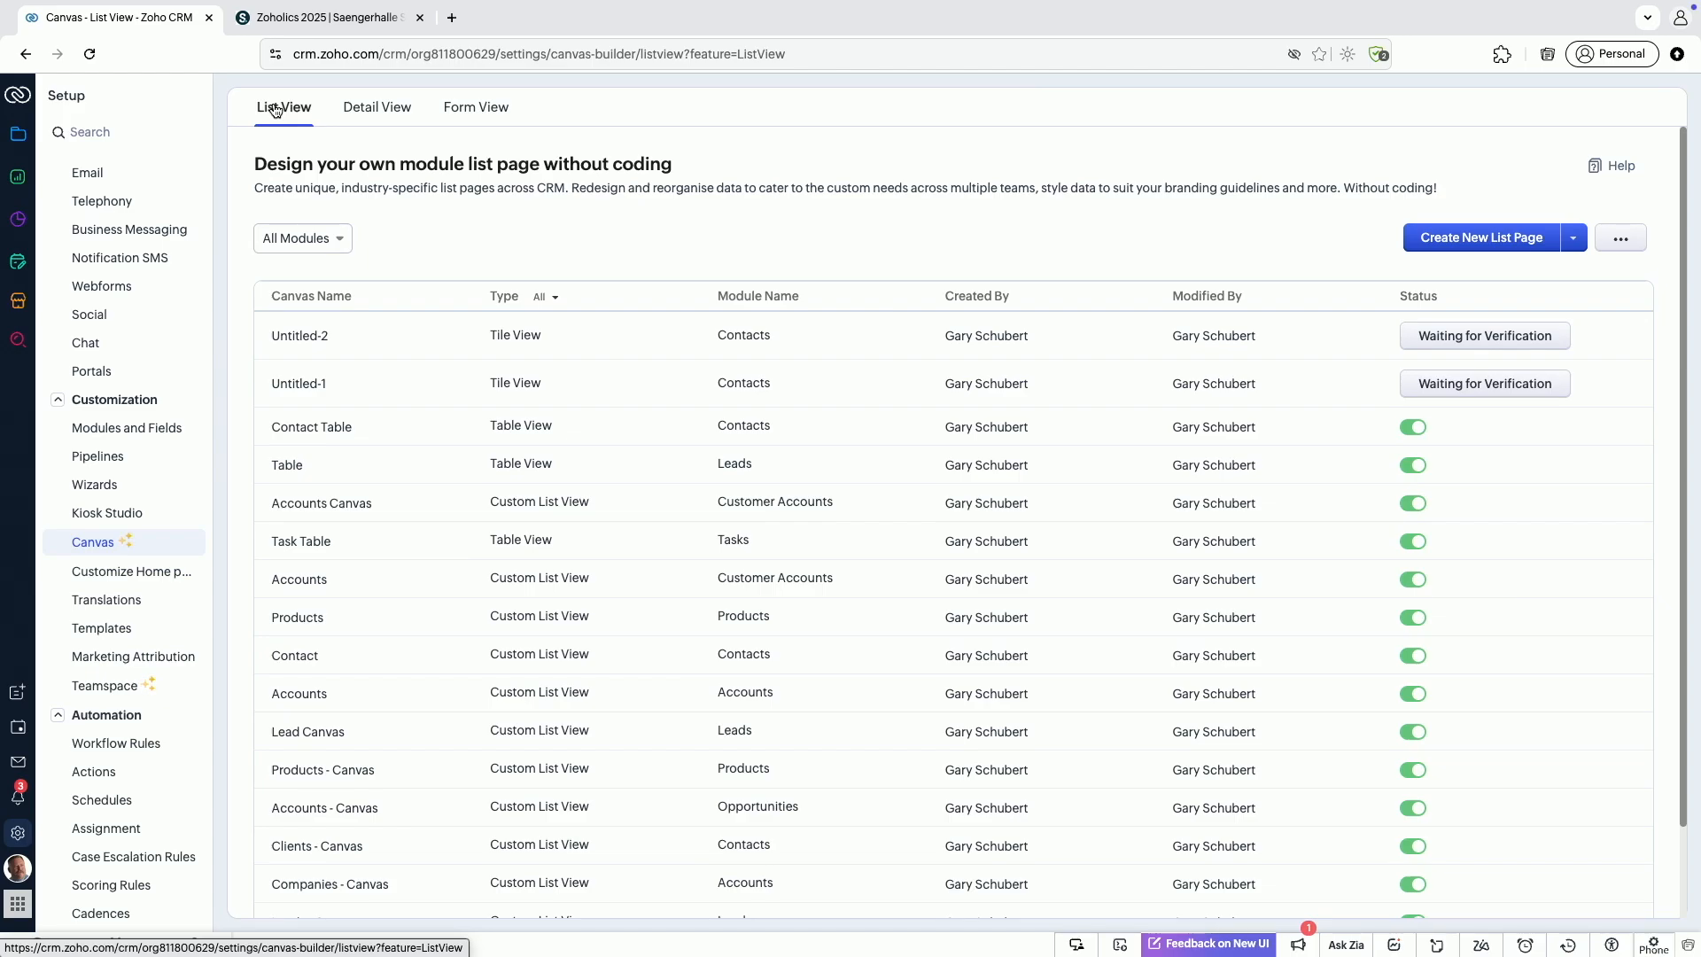
{"action": "left_click", "coordinate": [387, 110]}
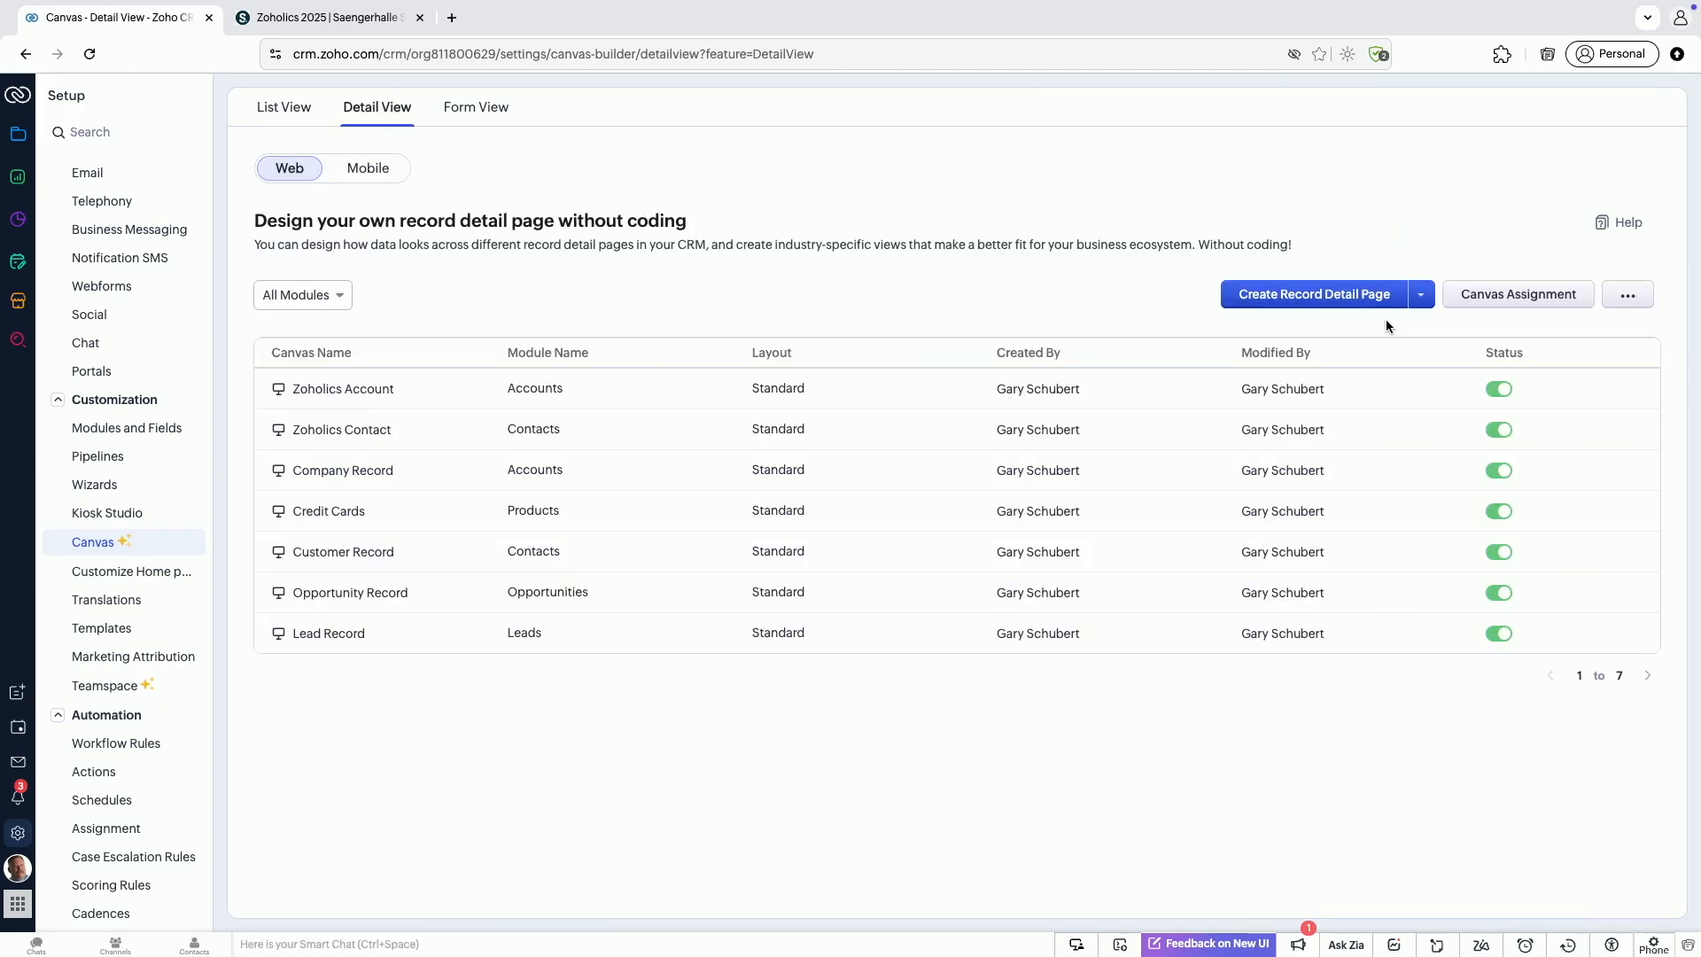
Begin a canvas template import for record detail pages with the copied template key and the Leads module
{"action": "left_click", "coordinate": [1422, 295]}
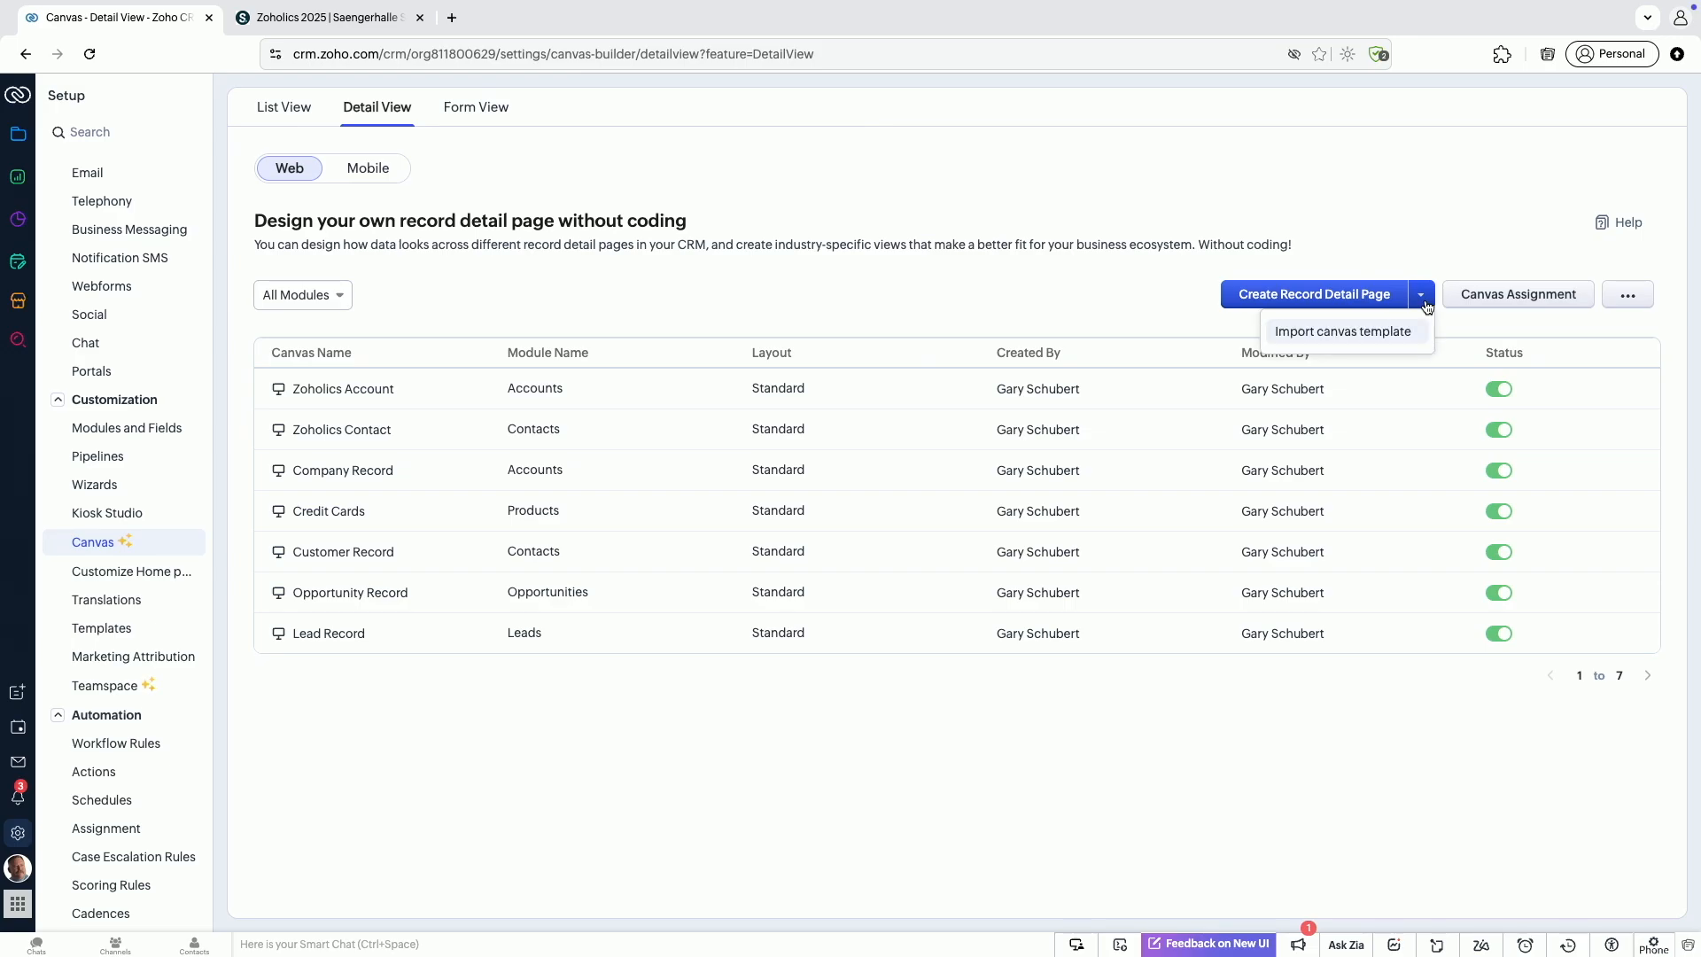
{"action": "left_click", "coordinate": [1370, 333]}
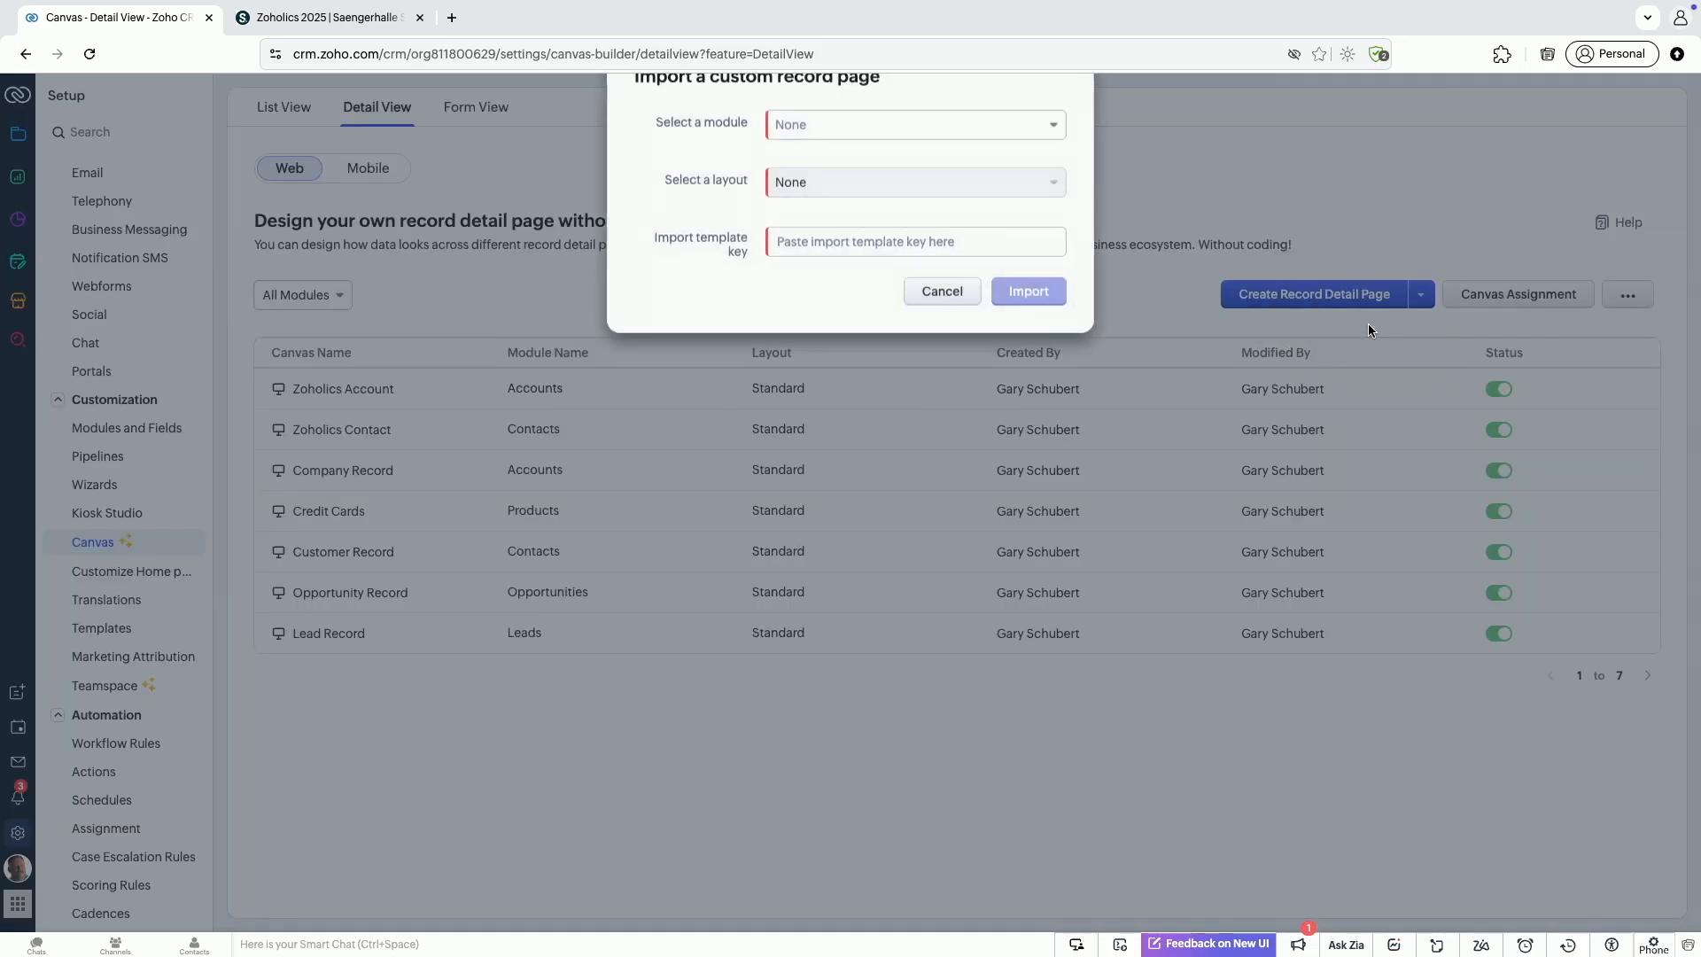
{"action": "left_click", "coordinate": [867, 274]}
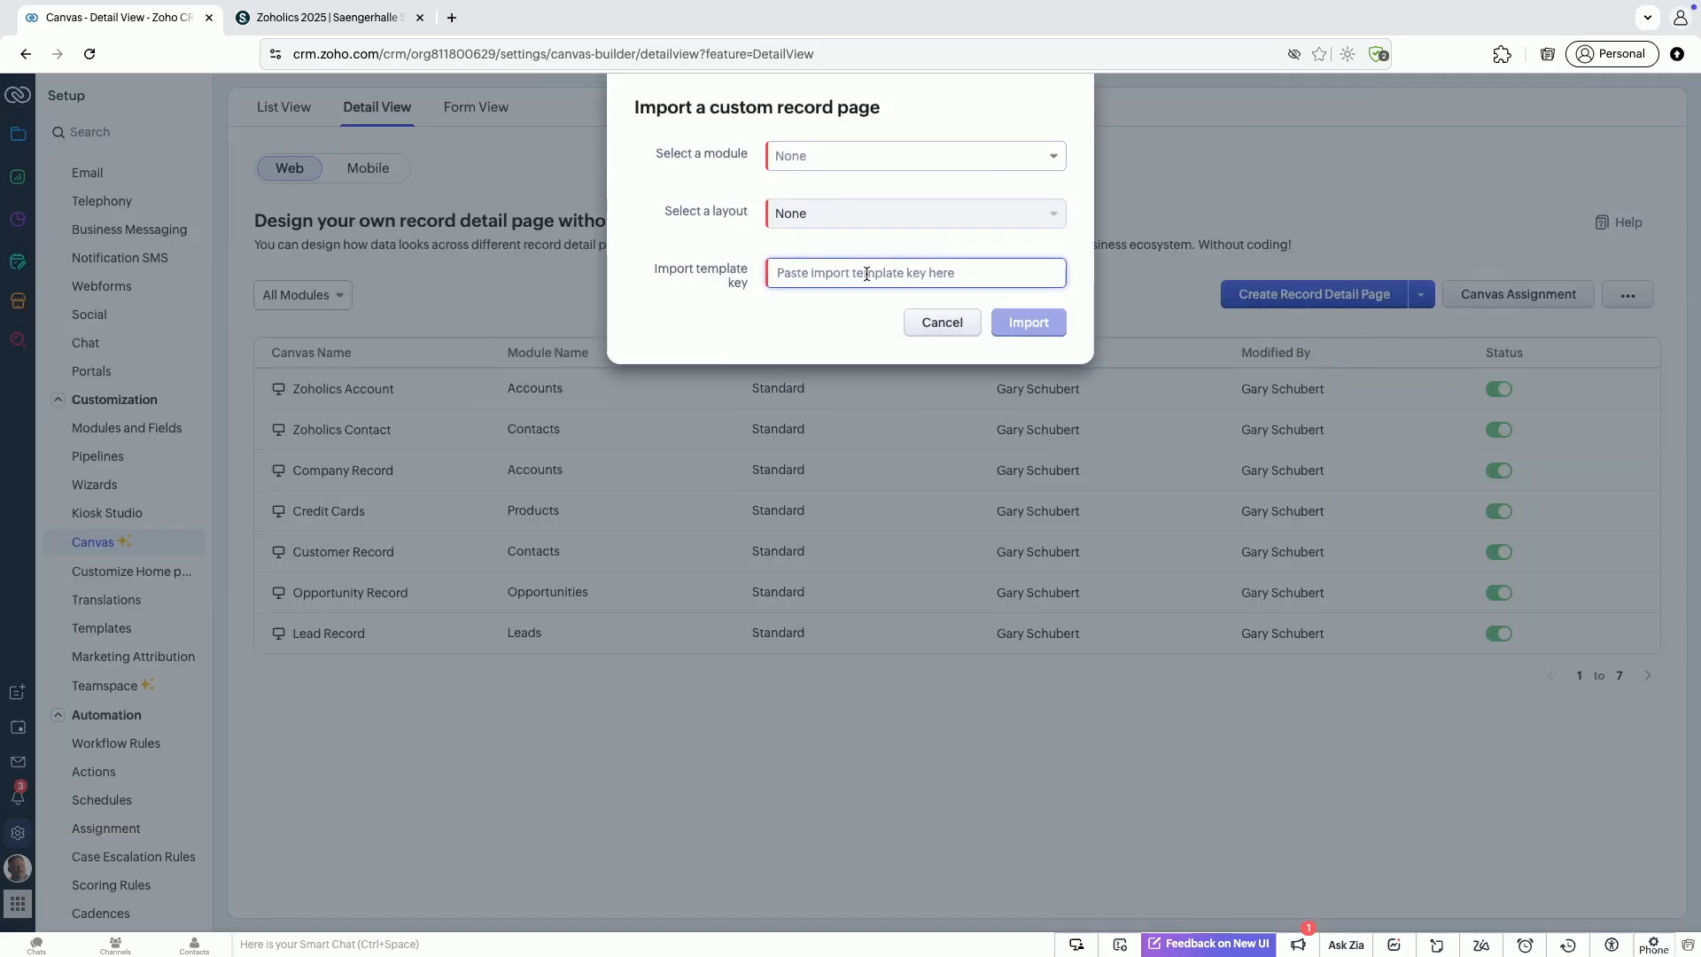
{"action": "key", "text": "ctrl+v"}
{"action": "left_click", "coordinate": [902, 157]}
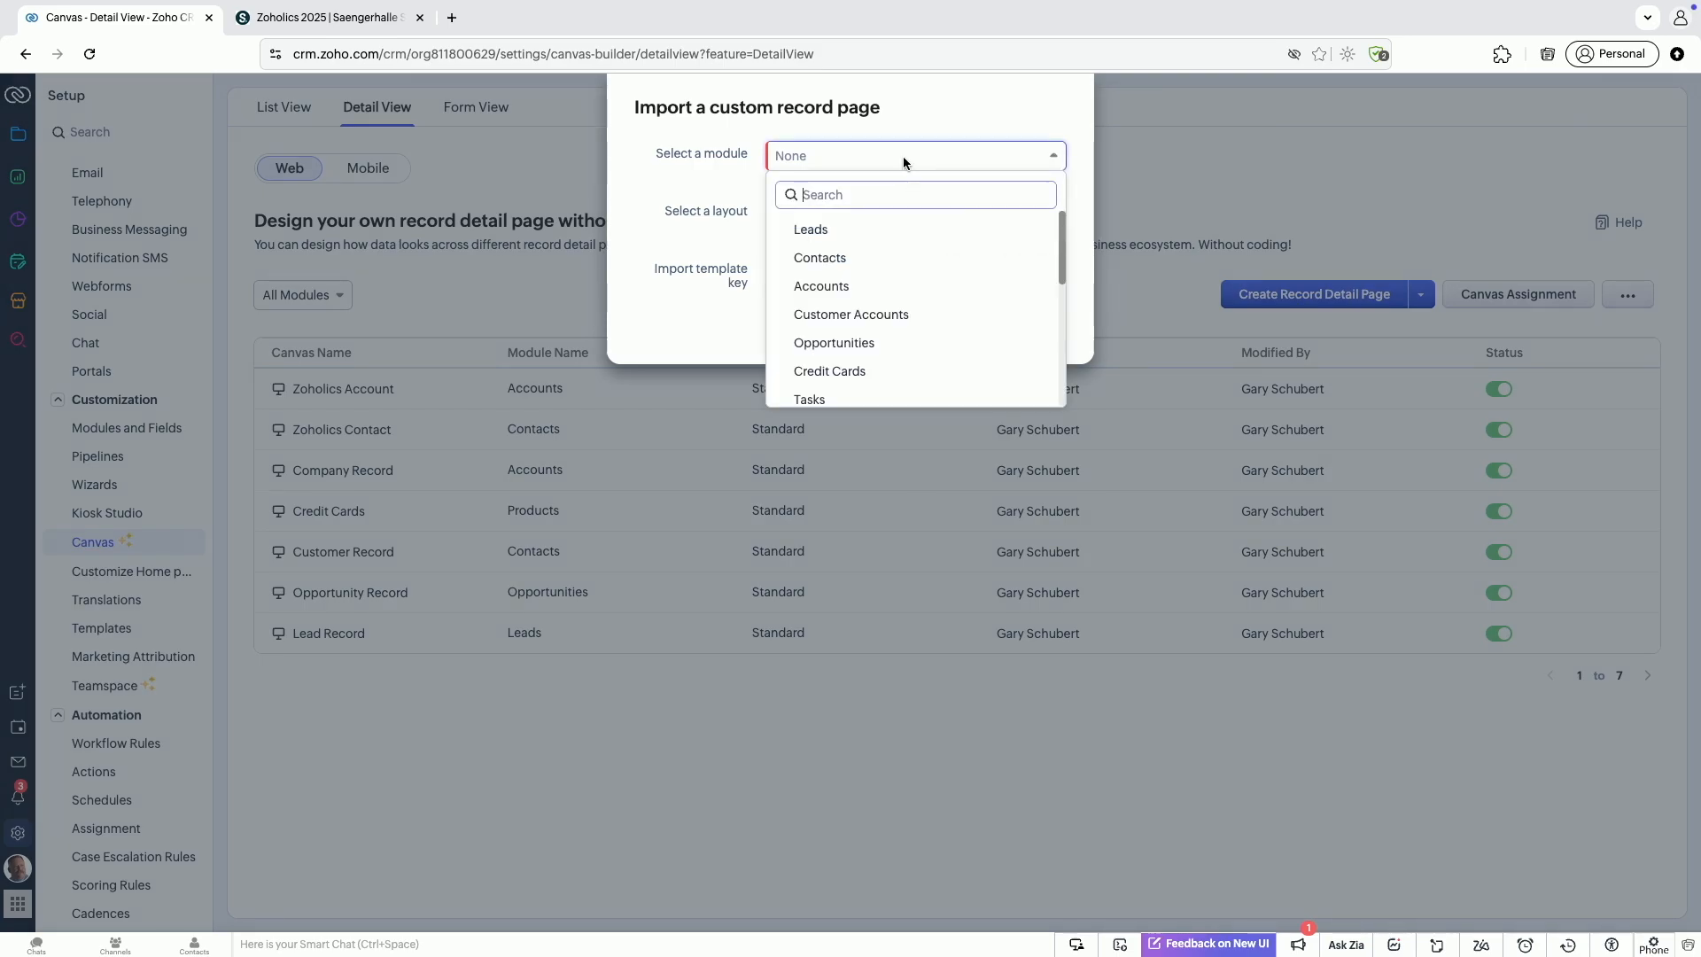
{"action": "left_click", "coordinate": [810, 230]}
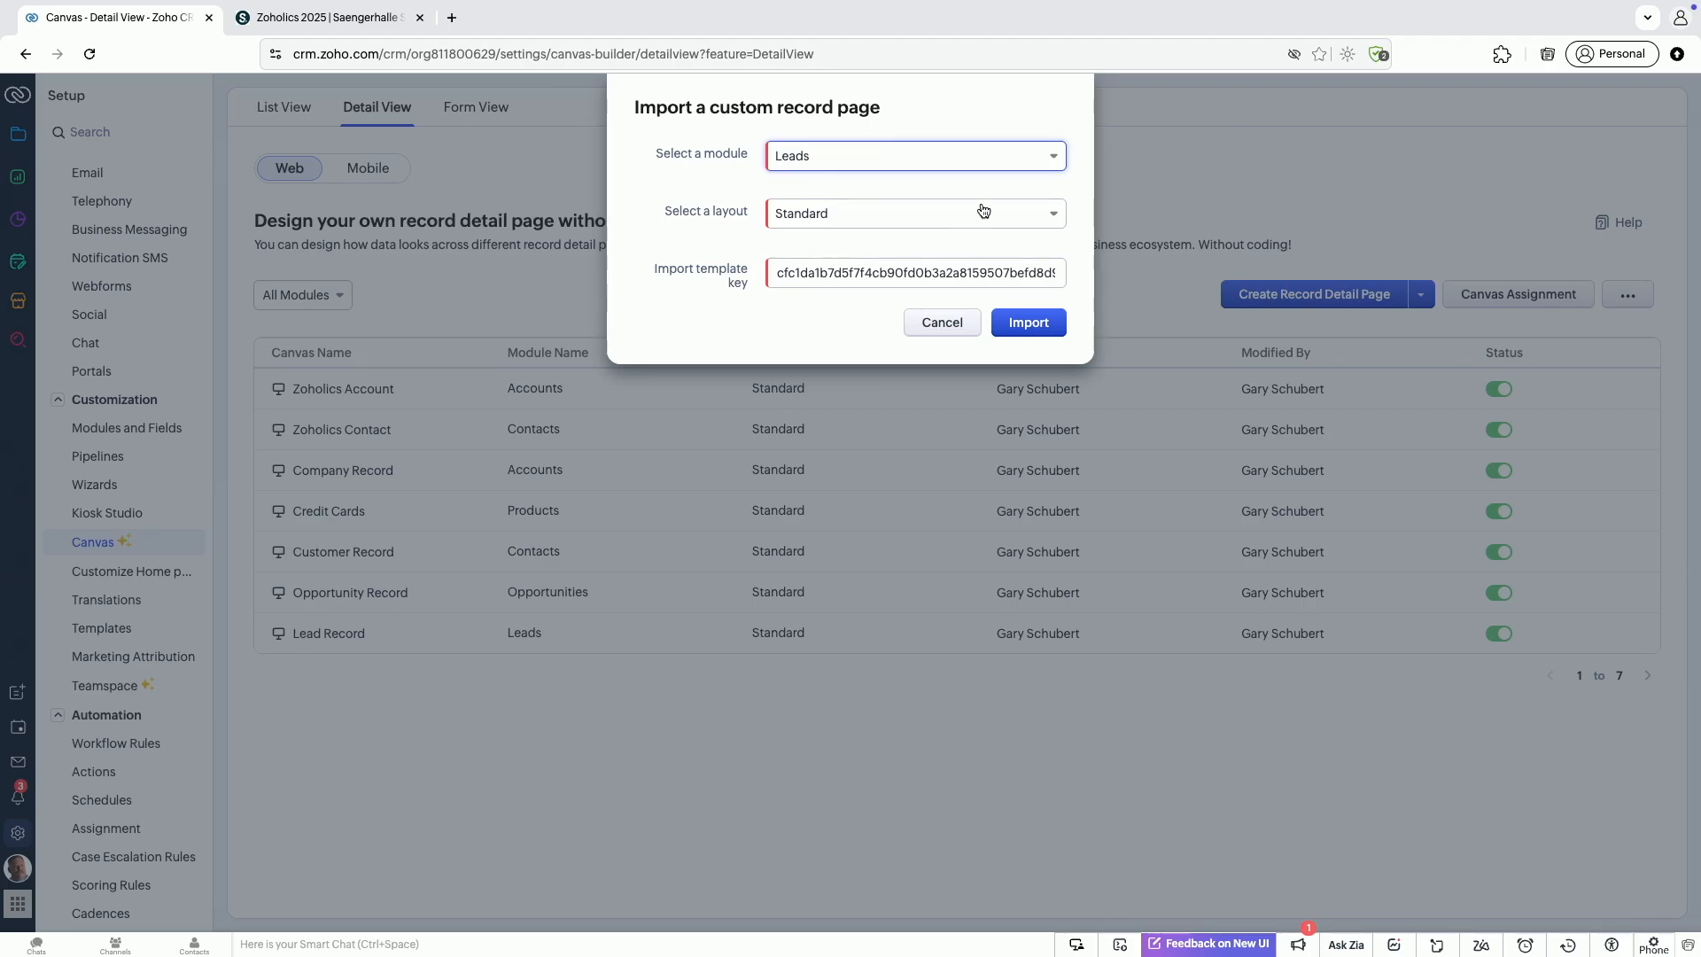
Change the import's module to Contacts and import the canvas template
{"action": "left_click", "coordinate": [959, 156]}
{"action": "left_click", "coordinate": [877, 274]}
{"action": "left_click", "coordinate": [1016, 321]}
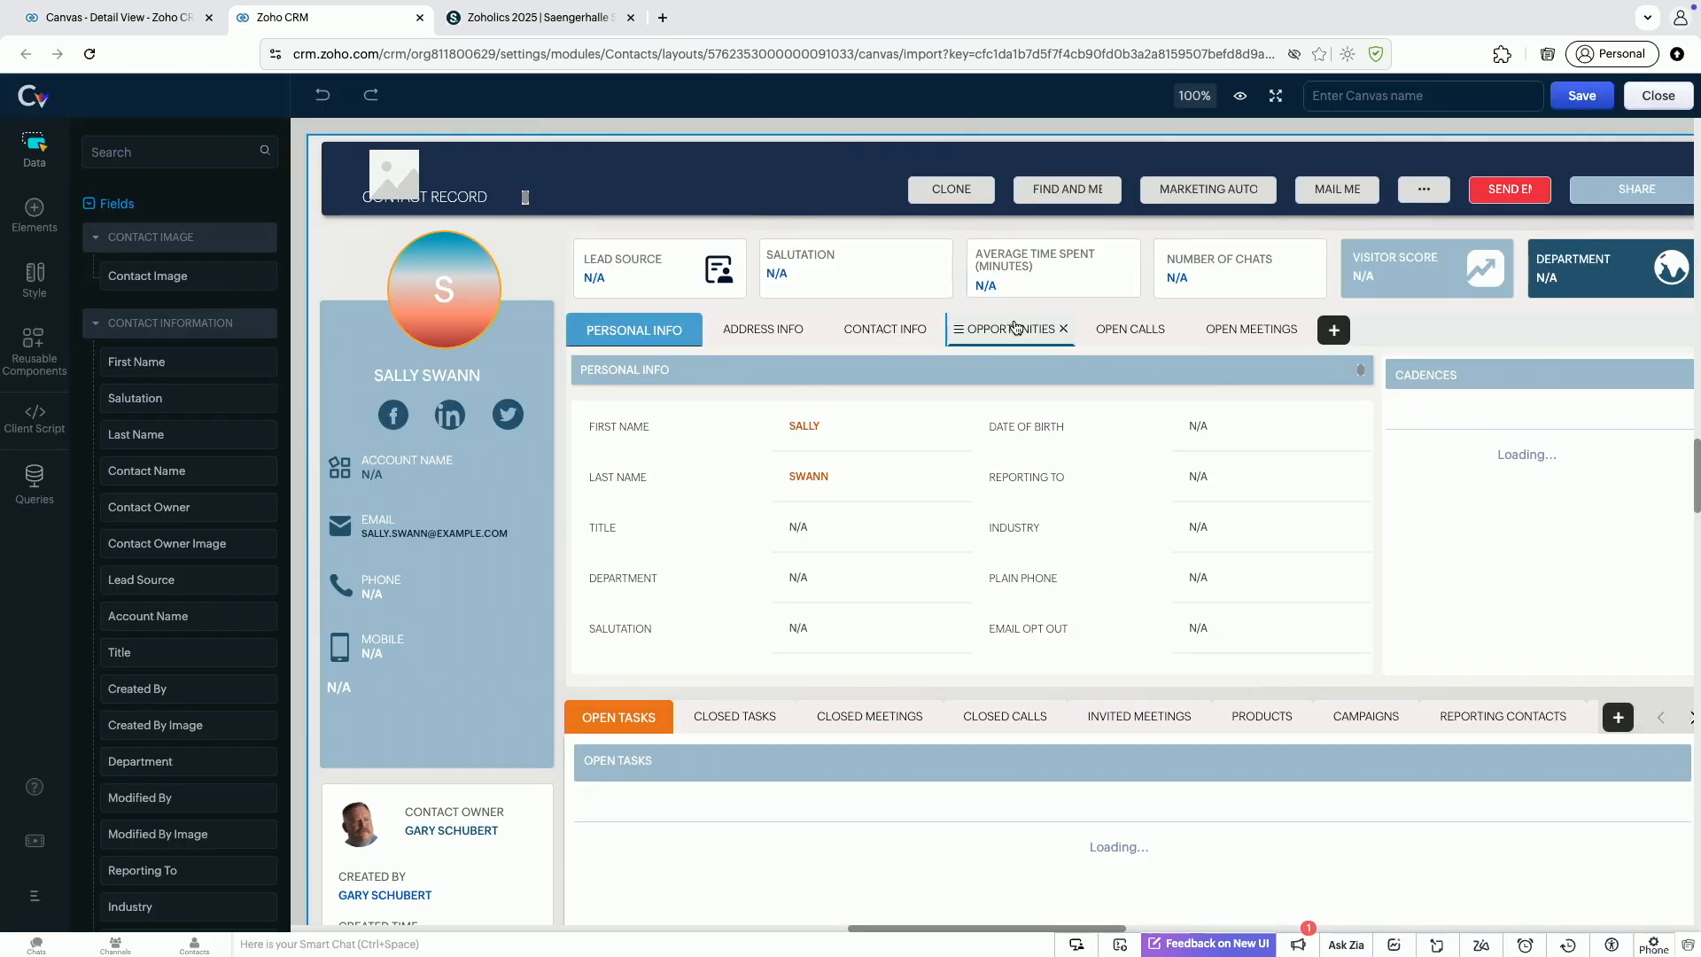
Replace the header's placeholder image with the blue-and-white Mountain Bank of Mid Texas logo from the saved images
{"action": "left_click", "coordinate": [403, 163]}
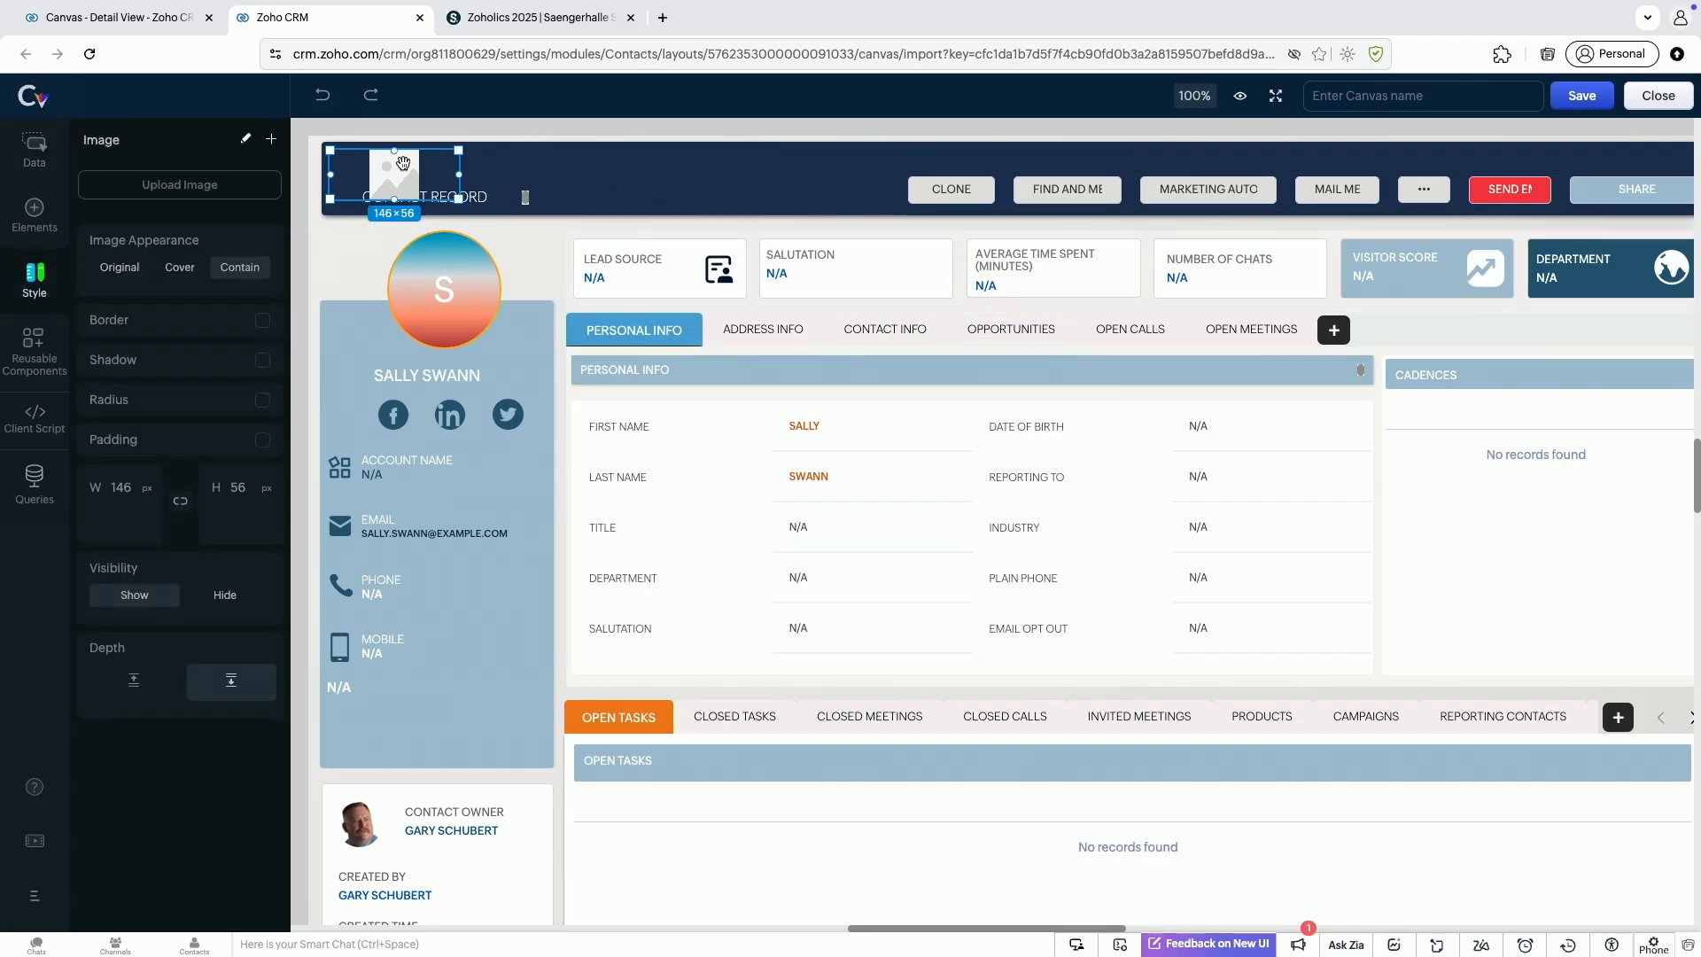
{"action": "left_click", "coordinate": [190, 186]}
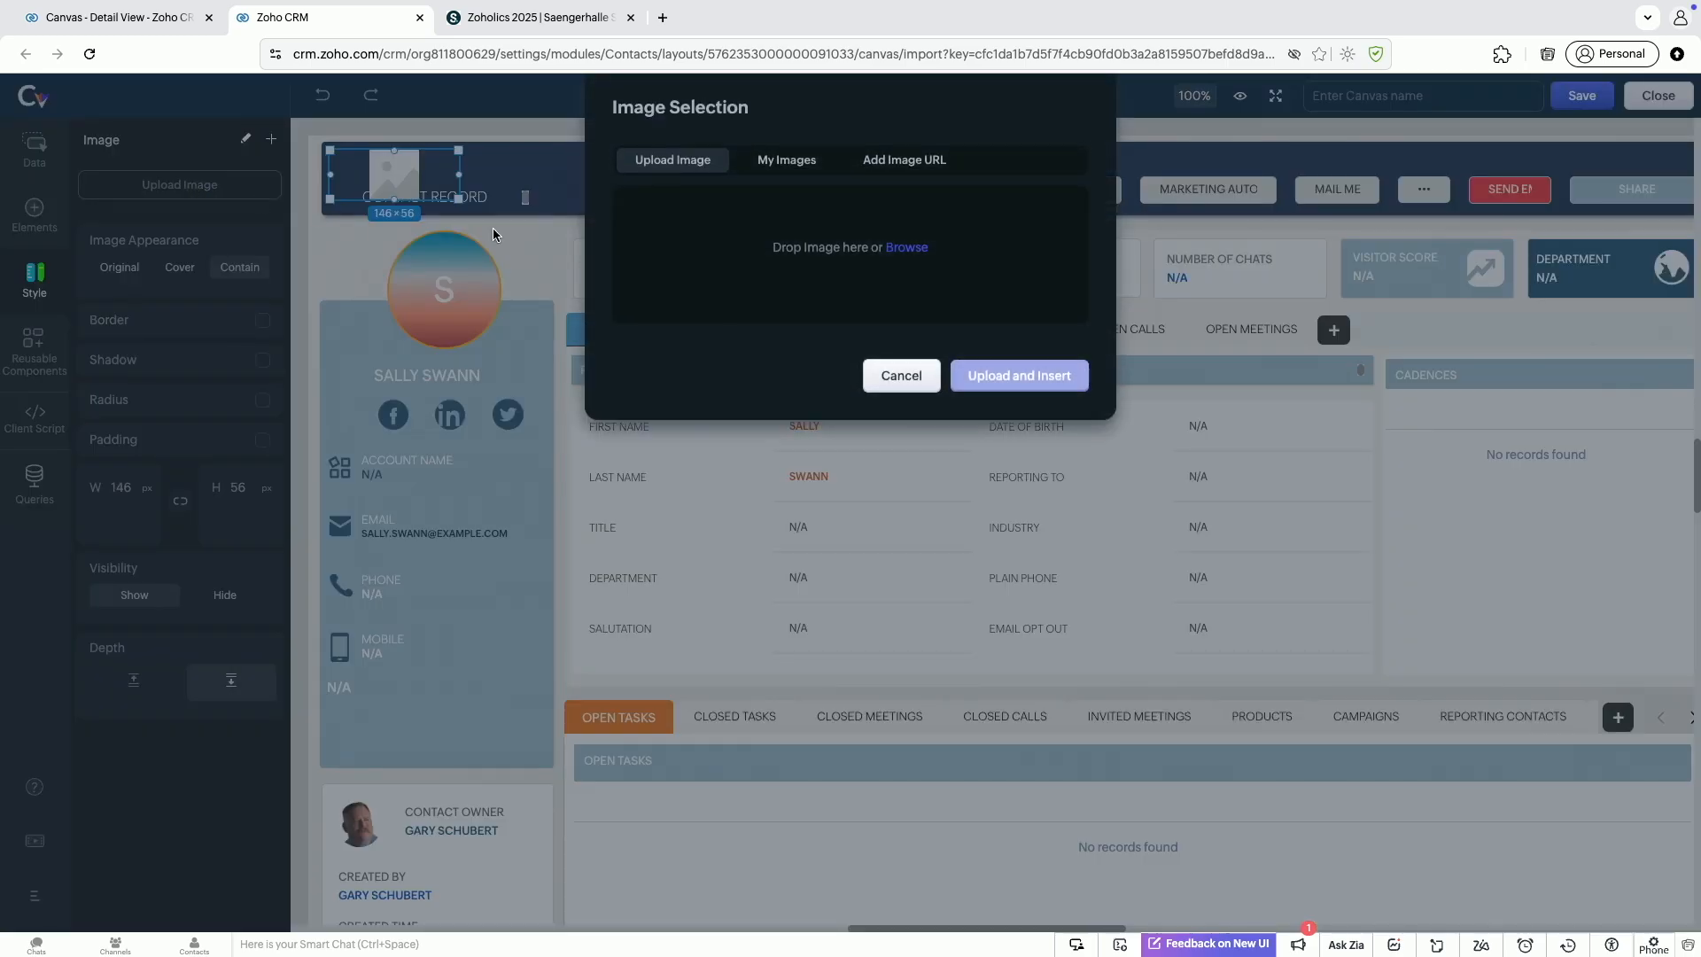
{"action": "left_click", "coordinate": [787, 163]}
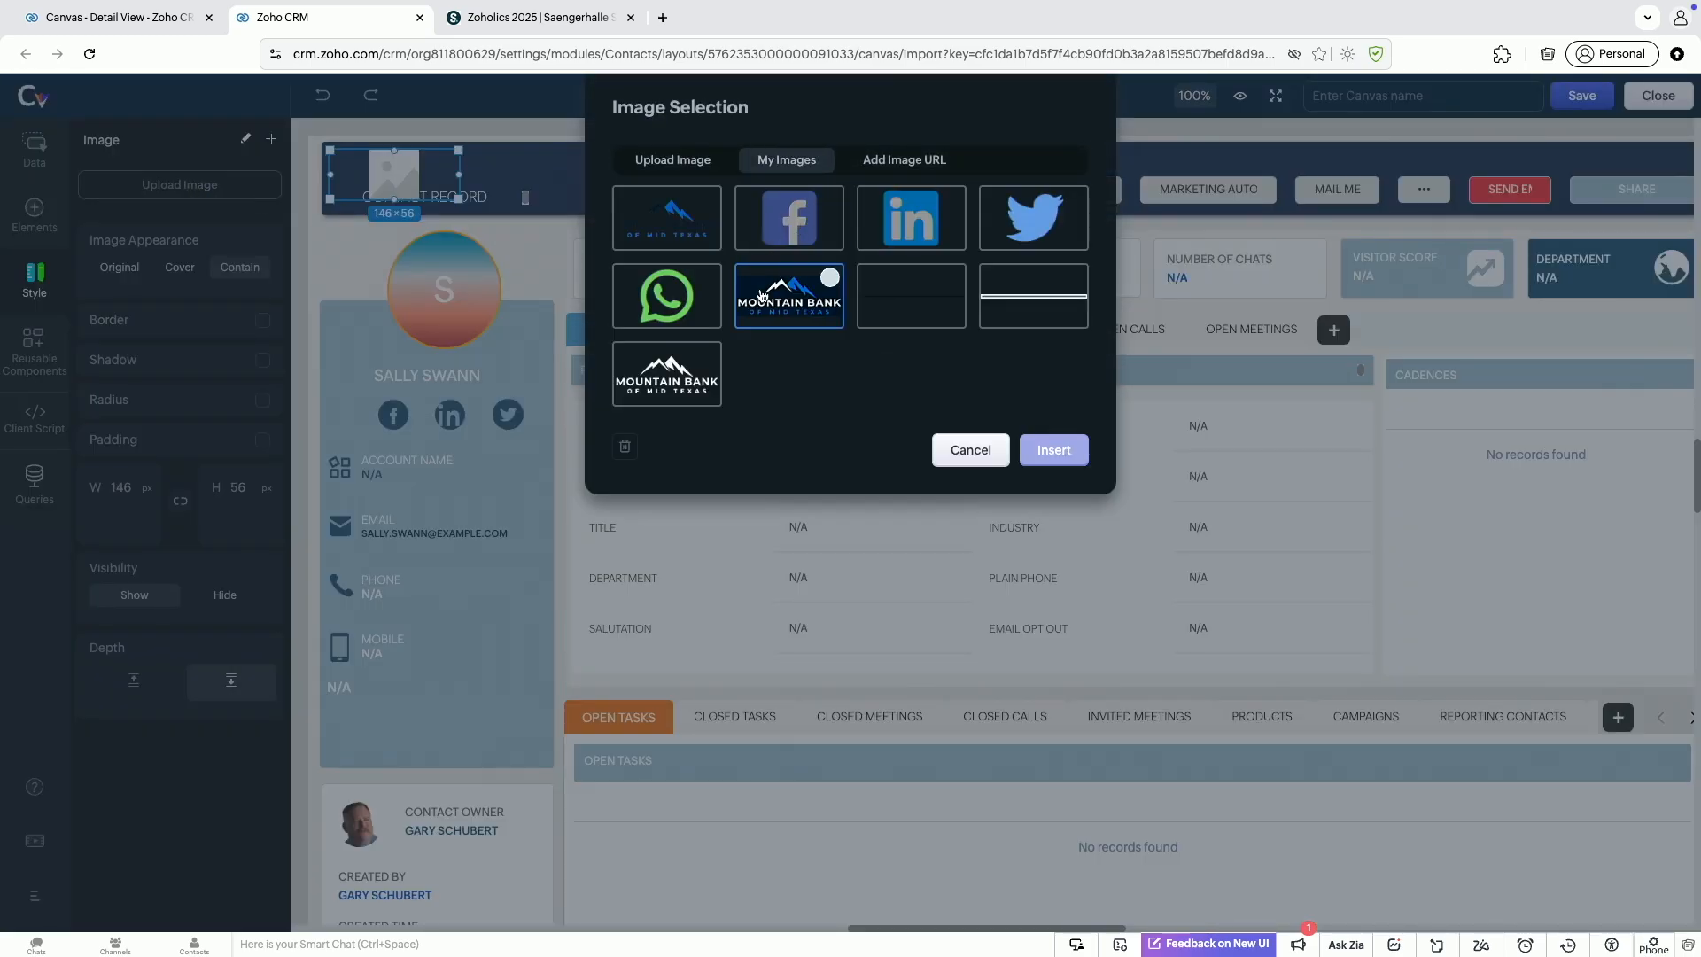
{"action": "left_click", "coordinate": [796, 306]}
{"action": "left_click", "coordinate": [1053, 450]}
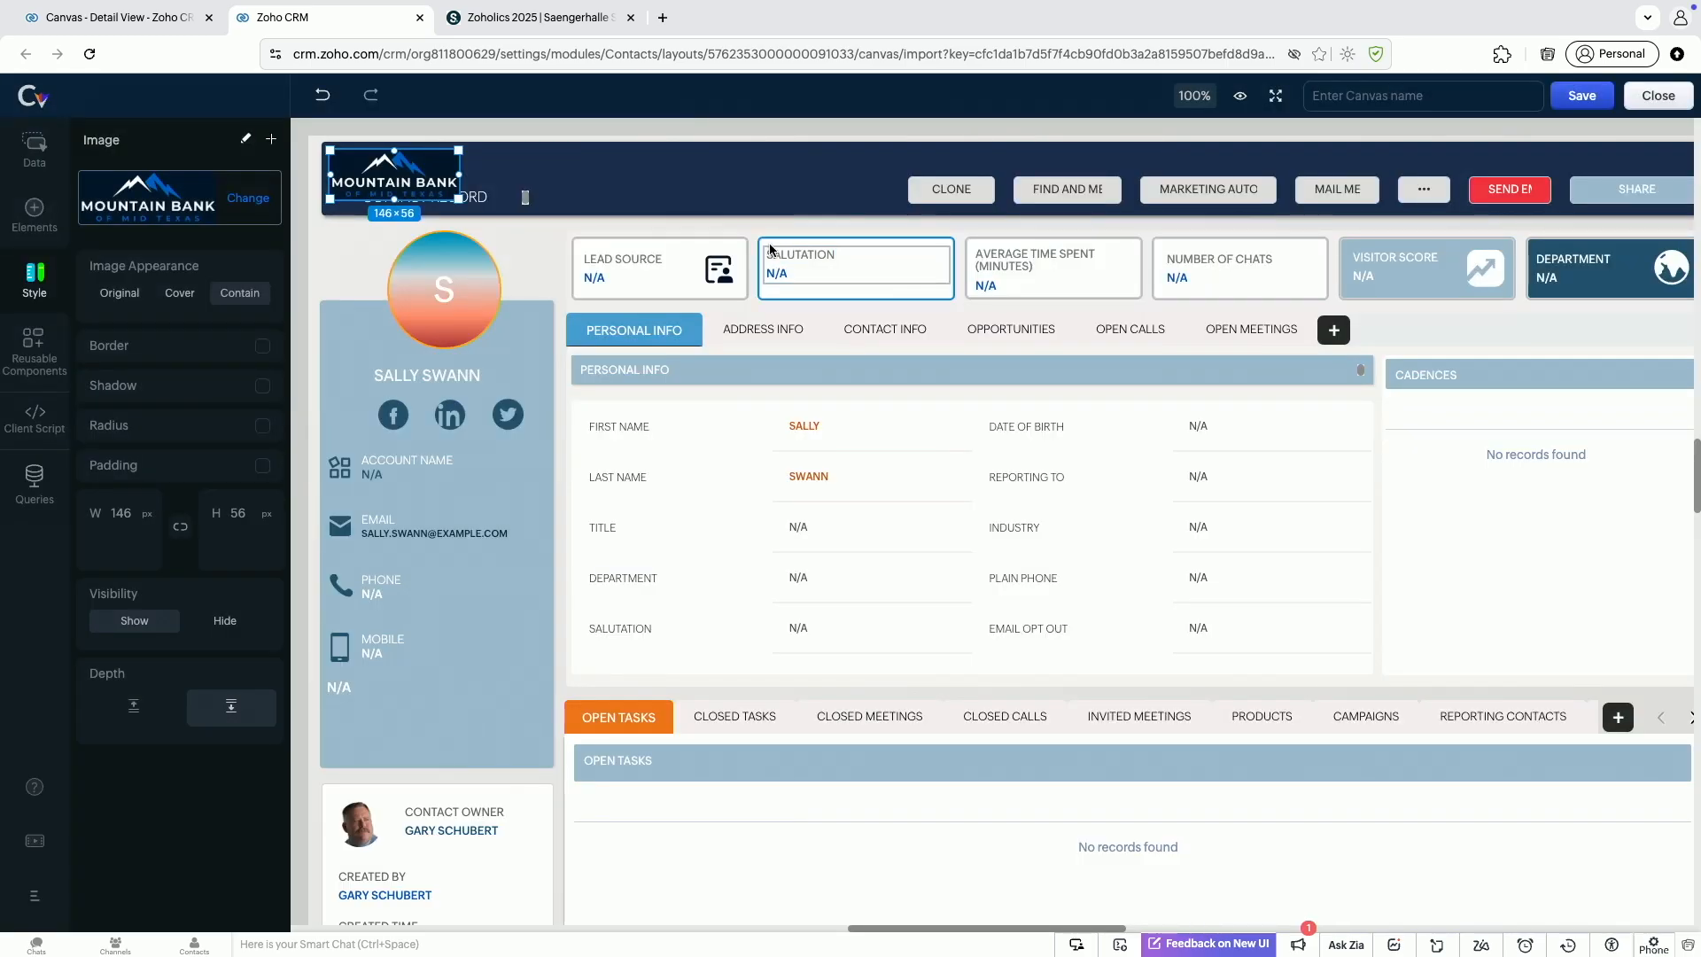
Name the imported canvas Demo and save it
{"action": "left_click", "coordinate": [576, 180]}
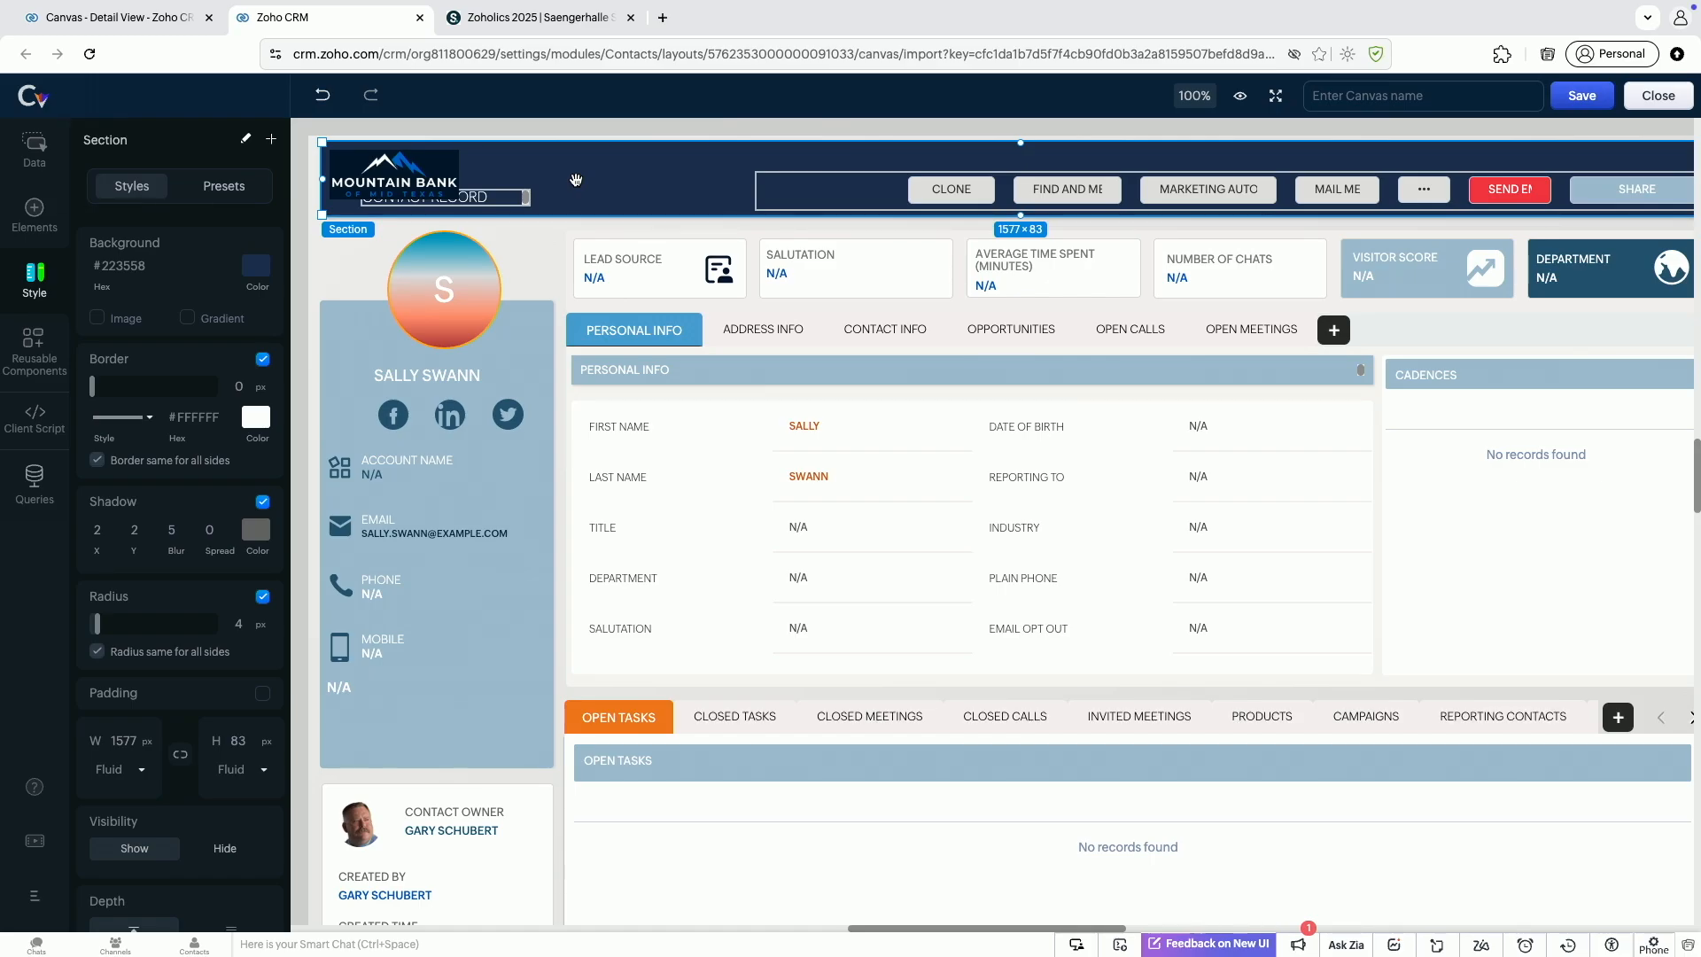
{"action": "left_click", "coordinate": [1486, 93]}
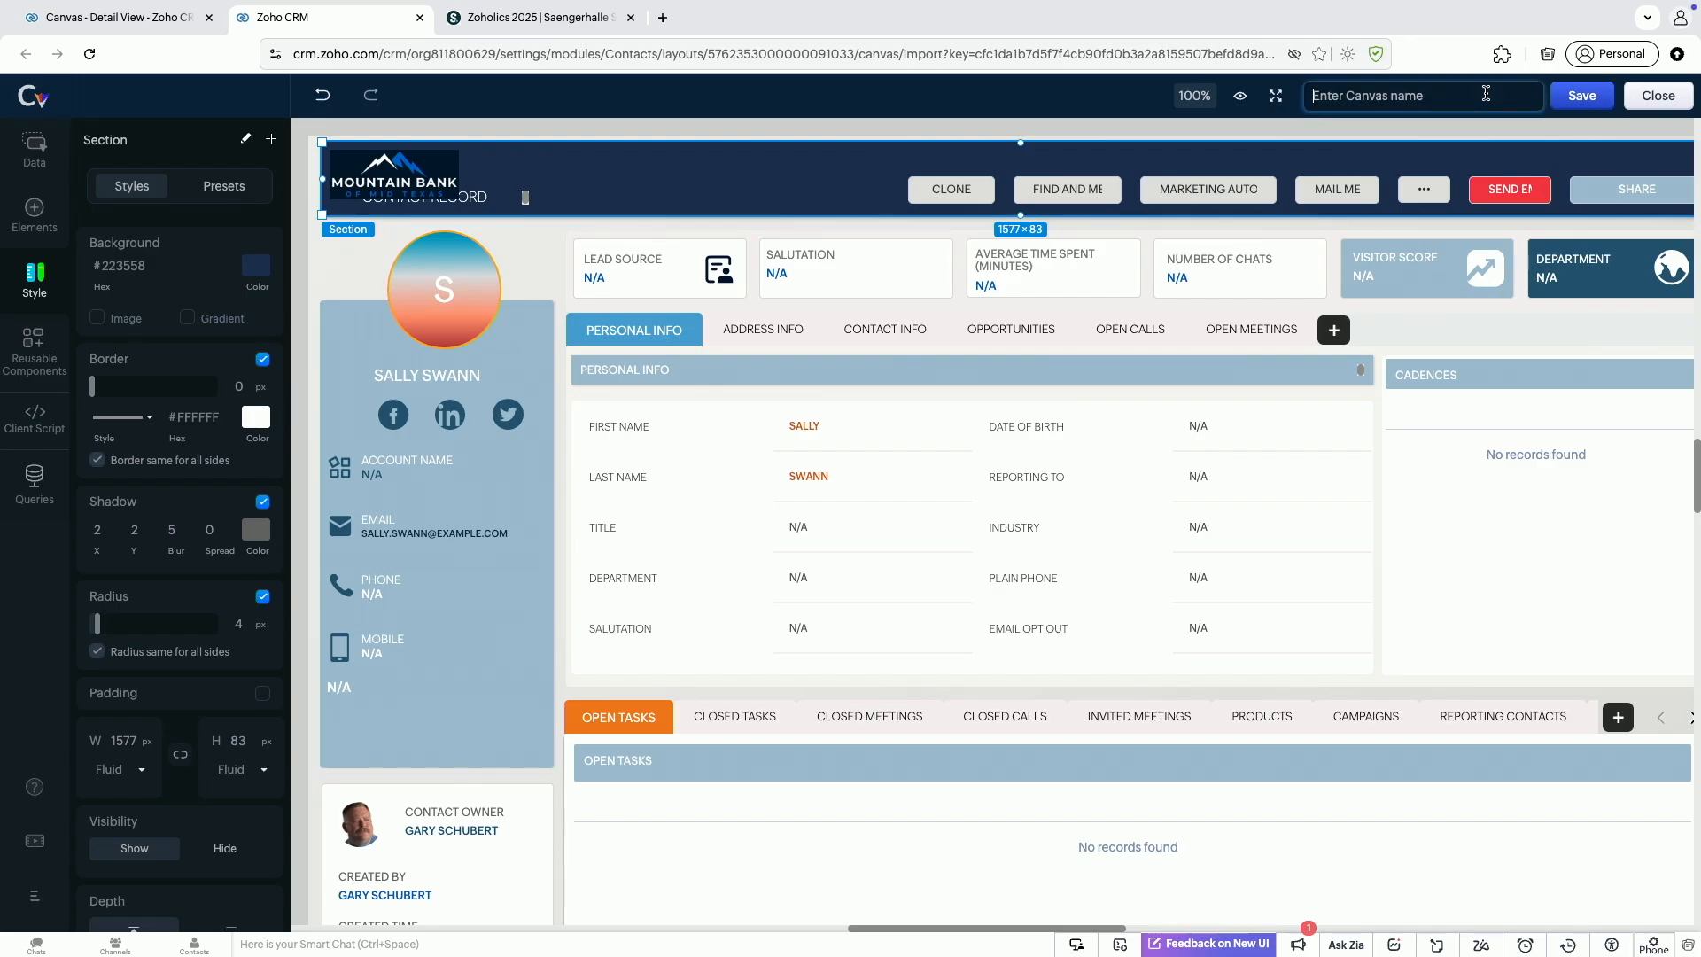
{"action": "type", "text": "Demo"}
{"action": "left_click", "coordinate": [1585, 98]}
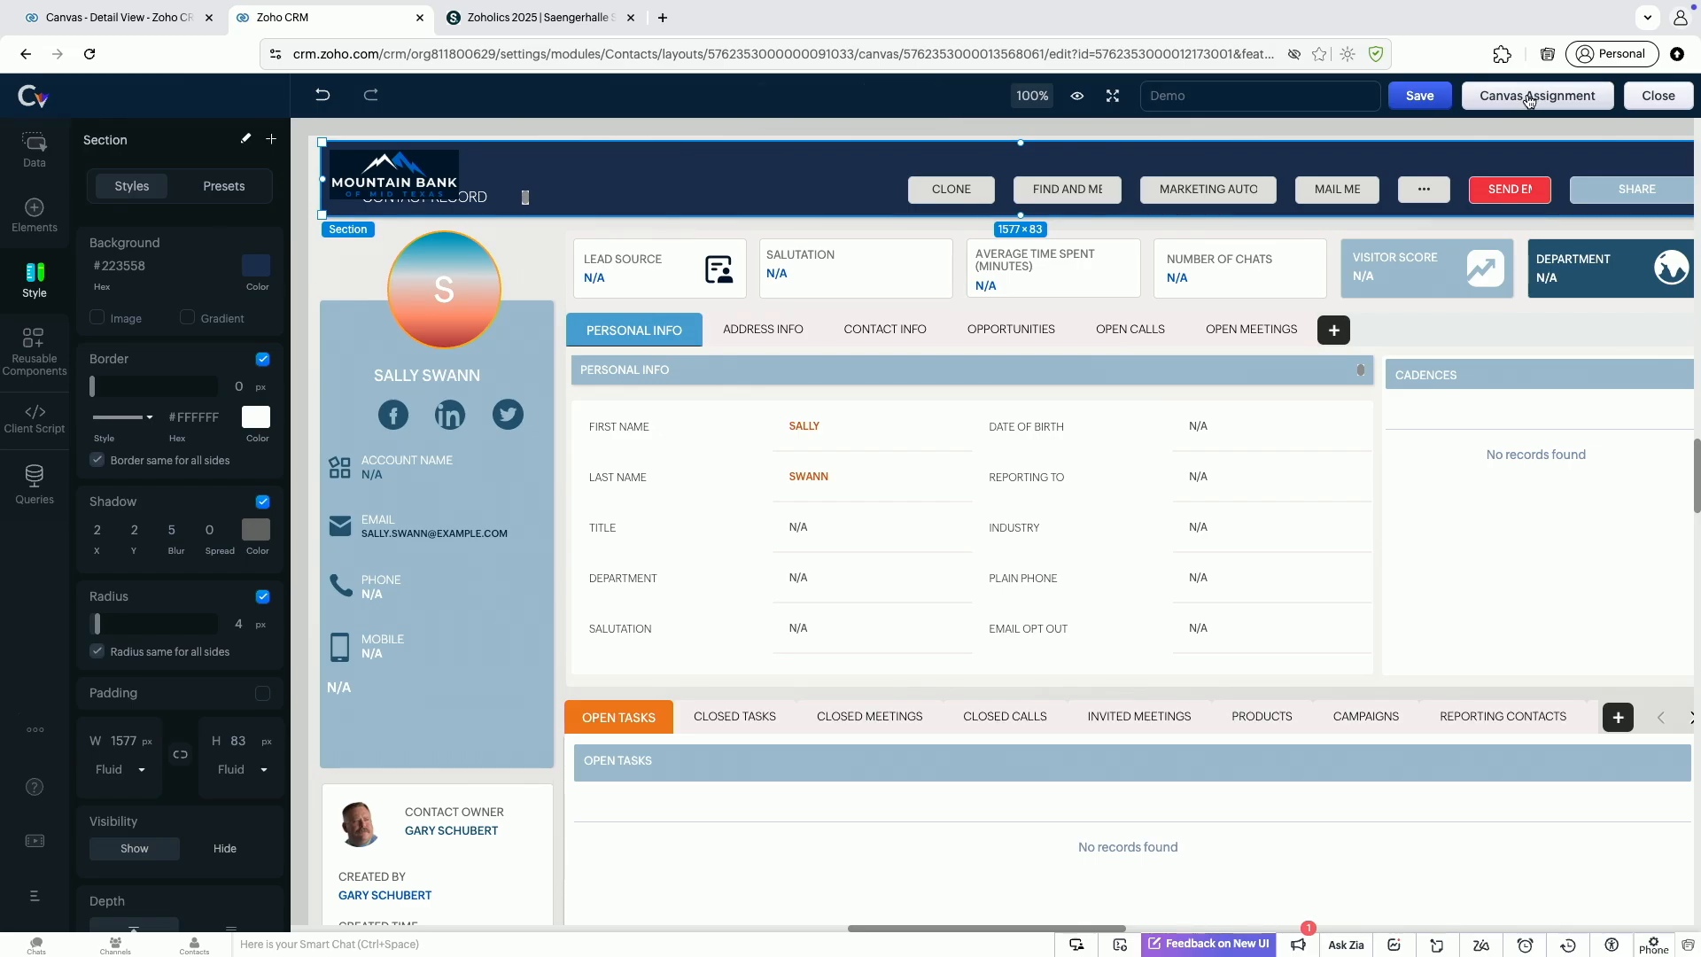
Open the canvas assignment and set the Administrator, Standard and ClientPortal profiles to Standard View
{"action": "left_click", "coordinate": [1531, 97]}
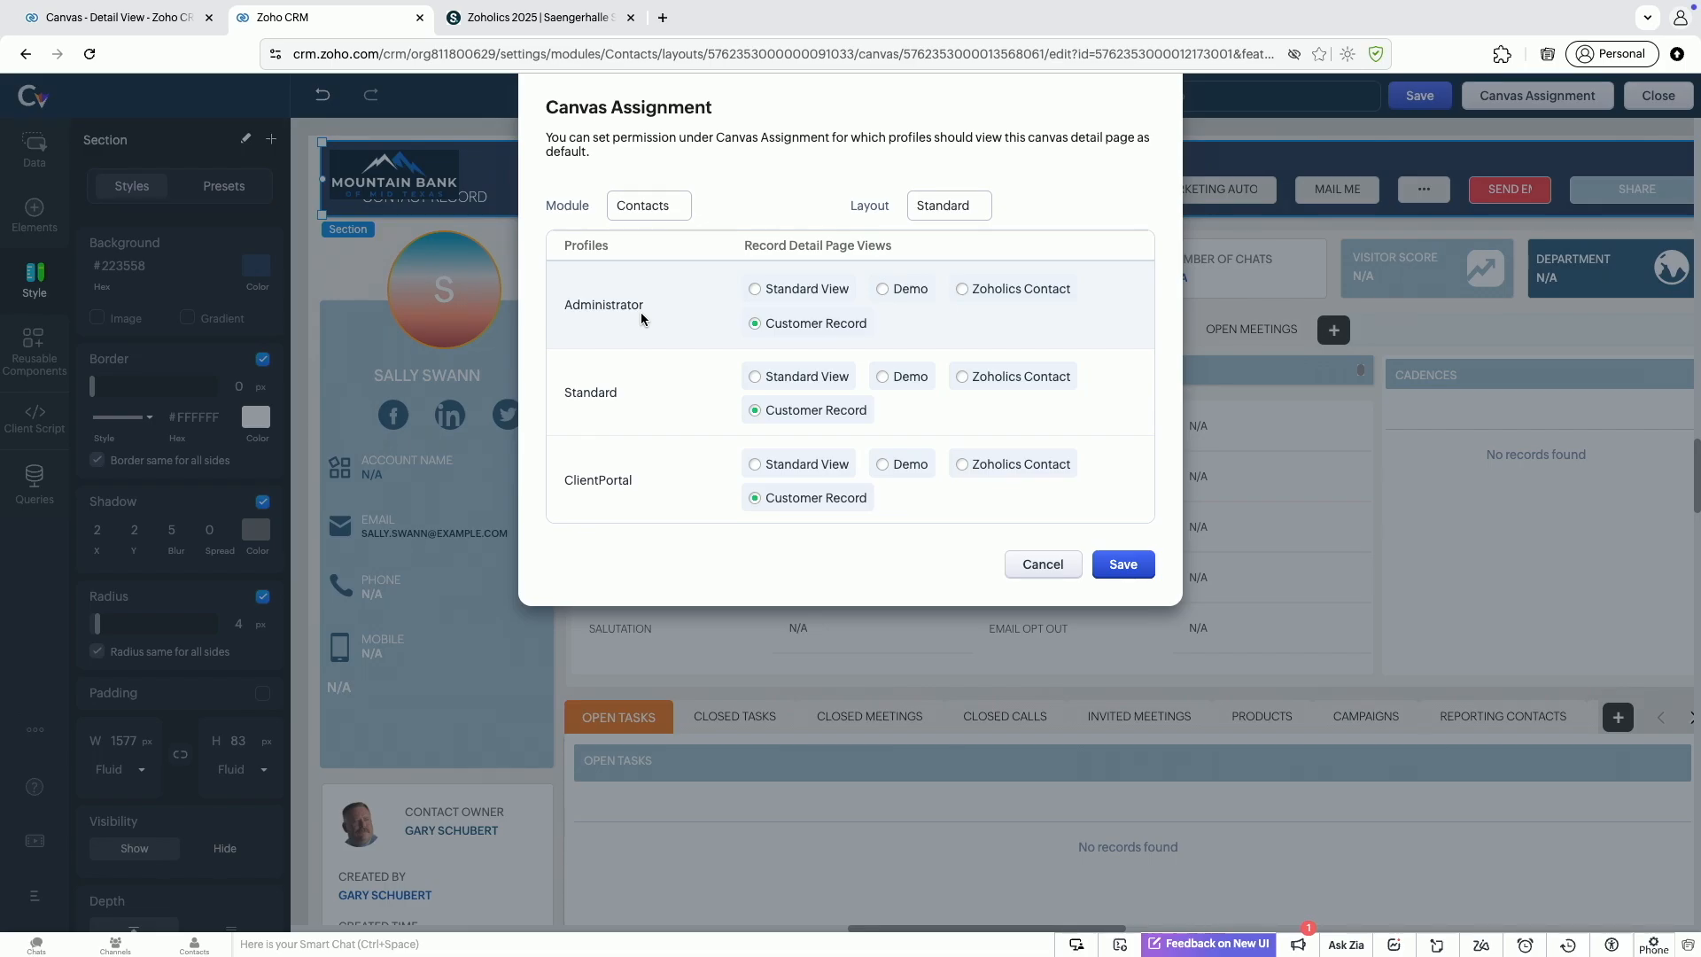
{"action": "left_click", "coordinate": [760, 289]}
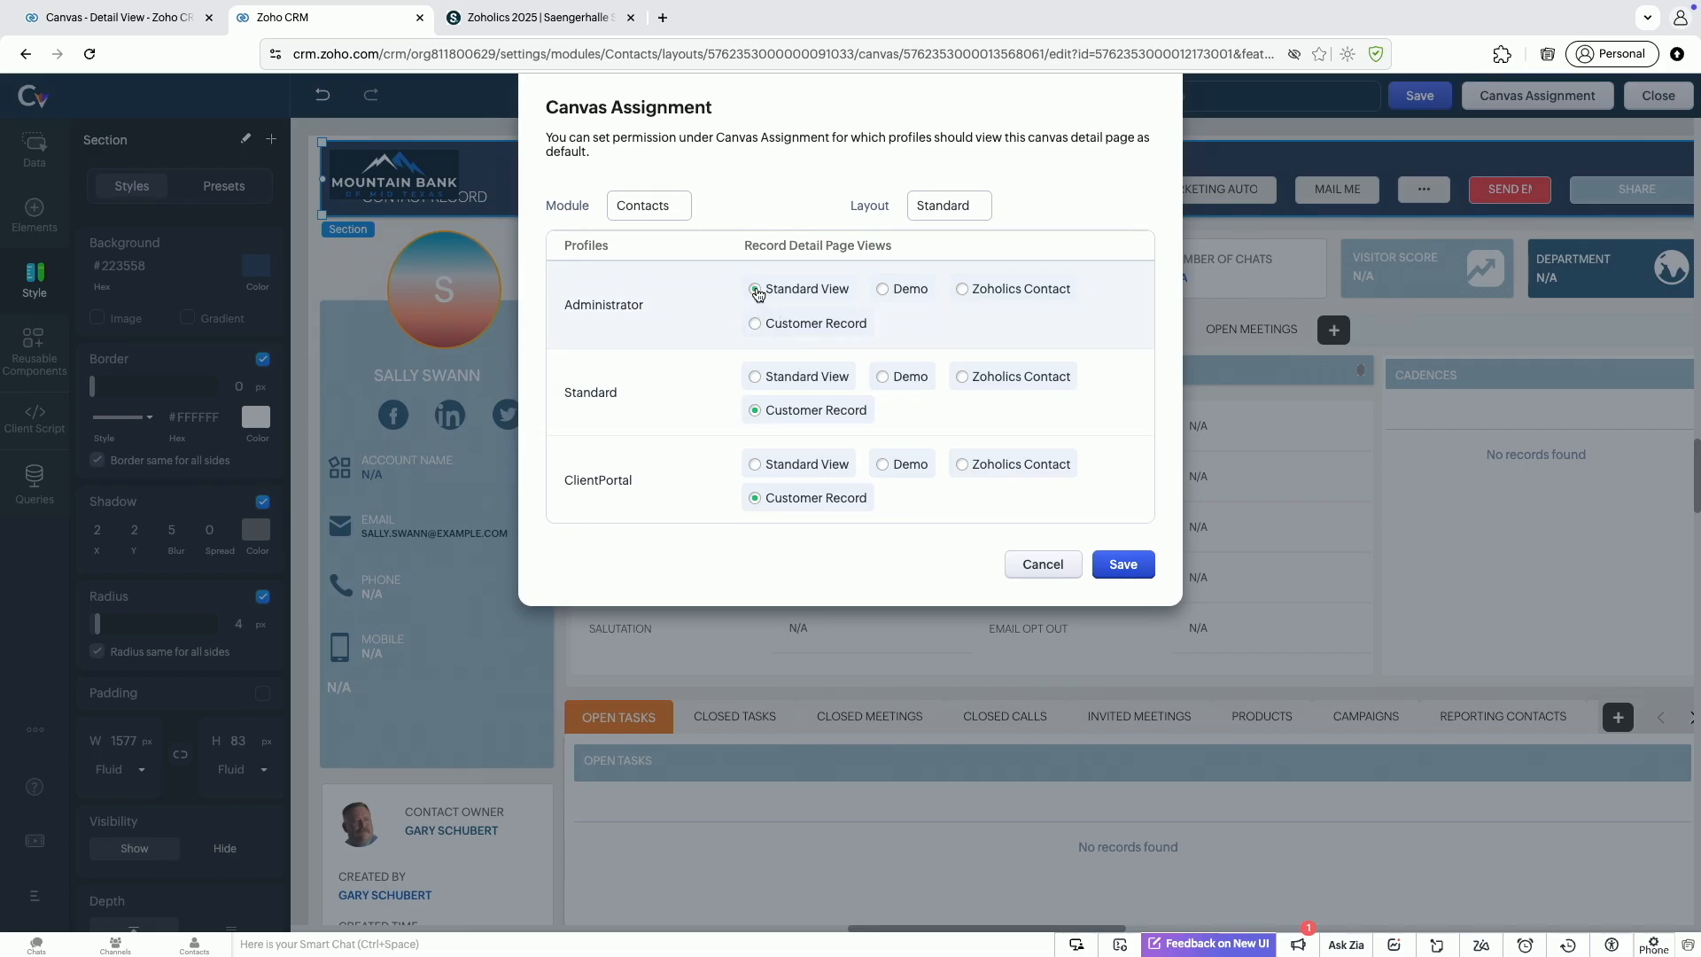
{"action": "left_click", "coordinate": [755, 377]}
{"action": "left_click", "coordinate": [755, 464]}
Assign the Demo canvas to the ClientPortal, Standard and Administrator profiles and save the assignment
{"action": "left_click", "coordinate": [881, 463]}
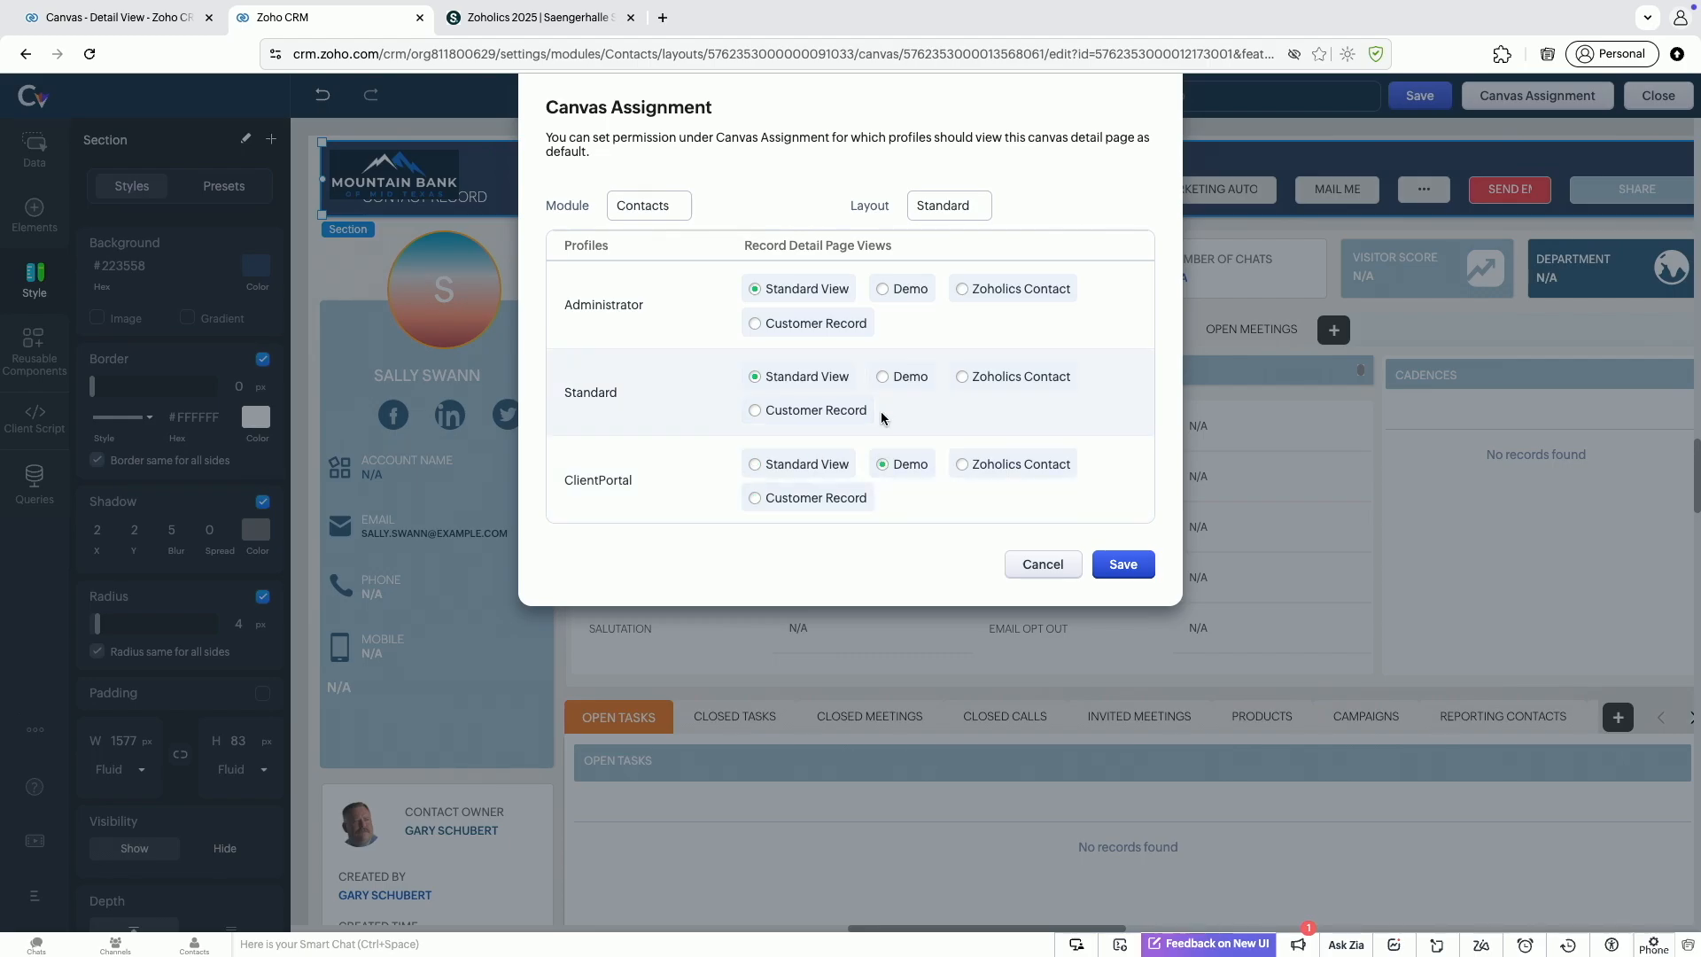
{"action": "left_click", "coordinate": [883, 377]}
{"action": "left_click", "coordinate": [883, 290]}
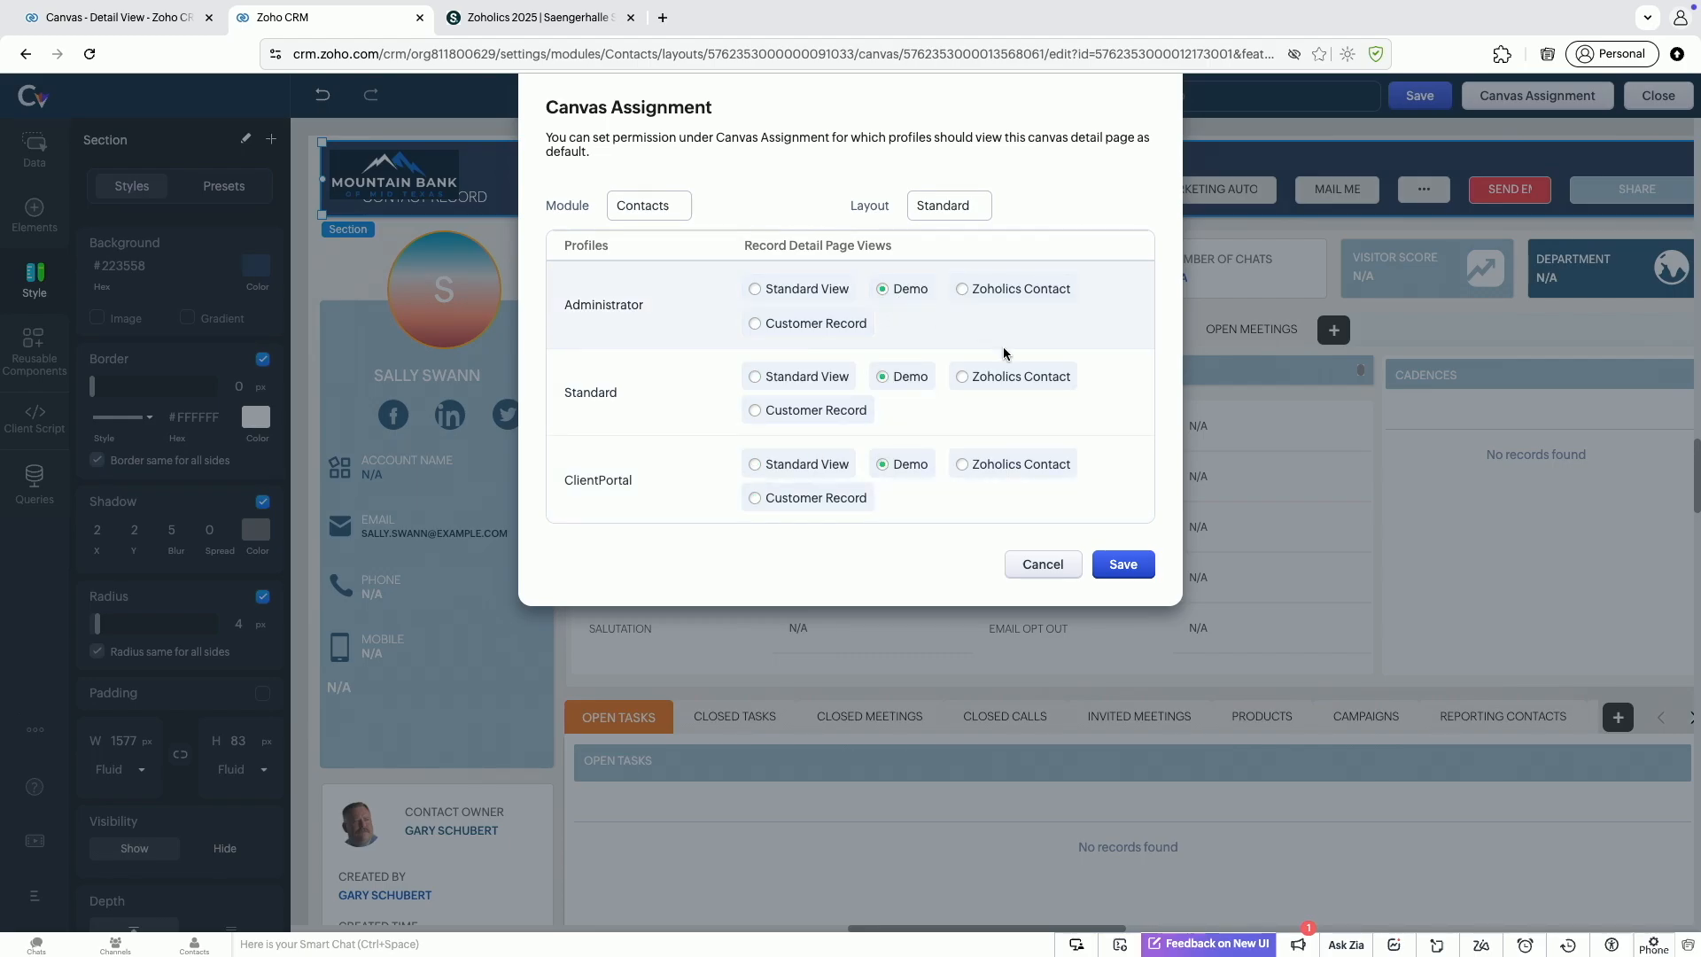
{"action": "left_click", "coordinate": [1121, 565]}
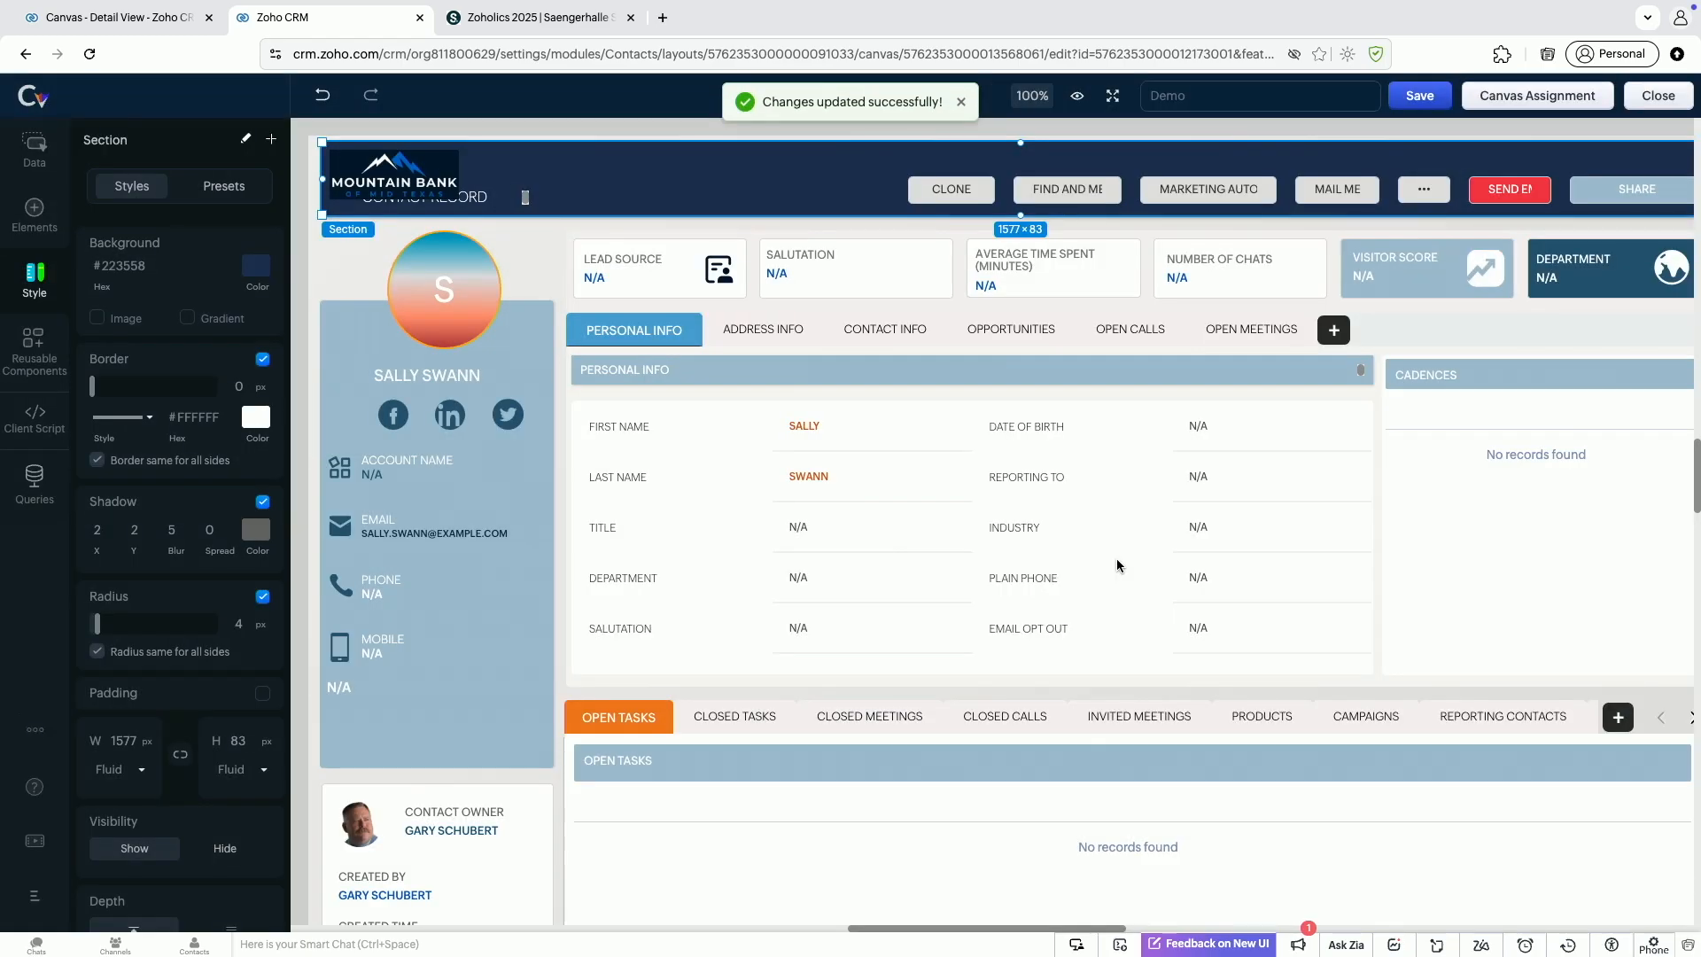